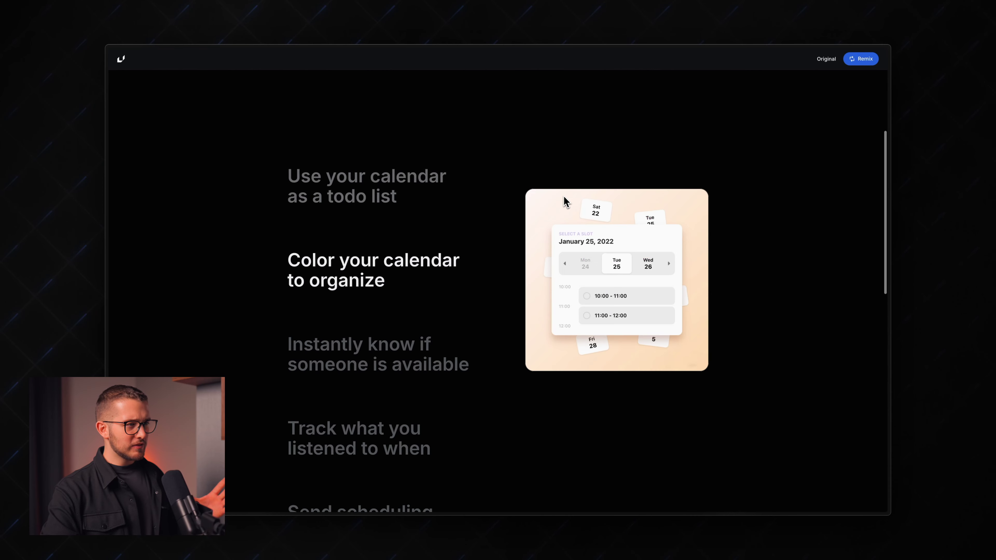
- Examine how the calendar feature headings highlight and the image card changes while moving through the sticky features section
{"action": "scroll", "coordinate": [564, 196], "scroll_direction": "down", "scroll_amount": 2}
{"action": "scroll", "coordinate": [564, 197], "scroll_direction": "down", "scroll_amount": 3}
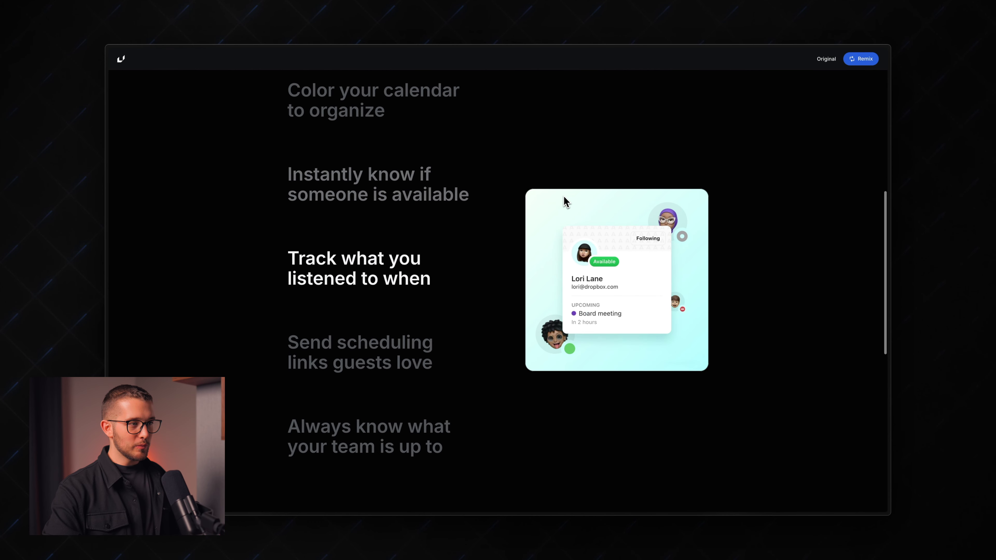
{"action": "scroll", "coordinate": [565, 200], "scroll_direction": "up", "scroll_amount": 3}
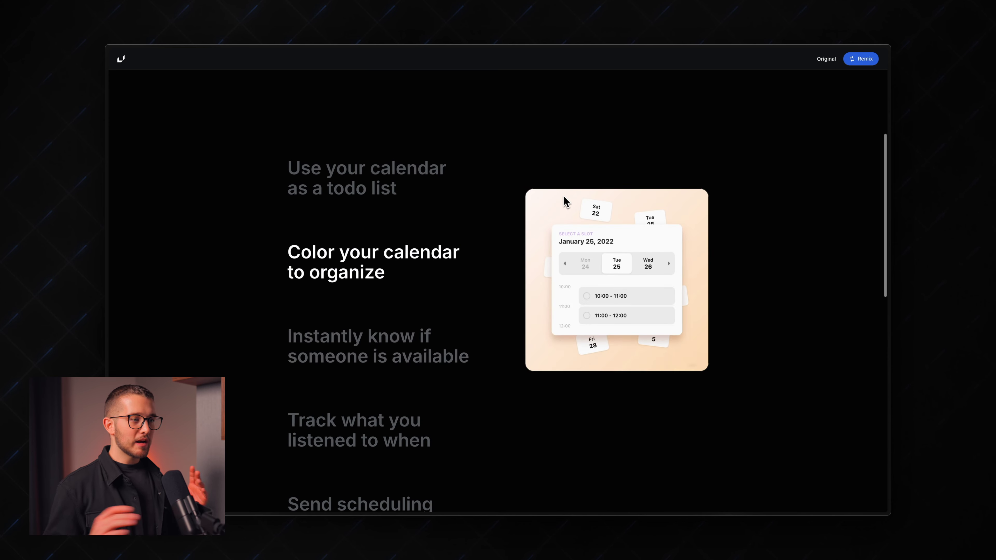
{"action": "scroll", "coordinate": [564, 197], "scroll_direction": "down", "scroll_amount": 5}
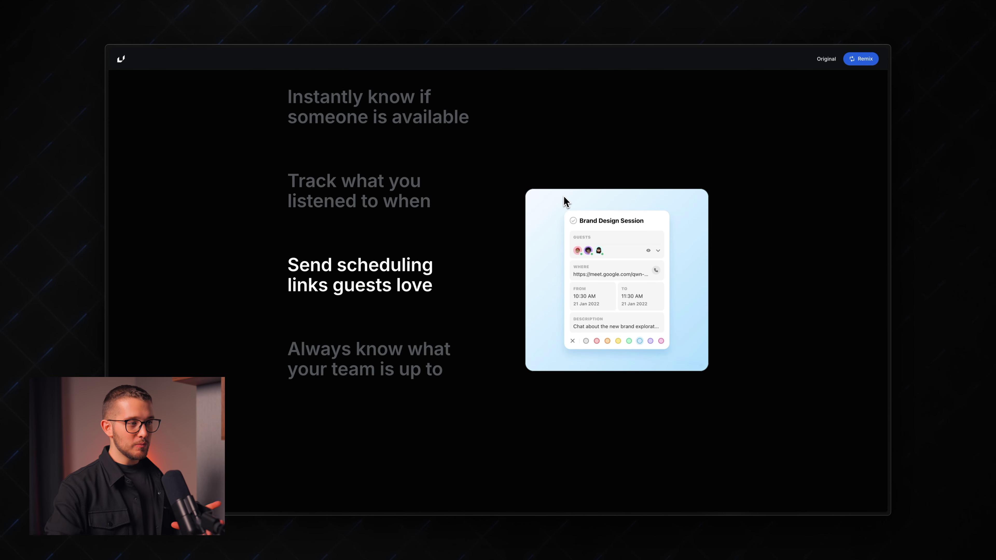
{"action": "scroll", "coordinate": [564, 199], "scroll_direction": "up", "scroll_amount": 3}
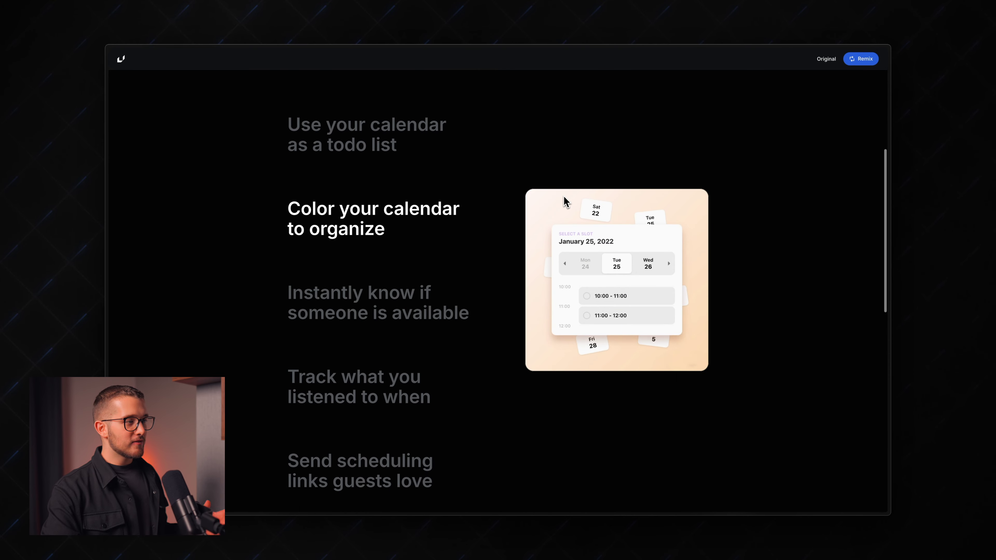
{"action": "scroll", "coordinate": [563, 201], "scroll_direction": "down", "scroll_amount": 5}
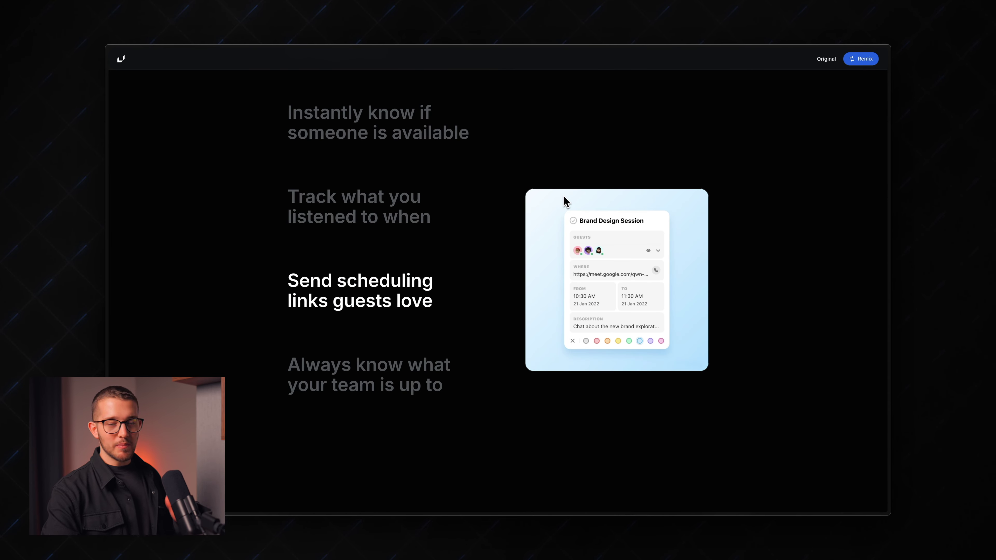
{"action": "scroll", "coordinate": [565, 200], "scroll_direction": "up", "scroll_amount": 4}
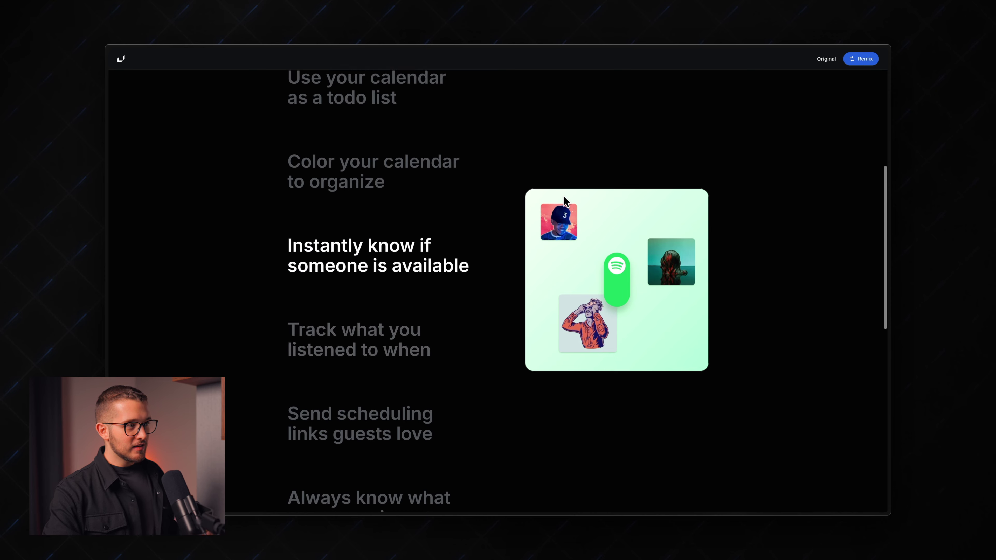
{"action": "scroll", "coordinate": [563, 198], "scroll_direction": "down", "scroll_amount": 4}
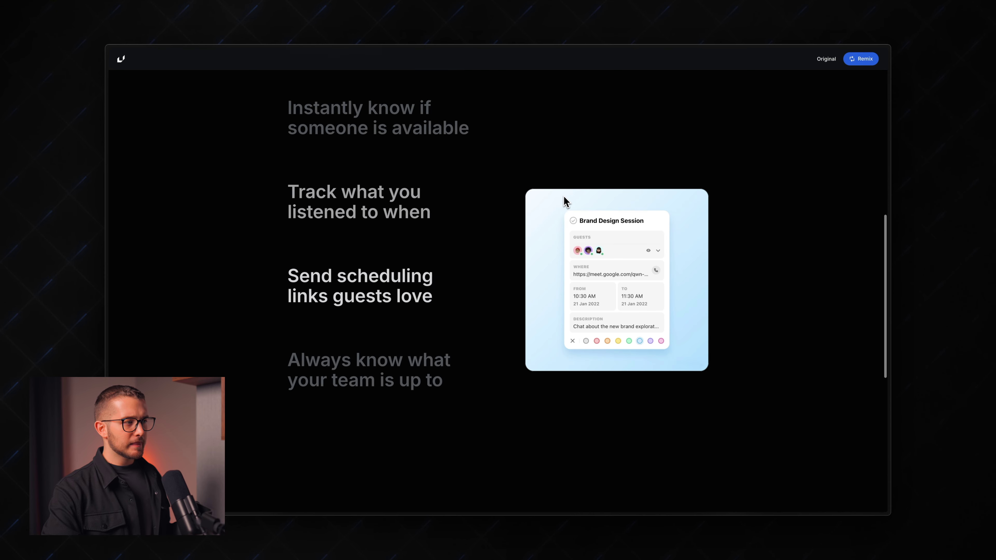
{"action": "scroll", "coordinate": [564, 201], "scroll_direction": "up", "scroll_amount": 4}
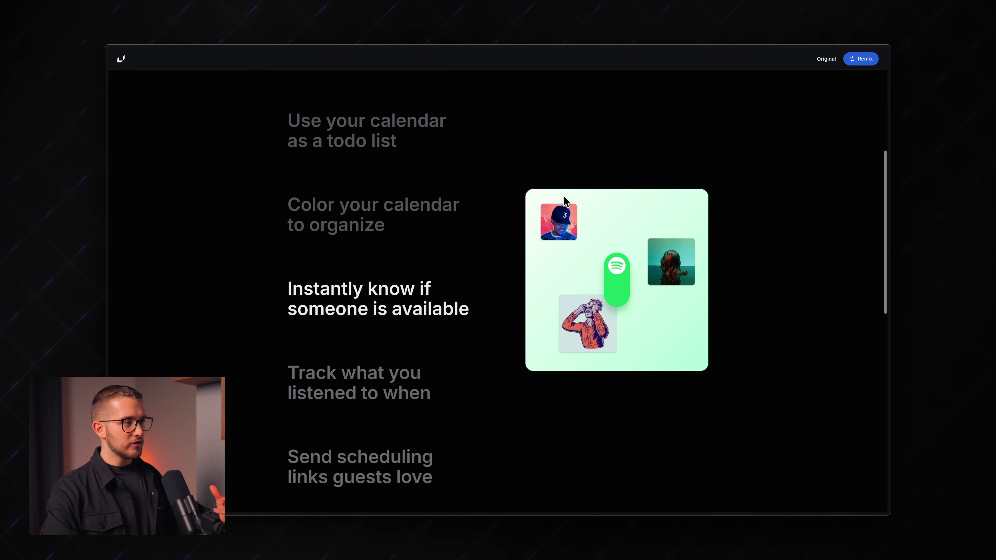
{"action": "scroll", "coordinate": [565, 201], "scroll_direction": "down", "scroll_amount": 4}
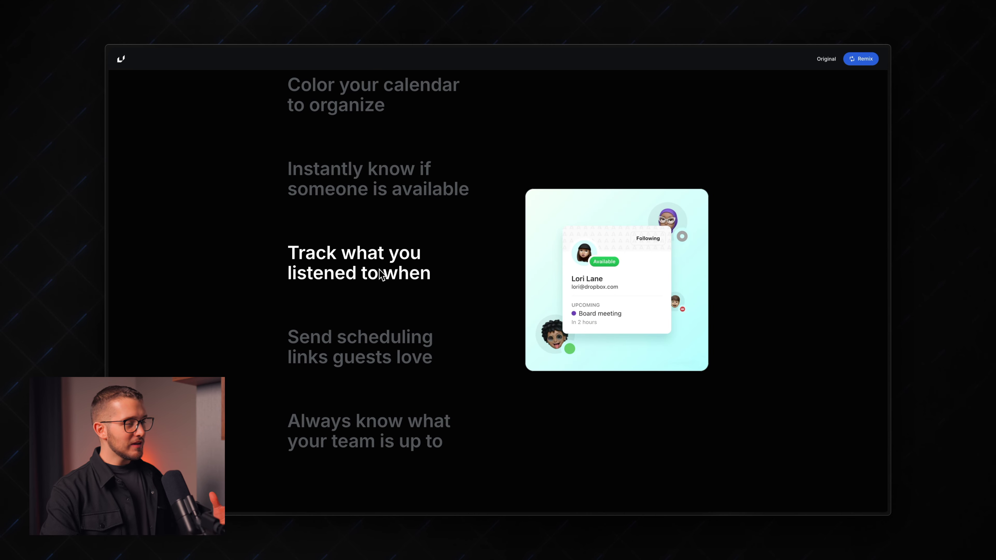
{"action": "scroll", "coordinate": [381, 274], "scroll_direction": "down", "scroll_amount": 2}
{"action": "scroll", "coordinate": [383, 274], "scroll_direction": "down", "scroll_amount": 2}
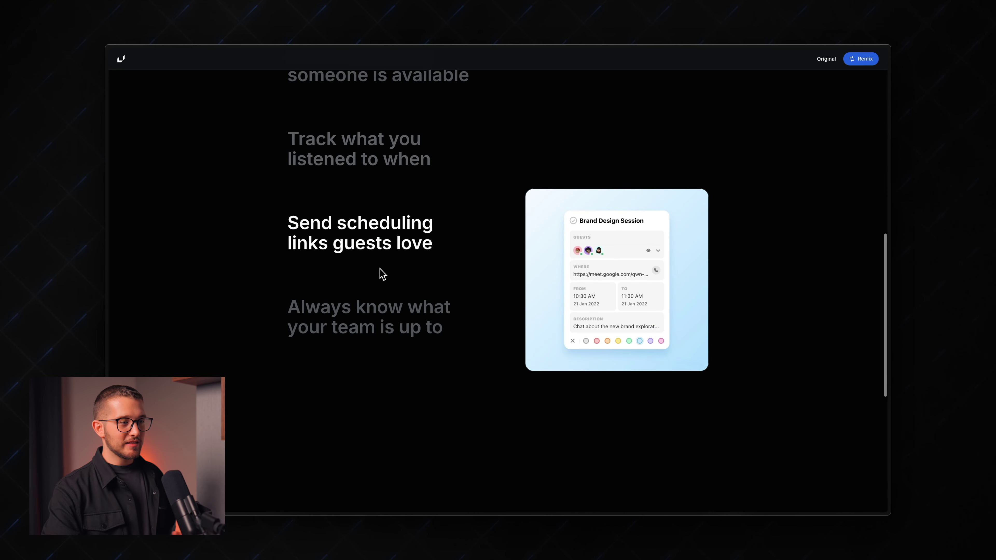
{"action": "scroll", "coordinate": [382, 274], "scroll_direction": "up", "scroll_amount": 6}
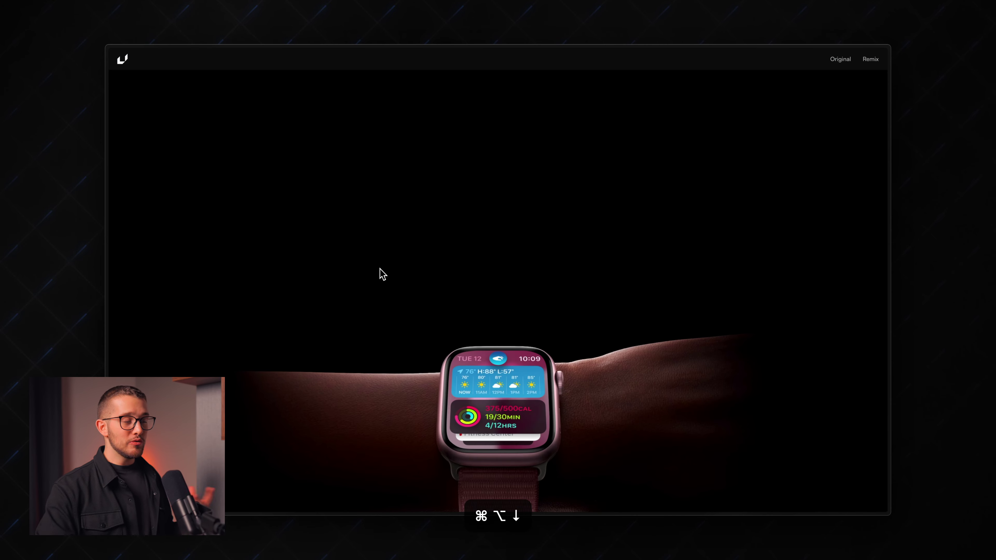
- Examine the scroll animation on the watch page, where the gesture captions and watch screens change together
{"action": "scroll", "coordinate": [382, 274], "scroll_direction": "down", "scroll_amount": 4}
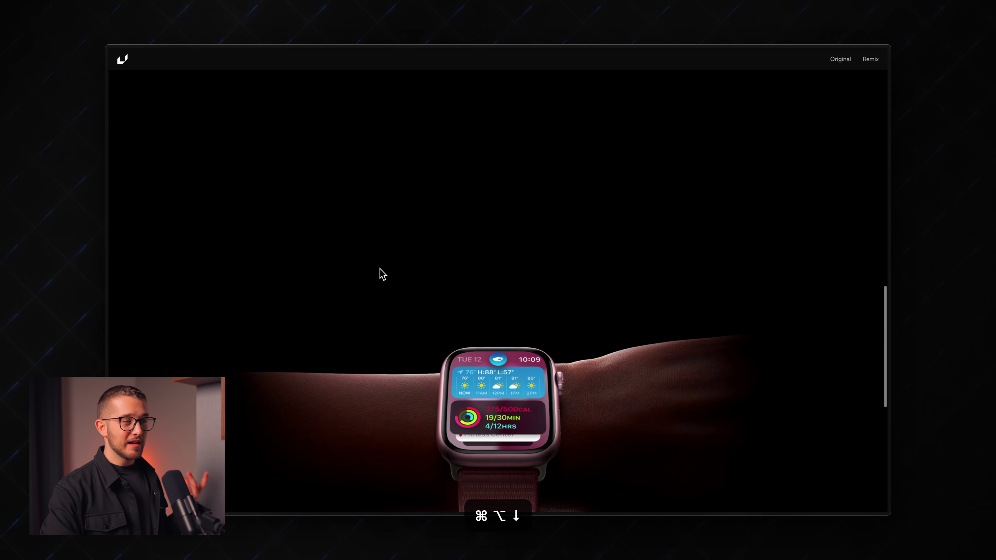
{"action": "scroll", "coordinate": [382, 274], "scroll_direction": "up", "scroll_amount": 5}
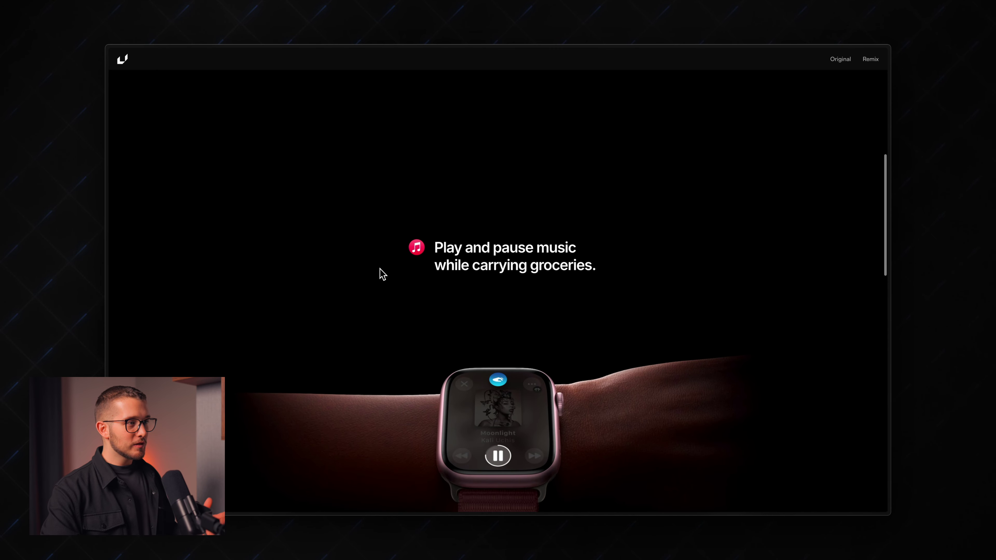
{"action": "scroll", "coordinate": [383, 274], "scroll_direction": "down", "scroll_amount": 5}
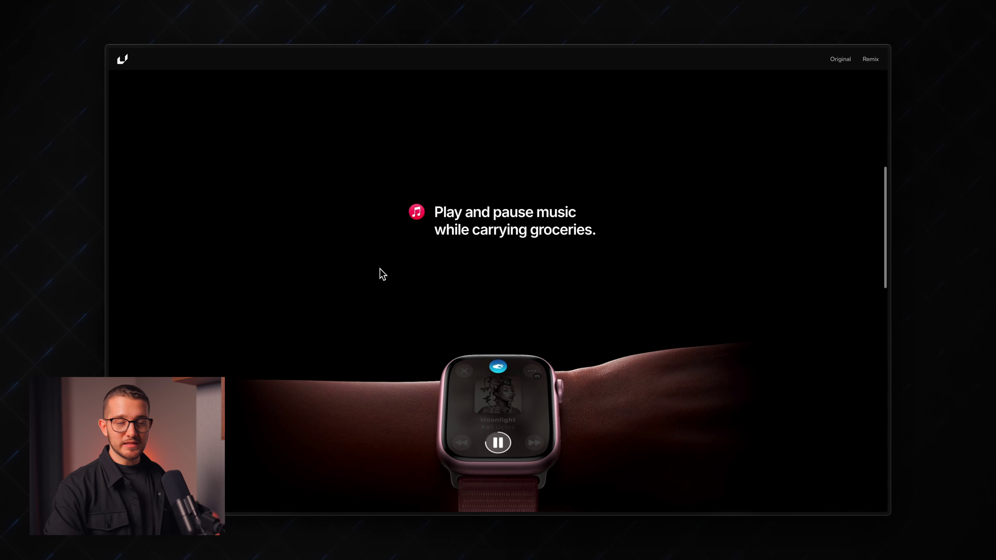
{"action": "scroll", "coordinate": [382, 273], "scroll_direction": "down", "scroll_amount": 6}
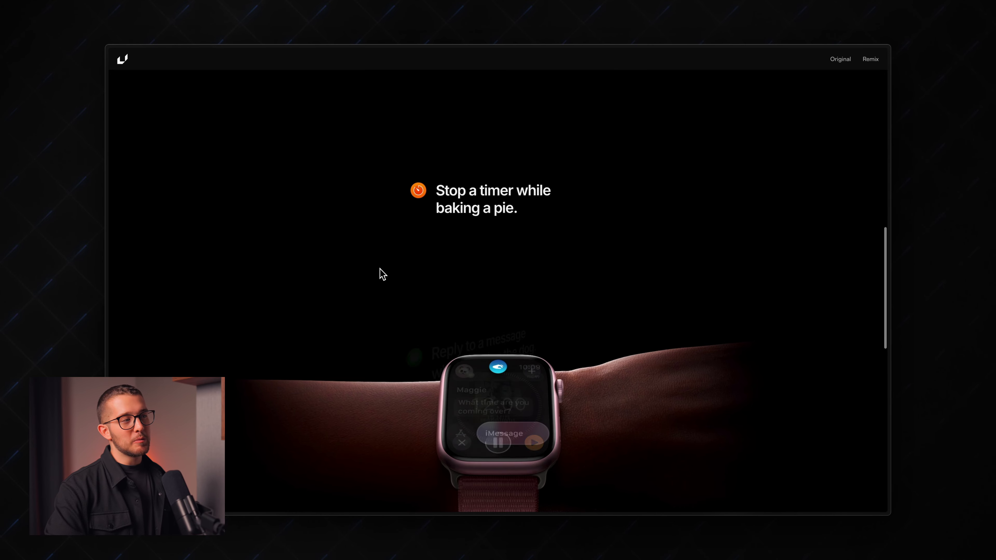
{"action": "scroll", "coordinate": [382, 274], "scroll_direction": "down", "scroll_amount": 3}
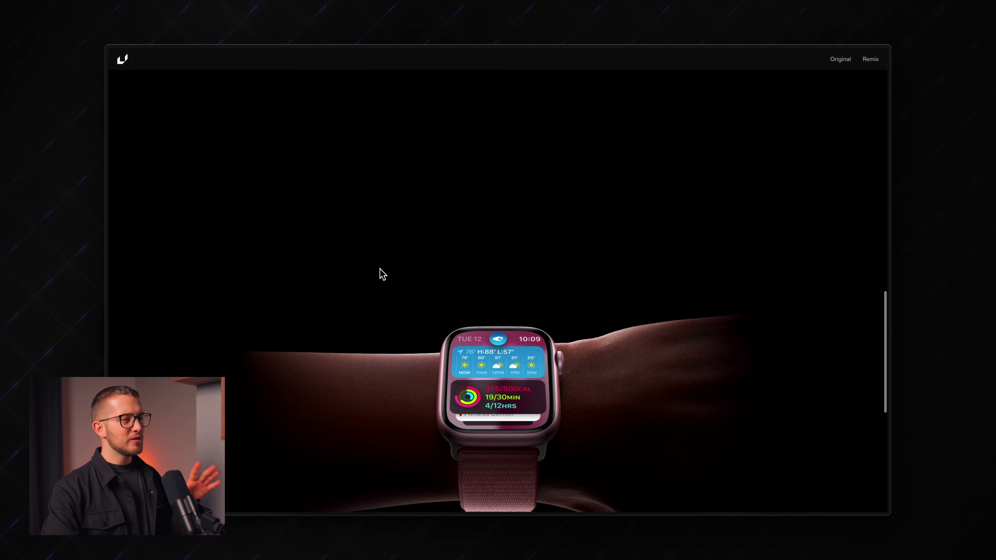
{"action": "scroll", "coordinate": [382, 274], "scroll_direction": "up", "scroll_amount": 4}
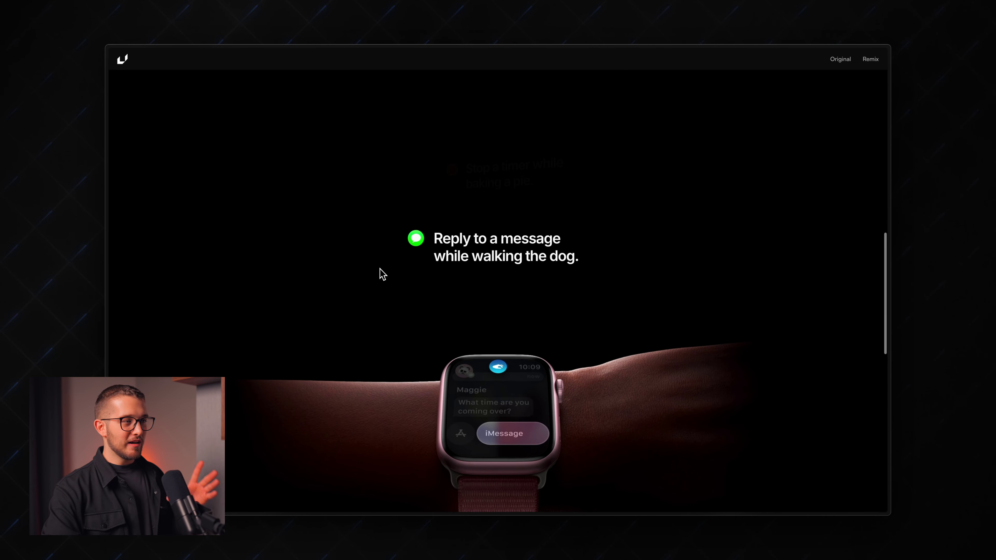
{"action": "scroll", "coordinate": [382, 274], "scroll_direction": "up", "scroll_amount": 5}
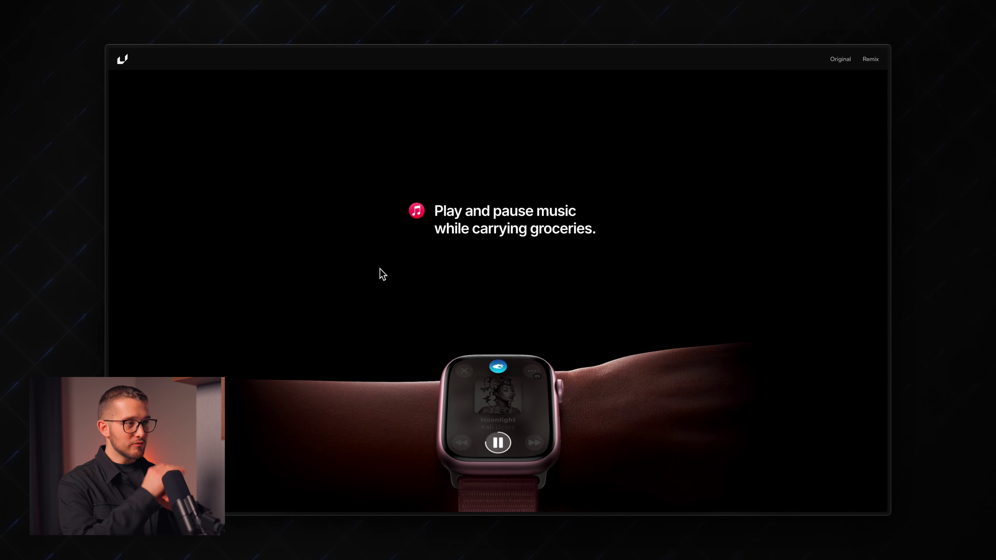
{"action": "scroll", "coordinate": [383, 274], "scroll_direction": "down", "scroll_amount": 4}
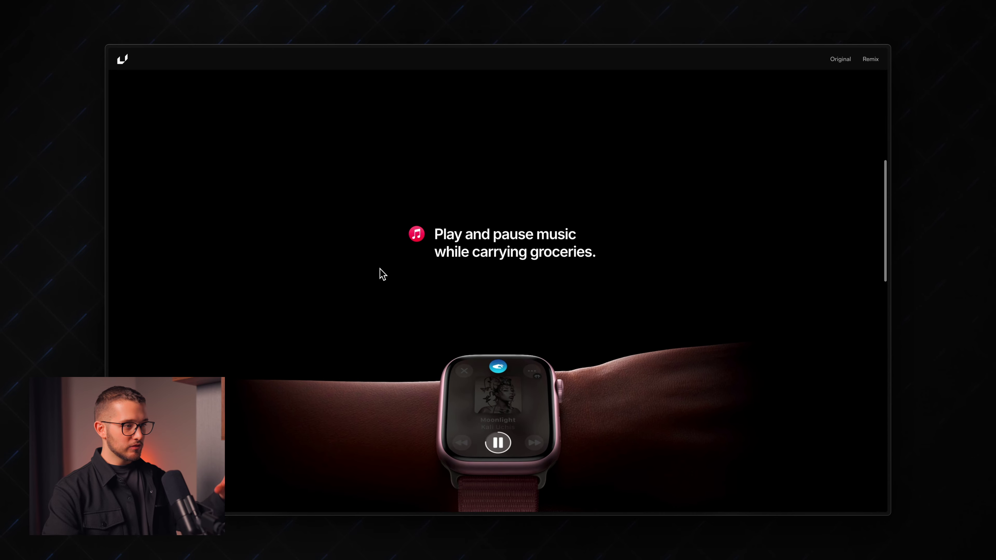
{"action": "scroll", "coordinate": [382, 274], "scroll_direction": "down", "scroll_amount": 2}
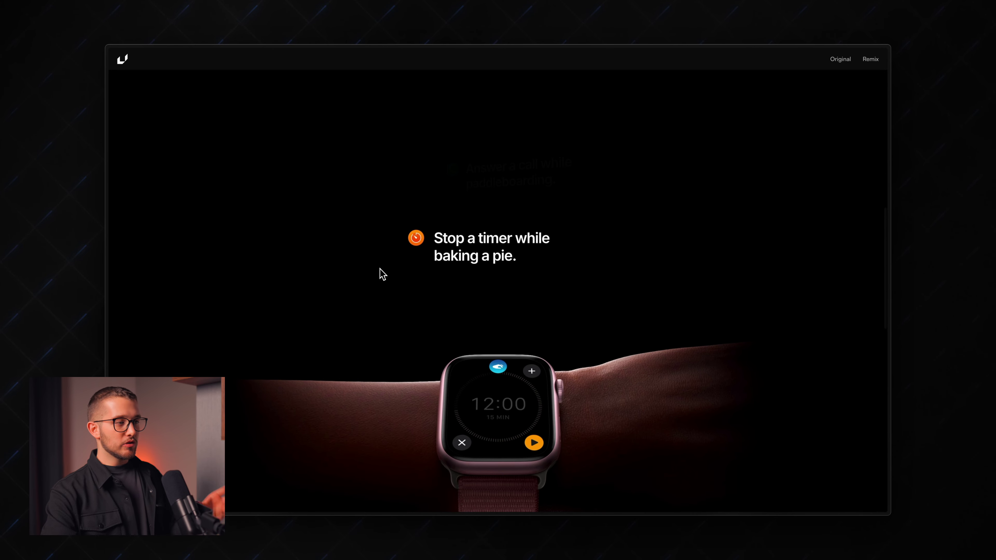
{"action": "scroll", "coordinate": [382, 274], "scroll_direction": "down", "scroll_amount": 5}
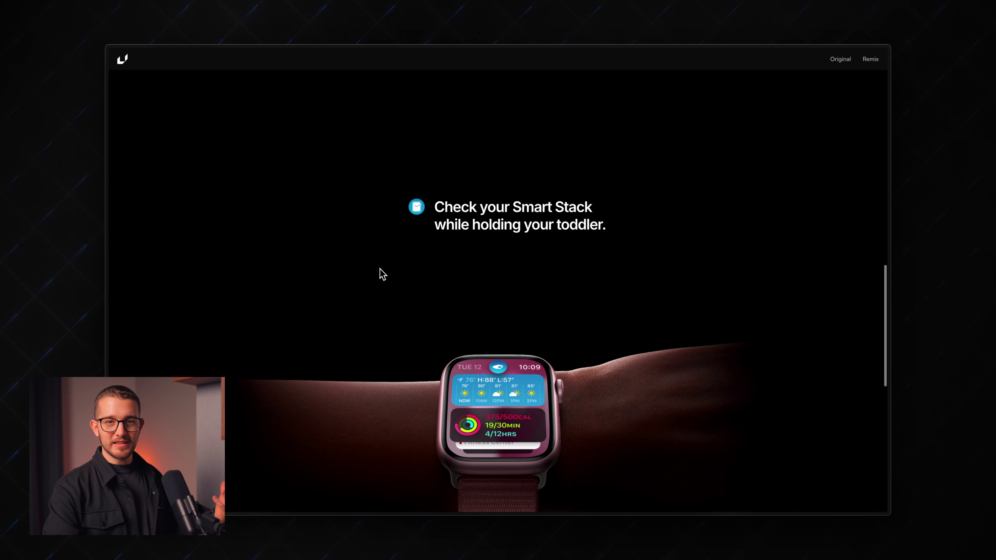
{"action": "scroll", "coordinate": [383, 274], "scroll_direction": "down", "scroll_amount": 2}
- Switch to the "Everything you need." page and examine how its app list drives the device screen
{"action": "key", "text": "super+alt+Down"}
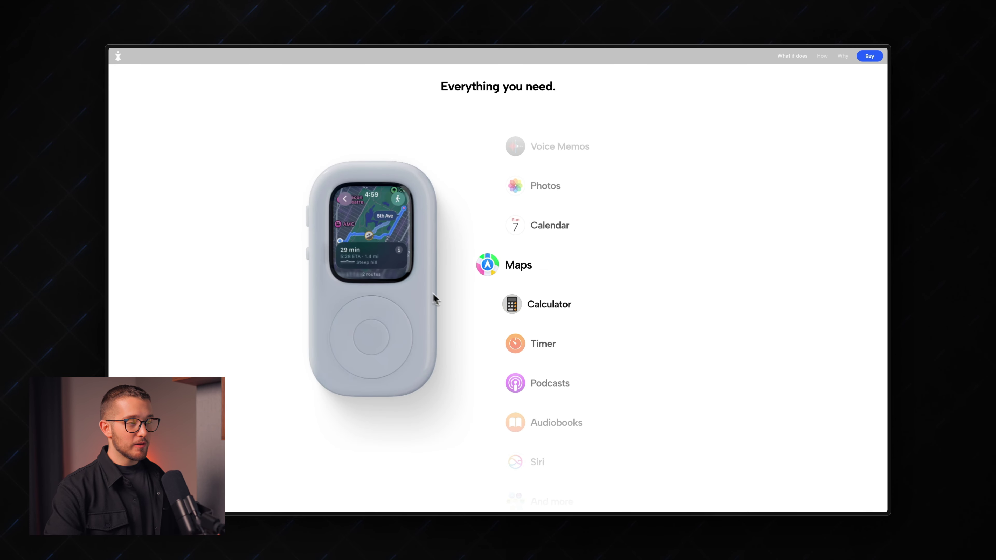
{"action": "scroll", "coordinate": [454, 301], "scroll_direction": "up", "scroll_amount": 3}
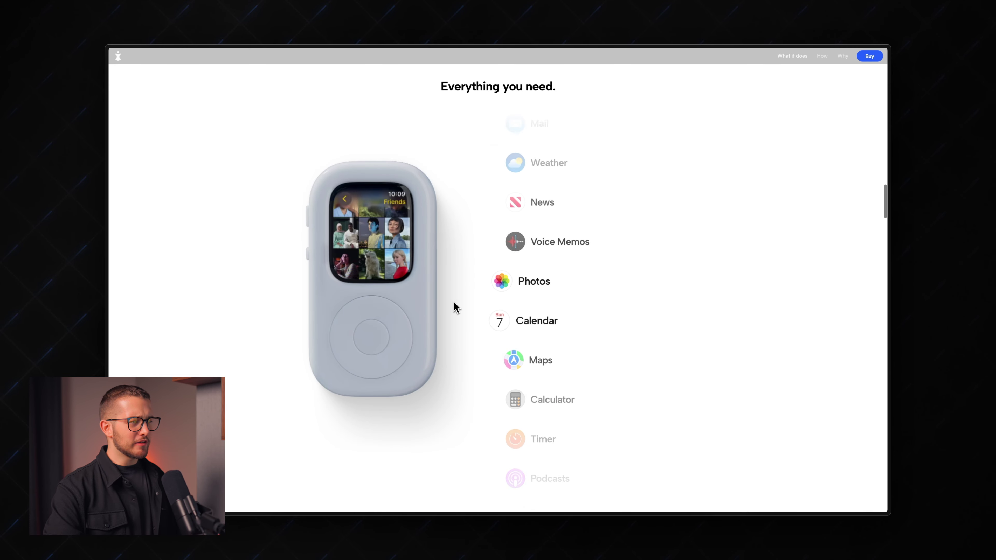
{"action": "scroll", "coordinate": [454, 302], "scroll_direction": "up", "scroll_amount": 1}
{"action": "scroll", "coordinate": [454, 301], "scroll_direction": "down", "scroll_amount": 4}
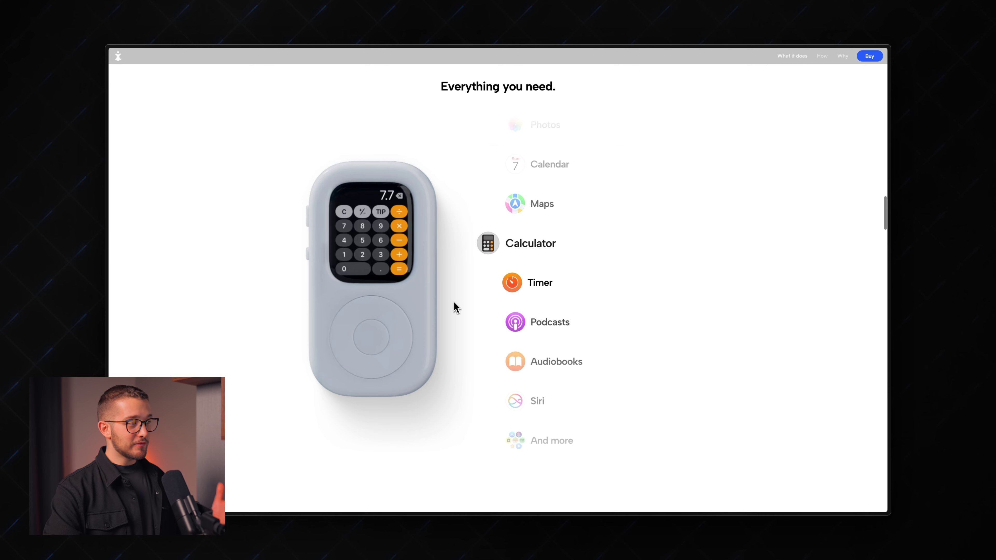
{"action": "scroll", "coordinate": [454, 301], "scroll_direction": "down", "scroll_amount": 2}
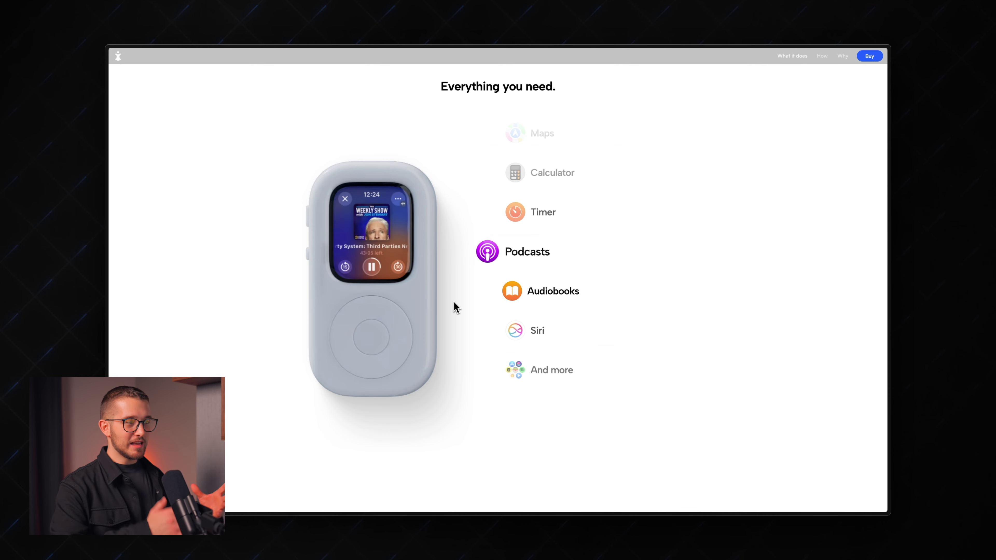
{"action": "scroll", "coordinate": [454, 301], "scroll_direction": "up", "scroll_amount": 1}
{"action": "scroll", "coordinate": [454, 301], "scroll_direction": "up", "scroll_amount": 1}
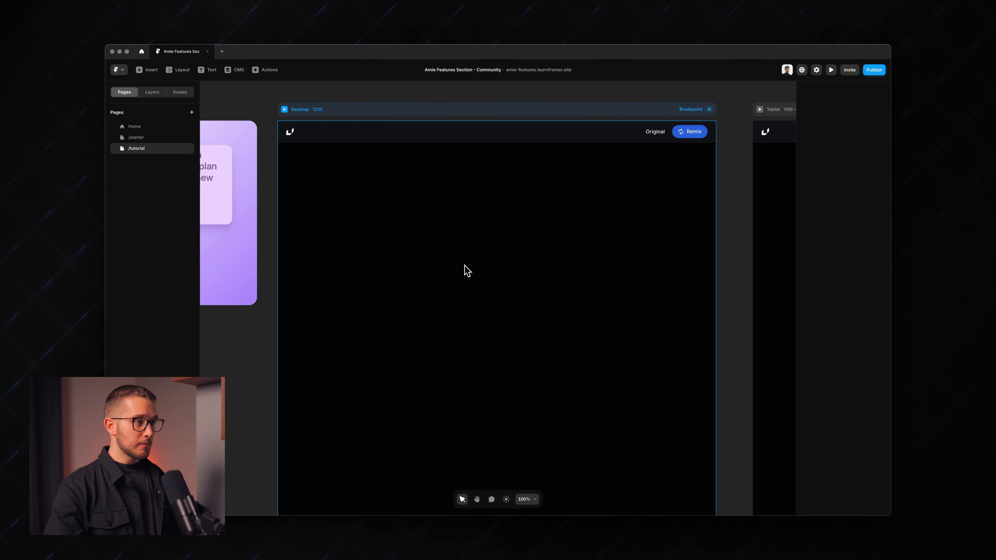
- Inspect the feature images stacked beside the Desktop frame on the /tutorial page by redoing their moves and undoing them again
{"action": "scroll", "coordinate": [467, 271], "scroll_direction": "down", "scroll_amount": 2}
{"action": "scroll", "coordinate": [467, 270], "scroll_direction": "left", "scroll_amount": 10}
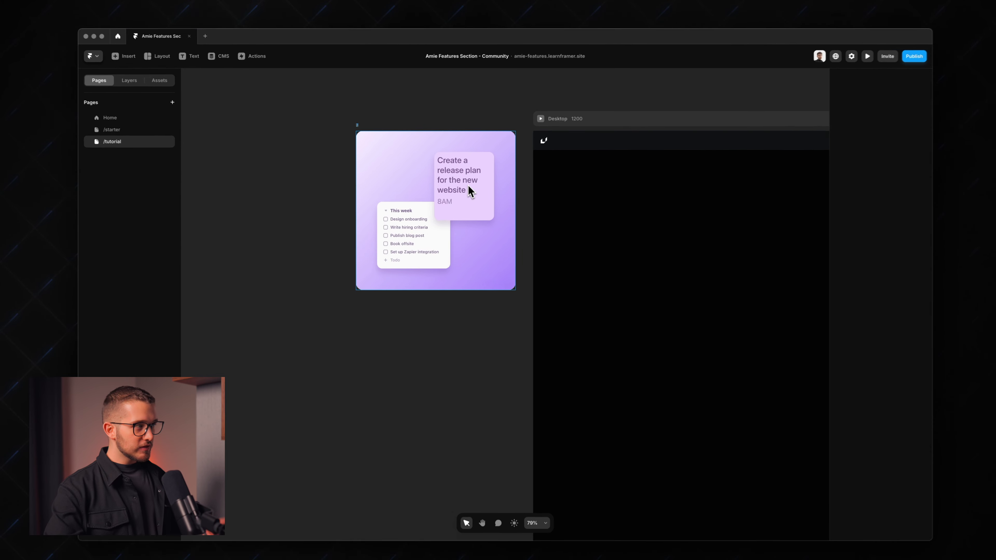
{"action": "left_click", "coordinate": [424, 186]}
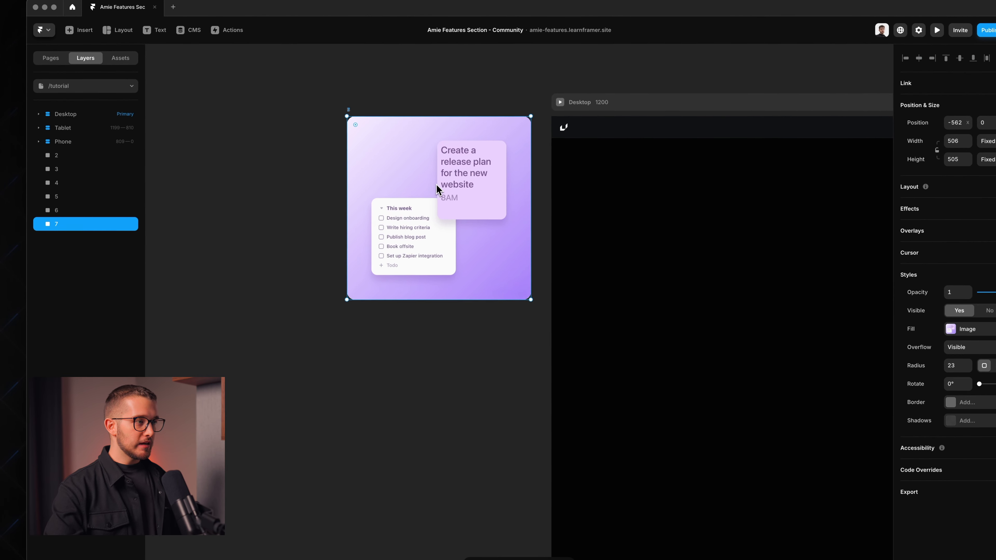
{"action": "key", "text": "super+shift+z"}
{"action": "key", "text": "super+shift+z"}
{"action": "key", "text": "super+shift+z"}
{"action": "key", "text": "super+shift+z"}
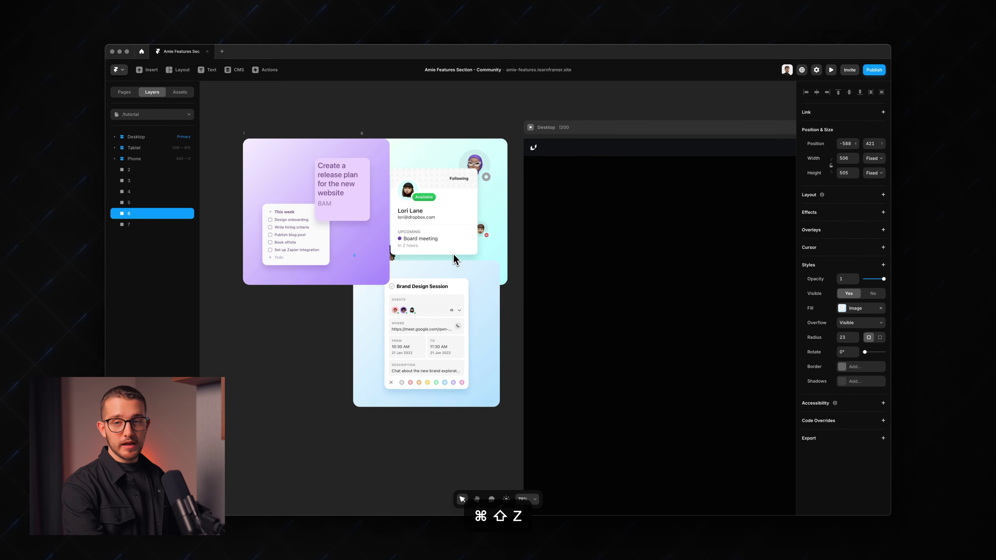
{"action": "key", "text": "super+z"}
{"action": "key", "text": "super+z"}
- Select the empty Main section in the Desktop frame to inspect its size and layout settings
{"action": "scroll", "coordinate": [455, 259], "scroll_direction": "right", "scroll_amount": 10}
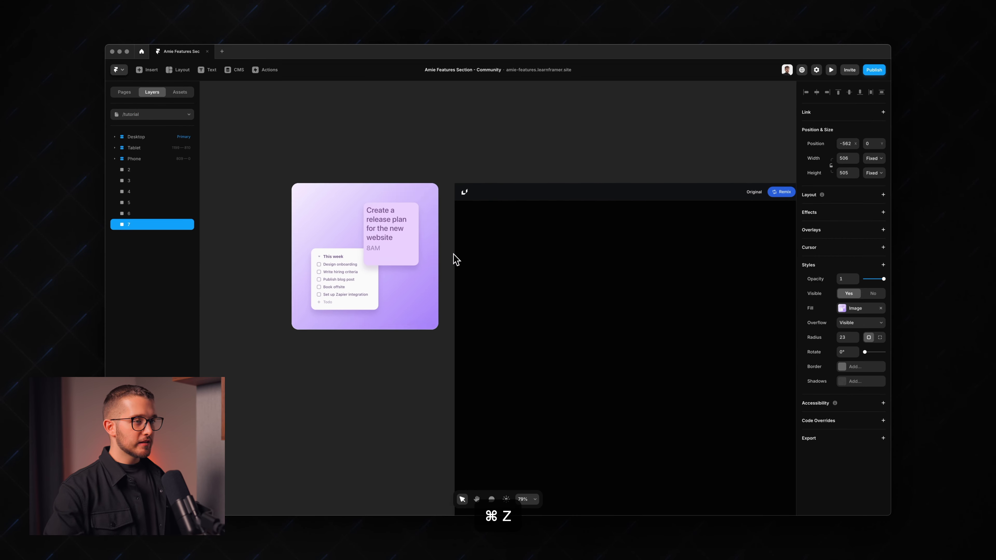
{"action": "left_click", "coordinate": [512, 245]}
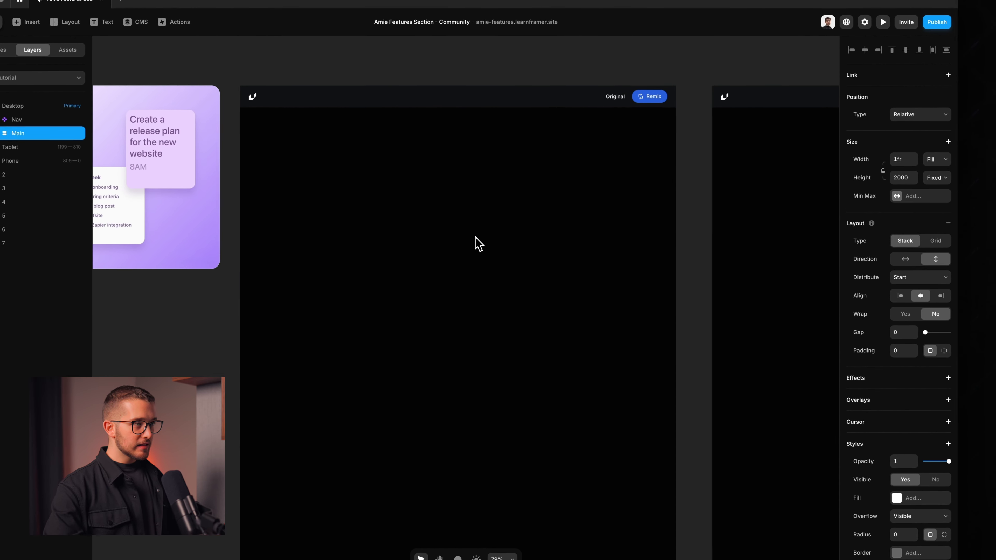
{"action": "scroll", "coordinate": [485, 243], "scroll_direction": "up", "scroll_amount": 3}
{"action": "scroll", "coordinate": [476, 244], "scroll_direction": "up", "scroll_amount": 2}
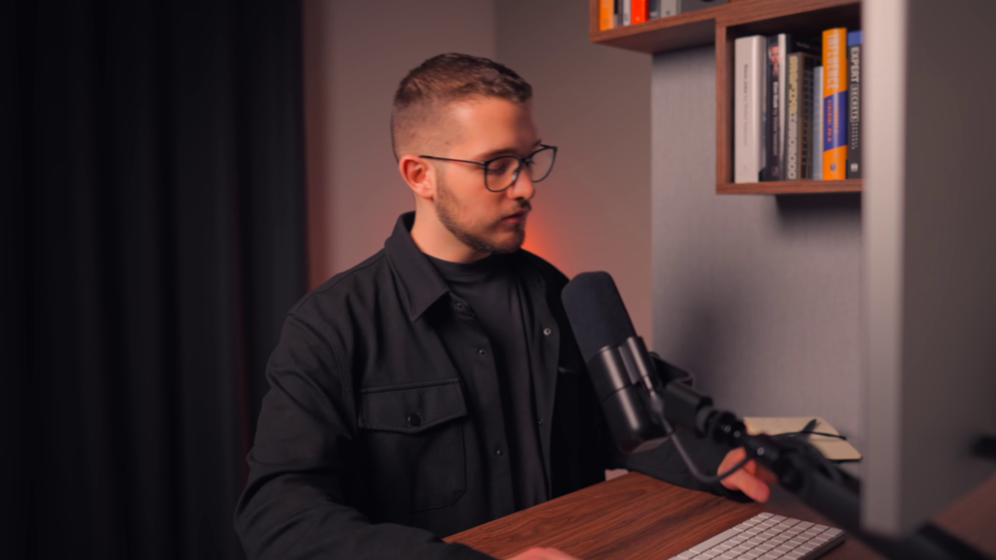
- Open the /starter page from the project's page list and bring its Desktop frame and feature images into view
{"action": "key", "text": "alt+1"}
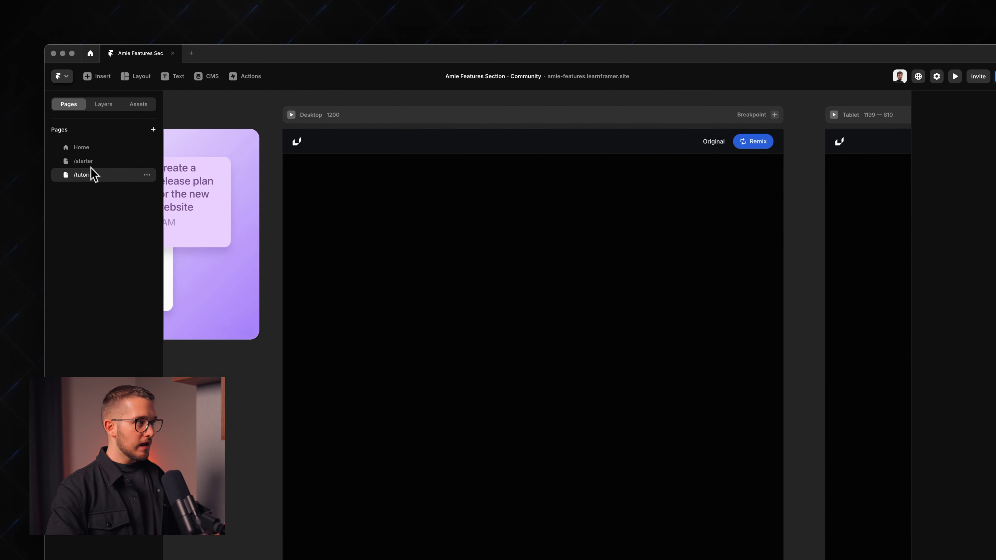
{"action": "left_click", "coordinate": [99, 162]}
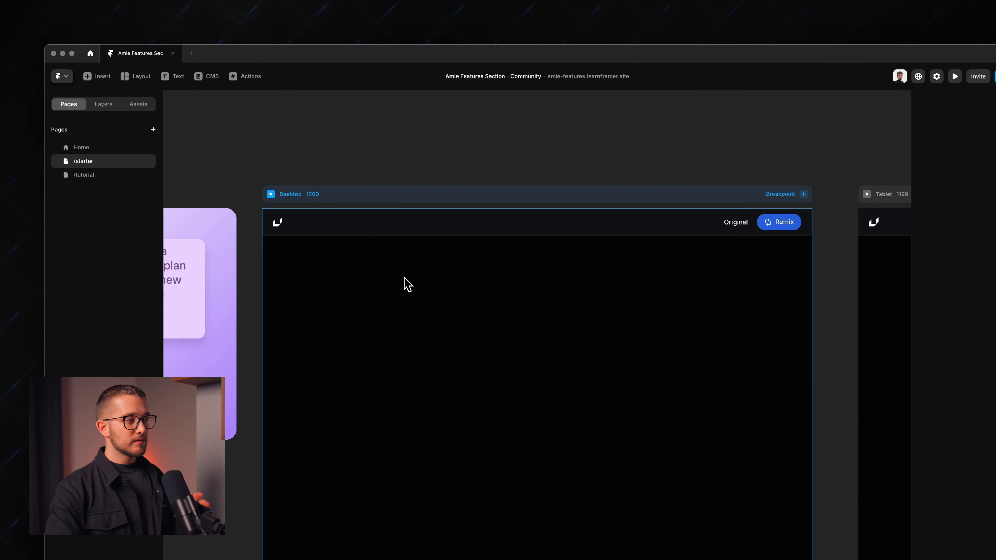
{"action": "key", "text": "super+minus"}
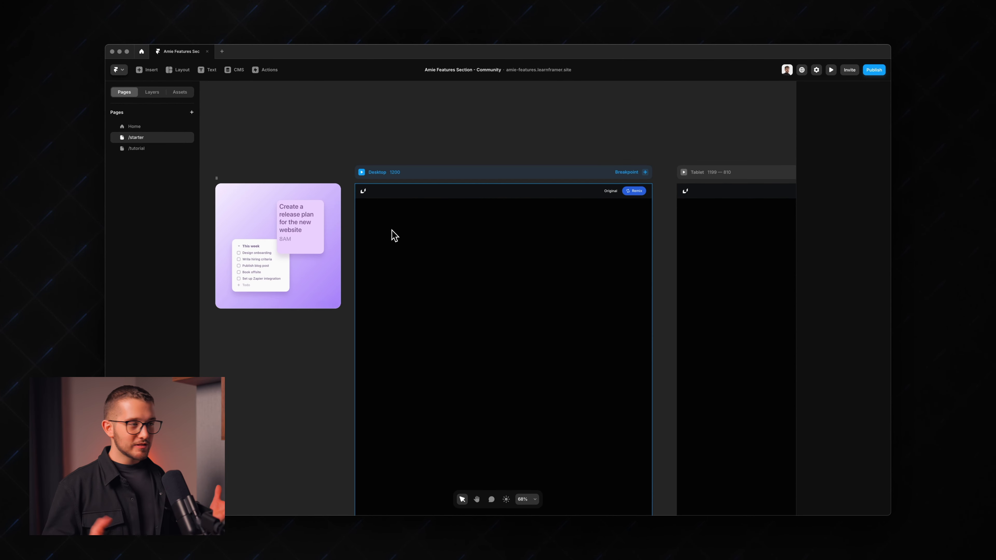
- Select the Main section on the /tutorial page and measure the empty space above the feature list in the finished site's preview
{"action": "scroll", "coordinate": [394, 236], "scroll_direction": "up", "scroll_amount": 5, "text": "ctrl"}
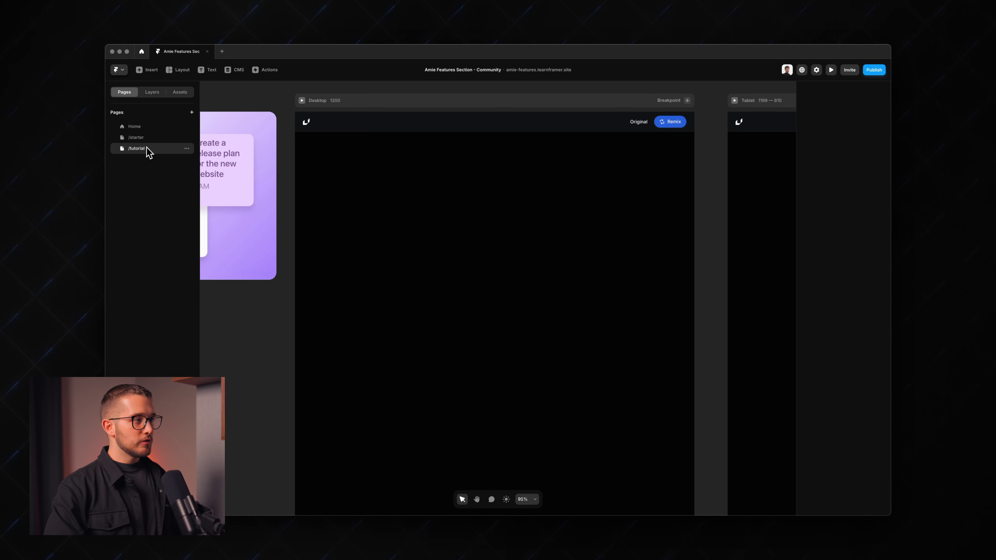
{"action": "left_click", "coordinate": [462, 270]}
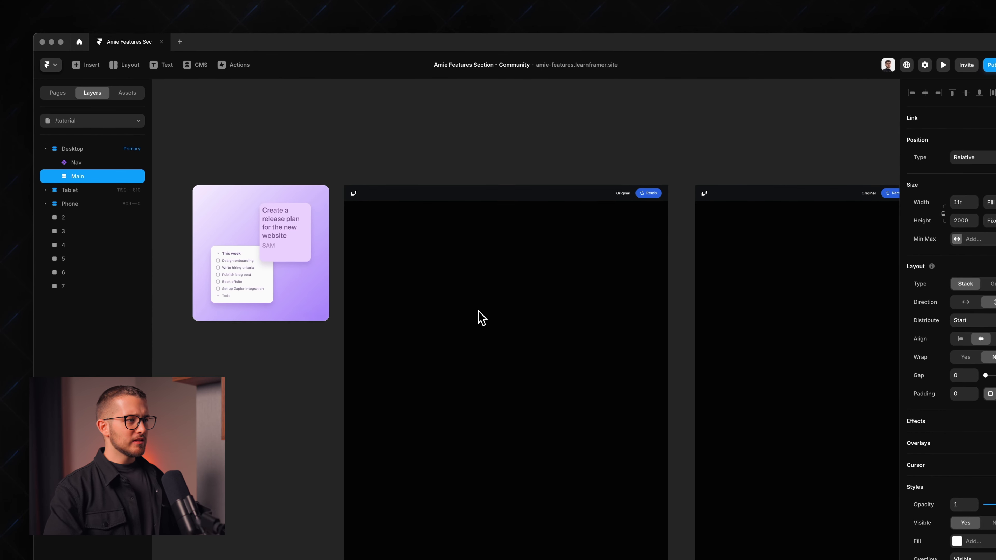
{"action": "key", "text": "super+p"}
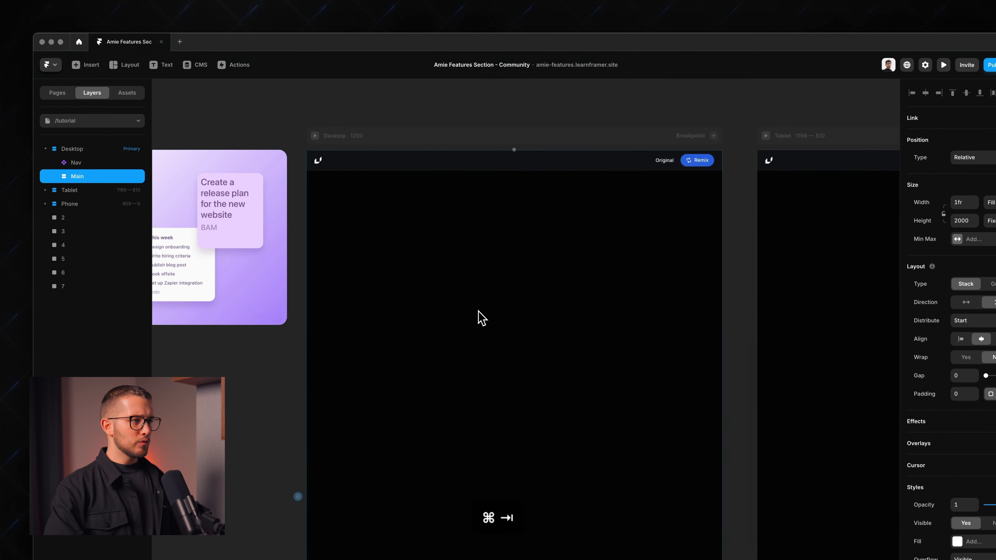
{"action": "key", "text": "super+shift+1"}
{"action": "left_click_drag", "start_coordinate": [60, 81], "coordinate": [995, 412]}
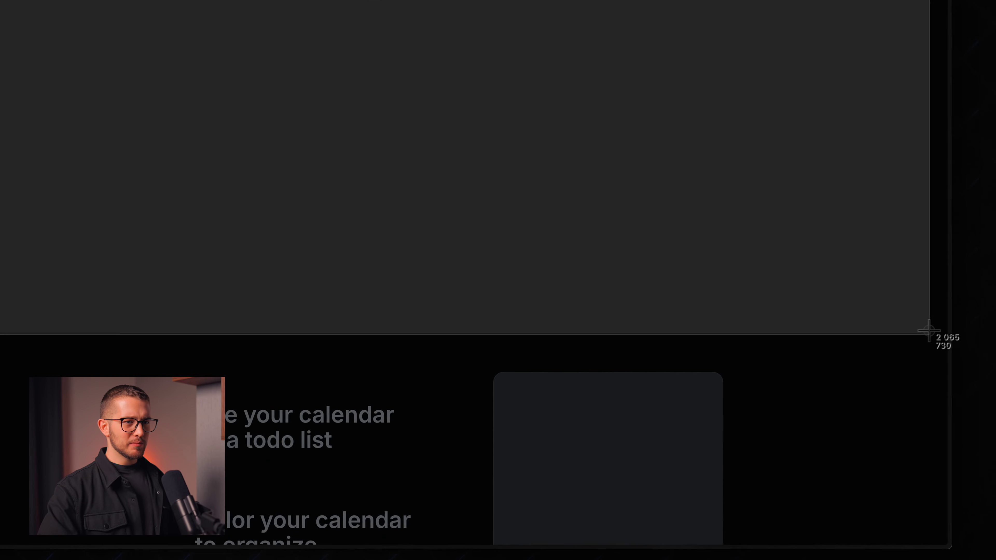
{"action": "left_click_drag", "start_coordinate": [929, 331], "coordinate": [929, 331]}
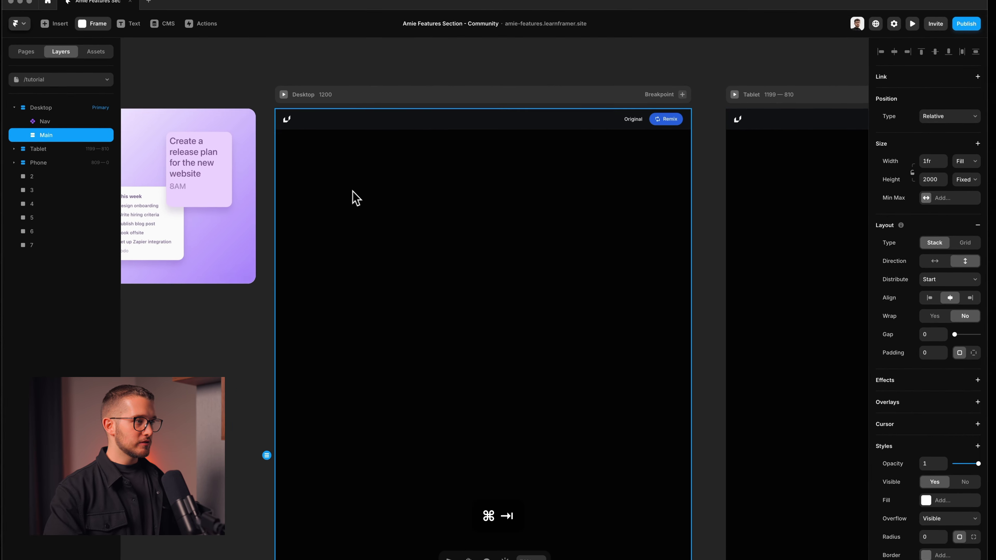
- Draw a frame inside the Desktop Main section, set its width to Fill and height to 40vh, and remove its fill colour
{"action": "key", "text": "f"}
{"action": "left_click_drag", "start_coordinate": [354, 194], "coordinate": [634, 332]}
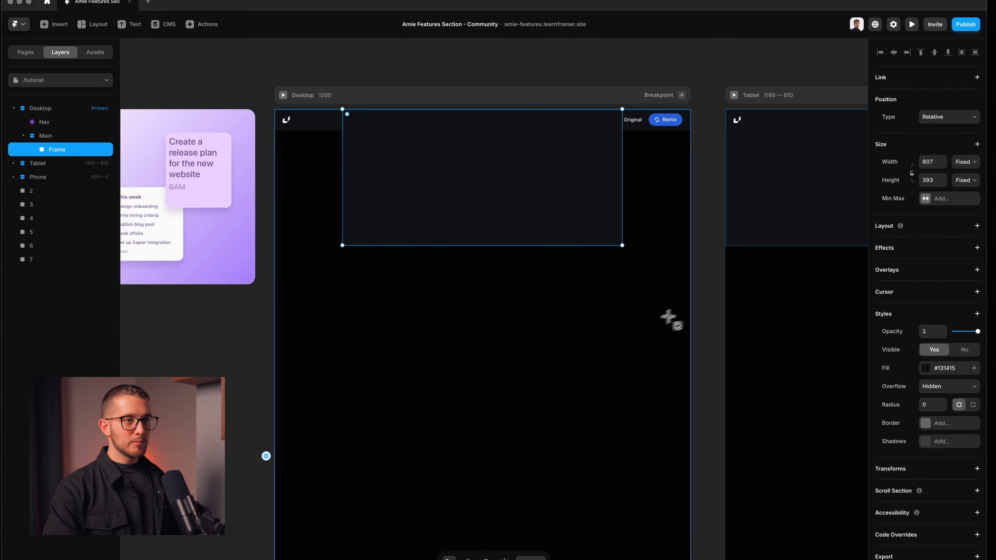
{"action": "left_click", "coordinate": [967, 162]}
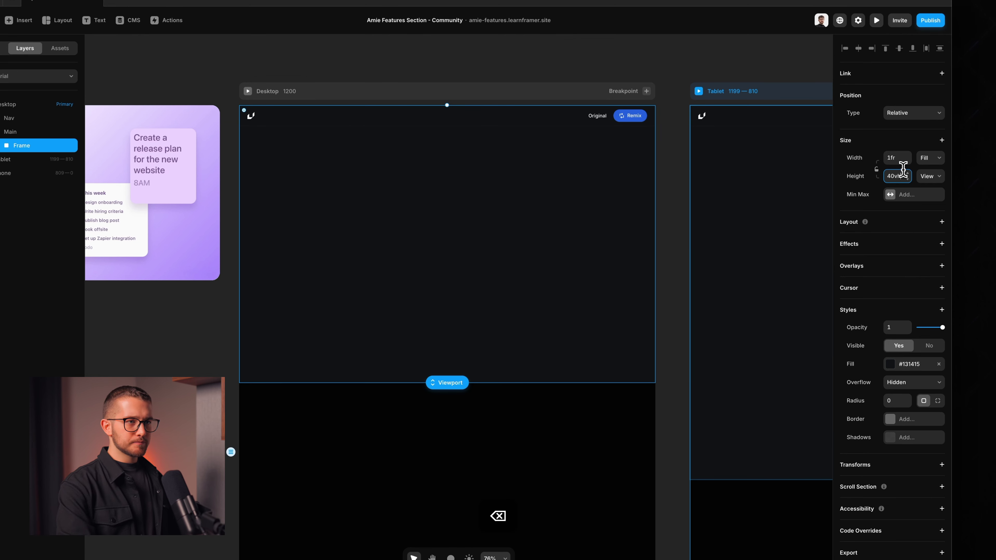
{"action": "left_click", "coordinate": [938, 364]}
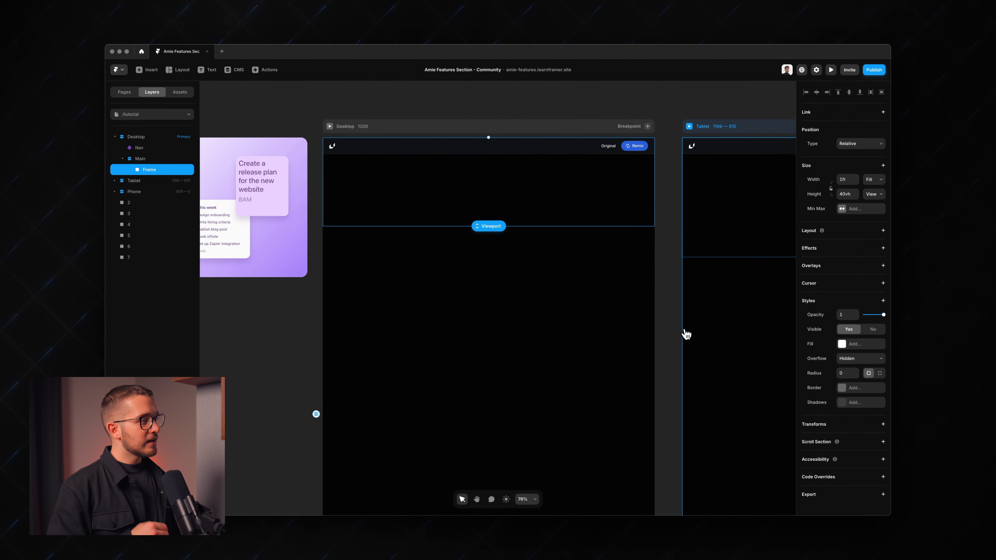
- Rename the new frame Hero and select the Main section
{"action": "double_click", "coordinate": [149, 171]}
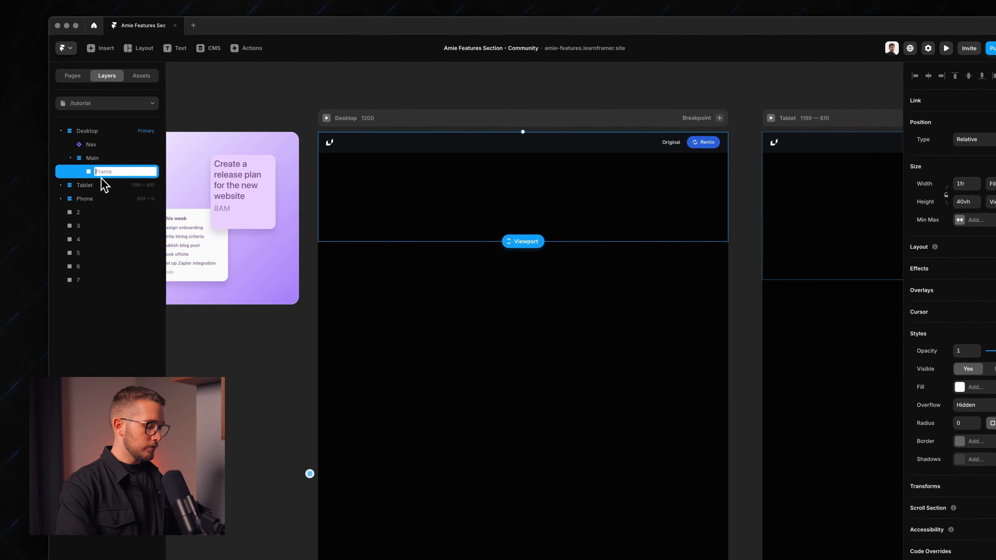
{"action": "type", "text": "Hero"}
{"action": "left_click", "coordinate": [432, 308]}
{"action": "scroll", "coordinate": [455, 341], "scroll_direction": "down", "scroll_amount": 2}
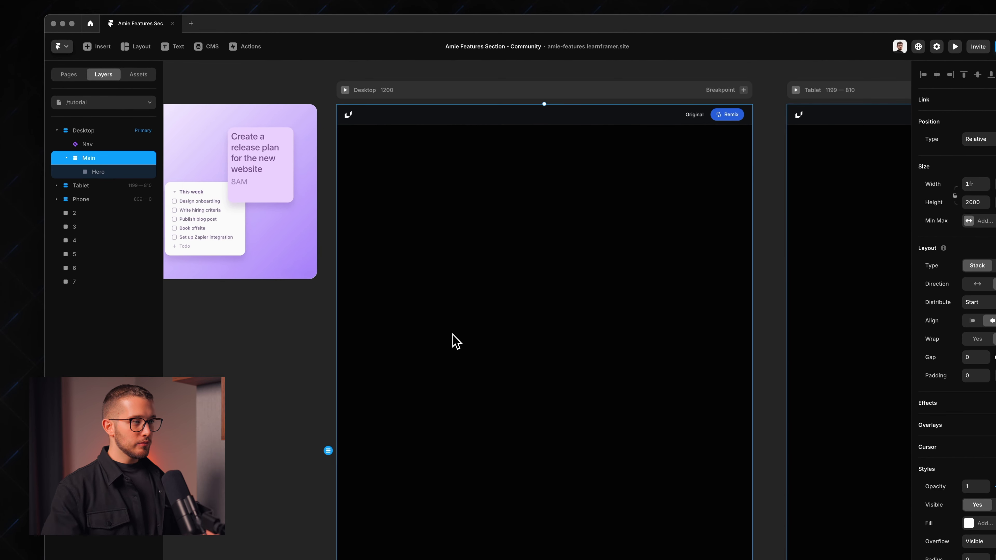
- Check the feature list layout in the finished preview, and draw a frame about 682 × 429 below Hero in the Main section
{"action": "key", "text": "super+Tab"}
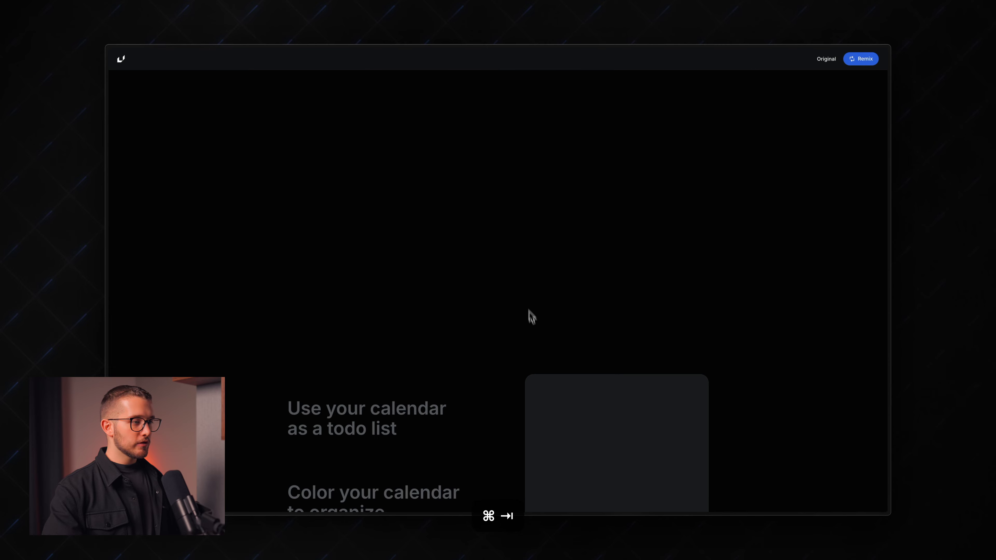
{"action": "scroll", "coordinate": [532, 316], "scroll_direction": "down", "scroll_amount": 4}
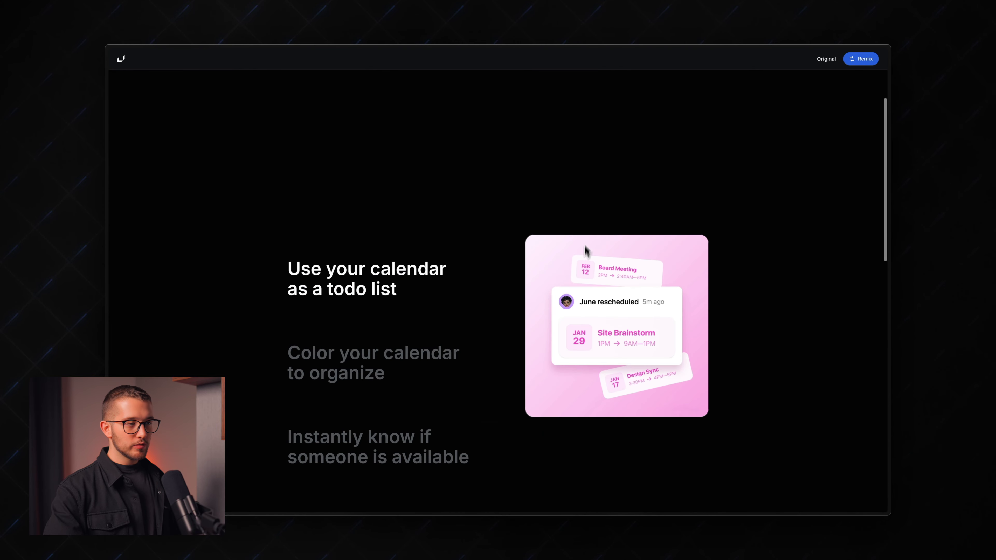
{"action": "scroll", "coordinate": [423, 291], "scroll_direction": "down", "scroll_amount": 1}
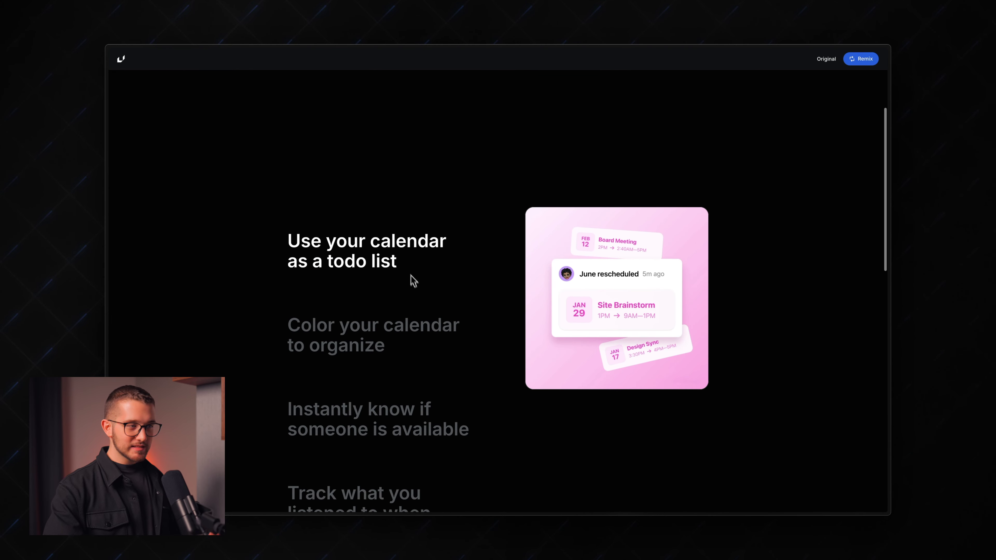
{"action": "key", "text": "super+Tab"}
{"action": "key", "text": "f"}
{"action": "left_click_drag", "start_coordinate": [407, 250], "coordinate": [558, 359]}
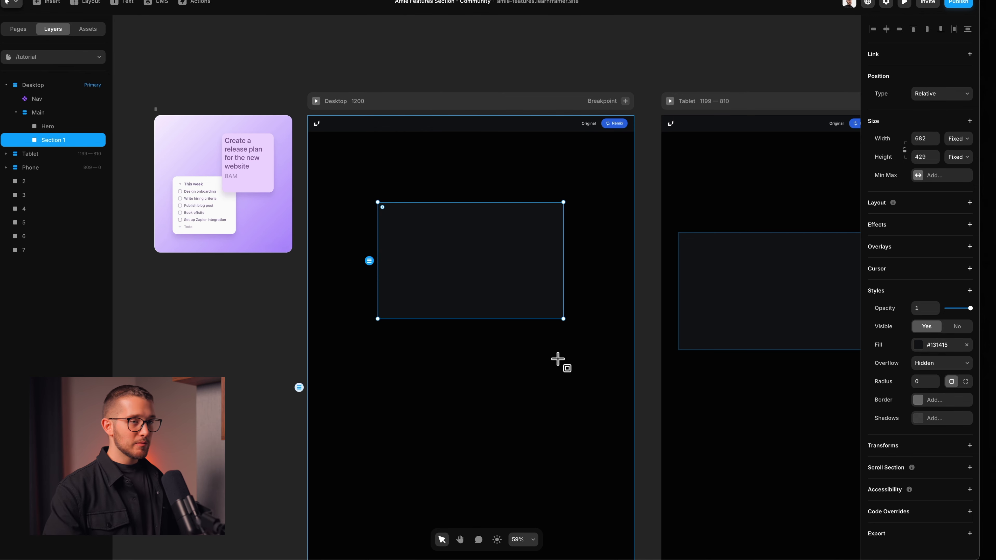
- Set the new section frame's width to Fill and its fixed height to 1500
{"action": "left_click", "coordinate": [959, 140]}
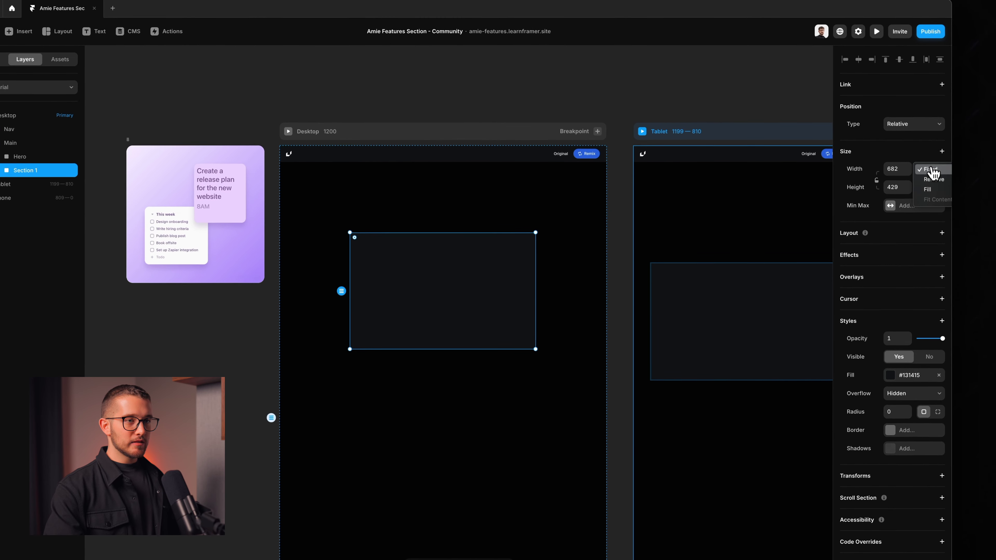
{"action": "left_click", "coordinate": [928, 190]}
{"action": "left_click", "coordinate": [929, 188]}
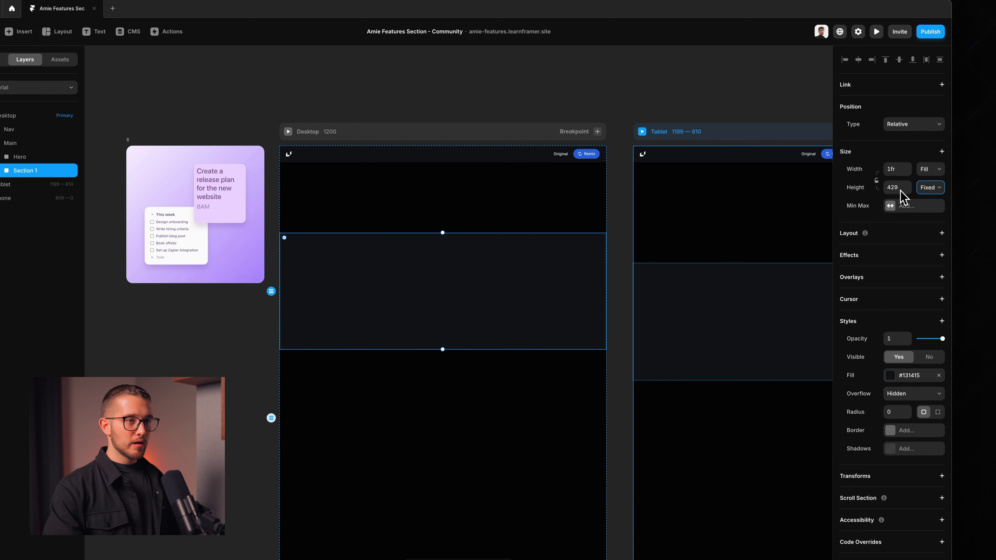
{"action": "left_click", "coordinate": [895, 188]}
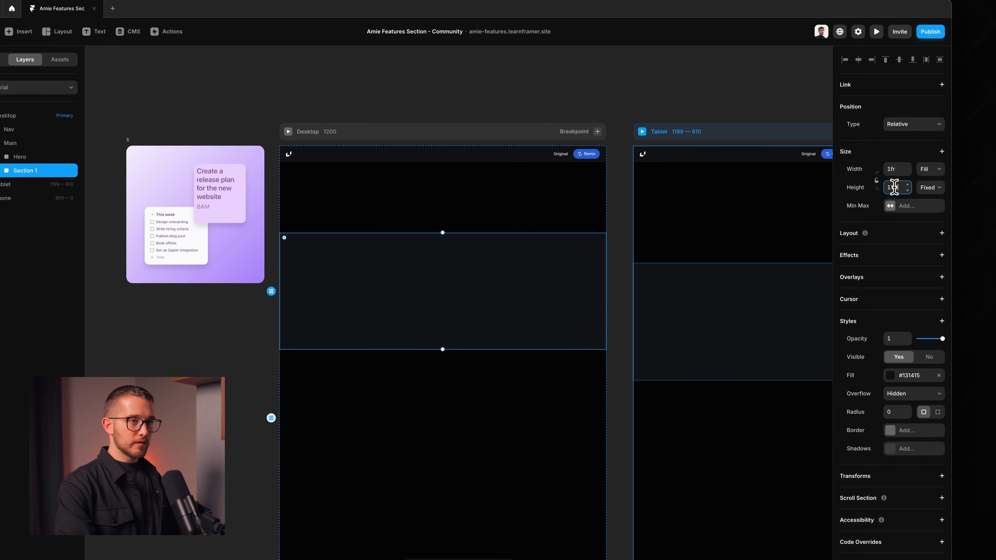
{"action": "key", "text": "Return"}
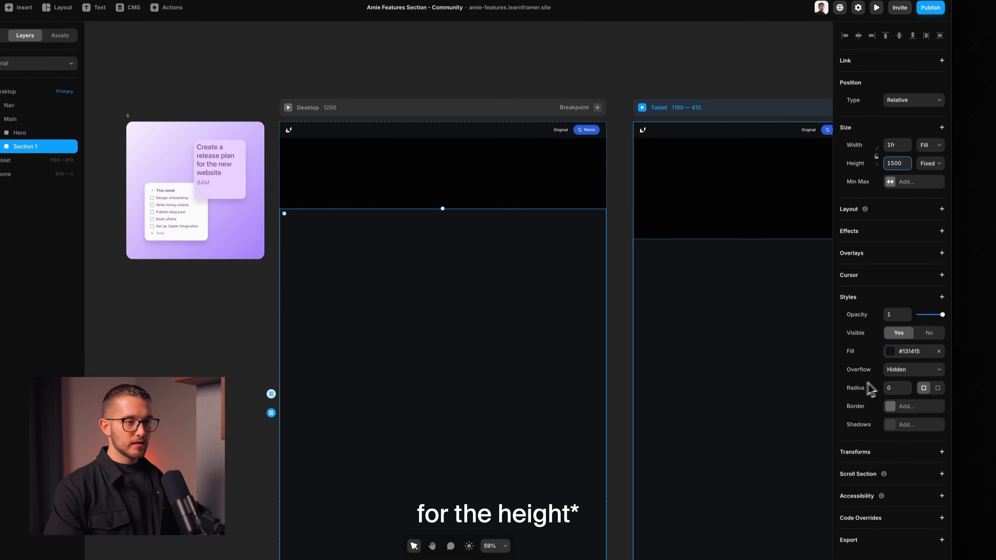
- Remove the fill from Section 1 and add a vertical stack layout to it
{"action": "left_click", "coordinate": [938, 323]}
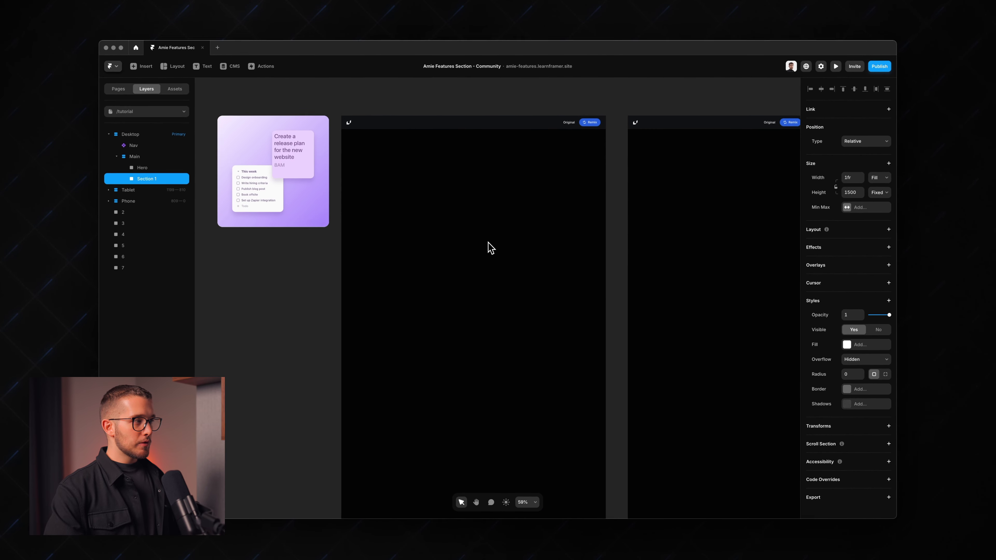
{"action": "scroll", "coordinate": [483, 231], "scroll_direction": "up", "scroll_amount": 3}
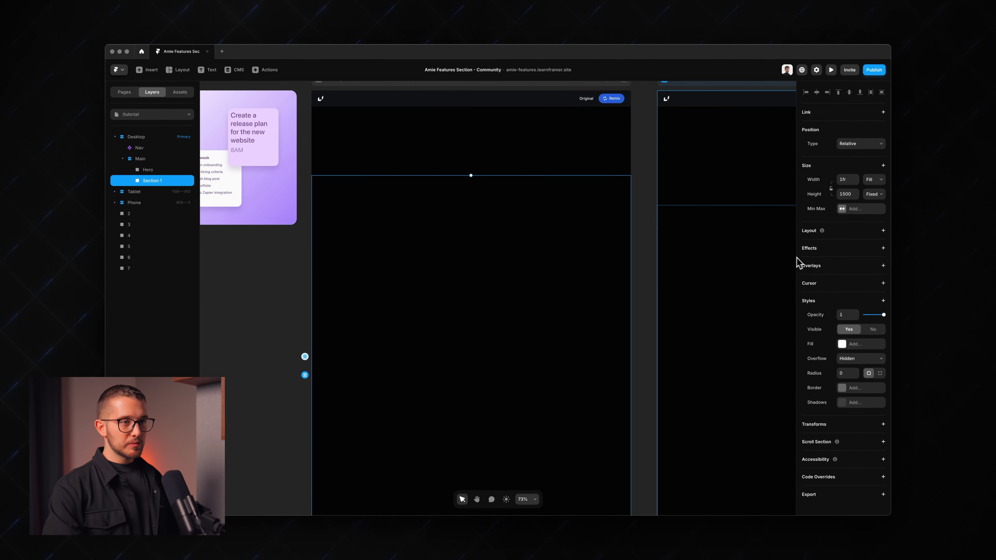
{"action": "left_click", "coordinate": [883, 232]}
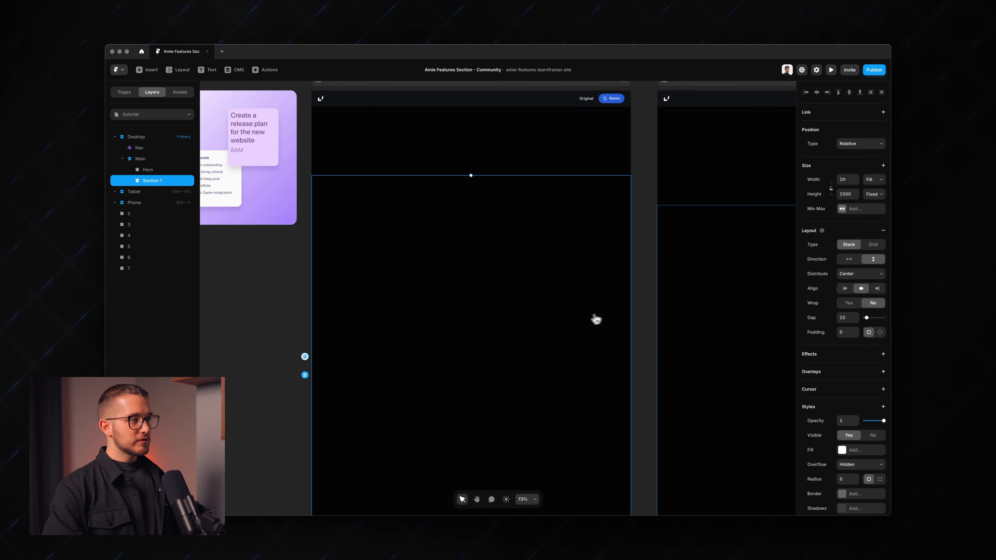
{"action": "key", "text": "f"}
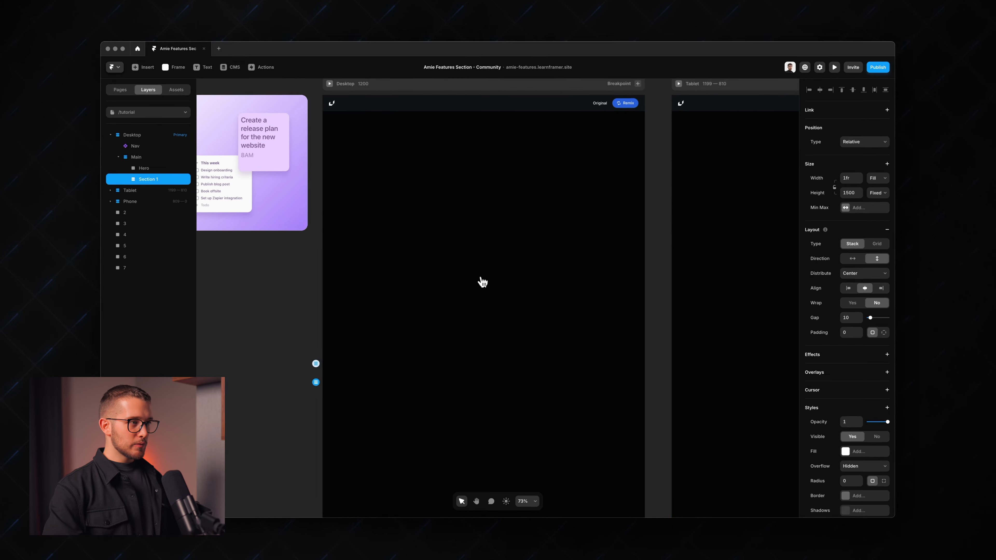
{"action": "left_click_drag", "start_coordinate": [410, 213], "coordinate": [527, 309]}
{"action": "key", "text": "BackSpace"}
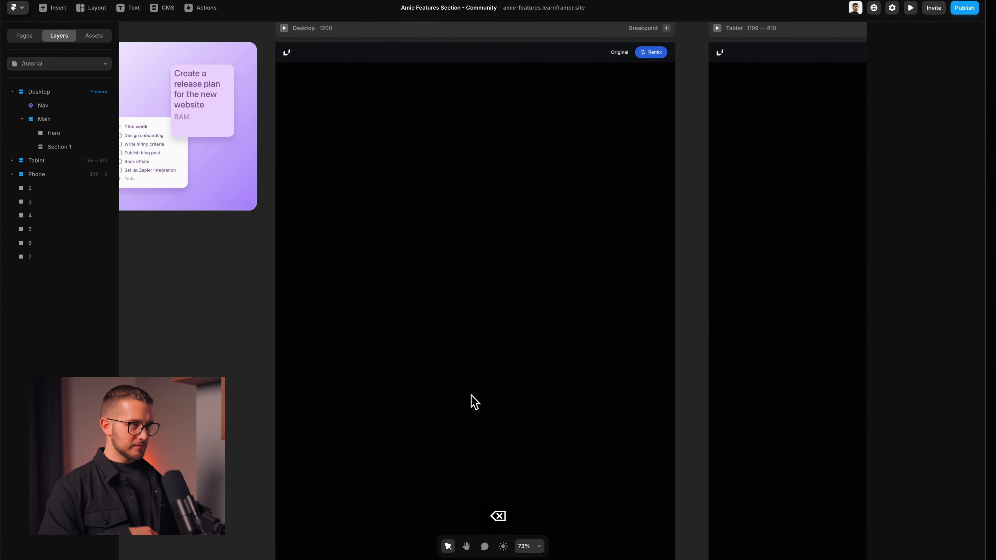
- Compare Section 1 with the finished site's preview and examine how scrolling through the first headings changes the highlighted text and sticky image
{"action": "key", "text": "super+Tab"}
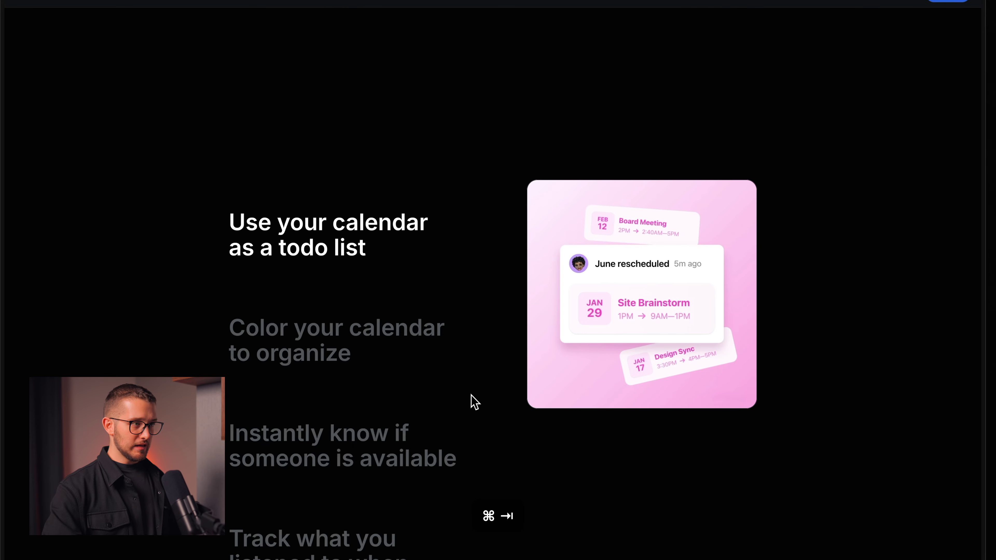
{"action": "key", "text": "super+Tab"}
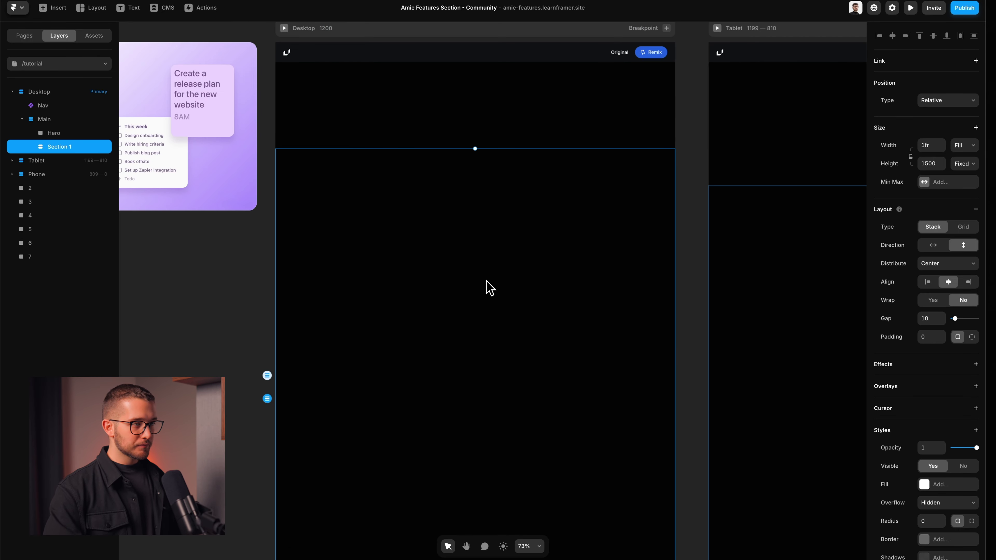
{"action": "key", "text": "super+Tab"}
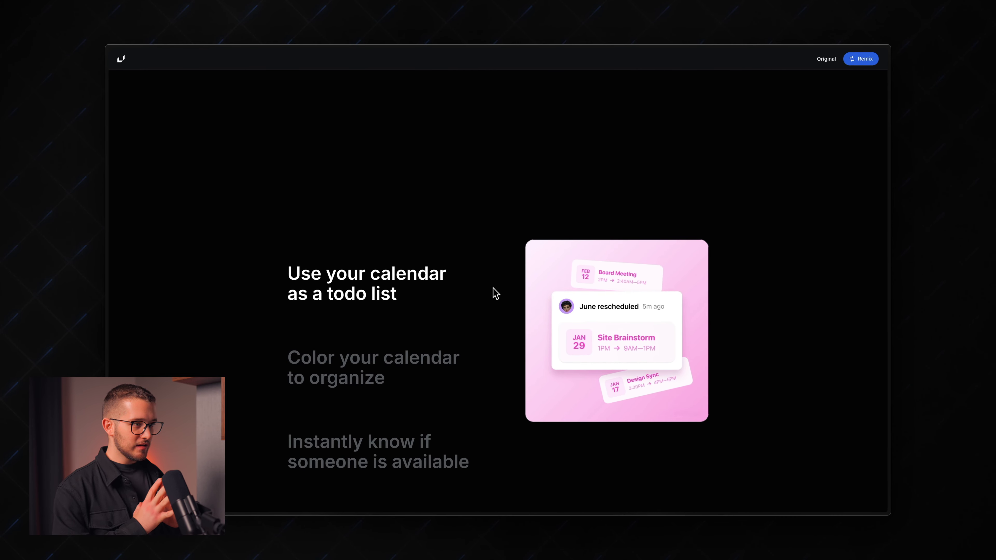
{"action": "scroll", "coordinate": [496, 294], "scroll_direction": "down", "scroll_amount": 5}
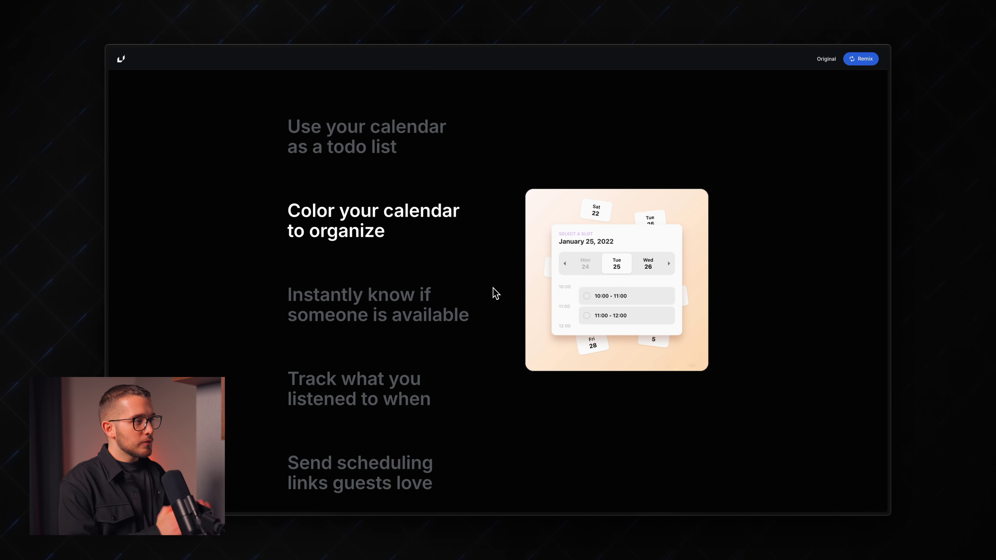
{"action": "scroll", "coordinate": [496, 294], "scroll_direction": "up", "scroll_amount": 3}
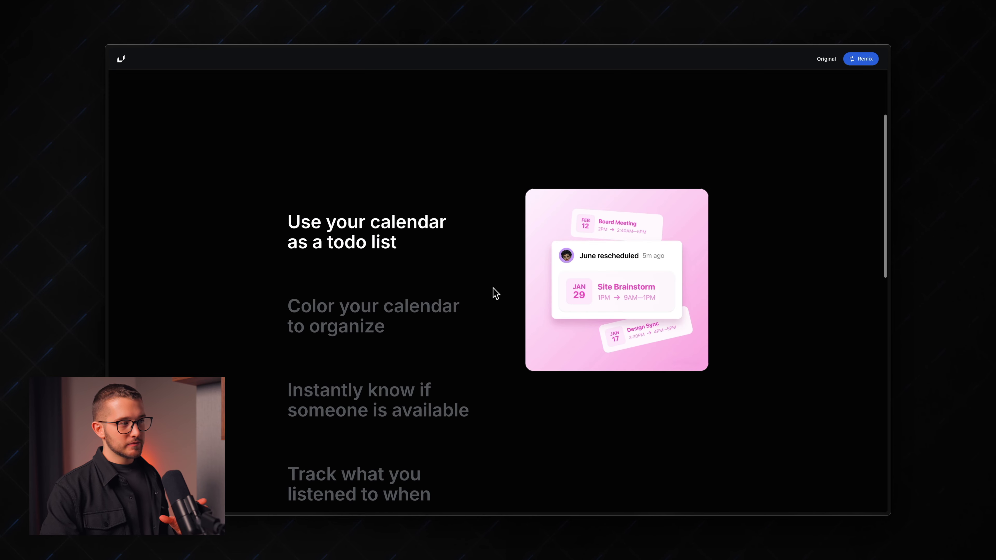
{"action": "scroll", "coordinate": [418, 303], "scroll_direction": "down", "scroll_amount": 2}
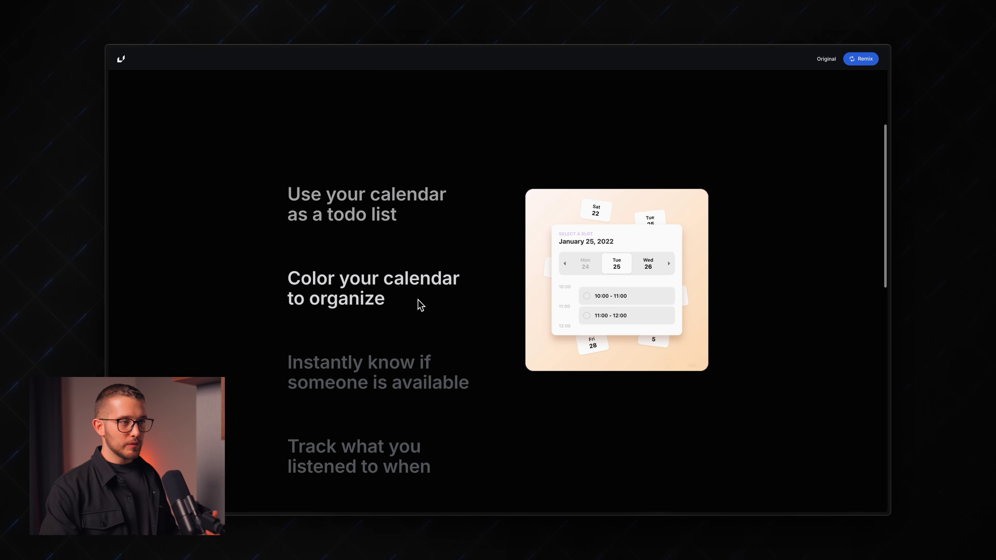
{"action": "scroll", "coordinate": [680, 322], "scroll_direction": "down", "scroll_amount": 5}
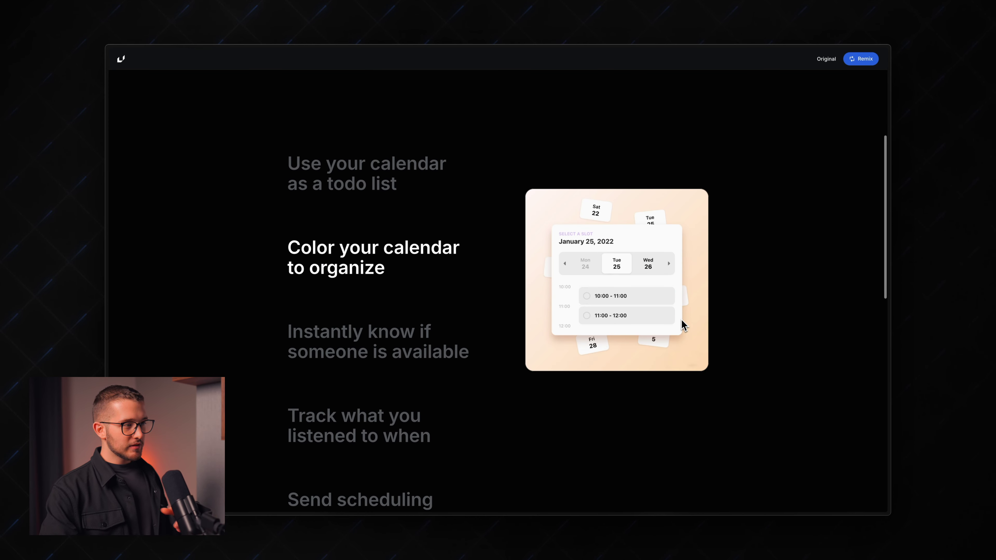
{"action": "scroll", "coordinate": [434, 263], "scroll_direction": "down", "scroll_amount": 2}
- Measure the "Instantly know if someone is available" heading block and examine how each heading triggers its image at the scroll position
{"action": "key", "text": "super+shift+1"}
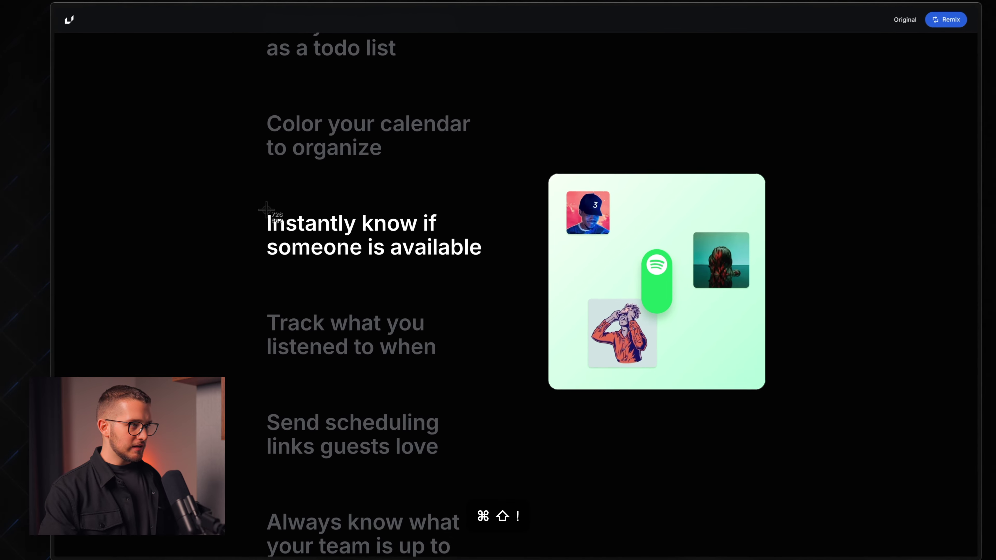
{"action": "left_click_drag", "start_coordinate": [287, 219], "coordinate": [475, 268]}
{"action": "scroll", "coordinate": [434, 314], "scroll_direction": "down", "scroll_amount": 5}
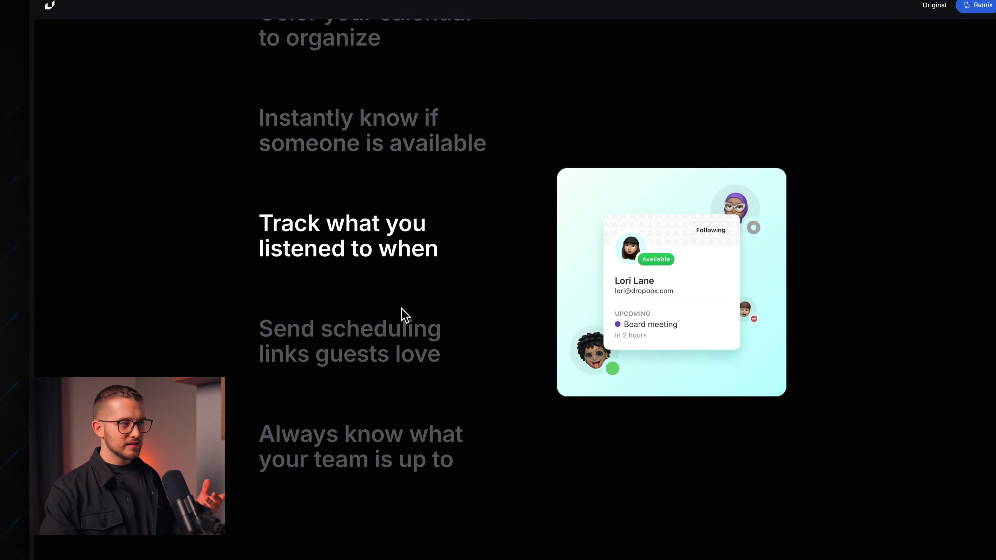
{"action": "scroll", "coordinate": [404, 313], "scroll_direction": "up", "scroll_amount": 8}
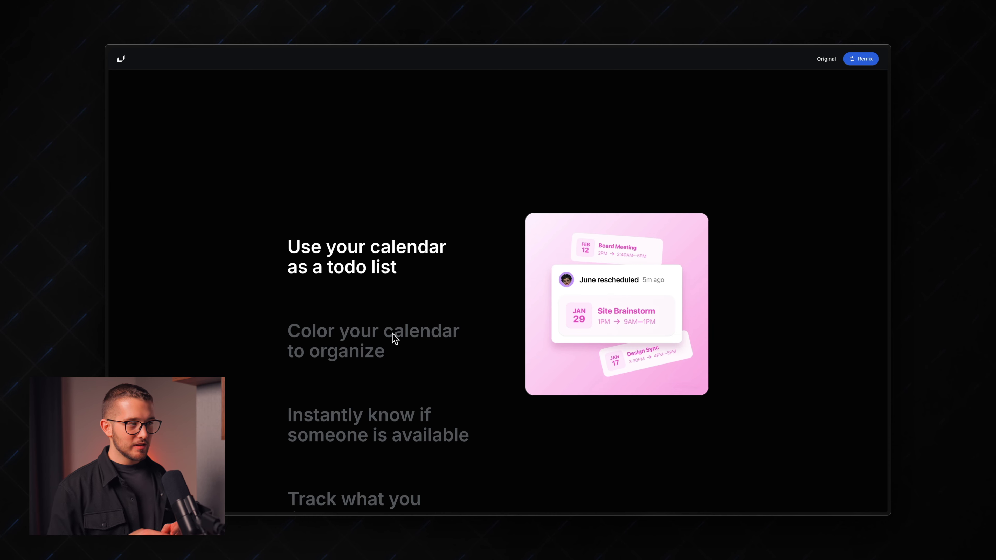
{"action": "scroll", "coordinate": [394, 338], "scroll_direction": "down", "scroll_amount": 2}
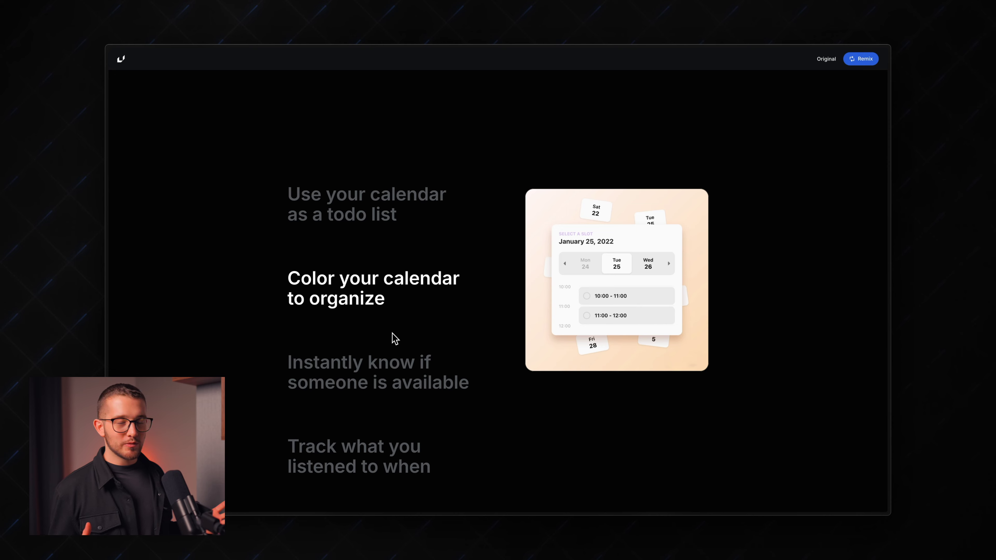
{"action": "scroll", "coordinate": [394, 338], "scroll_direction": "down", "scroll_amount": 3}
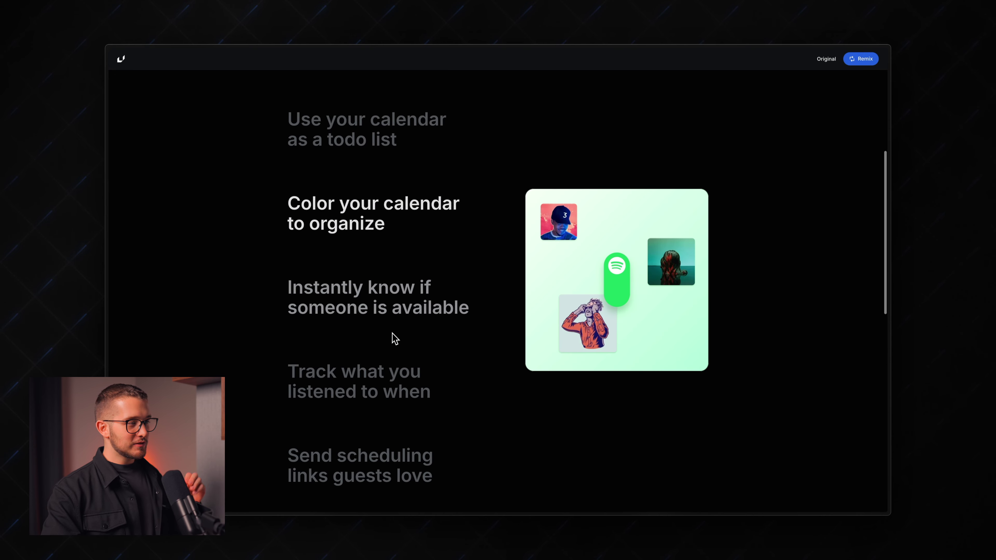
- Examine and measure the spacing from the "Use your calendar as a todo list" heading through "Color your calendar to organize" in the preview
{"action": "scroll", "coordinate": [394, 339], "scroll_direction": "up", "scroll_amount": 2}
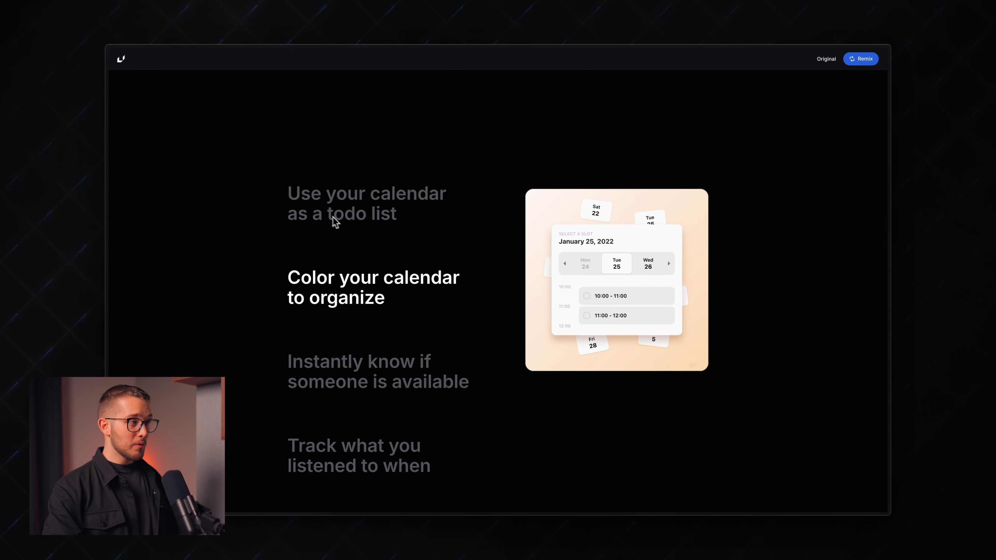
{"action": "left_click_drag", "start_coordinate": [287, 190], "coordinate": [406, 232]}
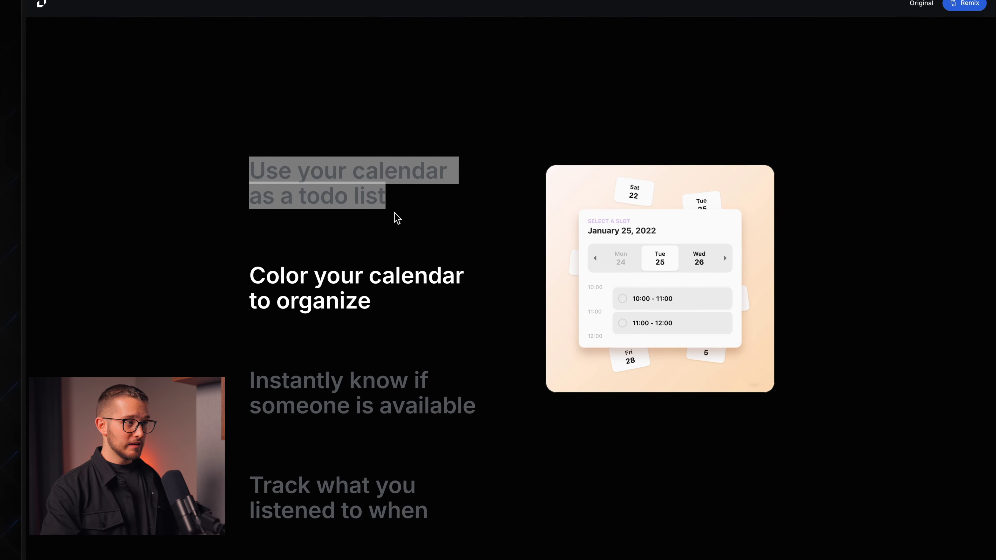
{"action": "left_click", "coordinate": [398, 219]}
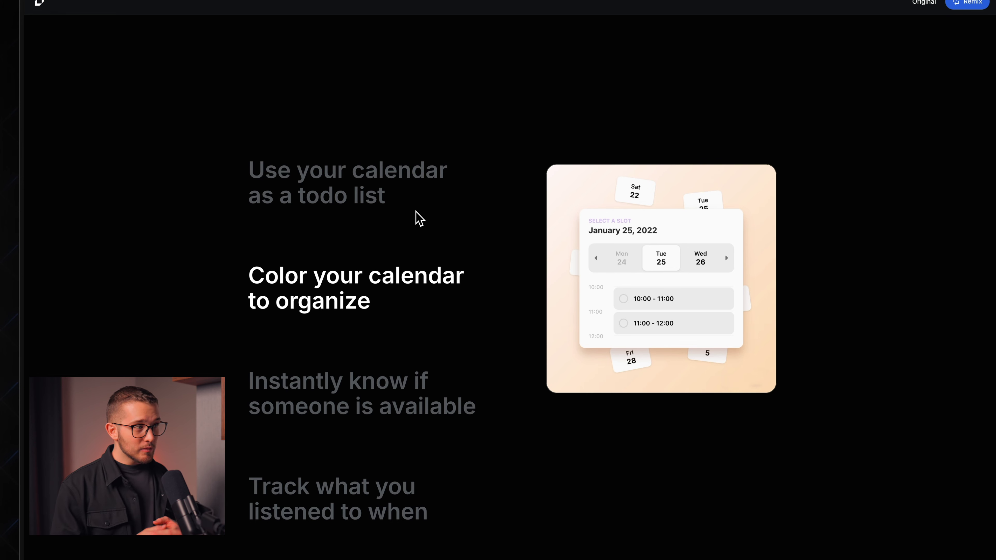
{"action": "key", "text": "super+shift+1"}
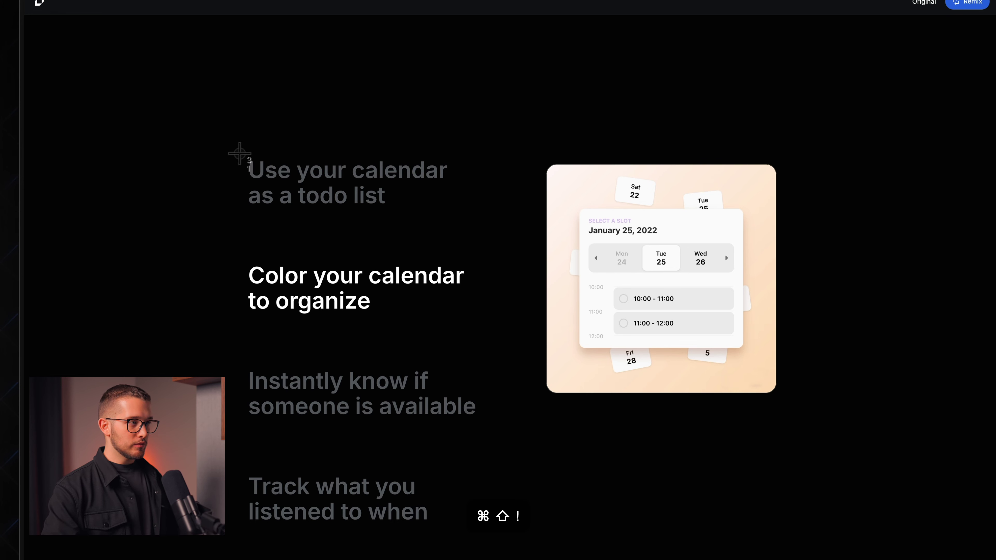
{"action": "left_click_drag", "start_coordinate": [240, 153], "coordinate": [477, 323]}
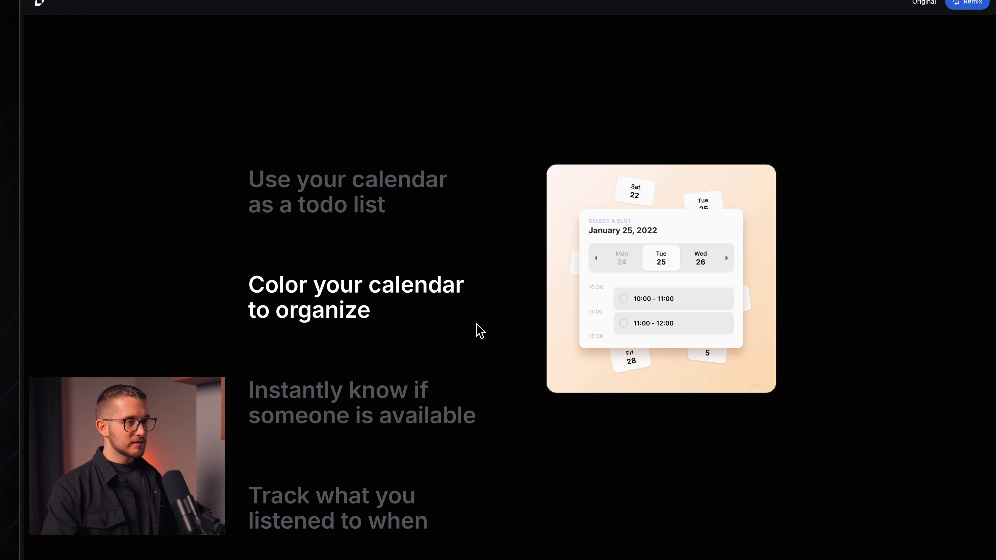
- Switch back to Framer and add a text layer with the placeholder "asdnasd" inside Section 1
{"action": "key", "text": "super+Tab"}
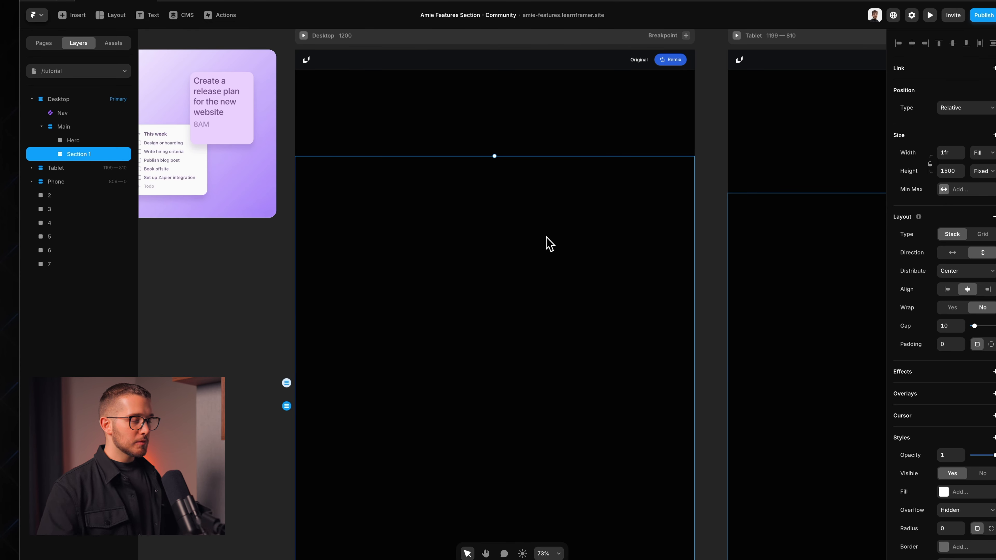
{"action": "key", "text": "t"}
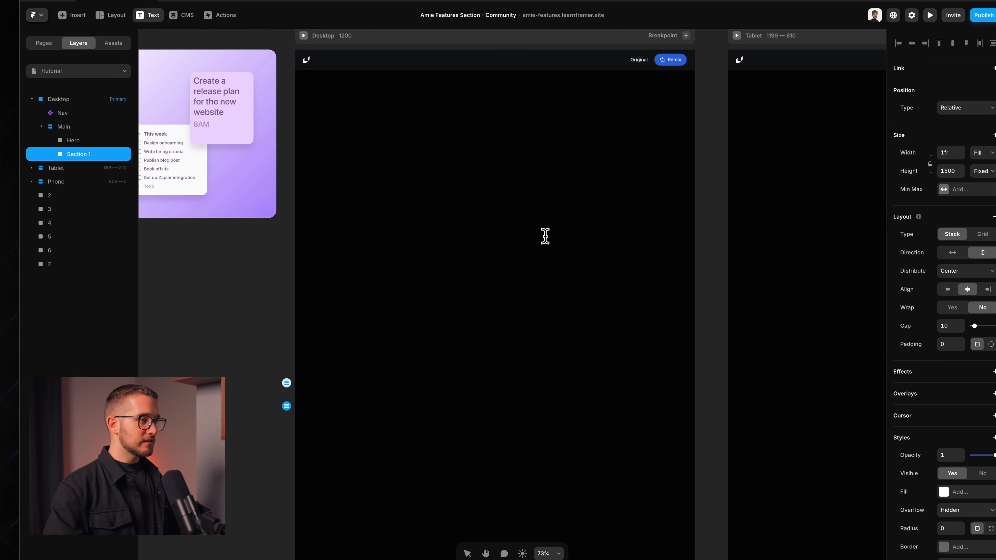
{"action": "left_click", "coordinate": [479, 243]}
{"action": "type", "text": "a"}
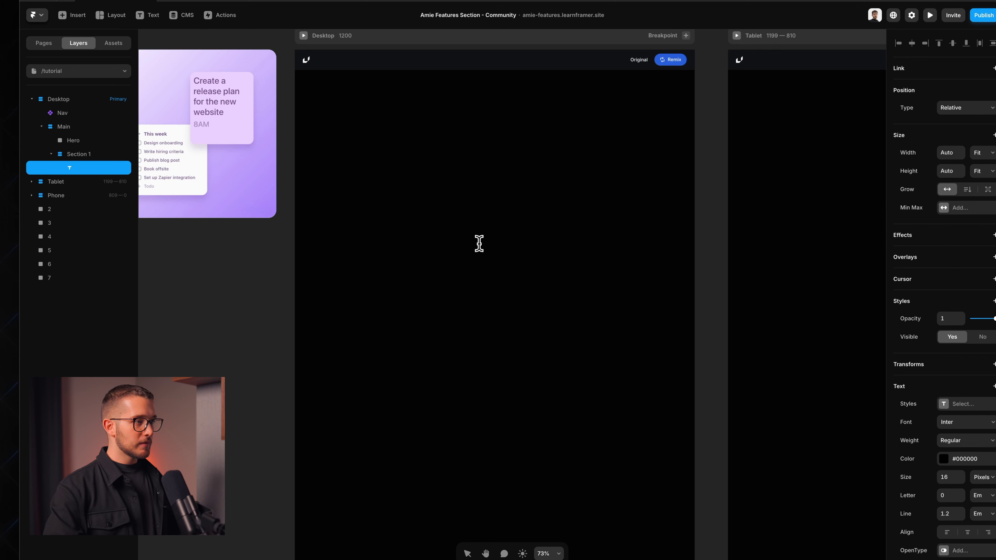
{"action": "scroll", "coordinate": [485, 356], "scroll_direction": "down", "scroll_amount": 2}
{"action": "scroll", "coordinate": [487, 355], "scroll_direction": "up", "scroll_amount": 3}
{"action": "type", "text": "sdnasd"}
{"action": "key", "text": "super+a"}
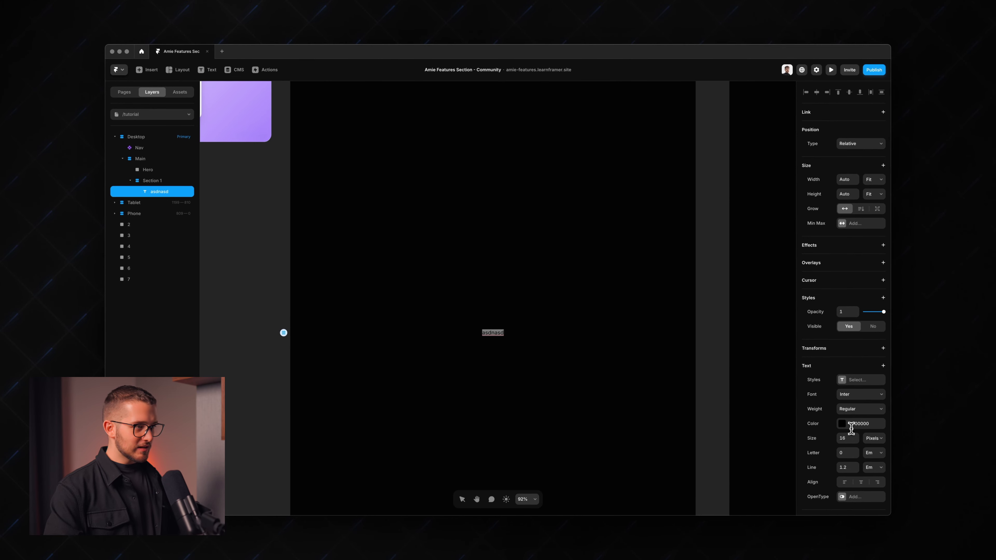
- Colour the placeholder text white (#FFFFFF) and apply the H2 text style to it
{"action": "scroll", "coordinate": [510, 346], "scroll_direction": "up", "scroll_amount": 3}
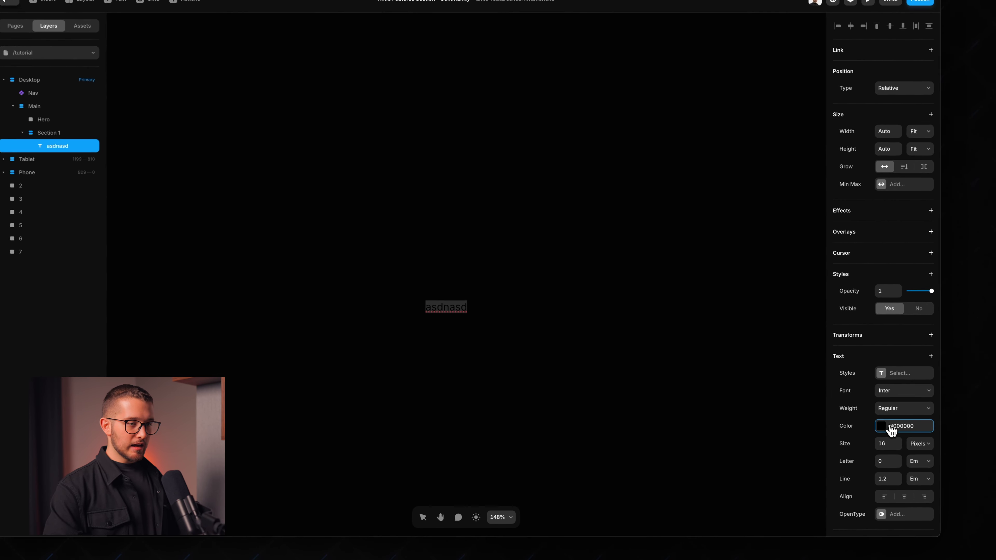
{"action": "left_click", "coordinate": [849, 422]}
{"action": "left_click", "coordinate": [706, 305]}
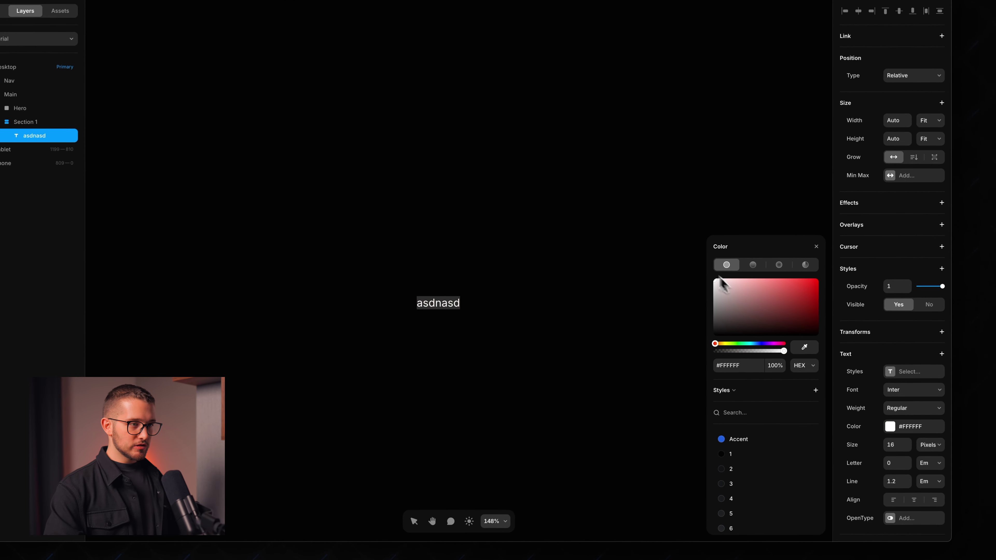
{"action": "left_click", "coordinate": [815, 251]}
{"action": "left_click", "coordinate": [901, 371]}
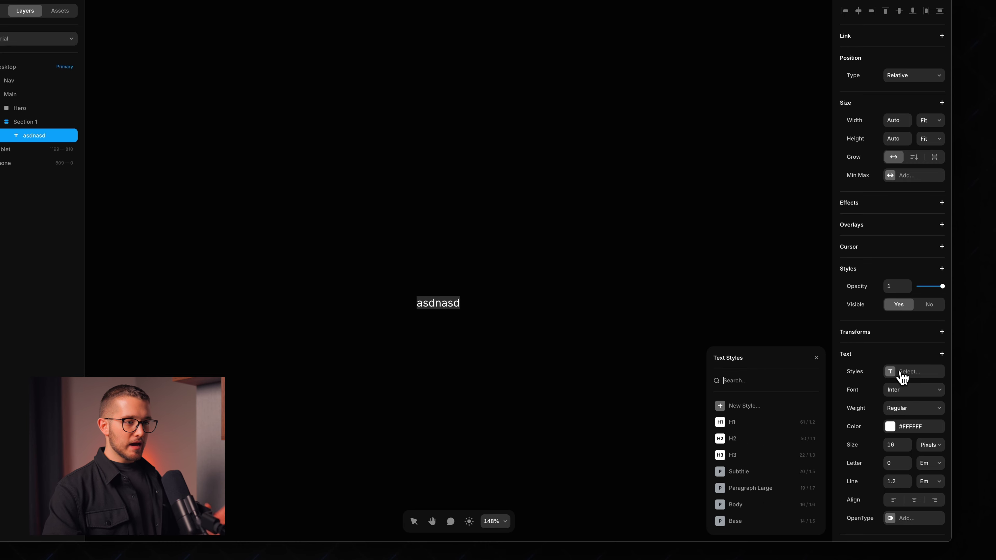
{"action": "left_click", "coordinate": [731, 438]}
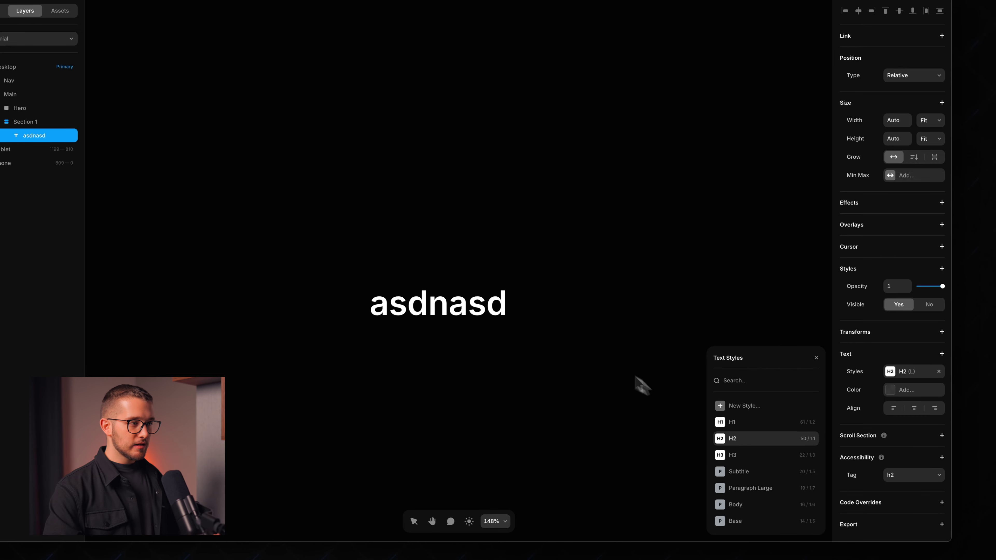
- Open the H2 text style's settings and examine its sizes and spacing for the L, M and S breakpoints
{"action": "scroll", "coordinate": [522, 322], "scroll_direction": "down", "scroll_amount": 5}
{"action": "scroll", "coordinate": [524, 324], "scroll_direction": "down", "scroll_amount": 1}
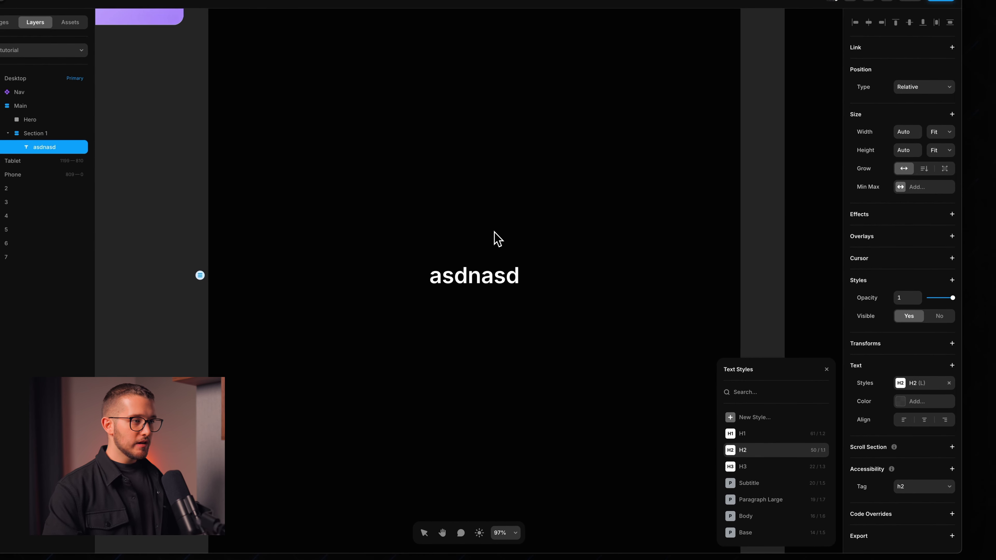
{"action": "scroll", "coordinate": [497, 238], "scroll_direction": "up", "scroll_amount": 4}
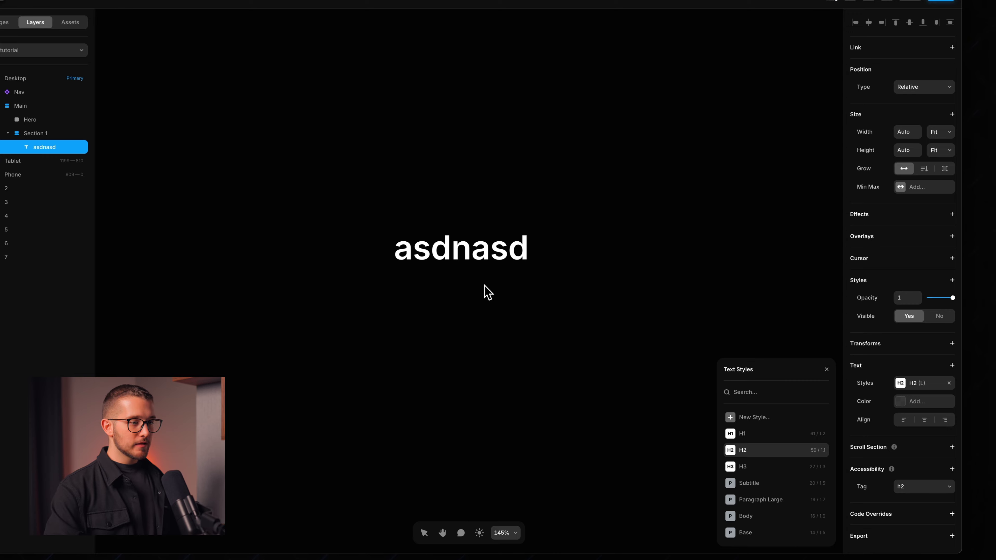
{"action": "left_click", "coordinate": [820, 450]}
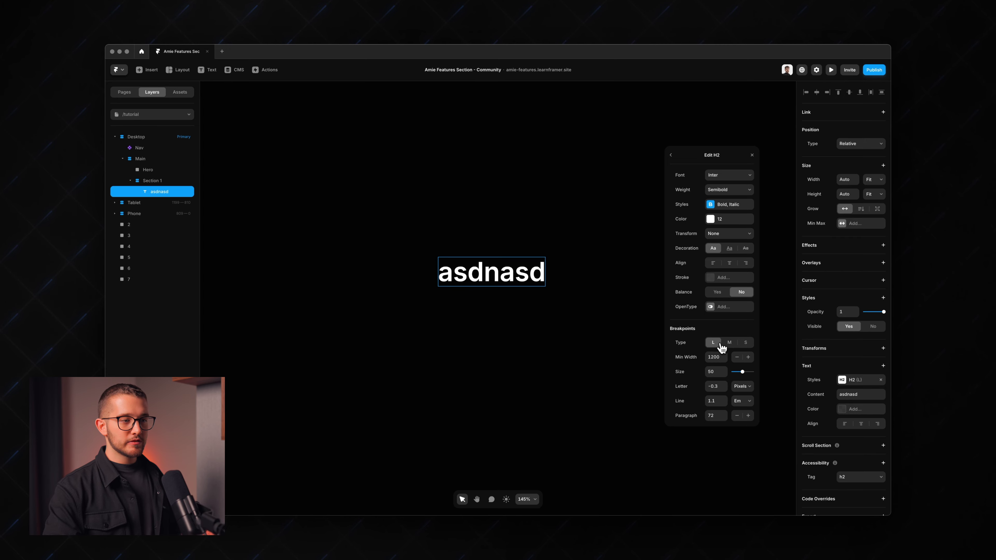
{"action": "left_click", "coordinate": [747, 347]}
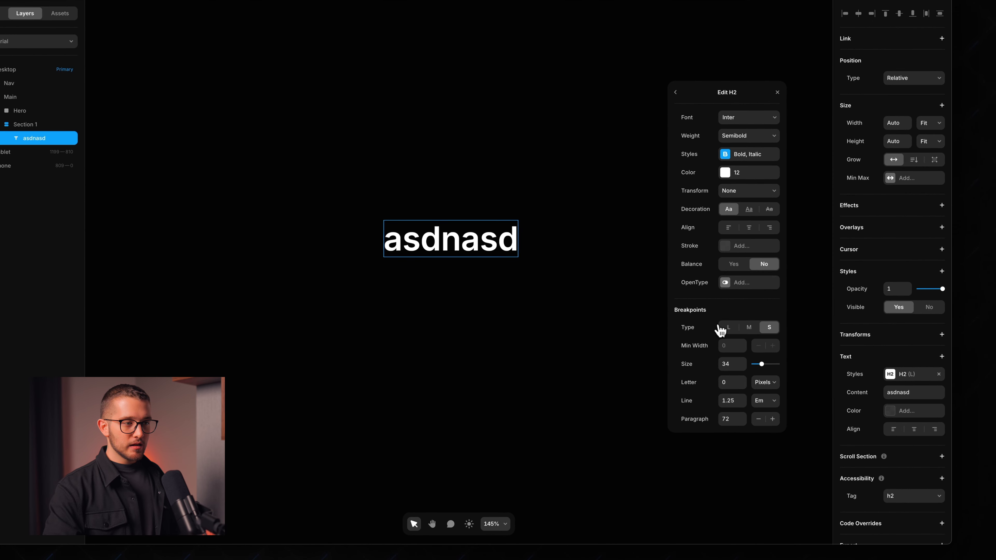
{"action": "left_click", "coordinate": [728, 328]}
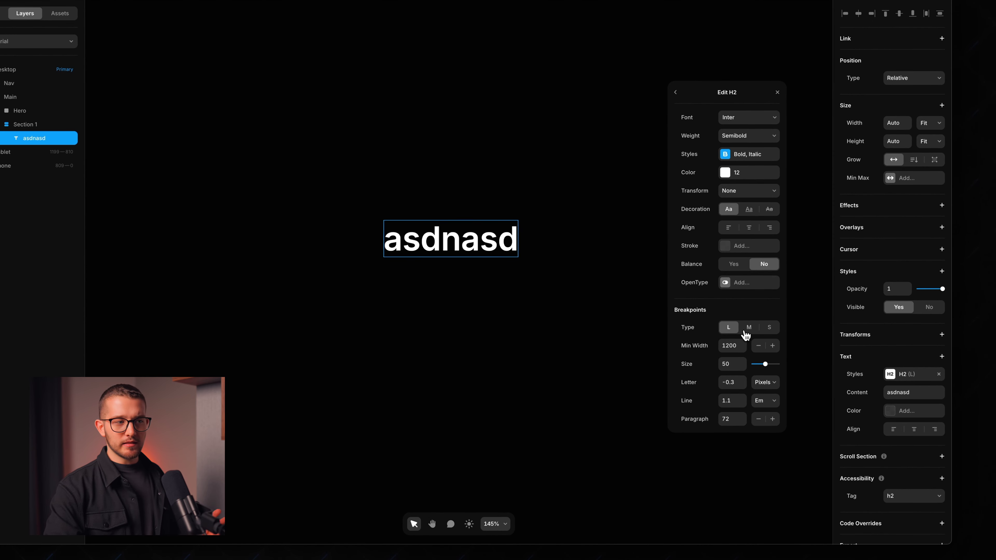
{"action": "left_click", "coordinate": [768, 330]}
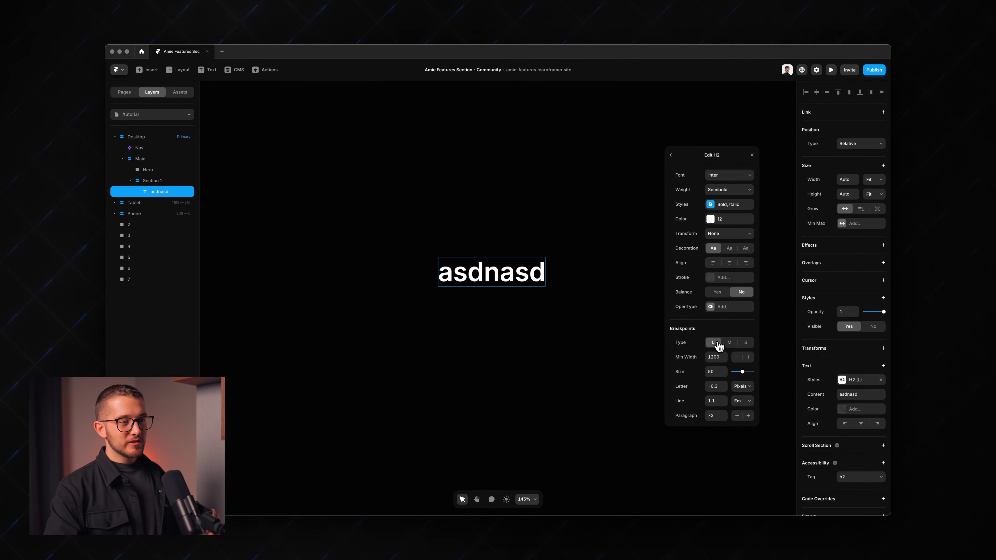
{"action": "left_click", "coordinate": [729, 343]}
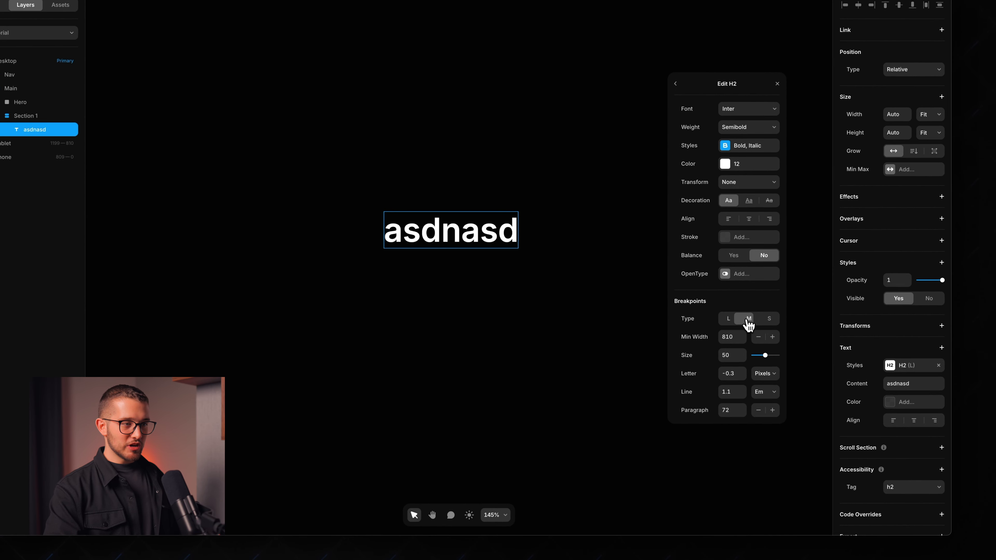
{"action": "left_click", "coordinate": [729, 319]}
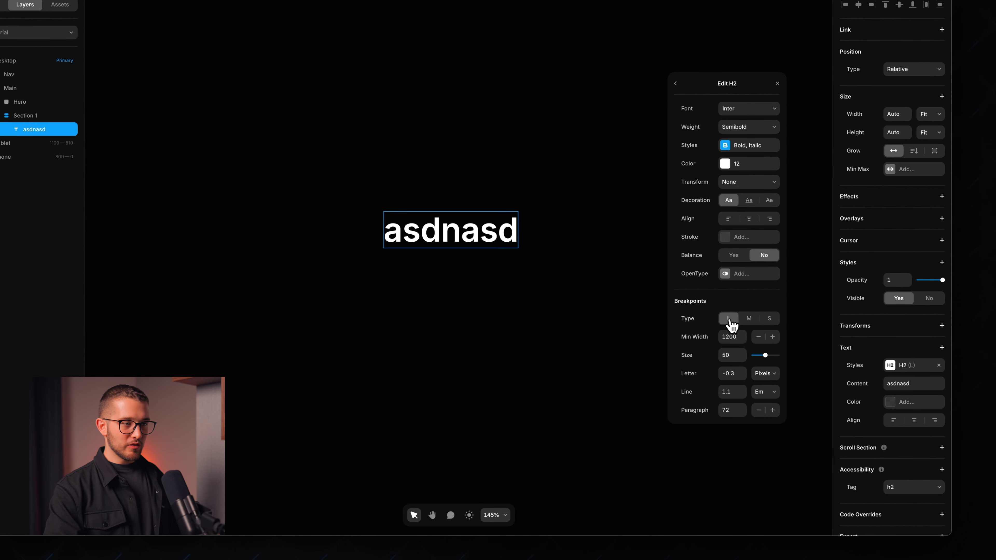
{"action": "left_click", "coordinate": [741, 319]}
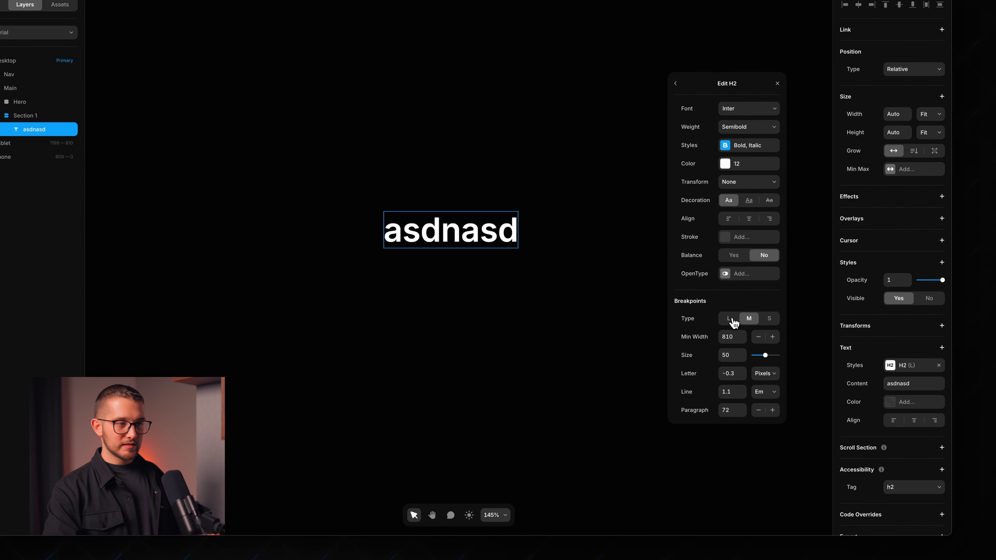
{"action": "left_click", "coordinate": [745, 319]}
{"action": "left_click", "coordinate": [769, 319]}
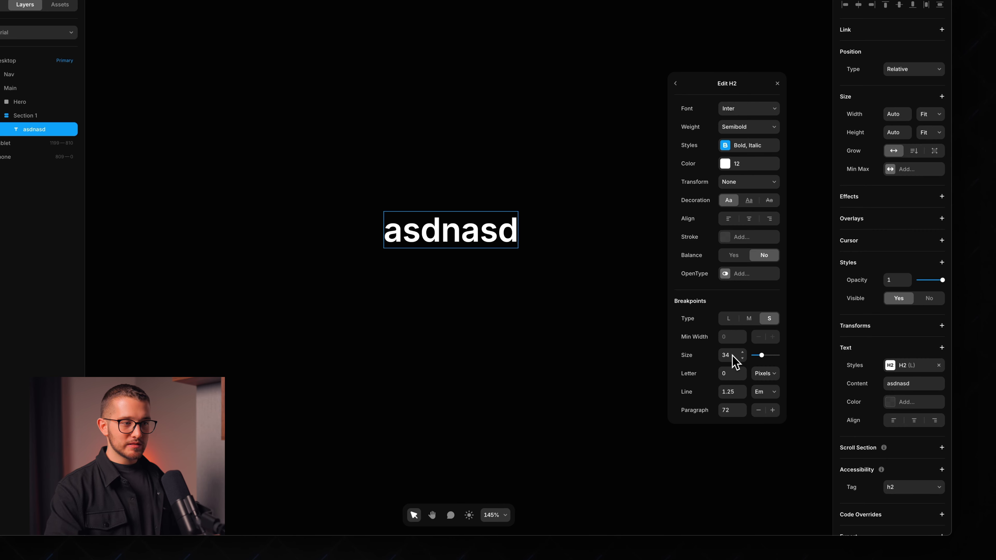
- Compare how the H2 placeholder text scales across the Desktop, Tablet and Phone breakpoints, selecting the Phone version to check its style
{"action": "scroll", "coordinate": [508, 301], "scroll_direction": "down", "scroll_amount": 3}
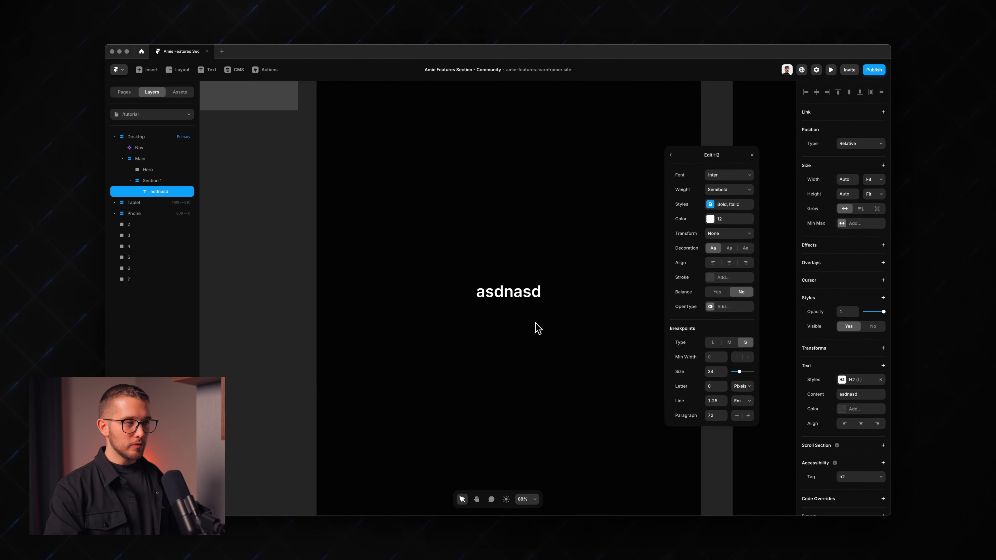
{"action": "scroll", "coordinate": [538, 329], "scroll_direction": "right", "scroll_amount": 10}
{"action": "scroll", "coordinate": [452, 304], "scroll_direction": "up", "scroll_amount": 1}
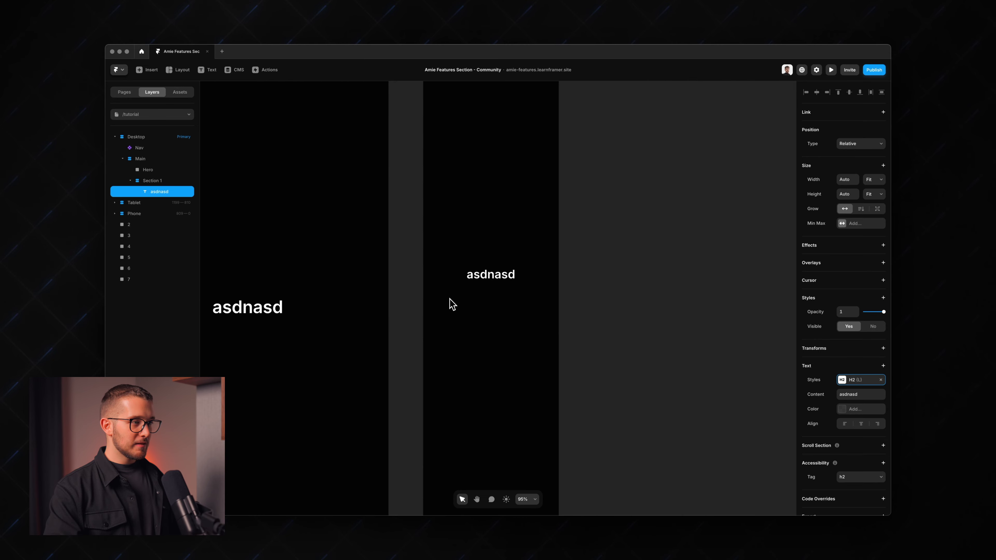
{"action": "scroll", "coordinate": [453, 304], "scroll_direction": "up", "scroll_amount": 3}
{"action": "left_click", "coordinate": [512, 273]}
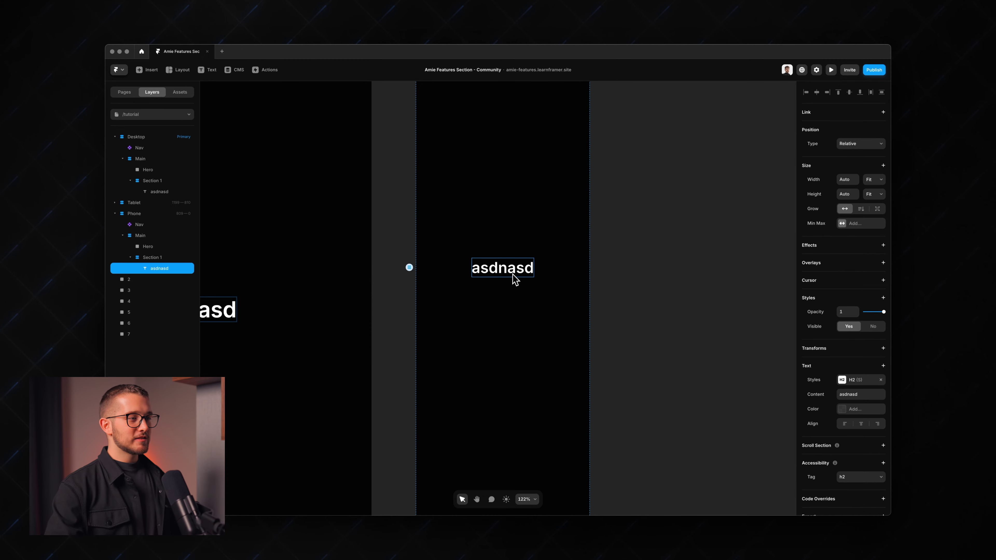
{"action": "scroll", "coordinate": [516, 280], "scroll_direction": "down", "scroll_amount": 5}
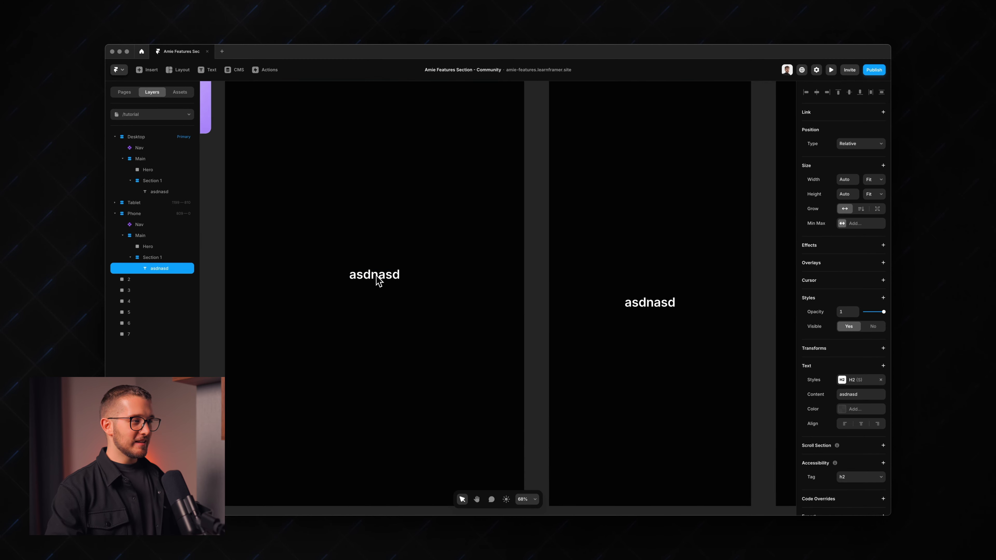
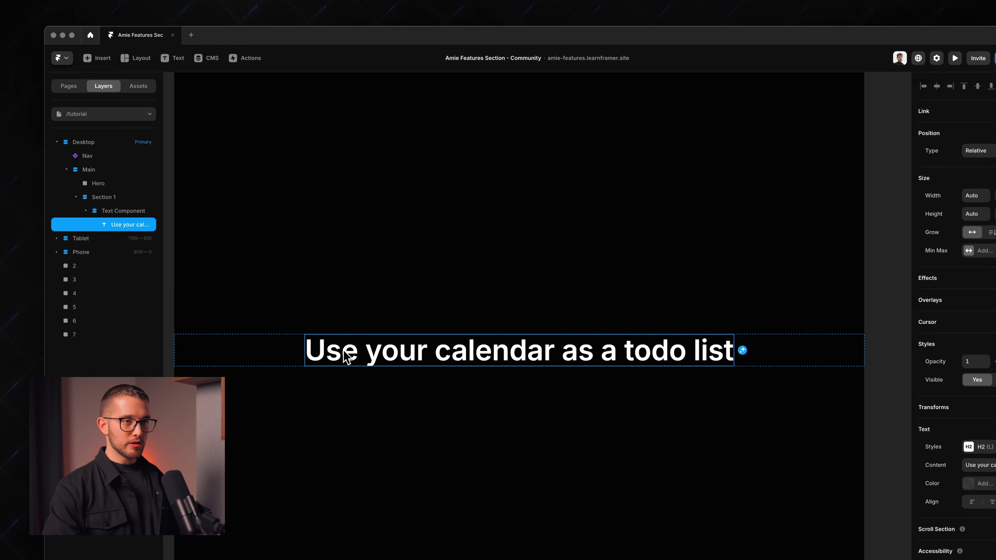
- Set the "Use your calendar as a todo list" text's width to Fill and turn its parent stack into a component named Text Component
{"action": "left_click", "coordinate": [936, 184]}
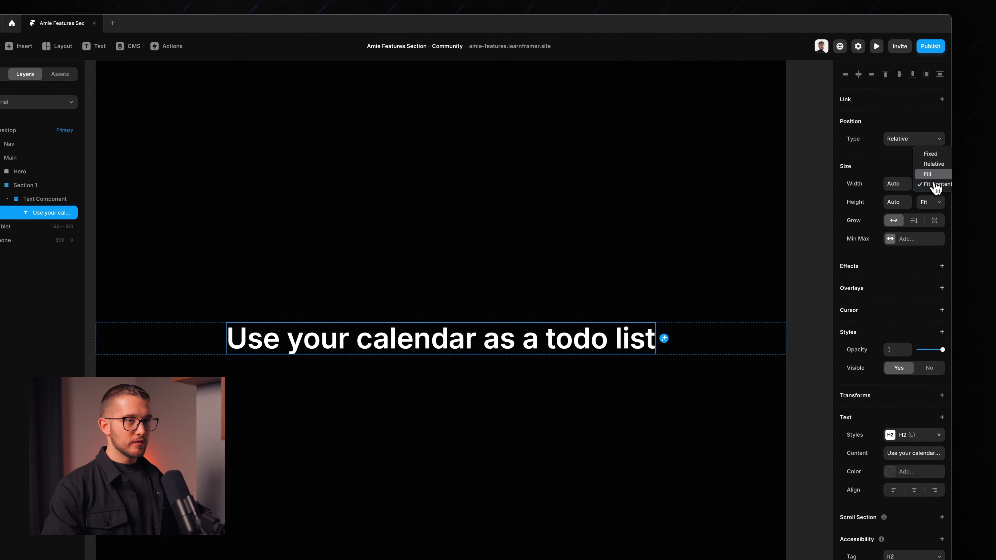
{"action": "left_click", "coordinate": [930, 174]}
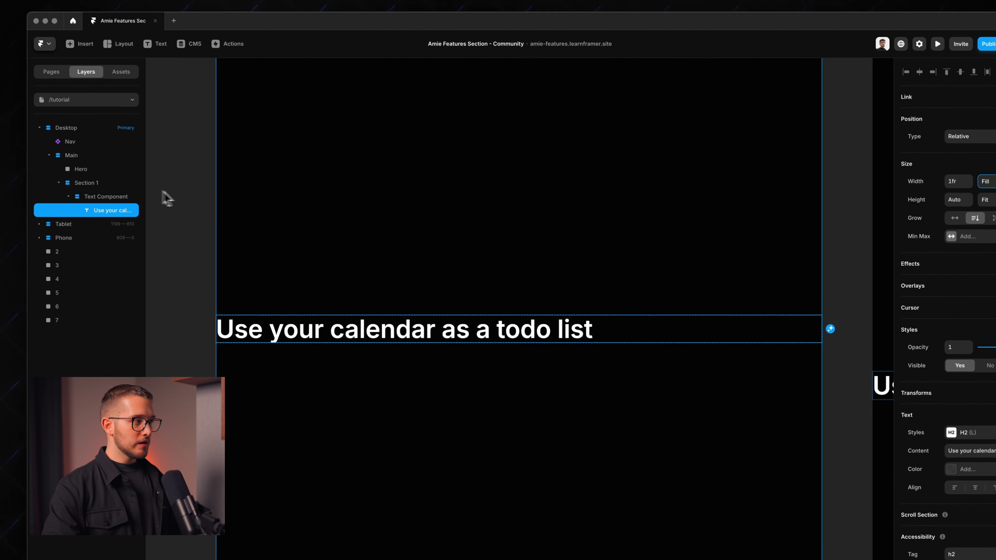
{"action": "left_click", "coordinate": [112, 197]}
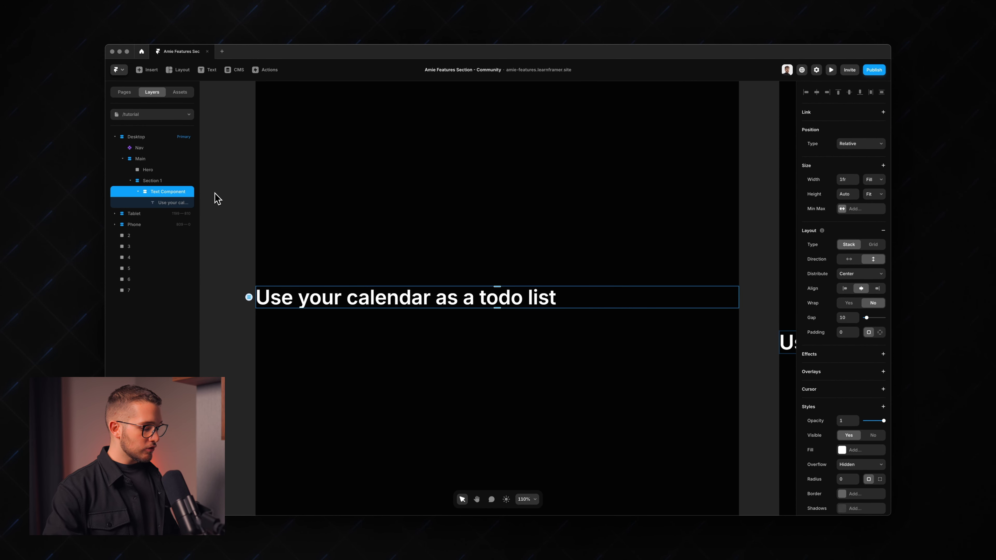
{"action": "key", "text": "super+alt+k"}
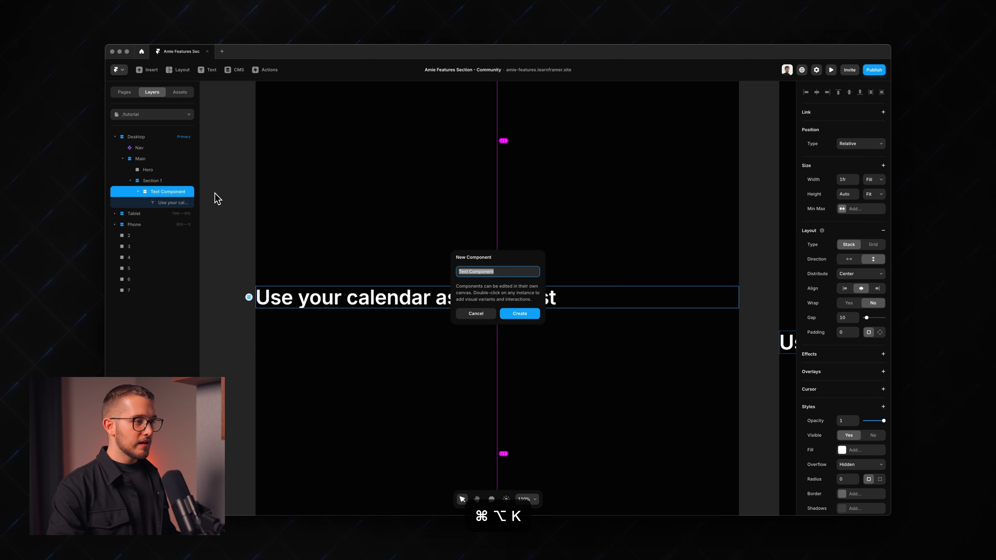
{"action": "left_click", "coordinate": [520, 313]}
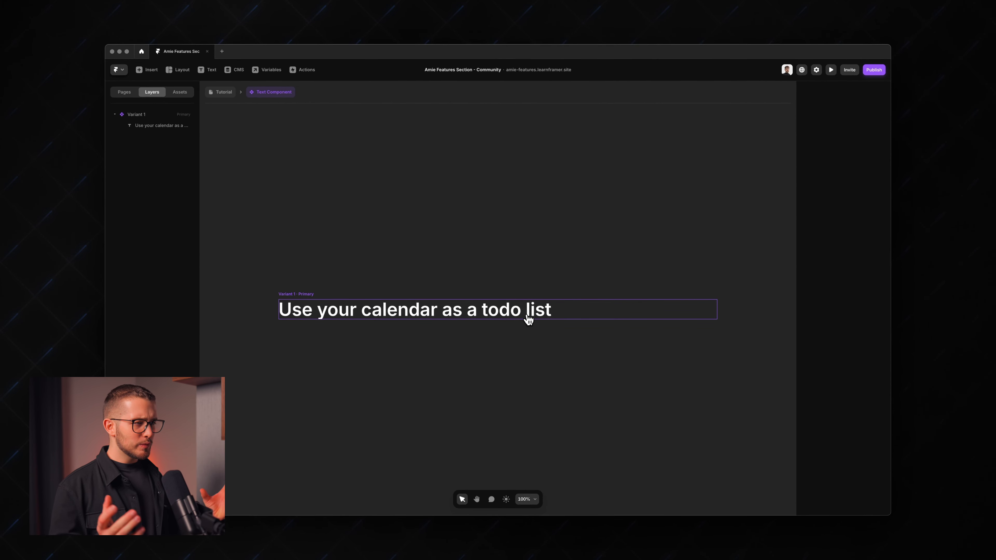
- Check the heading states in the reference section, then rename the Text Component's primary variant as On
{"action": "scroll", "coordinate": [528, 318], "scroll_direction": "down", "scroll_amount": 5}
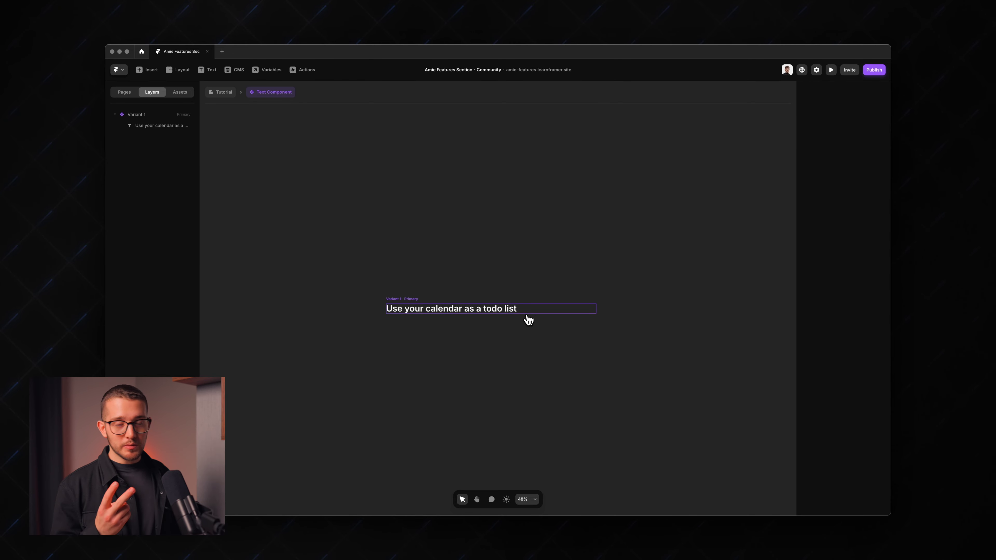
{"action": "key", "text": "super+Tab"}
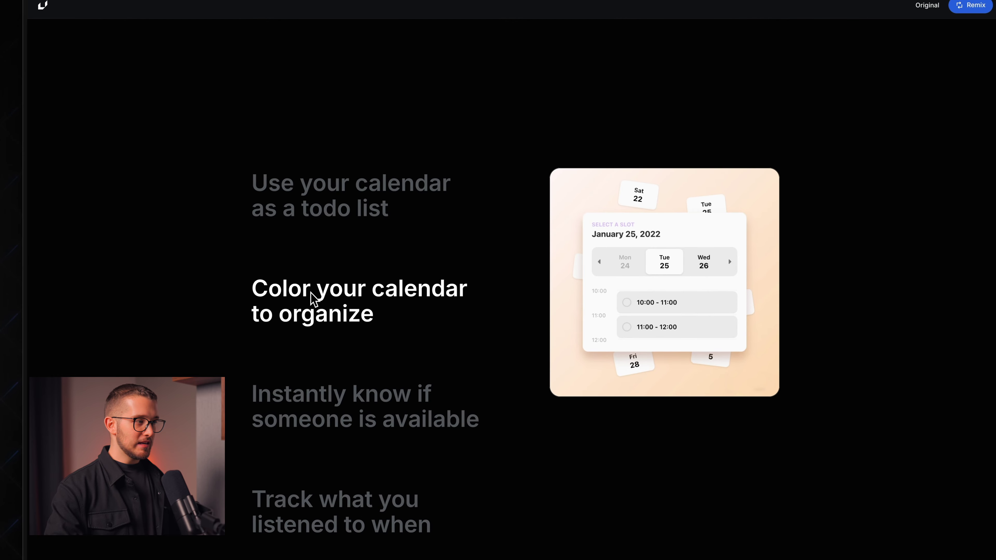
{"action": "key", "text": "super+Tab"}
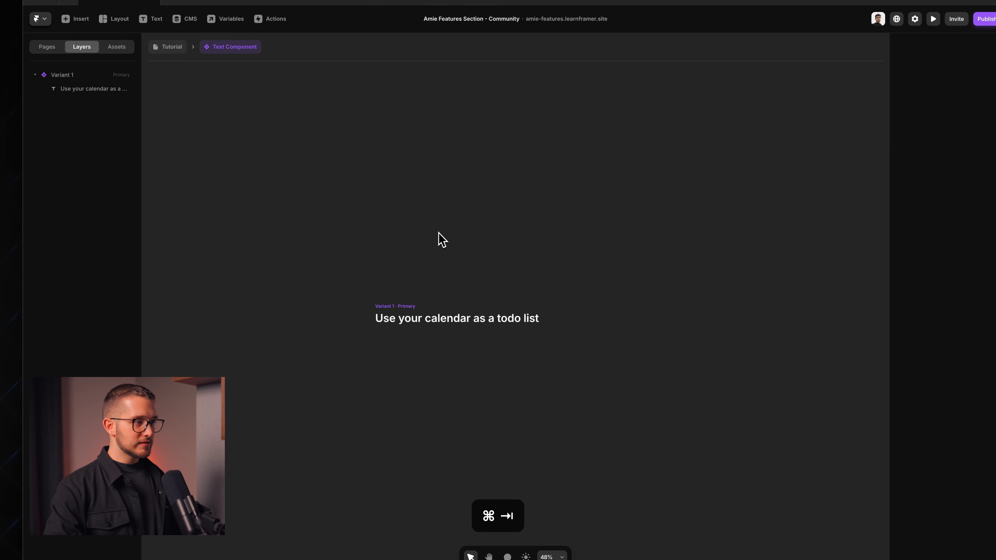
{"action": "scroll", "coordinate": [442, 341], "scroll_direction": "up", "scroll_amount": 3}
{"action": "left_click", "coordinate": [396, 296]}
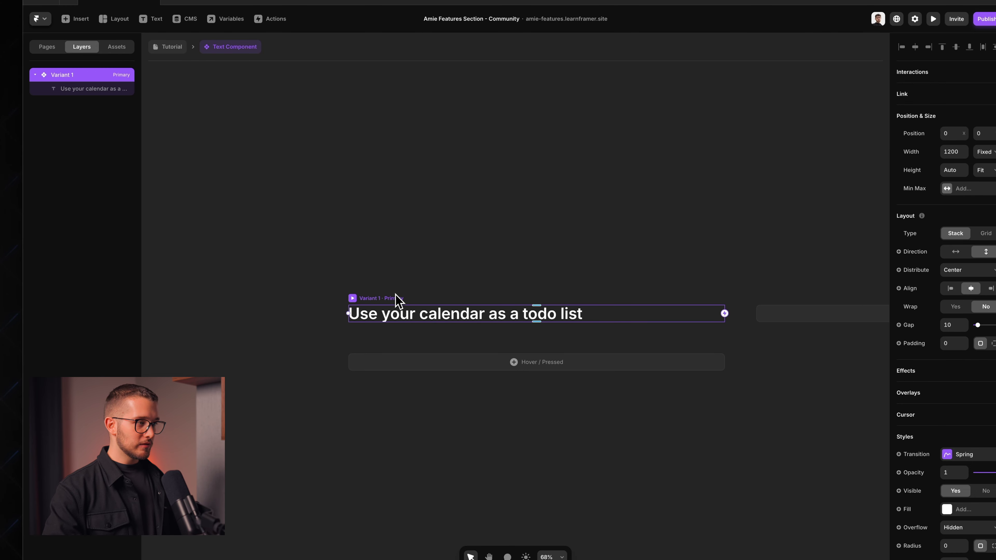
{"action": "key", "text": "super+r"}
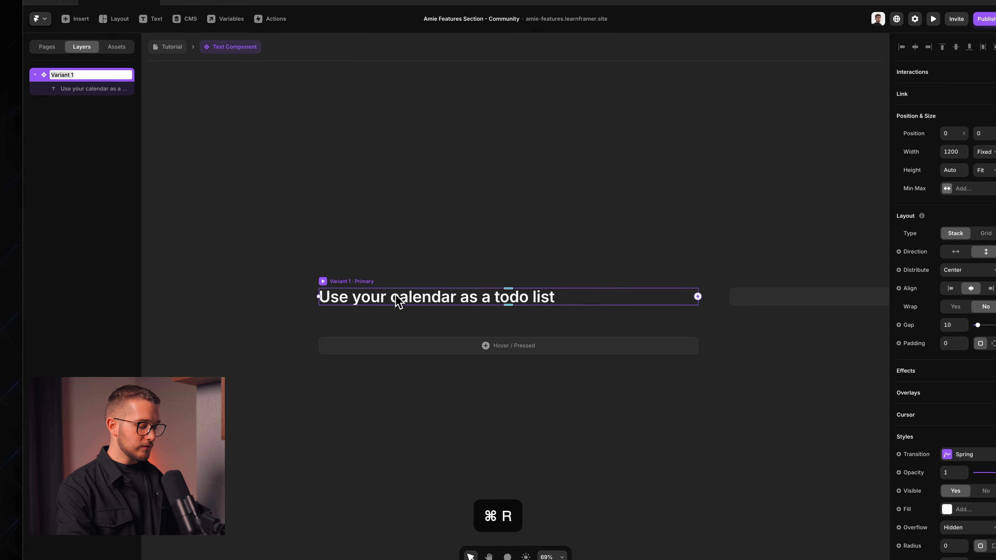
{"action": "type", "text": "On"}
{"action": "key", "text": "Return"}
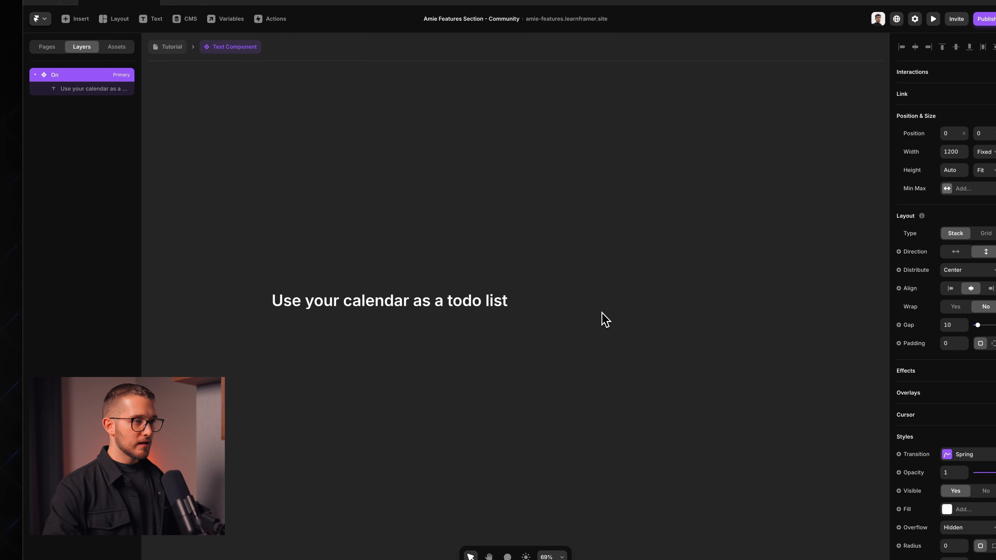
- Add a second variant to the Text Component and name it Off
{"action": "left_click", "coordinate": [757, 298]}
{"action": "key", "text": "super+r"}
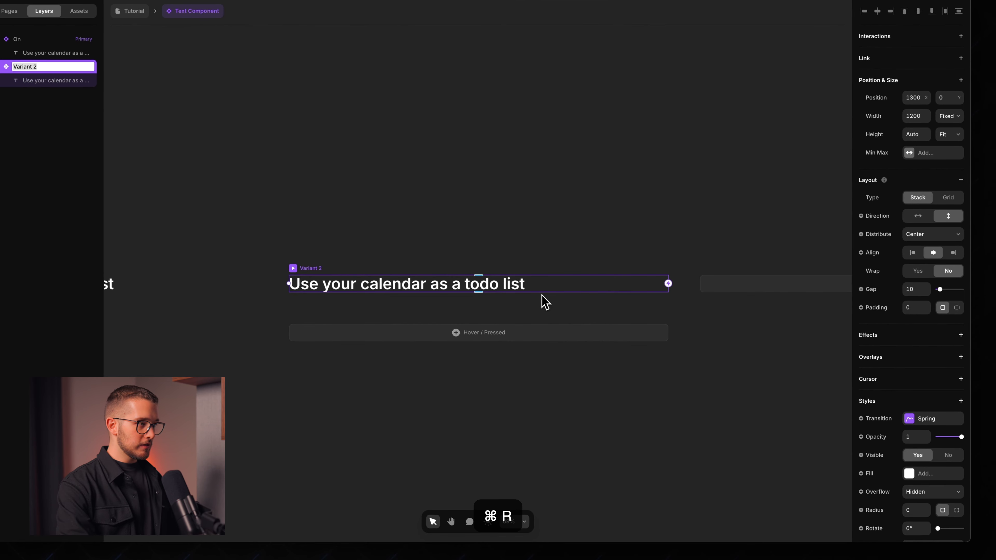
{"action": "type", "text": "Off"}
{"action": "key", "text": "Return"}
- Apply colour style 10 to the heading text in the Off variant
{"action": "left_click", "coordinate": [471, 285]}
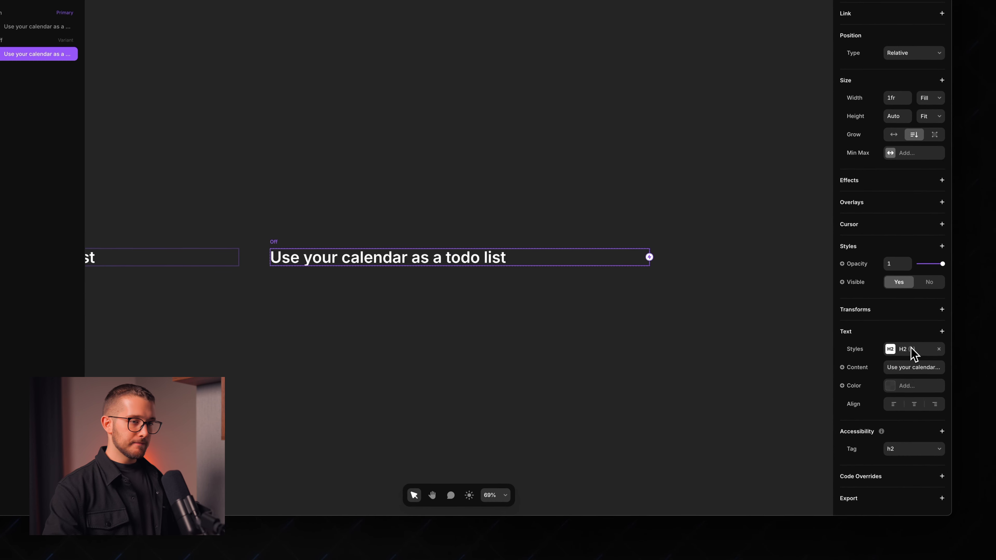
{"action": "left_click", "coordinate": [893, 389]}
{"action": "scroll", "coordinate": [732, 418], "scroll_direction": "down", "scroll_amount": 3}
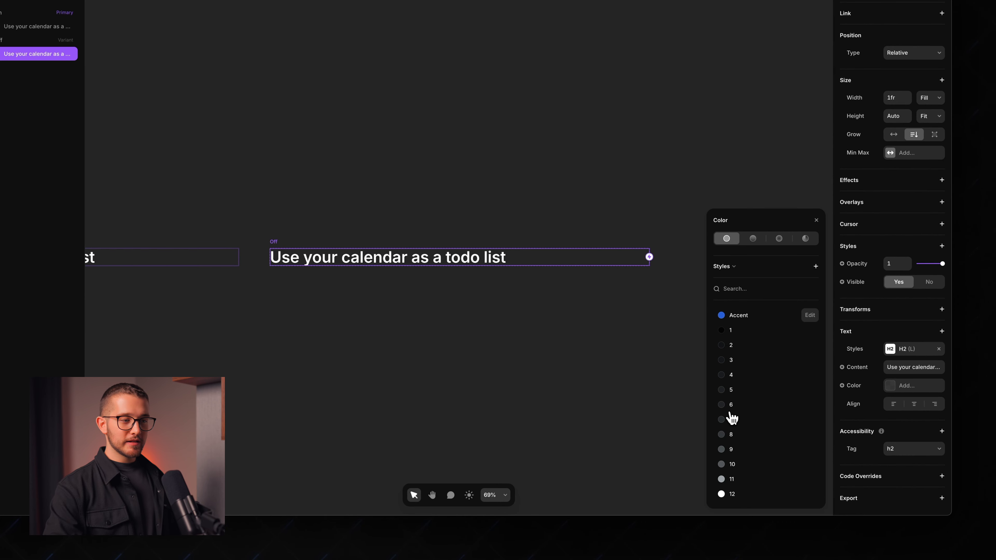
{"action": "left_click", "coordinate": [732, 465]}
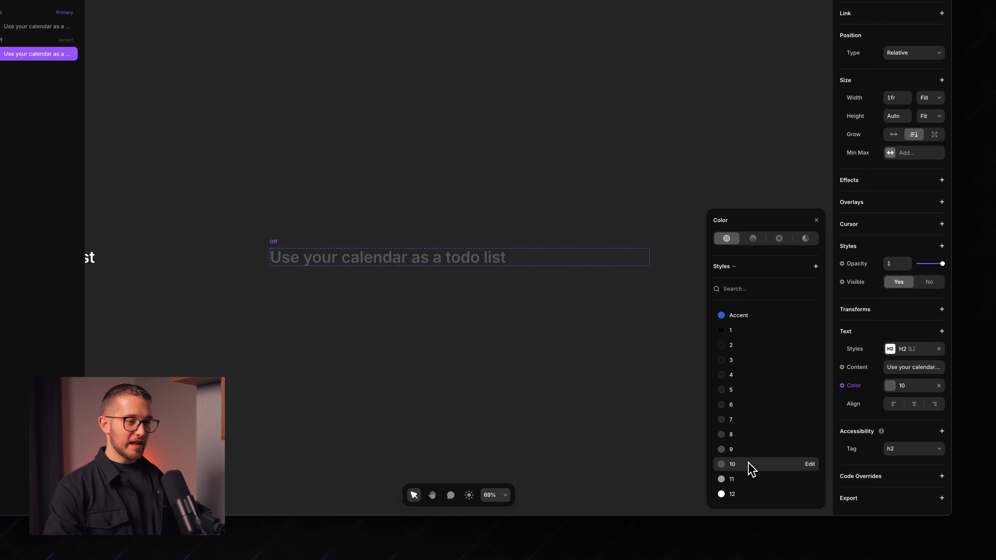
{"action": "left_click", "coordinate": [631, 436]}
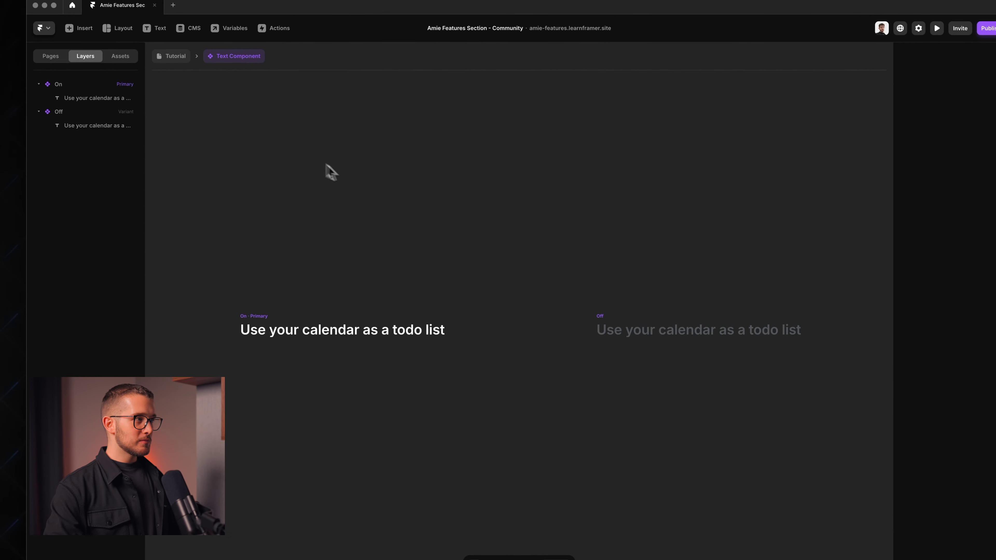
- Return to the Tutorial page and duplicate the Text Component three times within Section 1
{"action": "left_click", "coordinate": [172, 56]}
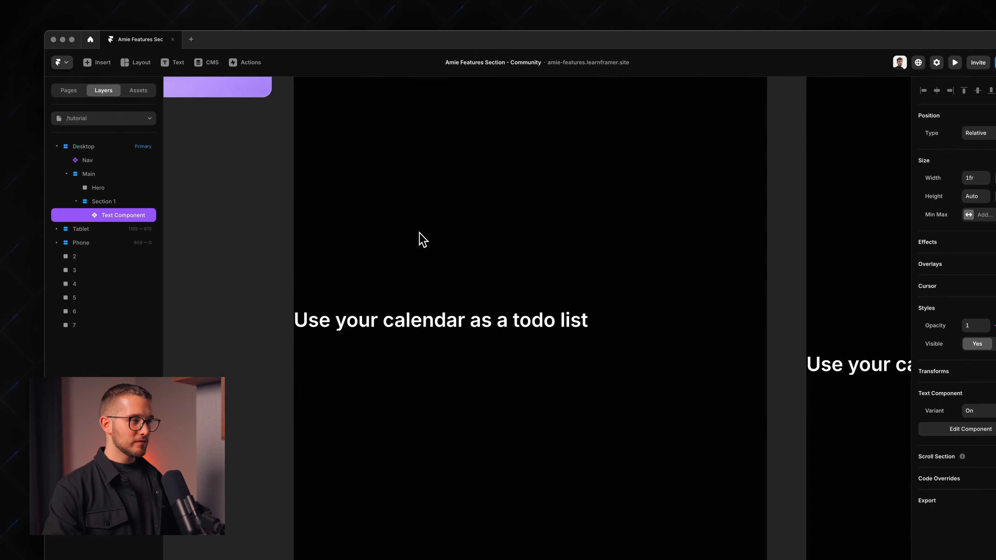
{"action": "scroll", "coordinate": [420, 239], "scroll_direction": "down", "scroll_amount": 3}
{"action": "scroll", "coordinate": [418, 324], "scroll_direction": "up", "scroll_amount": 3}
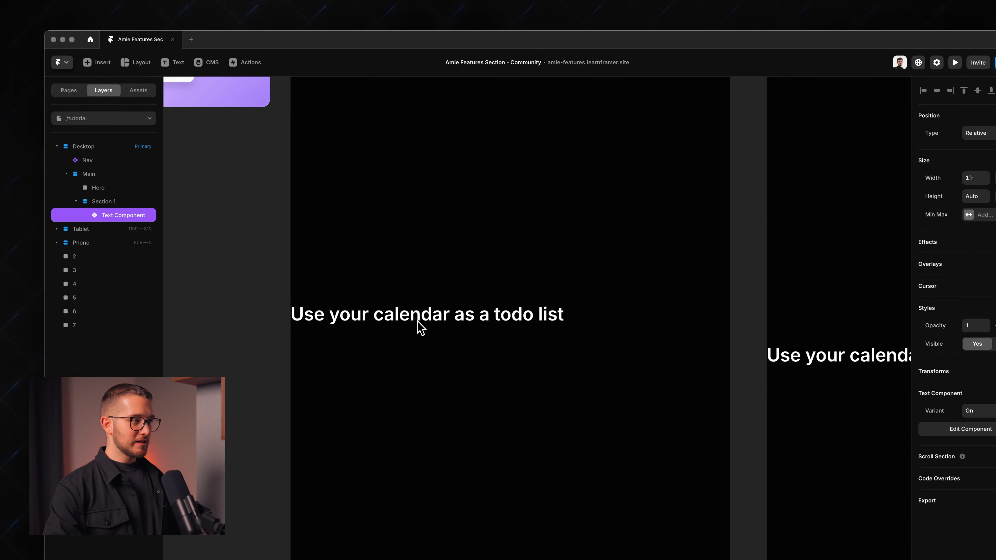
{"action": "key", "text": "super+d"}
{"action": "key", "text": "super+d"}
{"action": "key", "text": "super+d"}
{"action": "scroll", "coordinate": [422, 351], "scroll_direction": "up", "scroll_amount": 1}
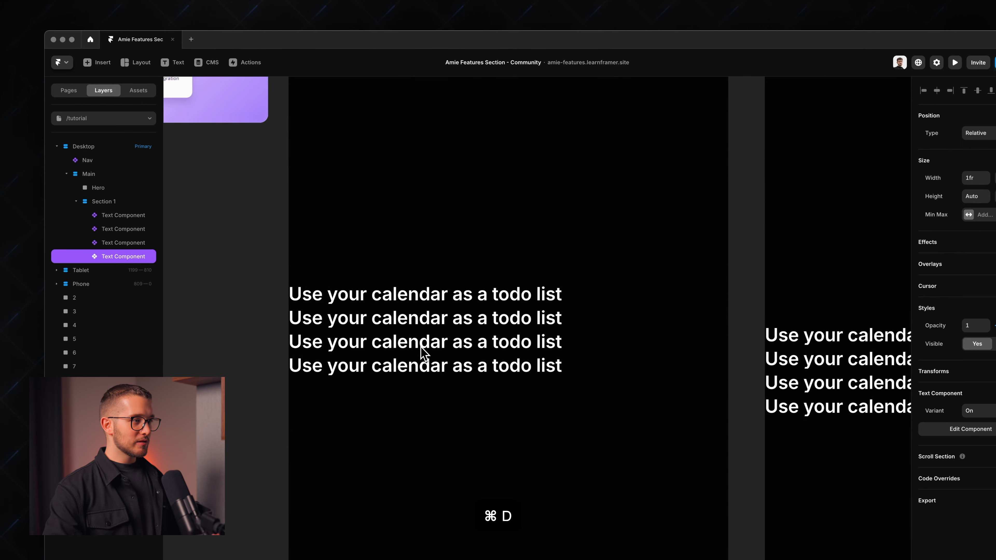
{"action": "scroll", "coordinate": [421, 347], "scroll_direction": "up", "scroll_amount": 3}
{"action": "scroll", "coordinate": [422, 349], "scroll_direction": "down", "scroll_amount": 2}
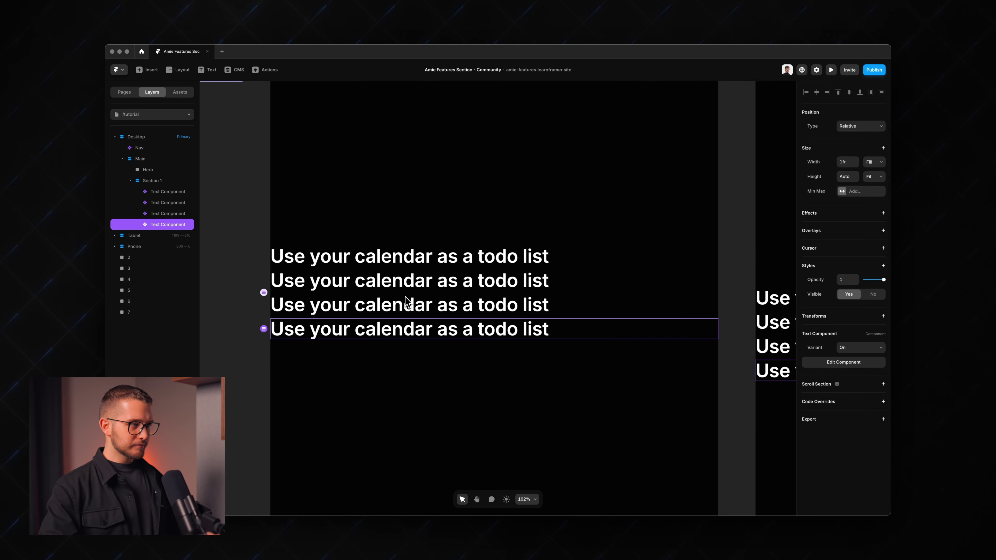
- Compare the stacked Text Component instances in Section 1 with the differing headings in the reference section
{"action": "left_click", "coordinate": [448, 310]}
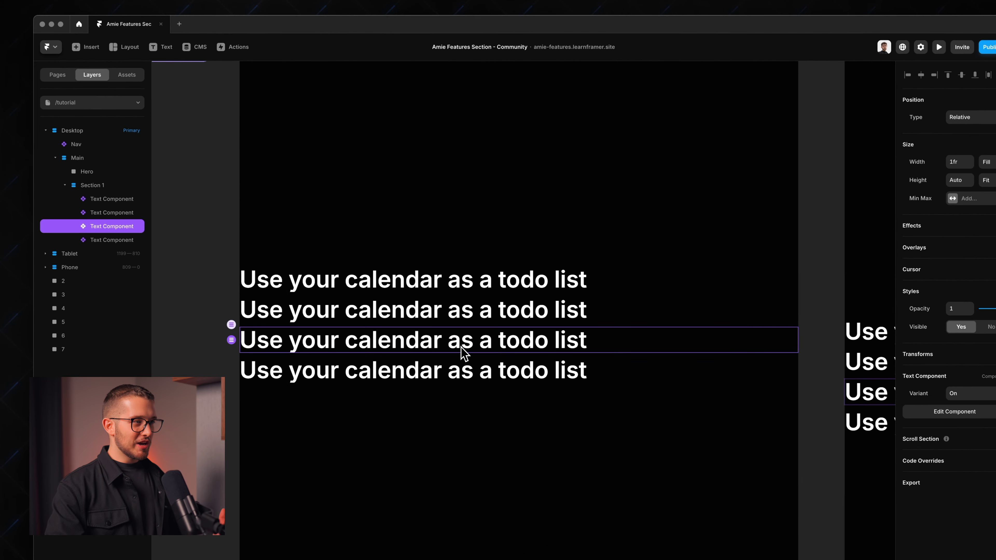
{"action": "left_click", "coordinate": [471, 314]}
{"action": "key", "text": "super+Tab"}
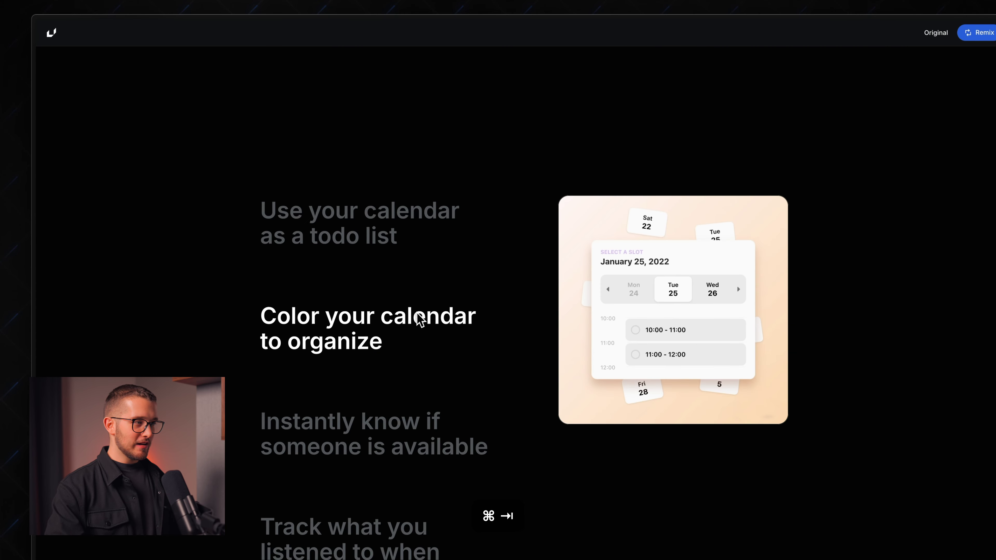
{"action": "key", "text": "super+Tab"}
{"action": "left_click", "coordinate": [423, 341]}
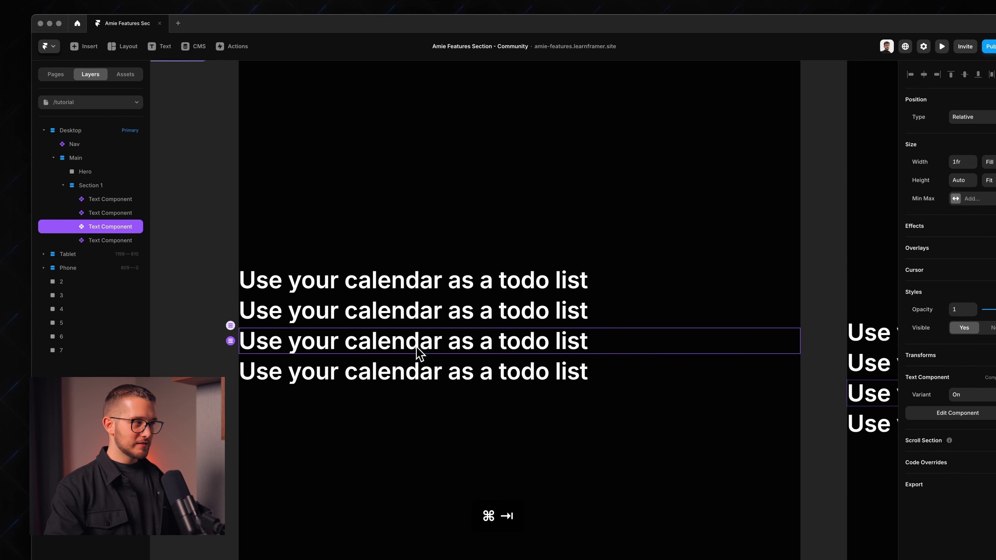
{"action": "left_click", "coordinate": [403, 377]}
{"action": "left_click", "coordinate": [416, 354]}
{"action": "left_click", "coordinate": [436, 315]}
{"action": "left_click", "coordinate": [432, 333]}
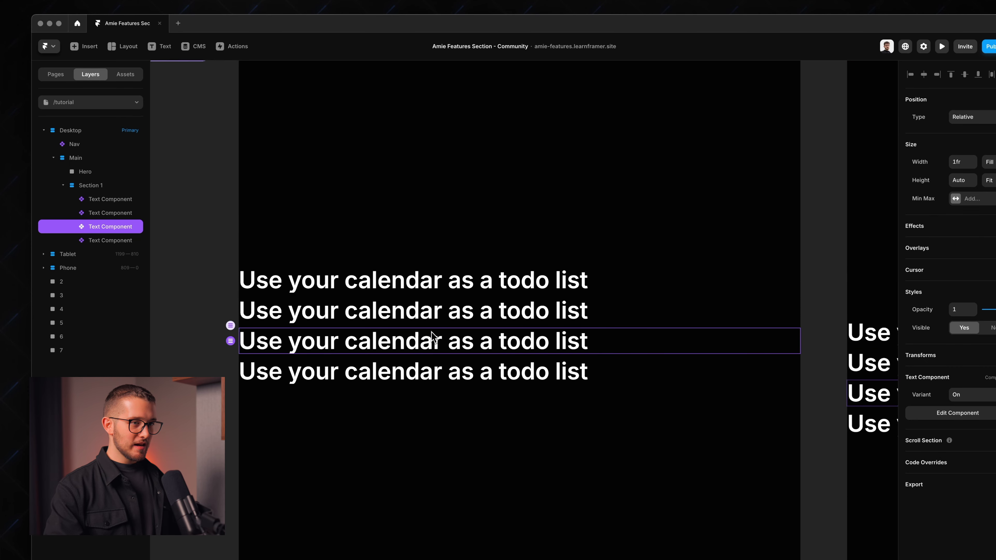
{"action": "left_click", "coordinate": [425, 364]}
{"action": "key", "text": "super+Tab"}
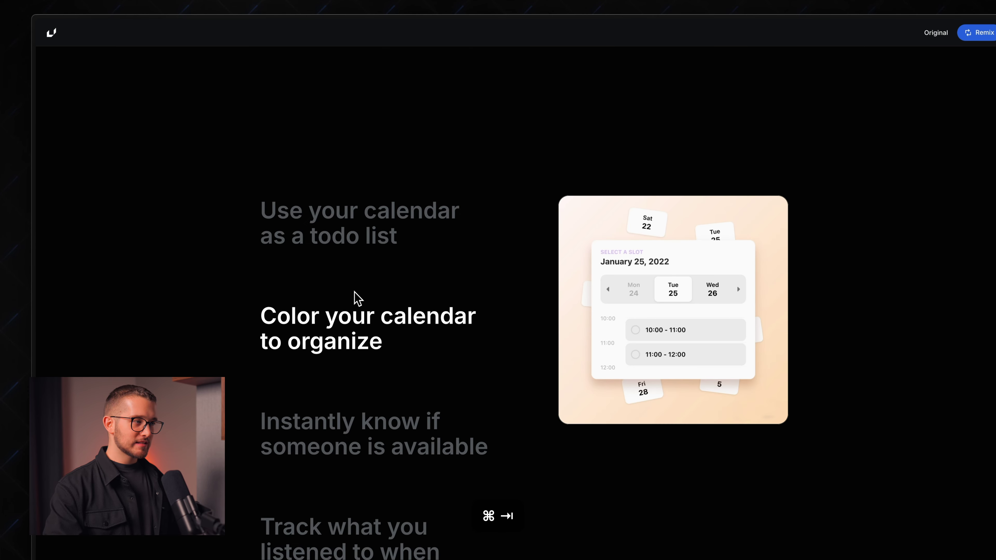
{"action": "double_click", "coordinate": [352, 325]}
{"action": "key", "text": "super+Tab"}
{"action": "key", "text": "super+Tab"}
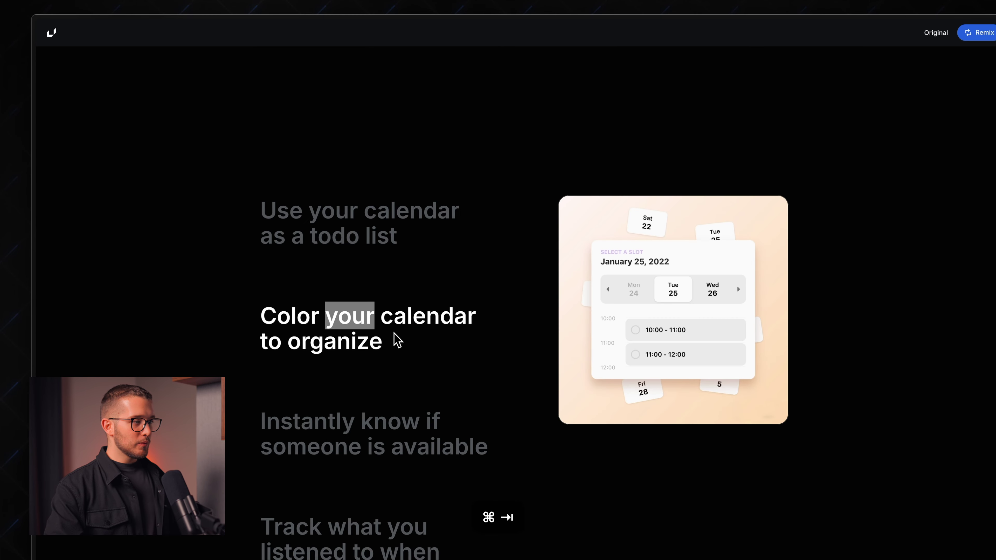
{"action": "key", "text": "super+Tab"}
{"action": "left_click", "coordinate": [394, 341]}
{"action": "left_click", "coordinate": [399, 319]}
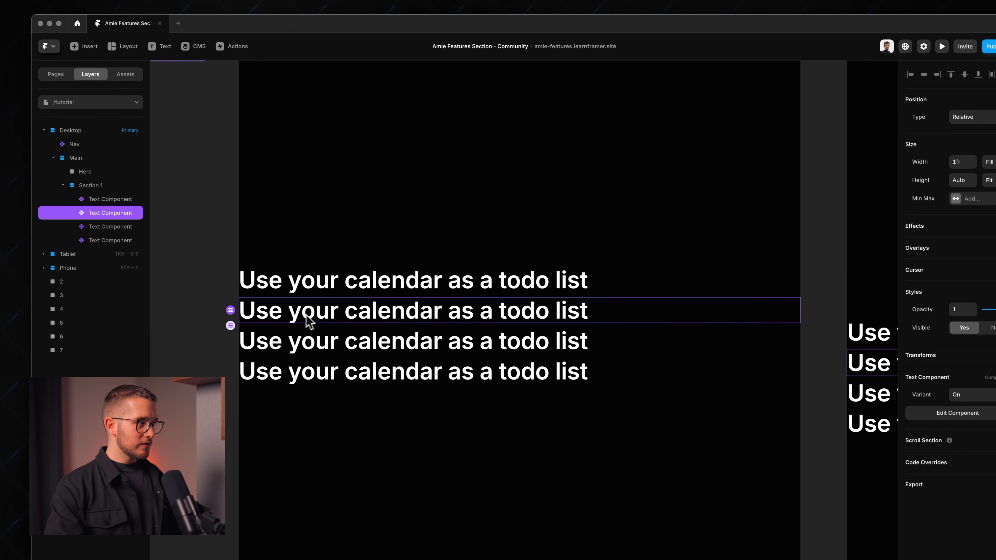
- Try replacing the On variant's heading text with "asdas" and return to the Tutorial page to view the instances
{"action": "double_click", "coordinate": [385, 320]}
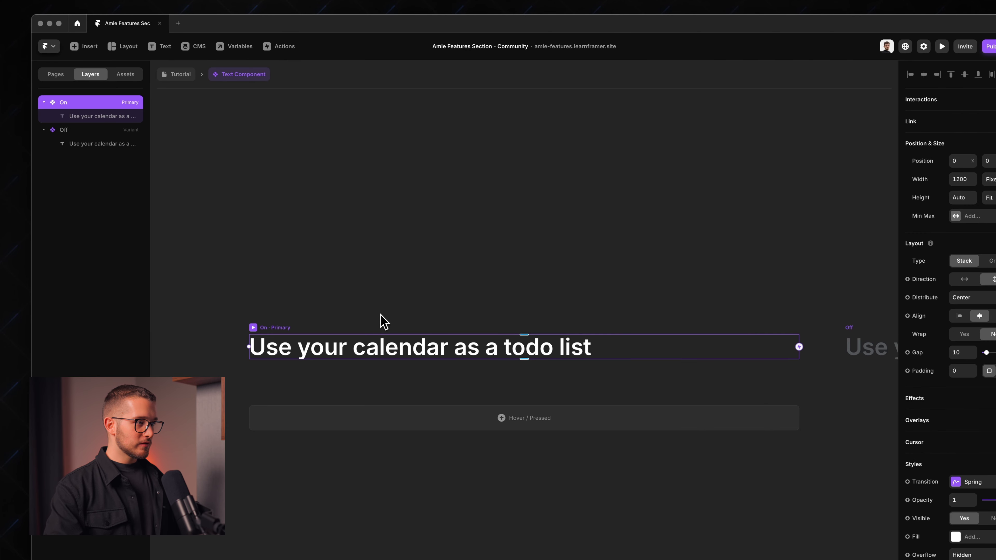
{"action": "left_click", "coordinate": [373, 352]}
{"action": "double_click", "coordinate": [376, 355]}
{"action": "key", "text": "ctrl+a"}
{"action": "type", "text": "asdas"}
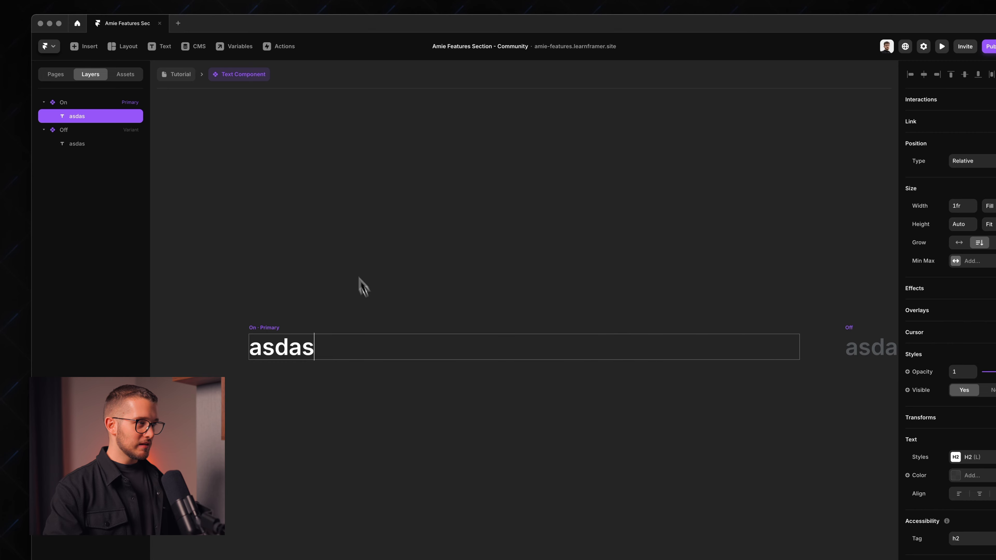
{"action": "left_click", "coordinate": [180, 74]}
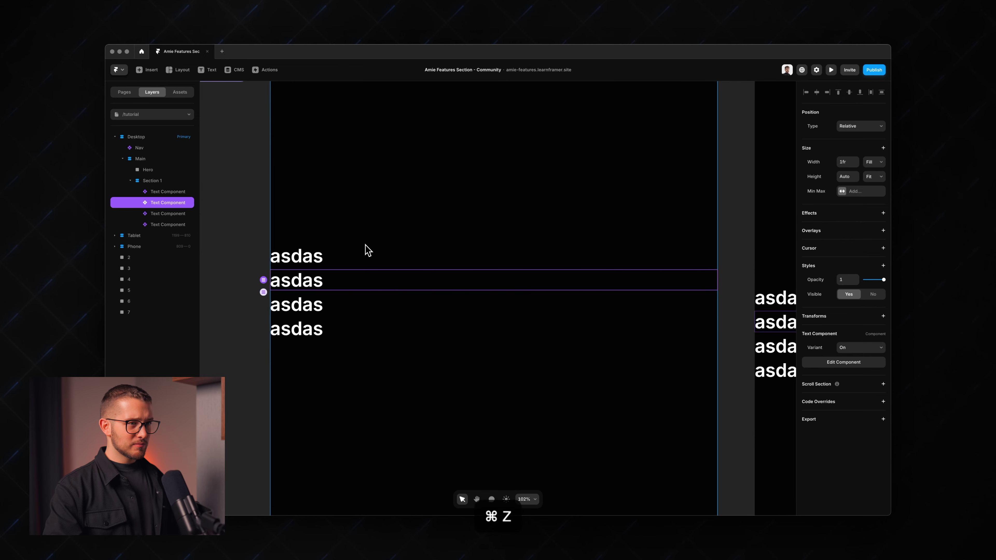
- Undo the heading text replacement in the Text Component
{"action": "key", "text": "super+z"}
{"action": "key", "text": "super+z"}
{"action": "key", "text": "super+shift+z"}
{"action": "key", "text": "super+shift+z"}
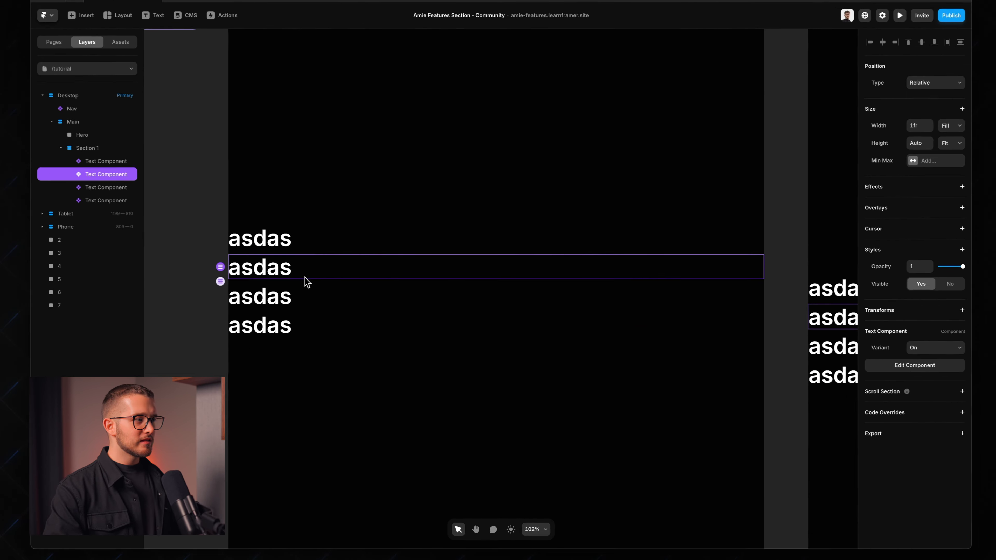
{"action": "key", "text": "super+z"}
{"action": "key", "text": "super+z"}
{"action": "key", "text": "super+z"}
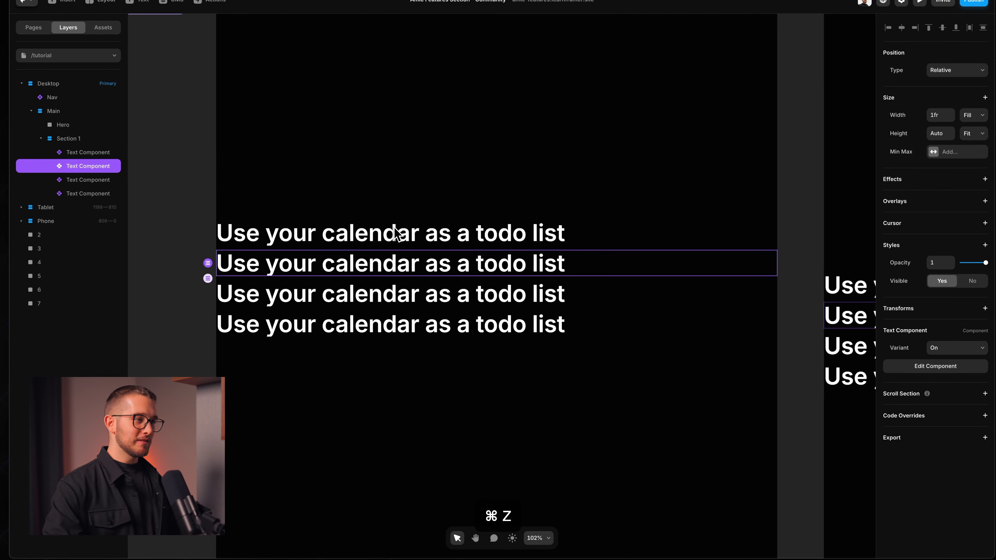
- Try the Accent colour style on the On variant's heading text and view the instances on the Tutorial page
{"action": "double_click", "coordinate": [474, 262]}
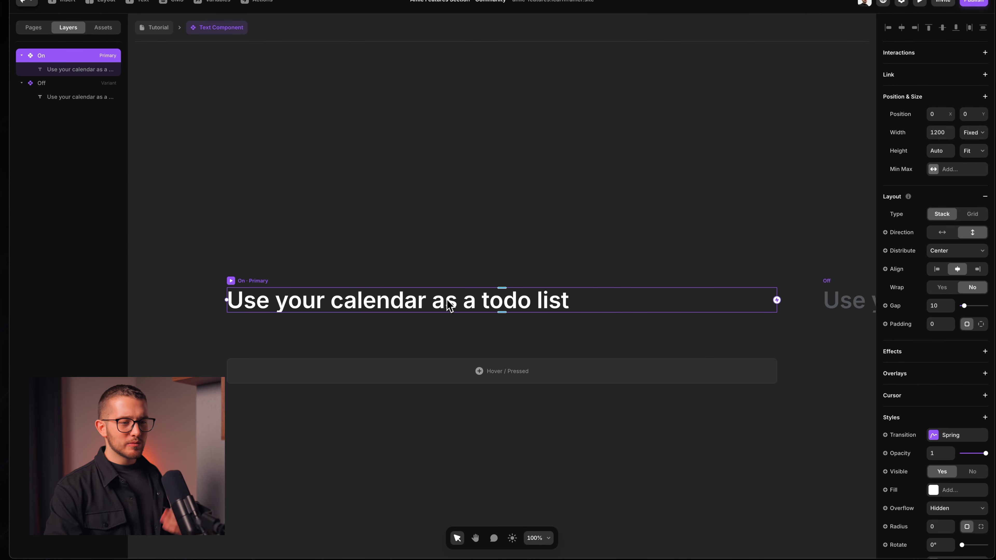
{"action": "left_click", "coordinate": [466, 305]}
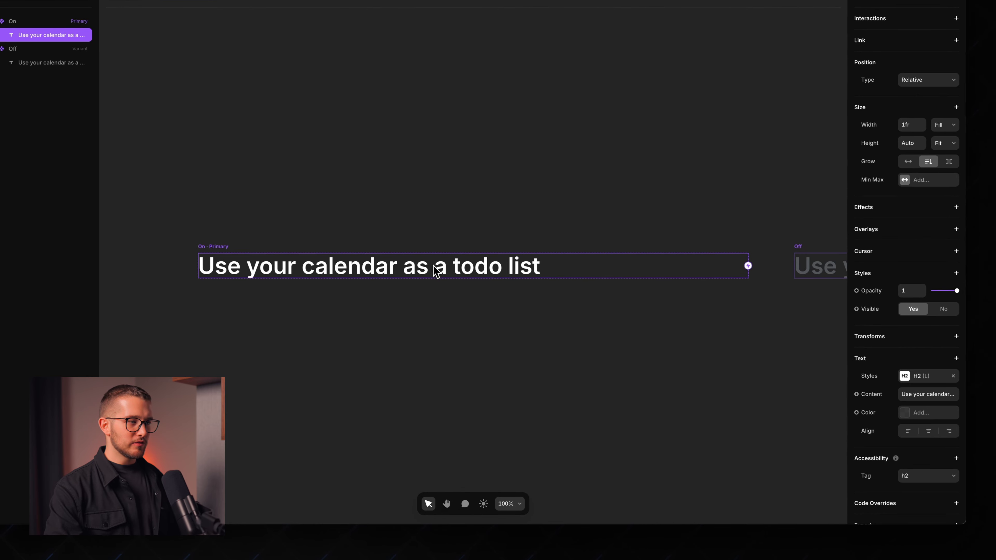
{"action": "left_click", "coordinate": [914, 412]}
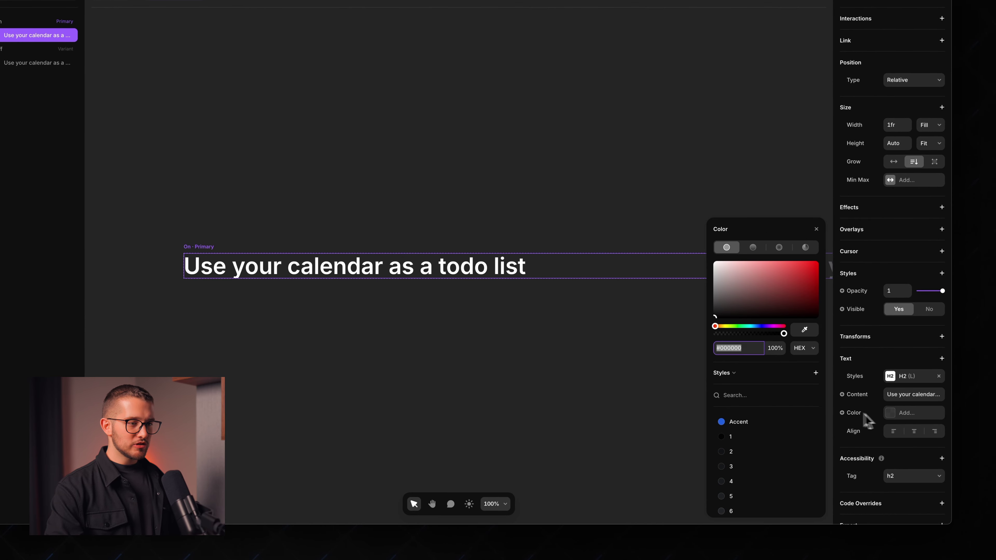
{"action": "left_click", "coordinate": [733, 417]}
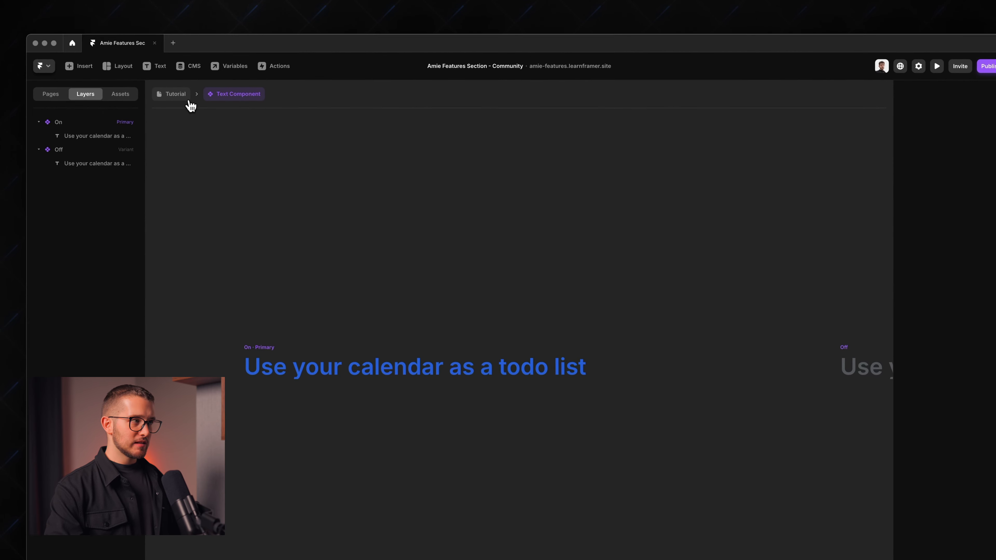
{"action": "left_click", "coordinate": [189, 104]}
{"action": "left_click", "coordinate": [361, 190]}
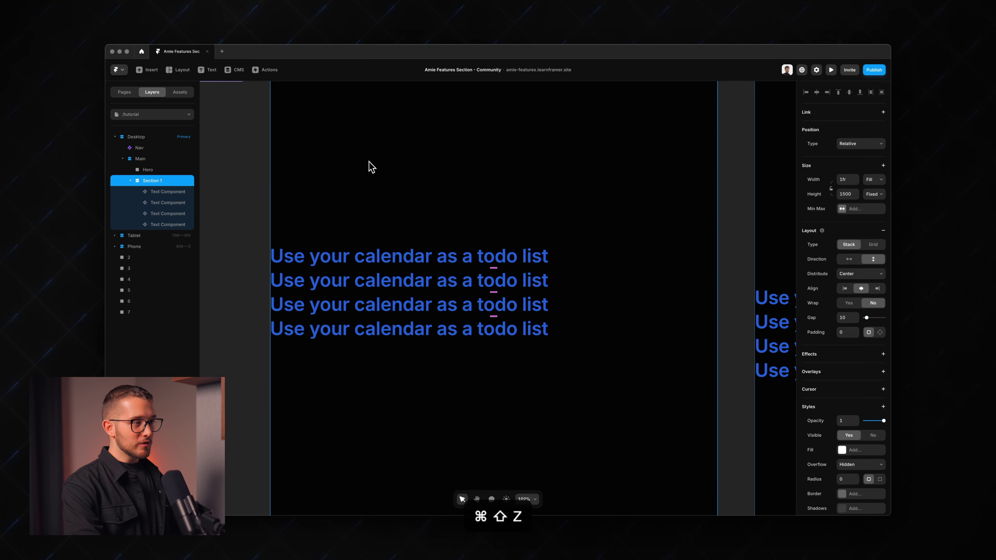
- Undo the Accent colour change on the On variant's heading text
{"action": "key", "text": "super+z"}
{"action": "key", "text": "super+z"}
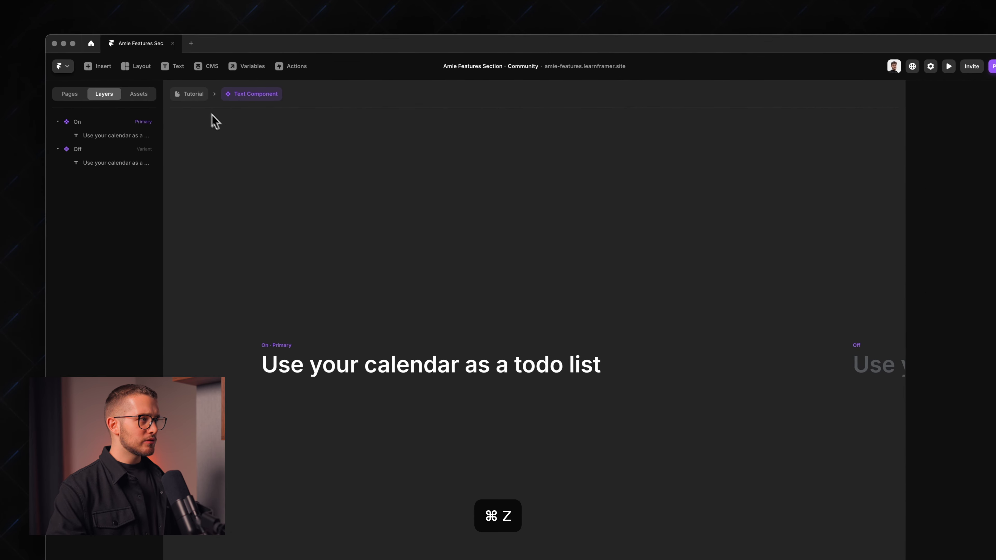
{"action": "key", "text": "super+z"}
- Create a plain-text variable named Text for the On variant's heading content in the Text Component and return to the Tutorial page
{"action": "left_click", "coordinate": [397, 325]}
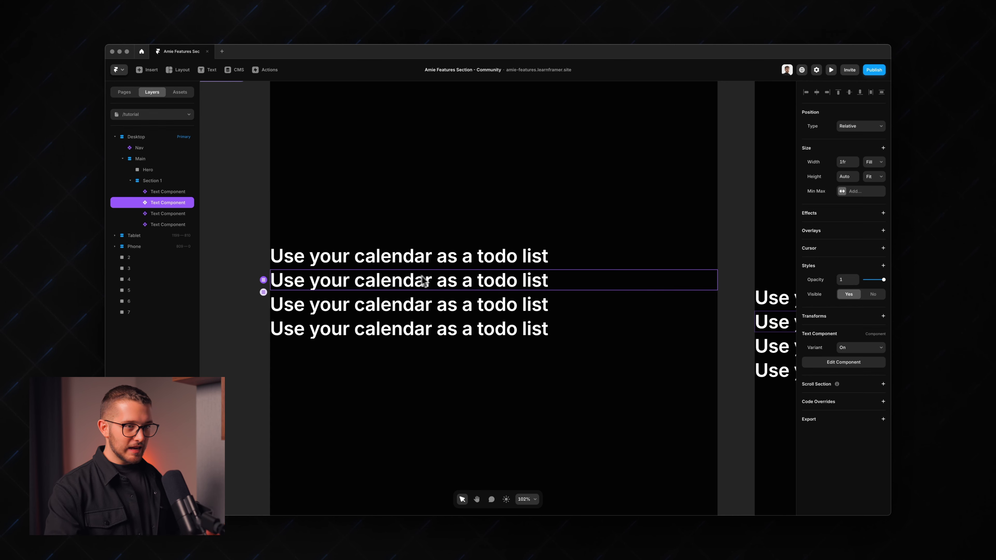
{"action": "double_click", "coordinate": [437, 282]}
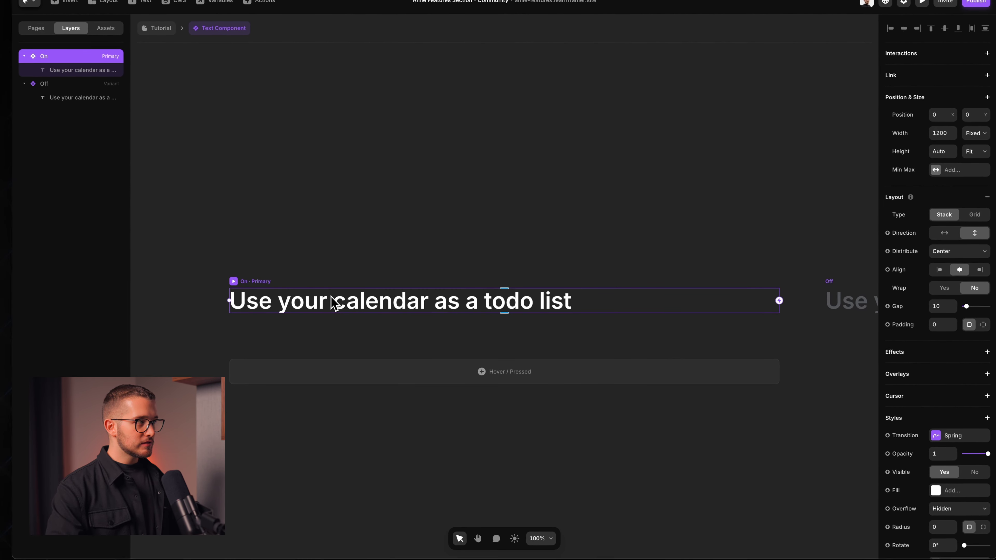
{"action": "left_click", "coordinate": [344, 305]}
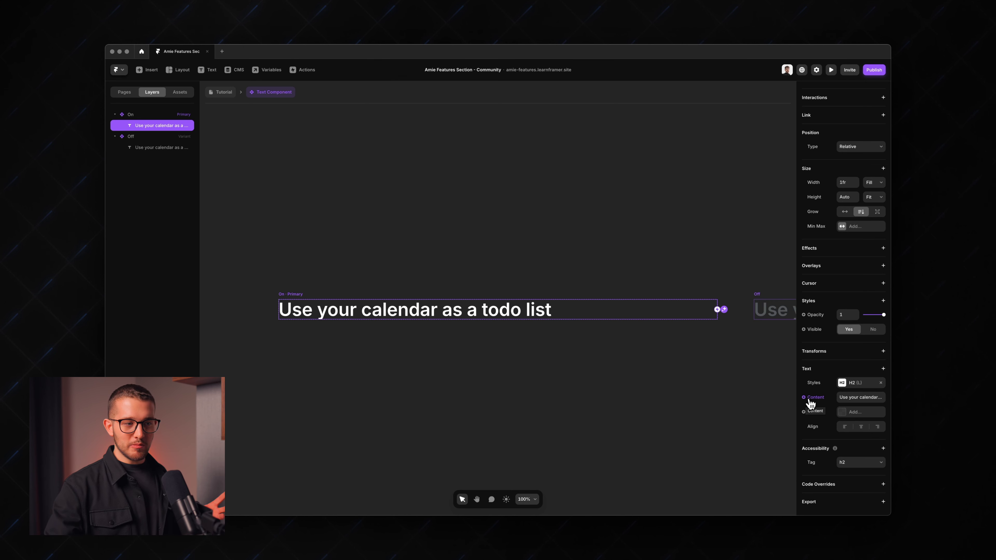
{"action": "left_click", "coordinate": [804, 398]}
{"action": "mouse_move", "coordinate": [807, 409]}
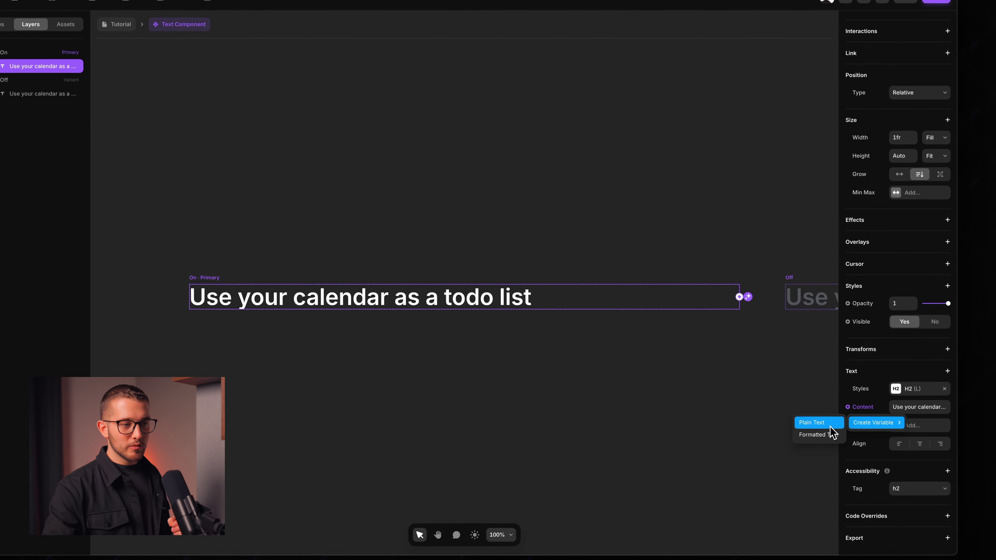
{"action": "left_click", "coordinate": [830, 424]}
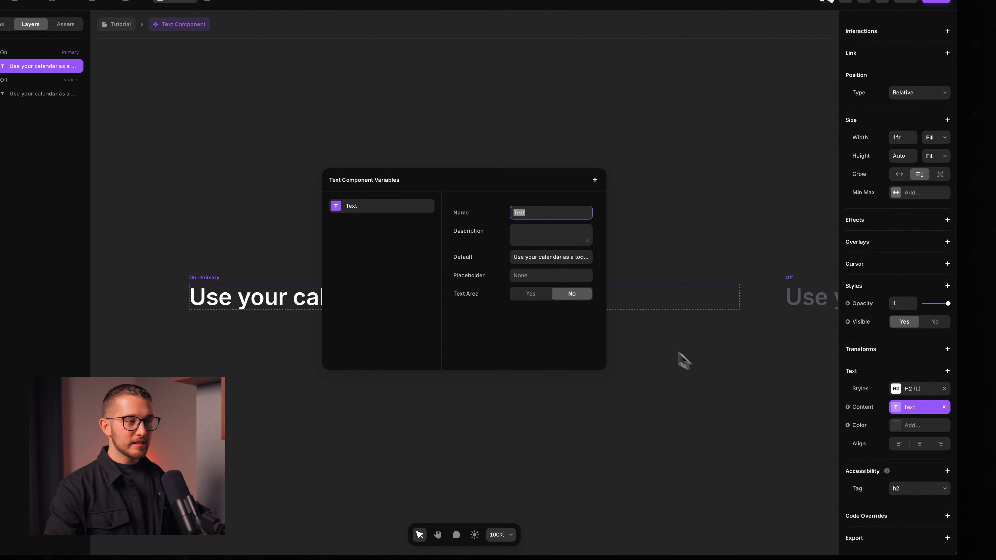
{"action": "left_click", "coordinate": [540, 203]}
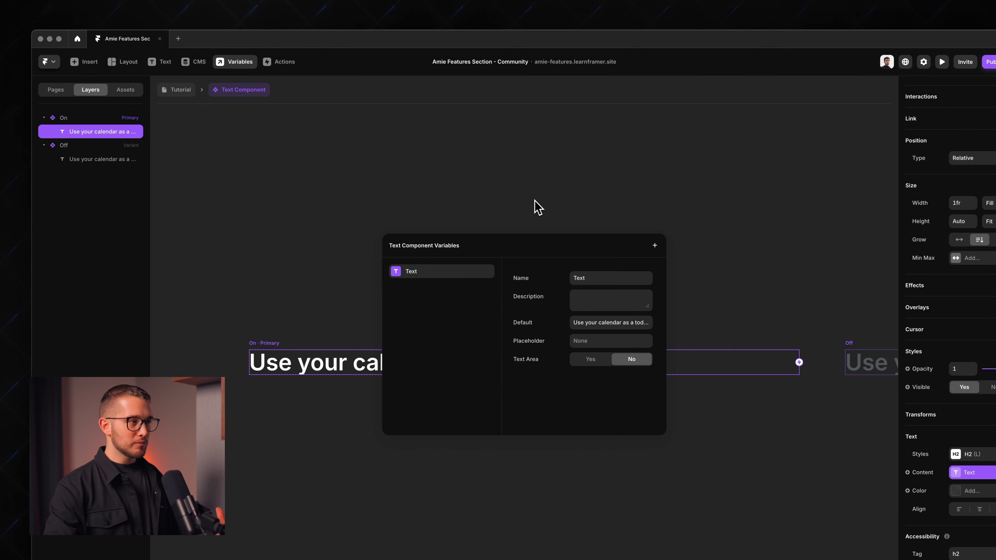
{"action": "left_click", "coordinate": [538, 207]}
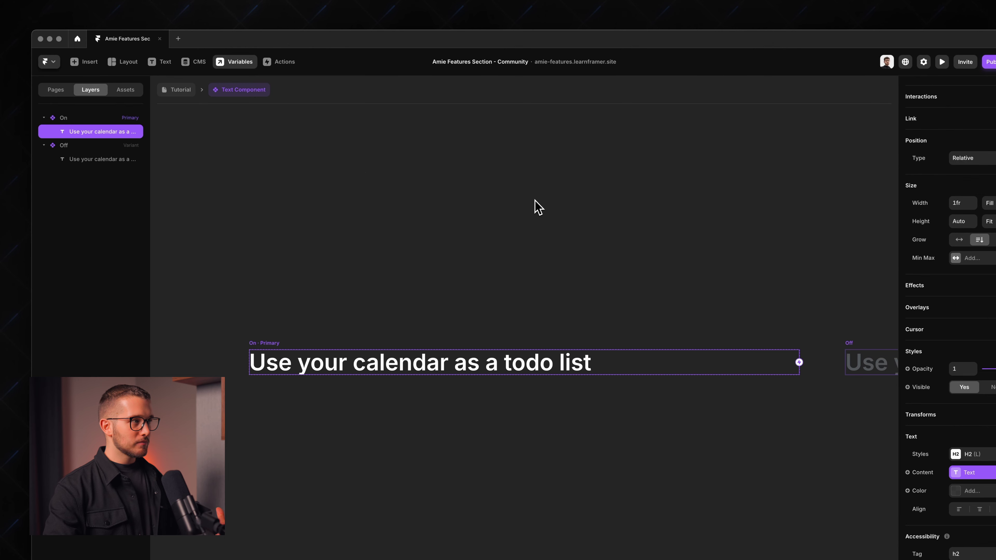
{"action": "left_click", "coordinate": [187, 90]}
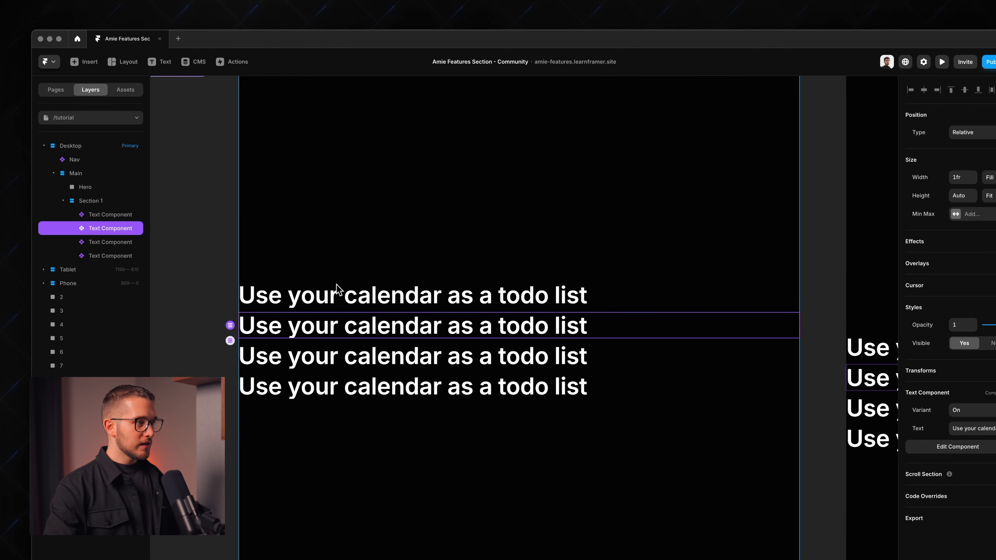
- Try the Off variant on the first Text Component instance and switch it back to On
{"action": "left_click", "coordinate": [339, 292]}
{"action": "left_click", "coordinate": [339, 292]}
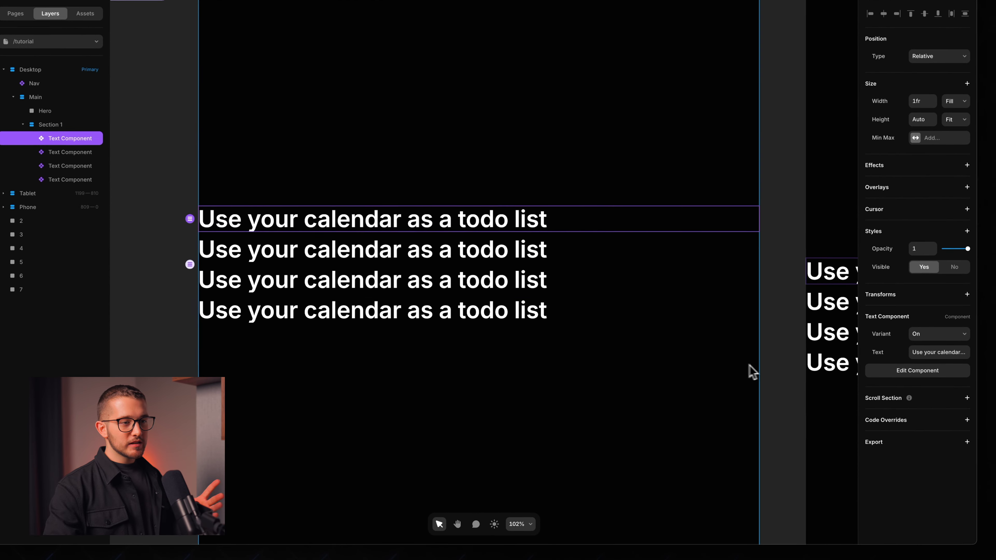
{"action": "left_click", "coordinate": [910, 343]}
{"action": "left_click", "coordinate": [907, 348]}
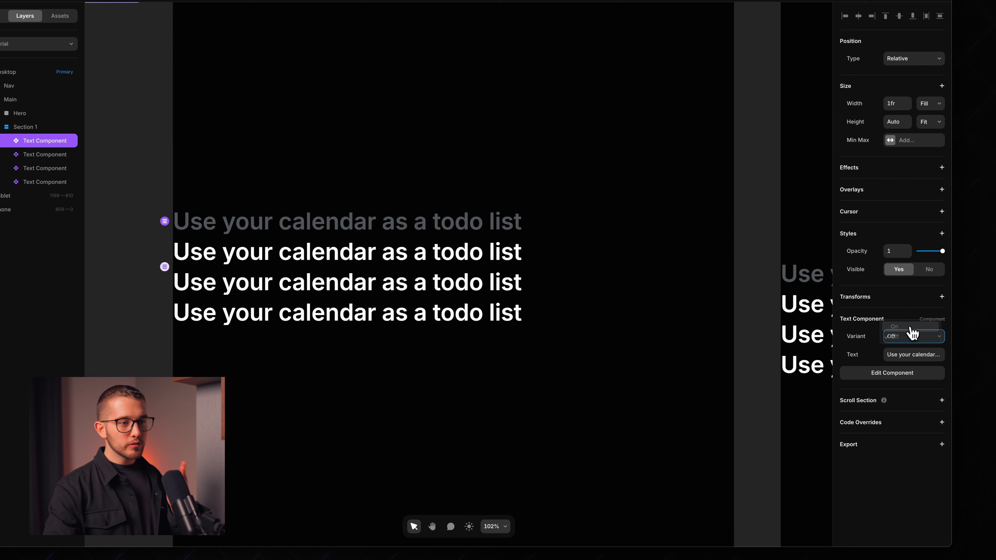
{"action": "left_click", "coordinate": [910, 328]}
- Try the texts "asdasda" on the first instance and "asdas" on the third, and undo both changes
{"action": "left_click", "coordinate": [902, 355]}
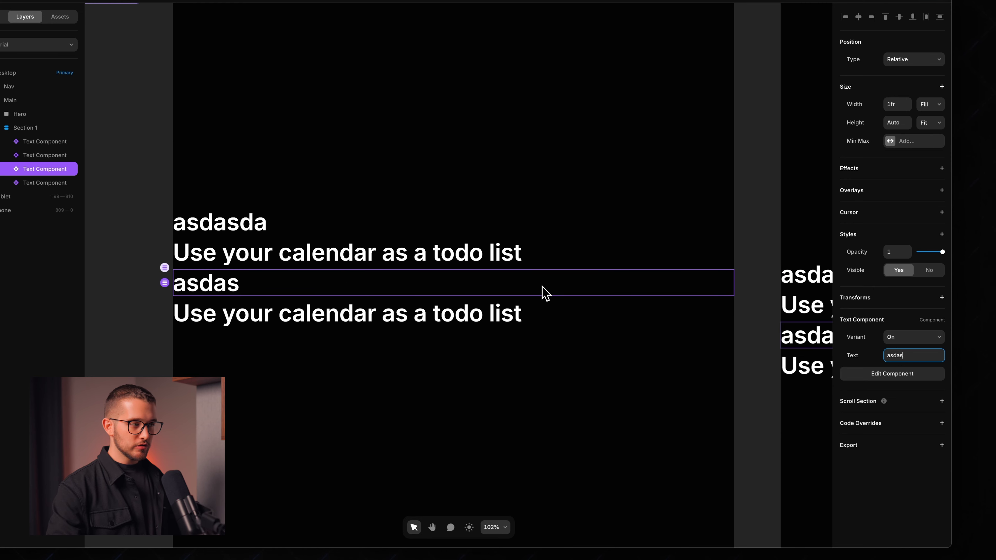
{"action": "key", "text": "super+z"}
{"action": "key", "text": "super+z"}
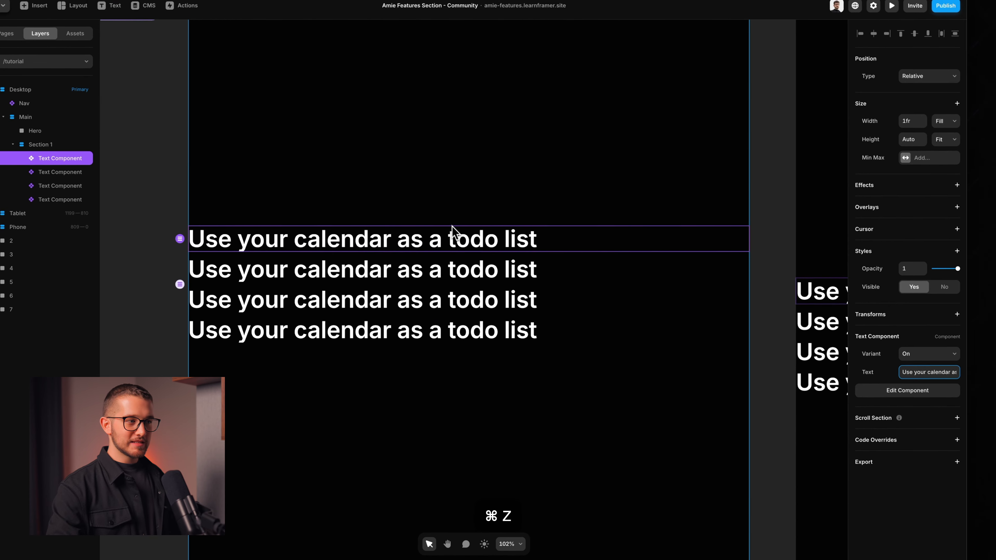
- Set all four Text Component instances in Section 1 to the Off variant
{"action": "left_click", "coordinate": [435, 229]}
{"action": "left_click", "coordinate": [437, 235]}
{"action": "left_click", "coordinate": [439, 273], "text": "shift"}
{"action": "left_click", "coordinate": [382, 305], "text": "shift"}
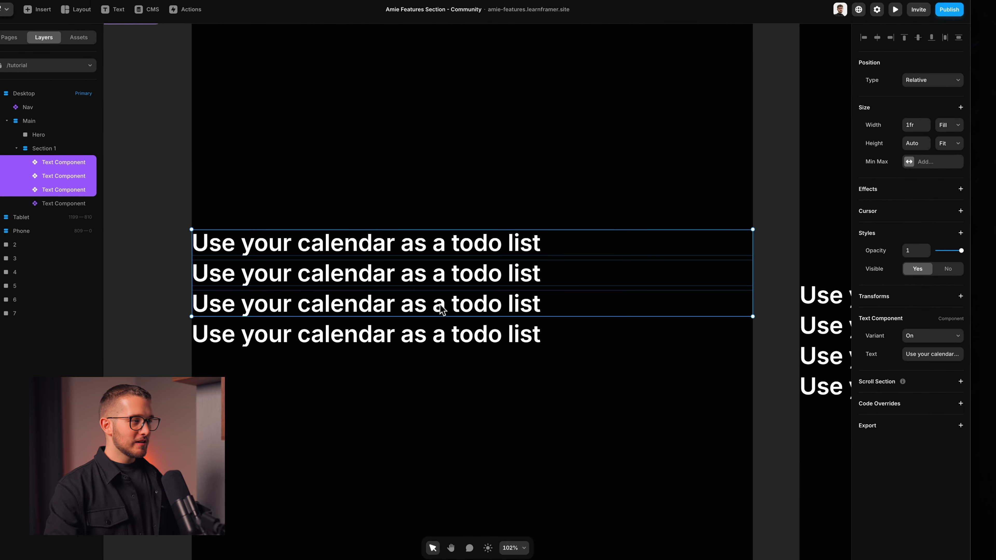
{"action": "left_click", "coordinate": [429, 337], "text": "shift"}
{"action": "left_click", "coordinate": [909, 316]}
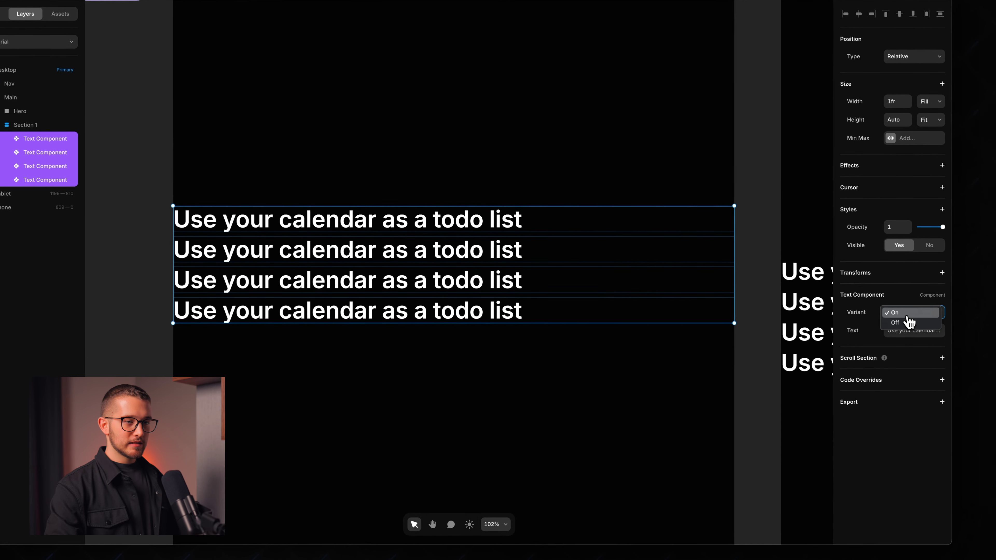
{"action": "left_click", "coordinate": [904, 327]}
- Copy the second heading from the reference page and set the second instance's text to "Color your calendar to organize"
{"action": "left_click", "coordinate": [409, 376]}
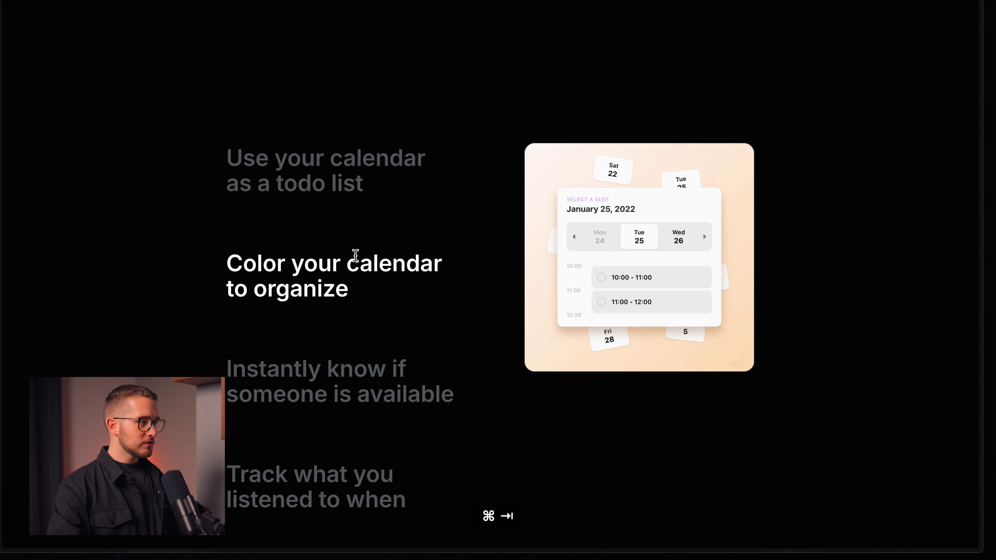
{"action": "triple_click", "coordinate": [355, 255]}
{"action": "key", "text": "super+c"}
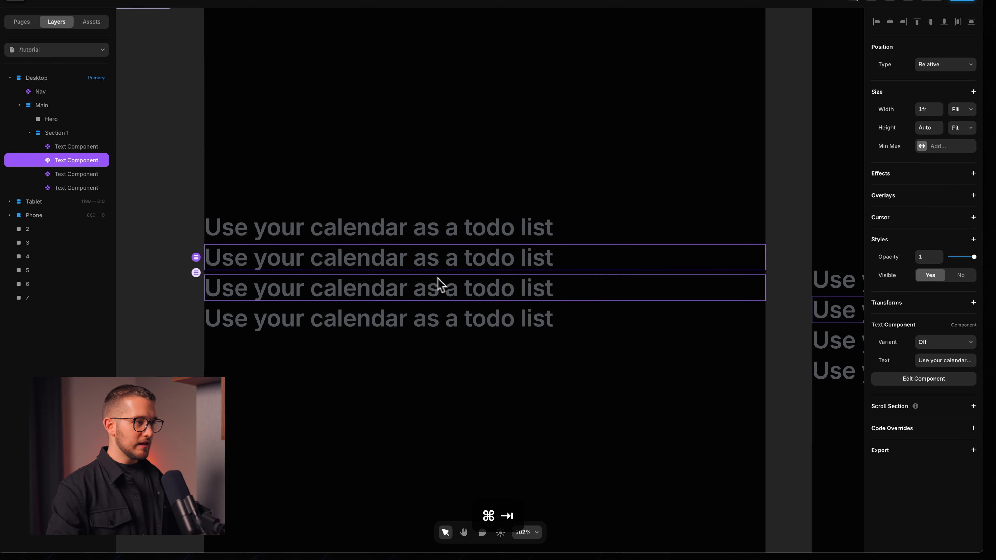
{"action": "left_click", "coordinate": [901, 350]}
{"action": "key", "text": "super+v"}
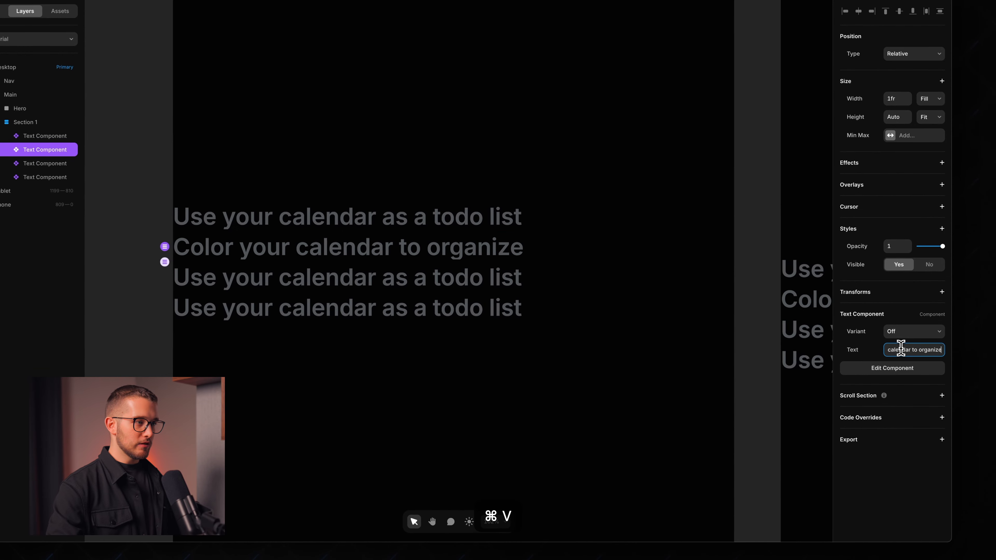
- Copy the third heading from the reference page and set the third instance's text to "Instantly know if someone is available"
{"action": "key", "text": "super+Tab"}
{"action": "triple_click", "coordinate": [320, 360]}
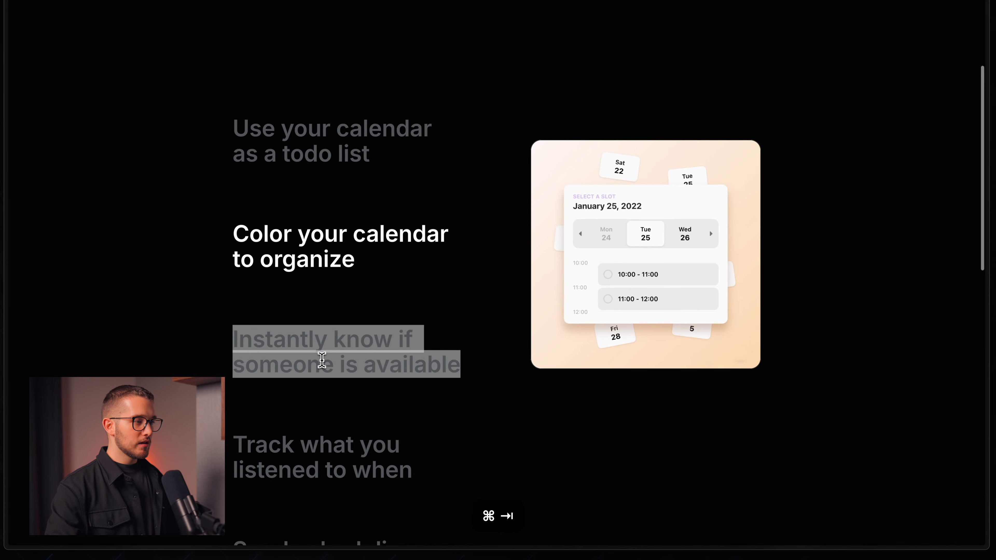
{"action": "scroll", "coordinate": [323, 361], "scroll_direction": "down", "scroll_amount": 3}
{"action": "key", "text": "super+Tab"}
{"action": "left_click", "coordinate": [362, 287]}
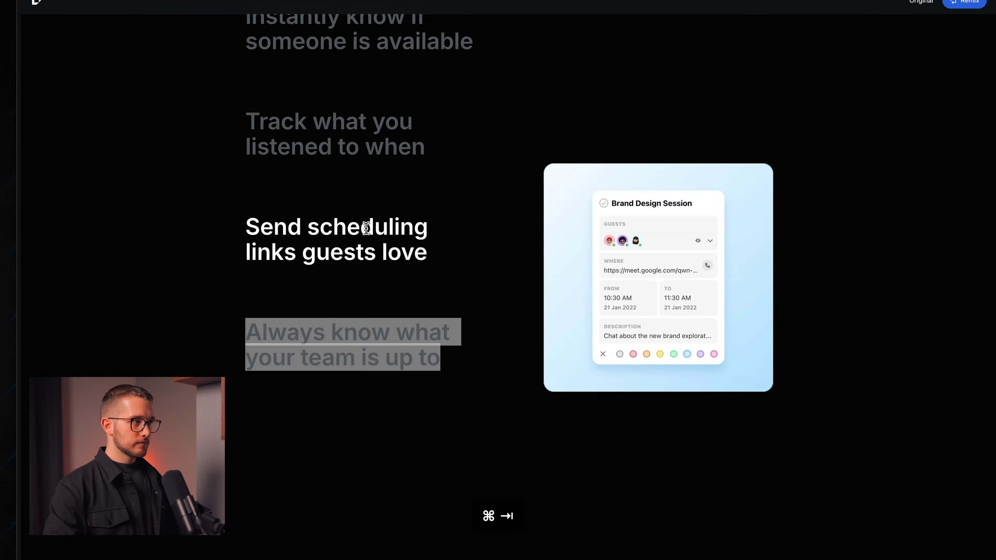
- Add headings "Track what you listened to when", "Send scheduling links guests love" and "Always know what your team is up to", and remove the spare duplicate
{"action": "scroll", "coordinate": [366, 228], "scroll_direction": "up", "scroll_amount": 3}
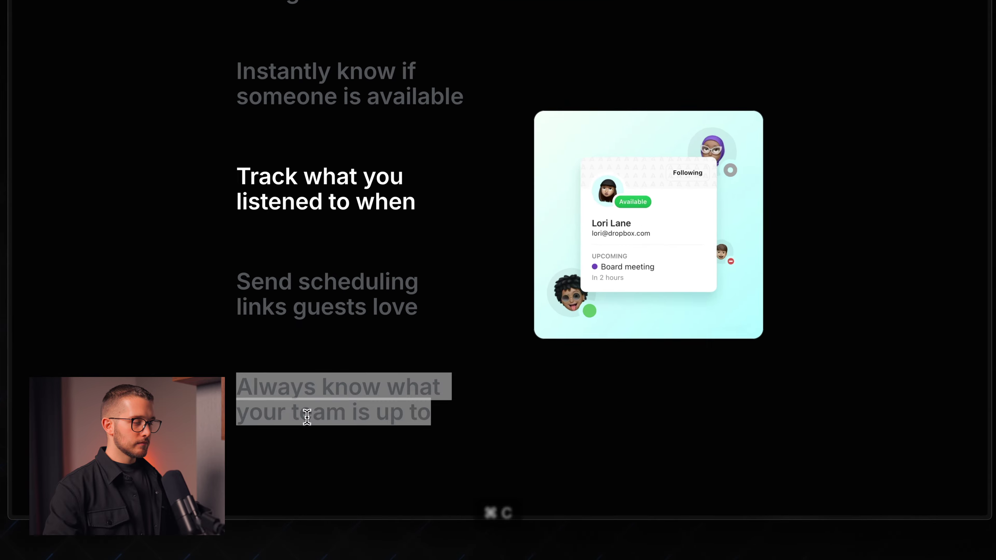
{"action": "key", "text": "super+Tab"}
{"action": "key", "text": "super+Tab"}
{"action": "key", "text": "super+Tab"}
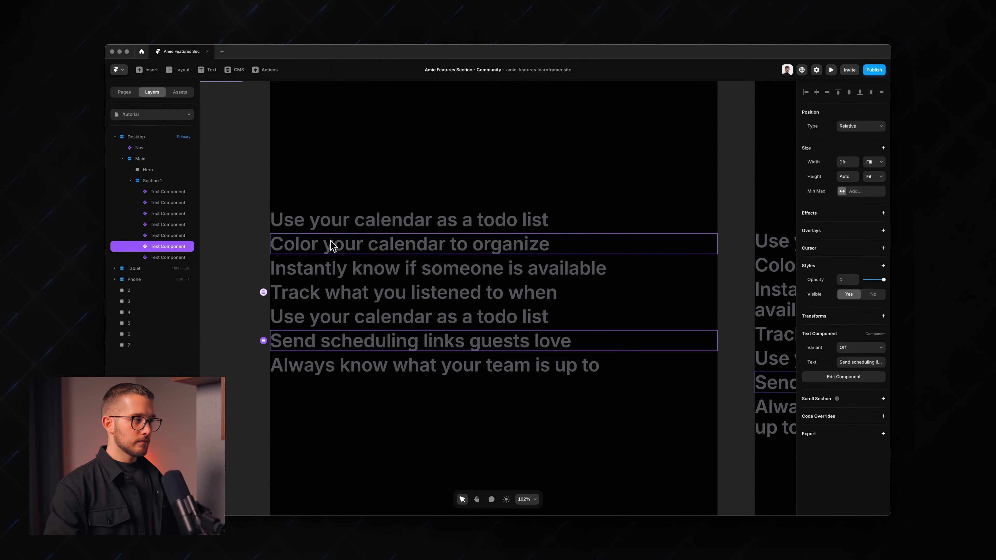
{"action": "left_click", "coordinate": [360, 345]}
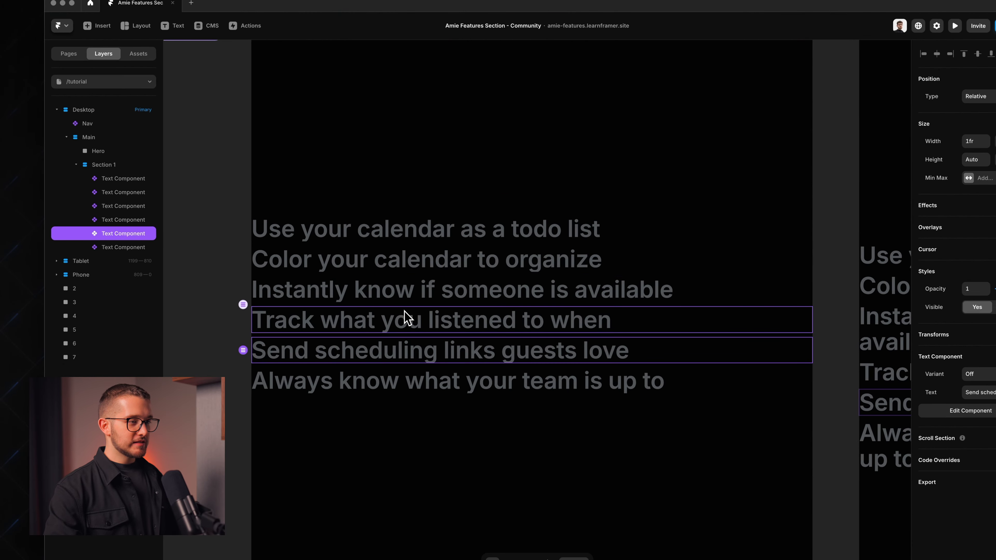
{"action": "left_click", "coordinate": [404, 381]}
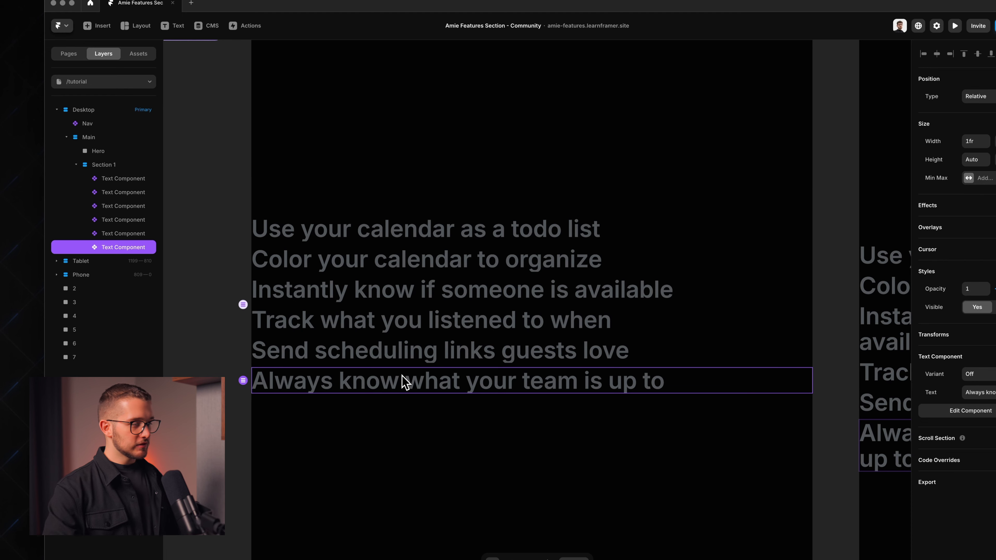
- Examine how the reference page spaces its headings and places them beside the feature image
{"action": "left_click", "coordinate": [308, 227]}
{"action": "key", "text": "super+Tab"}
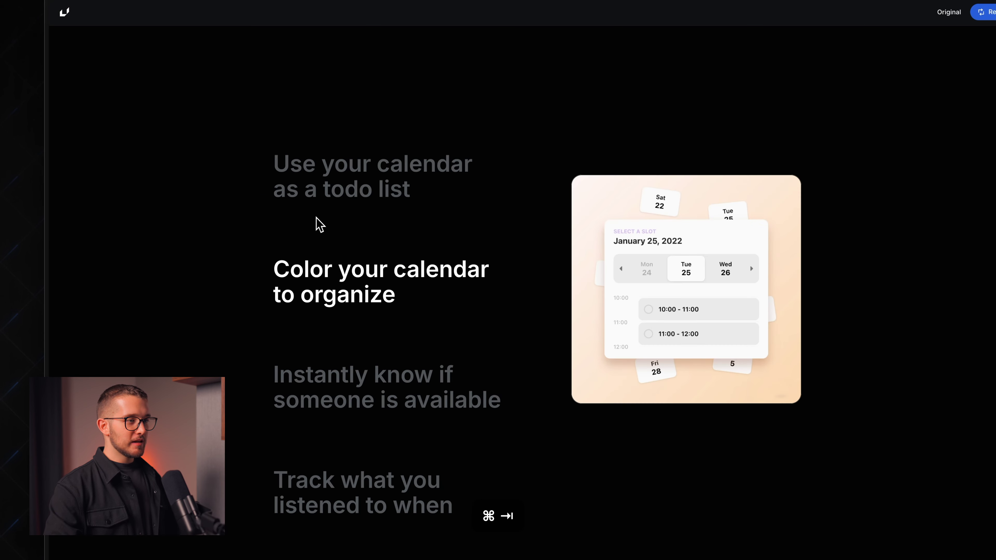
{"action": "key", "text": "super+Tab"}
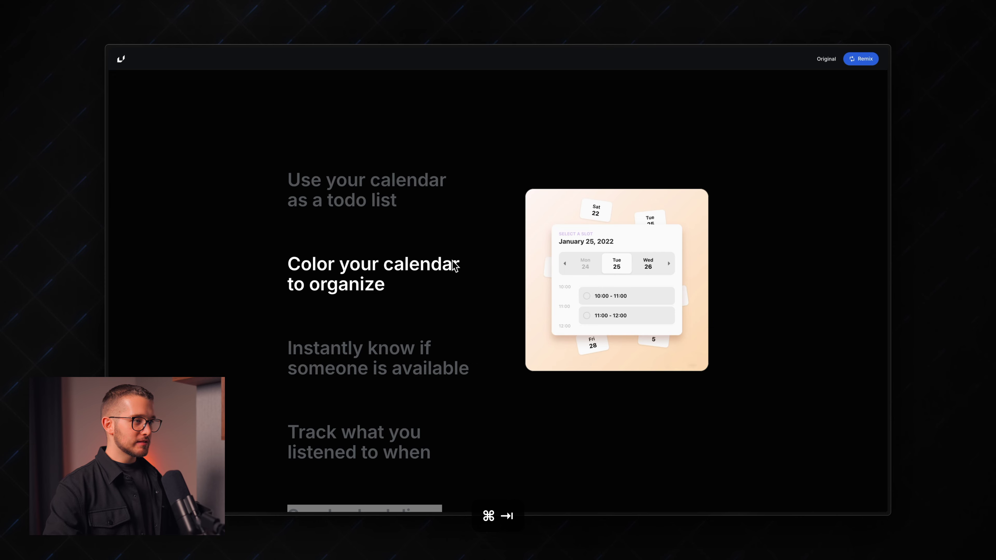
{"action": "scroll", "coordinate": [455, 266], "scroll_direction": "up", "scroll_amount": 2}
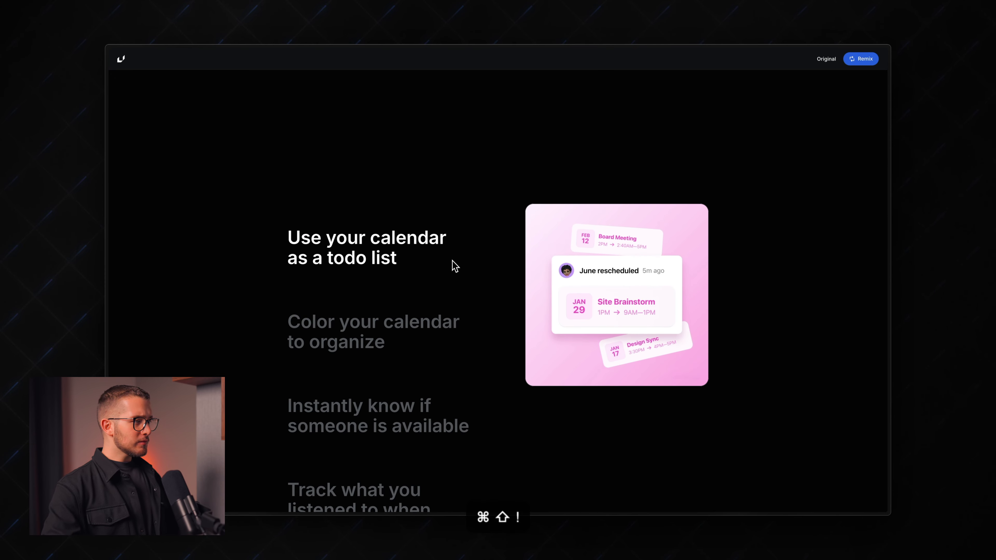
{"action": "left_click_drag", "start_coordinate": [274, 194], "coordinate": [726, 469]}
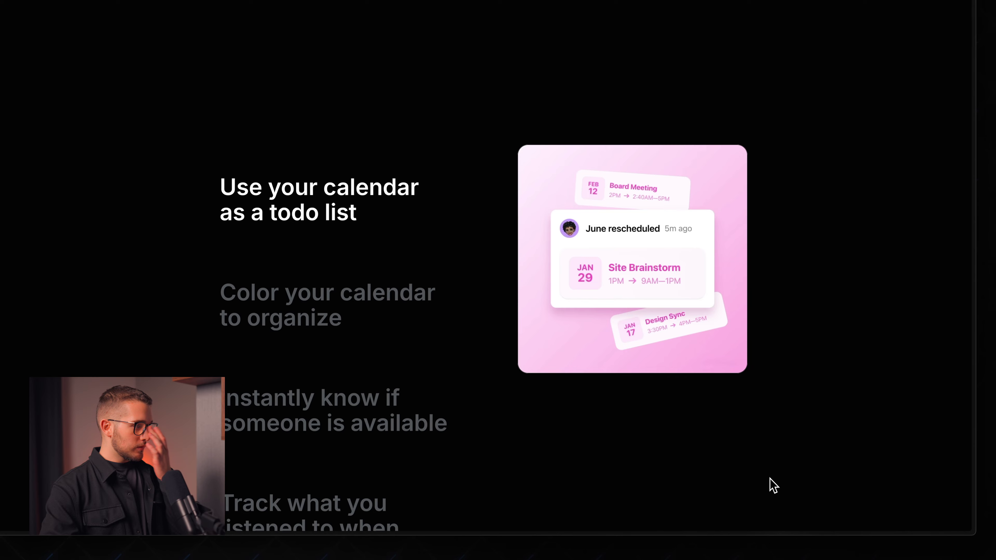
{"action": "key", "text": "super+Tab"}
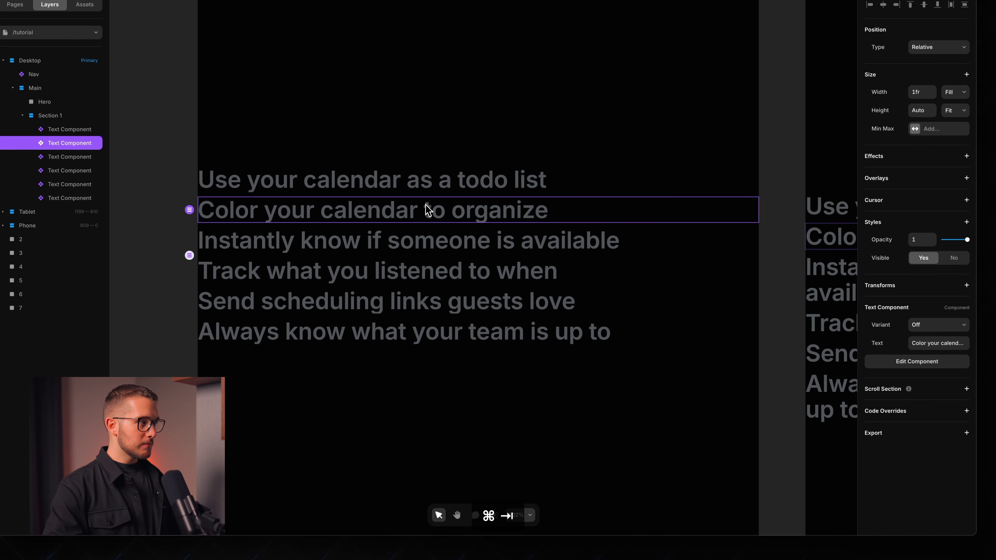
- Wrap the six Text Component instances in a stack named Text Column and set its gap to 120
{"action": "left_click", "coordinate": [117, 267], "text": "shift"}
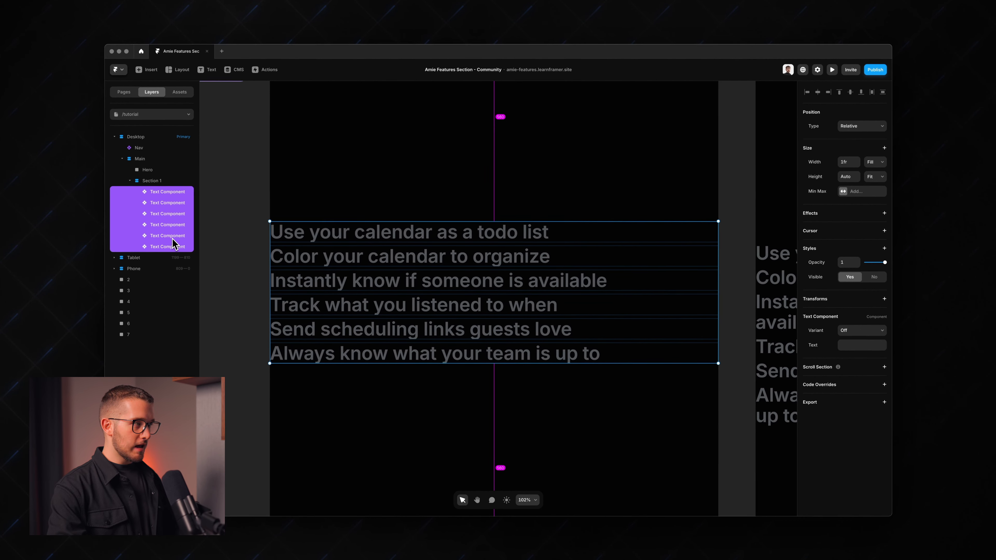
{"action": "key", "text": "super+alt+Return"}
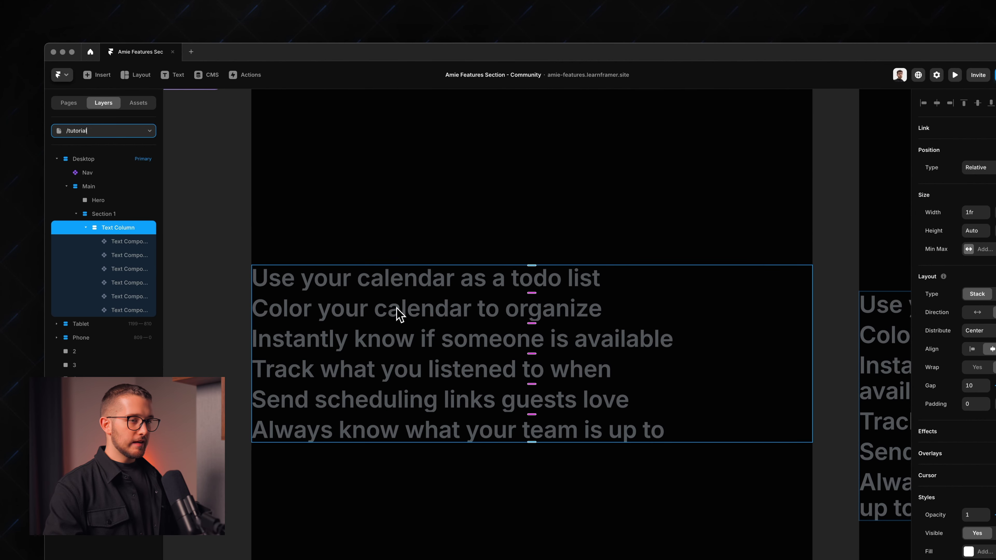
{"action": "left_click", "coordinate": [971, 386]}
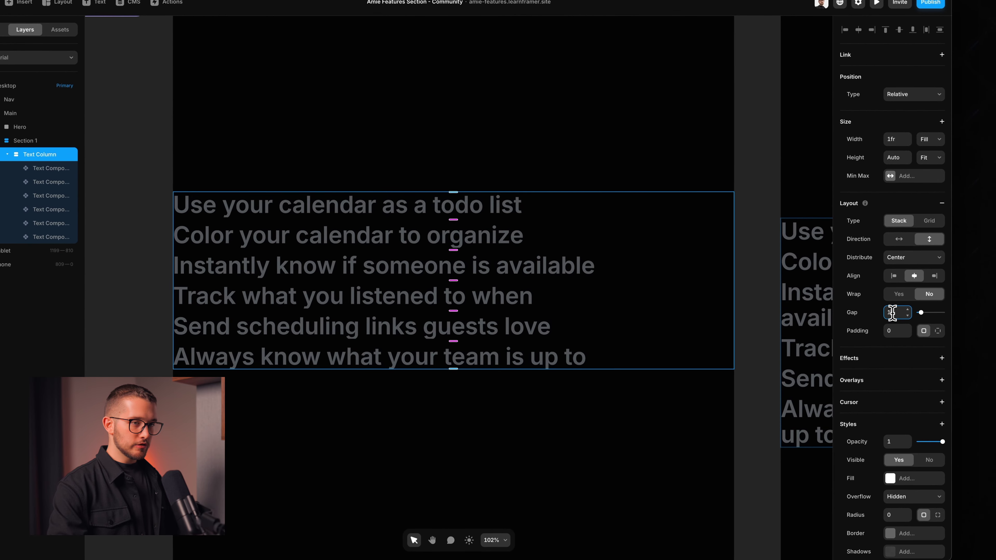
{"action": "type", "text": "120"}
{"action": "scroll", "coordinate": [445, 278], "scroll_direction": "down", "scroll_amount": 5}
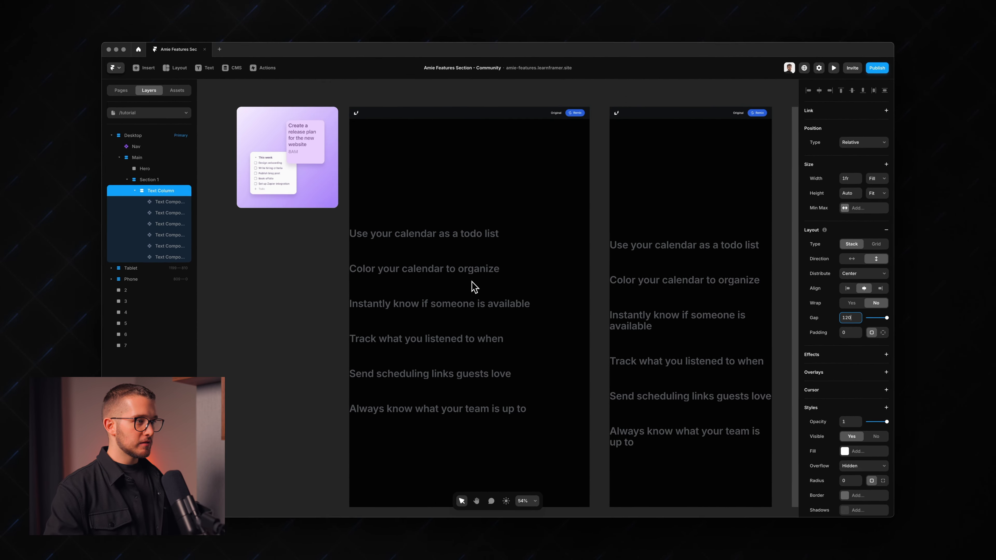
{"action": "scroll", "coordinate": [474, 287], "scroll_direction": "up", "scroll_amount": 3}
{"action": "scroll", "coordinate": [475, 287], "scroll_direction": "down", "scroll_amount": 1}
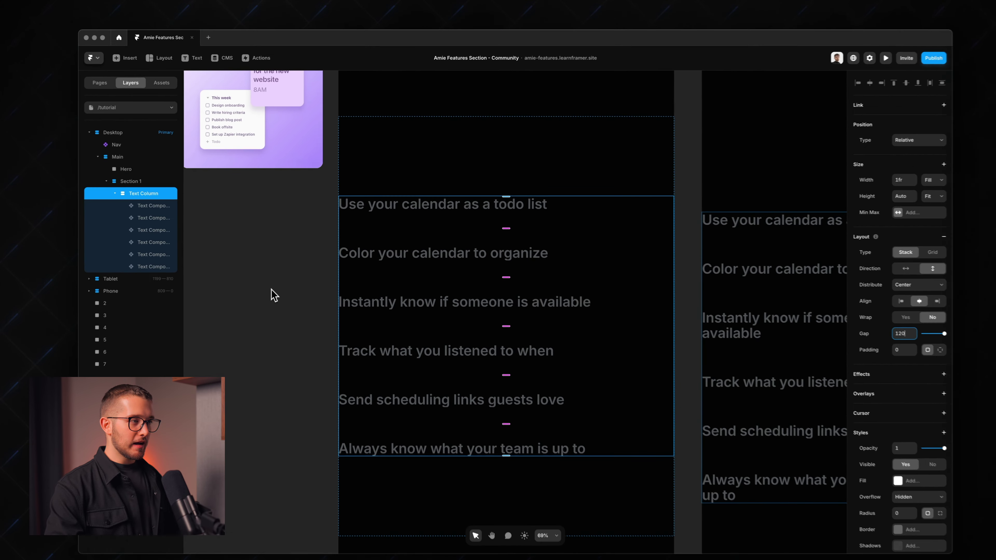
- Collapse the Text Column layer and select the stack in the Desktop breakpoint
{"action": "left_click", "coordinate": [281, 289]}
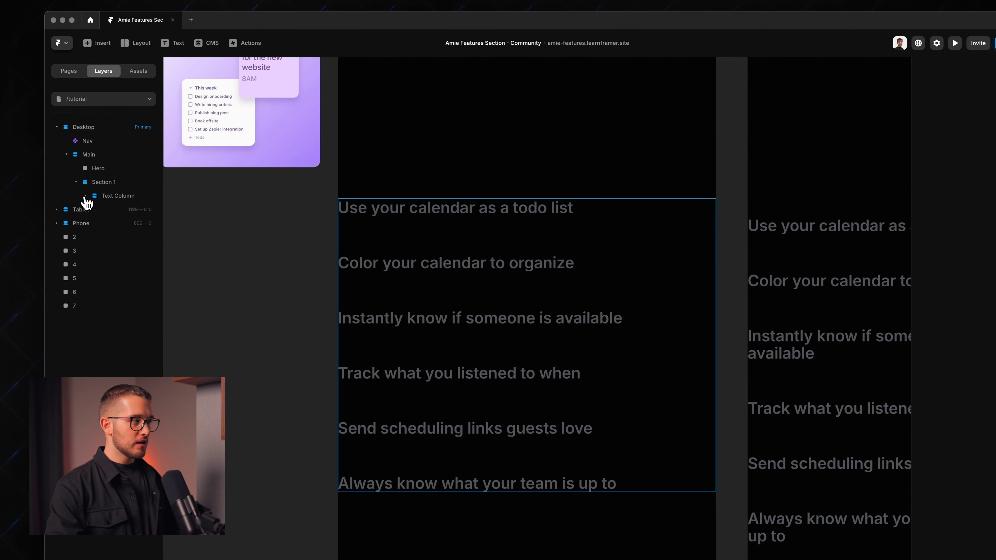
{"action": "scroll", "coordinate": [186, 238], "scroll_direction": "down", "scroll_amount": 2}
{"action": "left_click", "coordinate": [415, 398]}
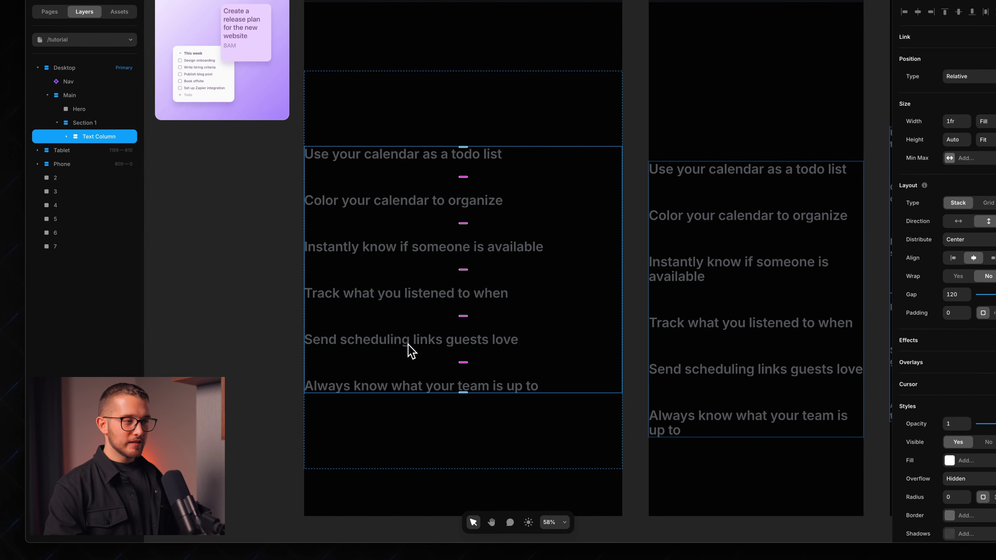
- Check the reference page and examine the lower edge of the letters in the "Send scheduling links guests love" heading up close
{"action": "key", "text": "super+Tab"}
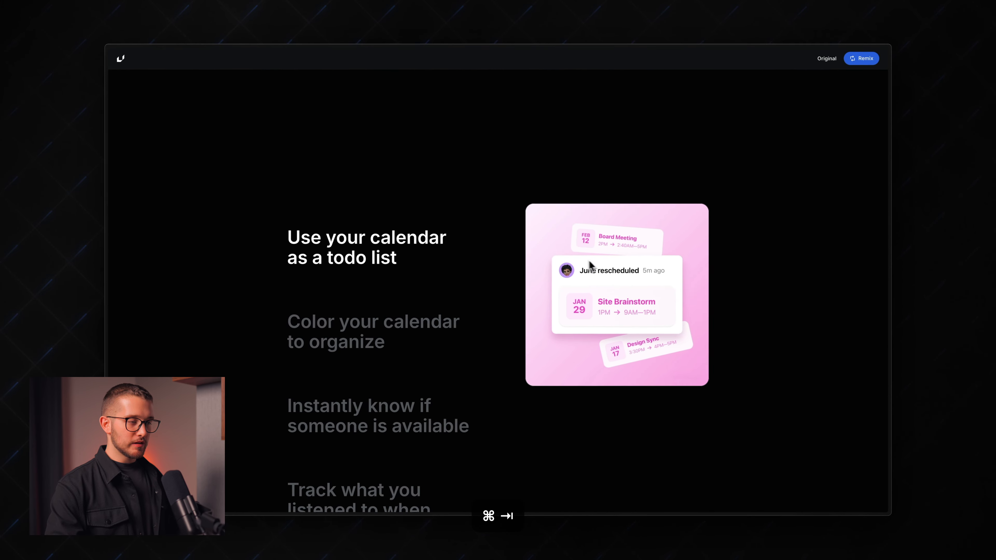
{"action": "key", "text": "super+Tab"}
{"action": "scroll", "coordinate": [522, 320], "scroll_direction": "up", "scroll_amount": 10}
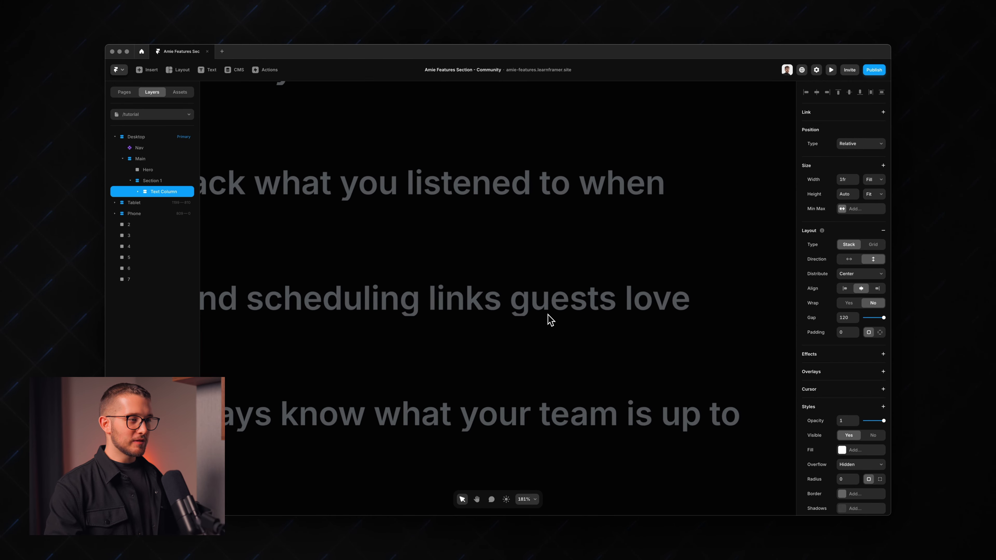
{"action": "scroll", "coordinate": [522, 331], "scroll_direction": "up", "scroll_amount": 10}
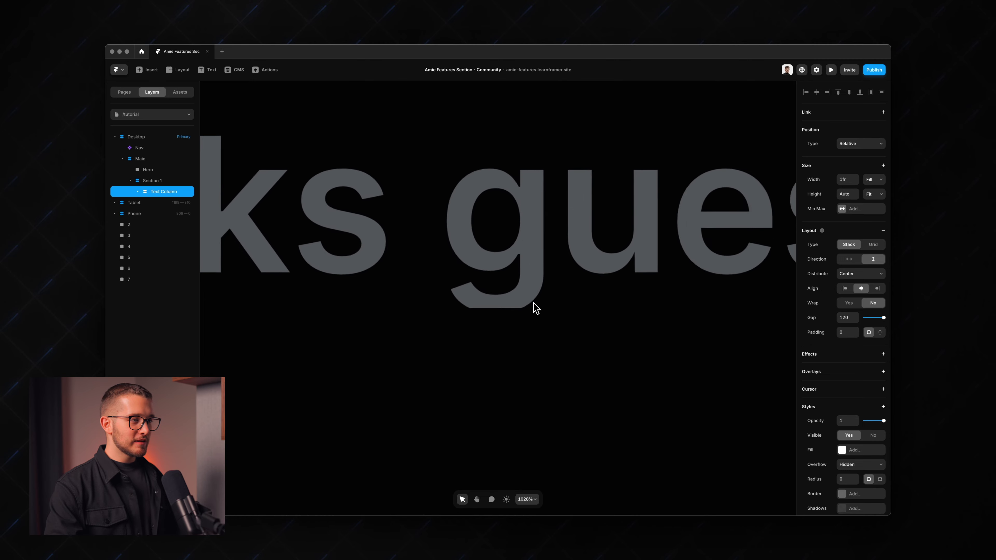
{"action": "key", "text": "f"}
{"action": "mouse_move", "coordinate": [454, 325]}
{"action": "left_mouse_down"}
{"action": "mouse_move", "coordinate": [551, 368]}
{"action": "mouse_move", "coordinate": [563, 338]}
{"action": "left_mouse_up"}
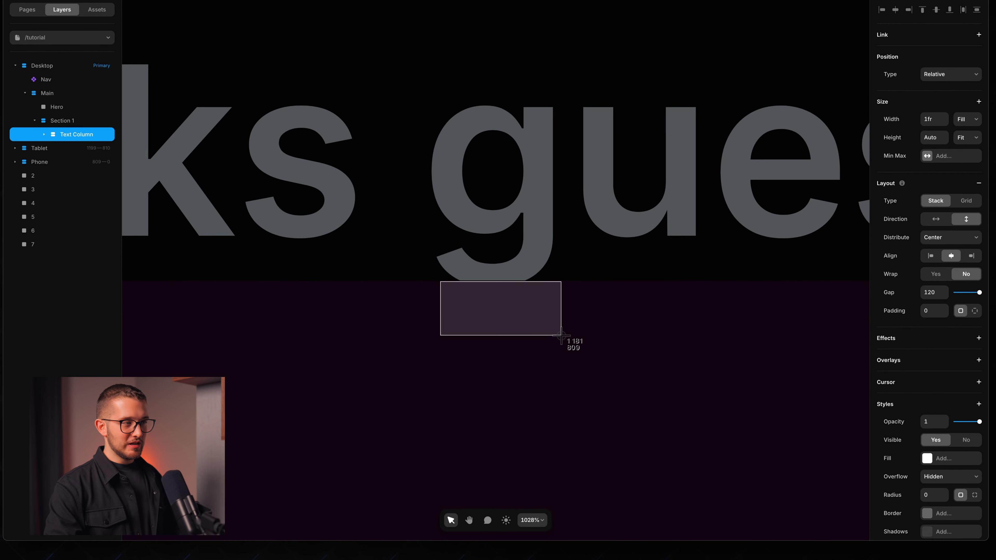
{"action": "key", "text": "Escape"}
{"action": "scroll", "coordinate": [565, 344], "scroll_direction": "down", "scroll_amount": 10}
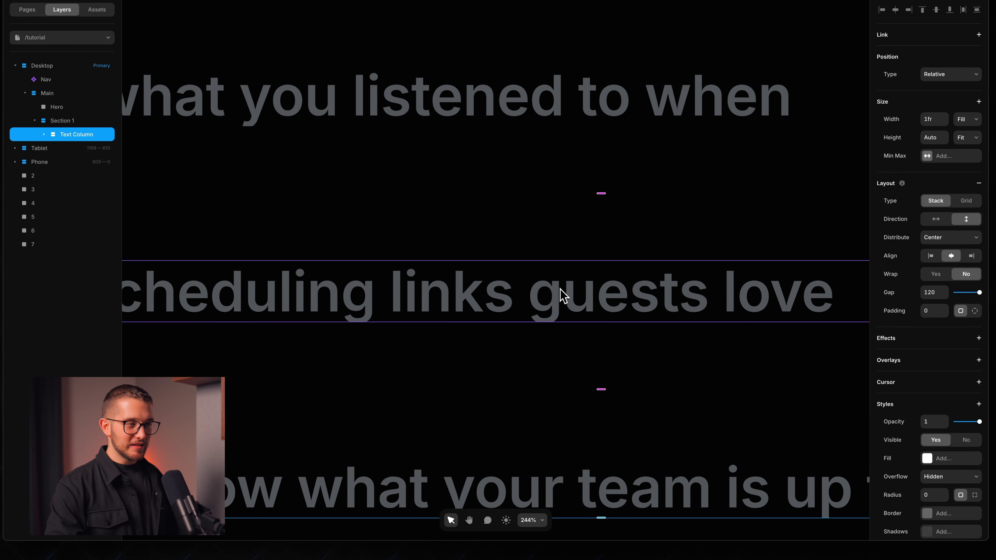
- Open the Text Component for editing from the "Send scheduling links guests love" heading and select its primary On variant
{"action": "left_click", "coordinate": [567, 295]}
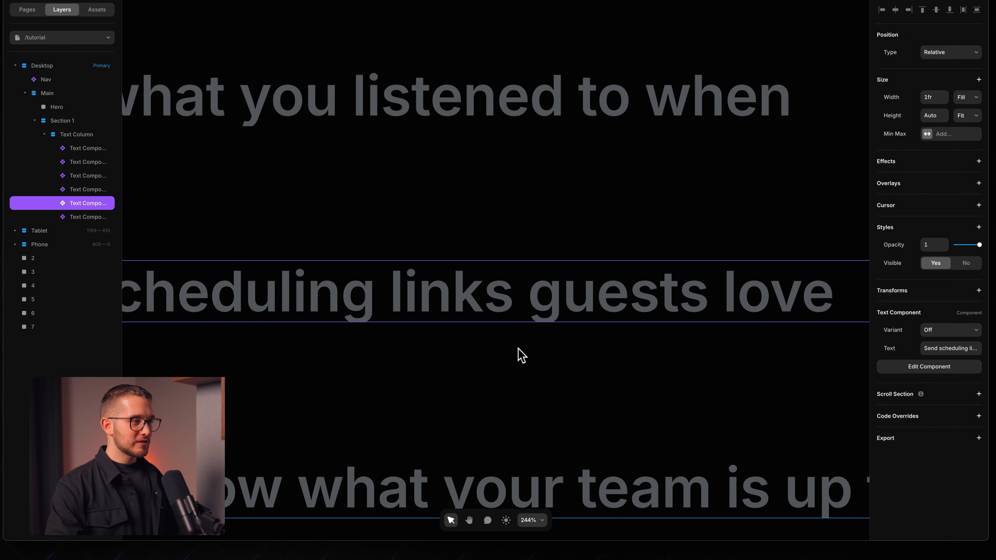
{"action": "double_click", "coordinate": [496, 303]}
{"action": "scroll", "coordinate": [467, 341], "scroll_direction": "up", "scroll_amount": 2}
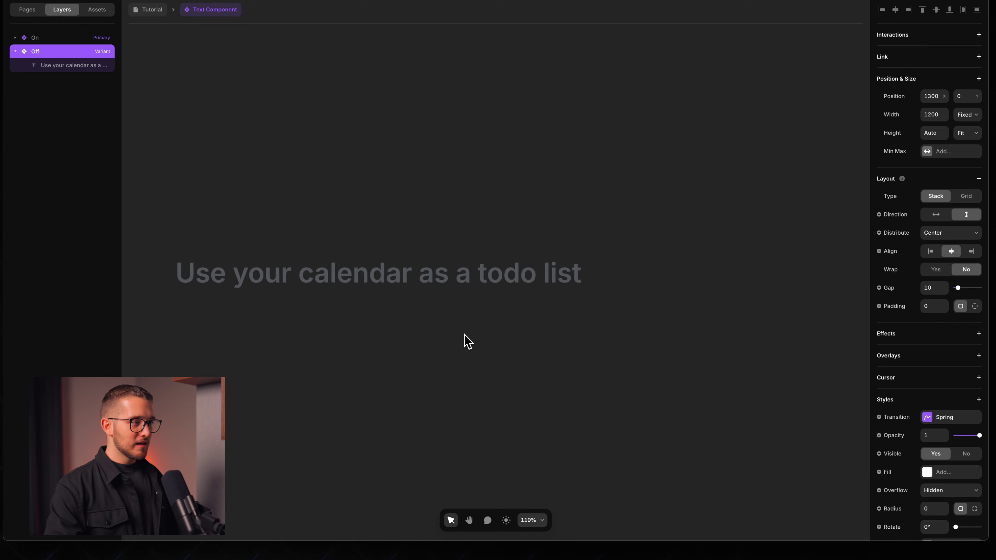
{"action": "scroll", "coordinate": [467, 341], "scroll_direction": "up", "scroll_amount": 2}
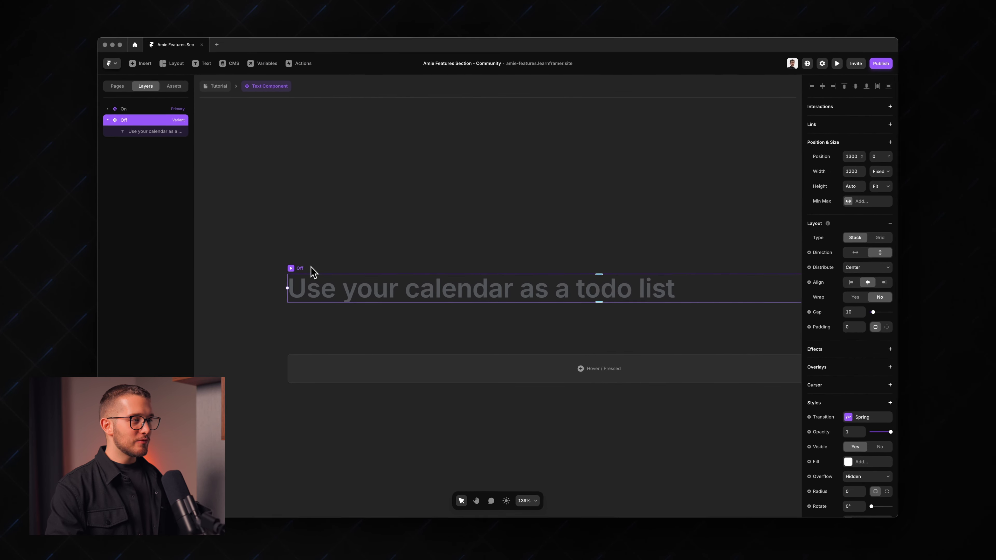
{"action": "scroll", "coordinate": [316, 275], "scroll_direction": "down", "scroll_amount": 3}
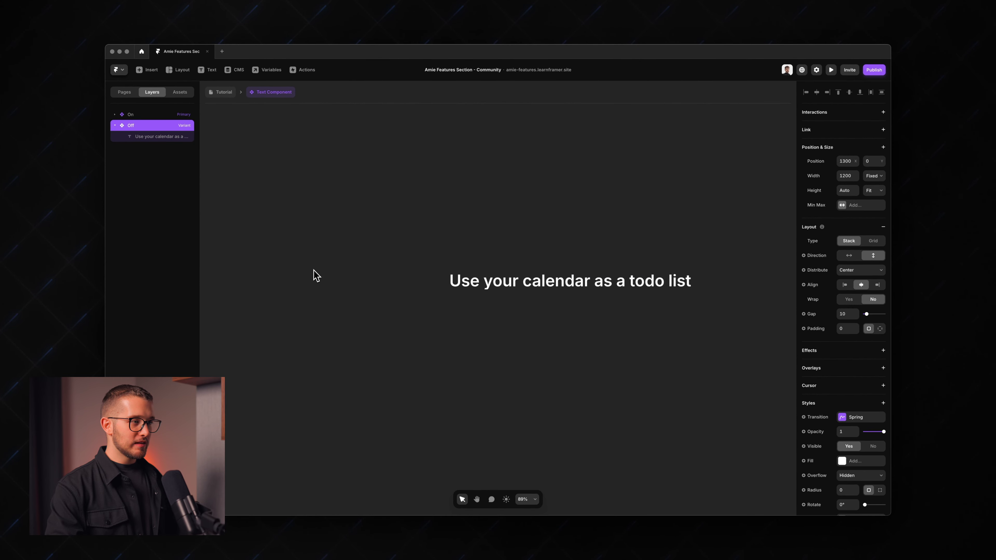
{"action": "left_click", "coordinate": [469, 290]}
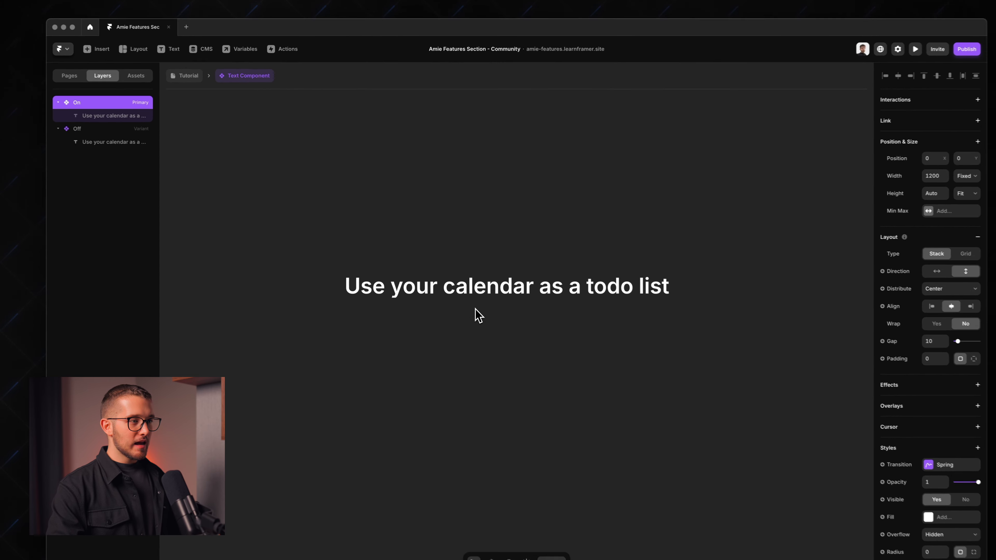
- Set the On variant's overflow to Visible, checking the descender of the letter y, and return to the tutorial page
{"action": "scroll", "coordinate": [971, 534], "scroll_direction": "down", "scroll_amount": 5}
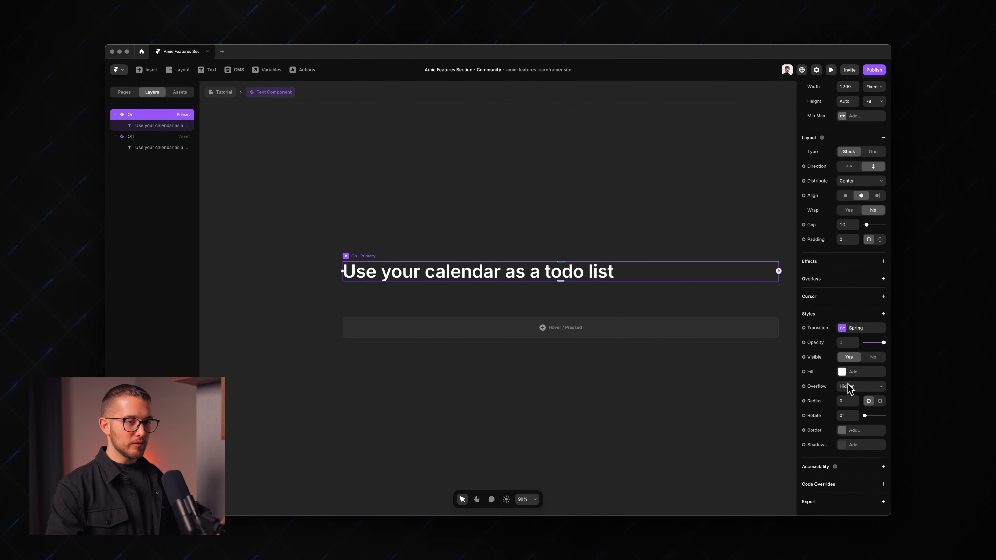
{"action": "scroll", "coordinate": [560, 298], "scroll_direction": "up", "scroll_amount": 10}
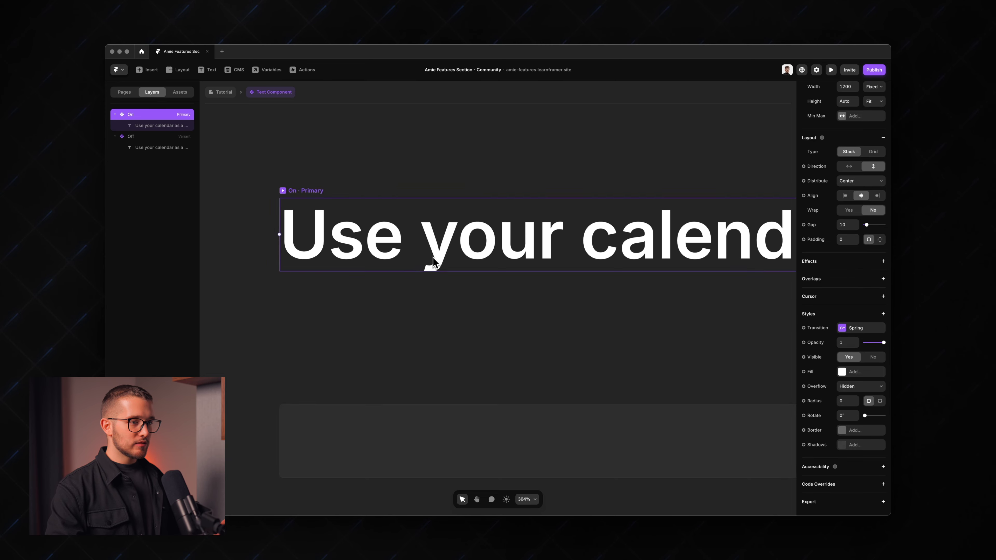
{"action": "scroll", "coordinate": [434, 262], "scroll_direction": "up", "scroll_amount": 10}
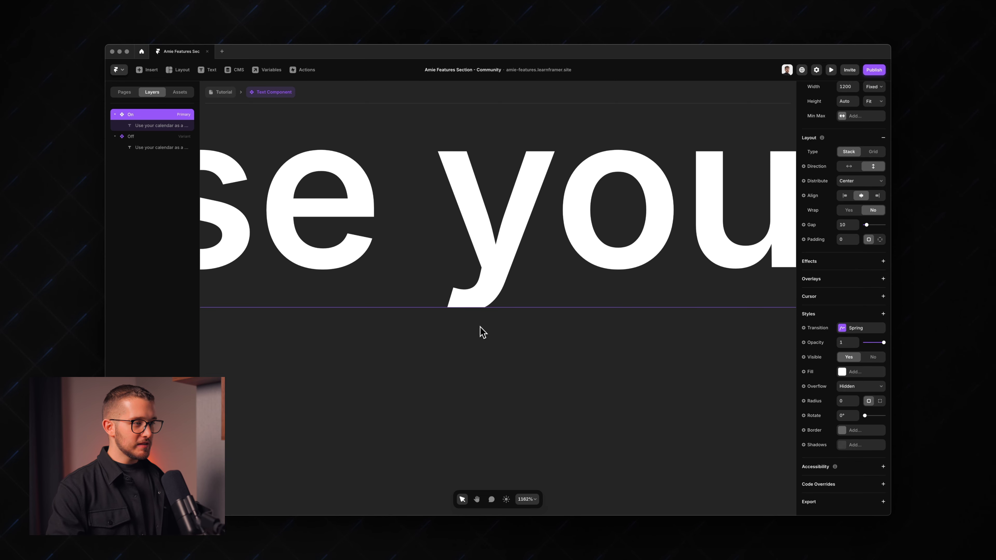
{"action": "scroll", "coordinate": [480, 279], "scroll_direction": "up", "scroll_amount": 2}
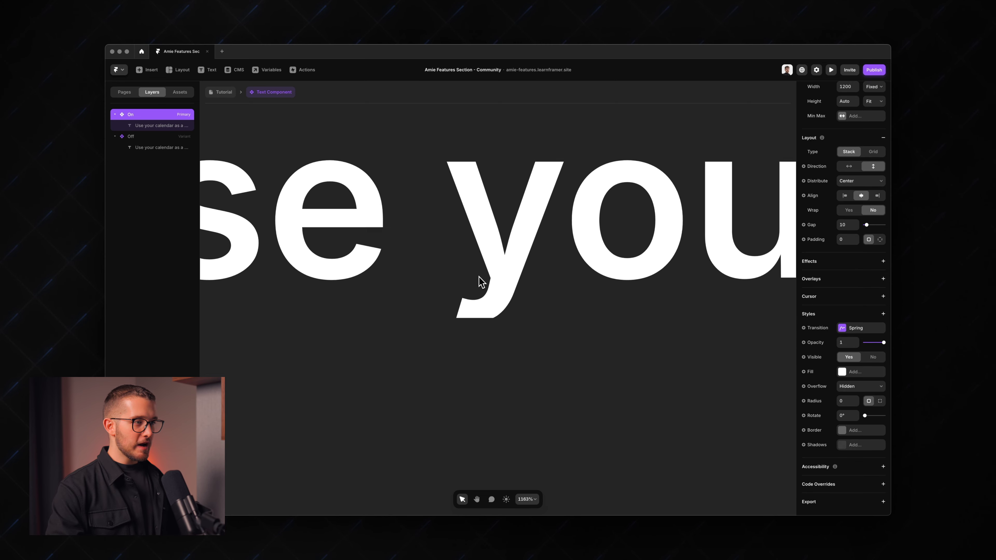
{"action": "key", "text": "super+shift+1"}
{"action": "left_click_drag", "start_coordinate": [460, 326], "coordinate": [518, 328]}
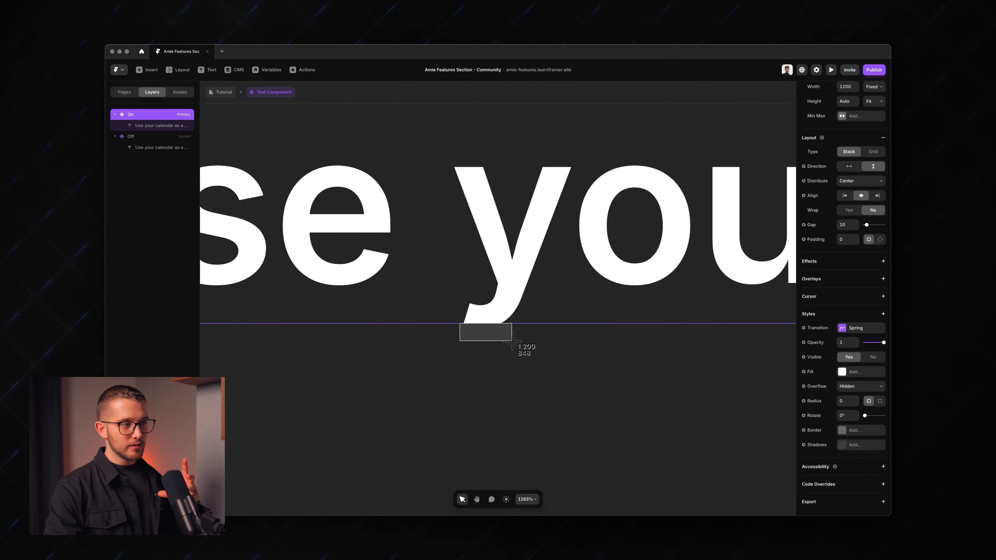
{"action": "left_click_drag", "start_coordinate": [512, 341], "coordinate": [512, 342]}
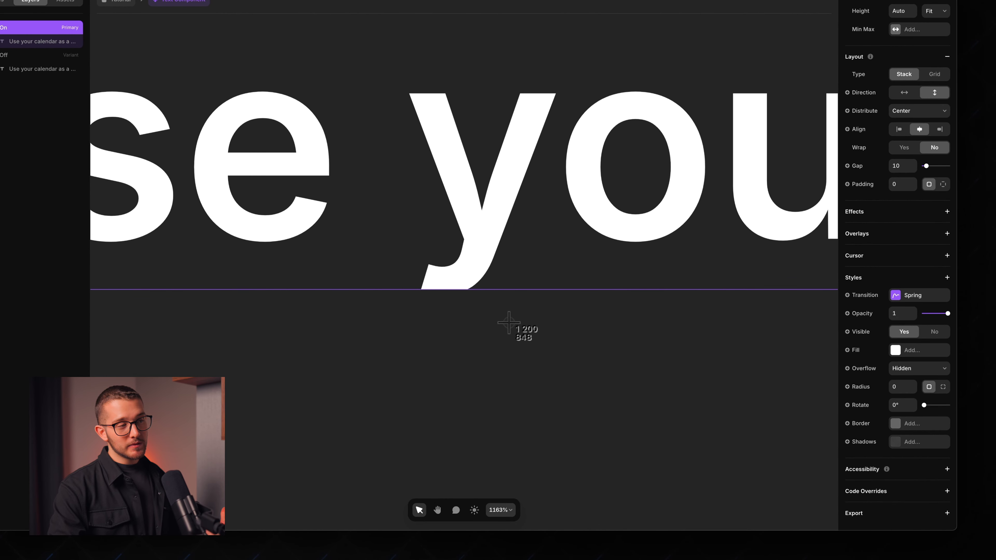
{"action": "left_click", "coordinate": [902, 369]}
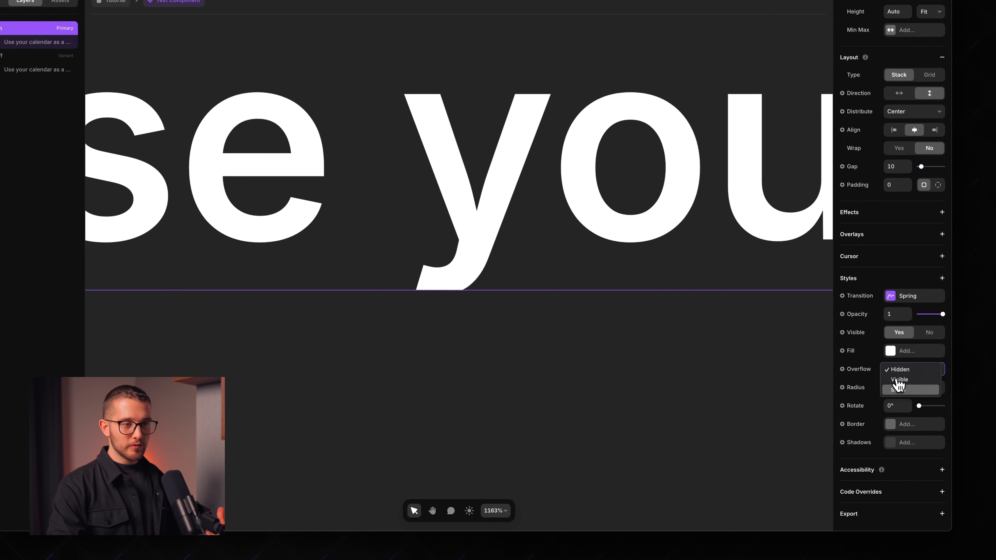
{"action": "left_click", "coordinate": [902, 379]}
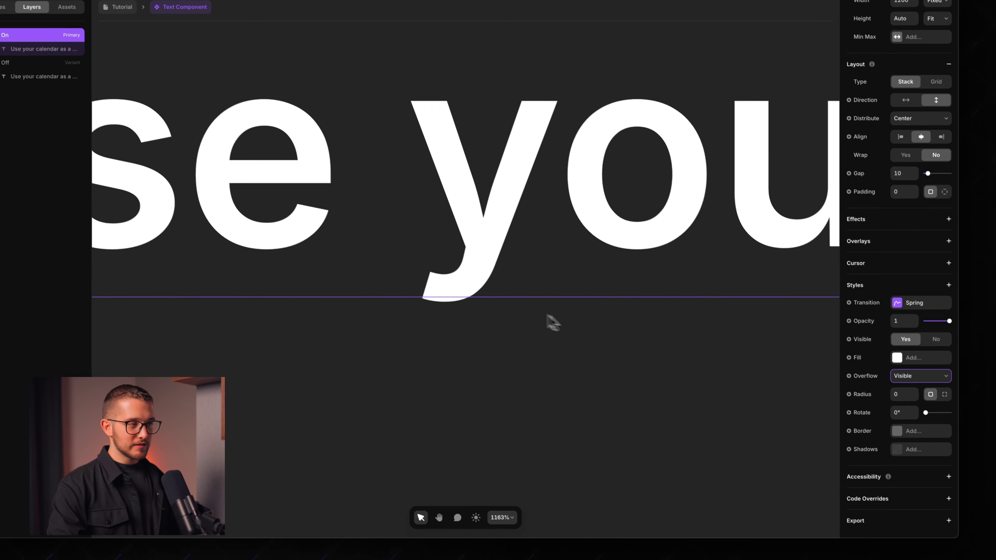
{"action": "key", "text": "super+shift+1"}
{"action": "left_click_drag", "start_coordinate": [414, 290], "coordinate": [477, 320]}
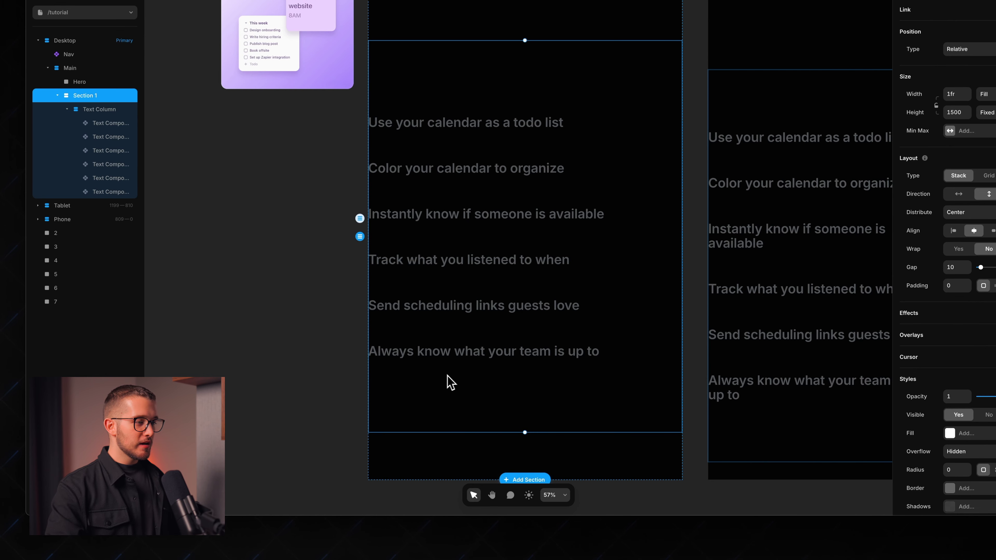
- Draw a frame about 491 by 189 in Section 1 below the Text Column and name it Illustration Column
{"action": "key", "text": "super+shift+1"}
{"action": "left_click_drag", "start_coordinate": [451, 375], "coordinate": [579, 425]}
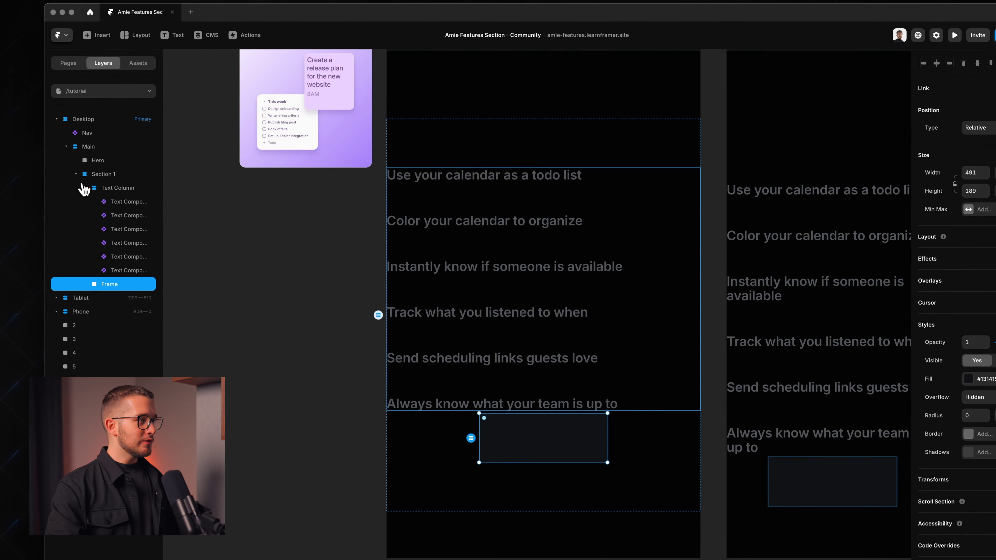
{"action": "left_click", "coordinate": [66, 109]}
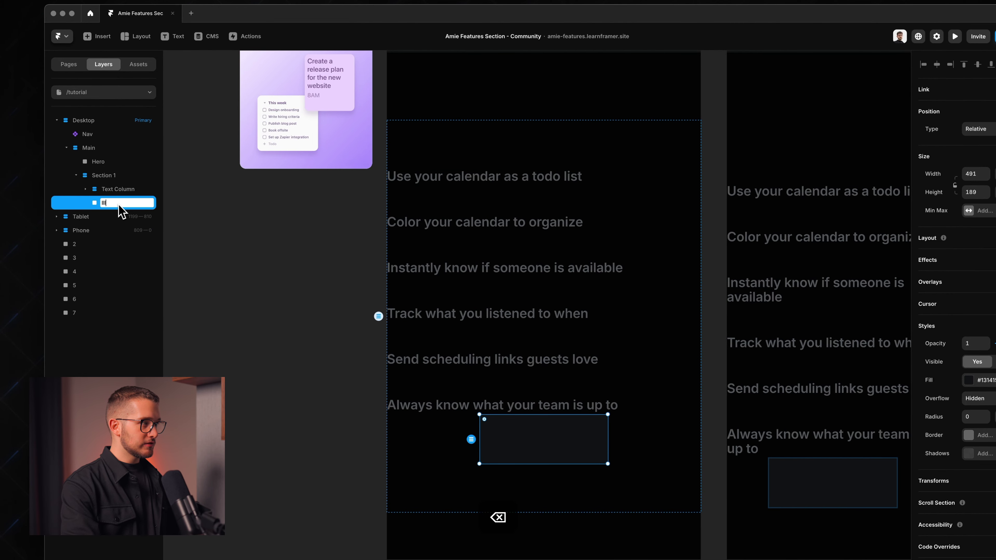
{"action": "type", "text": "ustration Colu..."}
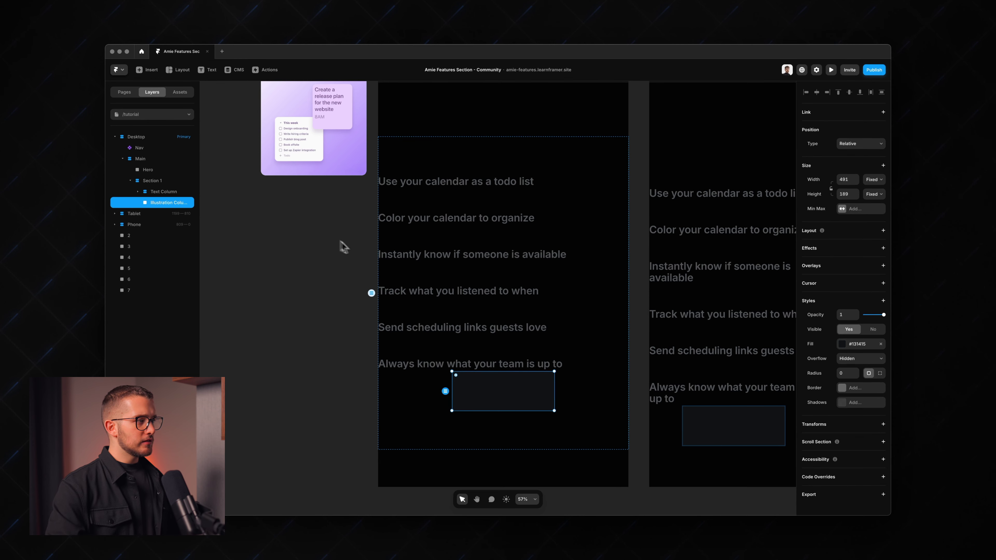
- Set the Illustration Column's fill to a light blue, #80A8D1, and select Section 1
{"action": "scroll", "coordinate": [505, 353], "scroll_direction": "up", "scroll_amount": 5}
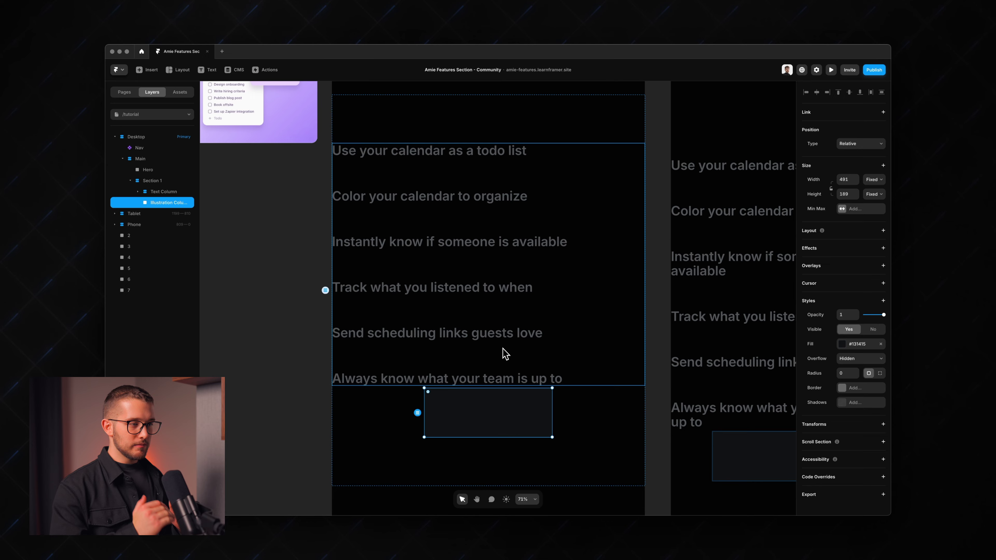
{"action": "left_click", "coordinate": [843, 344]}
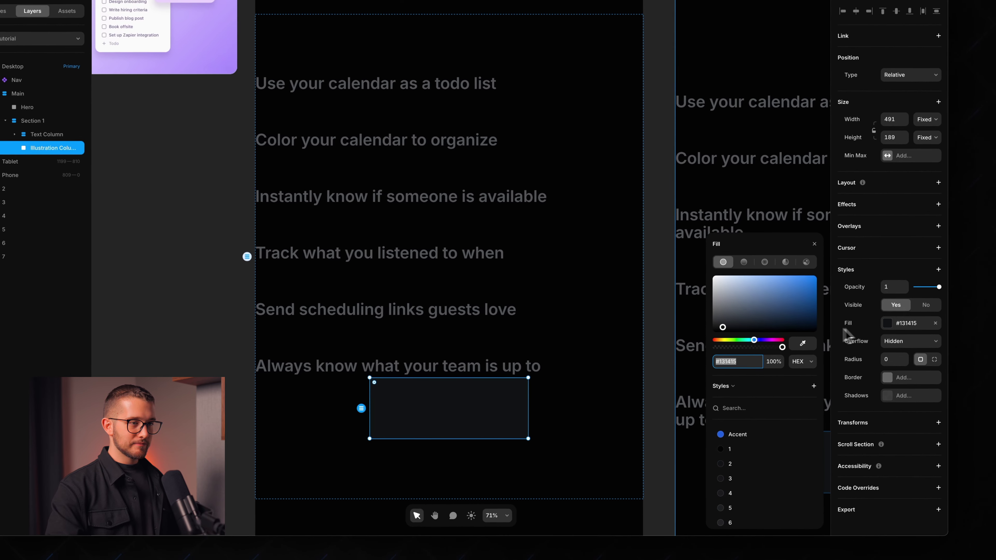
{"action": "left_click_drag", "start_coordinate": [726, 320], "coordinate": [736, 316]}
{"action": "left_click", "coordinate": [570, 352]}
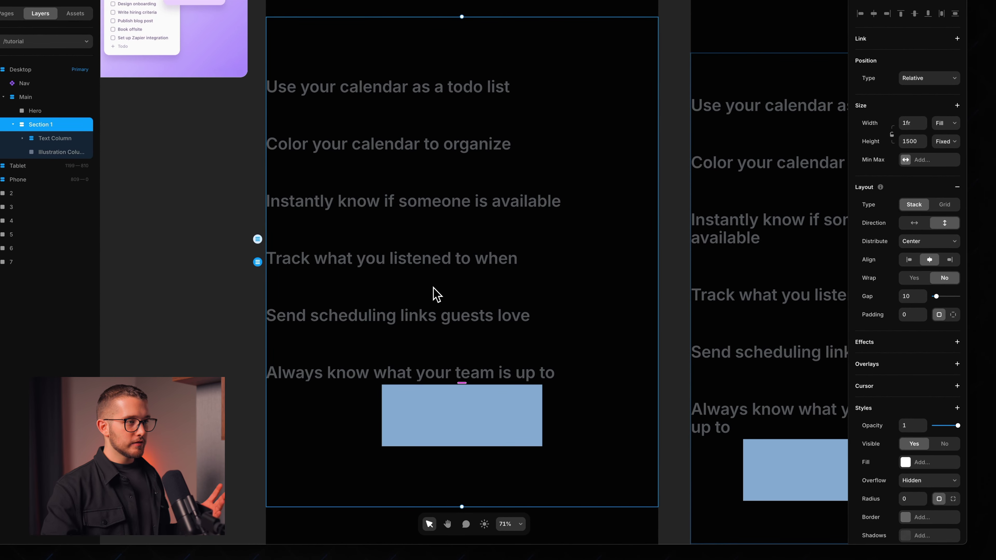
- Make Section 1's stack horizontal with a gap of 100 and check the space between the two columns
{"action": "scroll", "coordinate": [437, 294], "scroll_direction": "up", "scroll_amount": 1}
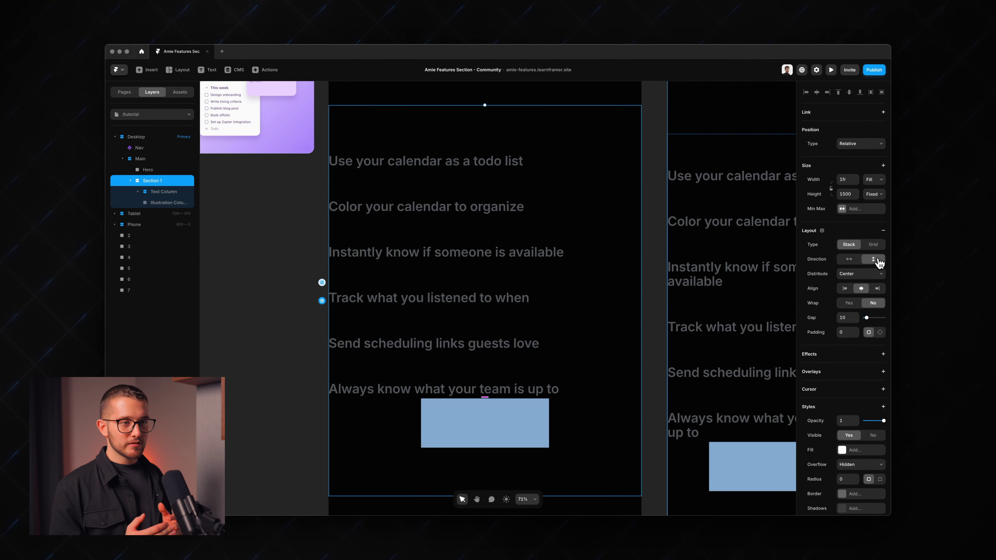
{"action": "left_click", "coordinate": [849, 259]}
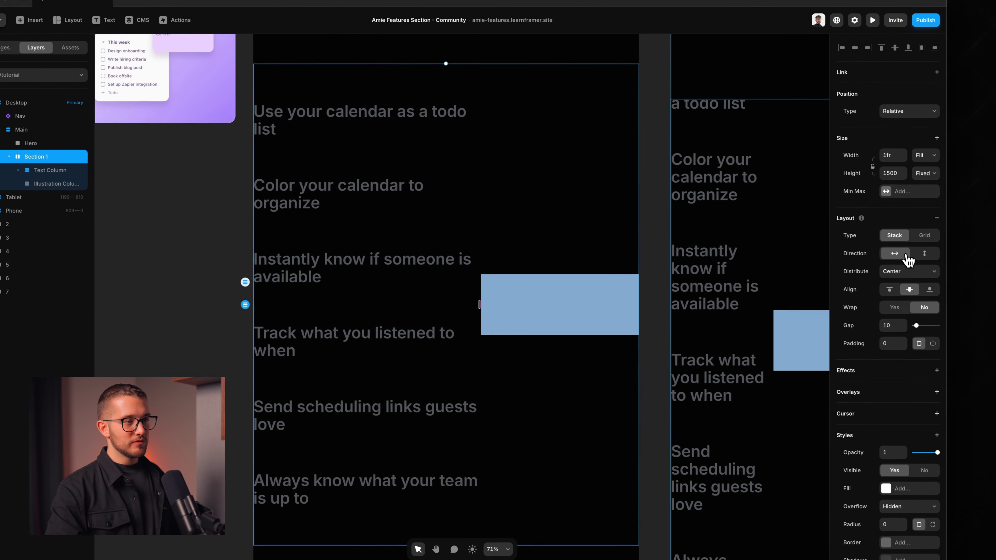
{"action": "scroll", "coordinate": [536, 290], "scroll_direction": "down", "scroll_amount": 5}
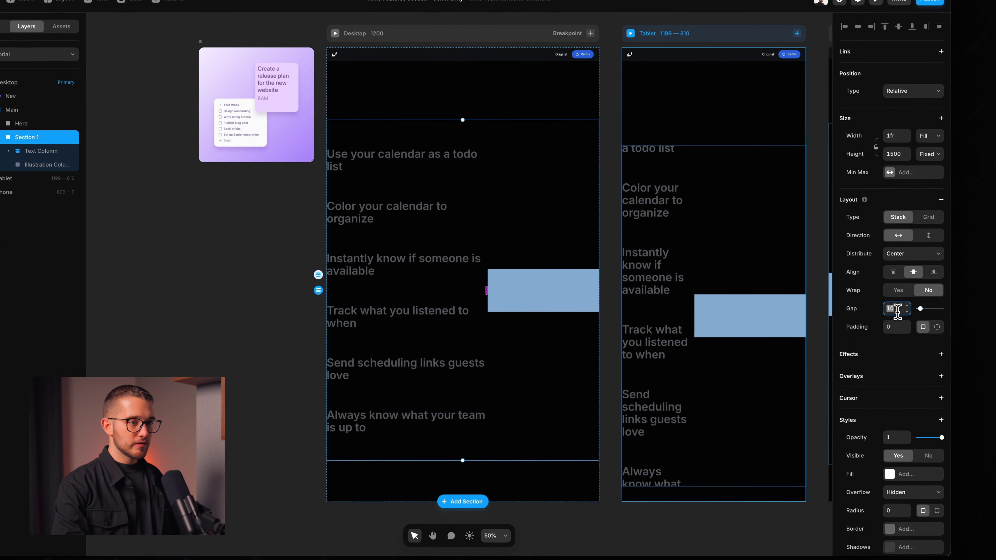
{"action": "left_click", "coordinate": [847, 318]}
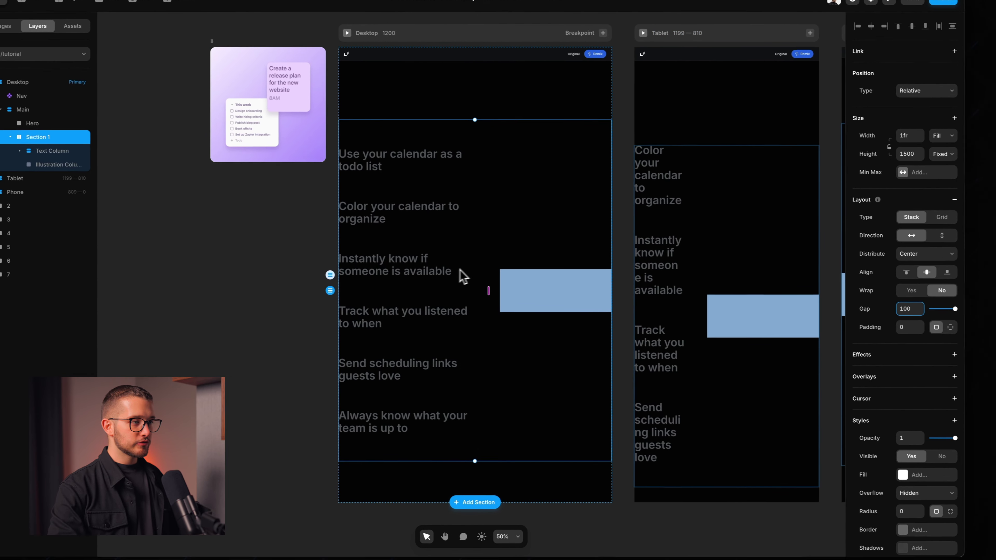
{"action": "scroll", "coordinate": [490, 296], "scroll_direction": "up", "scroll_amount": 5}
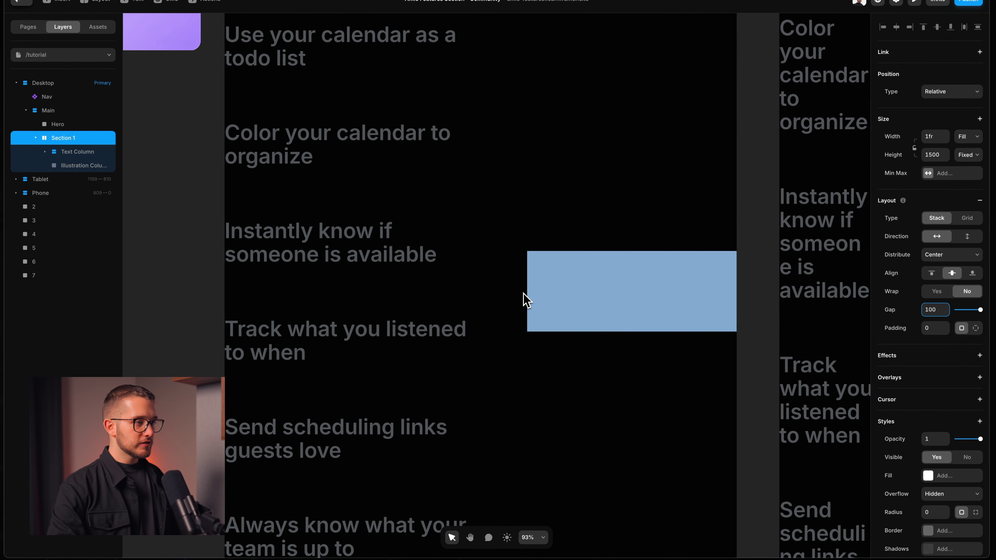
{"action": "key", "text": "super+shift+1"}
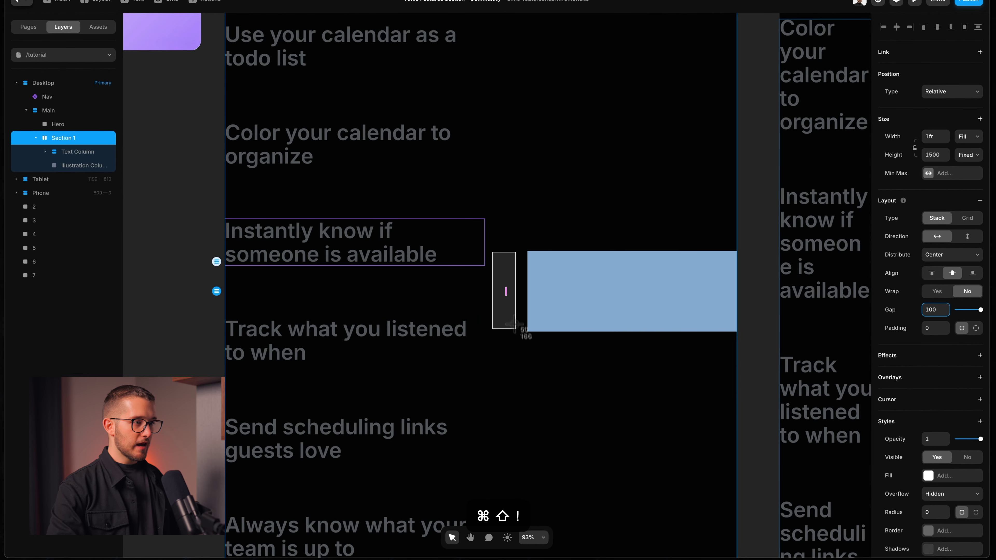
{"action": "key", "text": "Escape"}
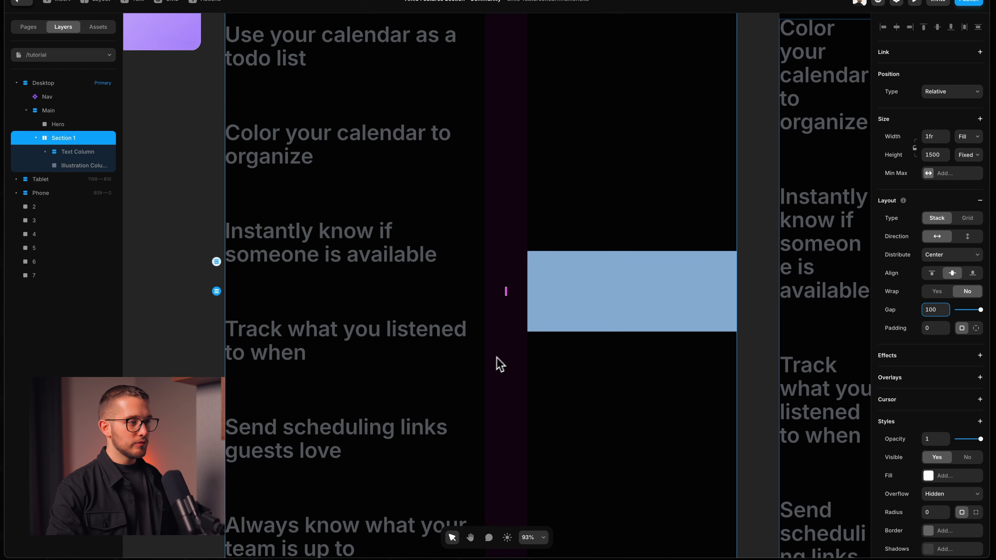
{"action": "scroll", "coordinate": [499, 364], "scroll_direction": "down", "scroll_amount": 5}
- Stretch the Illustration Column in the Desktop breakpoint to a height of about 839
{"action": "left_click", "coordinate": [494, 334]}
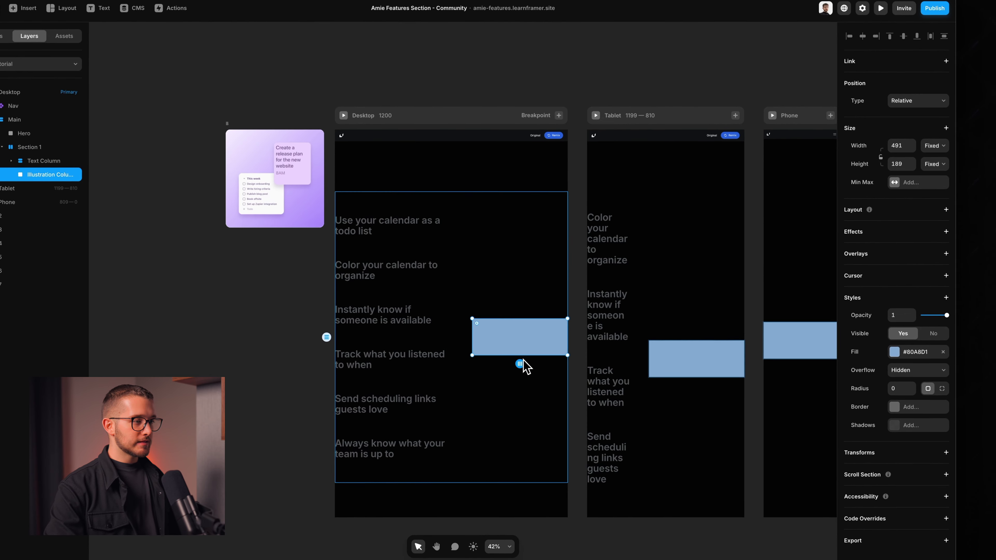
{"action": "scroll", "coordinate": [524, 367], "scroll_direction": "up", "scroll_amount": 3}
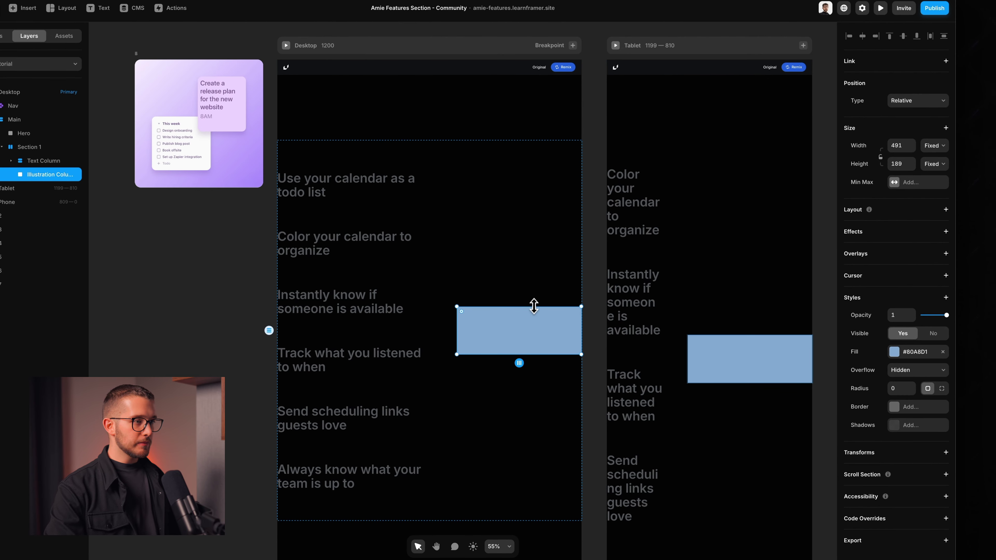
{"action": "left_click_drag", "start_coordinate": [534, 307], "coordinate": [536, 222]}
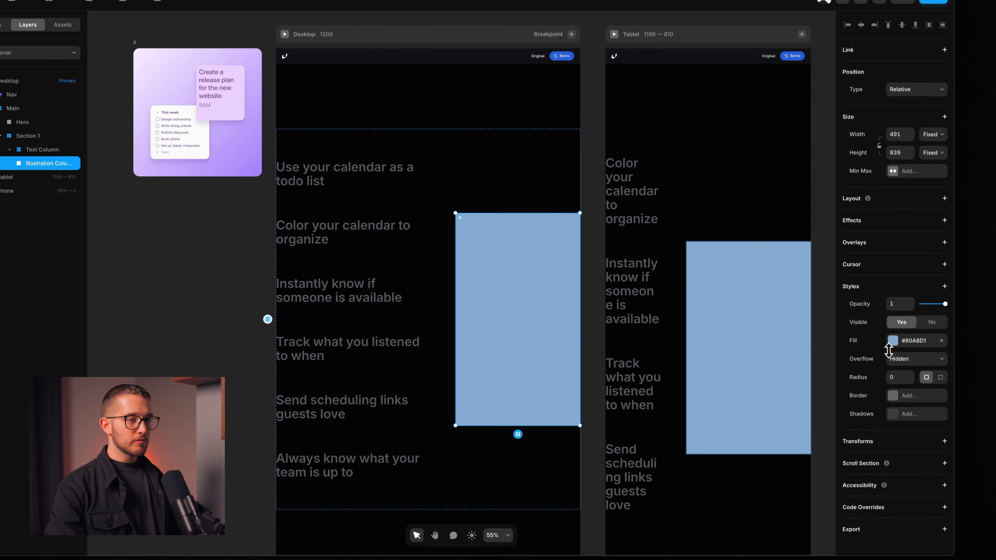
- Remove the Illustration Column's fill and add a vertical stack layout to it
{"action": "left_click", "coordinate": [942, 340]}
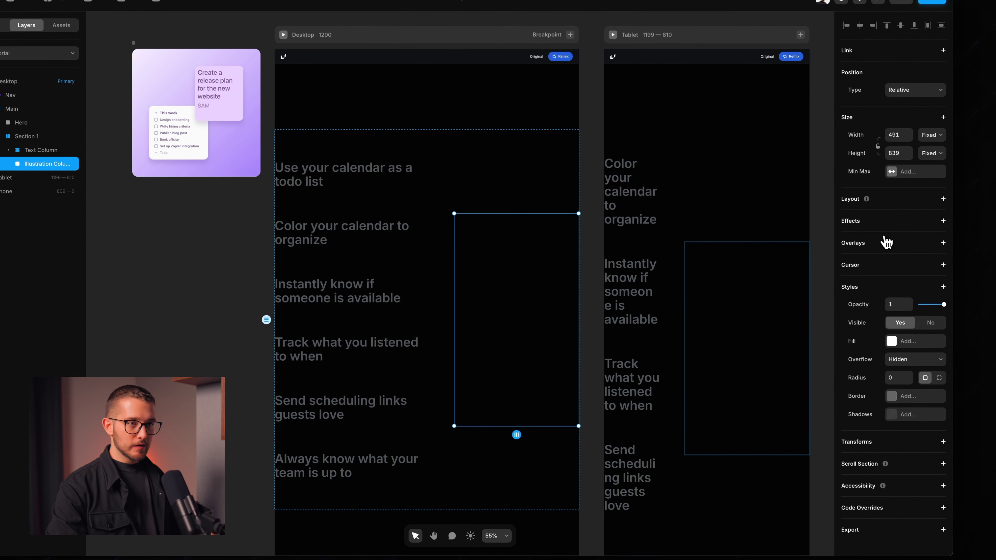
{"action": "left_click", "coordinate": [943, 198]}
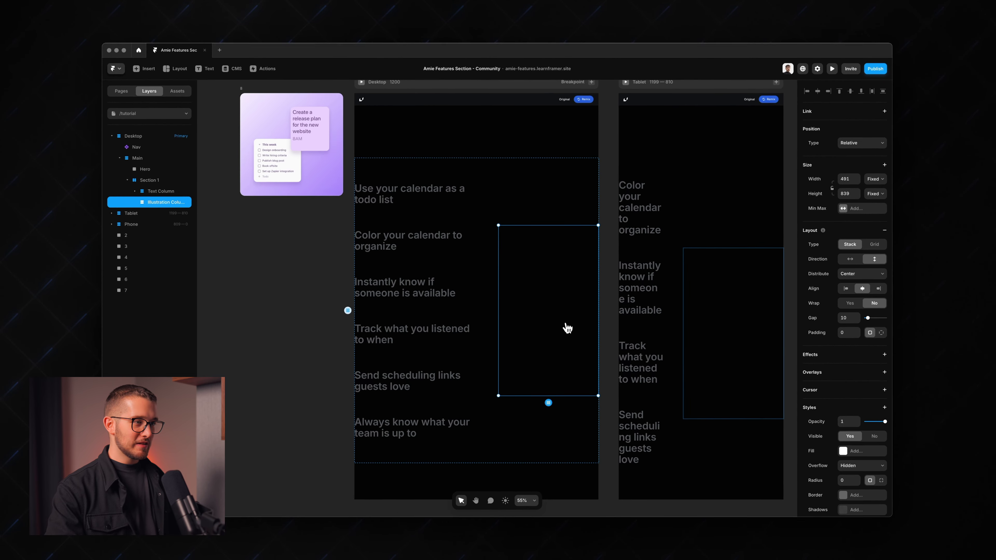
{"action": "scroll", "coordinate": [546, 342], "scroll_direction": "up", "scroll_amount": 5}
{"action": "scroll", "coordinate": [568, 328], "scroll_direction": "up", "scroll_amount": 1}
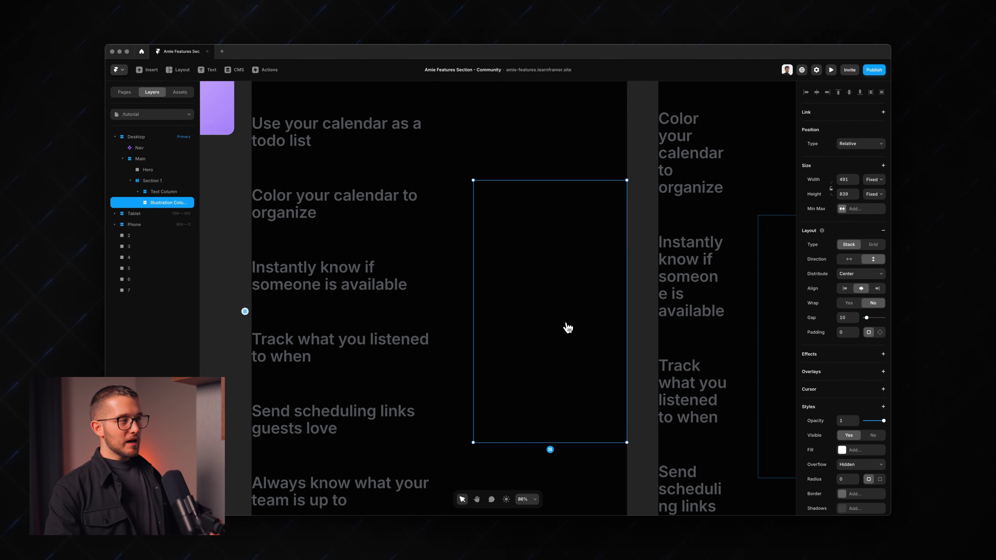
- Examine the finished features page to see how the sticky illustration changes as each heading becomes active
{"action": "key", "text": "super+shift+1"}
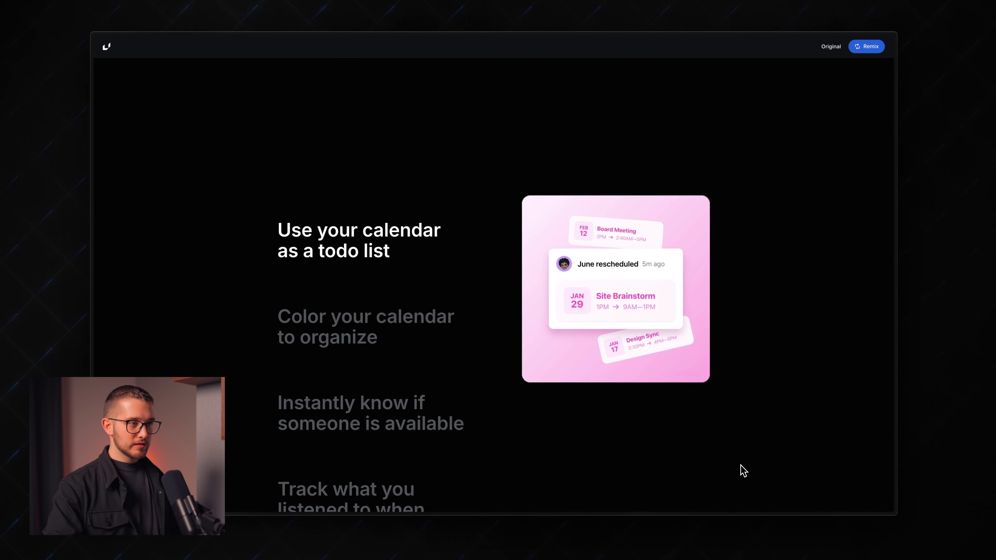
{"action": "scroll", "coordinate": [599, 330], "scroll_direction": "down", "scroll_amount": 5}
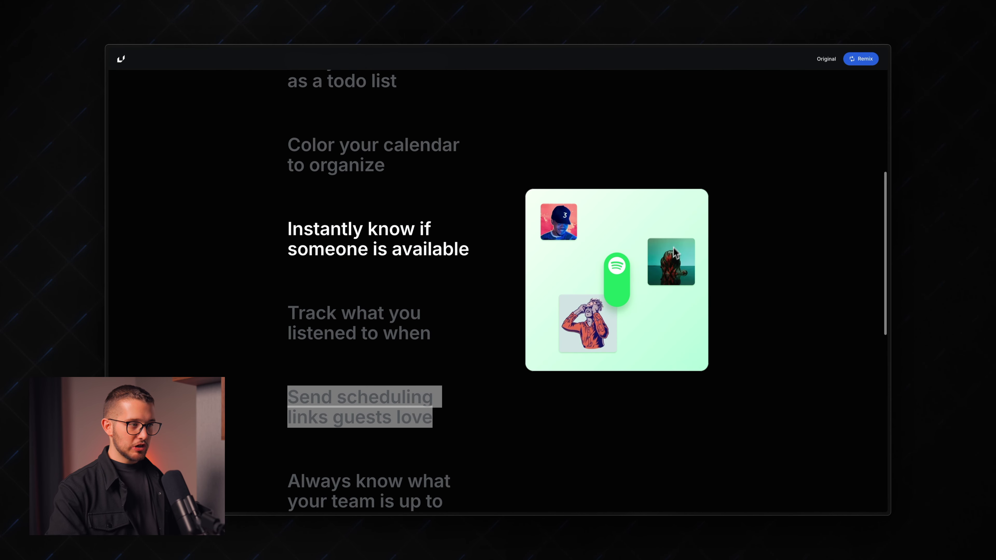
{"action": "scroll", "coordinate": [549, 333], "scroll_direction": "up", "scroll_amount": 2}
{"action": "scroll", "coordinate": [498, 331], "scroll_direction": "up", "scroll_amount": 2}
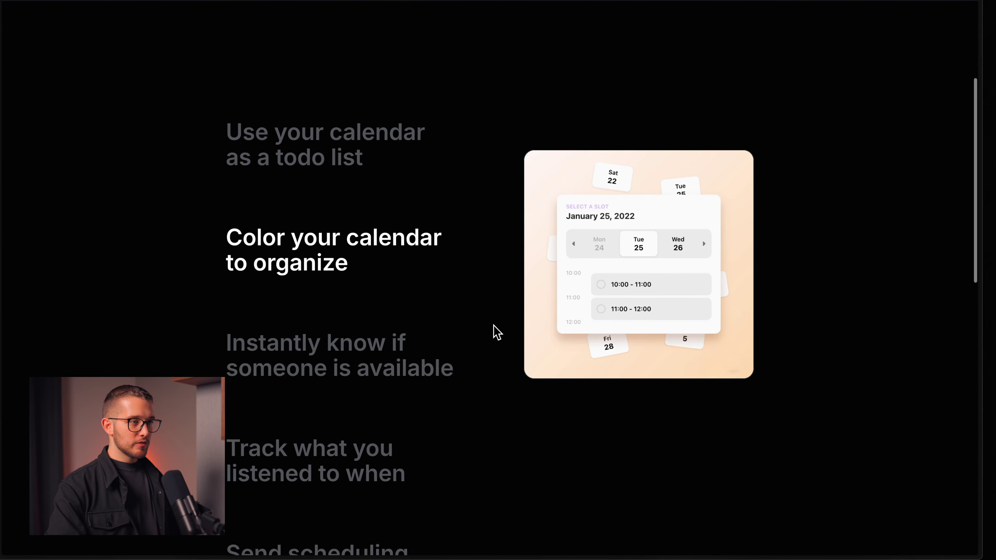
{"action": "scroll", "coordinate": [497, 333], "scroll_direction": "down", "scroll_amount": 3}
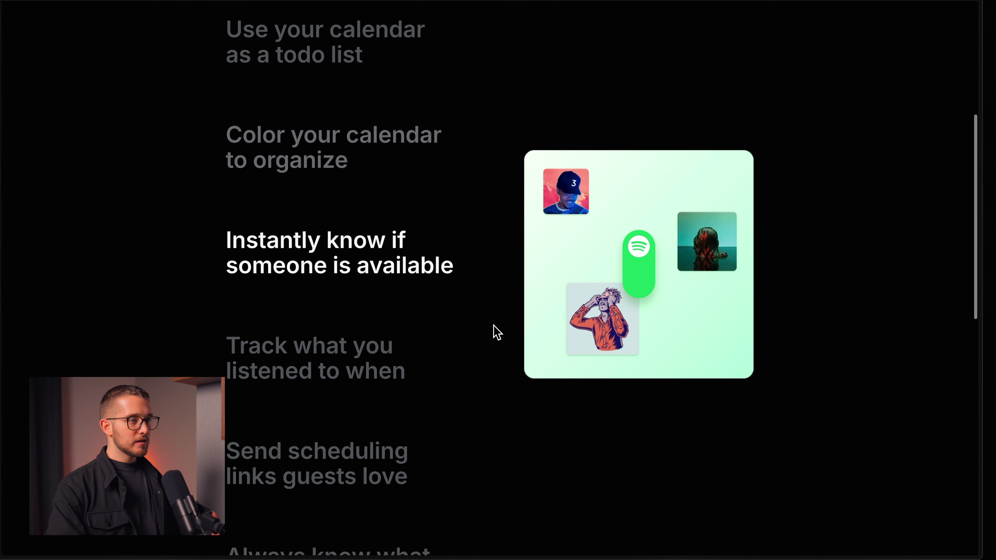
{"action": "scroll", "coordinate": [497, 333], "scroll_direction": "down", "scroll_amount": 3}
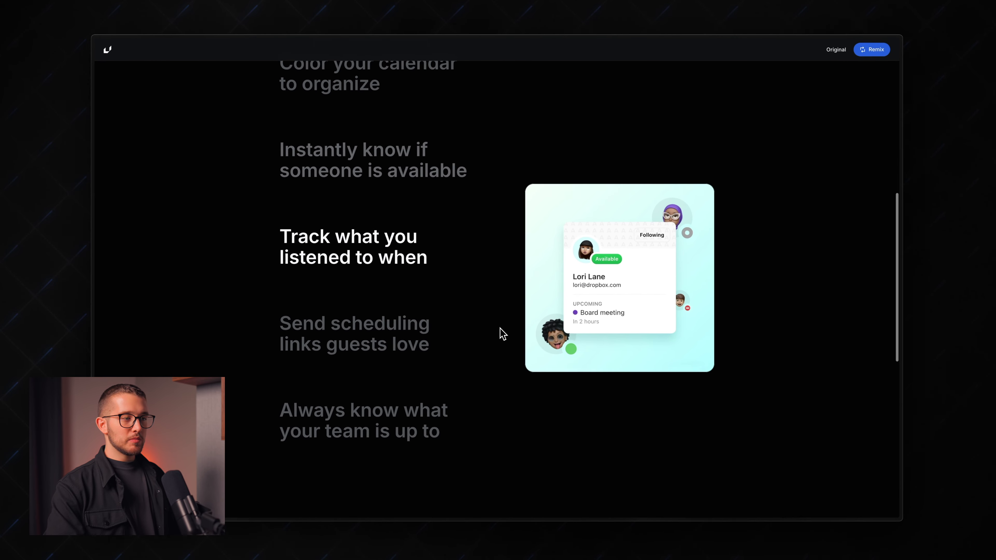
{"action": "scroll", "coordinate": [502, 333], "scroll_direction": "up", "scroll_amount": 2}
{"action": "scroll", "coordinate": [503, 333], "scroll_direction": "up", "scroll_amount": 3}
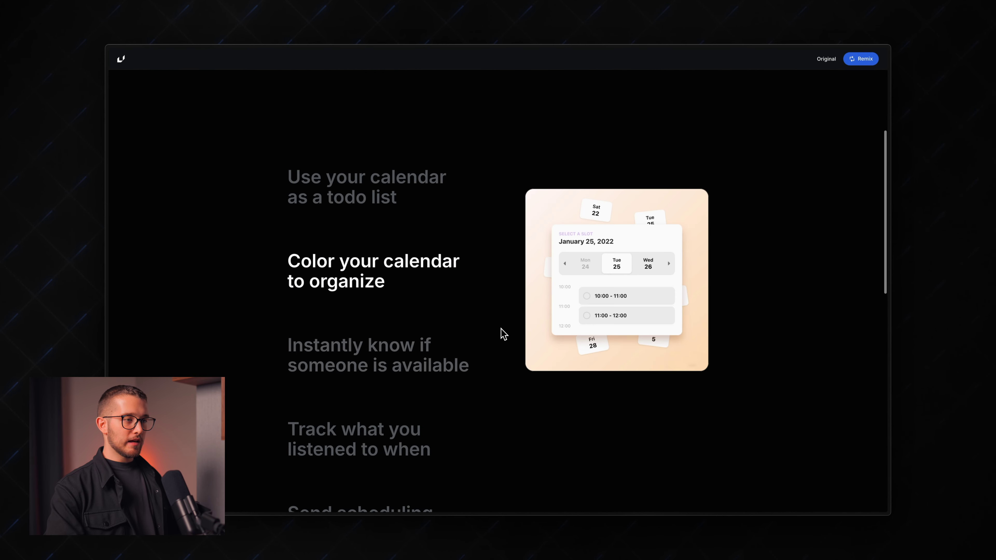
{"action": "scroll", "coordinate": [503, 334], "scroll_direction": "down", "scroll_amount": 2}
{"action": "scroll", "coordinate": [503, 334], "scroll_direction": "down", "scroll_amount": 3}
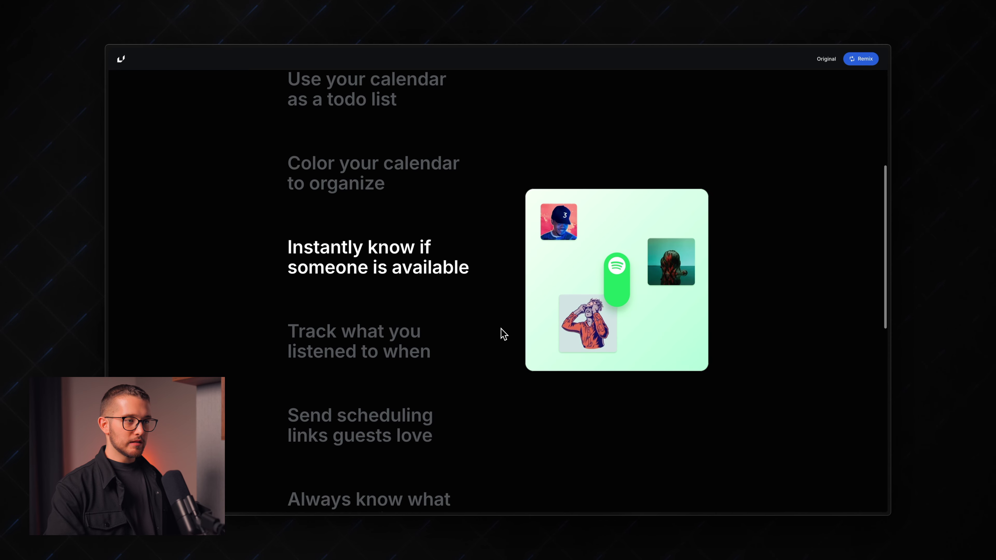
{"action": "scroll", "coordinate": [515, 310], "scroll_direction": "down", "scroll_amount": 3}
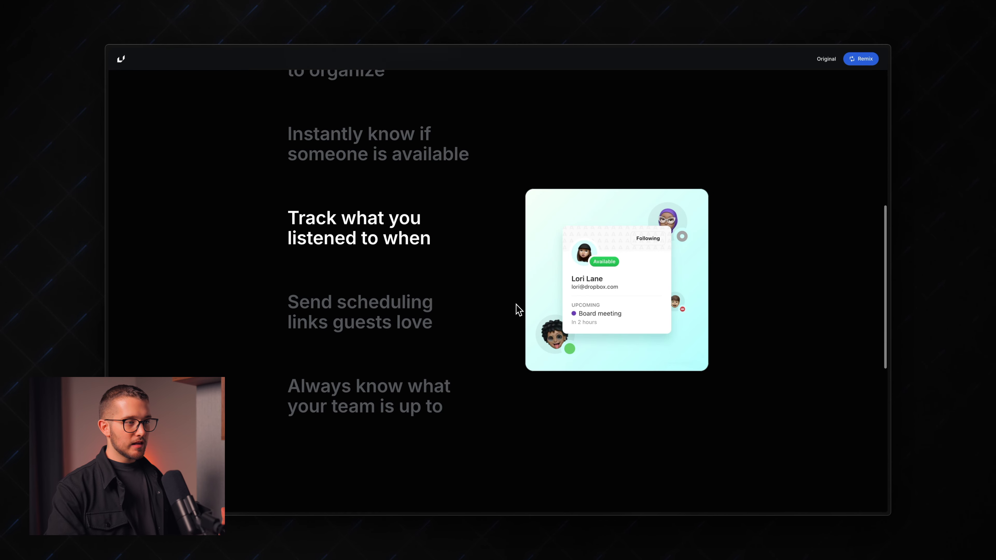
{"action": "scroll", "coordinate": [519, 310], "scroll_direction": "up", "scroll_amount": 5}
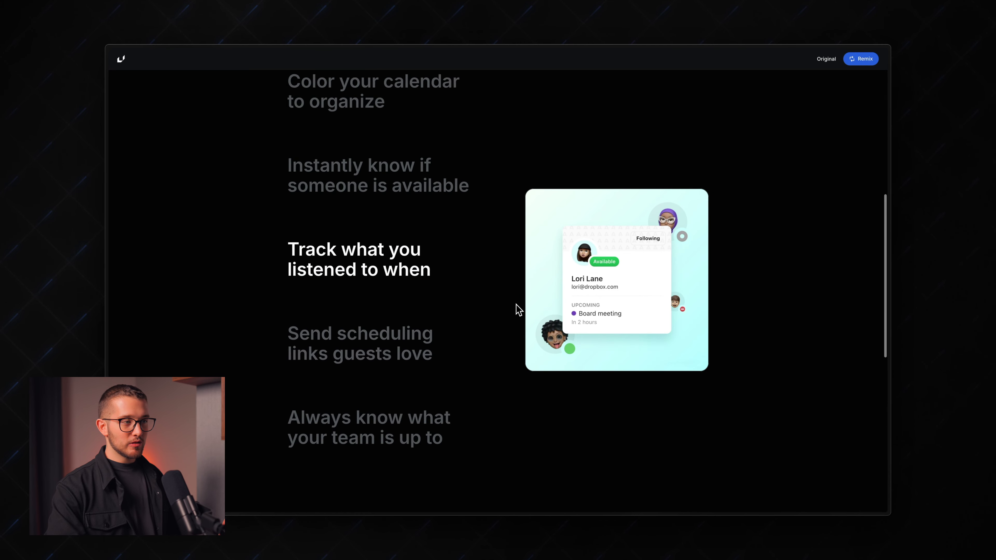
{"action": "scroll", "coordinate": [519, 310], "scroll_direction": "up", "scroll_amount": 2}
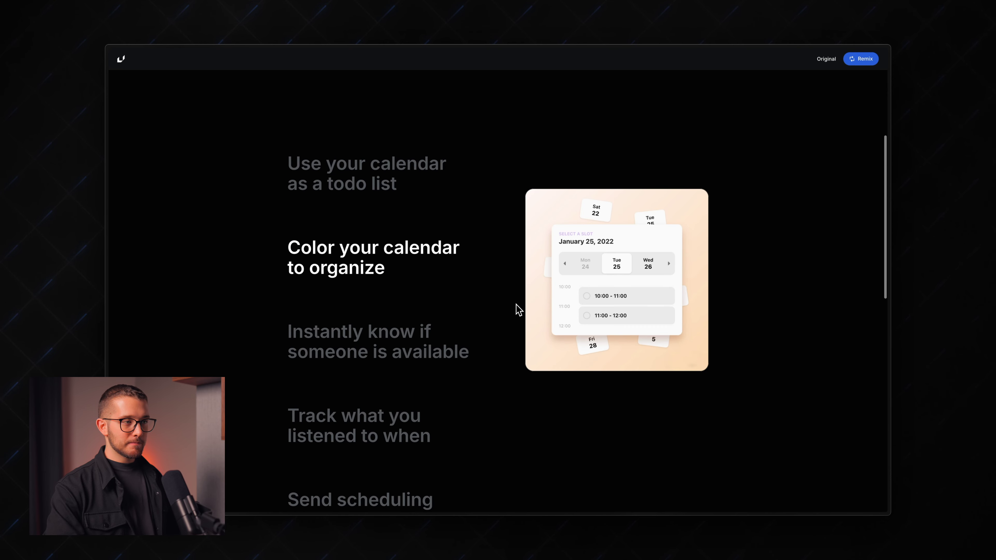
{"action": "scroll", "coordinate": [519, 310], "scroll_direction": "down", "scroll_amount": 3}
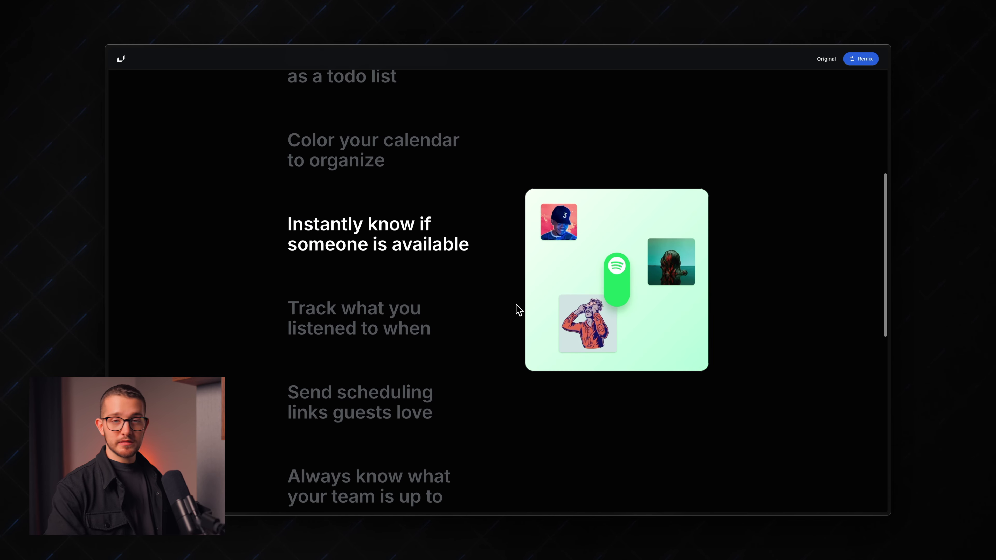
{"action": "scroll", "coordinate": [518, 310], "scroll_direction": "up", "scroll_amount": 2}
{"action": "key", "text": "super+Tab"}
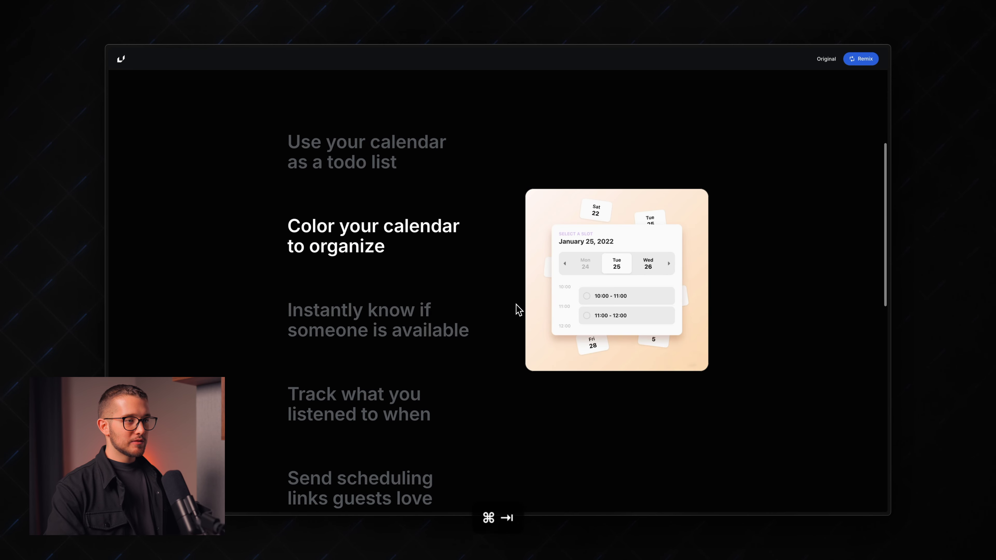
- Select all six overlapping image layers, 2 to 7, beside the Desktop breakpoint
{"action": "scroll", "coordinate": [518, 310], "scroll_direction": "down", "scroll_amount": 3}
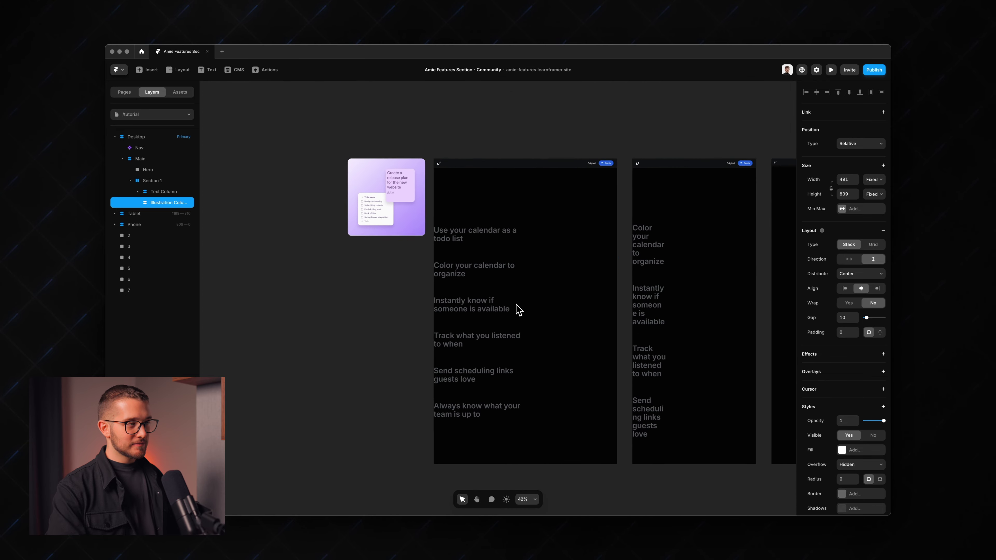
{"action": "scroll", "coordinate": [369, 207], "scroll_direction": "up", "scroll_amount": 5}
{"action": "left_click_drag", "start_coordinate": [319, 101], "coordinate": [417, 252]}
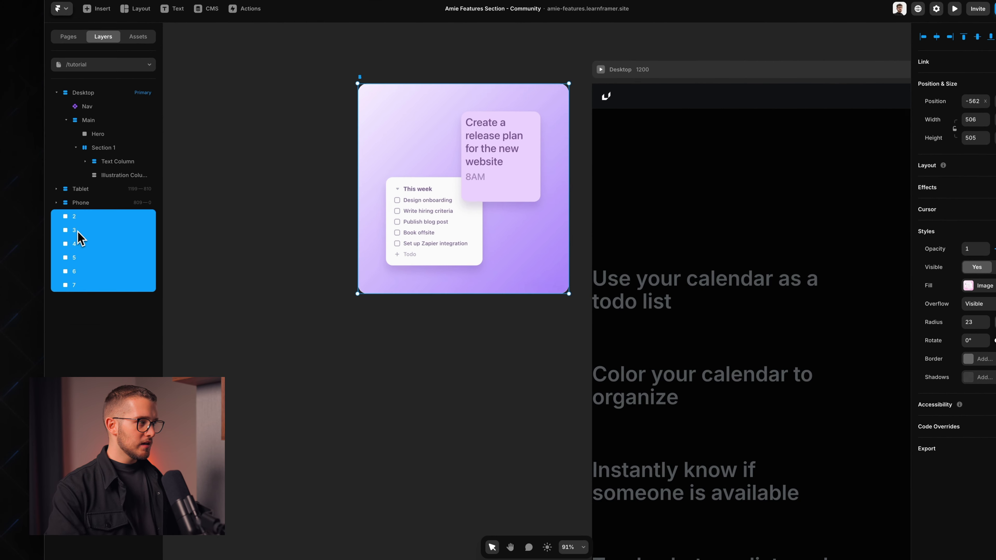
{"action": "left_click", "coordinate": [78, 260]}
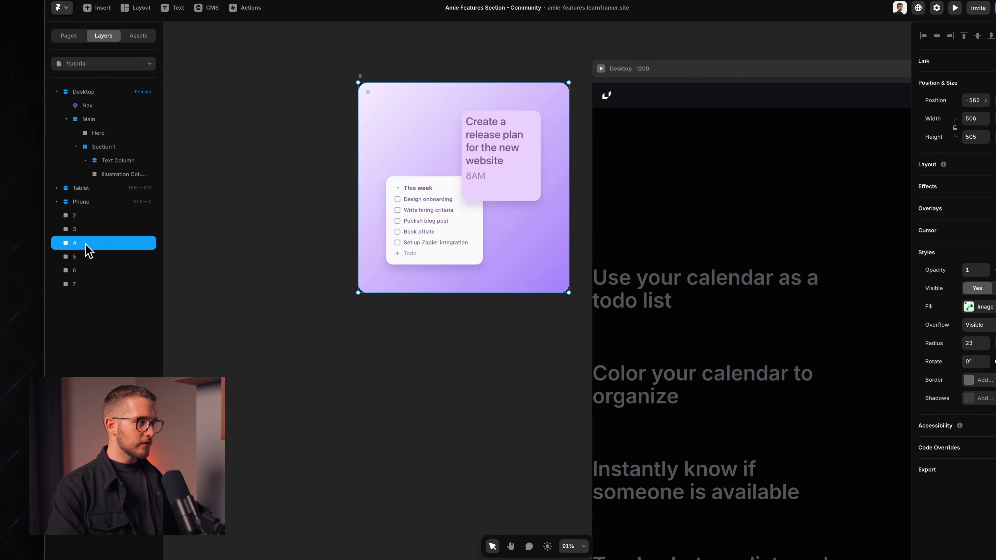
{"action": "left_click", "coordinate": [75, 300]}
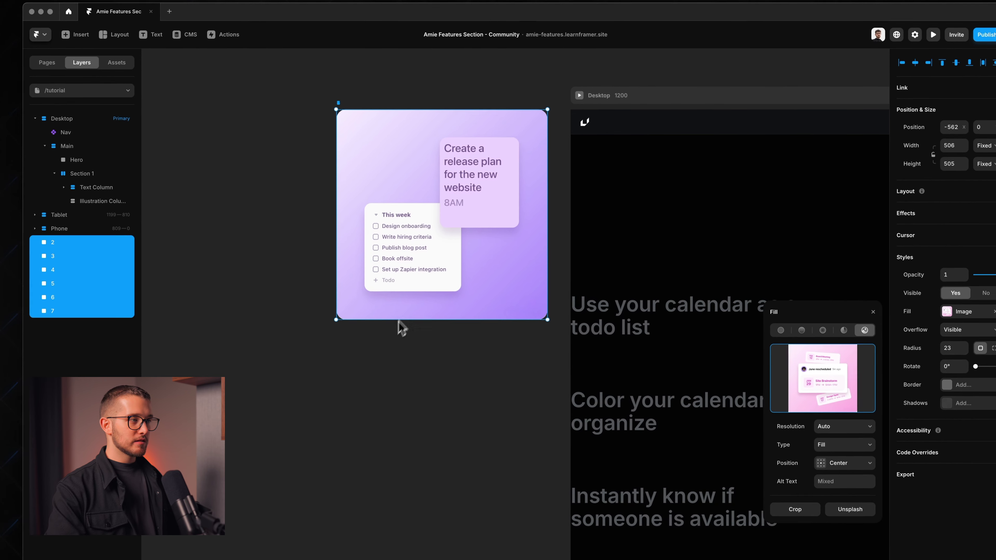
{"action": "left_click", "coordinate": [388, 351]}
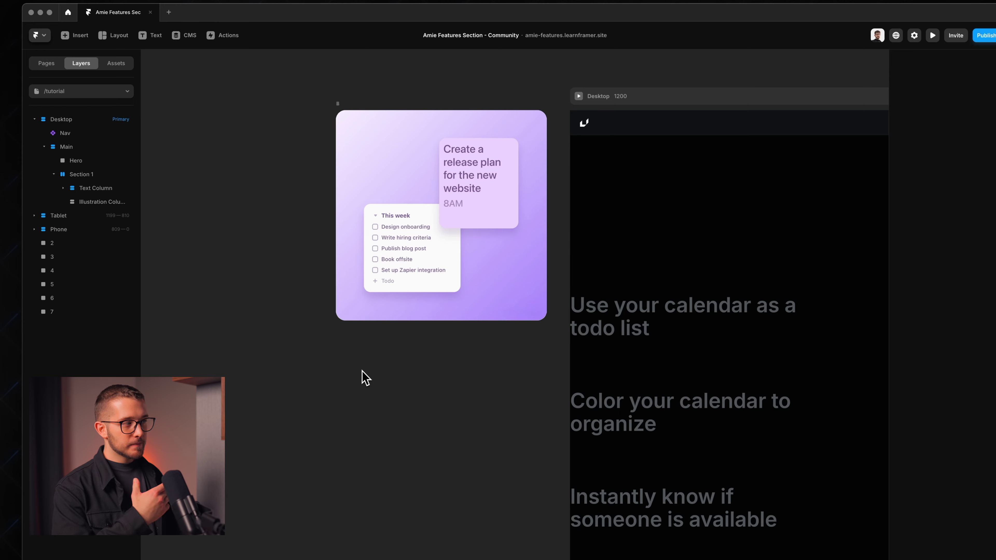
{"action": "left_click_drag", "start_coordinate": [365, 379], "coordinate": [458, 143]}
{"action": "scroll", "coordinate": [458, 142], "scroll_direction": "up", "scroll_amount": 2}
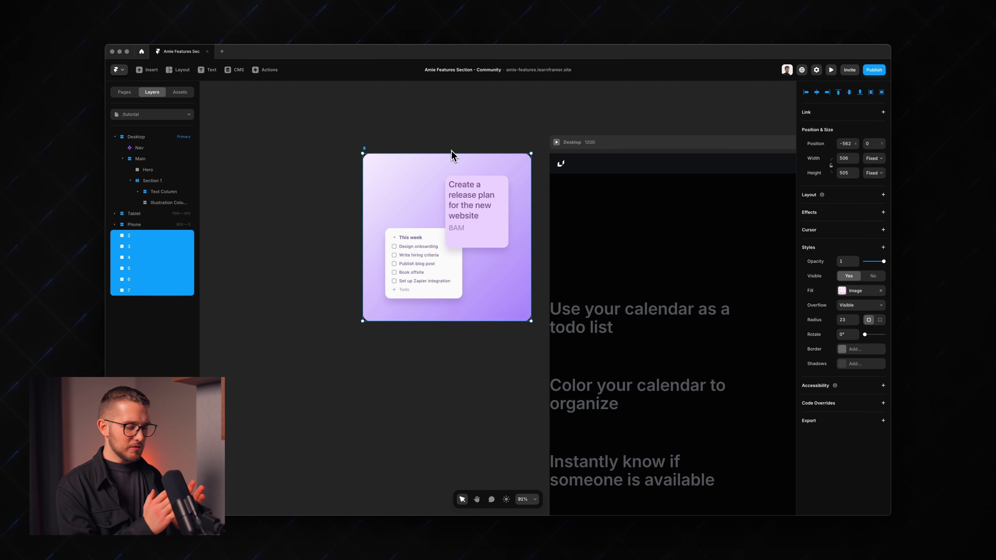
- Try wrapping the six images in a stack with its overflow set to Visible, and undo it
{"action": "key", "text": "super+alt+Return"}
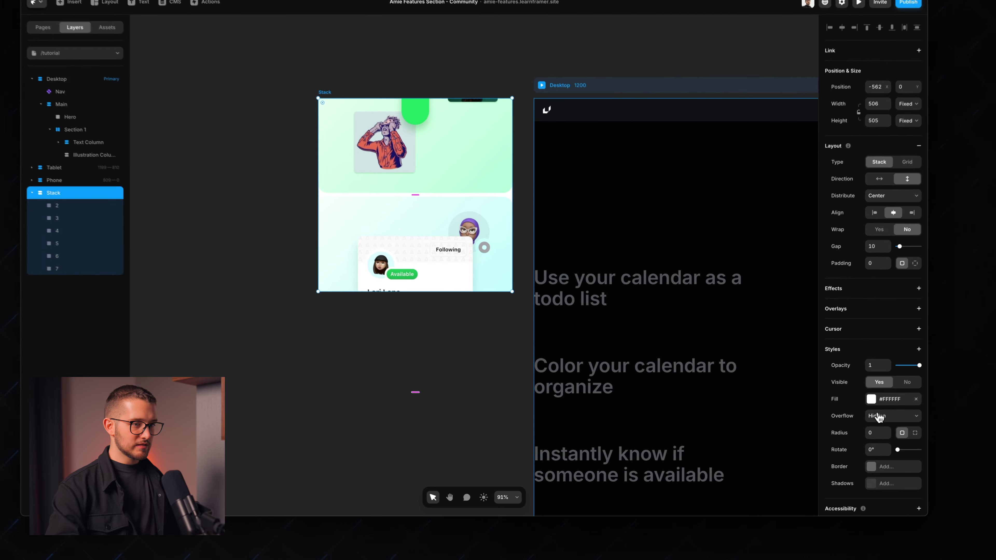
{"action": "left_click", "coordinate": [861, 429]}
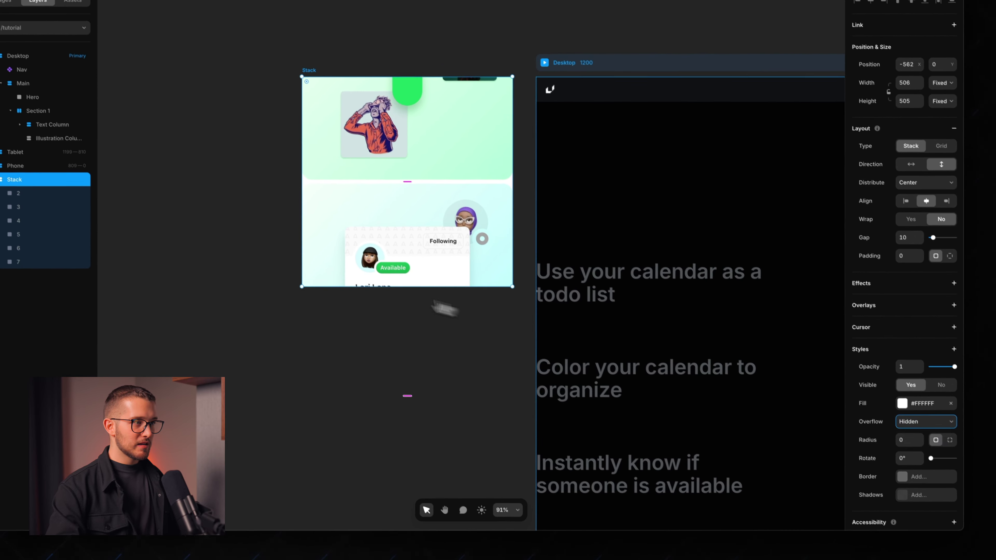
{"action": "left_click", "coordinate": [857, 421]}
{"action": "scroll", "coordinate": [311, 229], "scroll_direction": "down", "scroll_amount": 4}
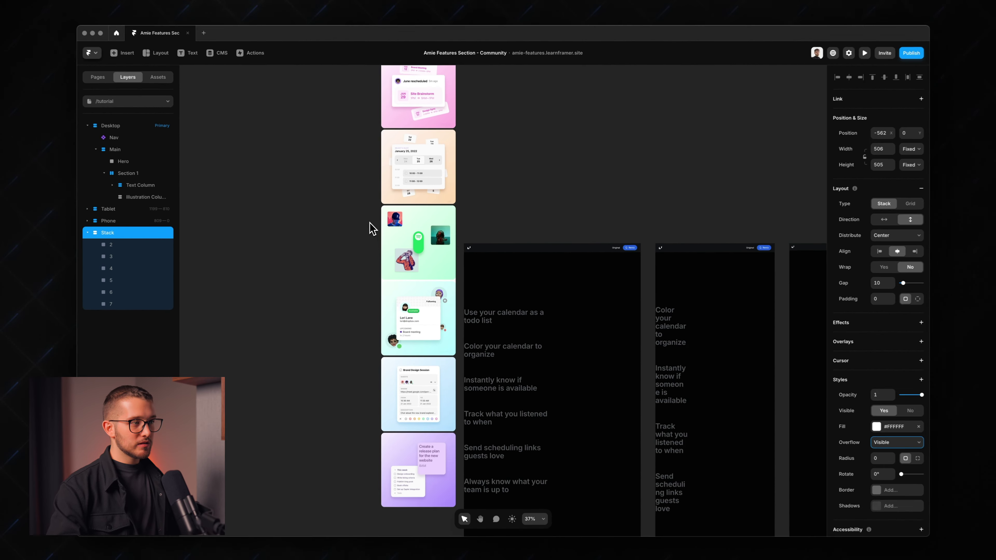
{"action": "key", "text": "super+z"}
{"action": "key", "text": "super+z"}
{"action": "key", "text": "super+z"}
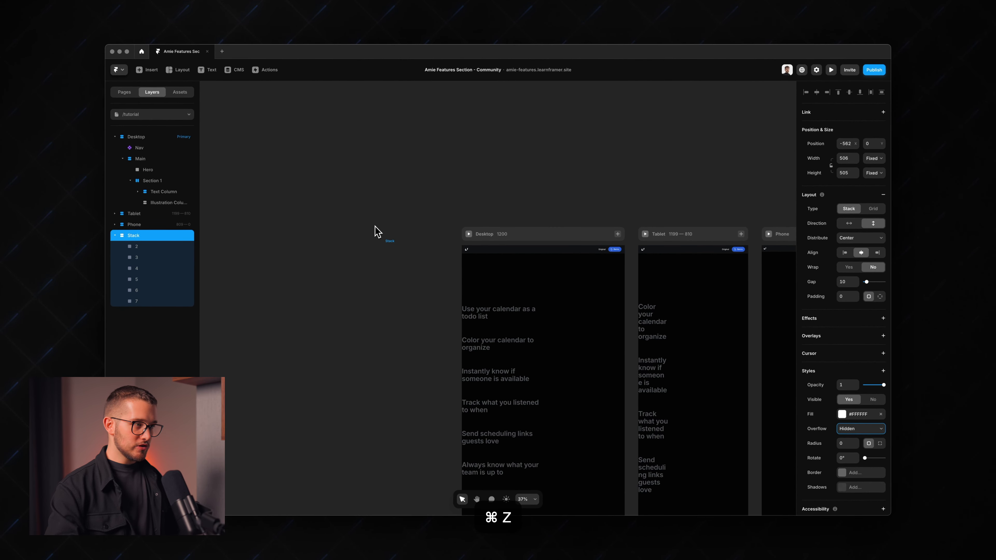
- Wrap the six selected image layers in a plain frame and name it Images
{"action": "scroll", "coordinate": [377, 231], "scroll_direction": "up", "scroll_amount": 5}
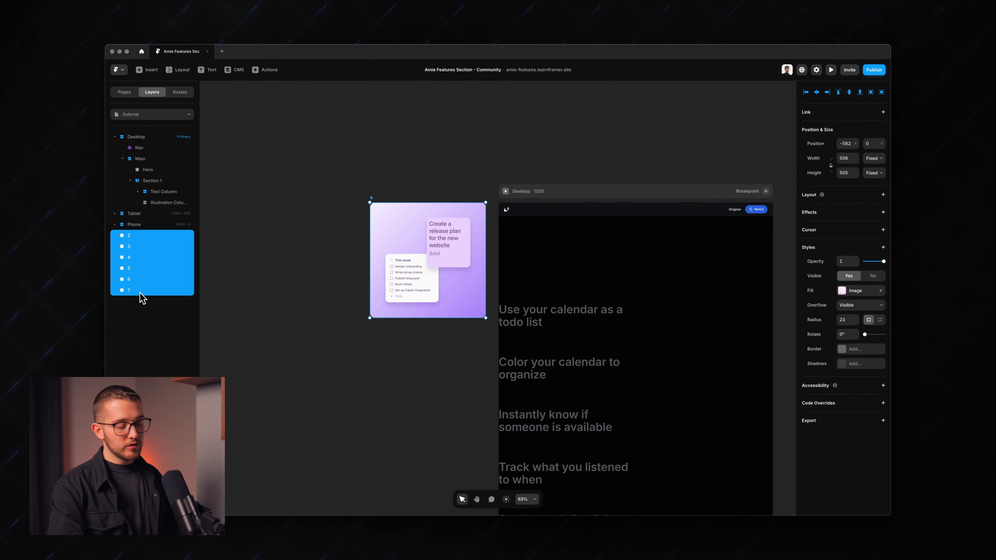
{"action": "key", "text": "super+Return"}
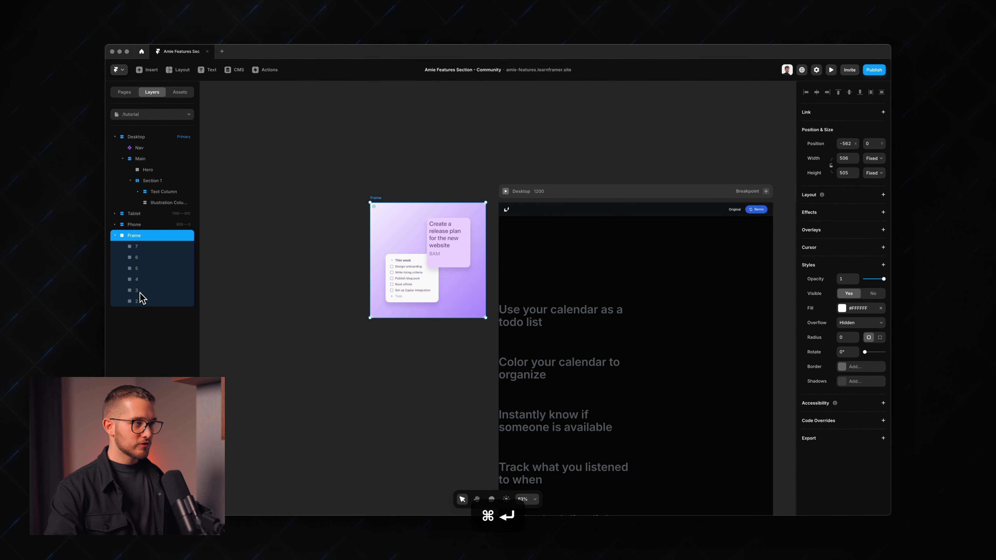
{"action": "scroll", "coordinate": [258, 249], "scroll_direction": "up", "scroll_amount": 5}
{"action": "scroll", "coordinate": [506, 190], "scroll_direction": "right", "scroll_amount": 3}
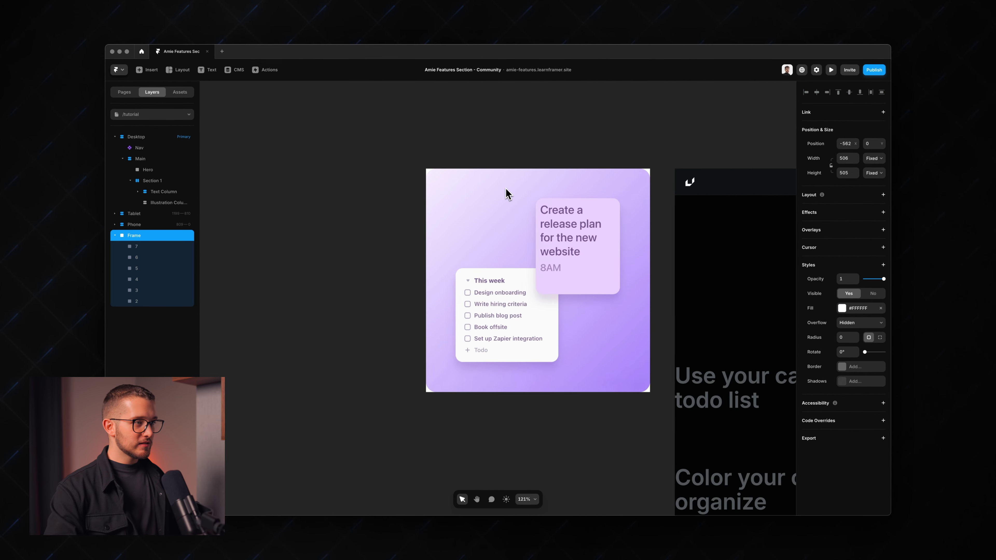
{"action": "right_click", "coordinate": [496, 195]}
{"action": "key", "text": "Escape"}
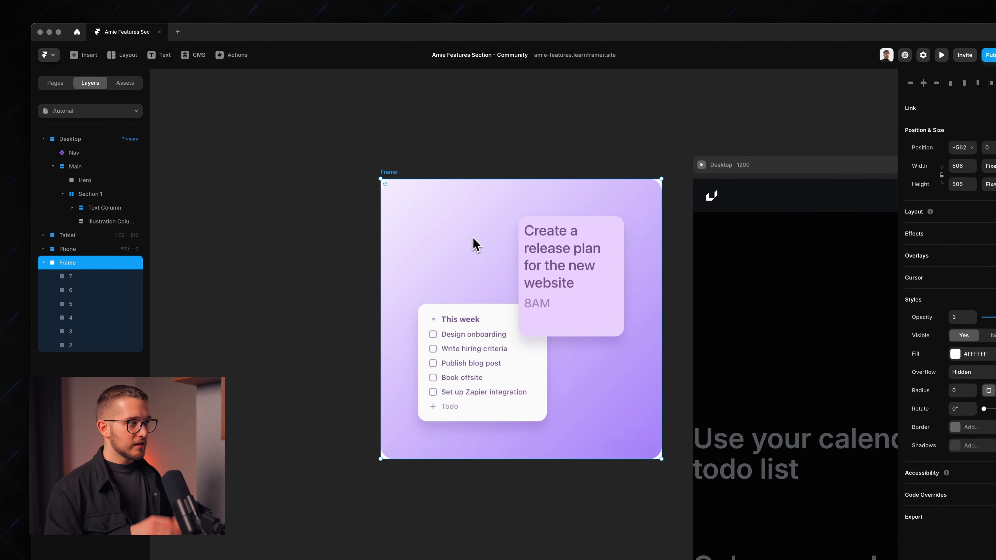
{"action": "double_click", "coordinate": [72, 263]}
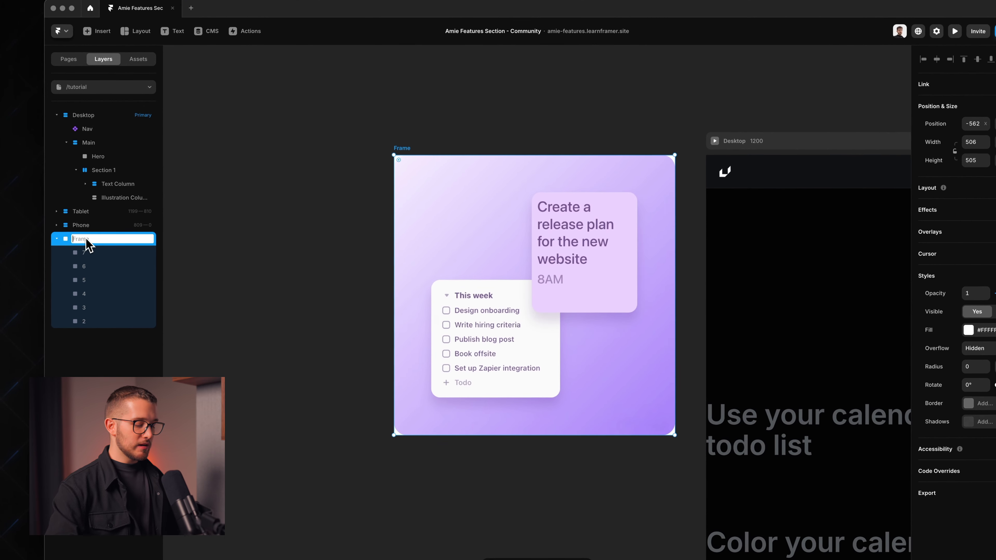
{"action": "type", "text": "Images"}
{"action": "key", "text": "Return"}
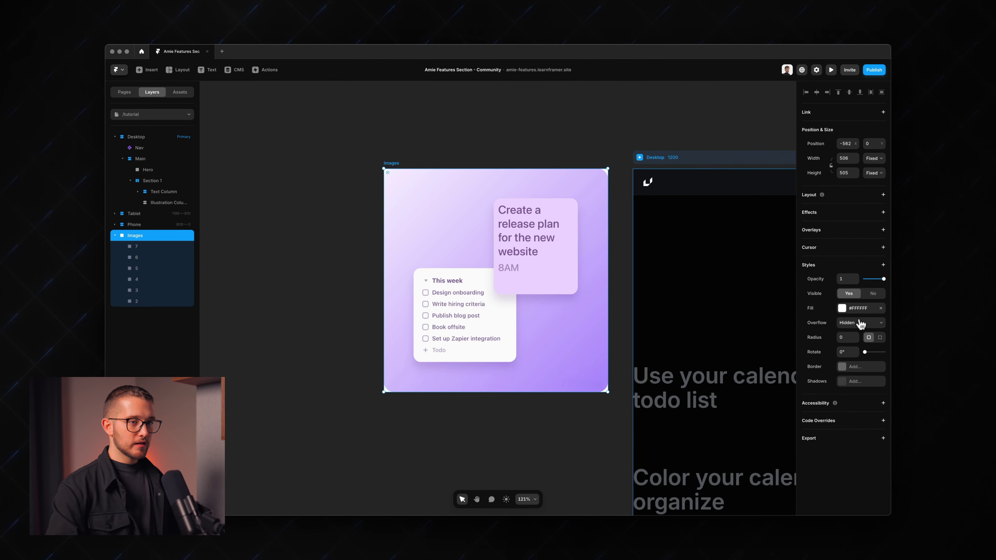
- Give the Images frame no fill and a radius of 23, and select image 7 inside it
{"action": "left_click", "coordinate": [846, 337]}
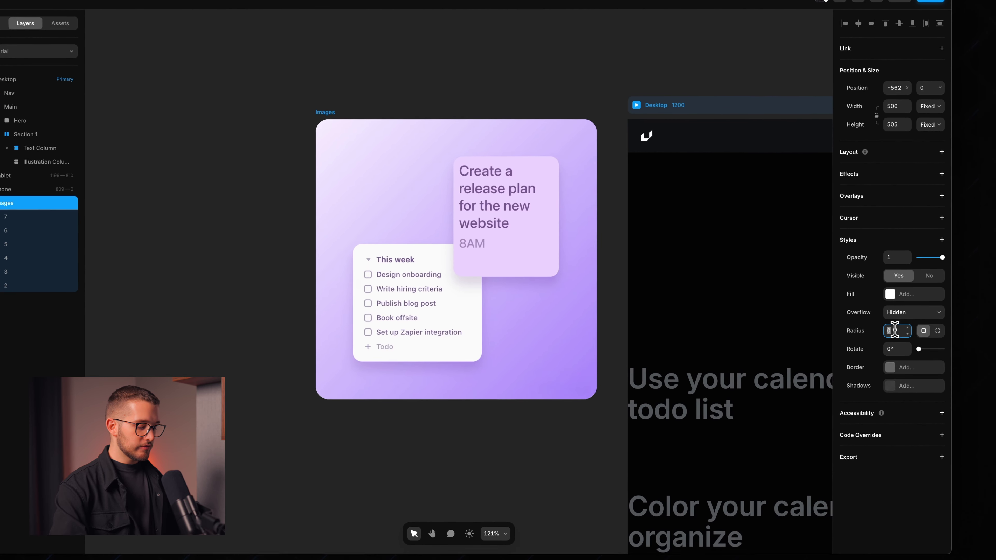
{"action": "type", "text": "23"}
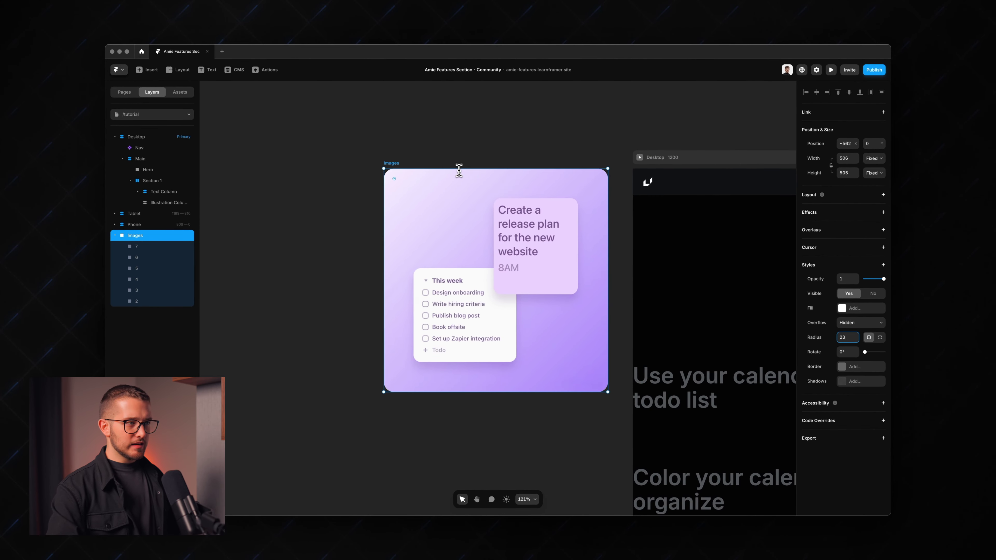
{"action": "double_click", "coordinate": [443, 258]}
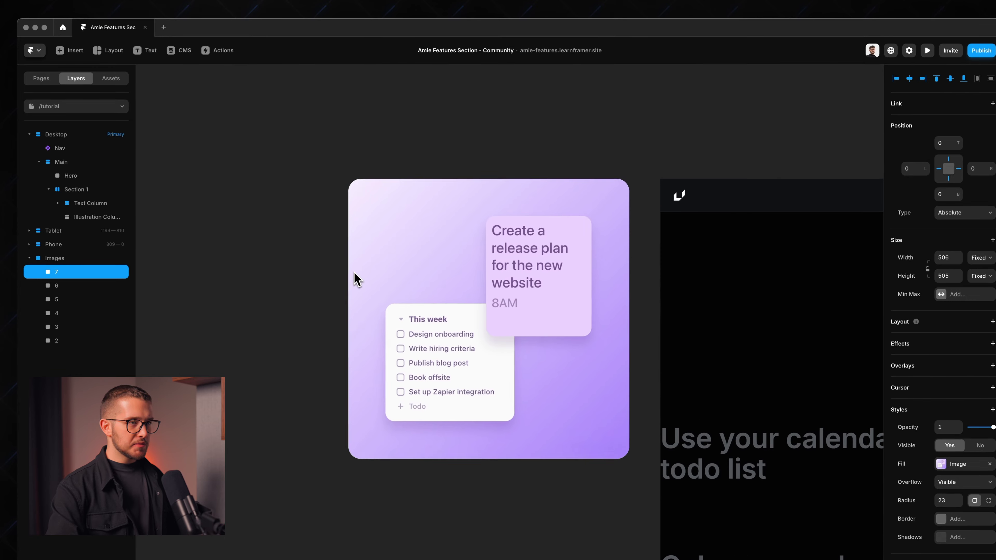
{"action": "scroll", "coordinate": [354, 272], "scroll_direction": "right", "scroll_amount": 2}
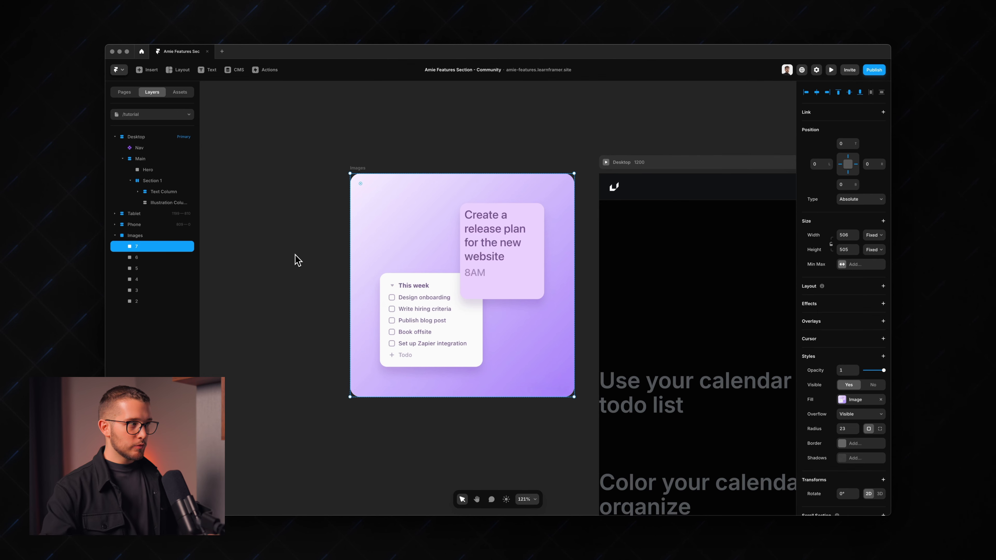
- Try resizing the Images frame from its lower-left corner, and undo the resizing
{"action": "left_click", "coordinate": [141, 236]}
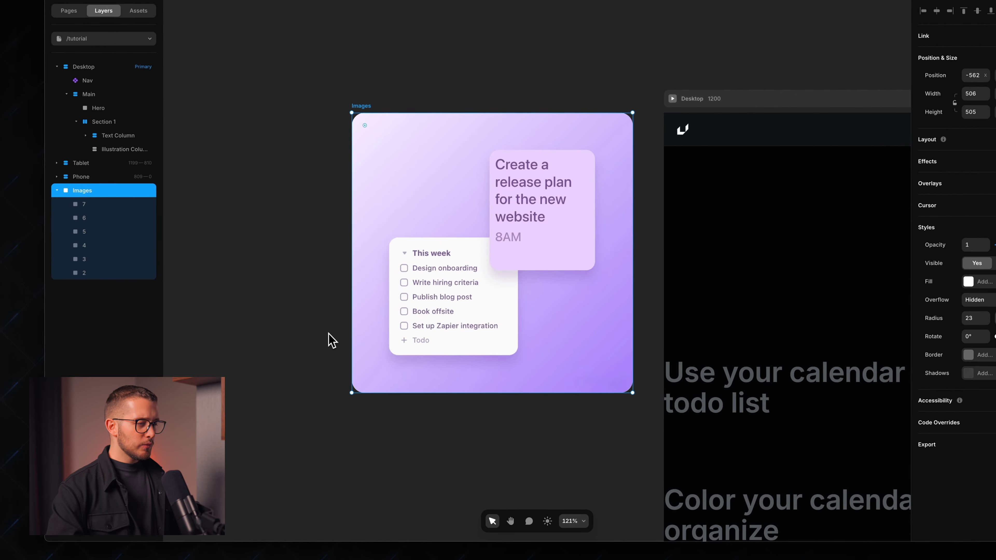
{"action": "left_click_drag", "start_coordinate": [353, 393], "coordinate": [268, 439]}
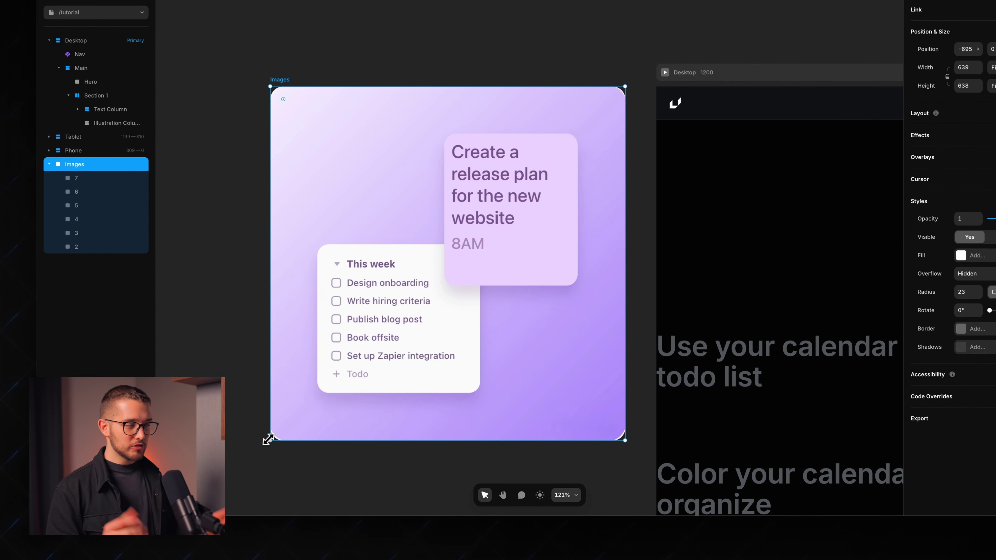
{"action": "left_click_drag", "start_coordinate": [268, 440], "coordinate": [336, 389]}
{"action": "key", "text": "super+z"}
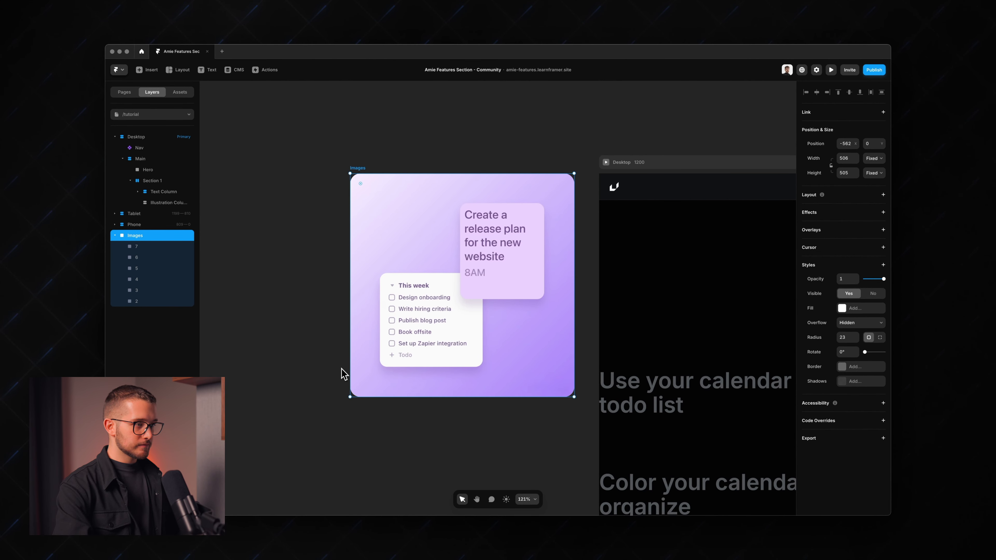
- Turn the Images frame into a component named Images and rename its primary variant as 1
{"action": "key", "text": "super+alt+k"}
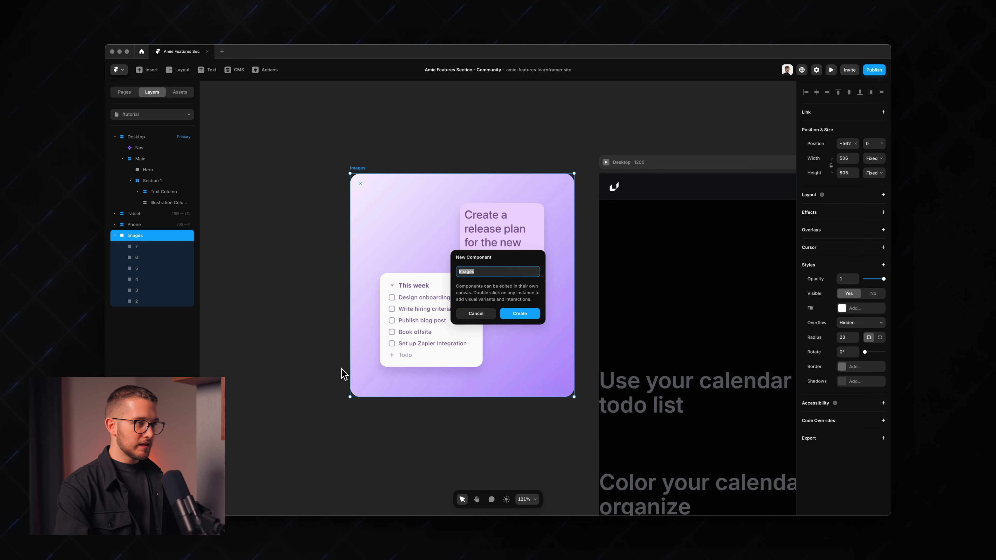
{"action": "key", "text": "Return"}
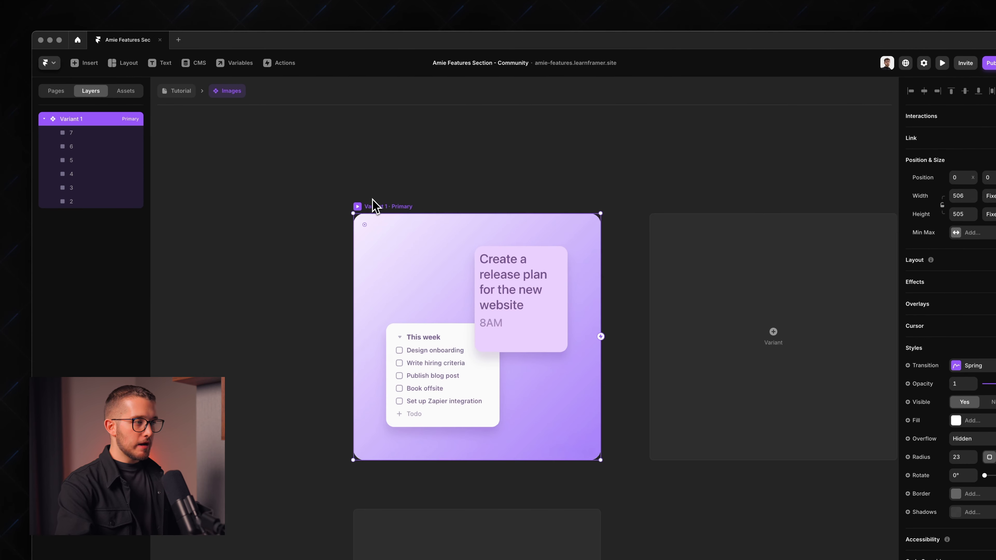
{"action": "key", "text": "super+r"}
{"action": "type", "text": "1"}
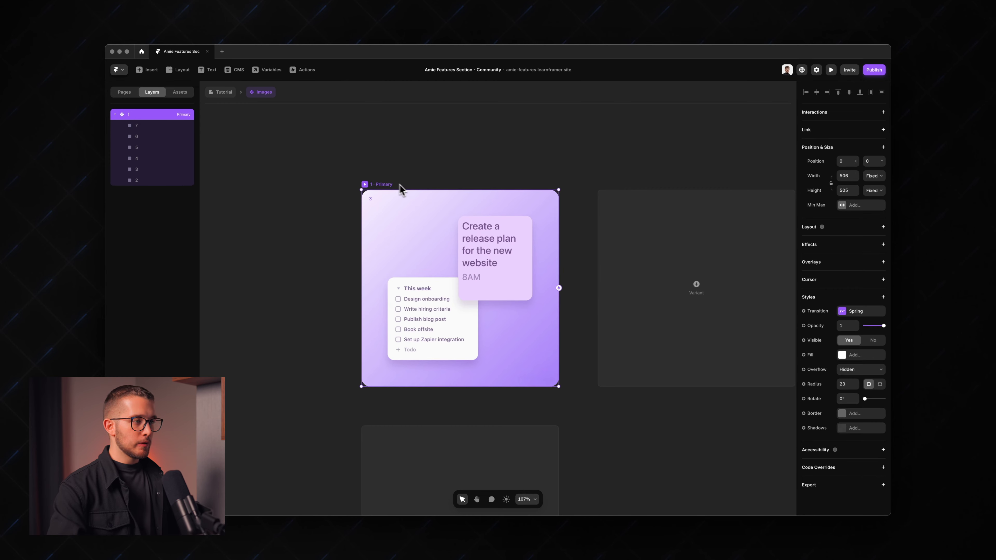
- Check the reference page's empty starting card, and make all six image layers, 2 to 7, invisible in variant 1
{"action": "left_click", "coordinate": [137, 125]}
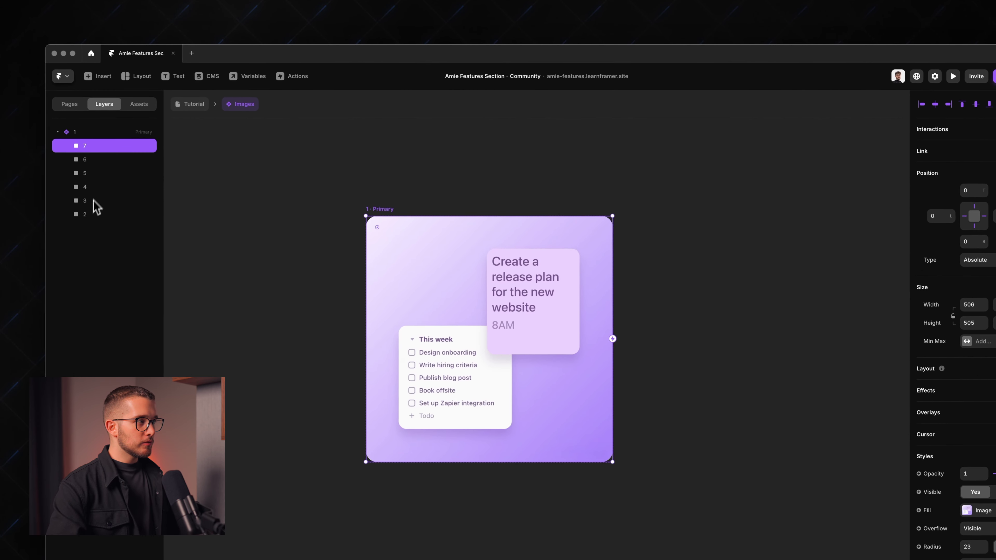
{"action": "left_click", "coordinate": [96, 214], "text": "shift"}
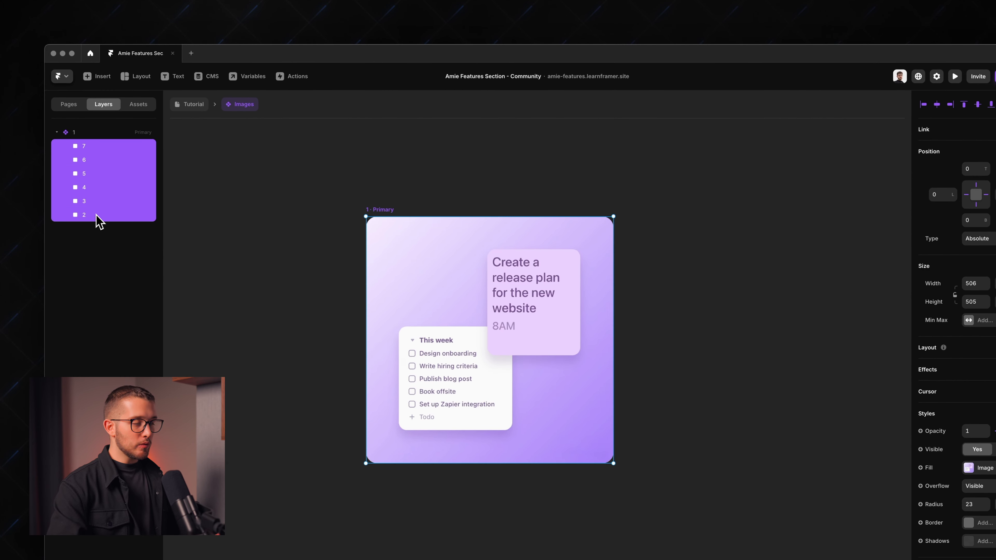
{"action": "key", "text": "super+Tab"}
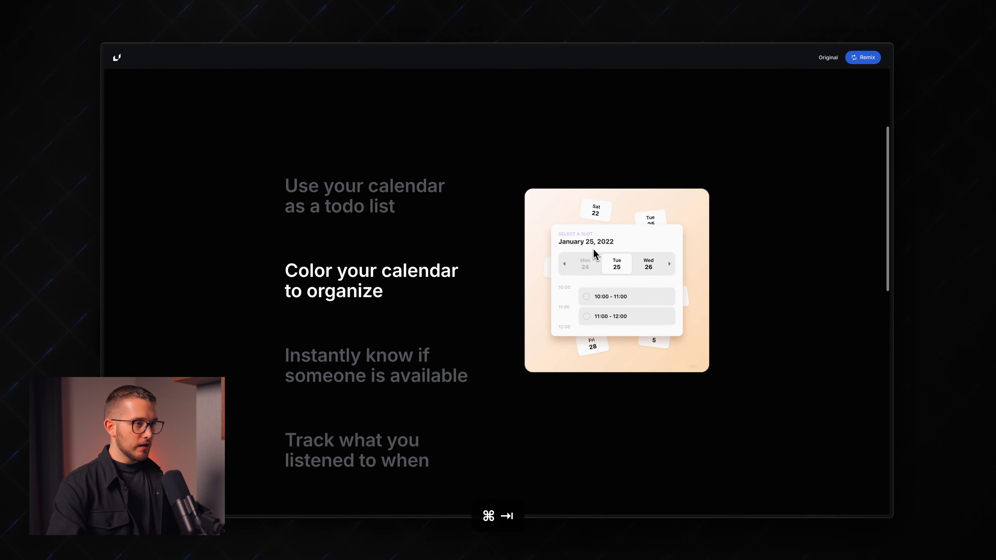
{"action": "scroll", "coordinate": [596, 255], "scroll_direction": "down", "scroll_amount": 3}
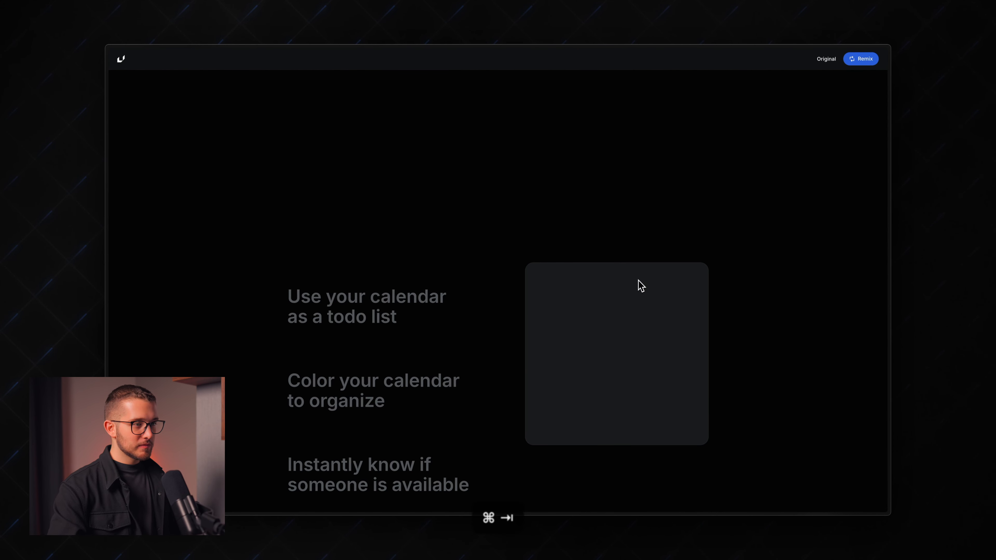
{"action": "key", "text": "super+Tab"}
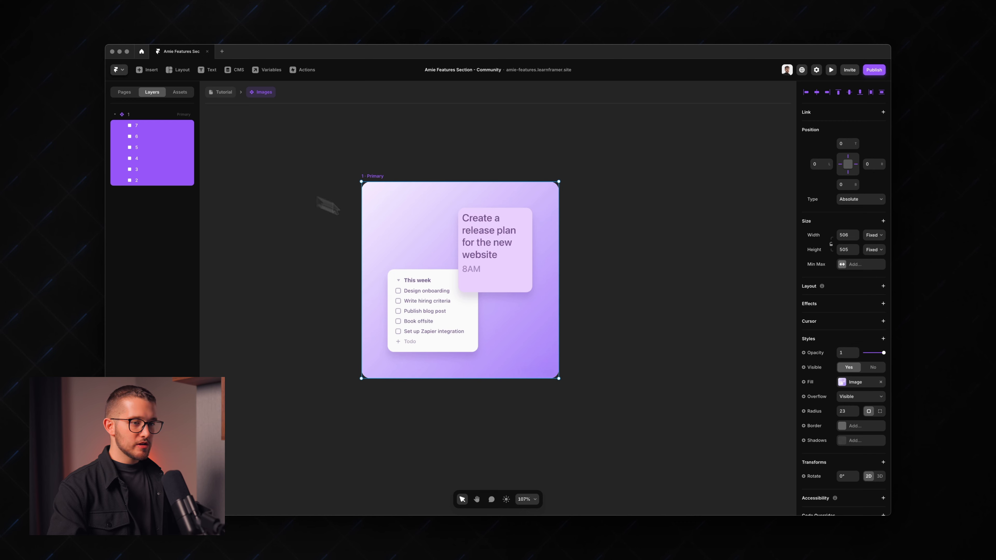
{"action": "scroll", "coordinate": [827, 434], "scroll_direction": "down", "scroll_amount": 2}
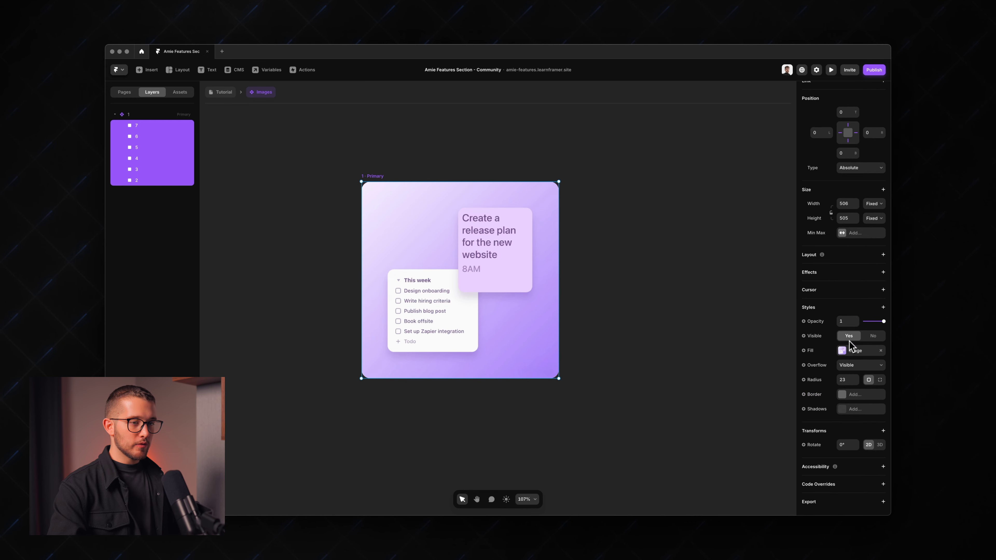
{"action": "left_click", "coordinate": [874, 337]}
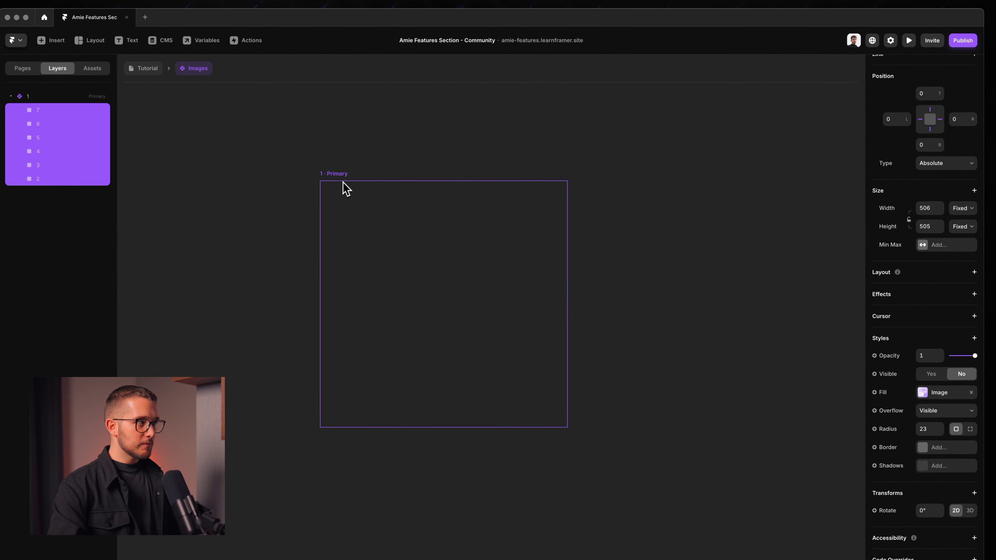
- Fill primary variant 1 with the colour style 4
{"action": "left_click", "coordinate": [345, 179]}
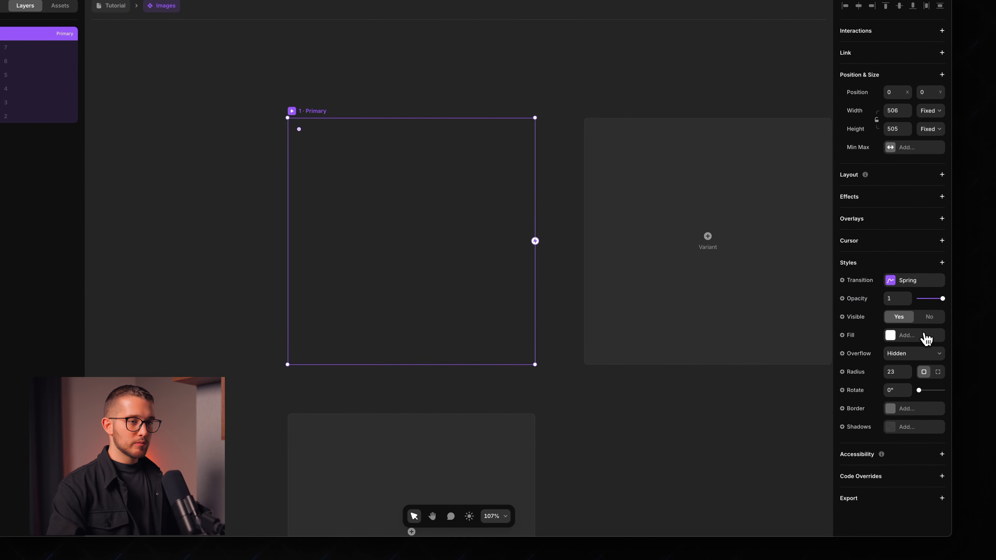
{"action": "left_click", "coordinate": [914, 341]}
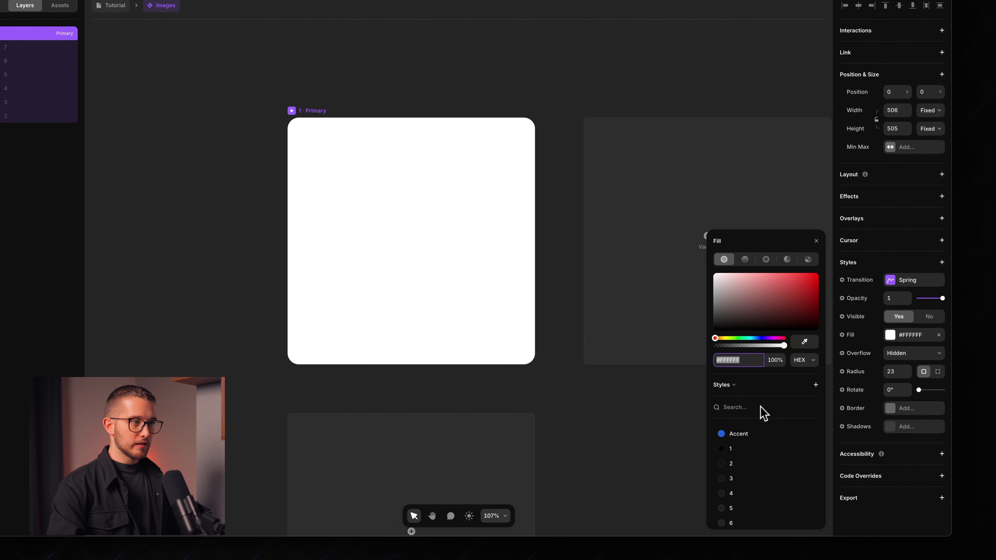
{"action": "scroll", "coordinate": [764, 412], "scroll_direction": "down", "scroll_amount": 3}
{"action": "left_click", "coordinate": [752, 397]}
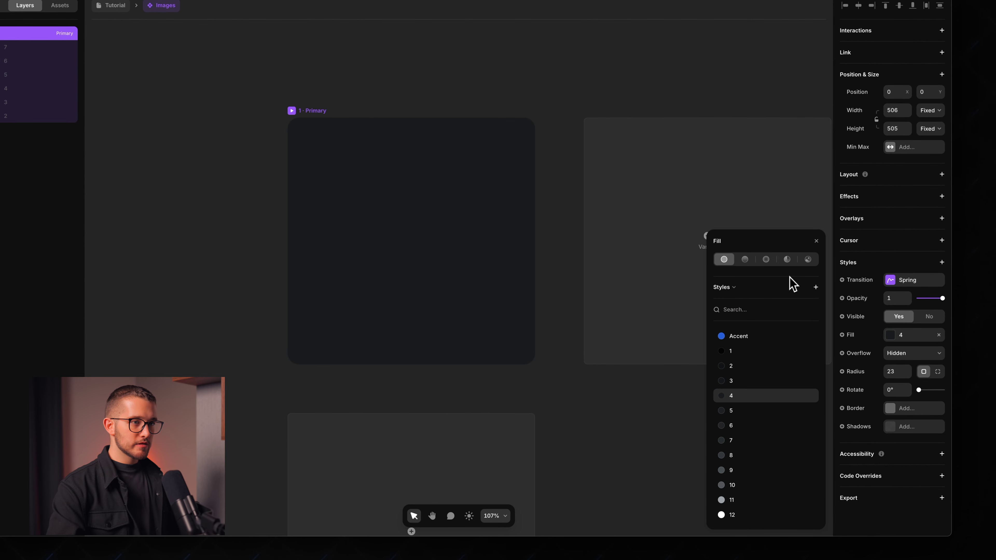
{"action": "left_click", "coordinate": [817, 242]}
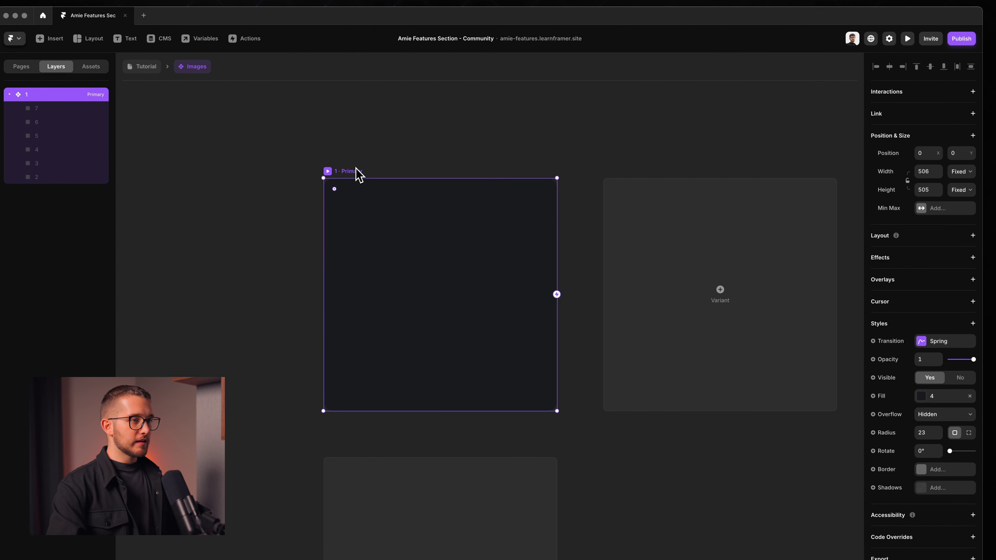
- Add a second variant to the Images component, name it 2 and remove its fill
{"action": "left_click", "coordinate": [668, 254]}
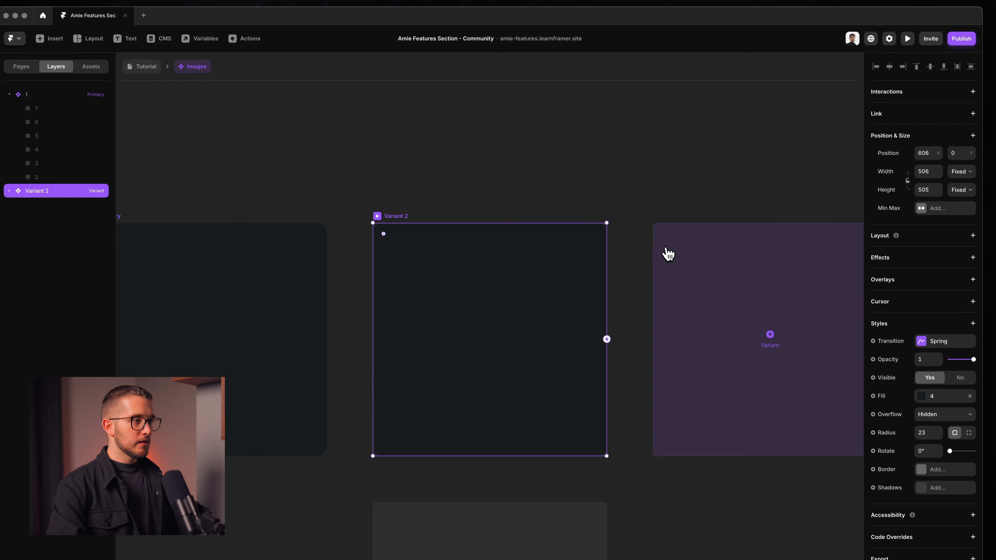
{"action": "key", "text": "super+r"}
{"action": "type", "text": "2"}
{"action": "key", "text": "Return"}
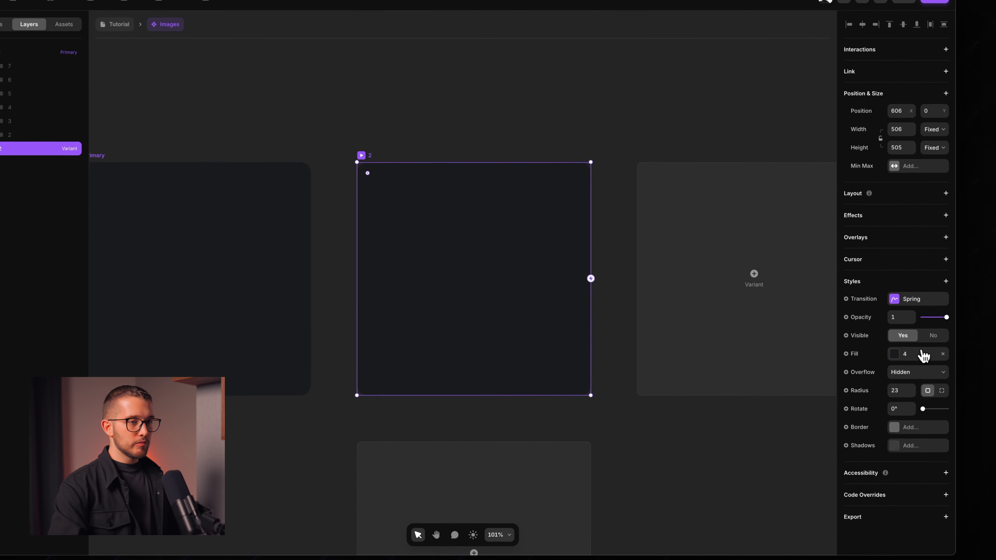
{"action": "left_click", "coordinate": [943, 353]}
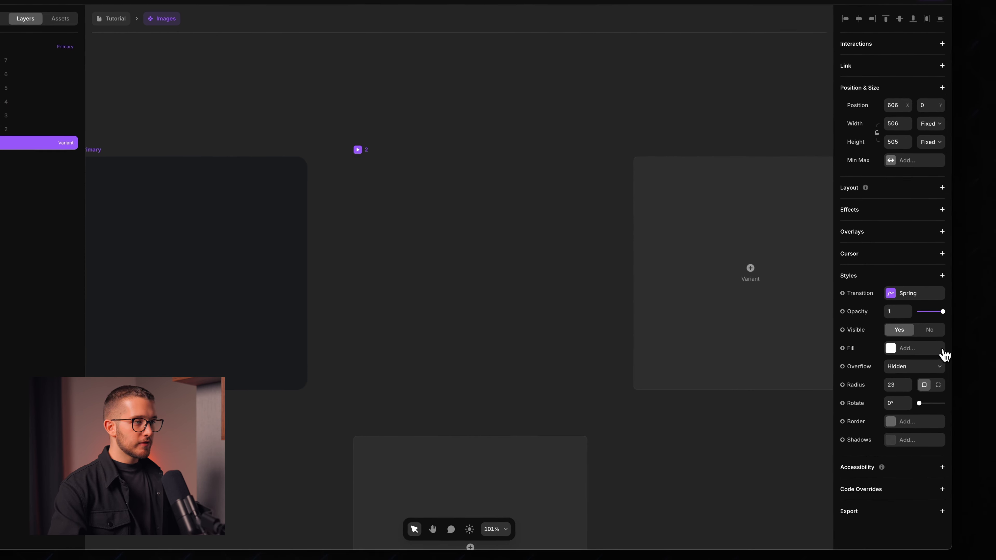
- Make image layer 2 visible inside variant 2
{"action": "left_click", "coordinate": [56, 195]}
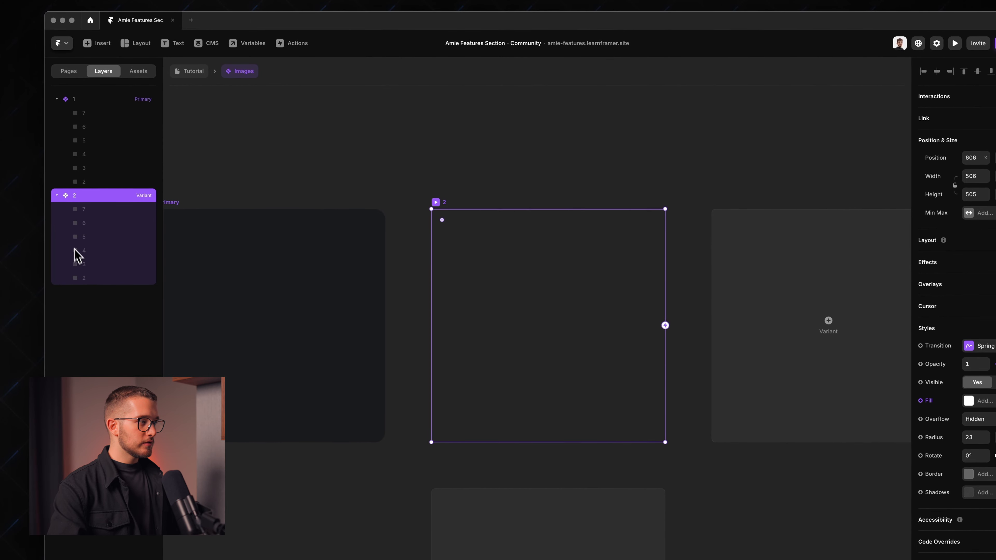
{"action": "left_click", "coordinate": [93, 278]}
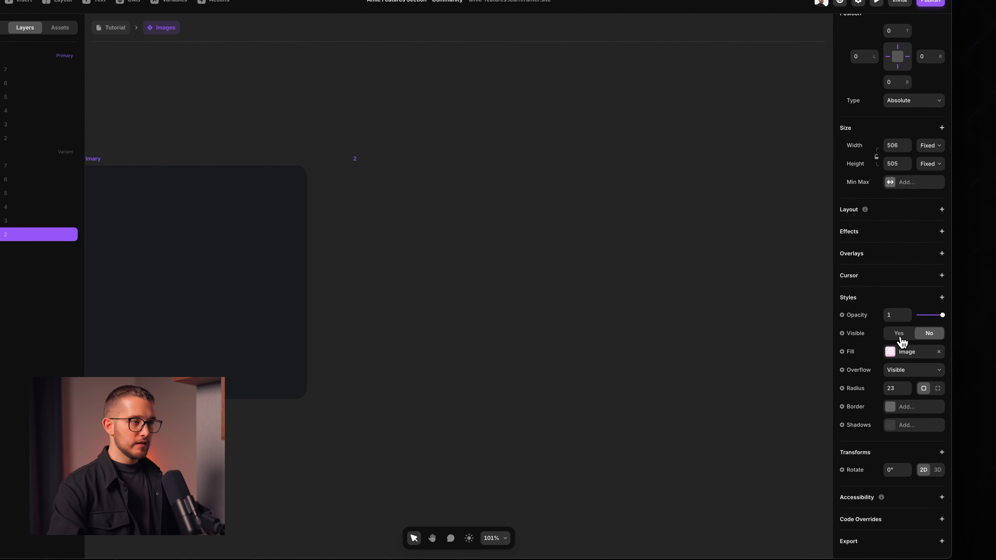
{"action": "left_click", "coordinate": [899, 334]}
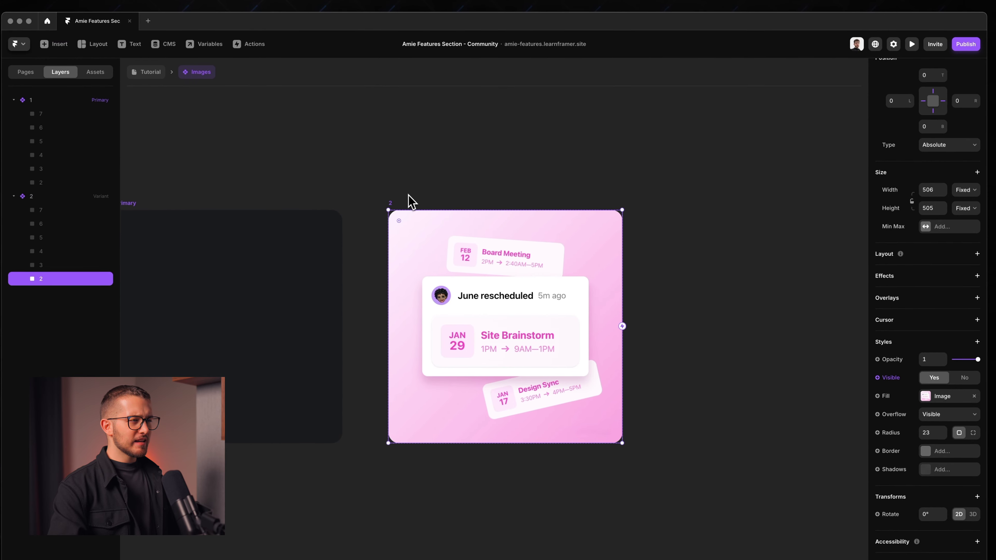
- Add a third variant based on variant 2, with image layer 2 hidden and image layer 3 visible
{"action": "left_click", "coordinate": [358, 159]}
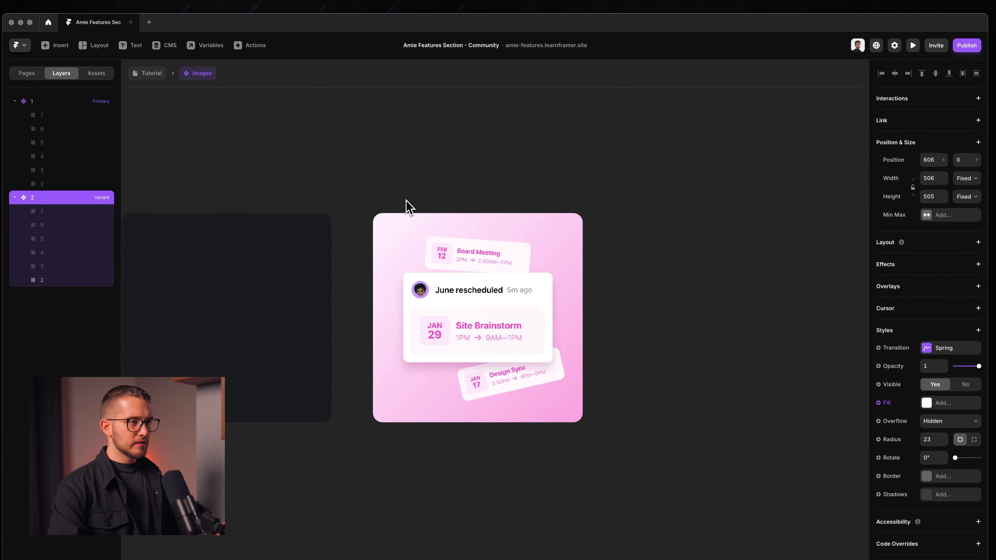
{"action": "left_click", "coordinate": [638, 300]}
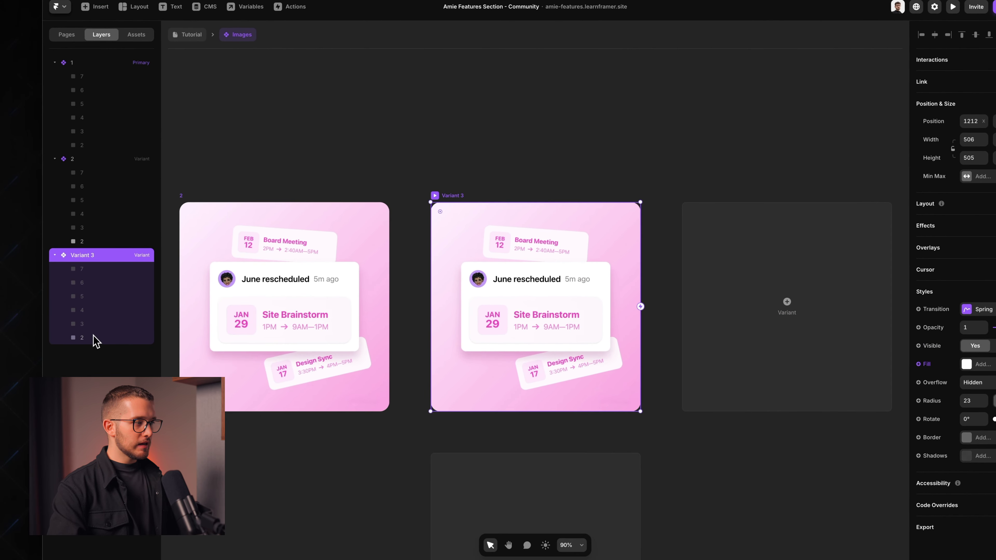
{"action": "left_click", "coordinate": [78, 355]}
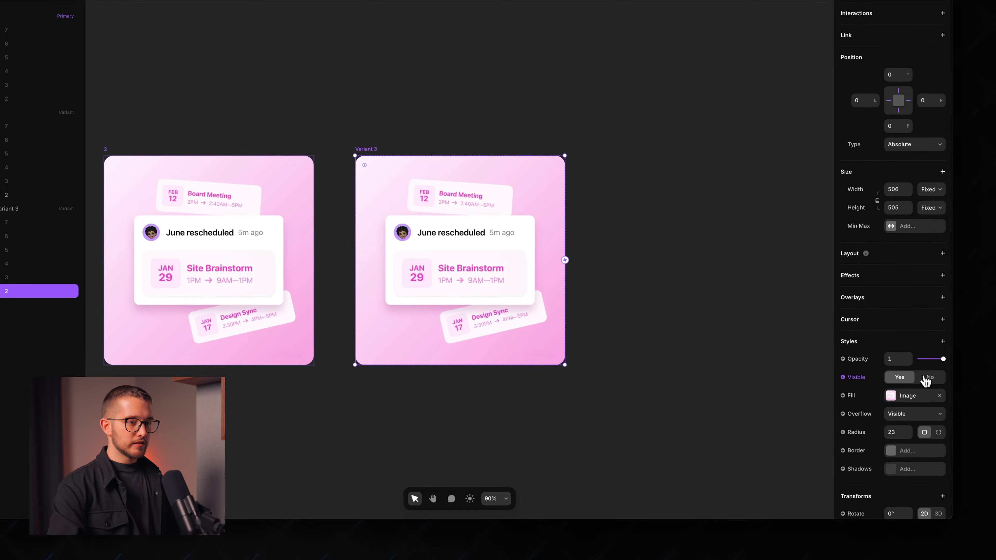
{"action": "left_click", "coordinate": [930, 378]}
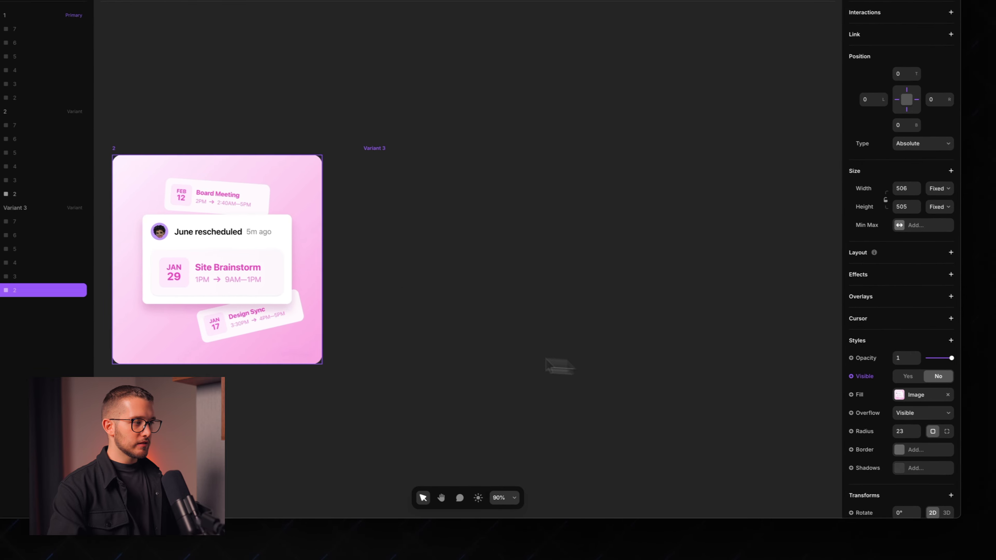
{"action": "left_click", "coordinate": [39, 277]}
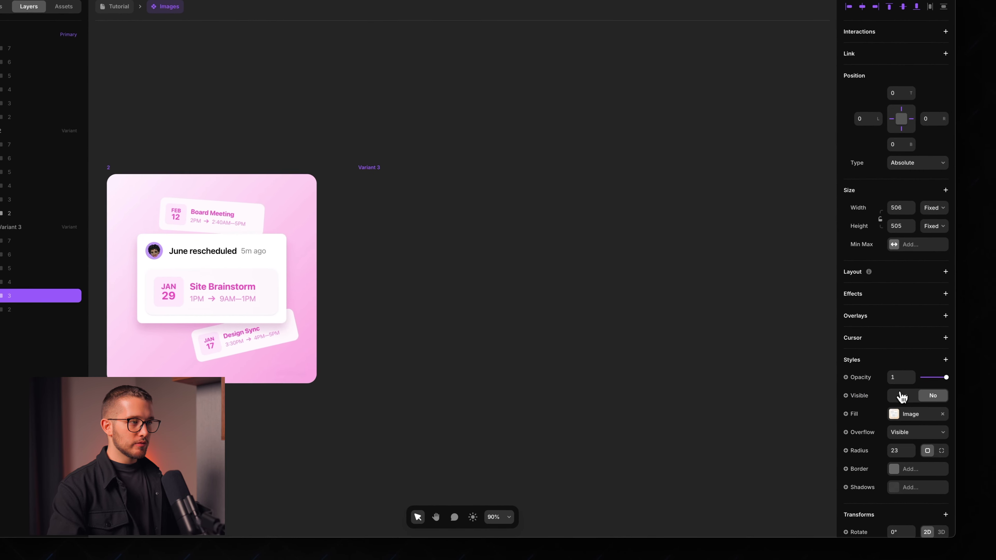
{"action": "left_click", "coordinate": [930, 398]}
- Rename the third variant as 3, add a fourth variant based on it and open its name for editing
{"action": "left_click", "coordinate": [395, 173]}
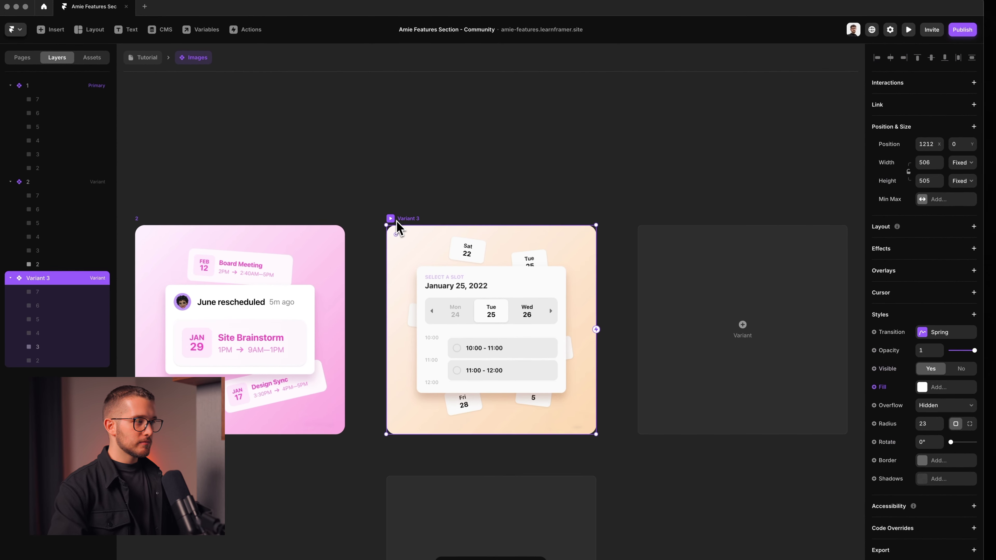
{"action": "key", "text": "super+r"}
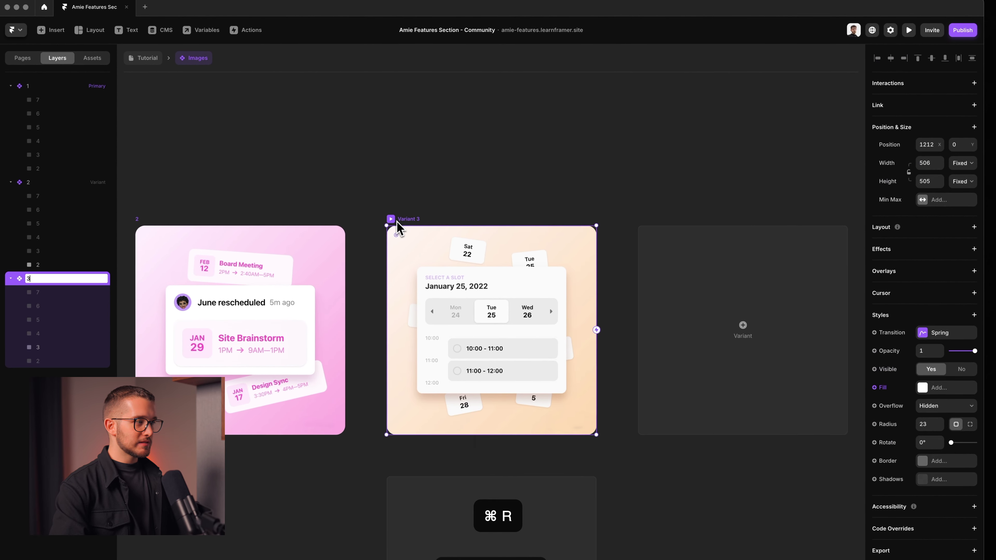
{"action": "type", "text": "3"}
{"action": "key", "text": "Return"}
{"action": "left_click", "coordinate": [716, 303]}
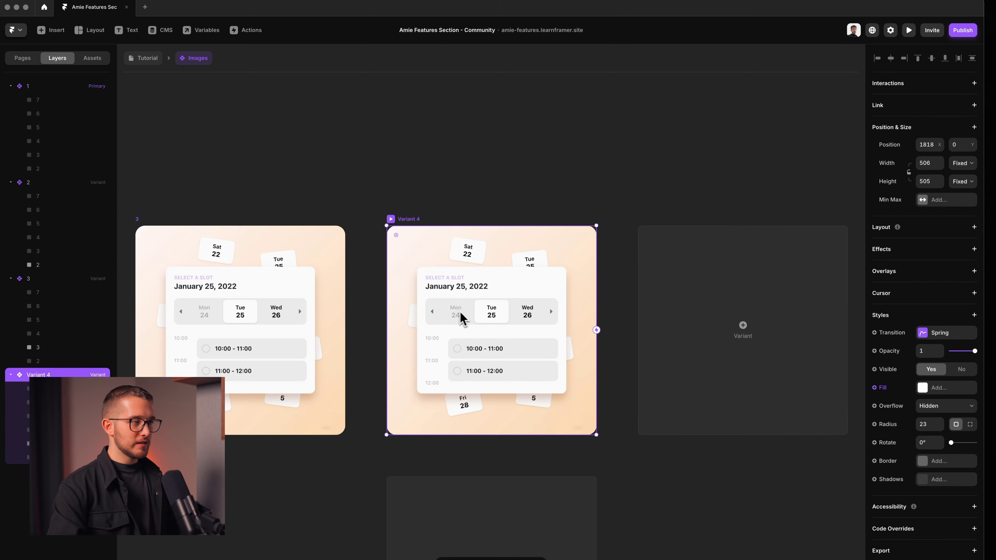
{"action": "key", "text": "super+r"}
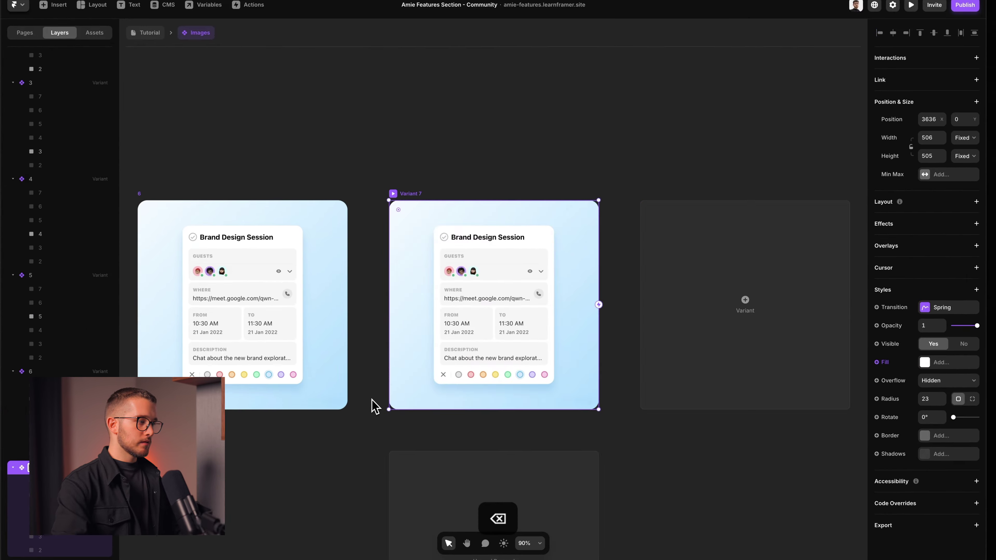
{"action": "scroll", "coordinate": [632, 404], "scroll_direction": "down", "scroll_amount": 5}
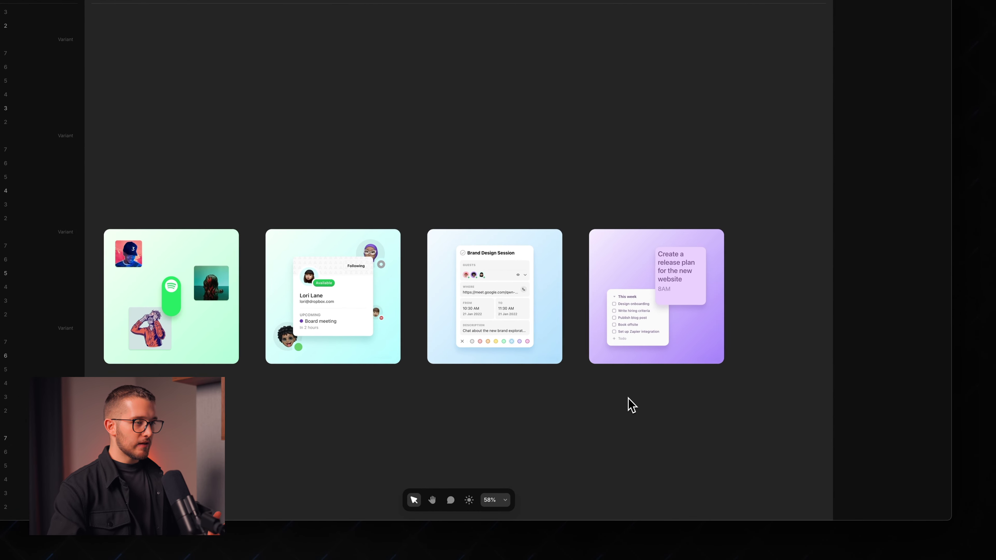
{"action": "scroll", "coordinate": [632, 405], "scroll_direction": "up", "scroll_amount": 2}
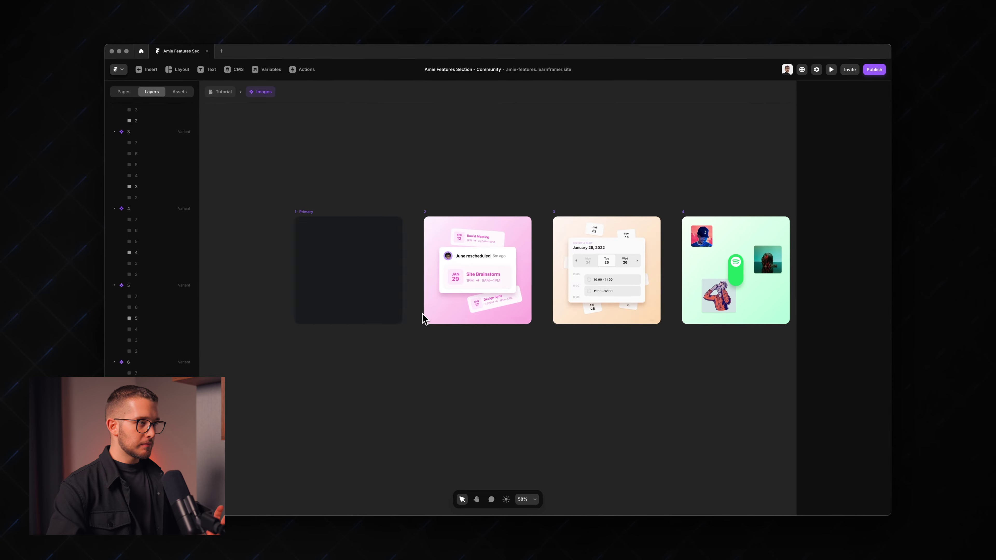
{"action": "scroll", "coordinate": [368, 301], "scroll_direction": "up", "scroll_amount": 2}
{"action": "scroll", "coordinate": [368, 301], "scroll_direction": "right", "scroll_amount": 10}
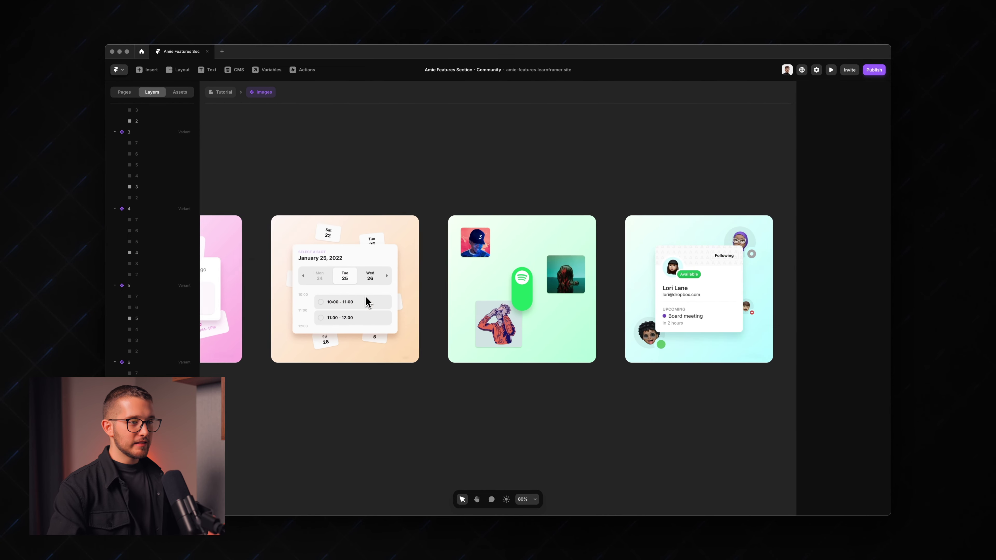
- Look over the seven variants of the Images component and return to the tutorial page
{"action": "scroll", "coordinate": [351, 295], "scroll_direction": "right", "scroll_amount": 8}
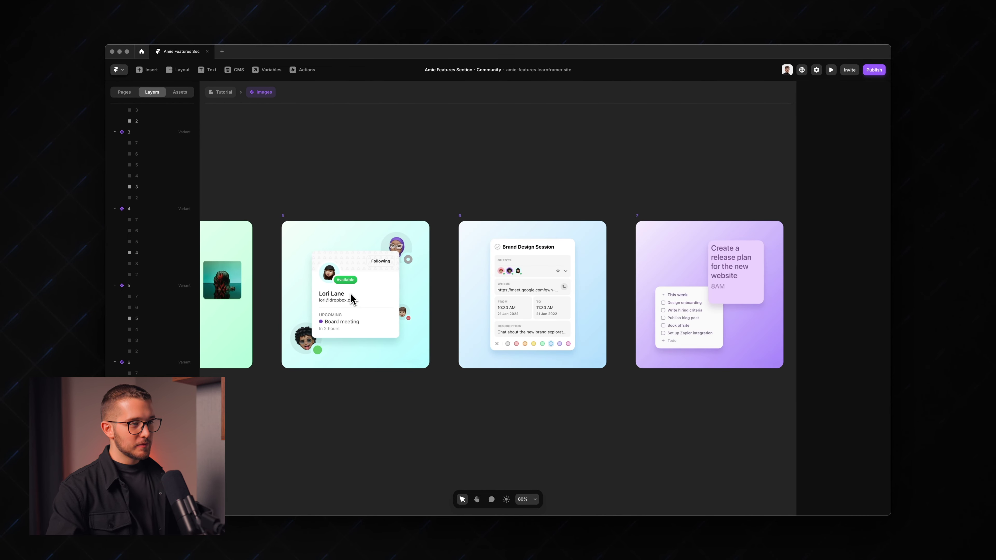
{"action": "scroll", "coordinate": [351, 295], "scroll_direction": "down", "scroll_amount": 4}
{"action": "scroll", "coordinate": [350, 296], "scroll_direction": "down", "scroll_amount": 2}
{"action": "scroll", "coordinate": [351, 296], "scroll_direction": "left", "scroll_amount": 8}
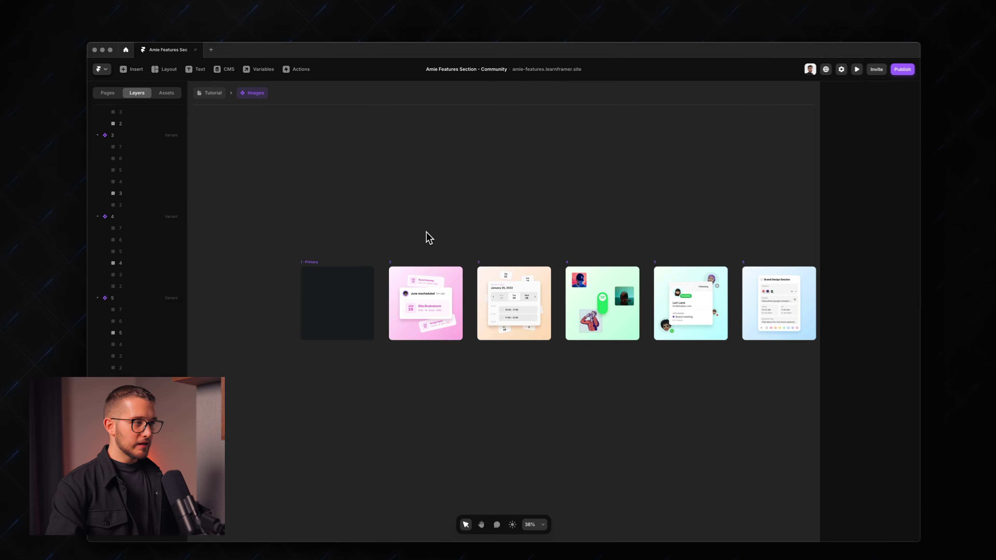
{"action": "left_click", "coordinate": [182, 95]}
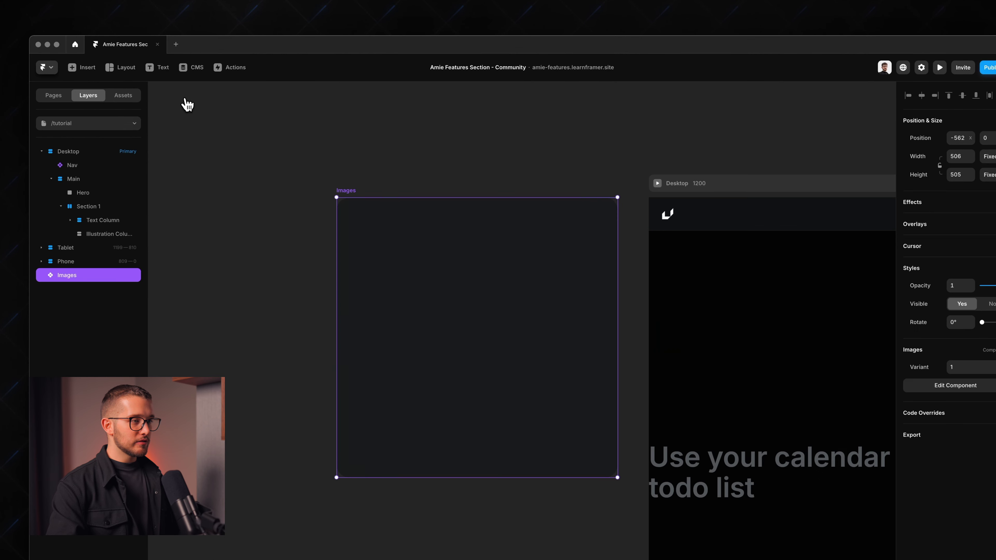
- Cut the Images component from the empty canvas and paste it into the desktop Illustration Column
{"action": "scroll", "coordinate": [447, 314], "scroll_direction": "down", "scroll_amount": 5}
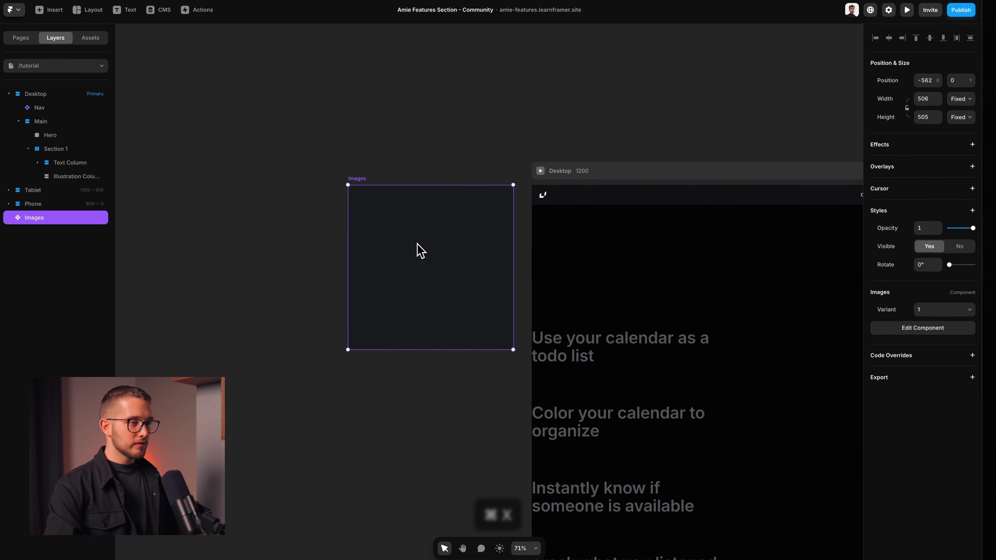
{"action": "key", "text": "super+x"}
{"action": "scroll", "coordinate": [416, 250], "scroll_direction": "right", "scroll_amount": 5}
{"action": "left_click", "coordinate": [531, 411]}
{"action": "scroll", "coordinate": [533, 412], "scroll_direction": "down", "scroll_amount": 5}
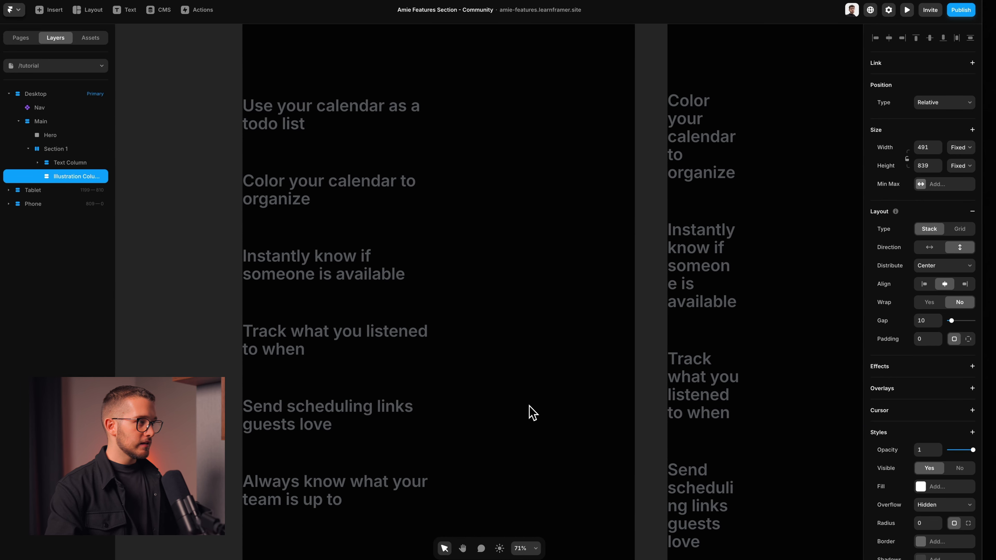
{"action": "scroll", "coordinate": [530, 411], "scroll_direction": "down", "scroll_amount": 2}
{"action": "scroll", "coordinate": [530, 411], "scroll_direction": "right", "scroll_amount": 2}
{"action": "key", "text": "super+v"}
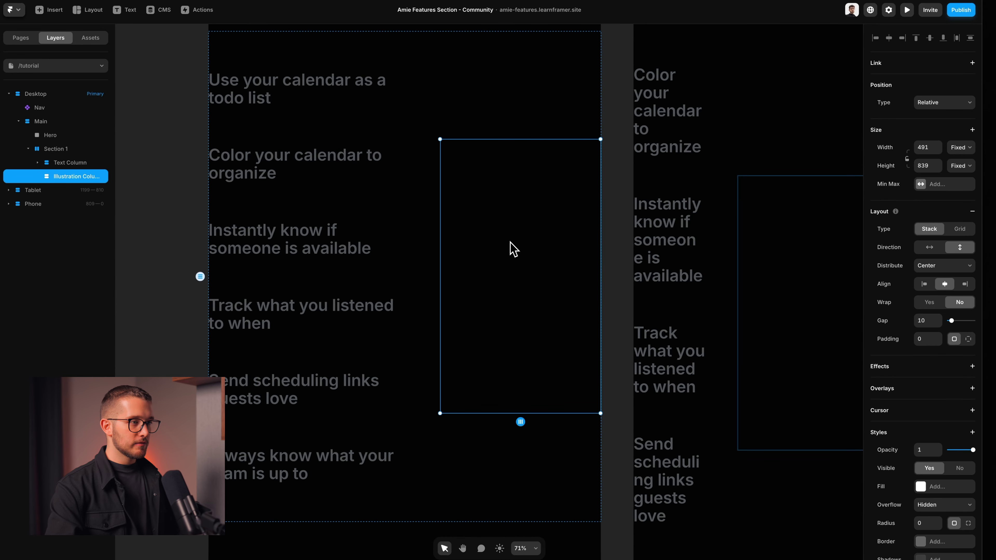
{"action": "key", "text": "super+v"}
{"action": "key", "text": "Escape"}
- Size the Images component to 500 by 500 with locked proportions and set its width to Fill
{"action": "left_click", "coordinate": [514, 231]}
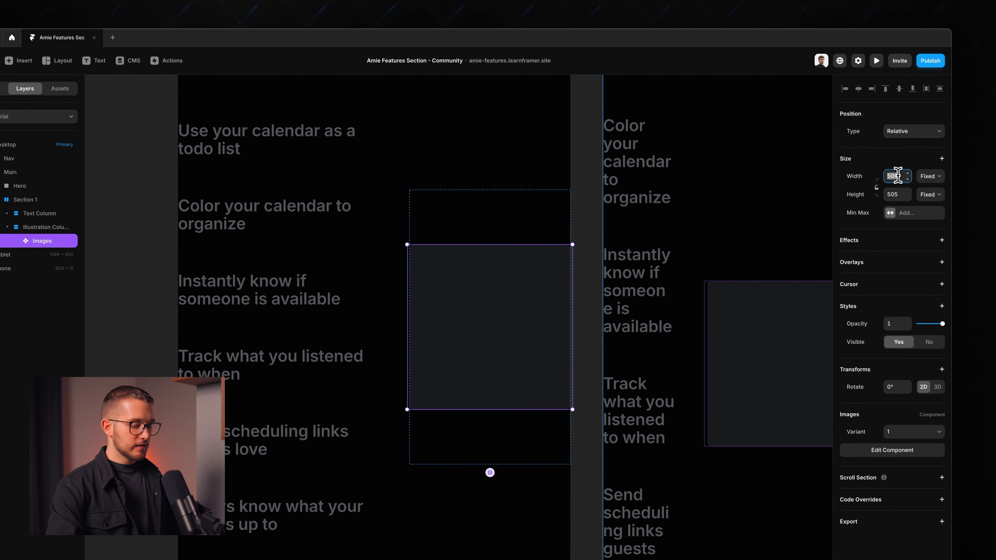
{"action": "left_click", "coordinate": [895, 193]}
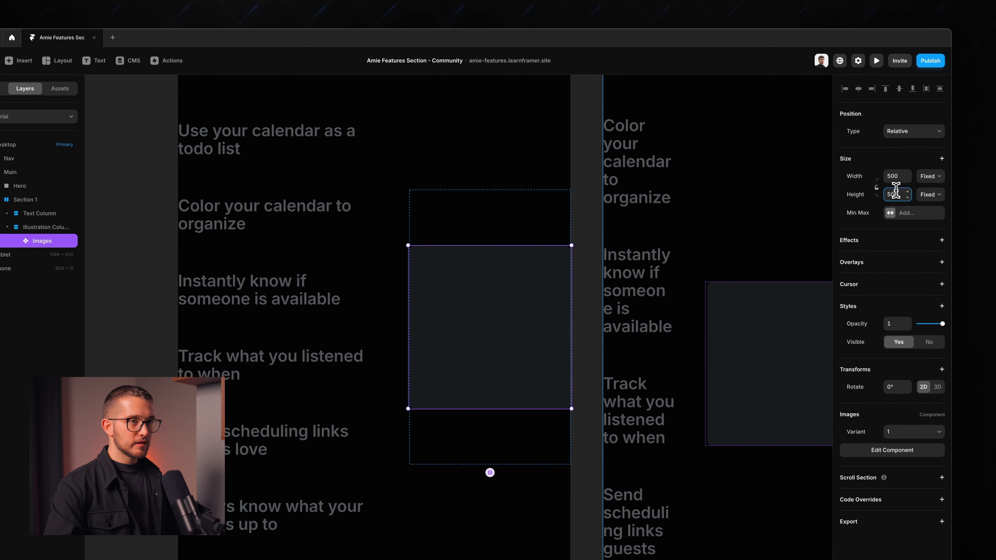
{"action": "left_click", "coordinate": [878, 188]}
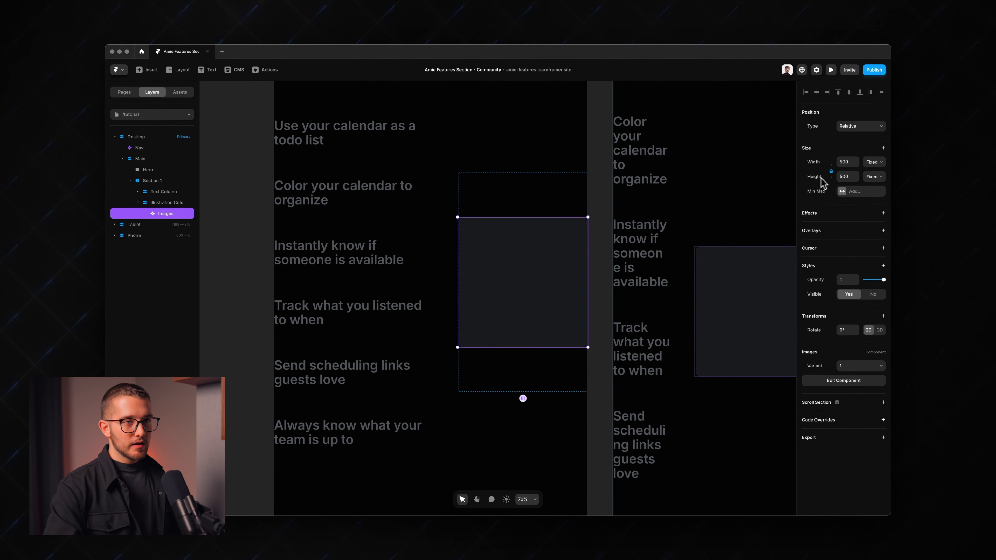
{"action": "left_click", "coordinate": [869, 162]}
{"action": "left_click", "coordinate": [869, 177]}
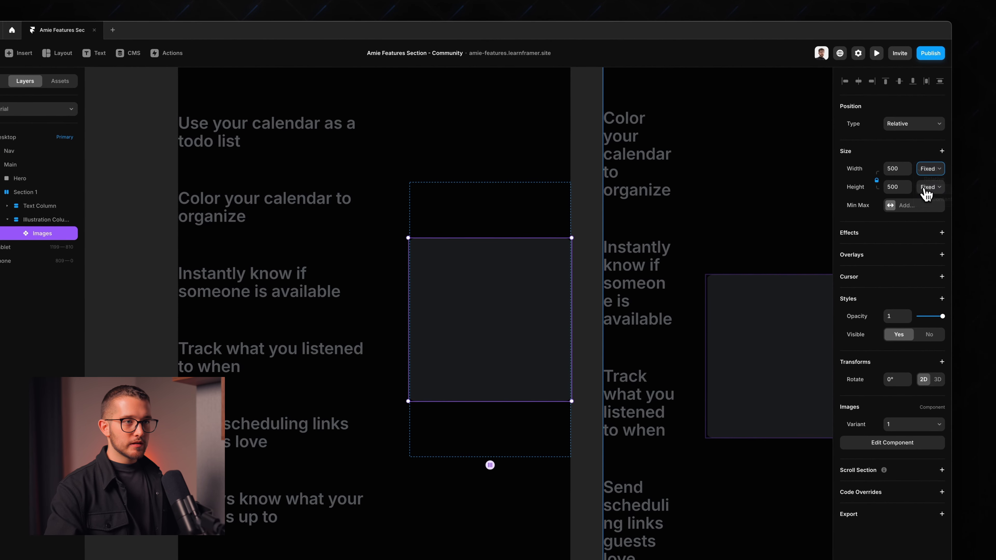
- Preview the desktop page and scroll through the section to check the Images component beside the headings
{"action": "left_click", "coordinate": [522, 221]}
{"action": "scroll", "coordinate": [522, 220], "scroll_direction": "down", "scroll_amount": 5}
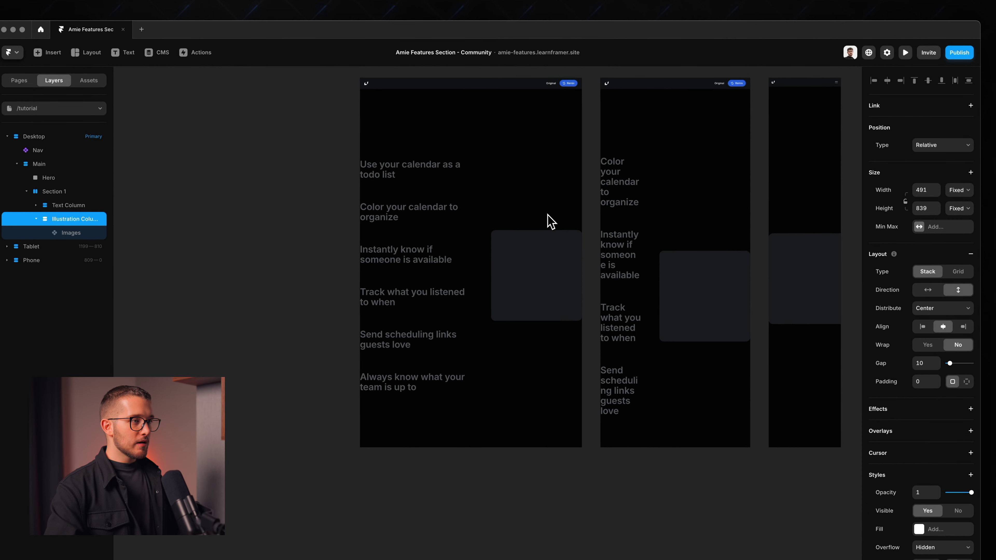
{"action": "key", "text": "super+p"}
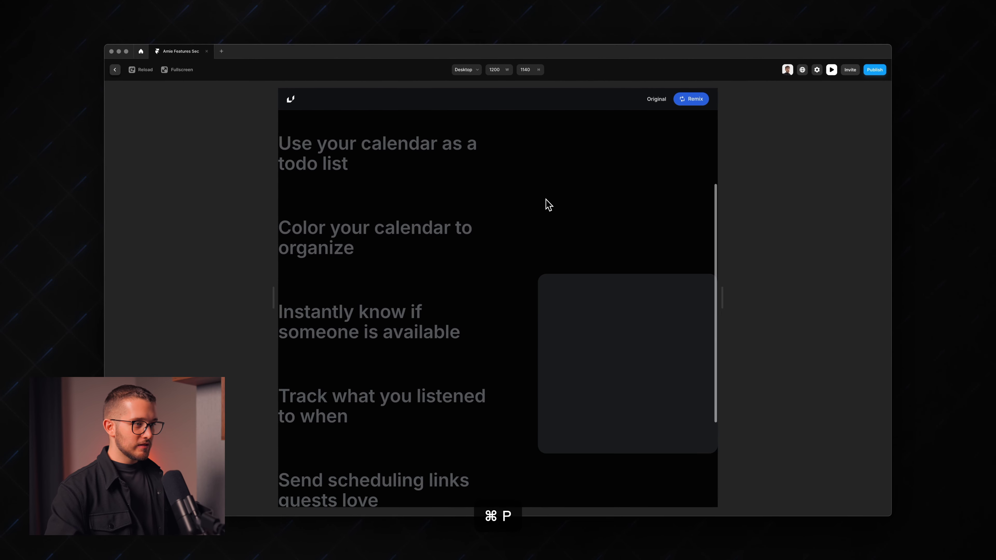
{"action": "scroll", "coordinate": [549, 204], "scroll_direction": "down", "scroll_amount": 4}
{"action": "scroll", "coordinate": [548, 205], "scroll_direction": "up", "scroll_amount": 5}
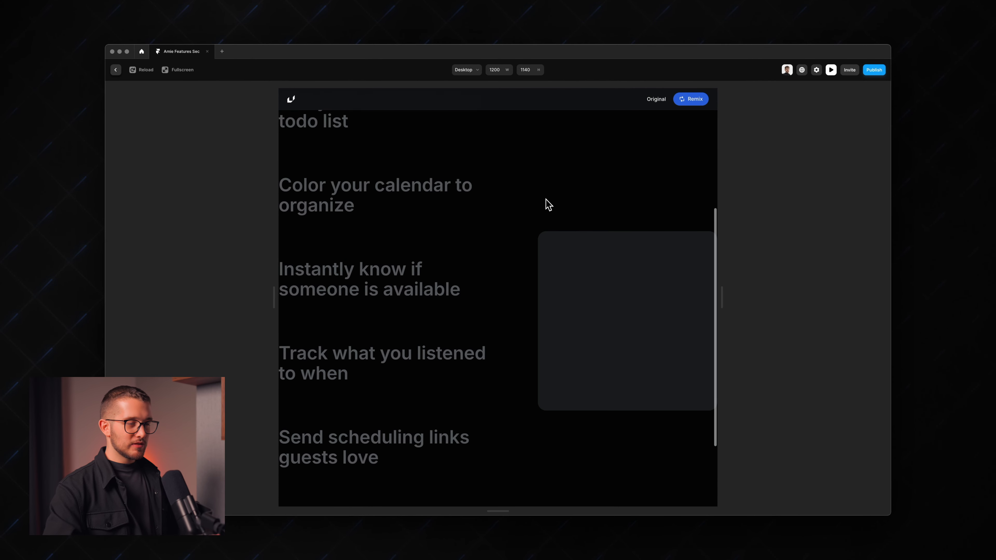
{"action": "key", "text": "Escape"}
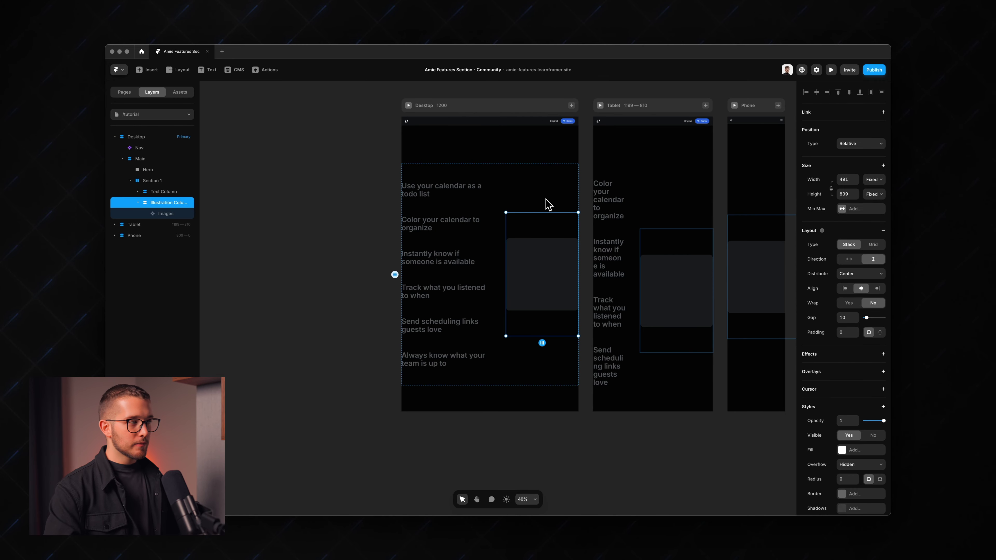
- Set the Illustration Column's height to Fill so it spans the full section
{"action": "scroll", "coordinate": [549, 204], "scroll_direction": "up", "scroll_amount": 5}
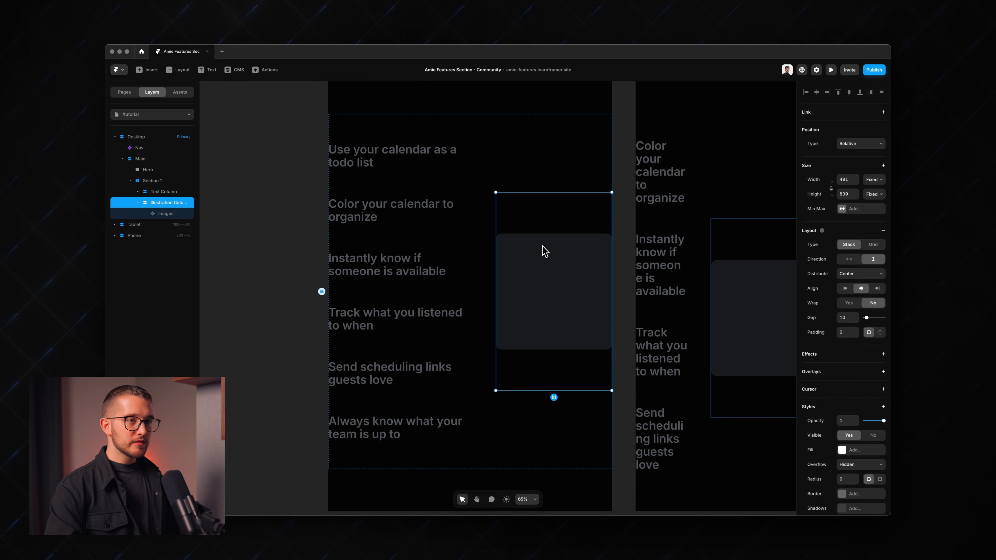
{"action": "left_click", "coordinate": [875, 194]}
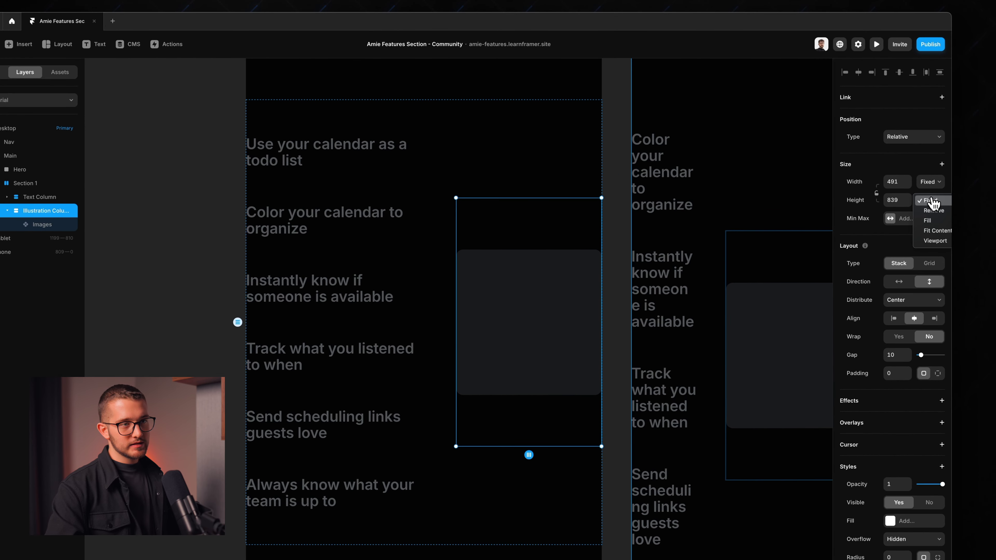
{"action": "left_click", "coordinate": [932, 220]}
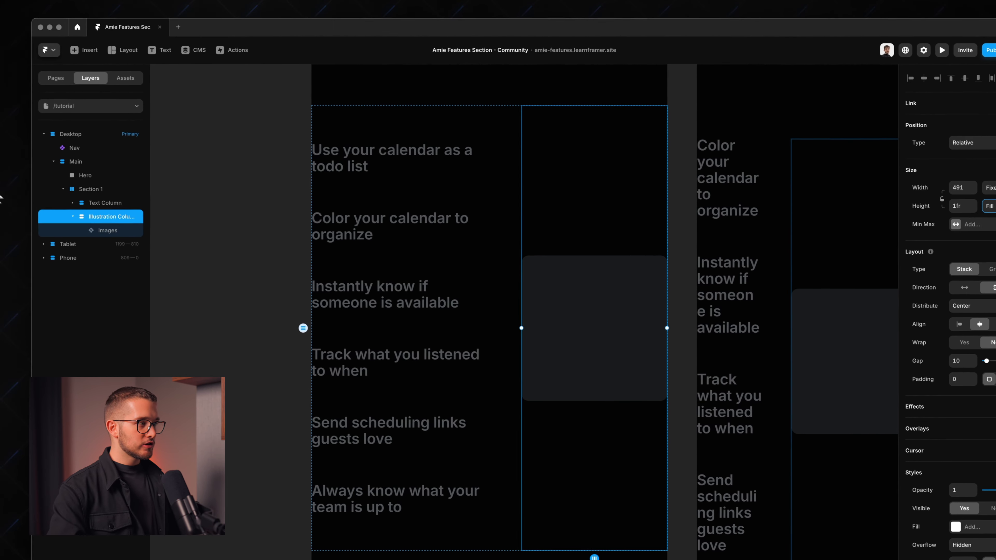
{"action": "left_click", "coordinate": [25, 183]}
{"action": "left_click", "coordinate": [593, 258]}
{"action": "left_click", "coordinate": [569, 304]}
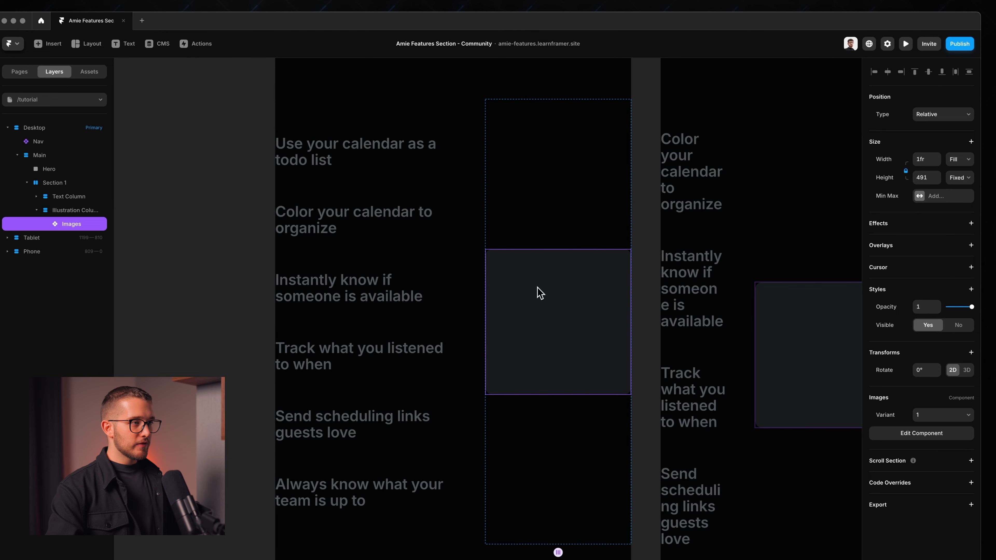
- Set the Illustration Column's stack distribution to Start
{"action": "left_click", "coordinate": [584, 239]}
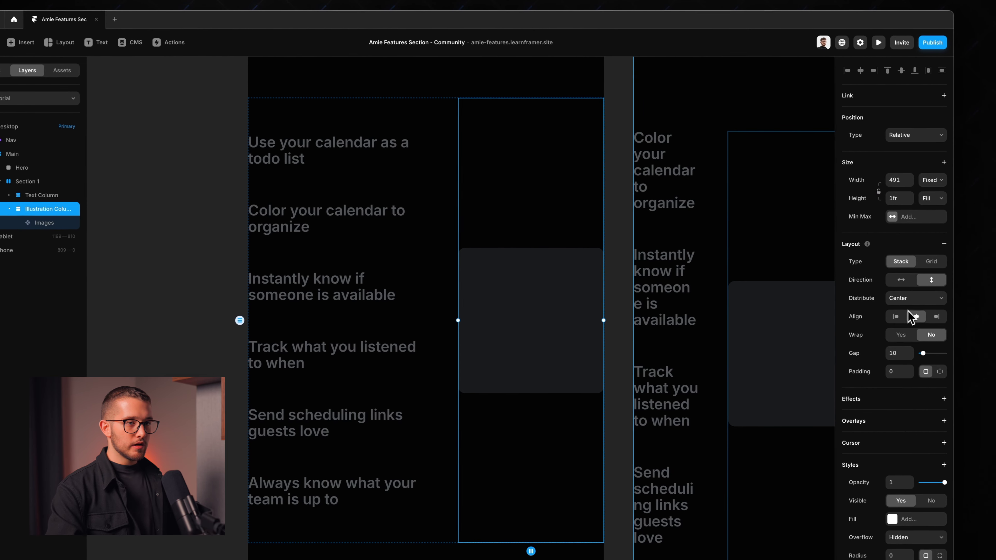
{"action": "left_click", "coordinate": [942, 298]}
{"action": "left_click", "coordinate": [902, 288]}
{"action": "scroll", "coordinate": [529, 261], "scroll_direction": "up", "scroll_amount": 3}
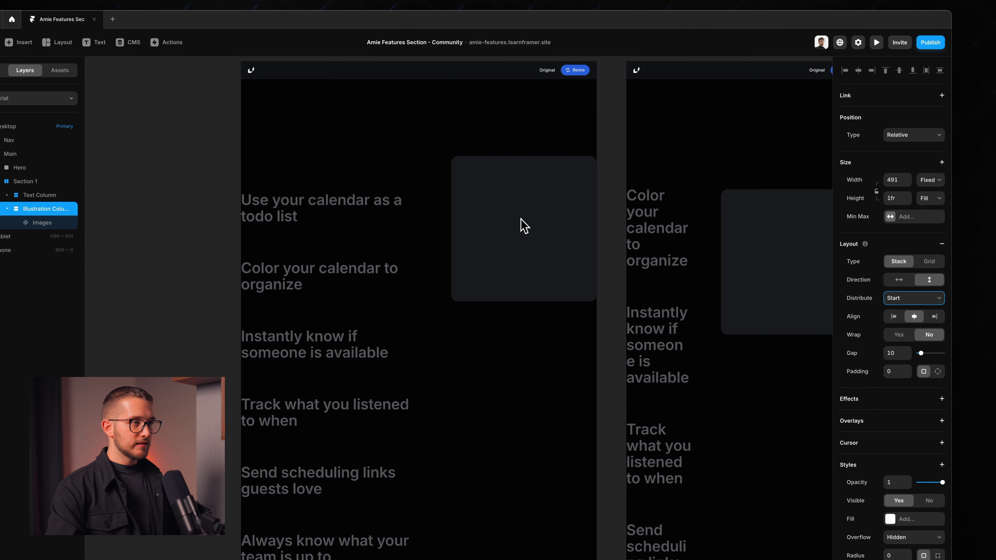
- Preview the page and scroll down and back to check how the start-aligned Images component moves
{"action": "left_click", "coordinate": [520, 219]}
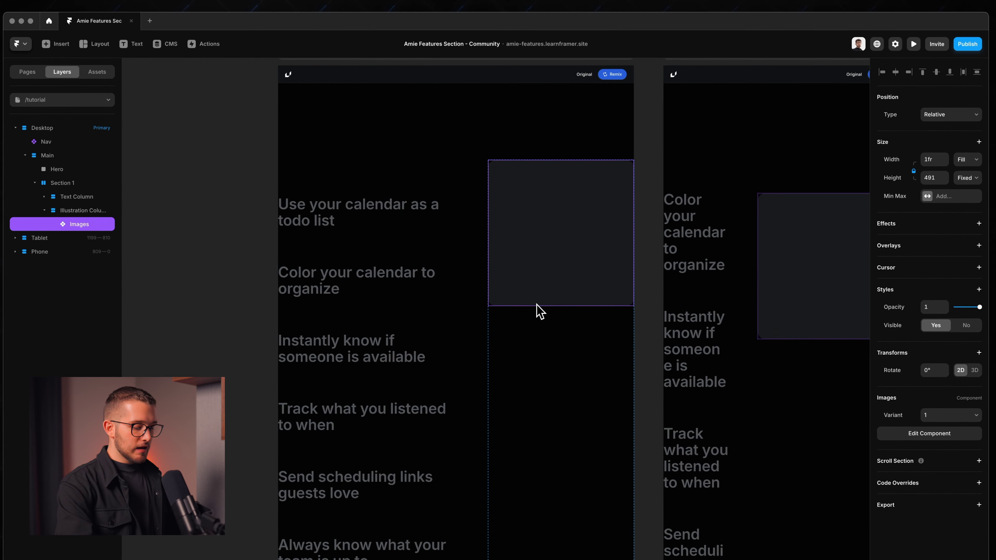
{"action": "key", "text": "super+p"}
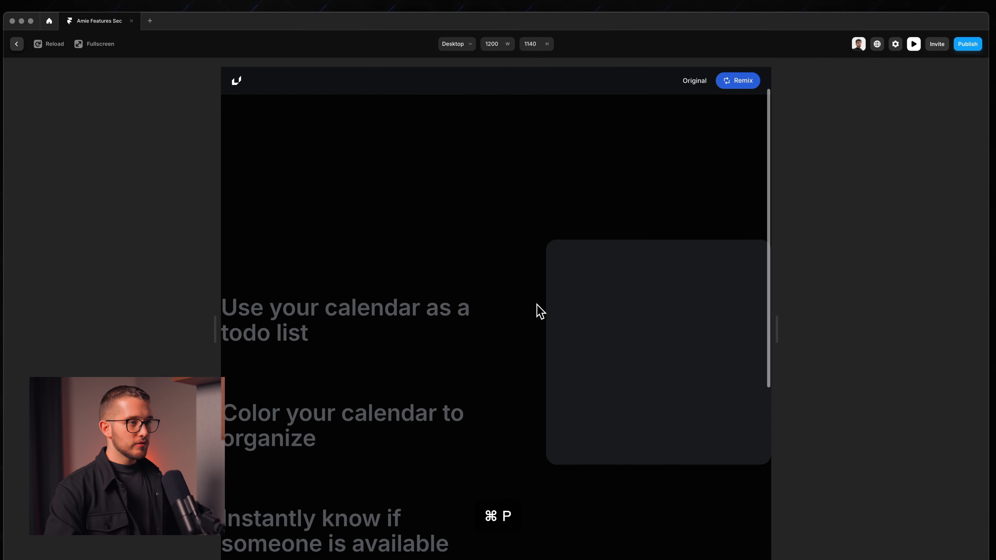
{"action": "scroll", "coordinate": [537, 311], "scroll_direction": "down", "scroll_amount": 5}
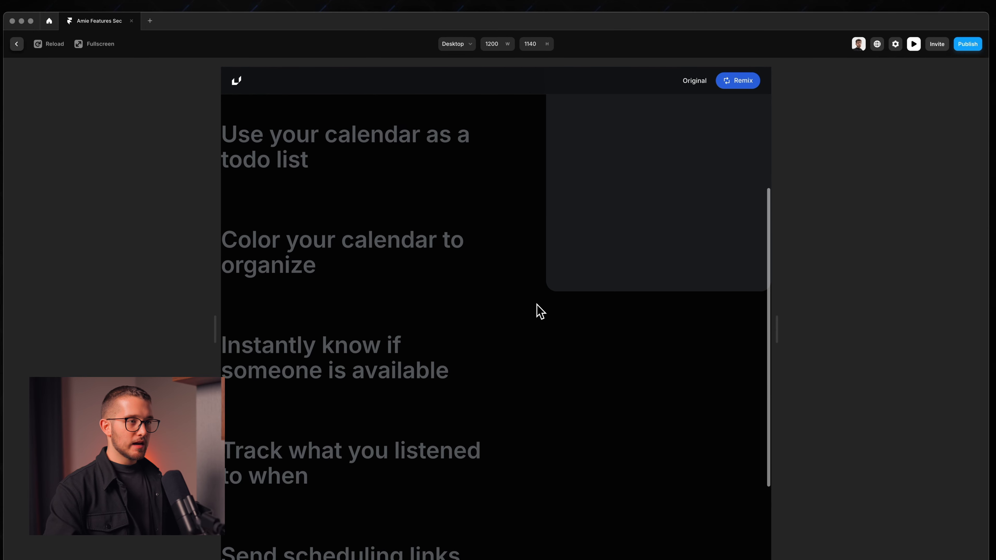
{"action": "scroll", "coordinate": [537, 311], "scroll_direction": "up", "scroll_amount": 5}
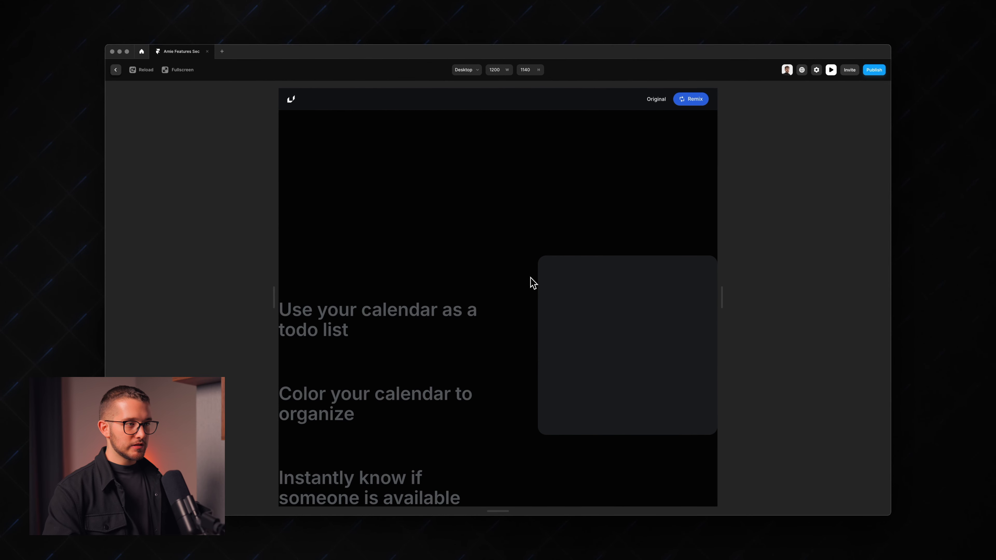
{"action": "key", "text": "super+p"}
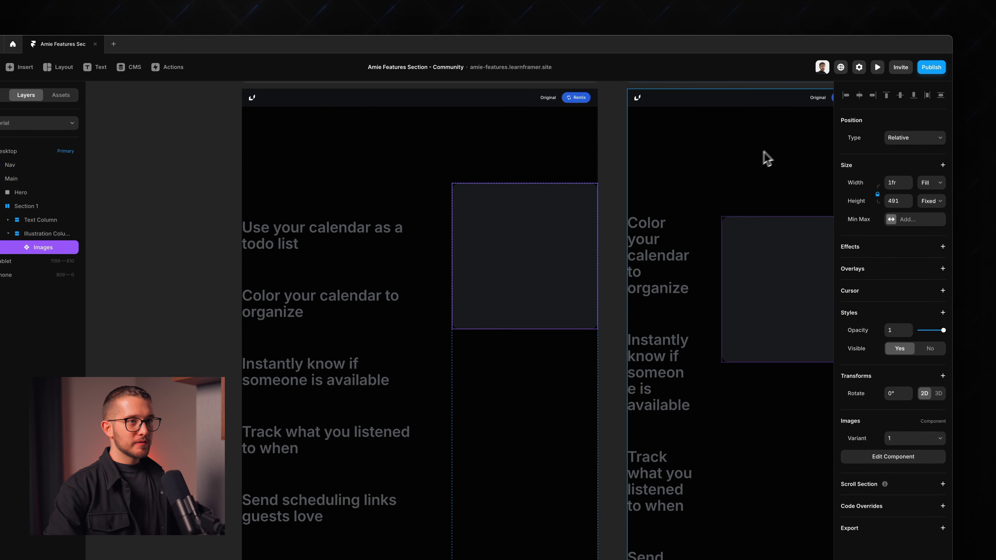
- Change the Images component's position type to Sticky
{"action": "left_click", "coordinate": [910, 140]}
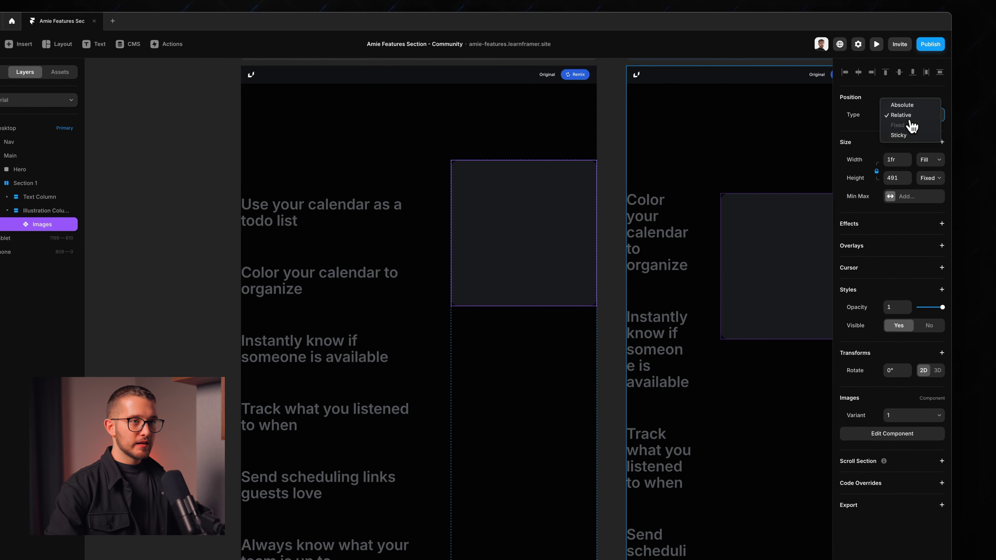
{"action": "left_click", "coordinate": [910, 135]}
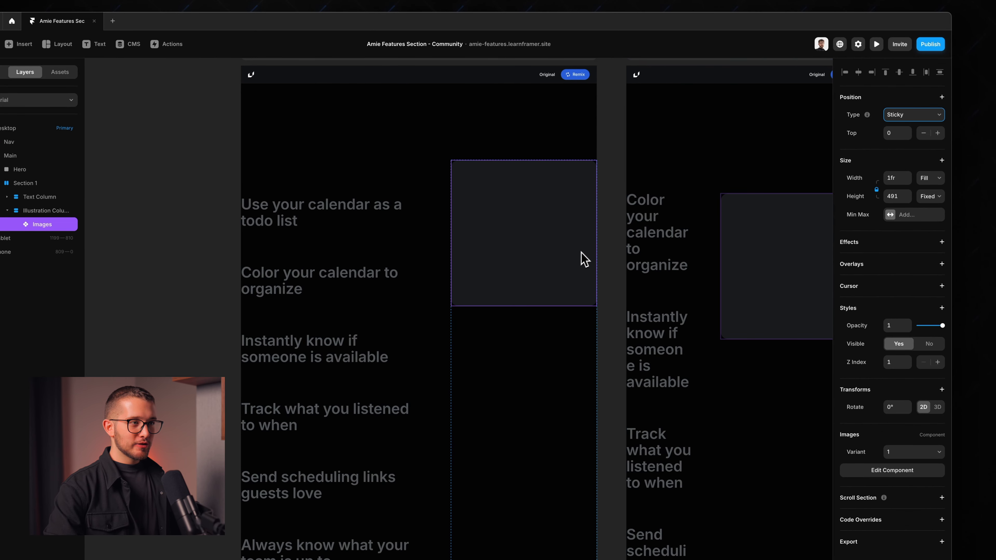
{"action": "scroll", "coordinate": [581, 258], "scroll_direction": "up", "scroll_amount": 2}
- Preview the page and scroll through the whole section to test the sticky behaviour of the Images component
{"action": "left_click", "coordinate": [554, 378]}
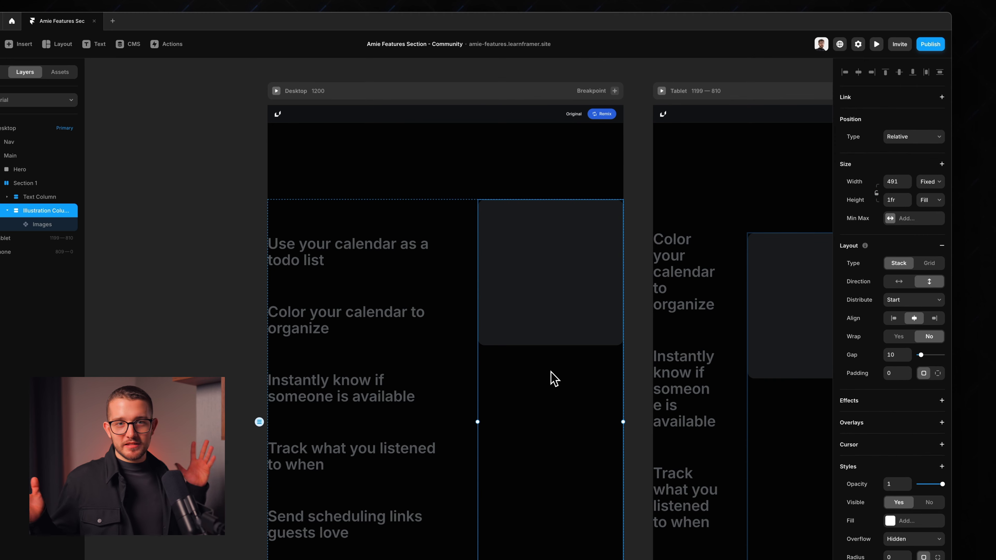
{"action": "key", "text": "super+p"}
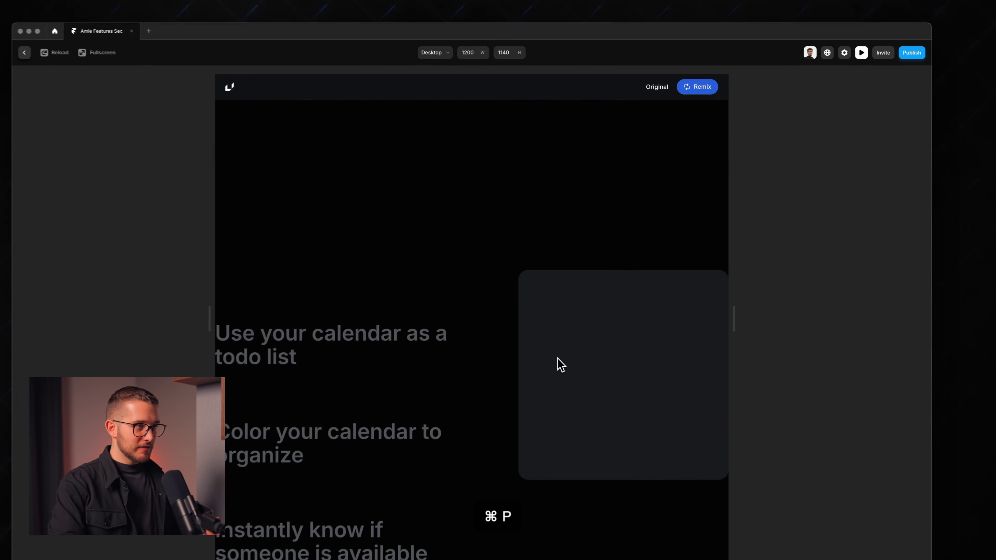
{"action": "scroll", "coordinate": [572, 337], "scroll_direction": "down", "scroll_amount": 10}
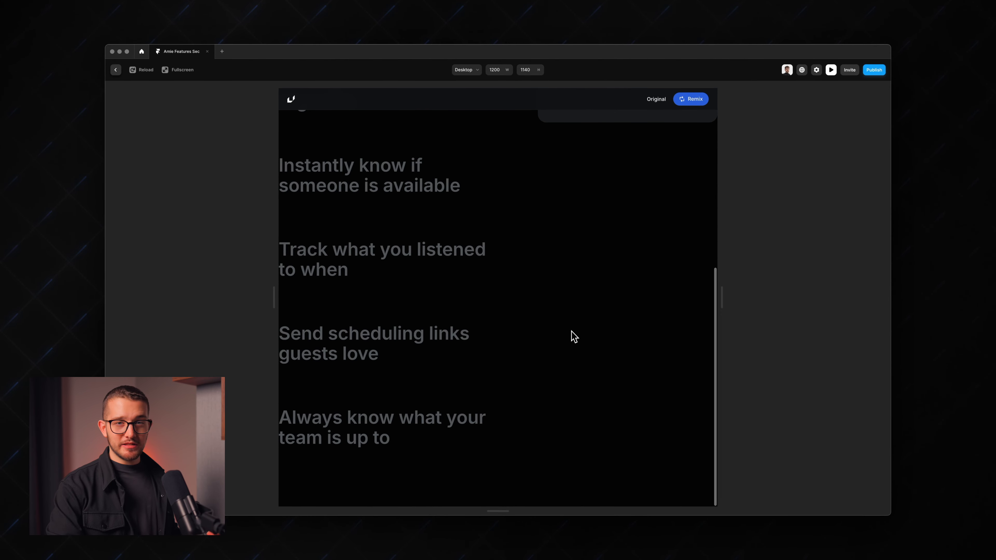
{"action": "scroll", "coordinate": [574, 337], "scroll_direction": "up", "scroll_amount": 8}
{"action": "key", "text": "Escape"}
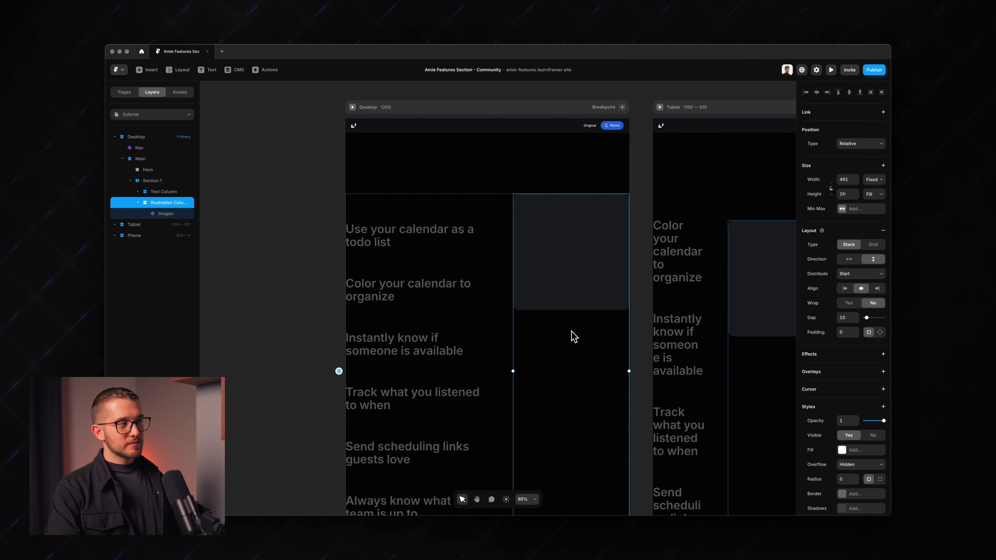
- Set the overflow of the Illustration Column, Section 1, Main and Desktop layers to Visible
{"action": "left_click", "coordinate": [573, 294]}
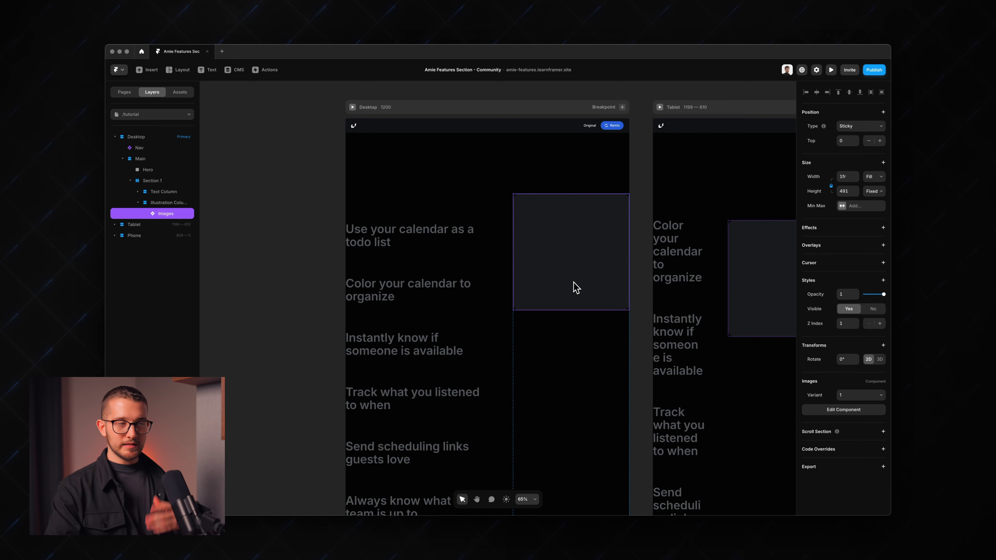
{"action": "left_click", "coordinate": [171, 203]}
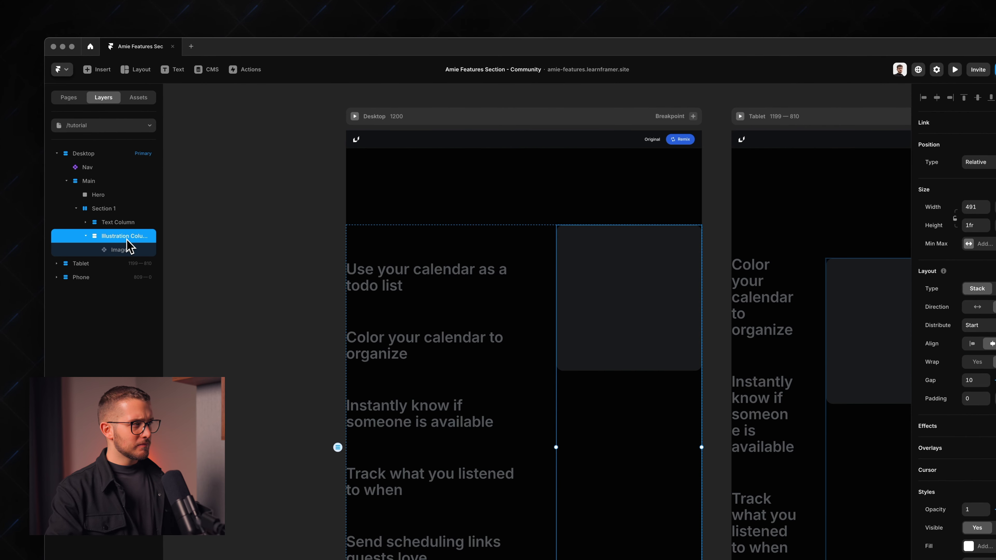
{"action": "left_click", "coordinate": [128, 251]}
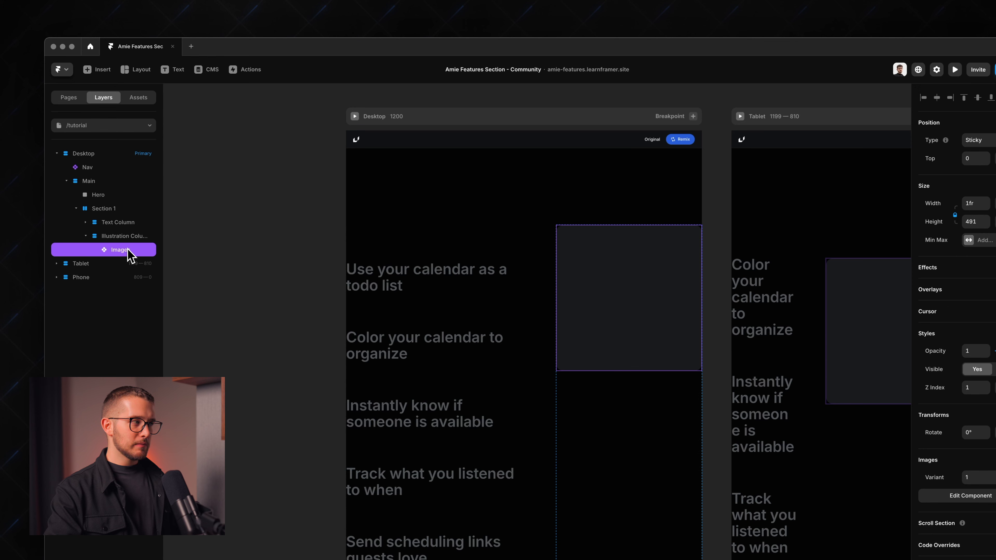
{"action": "left_click", "coordinate": [136, 236]}
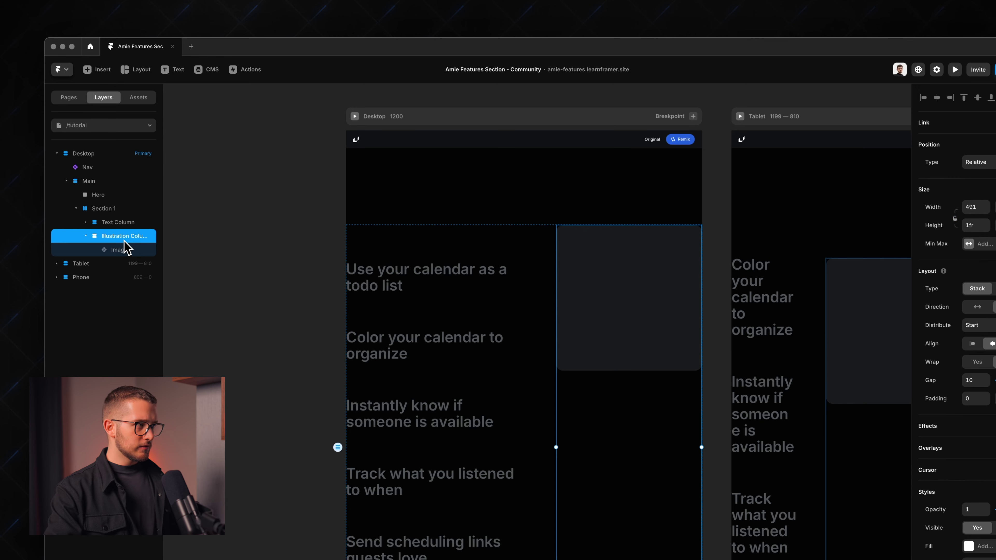
{"action": "left_click", "coordinate": [112, 209], "text": "shift"}
{"action": "left_click", "coordinate": [95, 181], "text": "shift"}
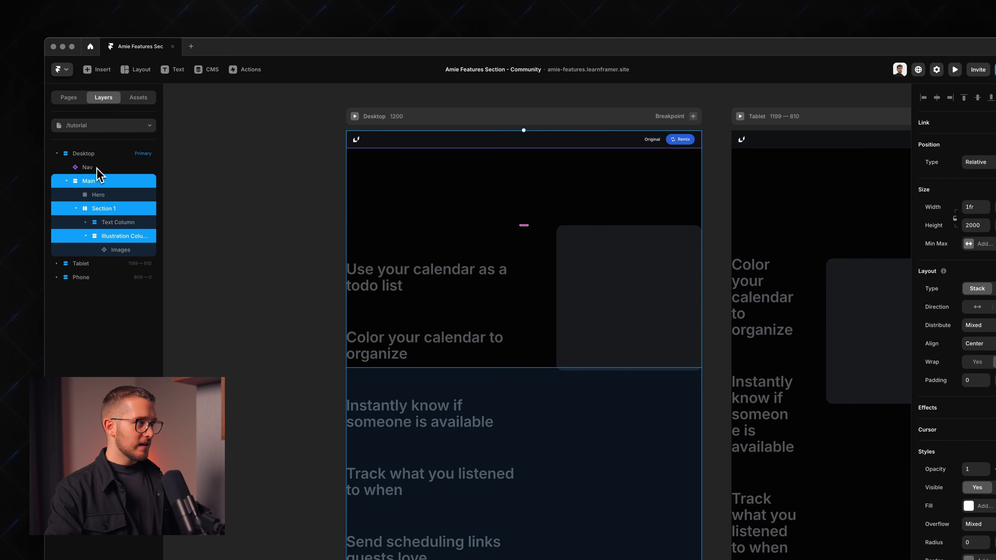
{"action": "left_click", "coordinate": [96, 156], "text": "shift"}
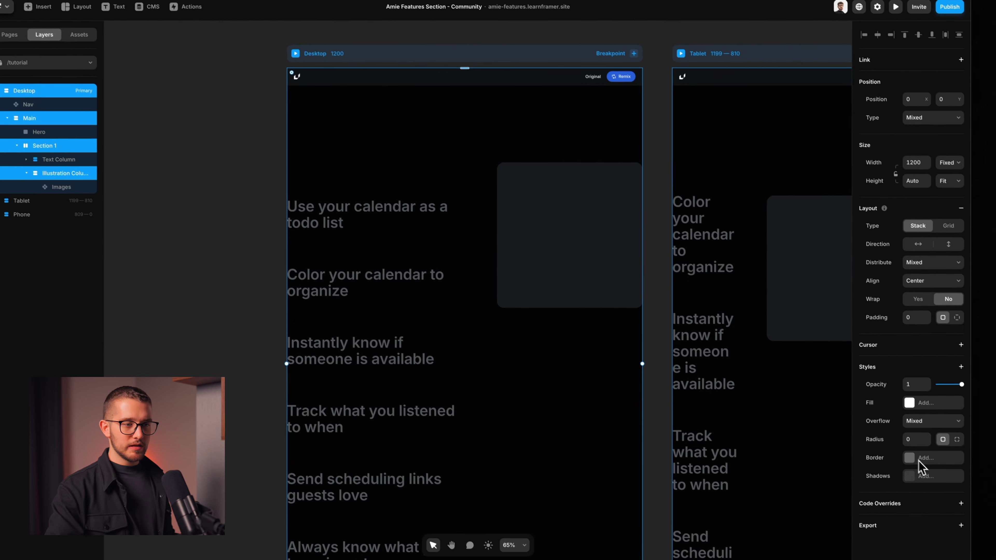
{"action": "left_click", "coordinate": [985, 484]}
{"action": "left_click", "coordinate": [909, 422]}
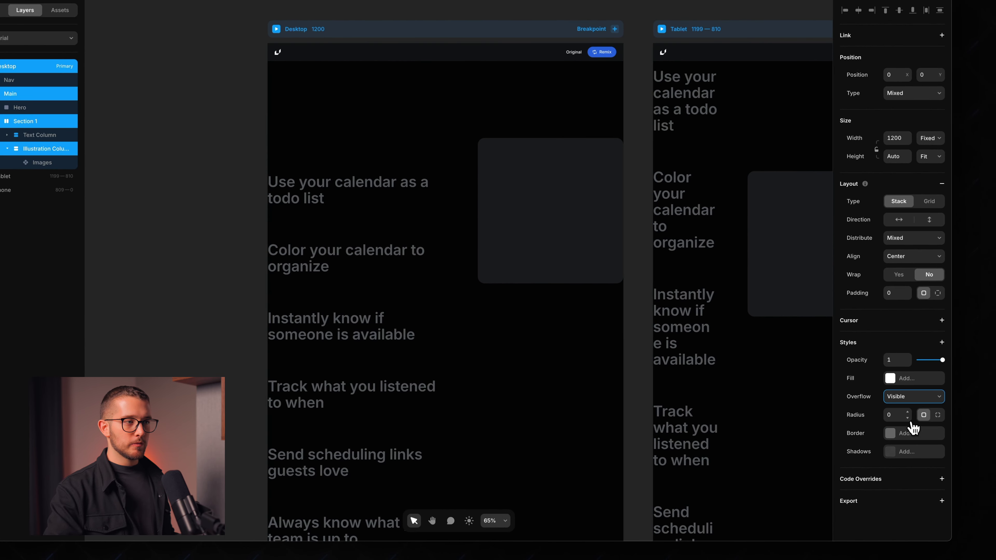
{"action": "left_click", "coordinate": [227, 122]}
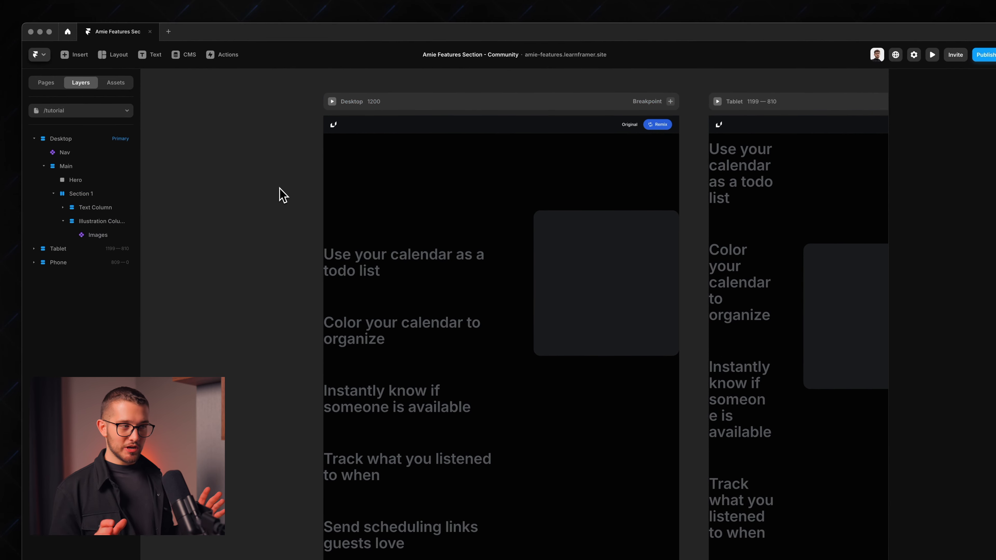
- Preview the page and scroll up and down repeatedly to check the Images component's sticky behaviour, and return to the canvas
{"action": "key", "text": "super+p"}
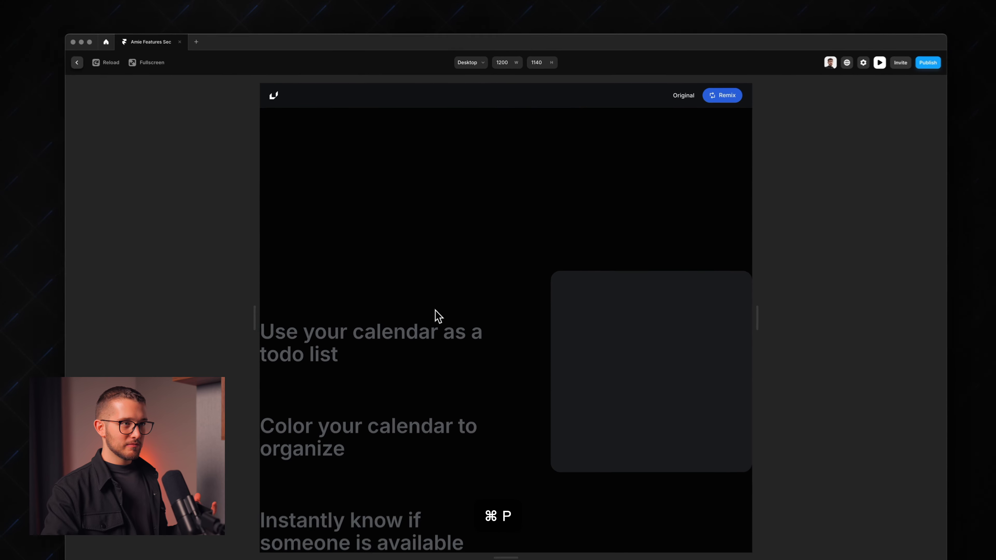
{"action": "scroll", "coordinate": [434, 296], "scroll_direction": "down", "scroll_amount": 5}
{"action": "scroll", "coordinate": [438, 297], "scroll_direction": "down", "scroll_amount": 3}
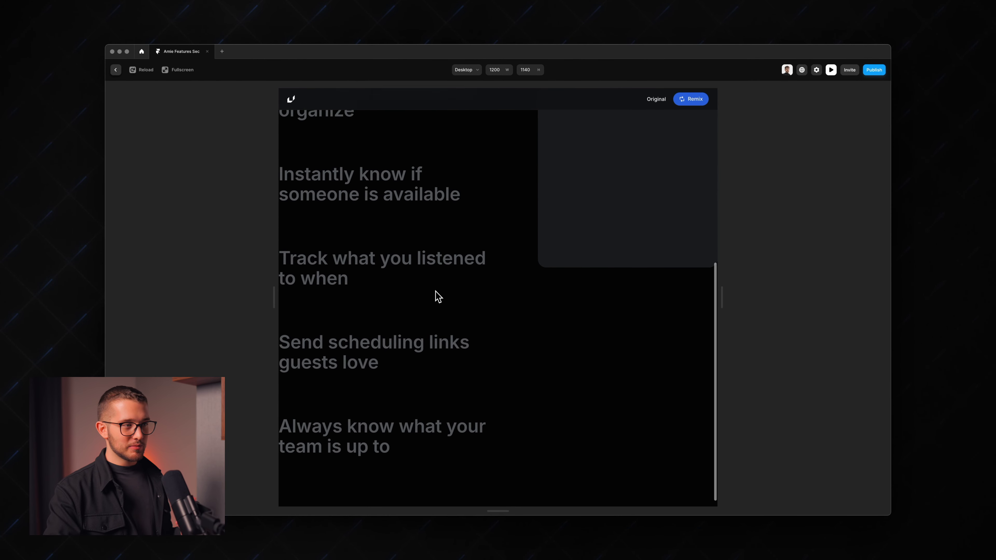
{"action": "scroll", "coordinate": [438, 297], "scroll_direction": "up", "scroll_amount": 8}
{"action": "scroll", "coordinate": [438, 297], "scroll_direction": "down", "scroll_amount": 8}
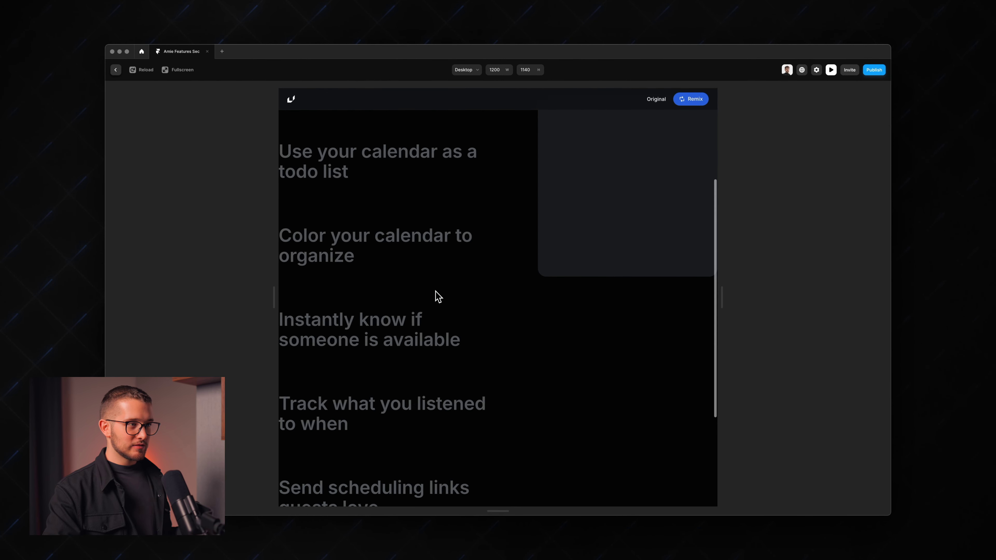
{"action": "scroll", "coordinate": [439, 297], "scroll_direction": "up", "scroll_amount": 5}
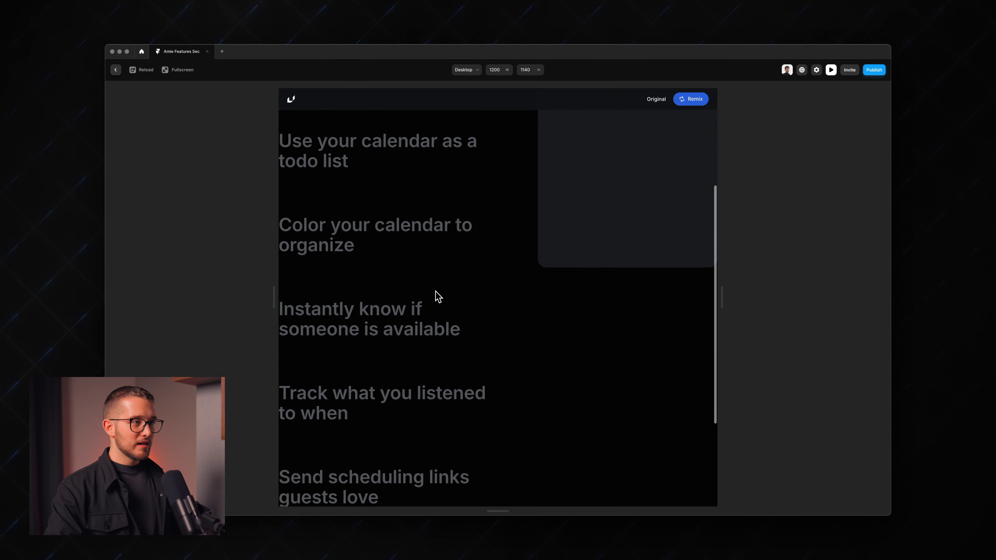
{"action": "scroll", "coordinate": [439, 297], "scroll_direction": "down", "scroll_amount": 4}
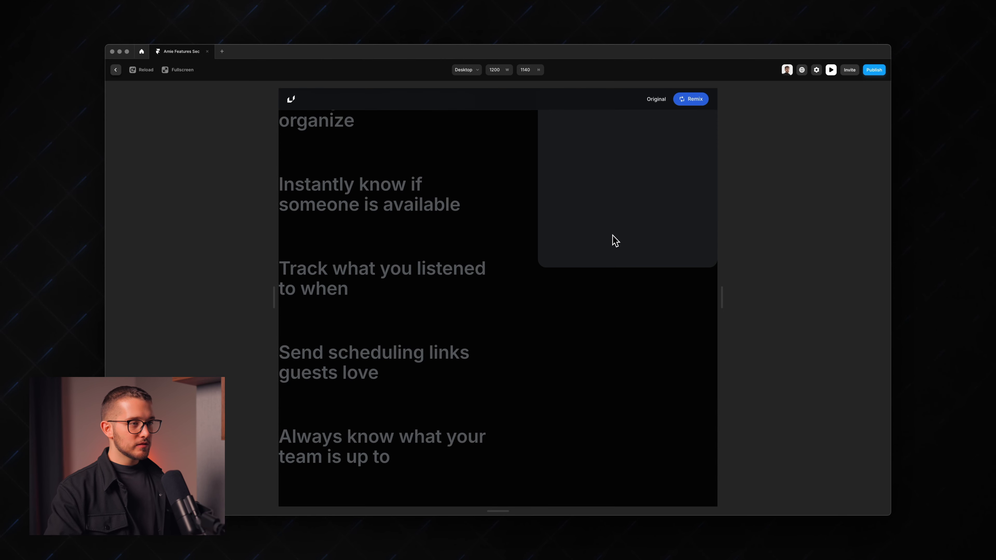
{"action": "scroll", "coordinate": [615, 240], "scroll_direction": "down", "scroll_amount": 1}
{"action": "scroll", "coordinate": [615, 241], "scroll_direction": "up", "scroll_amount": 5}
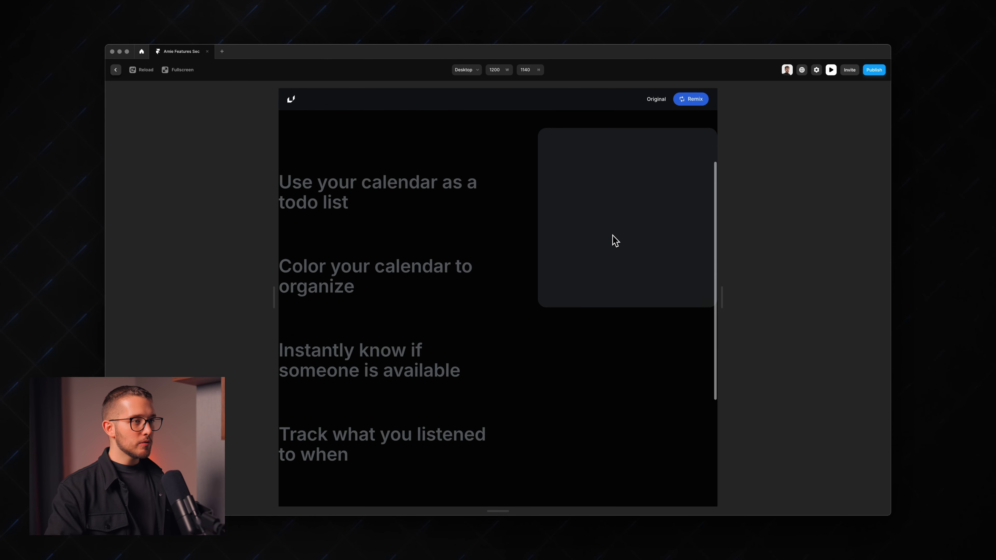
{"action": "scroll", "coordinate": [615, 240], "scroll_direction": "down", "scroll_amount": 5}
{"action": "key", "text": "Escape"}
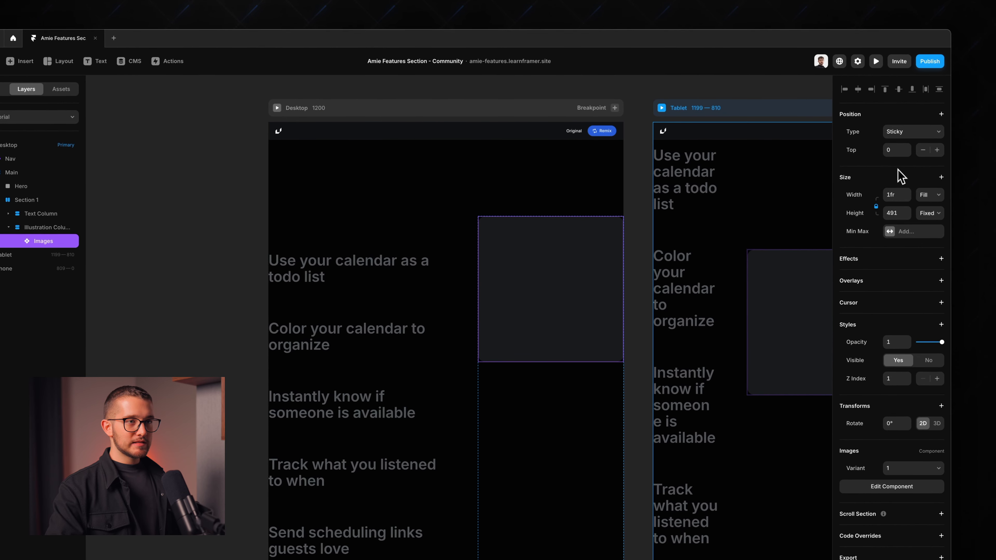
- Set the Images component's sticky top offset to 300 and scroll the preview to test it
{"action": "left_click", "coordinate": [896, 150]}
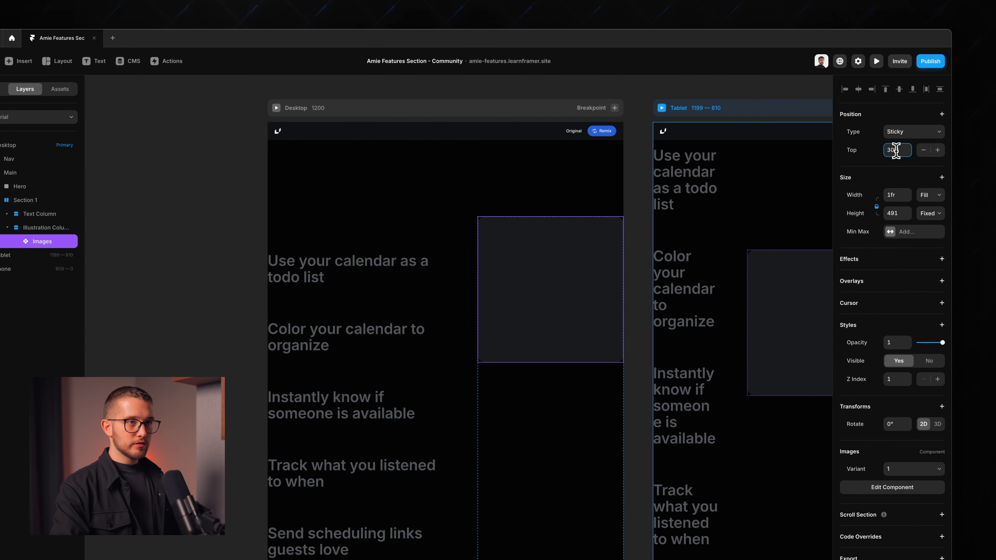
{"action": "key", "text": "super+p"}
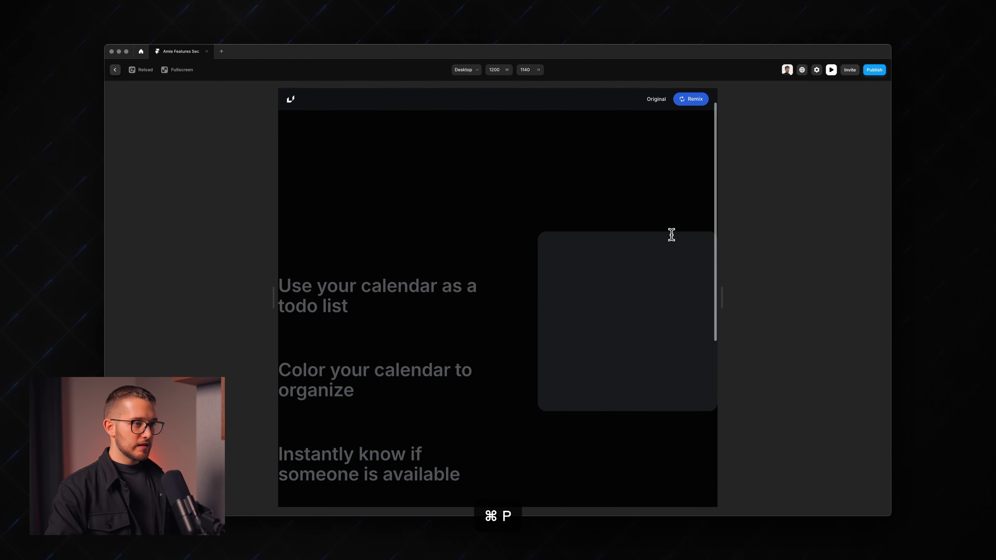
{"action": "scroll", "coordinate": [670, 234], "scroll_direction": "down", "scroll_amount": 4}
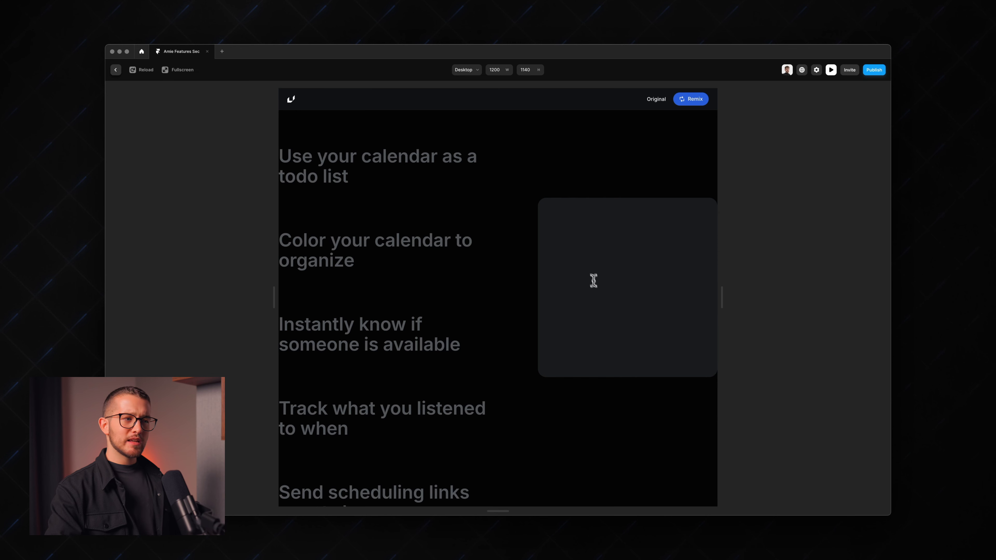
{"action": "scroll", "coordinate": [610, 288], "scroll_direction": "down", "scroll_amount": 3}
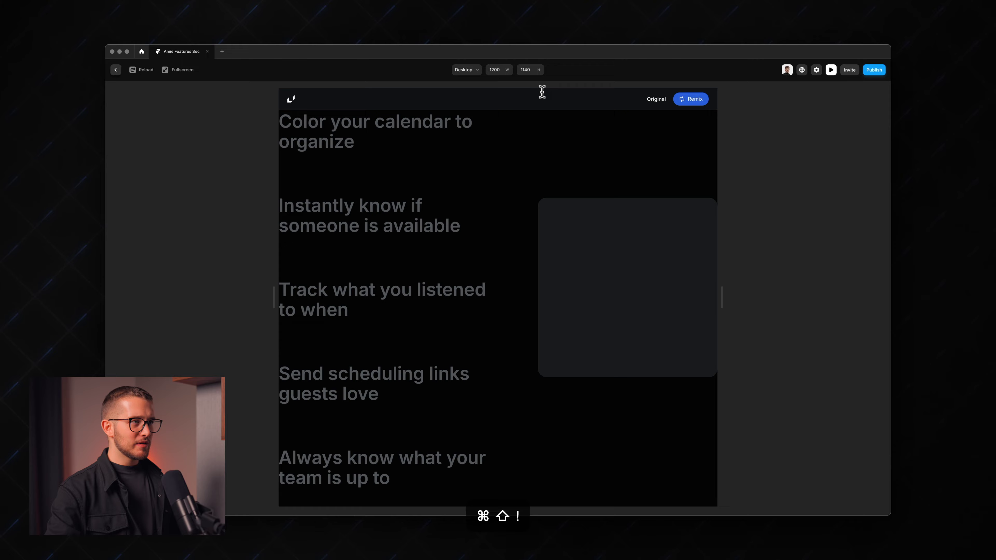
- Measure the distance from the top of the previewed page down to the Images component
{"action": "left_click_drag", "start_coordinate": [542, 89], "coordinate": [634, 198]}
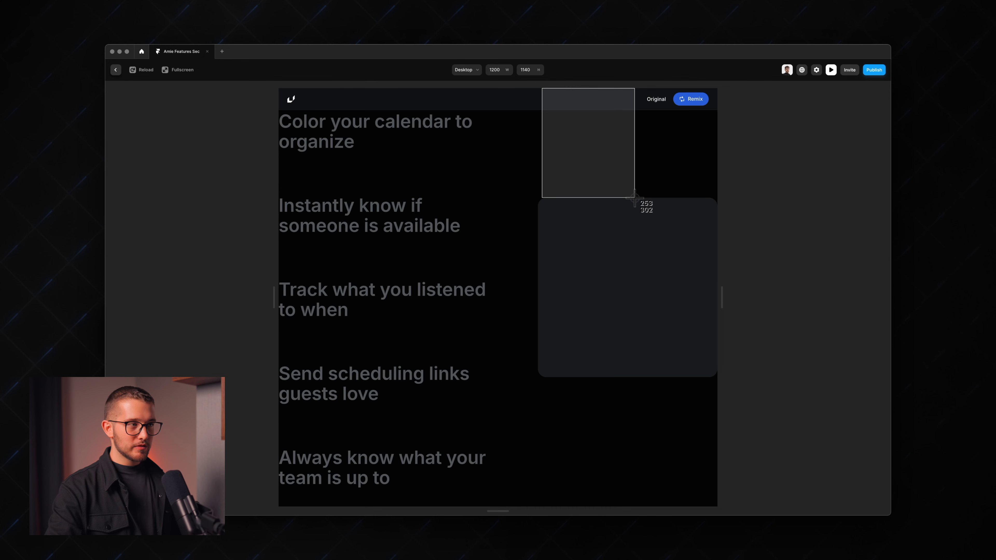
{"action": "left_click_drag", "start_coordinate": [636, 198], "coordinate": [658, 195]}
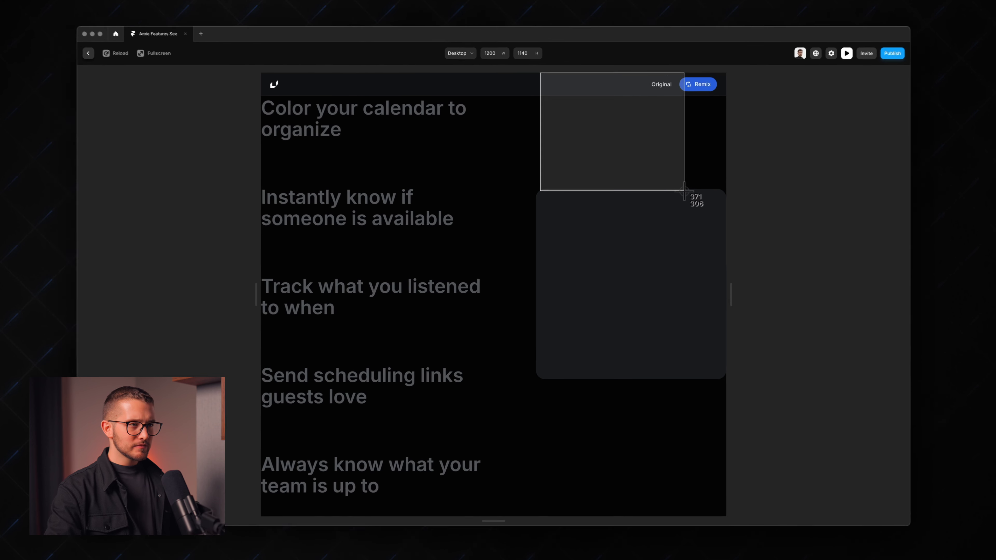
{"action": "key", "text": "Escape"}
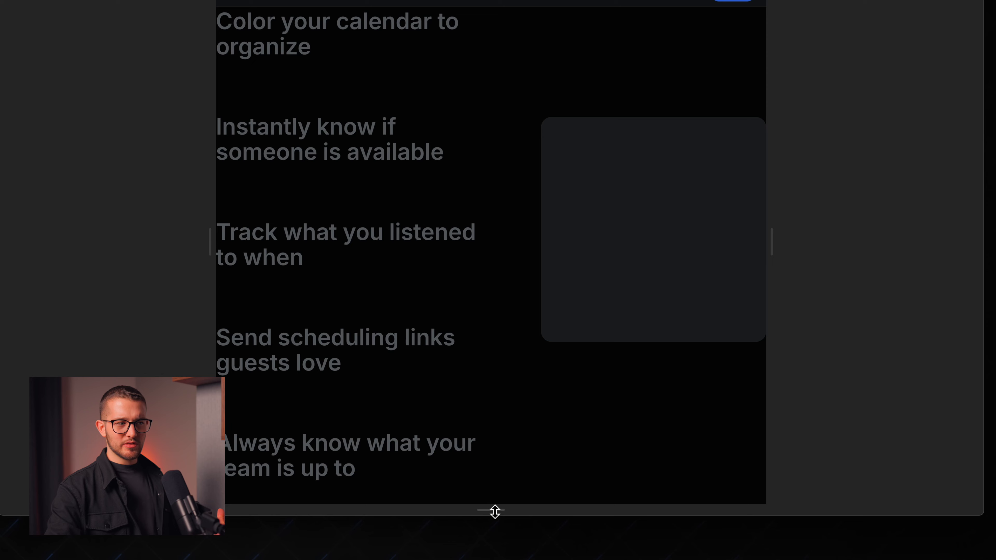
- Shrink the preview's height to about 845, restore it and vary it slightly to compare the Images component's vertical position
{"action": "left_click_drag", "start_coordinate": [495, 512], "coordinate": [513, 438]}
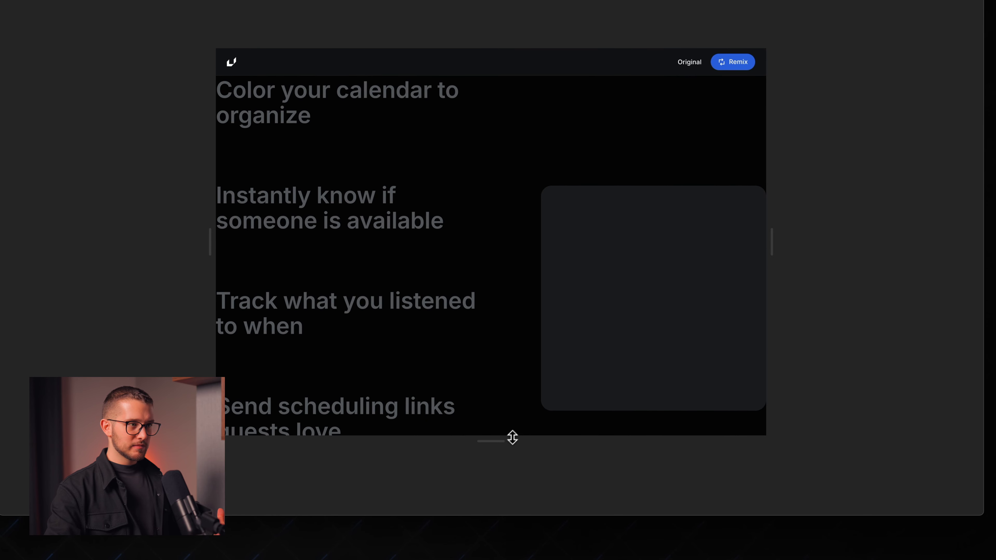
{"action": "scroll", "coordinate": [583, 340], "scroll_direction": "down", "scroll_amount": 3}
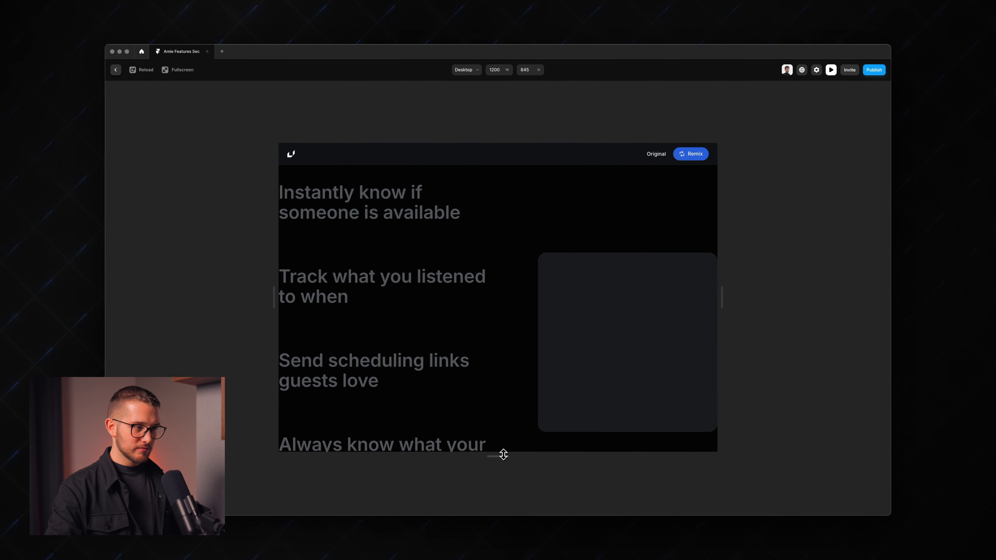
{"action": "left_click_drag", "start_coordinate": [499, 457], "coordinate": [496, 544]}
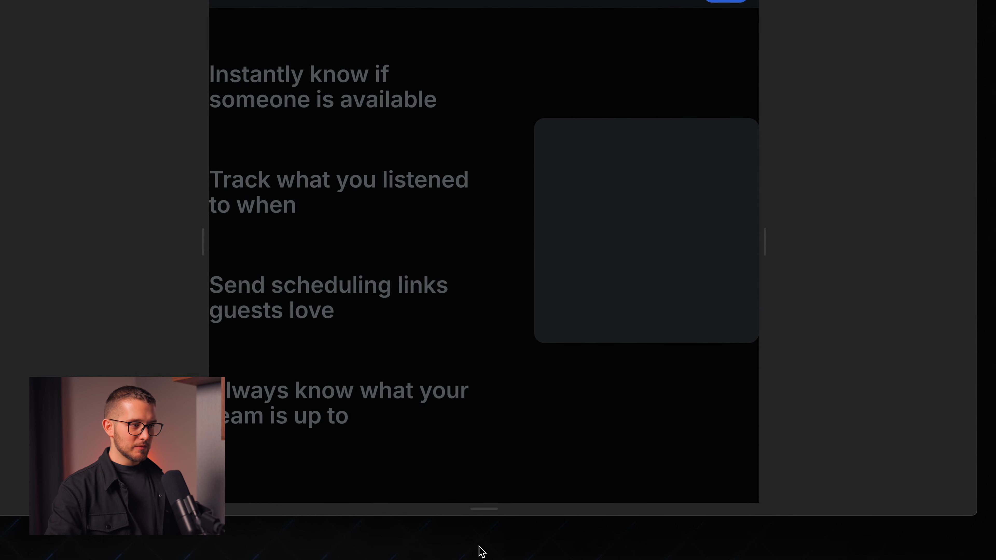
{"action": "left_click_drag", "start_coordinate": [484, 508], "coordinate": [501, 490]}
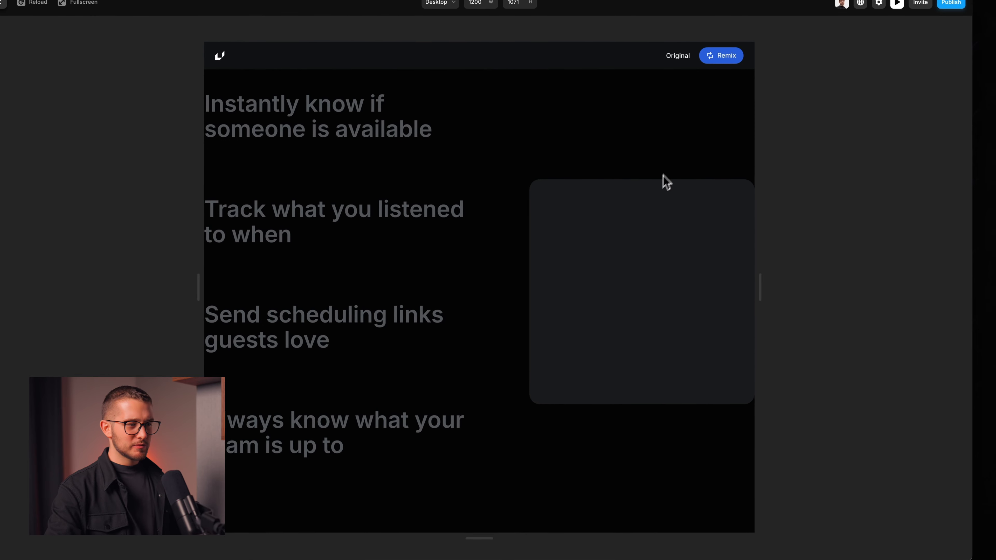
{"action": "left_click_drag", "start_coordinate": [491, 490], "coordinate": [501, 468]}
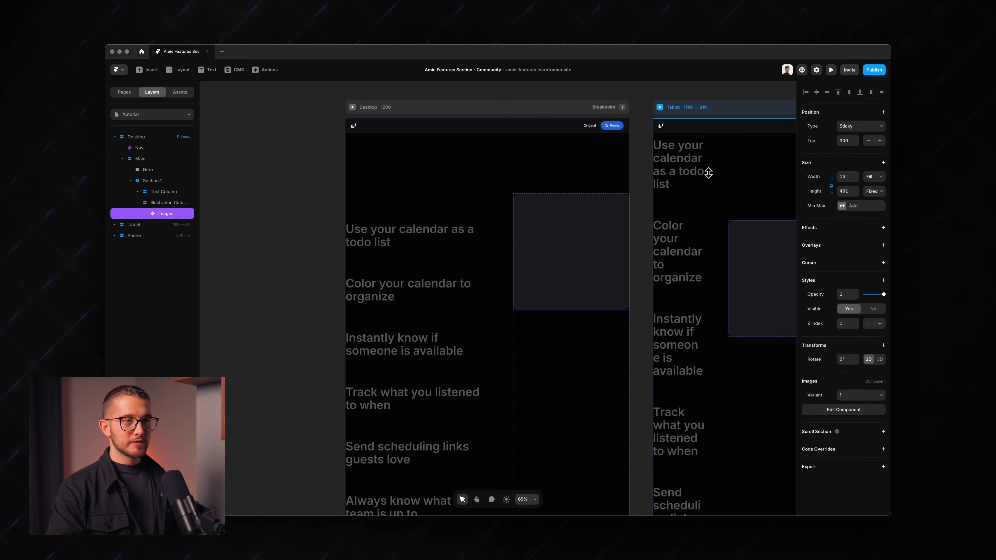
- Change the Images component's position type to Relative
{"action": "left_click", "coordinate": [859, 126]}
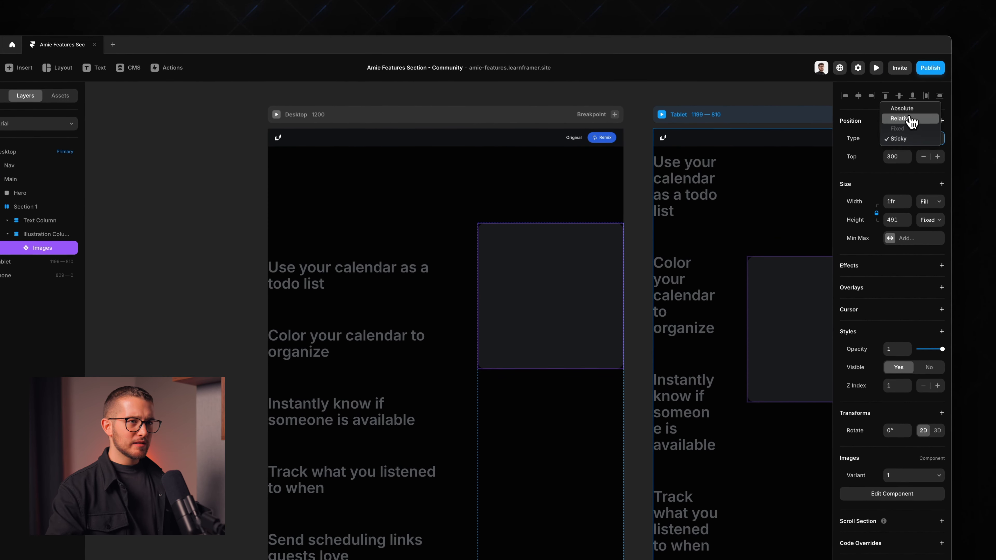
{"action": "left_click", "coordinate": [909, 118]}
{"action": "scroll", "coordinate": [565, 287], "scroll_direction": "down", "scroll_amount": 3}
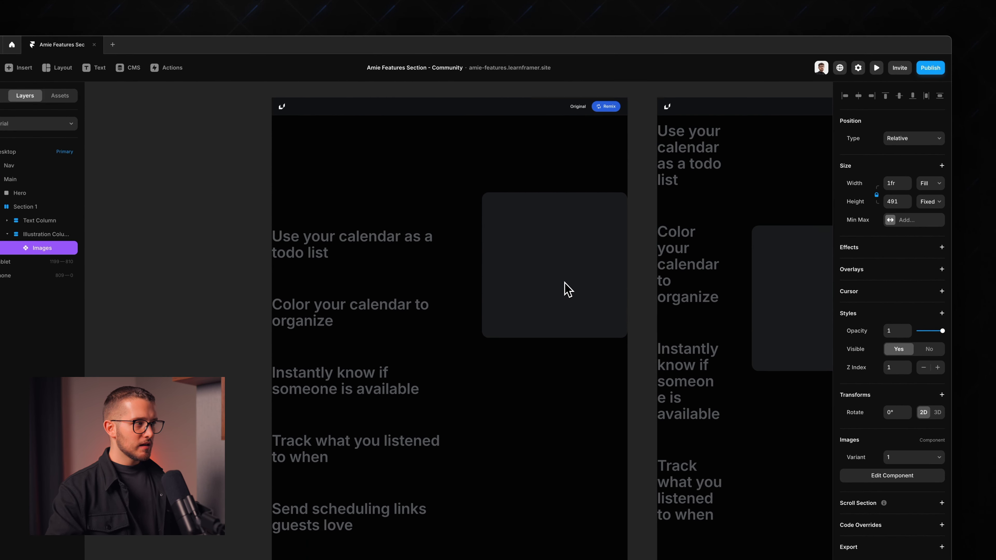
{"action": "scroll", "coordinate": [565, 287], "scroll_direction": "up", "scroll_amount": 3}
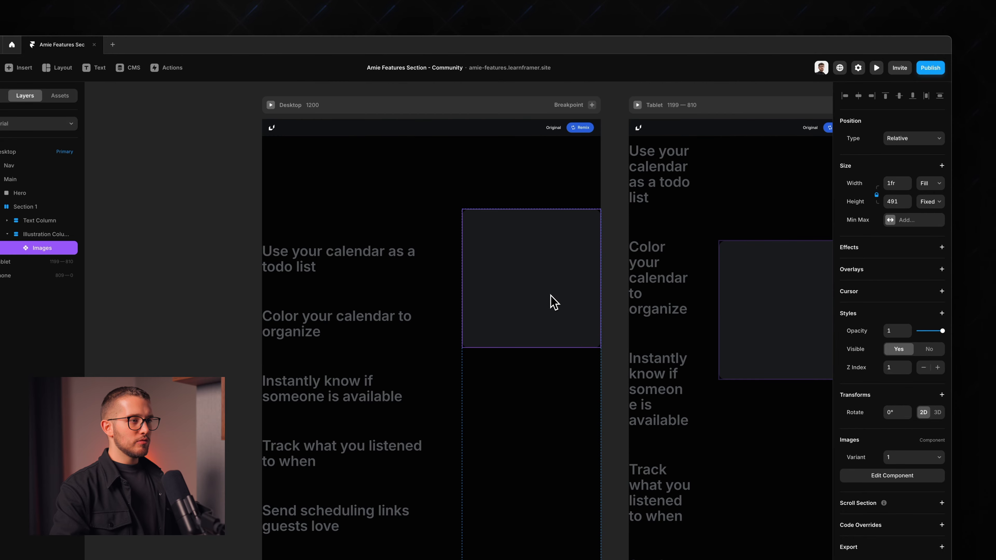
- Wrap the Images component in a stack and rename that stack Wrapper
{"action": "key", "text": "super+alt+Return"}
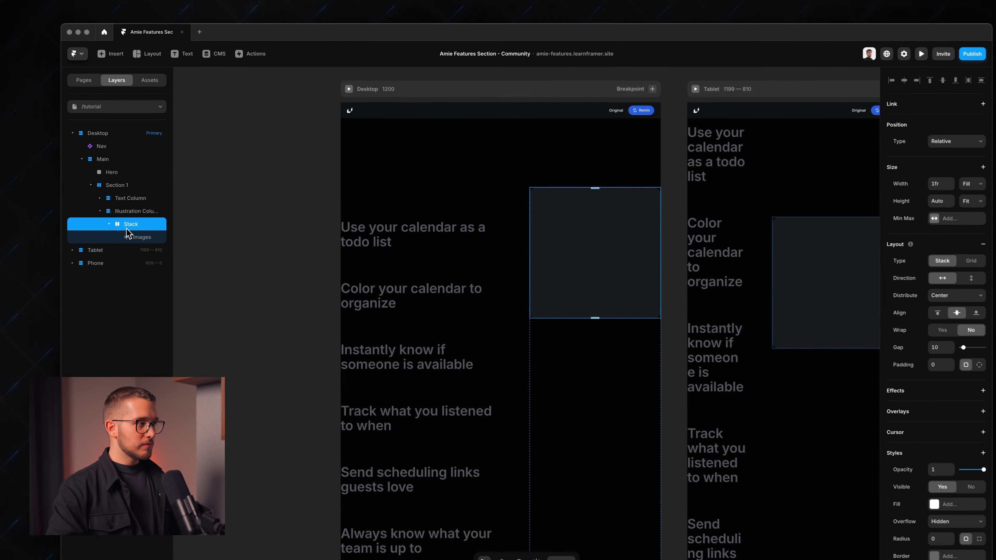
{"action": "double_click", "coordinate": [182, 215]}
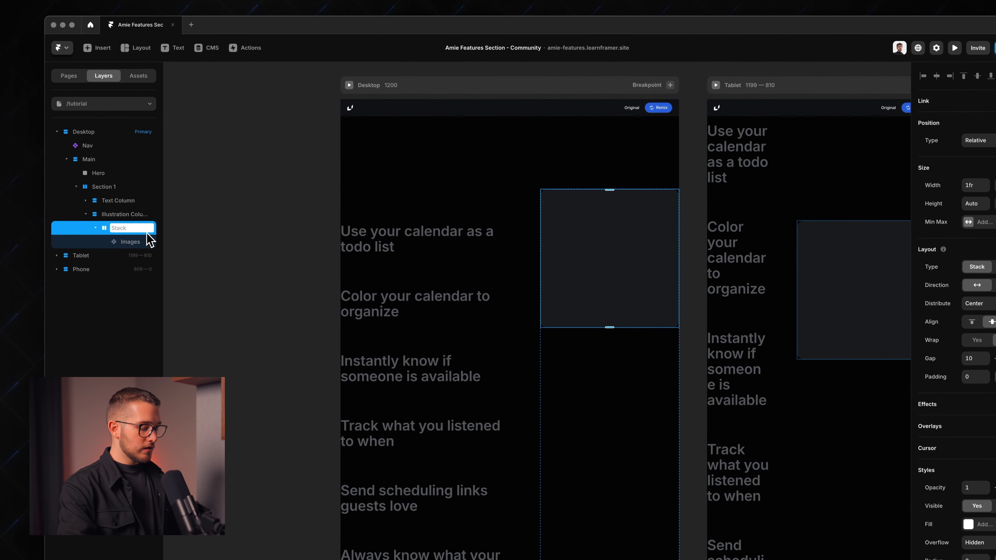
{"action": "type", "text": "Wrapper"}
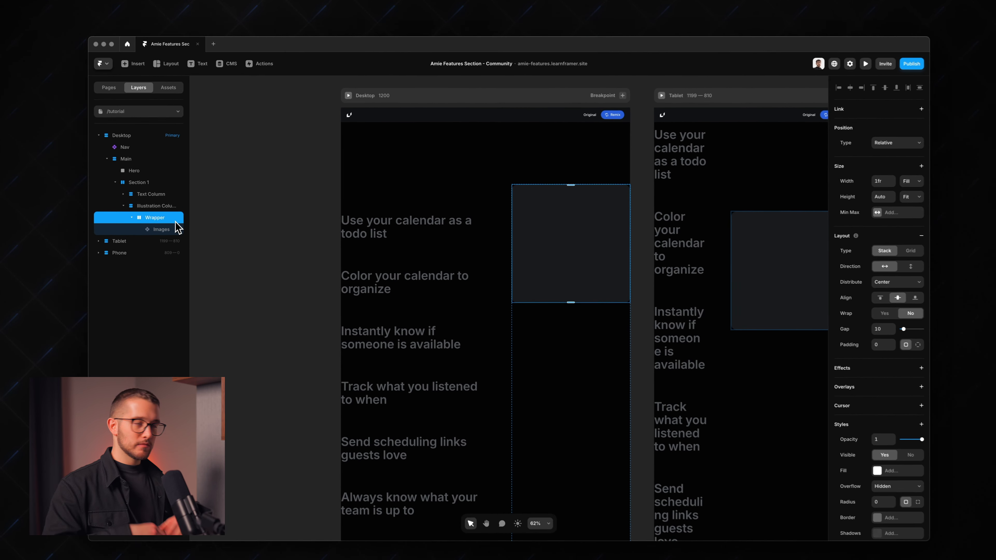
- Set the Wrapper's height to Viewport at 100vh and its stack distribution to Center
{"action": "key", "text": "Return"}
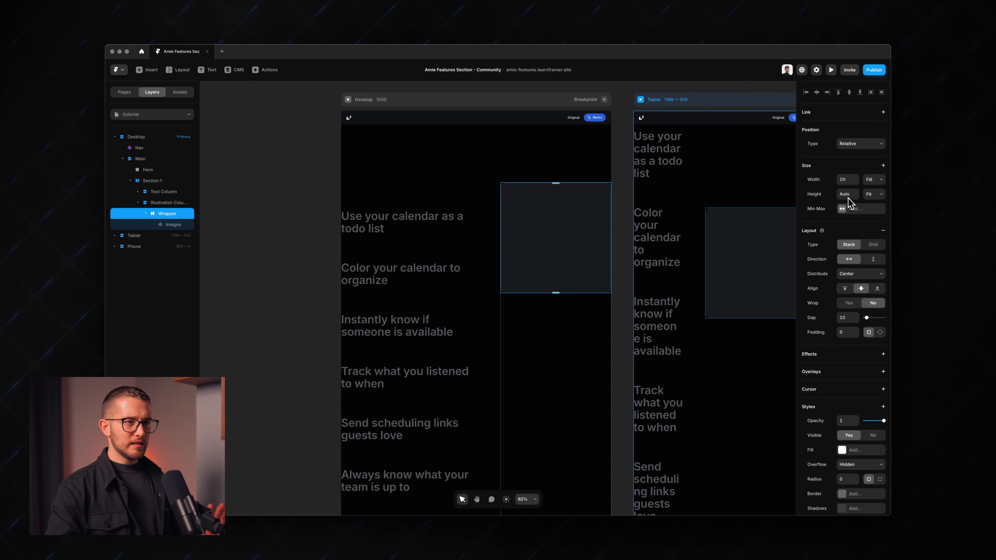
{"action": "left_click", "coordinate": [873, 194]}
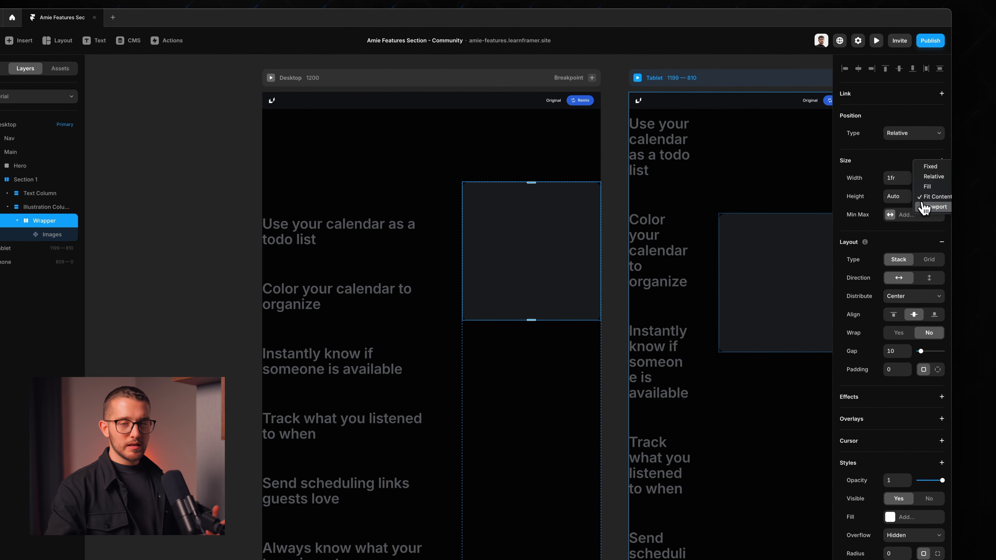
{"action": "left_click", "coordinate": [935, 206]}
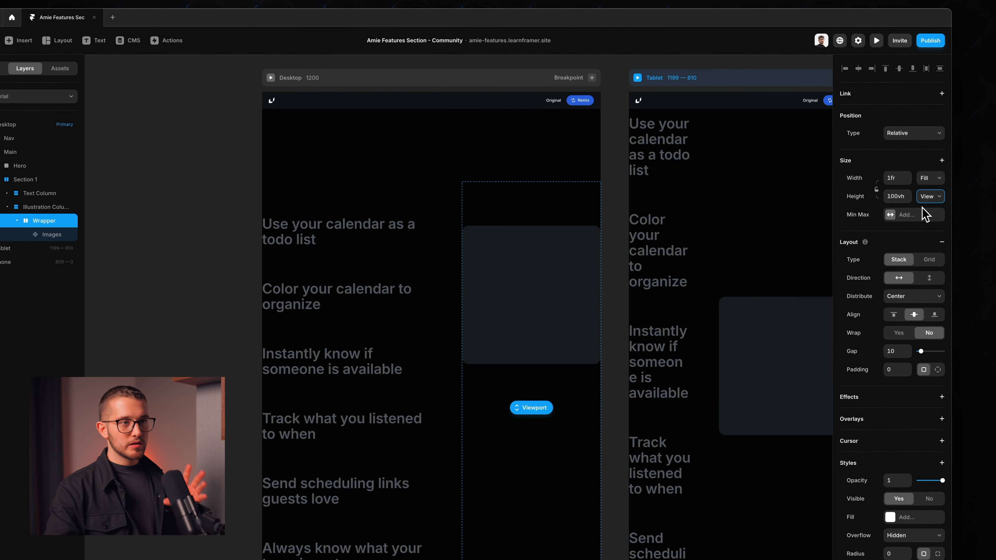
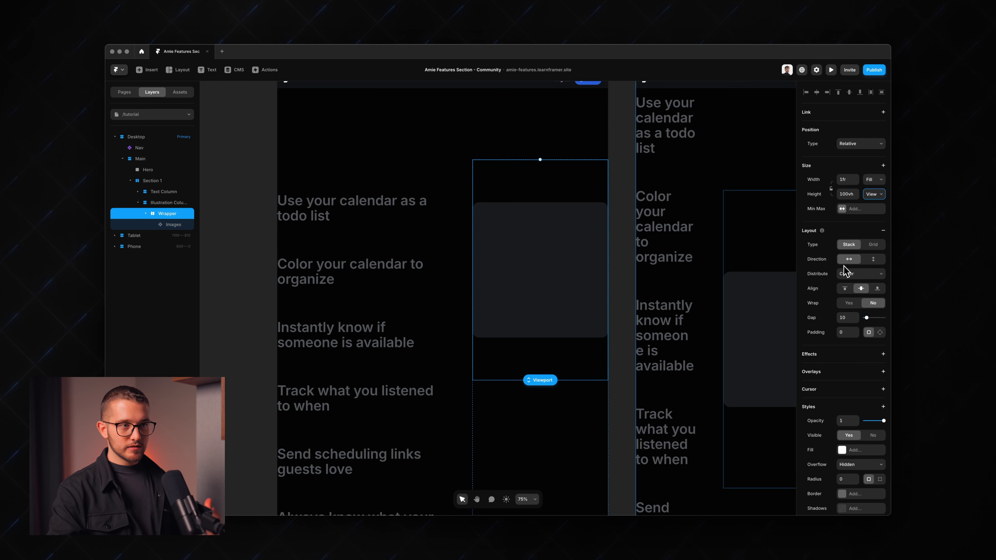
{"action": "left_click", "coordinate": [849, 274]}
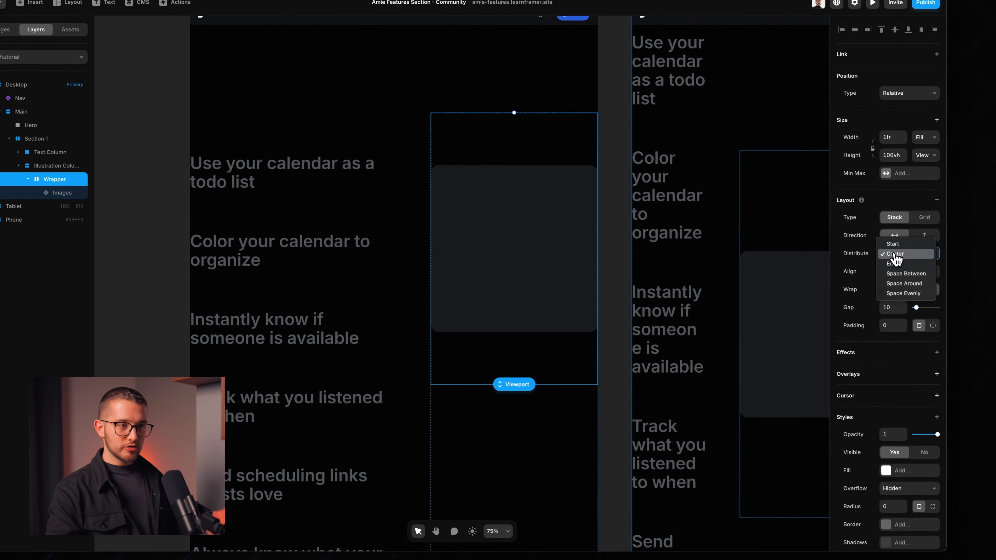
{"action": "left_click", "coordinate": [895, 254]}
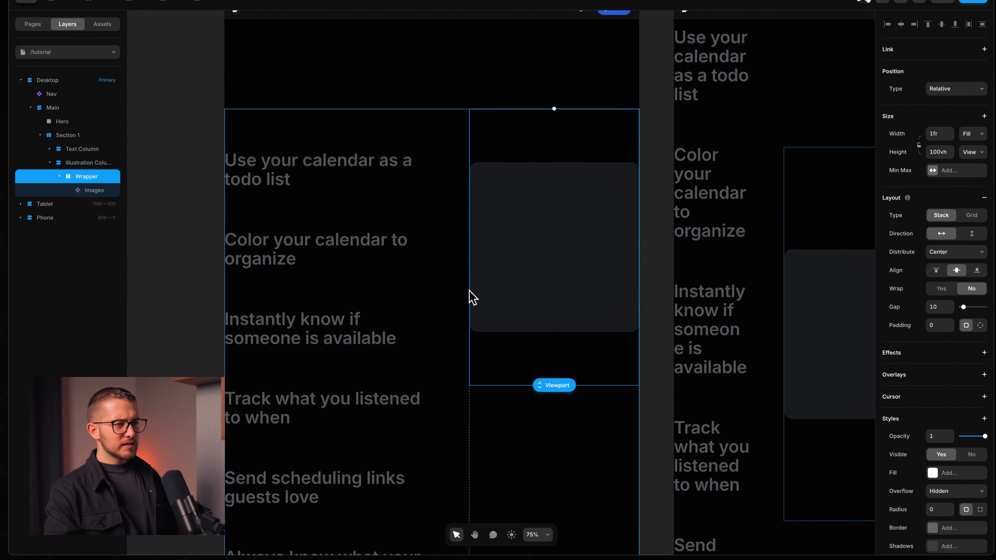
{"action": "left_click", "coordinate": [546, 247]}
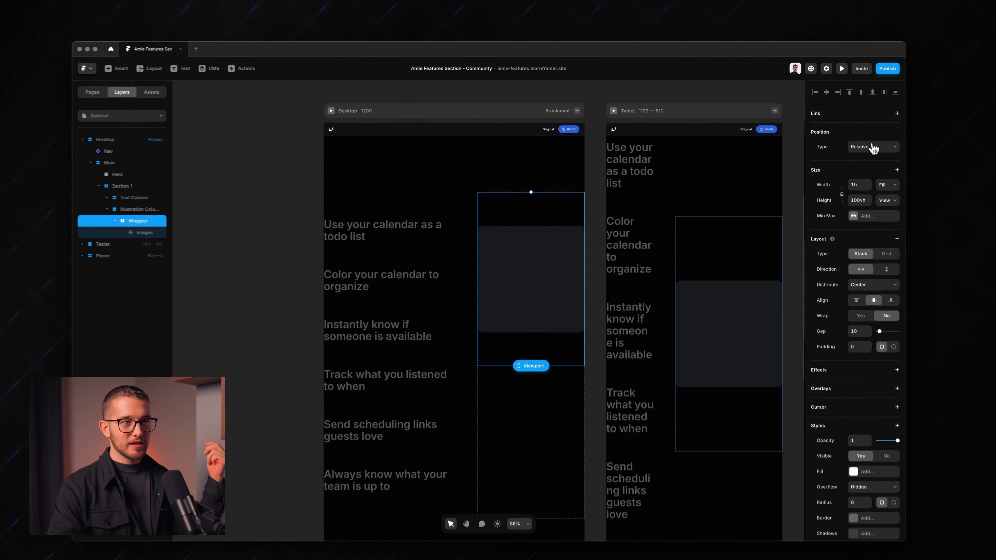
- Set the Wrapper's position type to Sticky and its height to 100vh
{"action": "left_click", "coordinate": [859, 144]}
{"action": "left_click", "coordinate": [847, 159]}
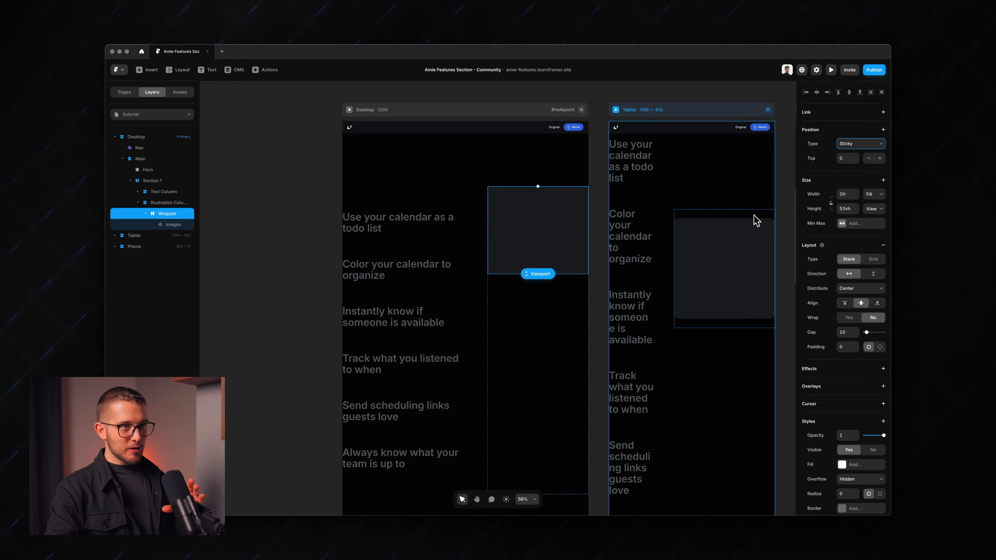
{"action": "left_click", "coordinate": [869, 144]}
{"action": "left_click", "coordinate": [869, 144]}
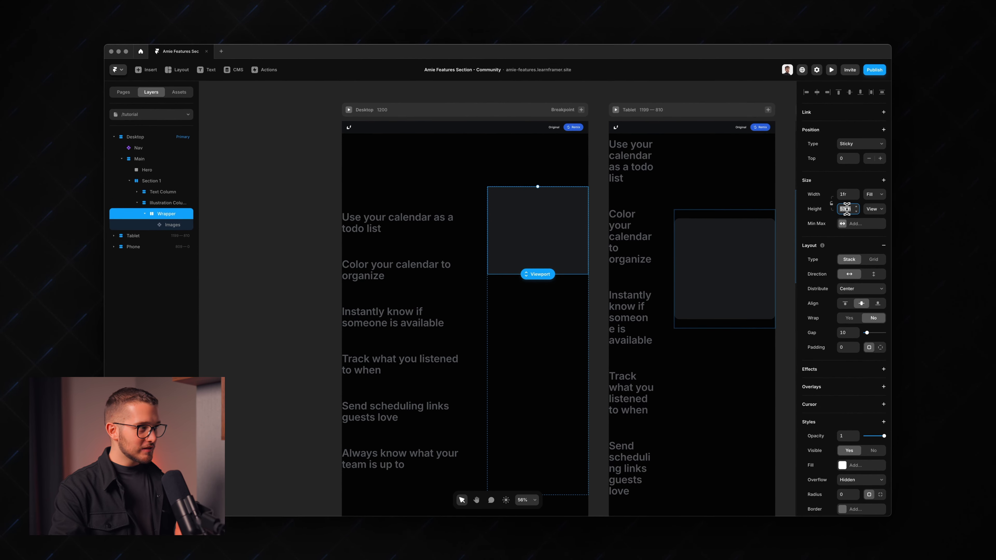
{"action": "key", "text": "Return"}
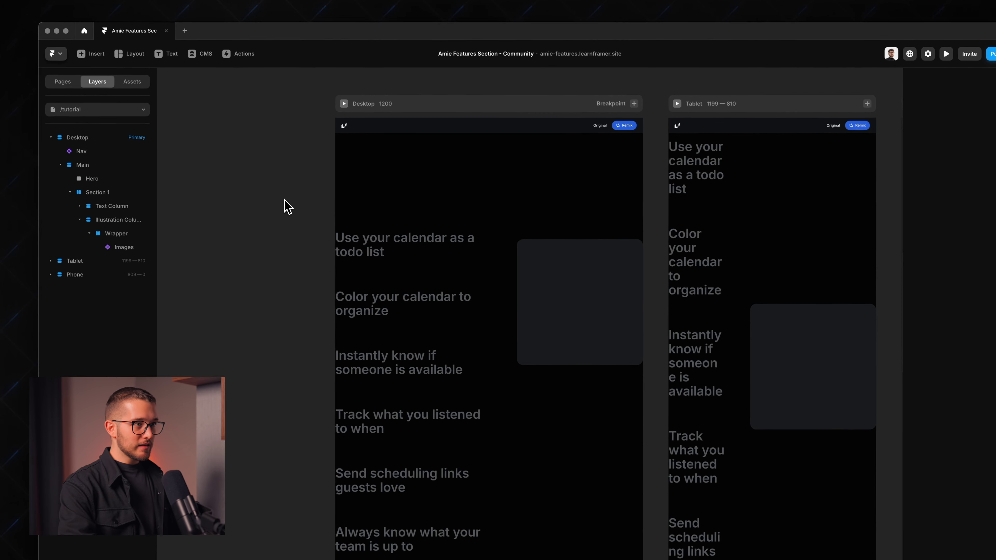
- Preview the desktop page and scroll through the section to check the illustration's sticky behaviour
{"action": "key", "text": "super+p"}
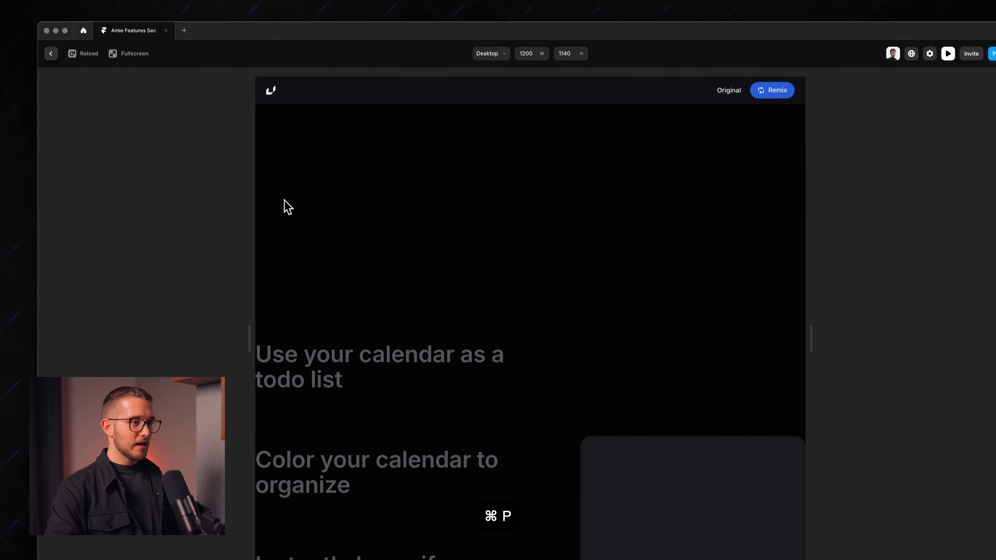
{"action": "scroll", "coordinate": [375, 261], "scroll_direction": "down", "scroll_amount": 10}
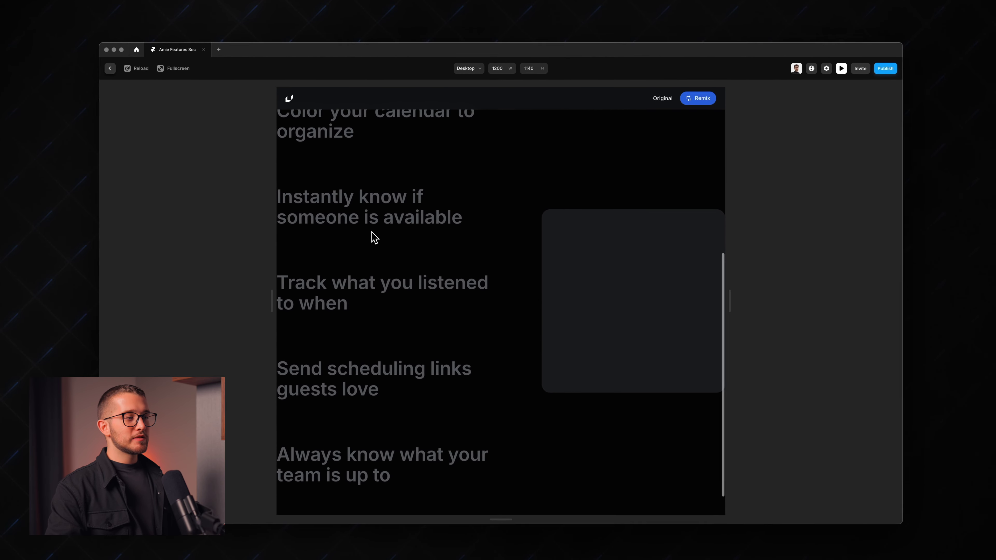
{"action": "scroll", "coordinate": [403, 279], "scroll_direction": "up", "scroll_amount": 5}
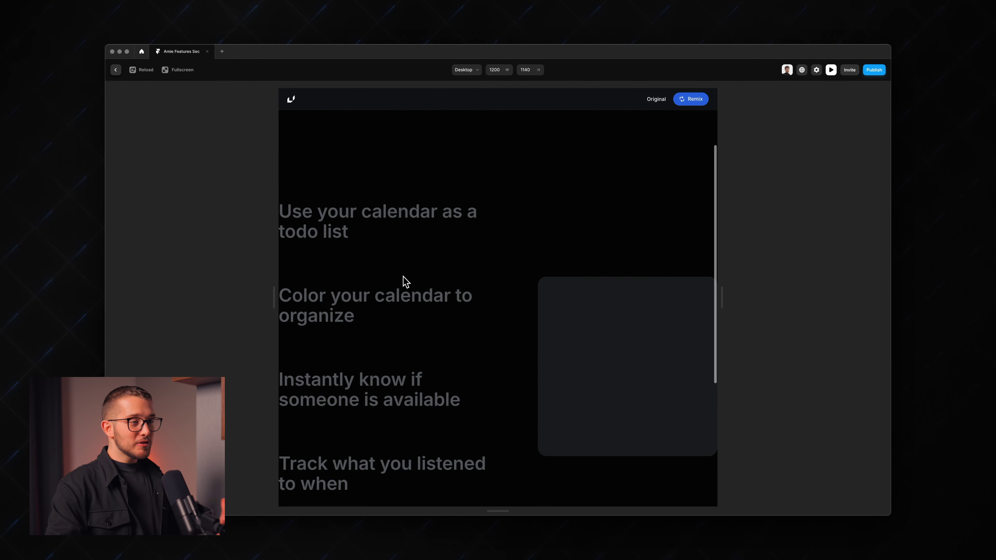
{"action": "scroll", "coordinate": [406, 282], "scroll_direction": "down", "scroll_amount": 2}
{"action": "scroll", "coordinate": [405, 281], "scroll_direction": "up", "scroll_amount": 3}
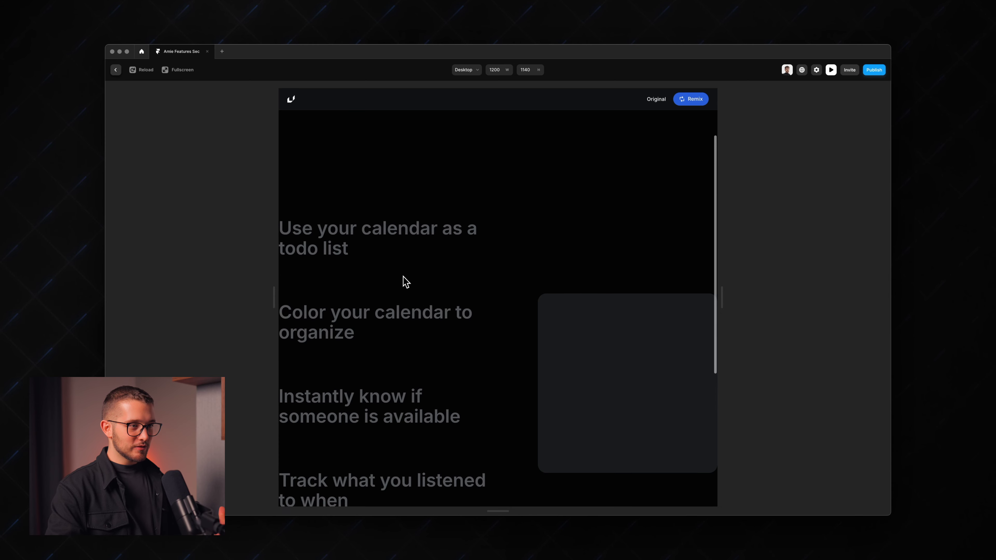
{"action": "scroll", "coordinate": [405, 281], "scroll_direction": "down", "scroll_amount": 4}
- Shorten the preview viewport, scroll to check the illustration's vertical centring, restore the viewport height and return to the canvas
{"action": "left_click_drag", "start_coordinate": [498, 511], "coordinate": [510, 440]}
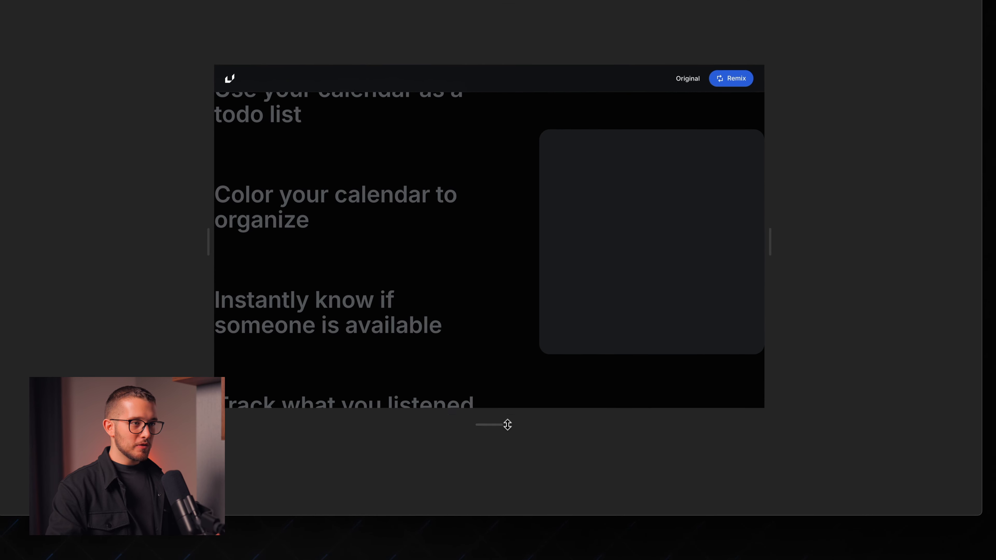
{"action": "scroll", "coordinate": [515, 382], "scroll_direction": "up", "scroll_amount": 5}
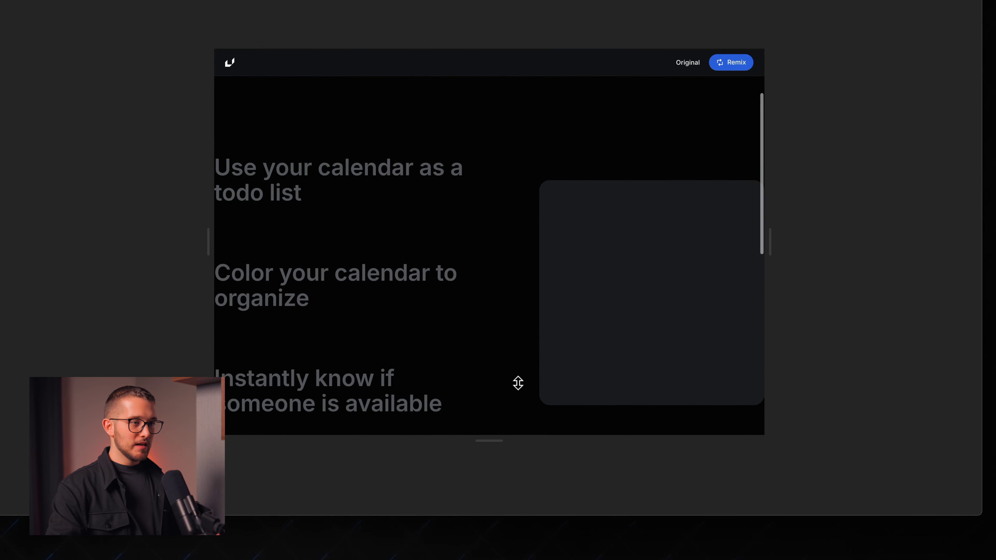
{"action": "scroll", "coordinate": [517, 383], "scroll_direction": "down", "scroll_amount": 7}
{"action": "scroll", "coordinate": [518, 383], "scroll_direction": "down", "scroll_amount": 3}
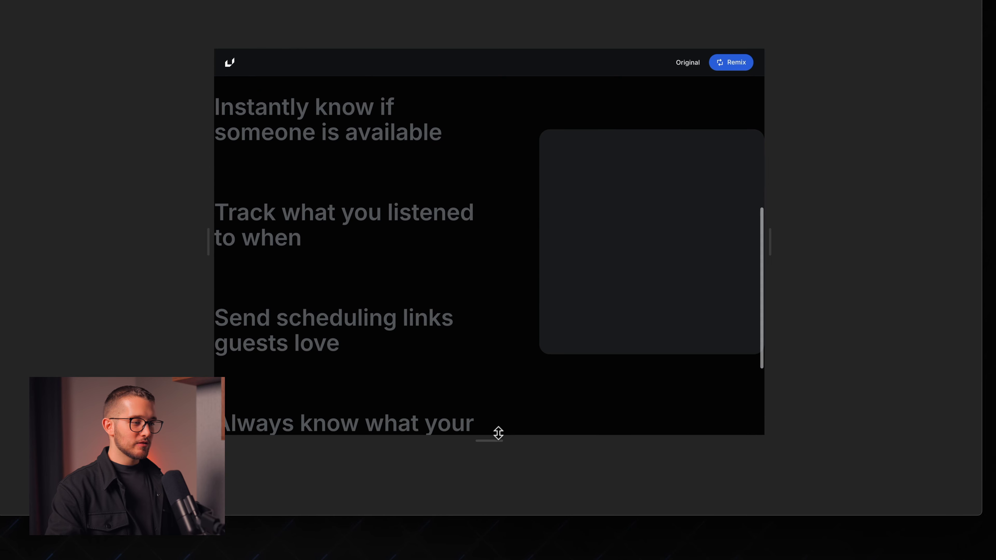
{"action": "left_click_drag", "start_coordinate": [498, 433], "coordinate": [495, 504]}
{"action": "key", "text": "super+shift+4"}
{"action": "left_click_drag", "start_coordinate": [530, 0], "coordinate": [749, 497]}
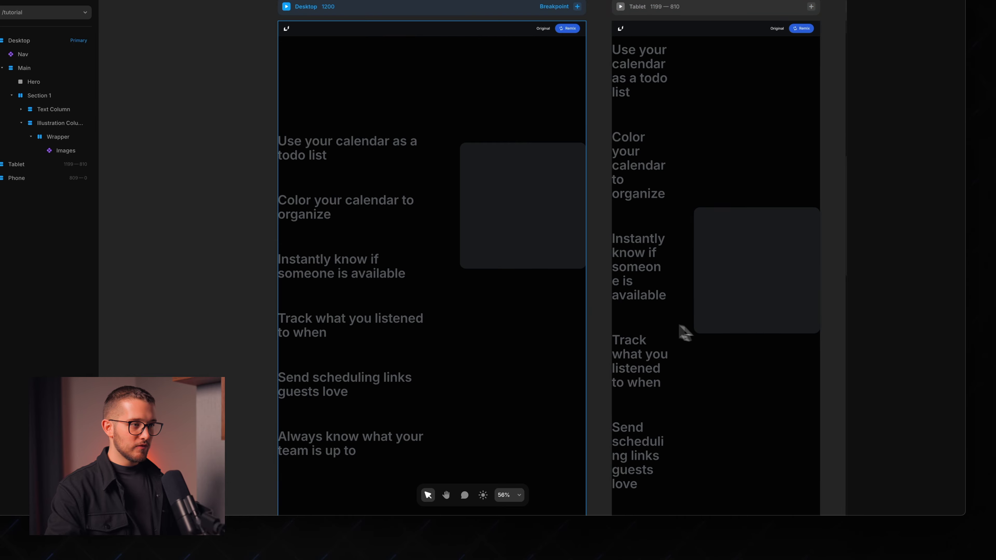
- Inspect the Wrapper and Section 1 on the desktop canvas, and preview the section's scrolling again
{"action": "scroll", "coordinate": [724, 340], "scroll_direction": "down", "scroll_amount": 3}
{"action": "left_click", "coordinate": [543, 233]}
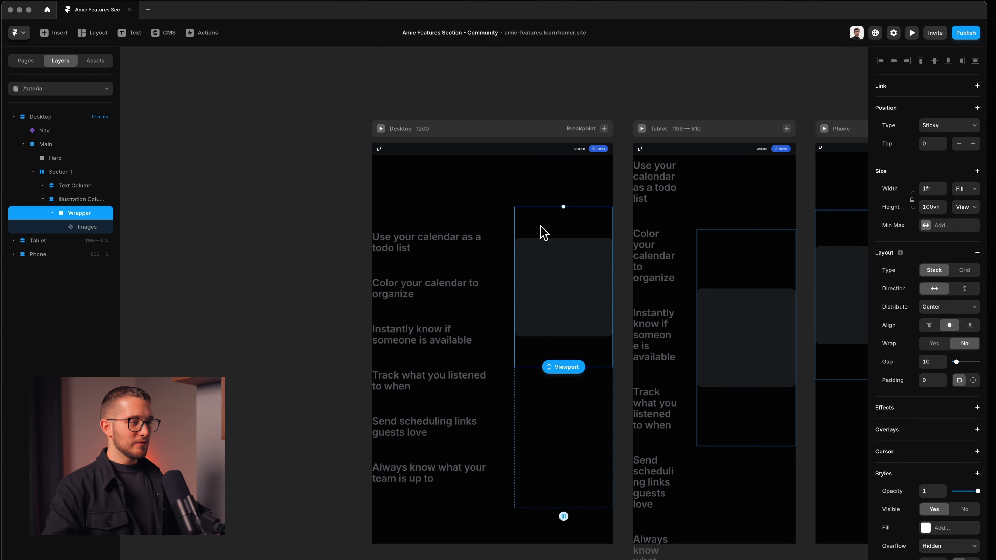
{"action": "left_click", "coordinate": [513, 267]}
{"action": "scroll", "coordinate": [530, 217], "scroll_direction": "up", "scroll_amount": 3}
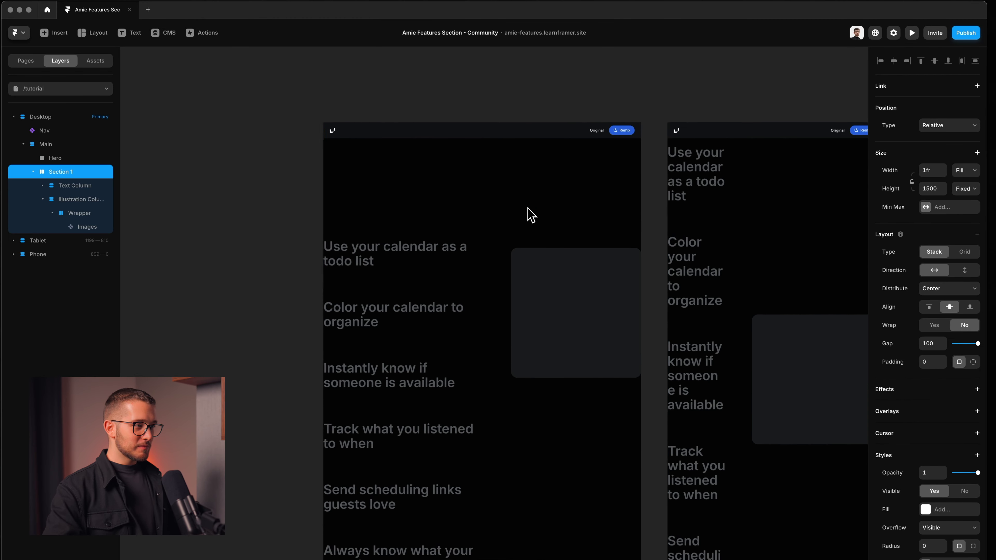
{"action": "key", "text": "super+p"}
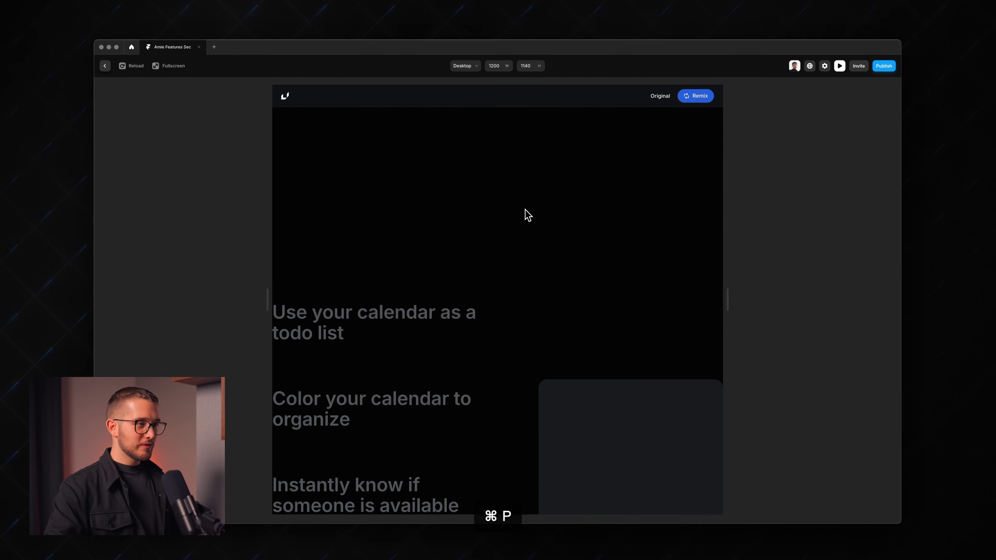
{"action": "scroll", "coordinate": [527, 215], "scroll_direction": "down", "scroll_amount": 5}
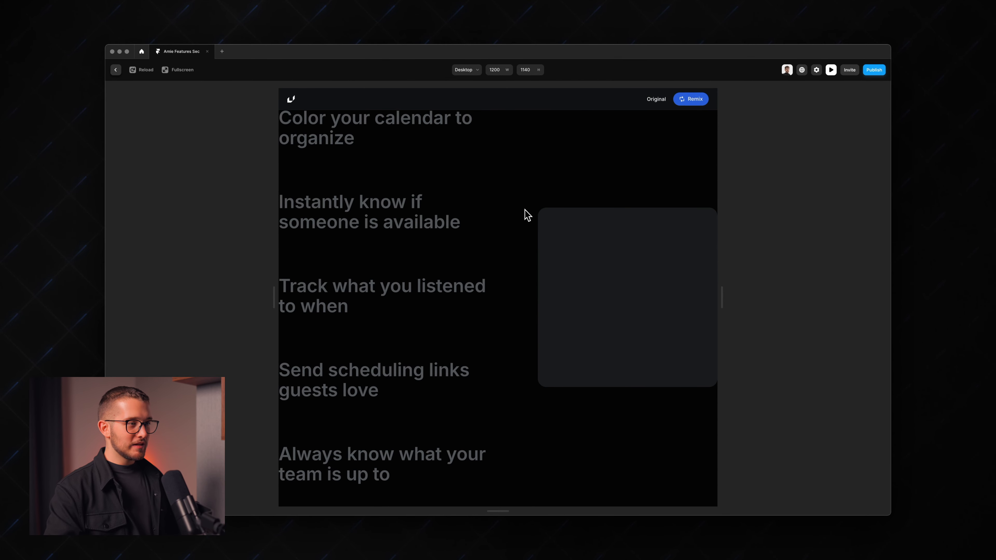
- Switch to the finished reference page, scroll through its features section for comparison, and return to the Framer preview
{"action": "key", "text": "super+Tab"}
{"action": "scroll", "coordinate": [524, 268], "scroll_direction": "down", "scroll_amount": 3}
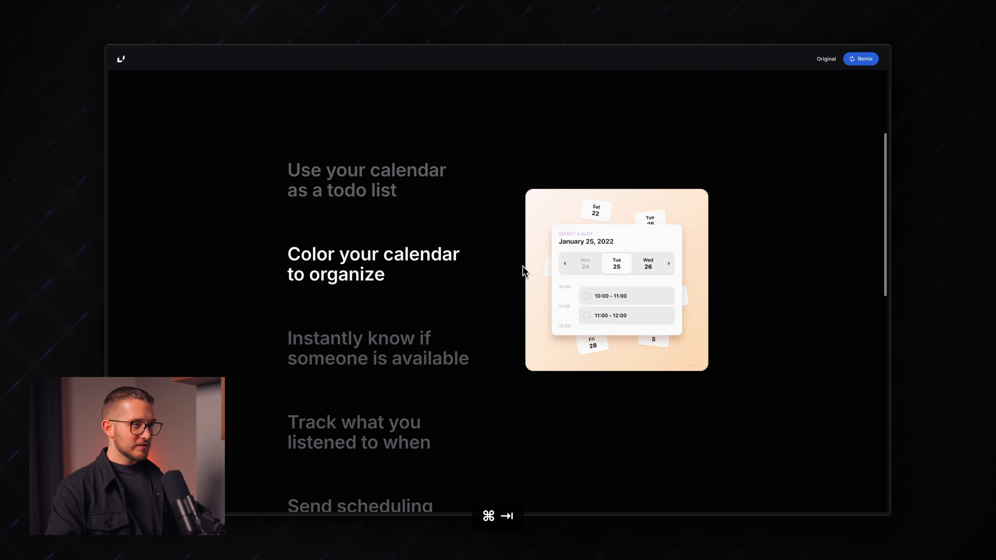
{"action": "scroll", "coordinate": [524, 268], "scroll_direction": "up", "scroll_amount": 4}
{"action": "scroll", "coordinate": [522, 267], "scroll_direction": "down", "scroll_amount": 1}
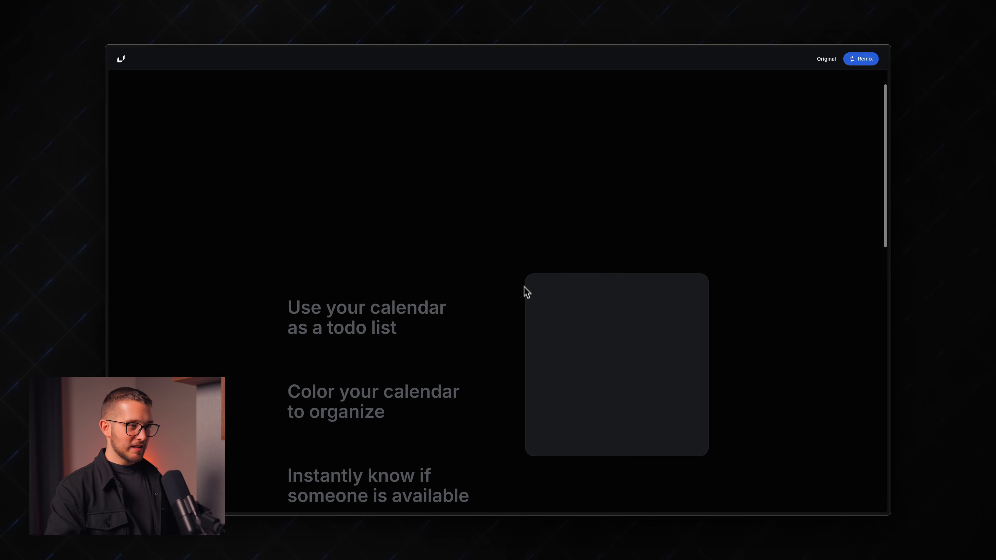
{"action": "key", "text": "super+Tab"}
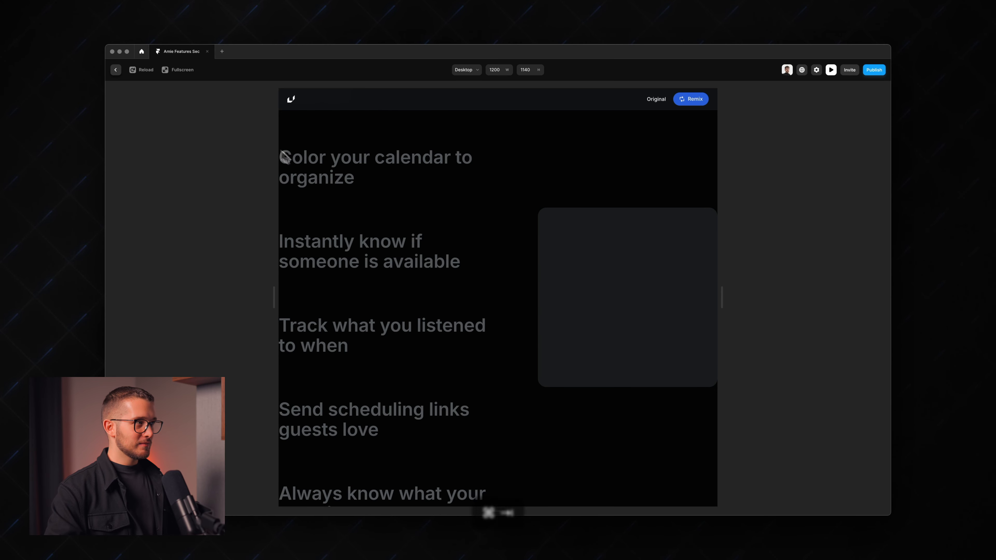
- Show the preview fullscreen and compare its column placement at the start of the section with the finished reference page
{"action": "left_click", "coordinate": [179, 69]}
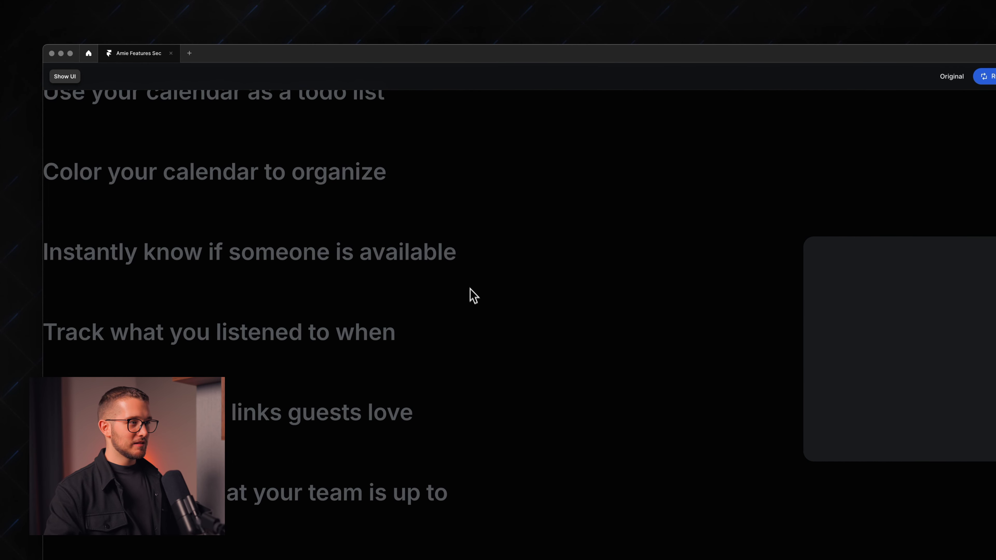
{"action": "scroll", "coordinate": [466, 285], "scroll_direction": "up", "scroll_amount": 5}
{"action": "key", "text": "super+Tab"}
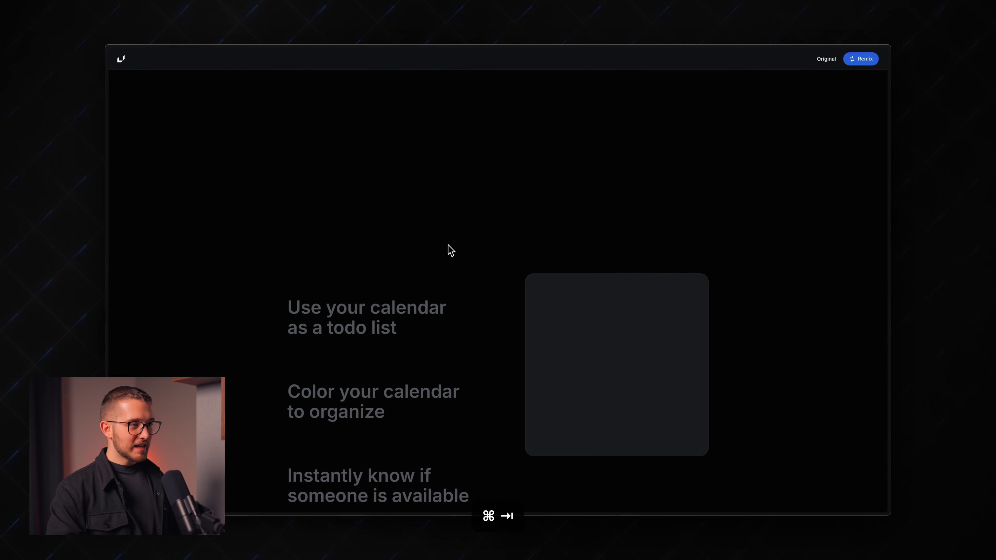
{"action": "key", "text": "super+Tab"}
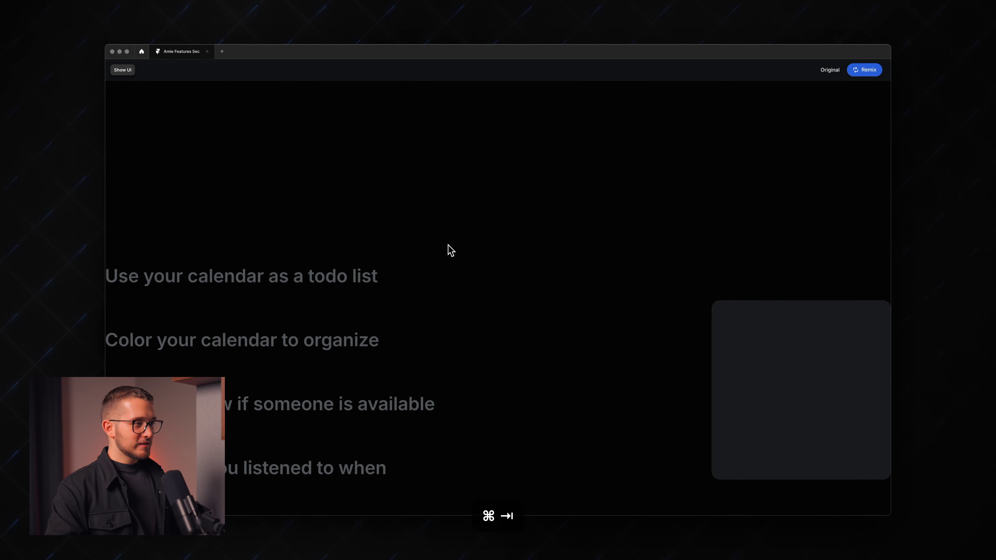
{"action": "key", "text": "super+Tab"}
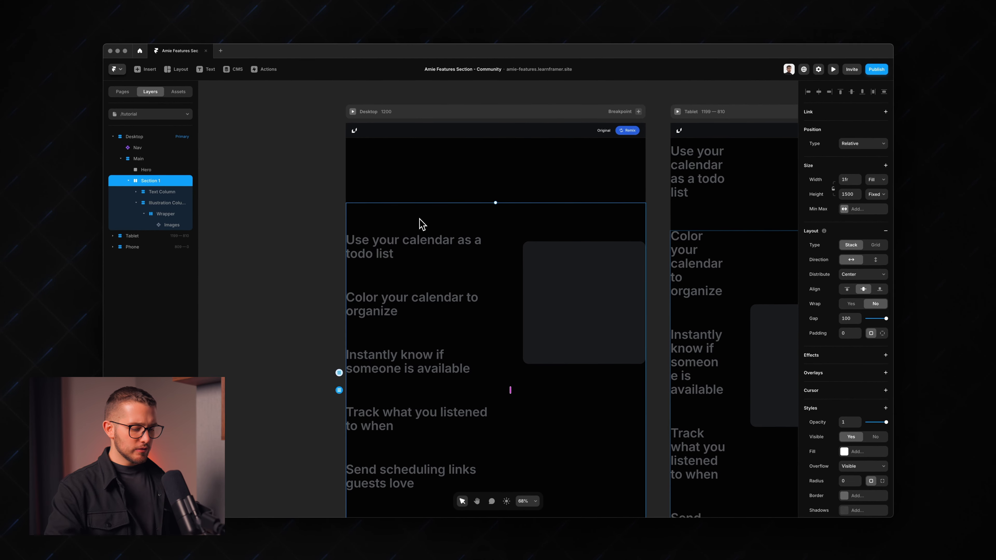
- Reopen the fullscreen preview, scroll to examine the space around the illustration, and return to the canvas
{"action": "key", "text": "super+p"}
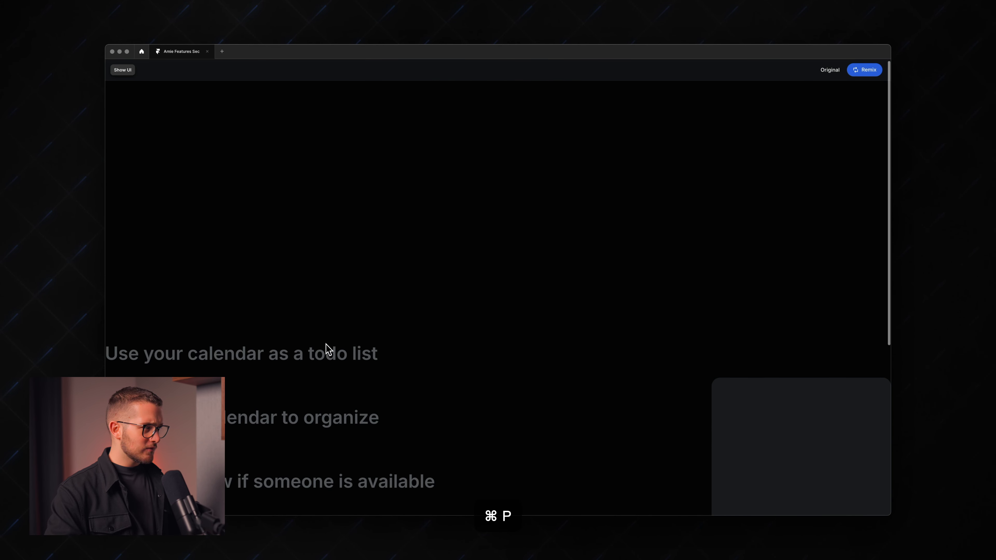
{"action": "scroll", "coordinate": [326, 349], "scroll_direction": "down", "scroll_amount": 5}
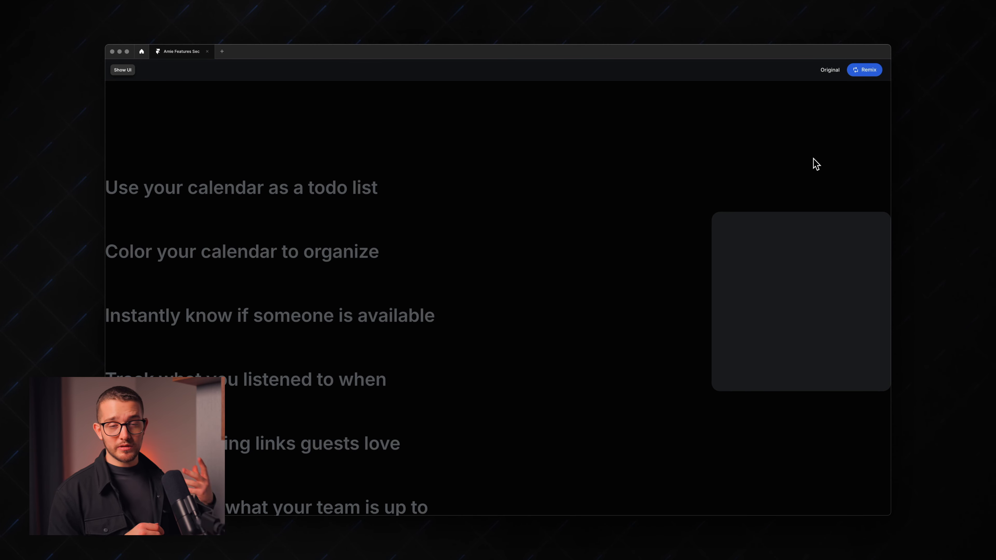
{"action": "key", "text": "super+backslash"}
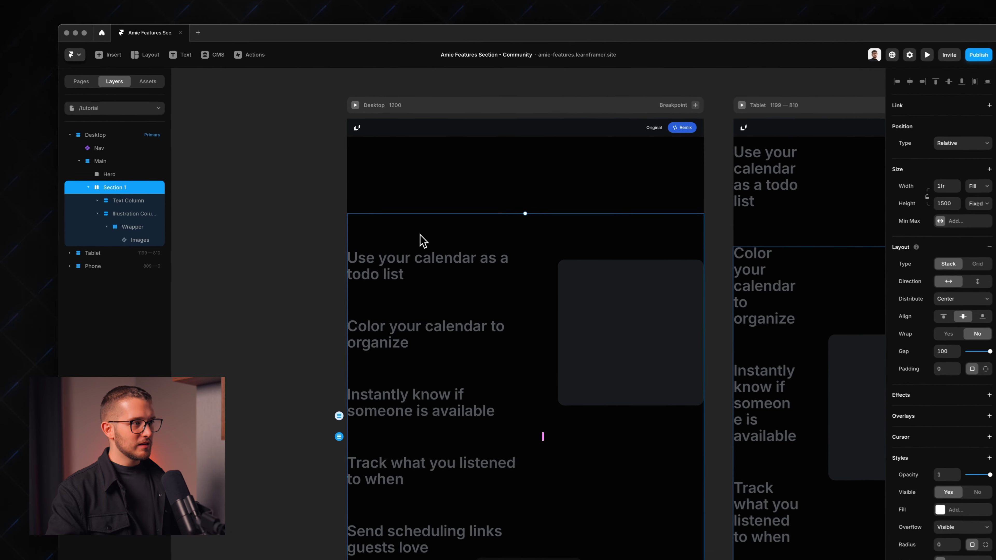
- Give the desktop Text Column and Illustration Column together a padding of 24 on the right and left sides
{"action": "left_click", "coordinate": [104, 204]}
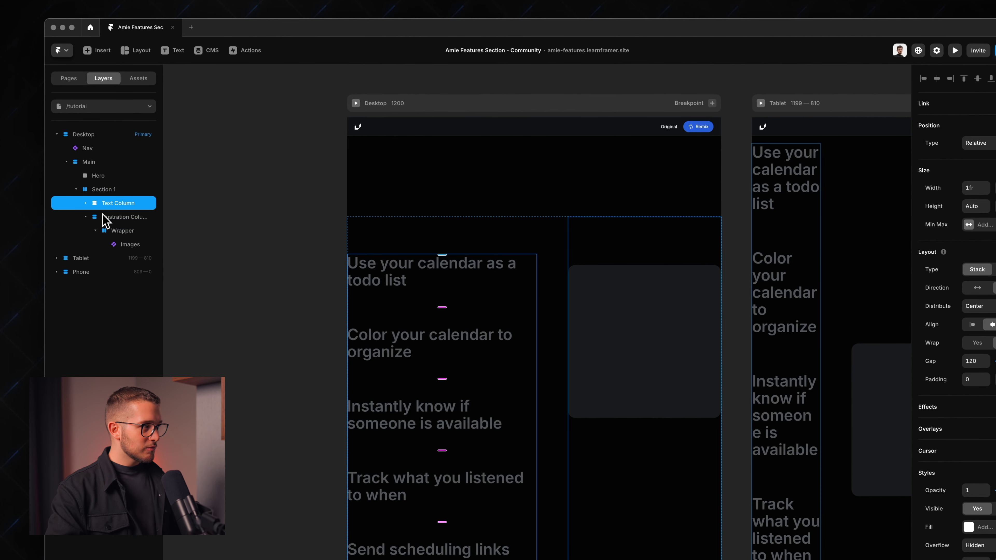
{"action": "left_click", "coordinate": [109, 218], "text": "shift"}
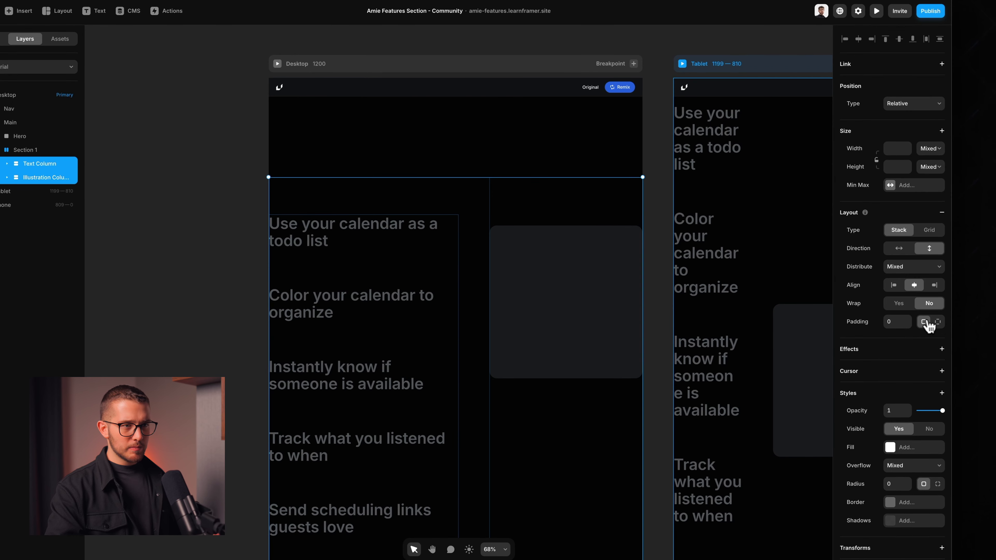
{"action": "left_click", "coordinate": [938, 322]}
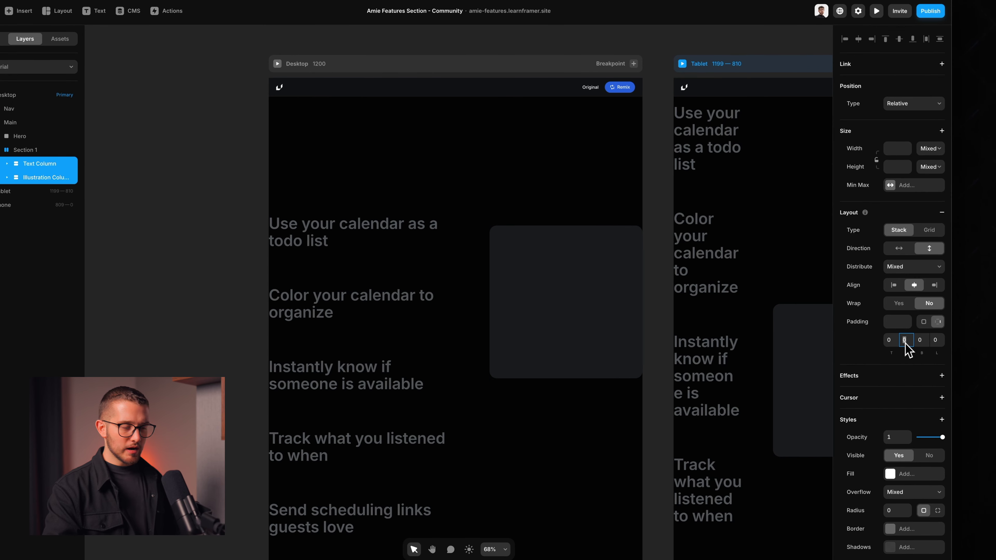
{"action": "left_click", "coordinate": [937, 340]}
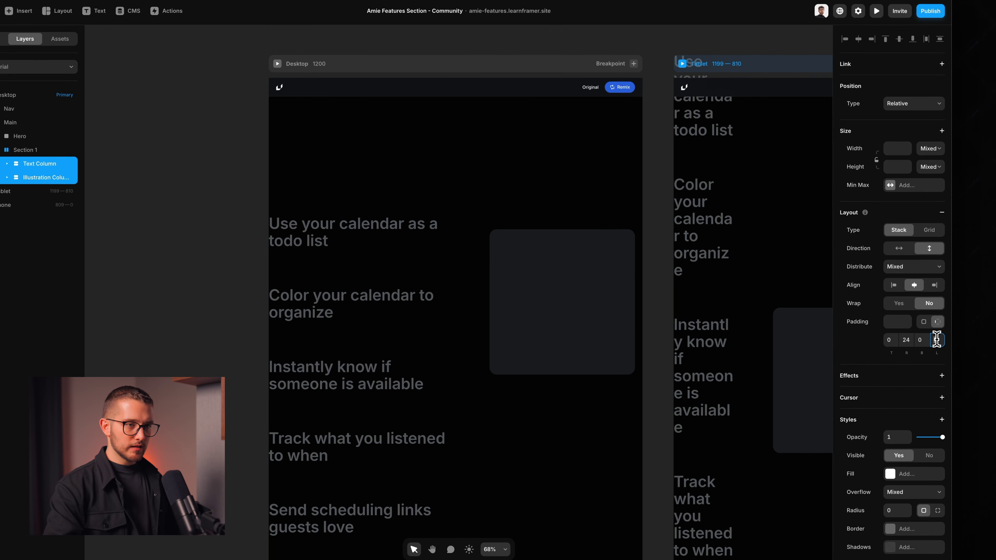
{"action": "type", "text": "24"}
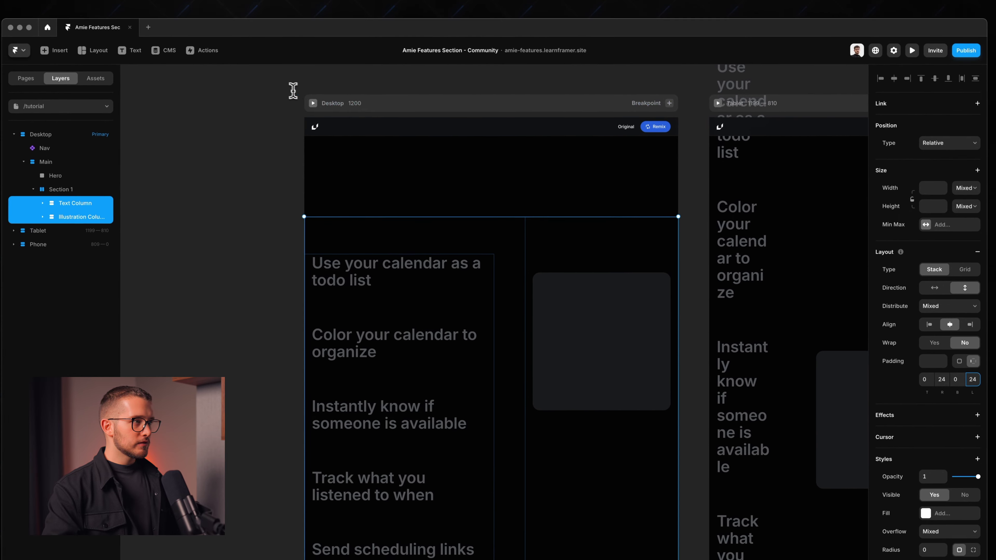
- Preview the page fullscreen, scroll through the section to check the column padding, and return to the canvas
{"action": "left_click", "coordinate": [318, 109]}
{"action": "scroll", "coordinate": [509, 357], "scroll_direction": "down", "scroll_amount": 6}
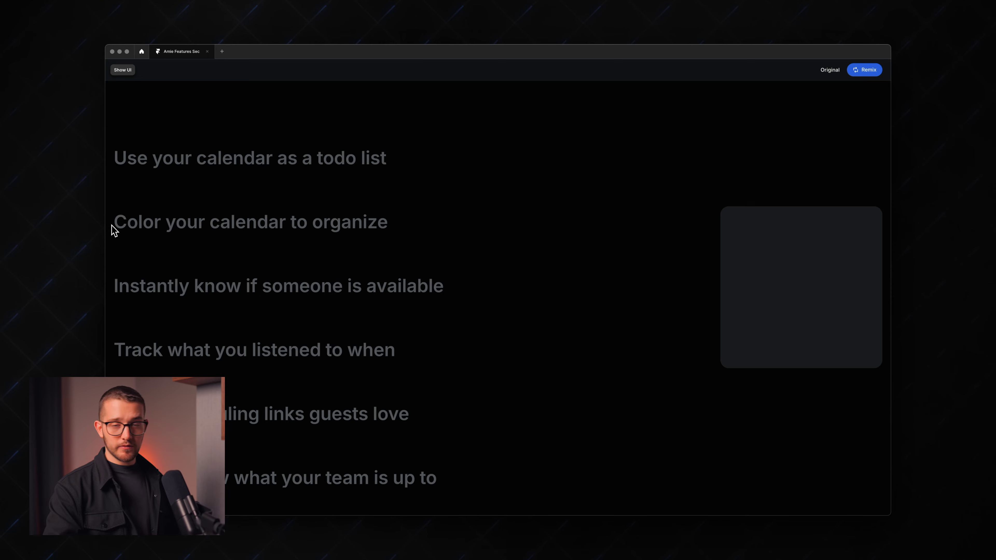
{"action": "scroll", "coordinate": [112, 230], "scroll_direction": "down", "scroll_amount": 3}
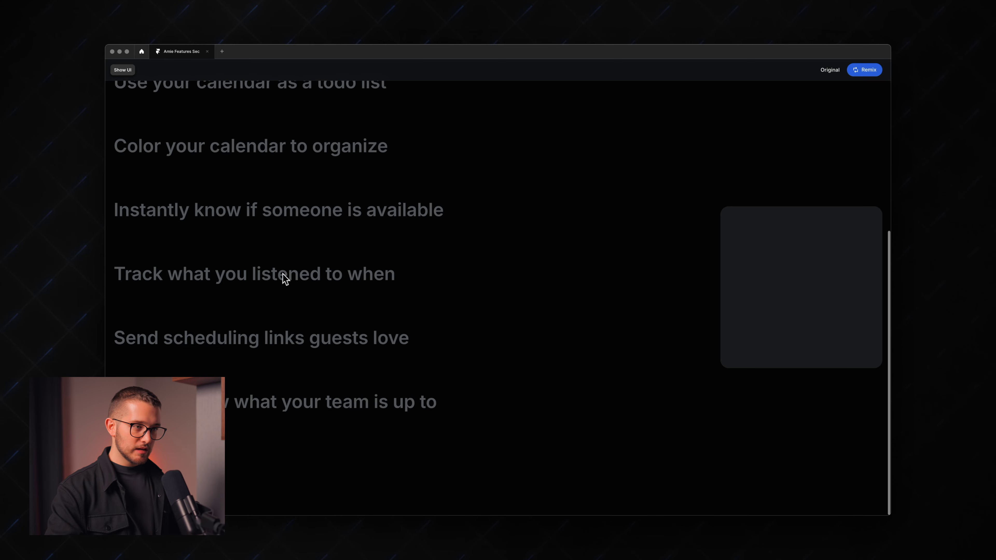
{"action": "scroll", "coordinate": [280, 278], "scroll_direction": "up", "scroll_amount": 5}
{"action": "key", "text": "Escape"}
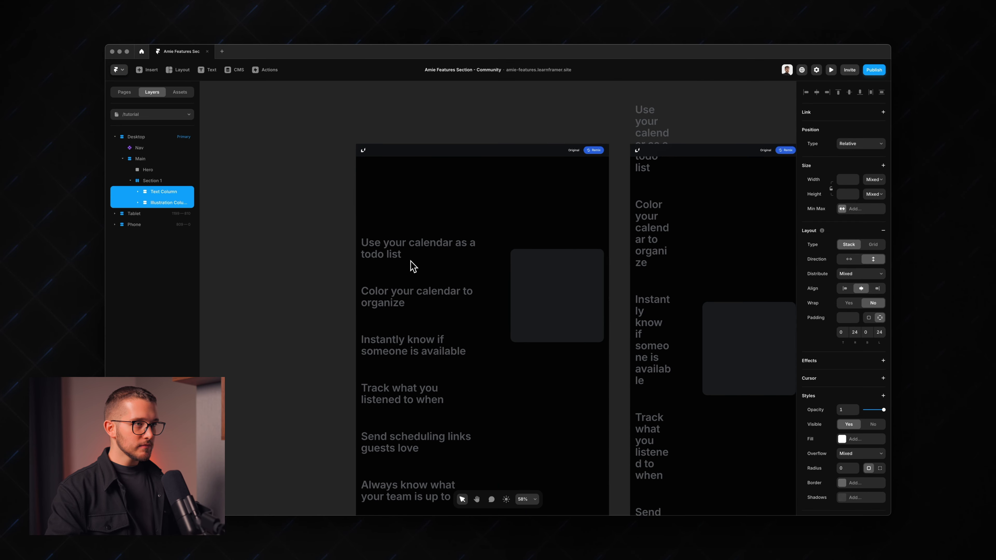
- Inspect the overflowing Text Column on the tablet breakpoint, and align the contents of desktop Section 1 to the top
{"action": "scroll", "coordinate": [526, 183], "scroll_direction": "up", "scroll_amount": 3}
{"action": "left_click", "coordinate": [459, 148]}
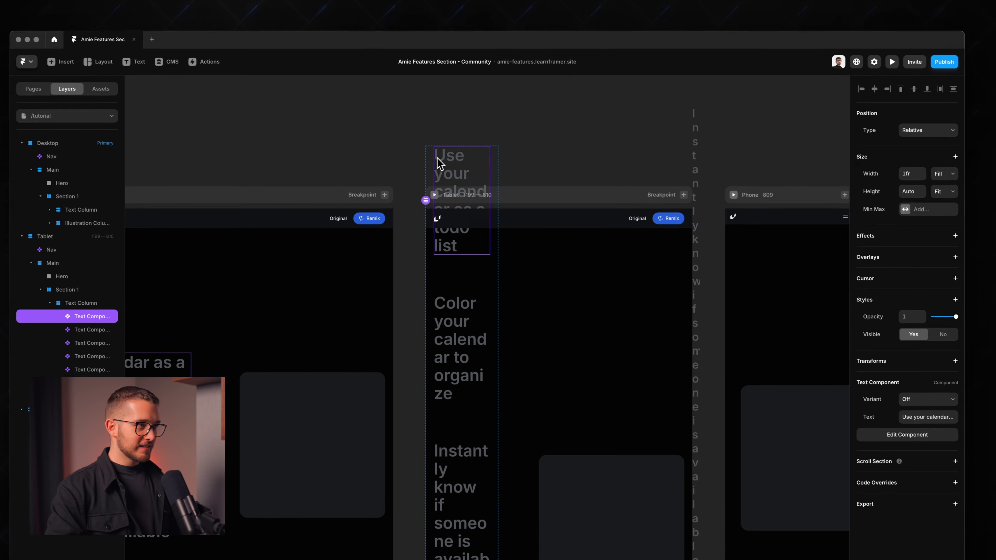
{"action": "left_click", "coordinate": [506, 168]}
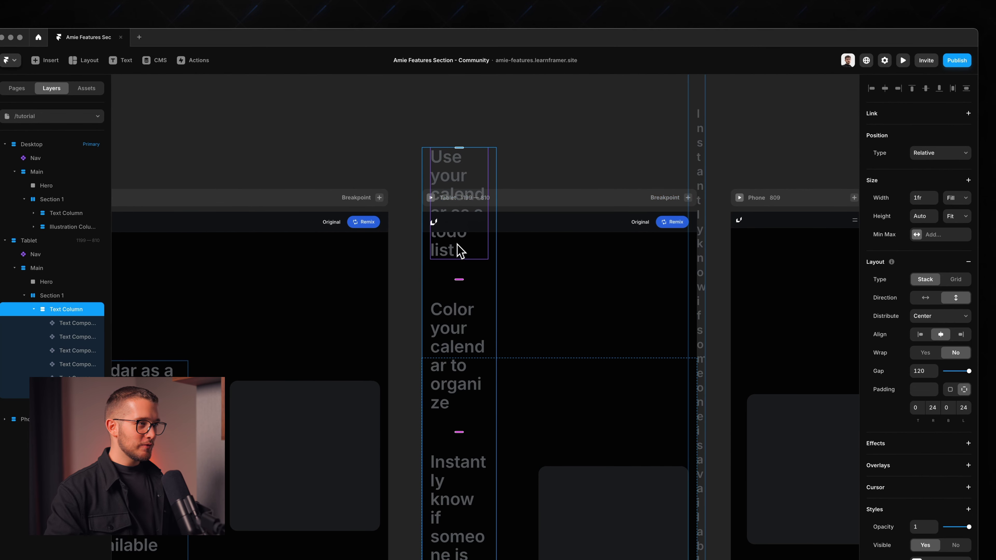
{"action": "left_click", "coordinate": [568, 153]}
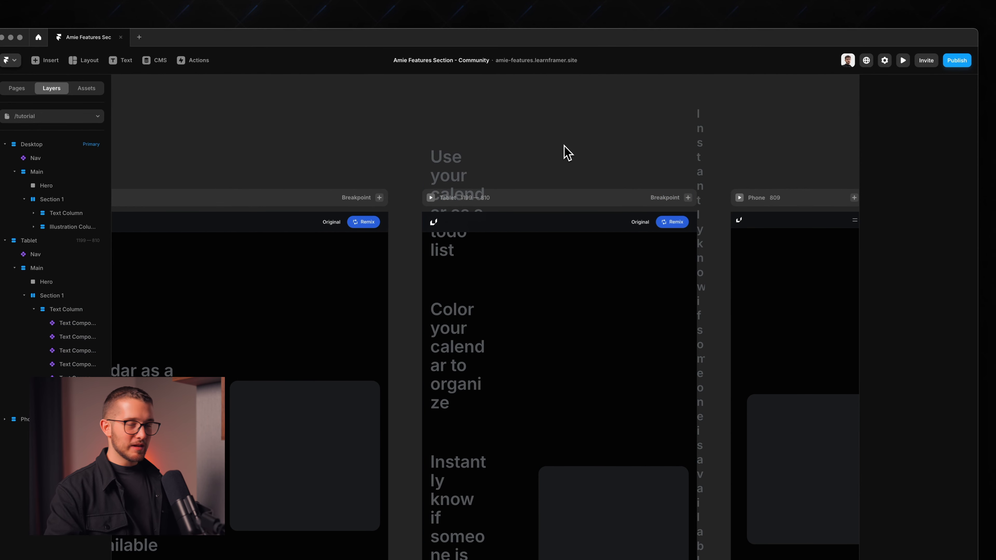
{"action": "scroll", "coordinate": [379, 318], "scroll_direction": "left", "scroll_amount": 10}
{"action": "scroll", "coordinate": [378, 318], "scroll_direction": "down", "scroll_amount": 5}
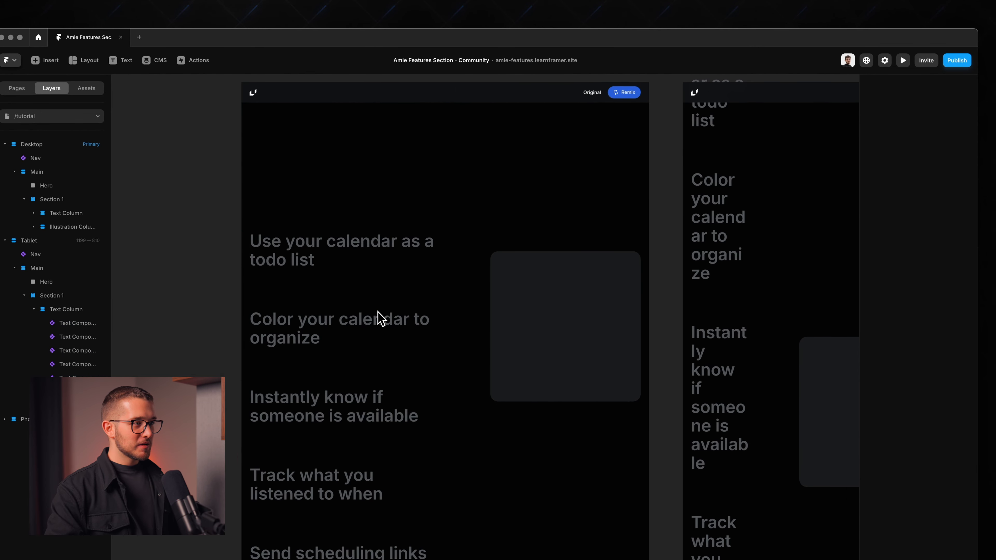
{"action": "left_click", "coordinate": [474, 219]}
{"action": "scroll", "coordinate": [476, 219], "scroll_direction": "down", "scroll_amount": 3}
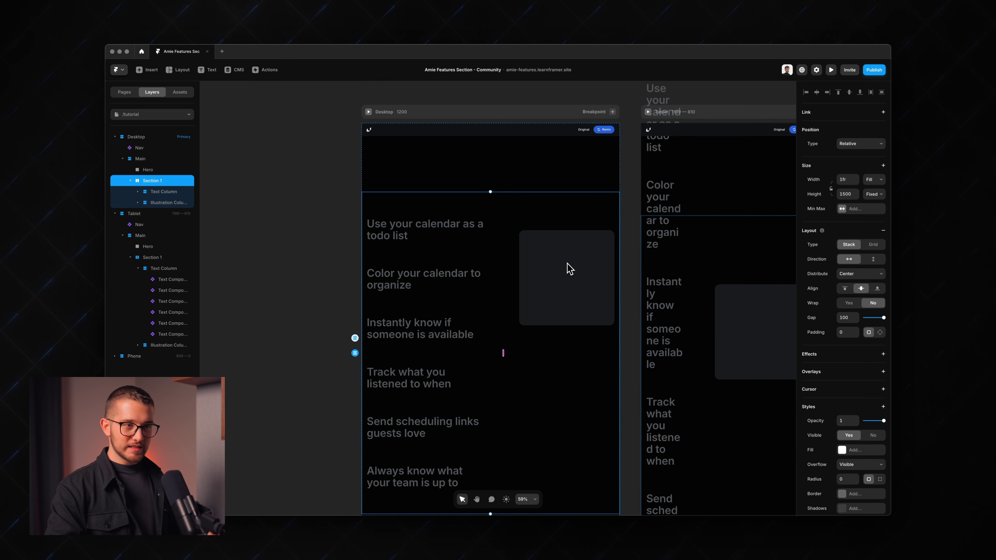
{"action": "left_click", "coordinate": [845, 290]}
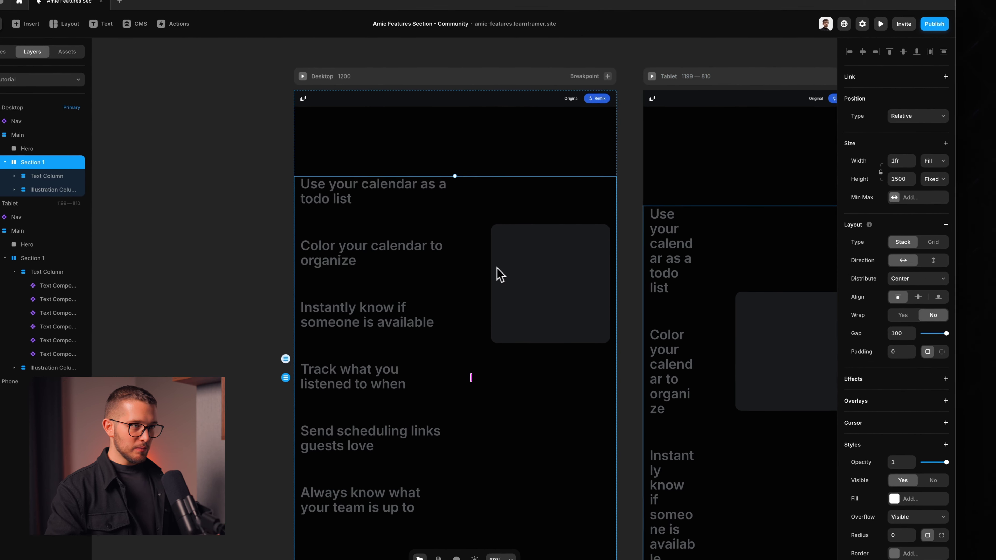
- Examine the text start on the desktop and tablet frames, compare with the finished reference page, and return to Framer
{"action": "key", "text": "super+shift+1"}
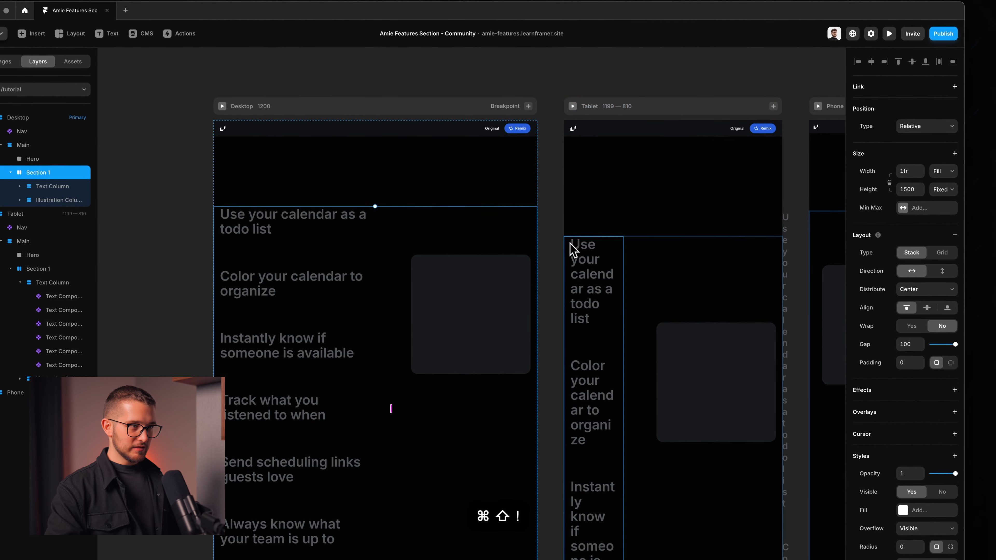
{"action": "left_click_drag", "start_coordinate": [571, 243], "coordinate": [744, 299]}
{"action": "scroll", "coordinate": [744, 299], "scroll_direction": "up", "scroll_amount": 5}
{"action": "scroll", "coordinate": [676, 262], "scroll_direction": "right", "scroll_amount": 3}
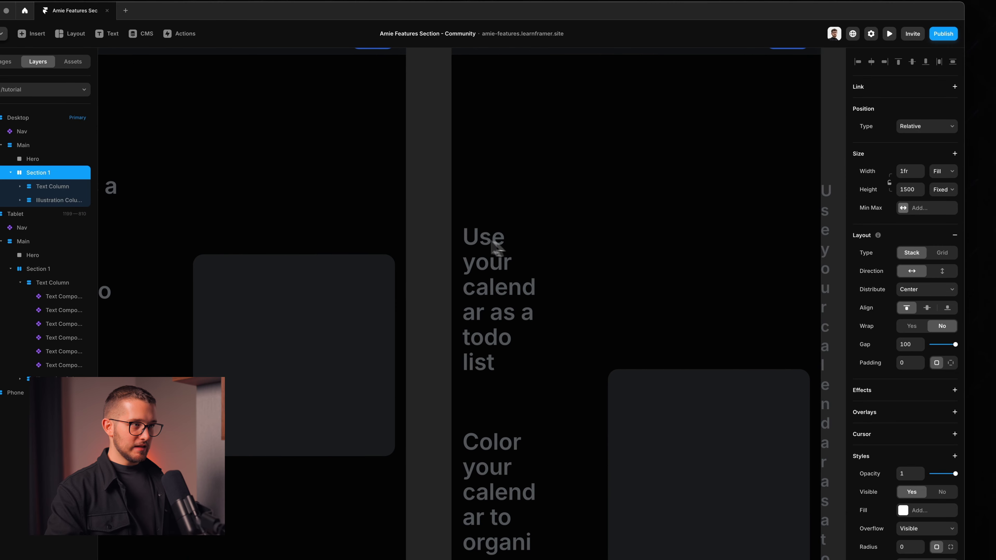
{"action": "key", "text": "super+minus"}
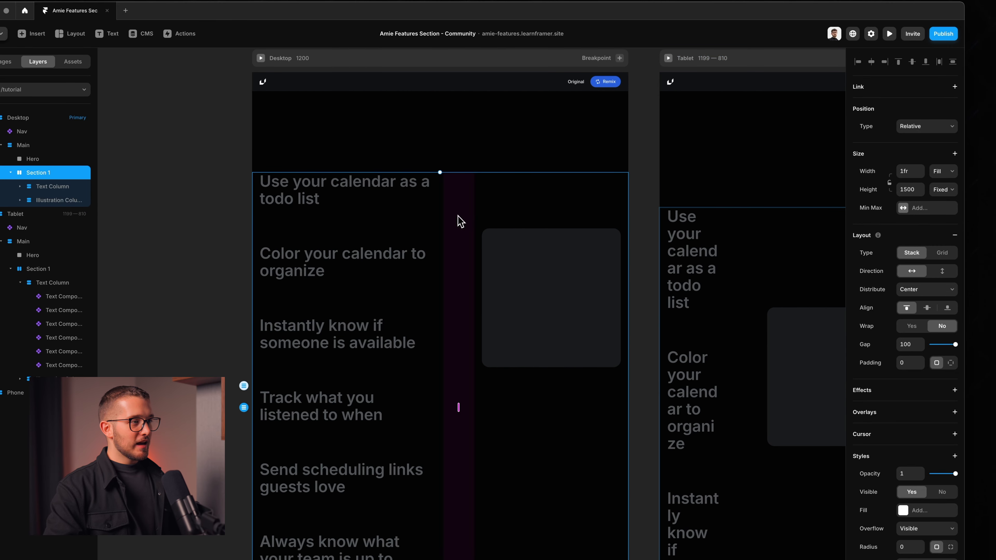
{"action": "key", "text": "super+p"}
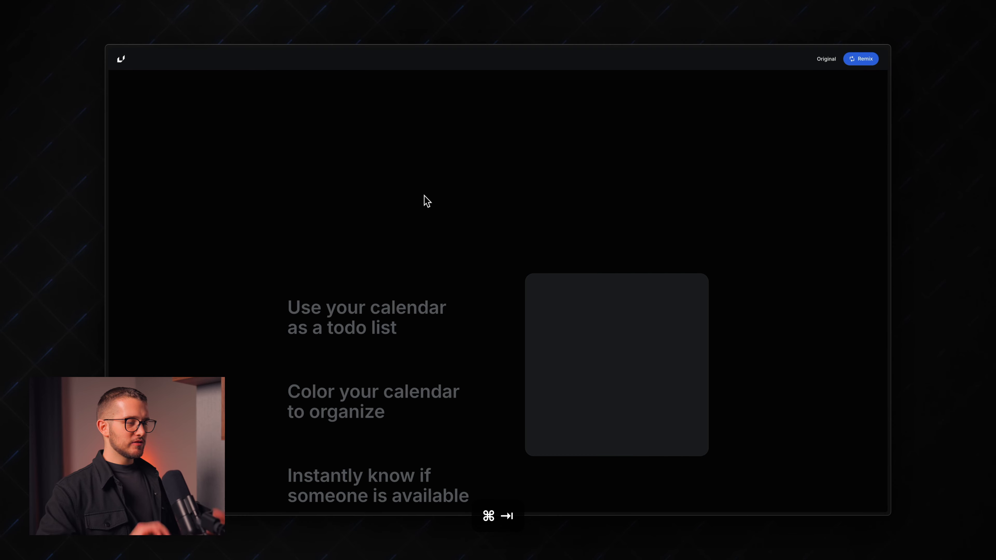
{"action": "key", "text": "super+Tab"}
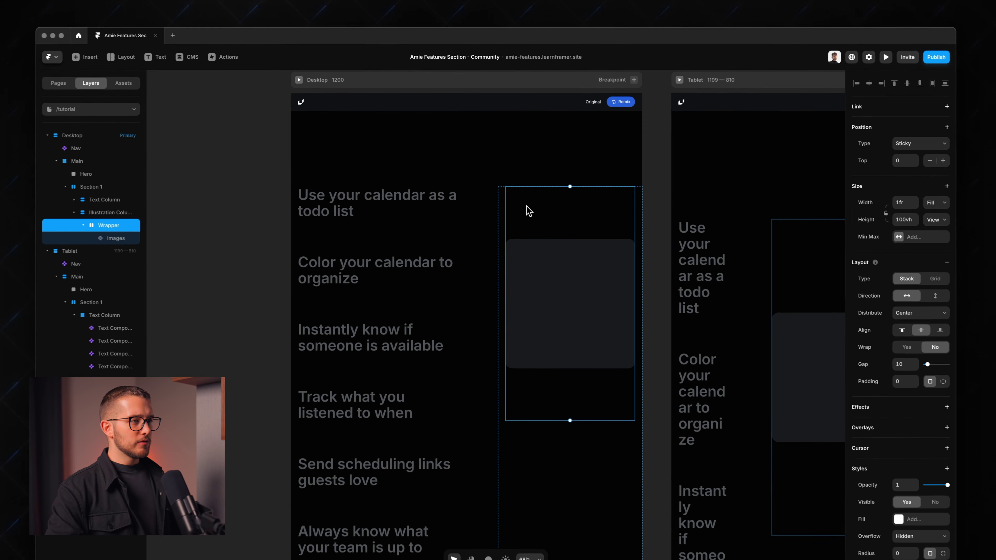
- Set the desktop Illustration Column's width to Fill and compare its sizing with the Text Column
{"action": "left_click", "coordinate": [515, 206]}
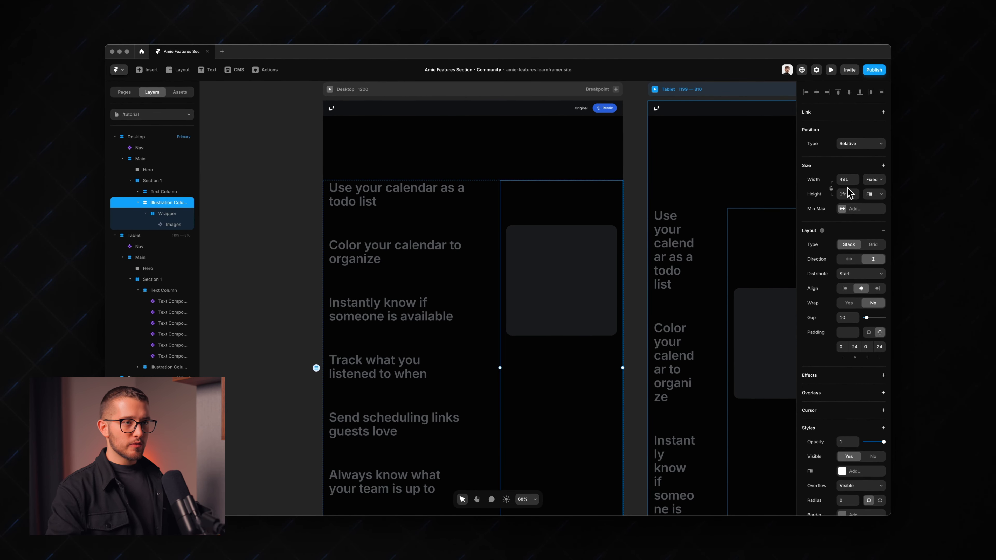
{"action": "left_click", "coordinate": [873, 179]}
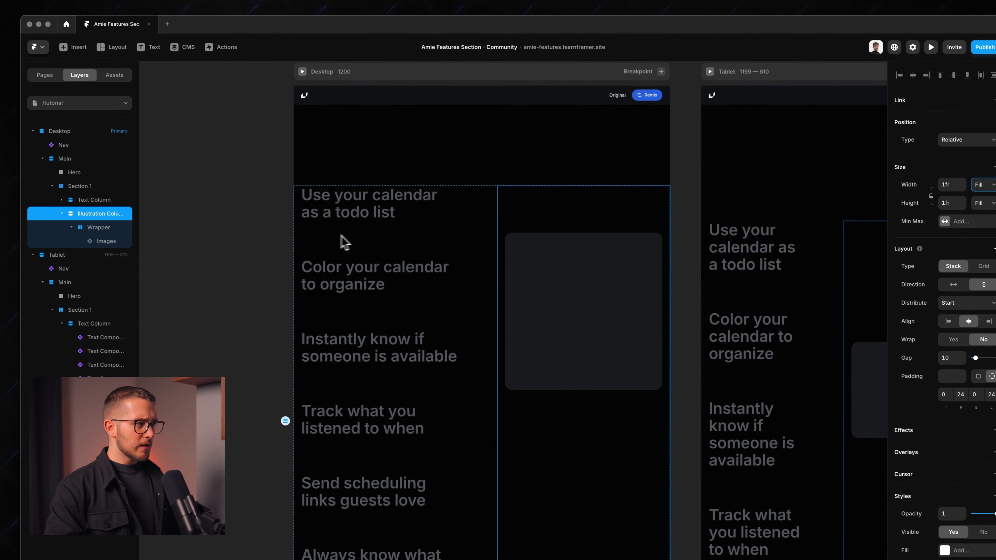
{"action": "left_click", "coordinate": [113, 211]}
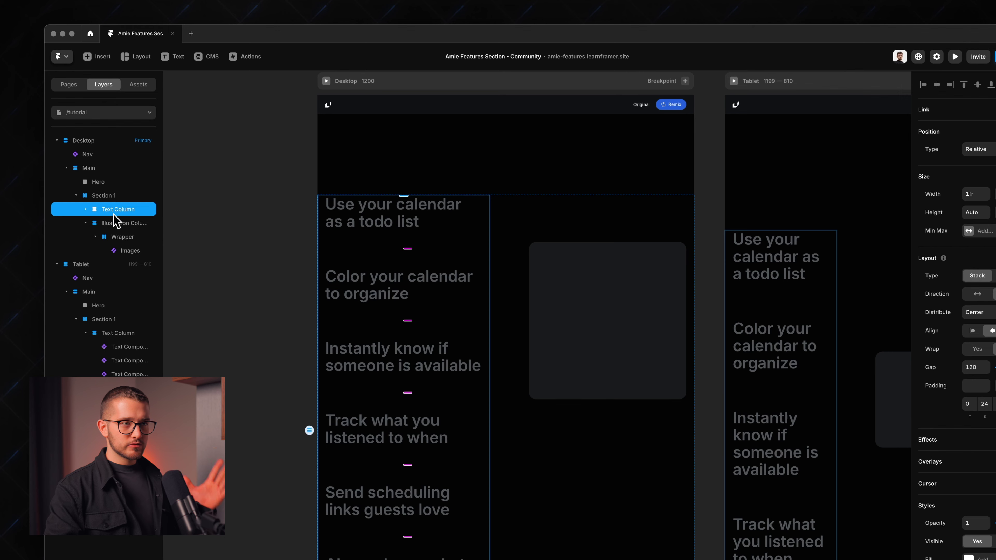
{"action": "left_click", "coordinate": [116, 223]}
{"action": "left_click", "coordinate": [120, 209]}
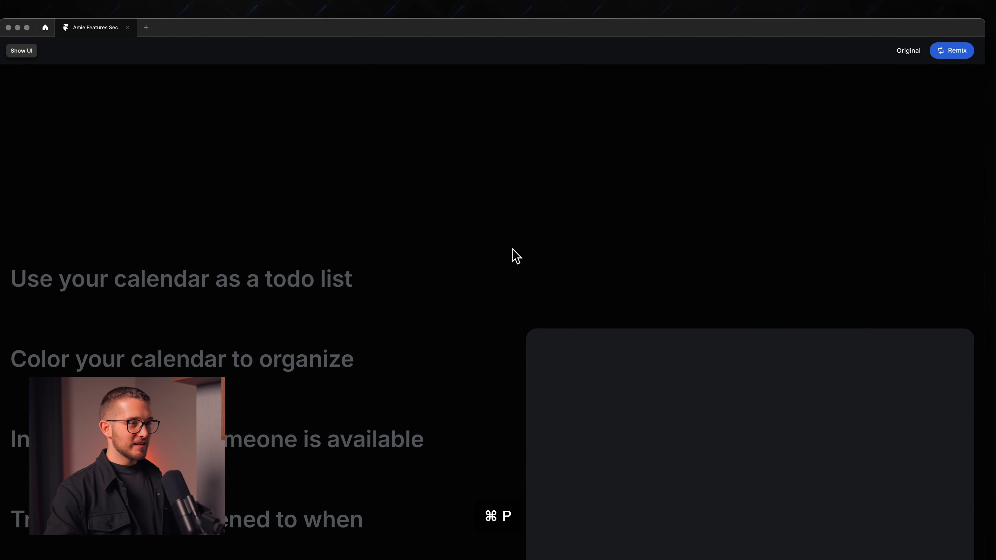
- Scroll through the fullscreen preview to check the two equal-width columns, and return to the canvas
{"action": "scroll", "coordinate": [512, 254], "scroll_direction": "down", "scroll_amount": 5}
{"action": "scroll", "coordinate": [512, 251], "scroll_direction": "up", "scroll_amount": 3}
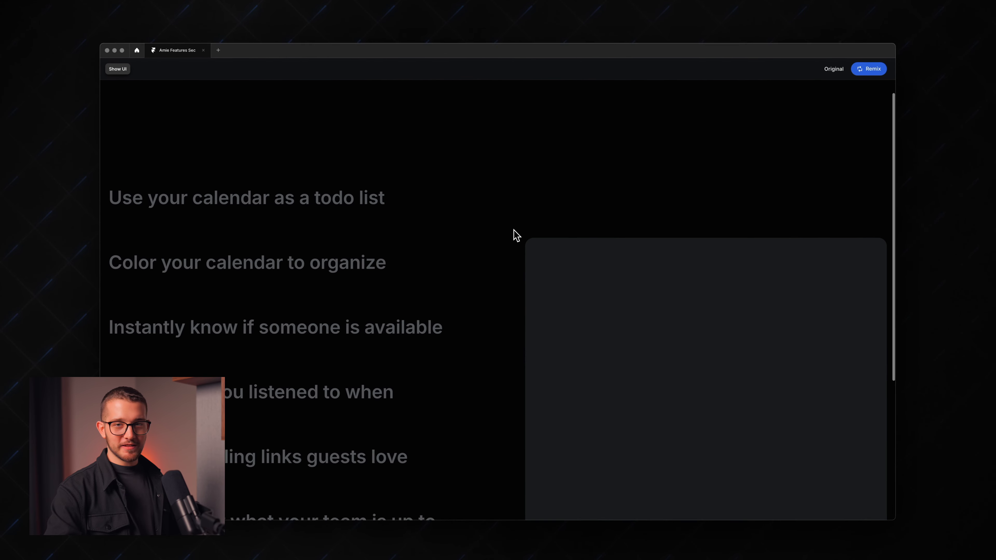
{"action": "key", "text": "super+backslash"}
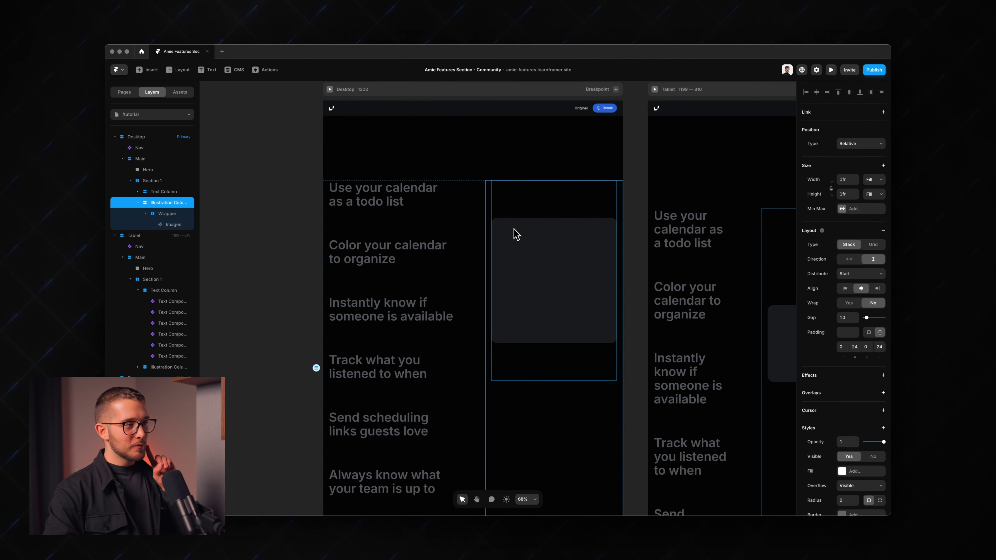
- Select Section 1, switch to the finished reference page, and measure the overall width of its text and illustration
{"action": "left_click", "coordinate": [482, 195]}
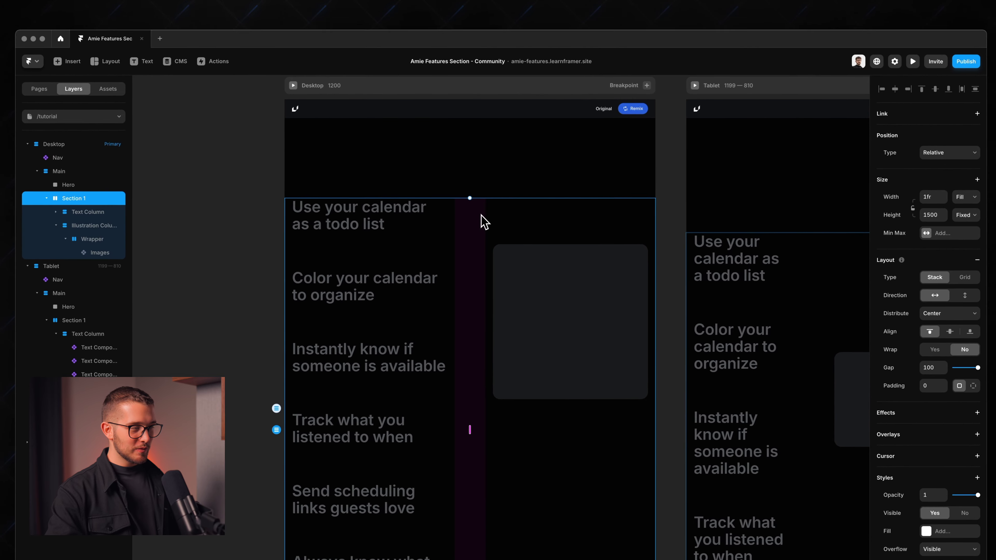
{"action": "key", "text": "super+backslash"}
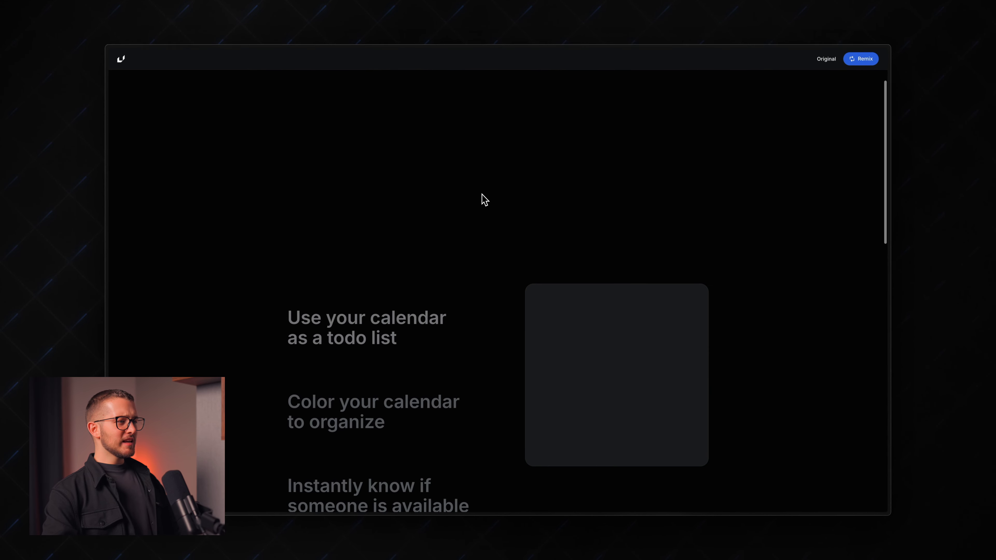
{"action": "key", "text": "super+shift+4"}
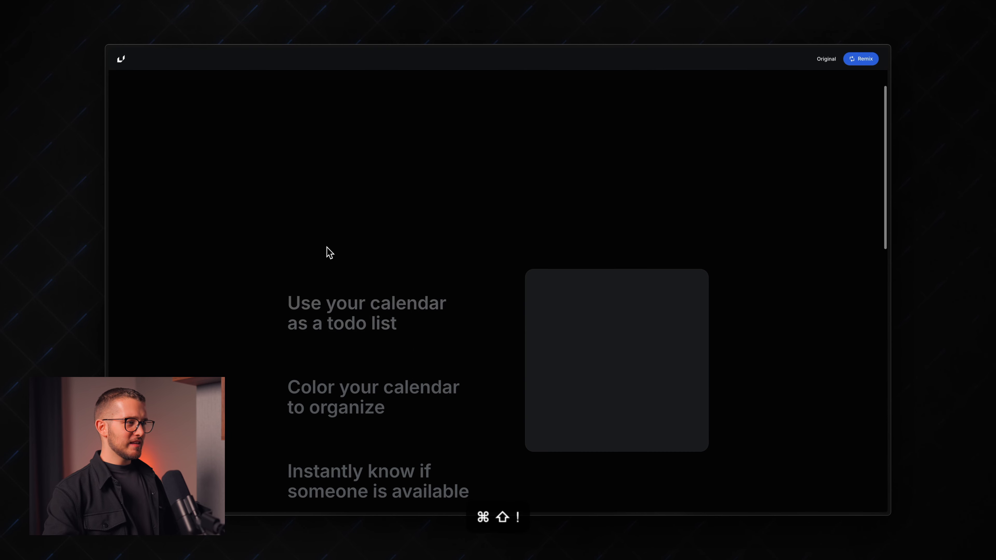
{"action": "left_click_drag", "start_coordinate": [283, 236], "coordinate": [752, 444]}
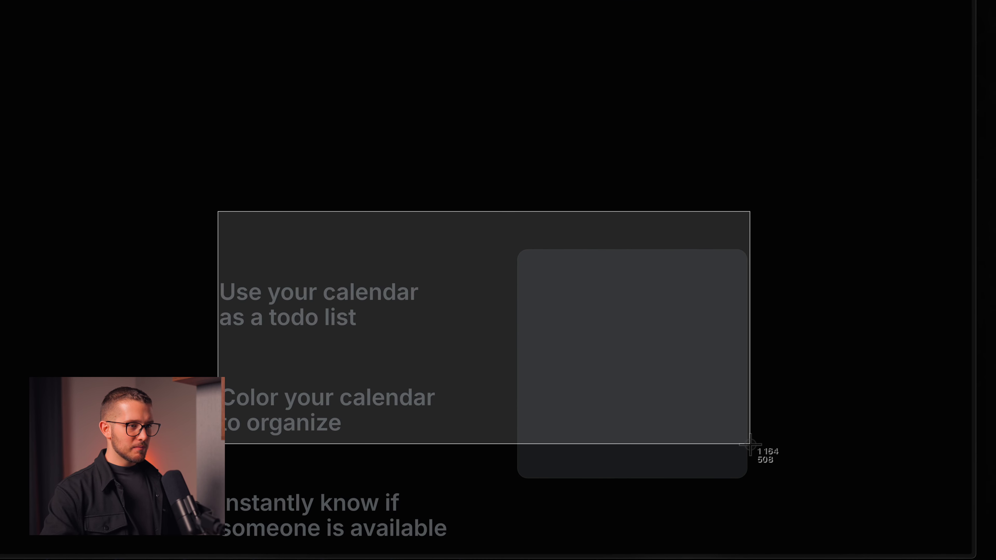
{"action": "left_click_drag", "start_coordinate": [750, 444], "coordinate": [750, 444]}
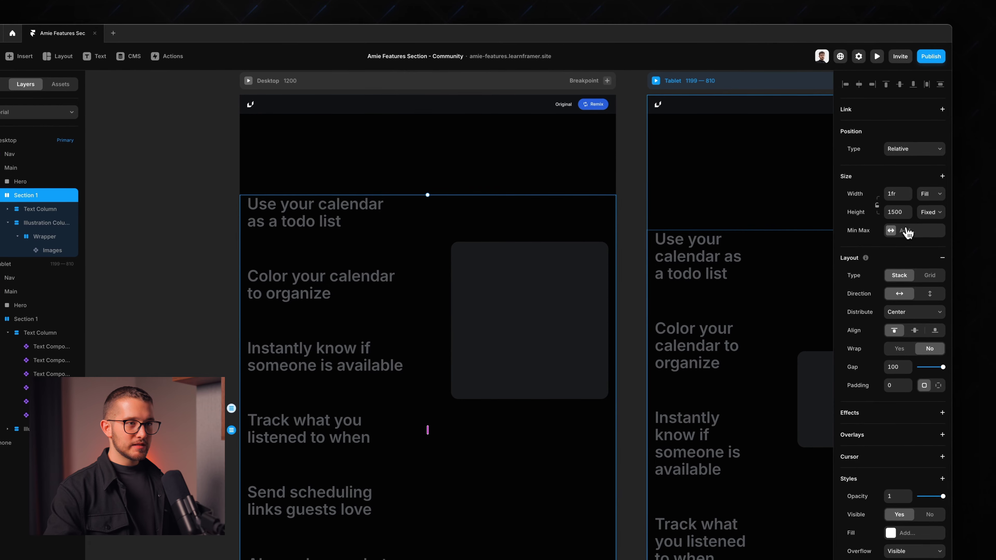
- Add a fixed maximum width of 1200 to Section 1
{"action": "left_click", "coordinate": [966, 243]}
{"action": "left_click", "coordinate": [914, 237]}
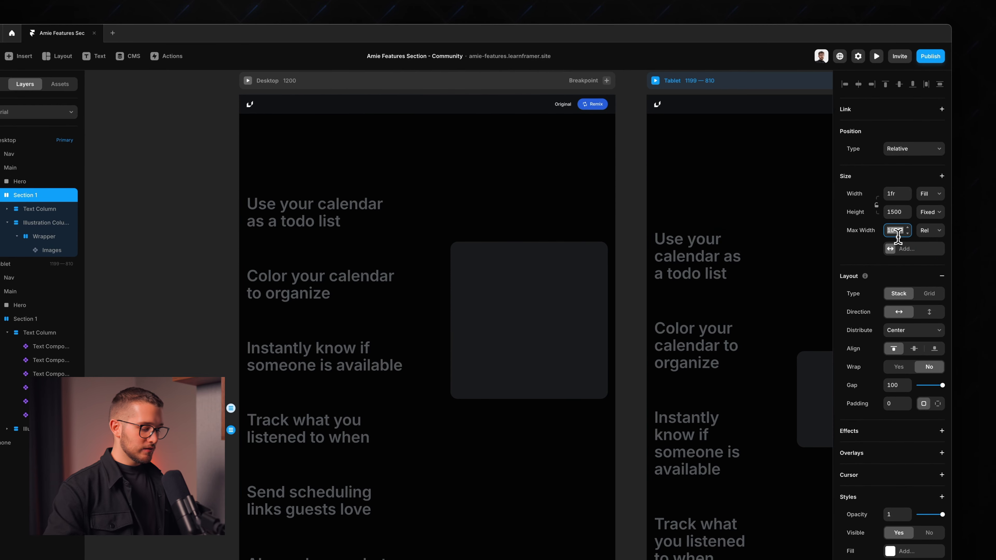
{"action": "type", "text": "1200"}
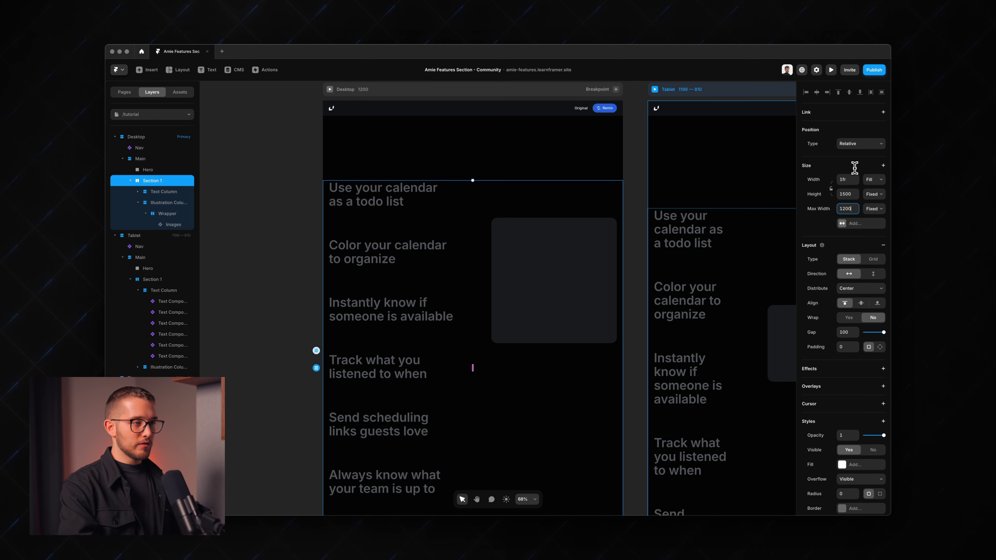
- Preview the width-limited section fullscreen while scrolling, leave fullscreen, resize the preview's width, and return to the canvas
{"action": "key", "text": "super+p"}
{"action": "scroll", "coordinate": [624, 280], "scroll_direction": "down", "scroll_amount": 7}
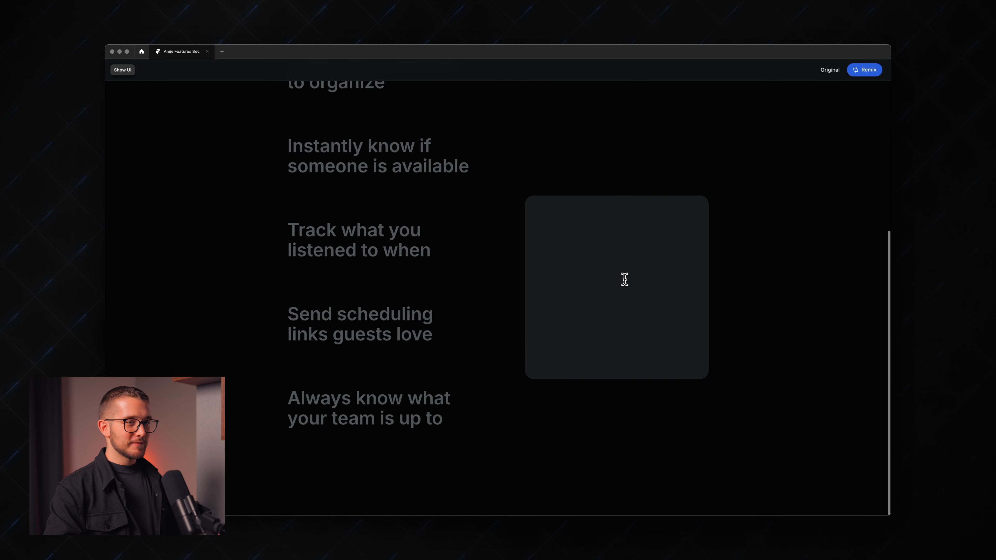
{"action": "scroll", "coordinate": [625, 280], "scroll_direction": "up", "scroll_amount": 5}
{"action": "left_click", "coordinate": [132, 70]}
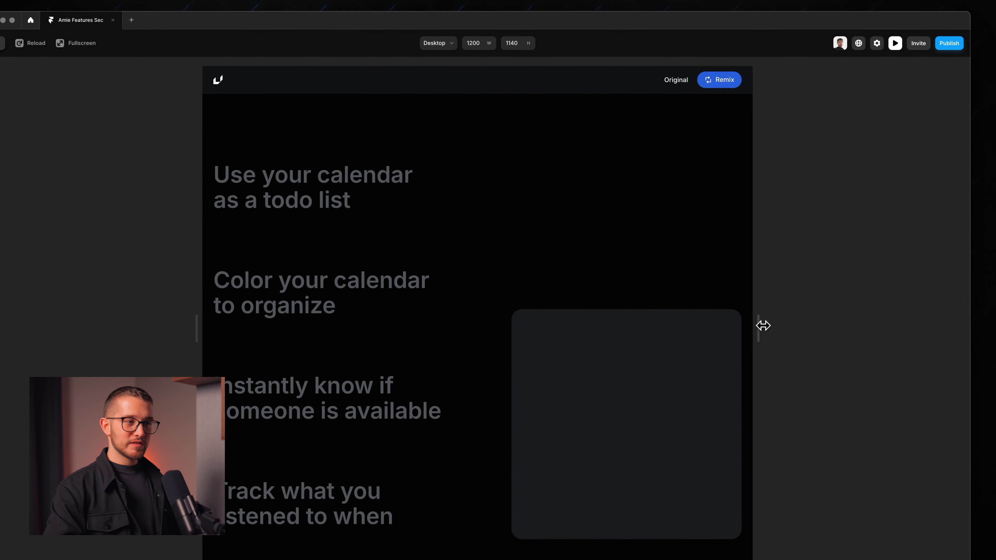
{"action": "left_click_drag", "start_coordinate": [763, 325], "coordinate": [794, 300]}
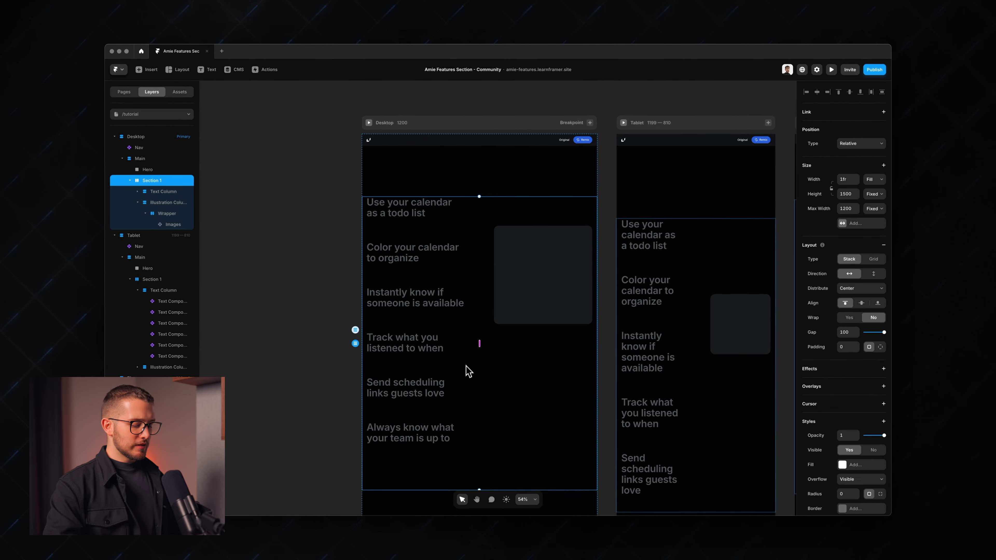
- Preview the page, measure the empty space around the feature text, and compare its starting position with the finished reference page
{"action": "key", "text": "super+p"}
{"action": "scroll", "coordinate": [467, 357], "scroll_direction": "down", "scroll_amount": 2}
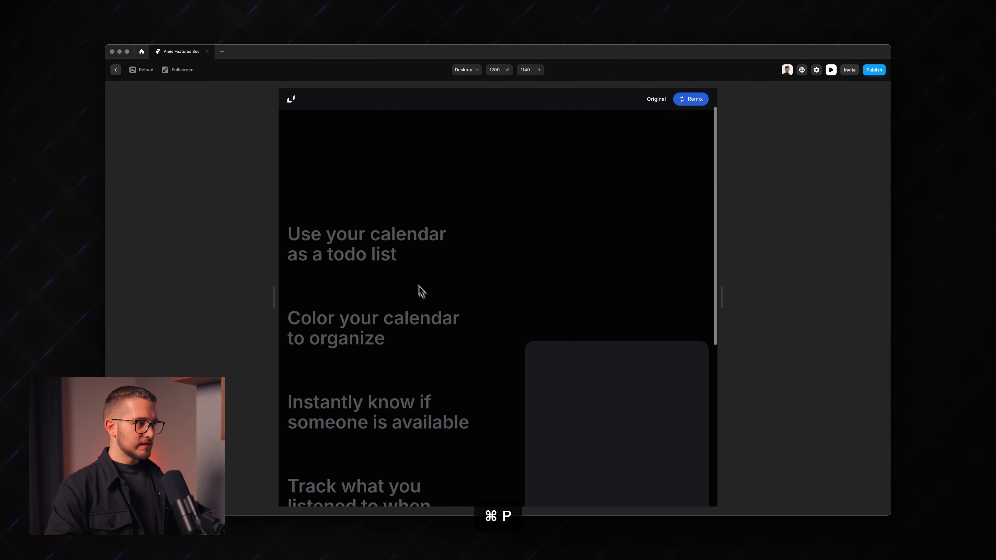
{"action": "key", "text": "super+shift+4"}
{"action": "left_click_drag", "start_coordinate": [310, 228], "coordinate": [410, 402]}
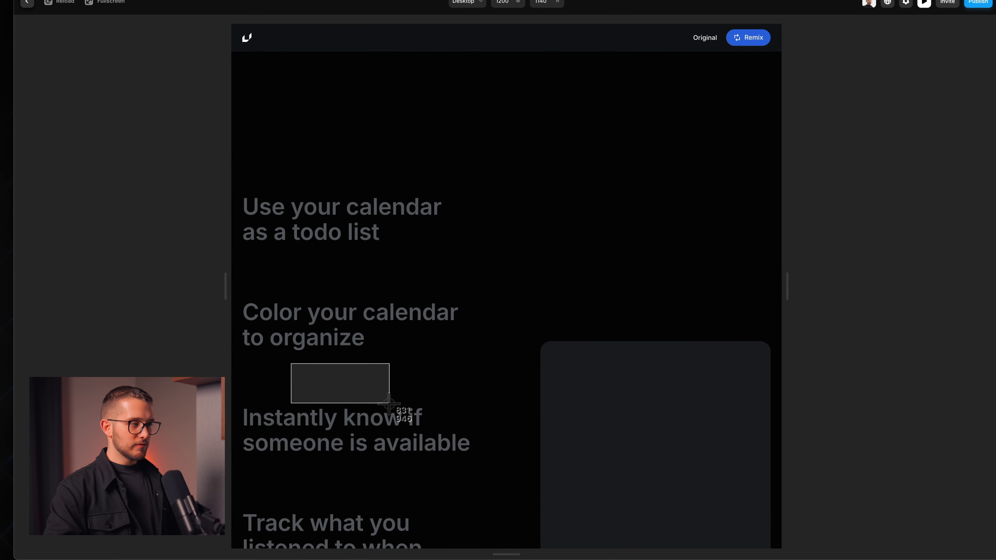
{"action": "left_click_drag", "start_coordinate": [386, 406], "coordinate": [384, 407]}
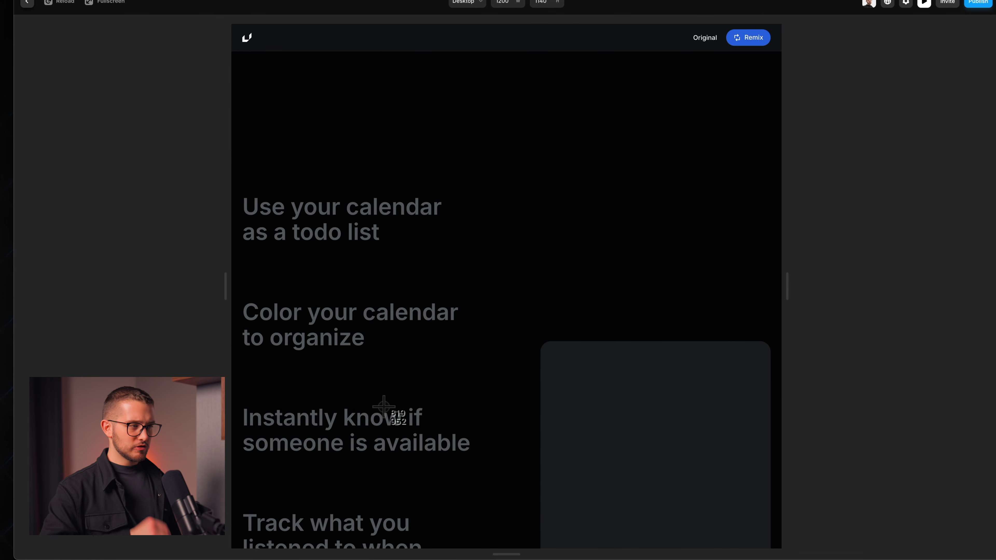
{"action": "key", "text": "super+Tab"}
{"action": "scroll", "coordinate": [464, 346], "scroll_direction": "up", "scroll_amount": 1}
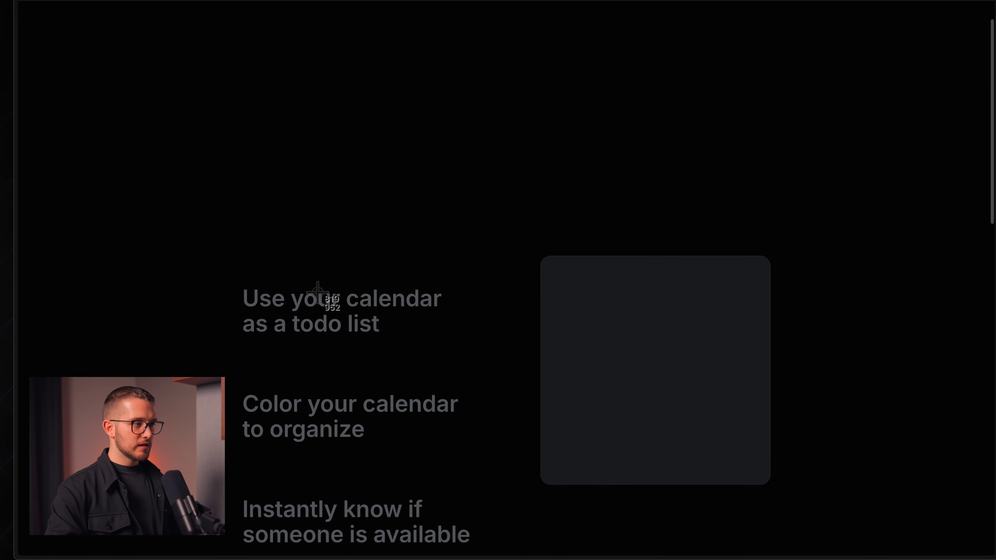
{"action": "key", "text": "super+Tab"}
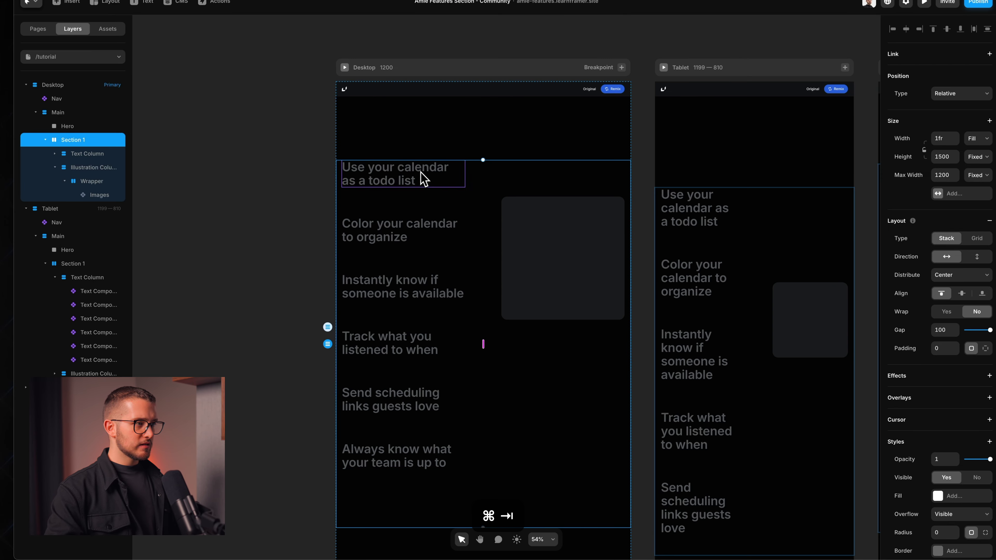
- Set the desktop Text Column's top padding to 400
{"action": "left_click", "coordinate": [420, 178]}
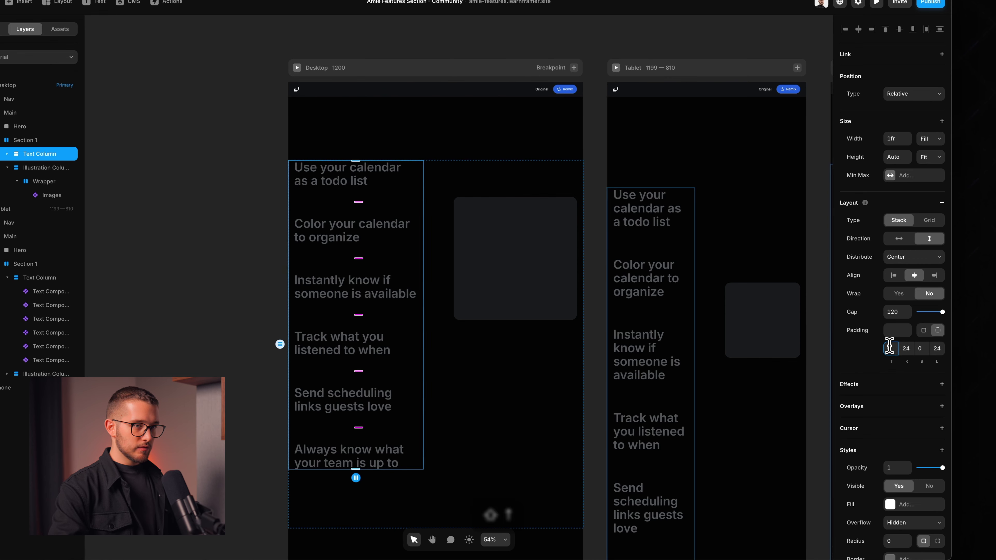
{"action": "key", "text": "shift+Up"}
{"action": "key", "text": "shift+Up"}
{"action": "key", "text": "shift+Up"}
{"action": "key", "text": "shift+Up"}
{"action": "key", "text": "shift+Up"}
{"action": "key", "text": "shift+Up"}
{"action": "key", "text": "shift+Up"}
{"action": "key", "text": "shift+Up"}
{"action": "key", "text": "shift+Up"}
{"action": "key", "text": "shift+Up"}
{"action": "key", "text": "shift+Up"}
{"action": "key", "text": "shift+Up"}
{"action": "key", "text": "shift+Up"}
{"action": "key", "text": "shift+Up"}
{"action": "key", "text": "shift+Up"}
{"action": "key", "text": "shift+Up"}
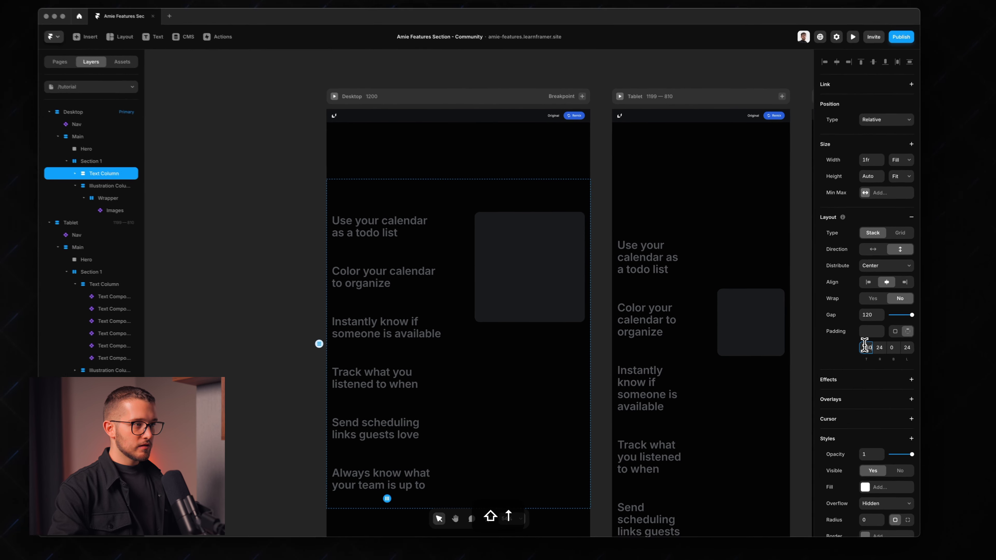
{"action": "key", "text": "shift+Up"}
{"action": "key", "text": "shift+Up"}
{"action": "key", "text": "shift+Up"}
{"action": "key", "text": "shift+Up"}
{"action": "key", "text": "shift+Up"}
{"action": "key", "text": "shift+Up"}
{"action": "key", "text": "shift+Up"}
{"action": "key", "text": "shift+Up"}
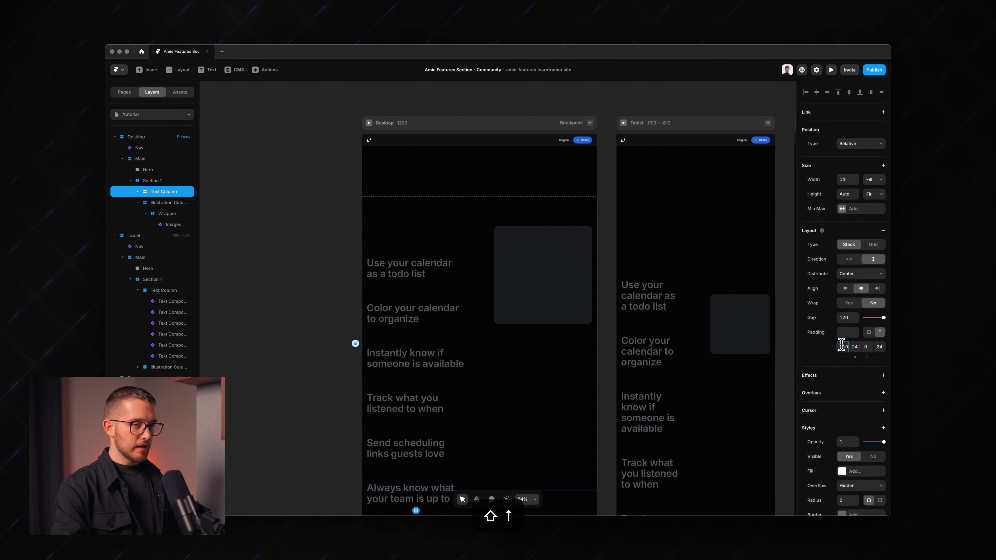
{"action": "key", "text": "Return"}
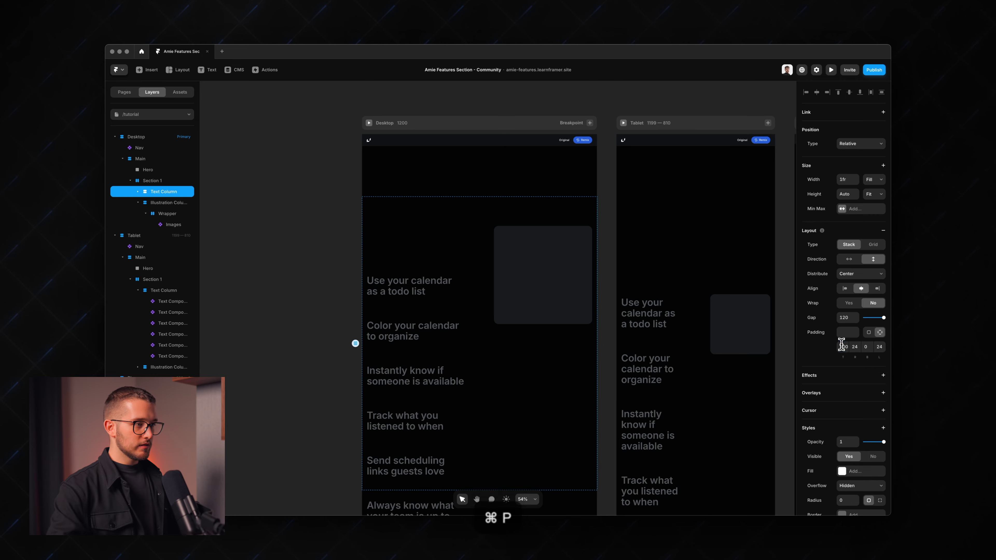
- Preview the page, scroll through the section to check the text's starting position, and return to the canvas
{"action": "key", "text": "super+p"}
{"action": "scroll", "coordinate": [578, 373], "scroll_direction": "down", "scroll_amount": 10}
{"action": "scroll", "coordinate": [580, 375], "scroll_direction": "up", "scroll_amount": 10}
{"action": "scroll", "coordinate": [580, 376], "scroll_direction": "down", "scroll_amount": 10}
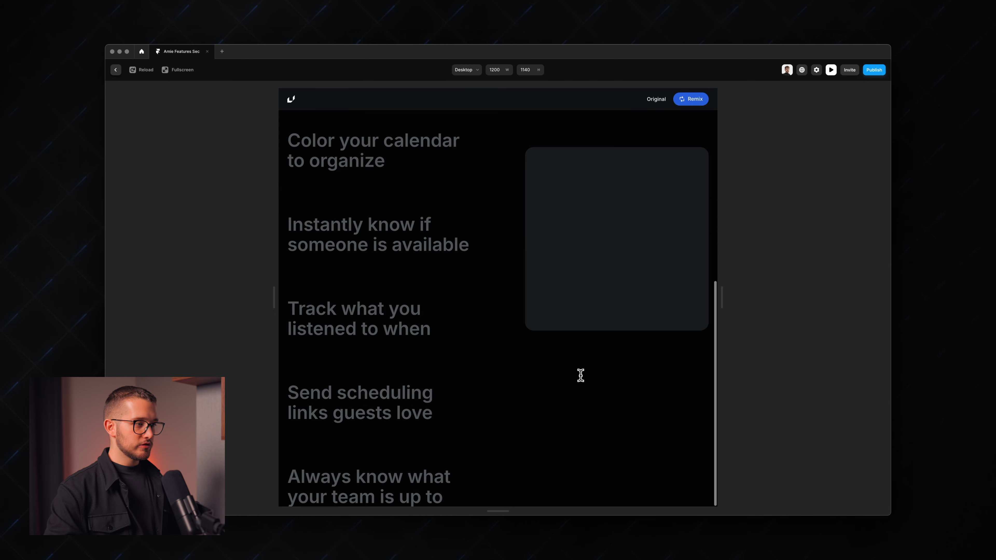
{"action": "key", "text": "Escape"}
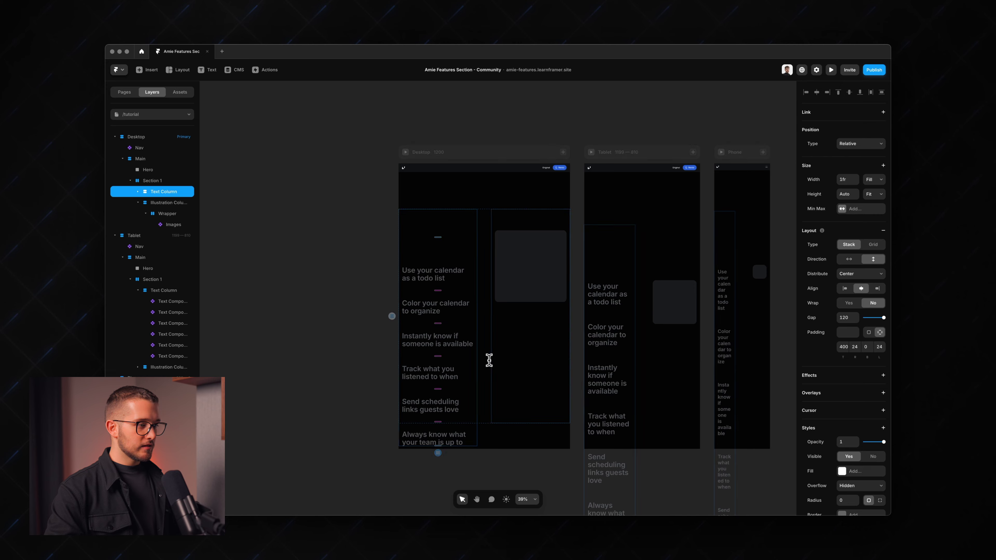
- Set the height of the desktop Section 1 to Fit Content
{"action": "scroll", "coordinate": [450, 398], "scroll_direction": "up", "scroll_amount": 5}
{"action": "scroll", "coordinate": [447, 400], "scroll_direction": "down", "scroll_amount": 2}
{"action": "scroll", "coordinate": [423, 152], "scroll_direction": "up", "scroll_amount": 1}
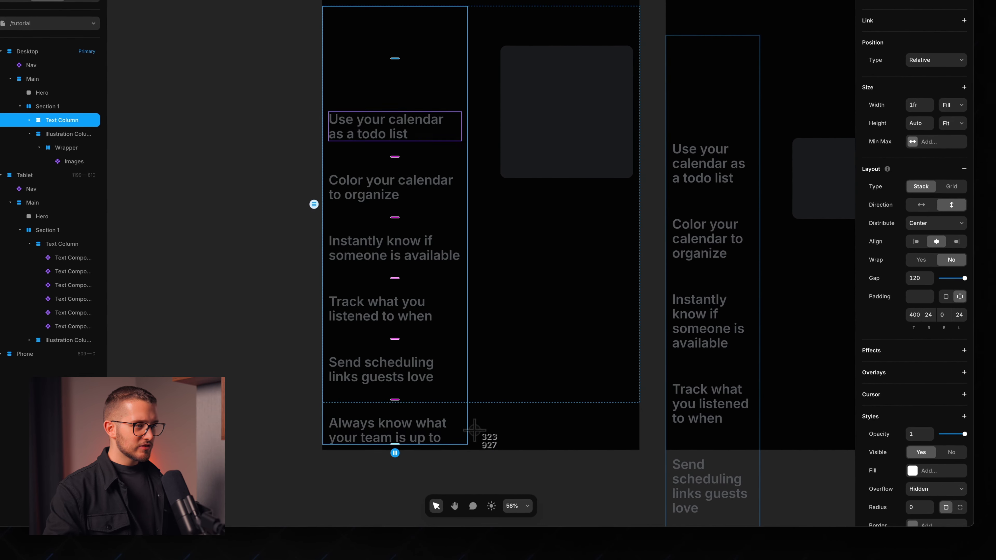
{"action": "left_click", "coordinate": [482, 399]}
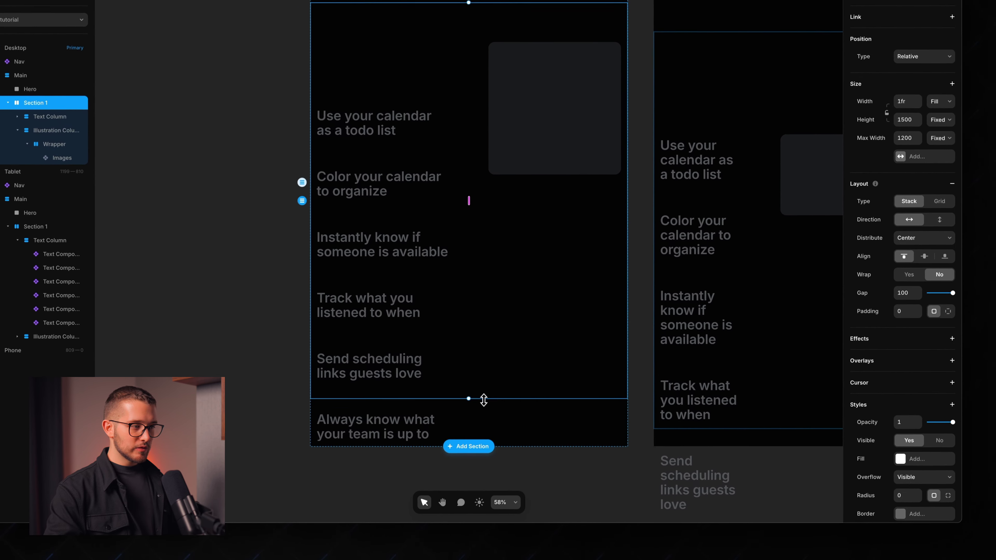
{"action": "left_click_drag", "start_coordinate": [483, 400], "coordinate": [529, 393]}
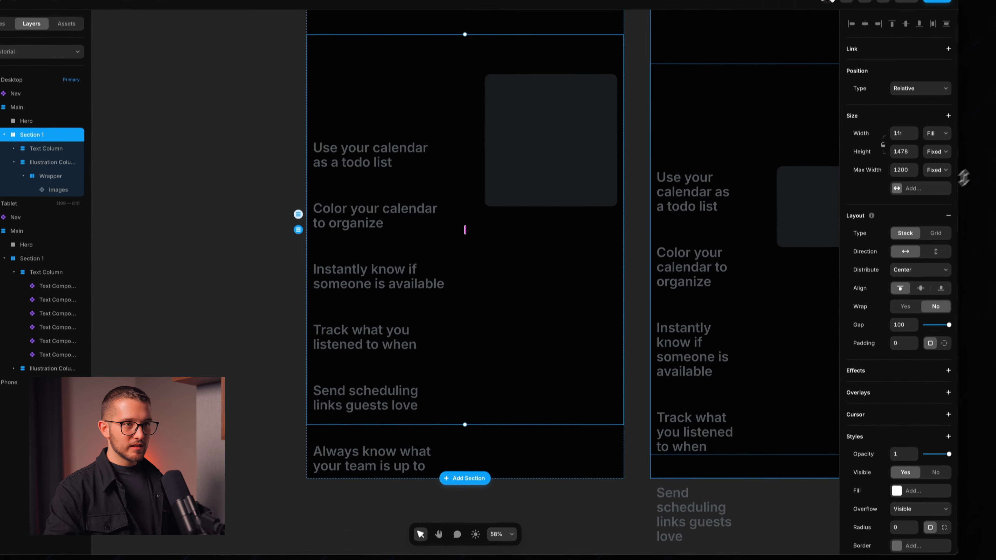
{"action": "left_click", "coordinate": [937, 193]}
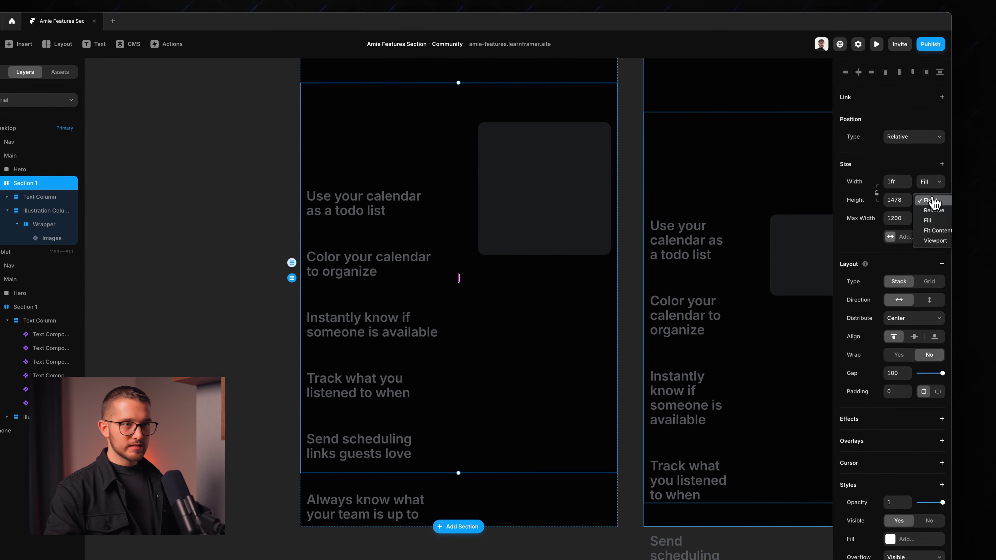
{"action": "left_click", "coordinate": [943, 234]}
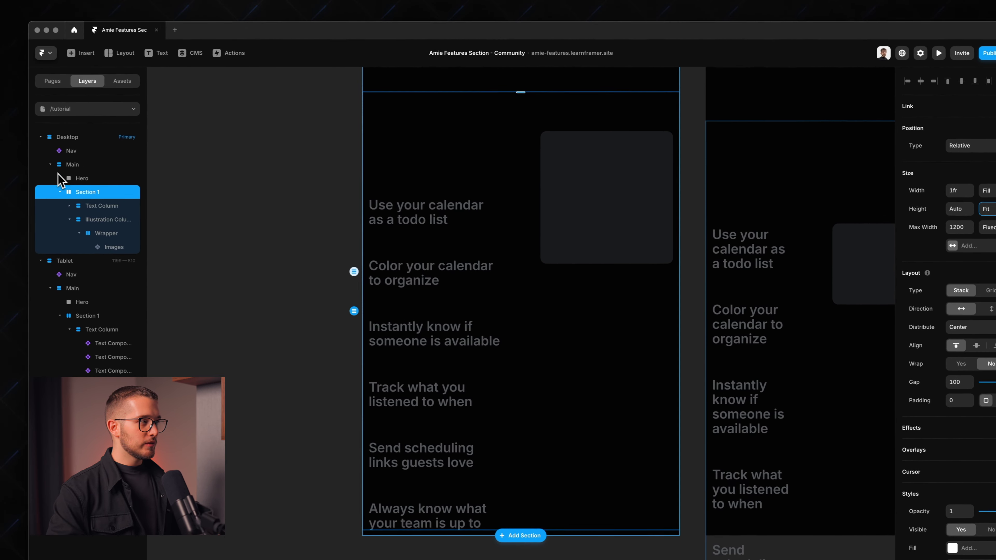
- Set the height of the desktop Main stack to Fit Content
{"action": "left_click", "coordinate": [11, 156]}
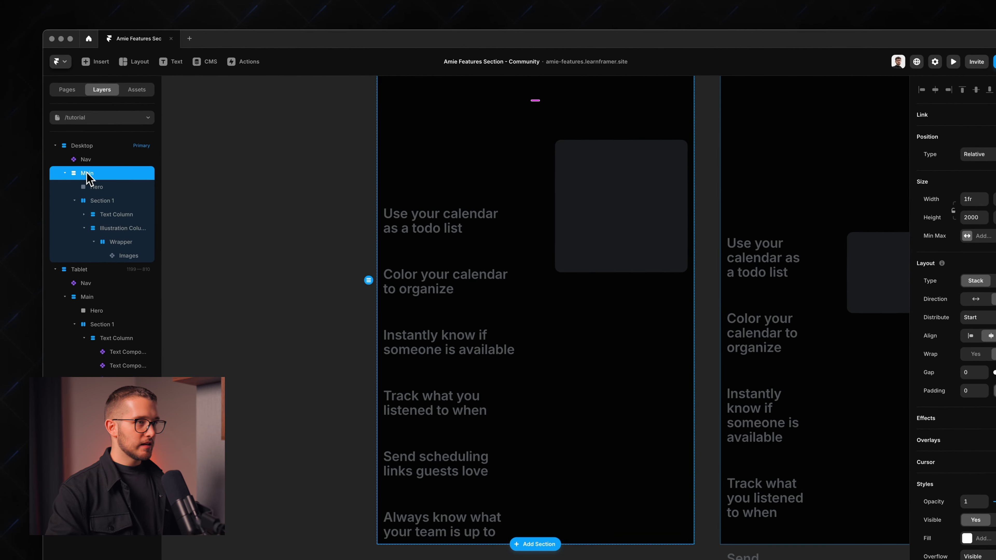
{"action": "left_click", "coordinate": [966, 217]}
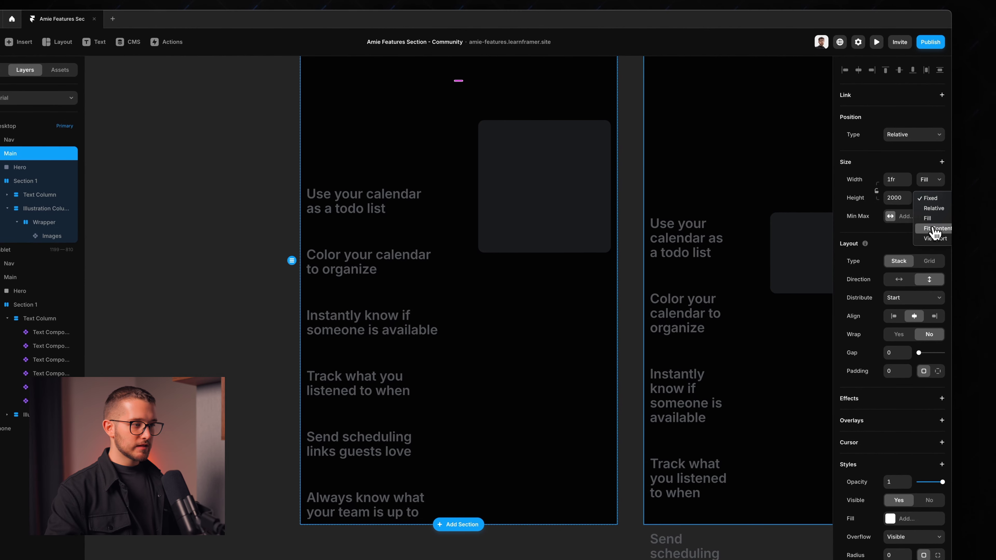
{"action": "left_click", "coordinate": [951, 267]}
- Preview the end of the page, compare it with the space below the features section on the finished reference, and return to the canvas
{"action": "key", "text": "super+p"}
{"action": "scroll", "coordinate": [439, 314], "scroll_direction": "down", "scroll_amount": 5}
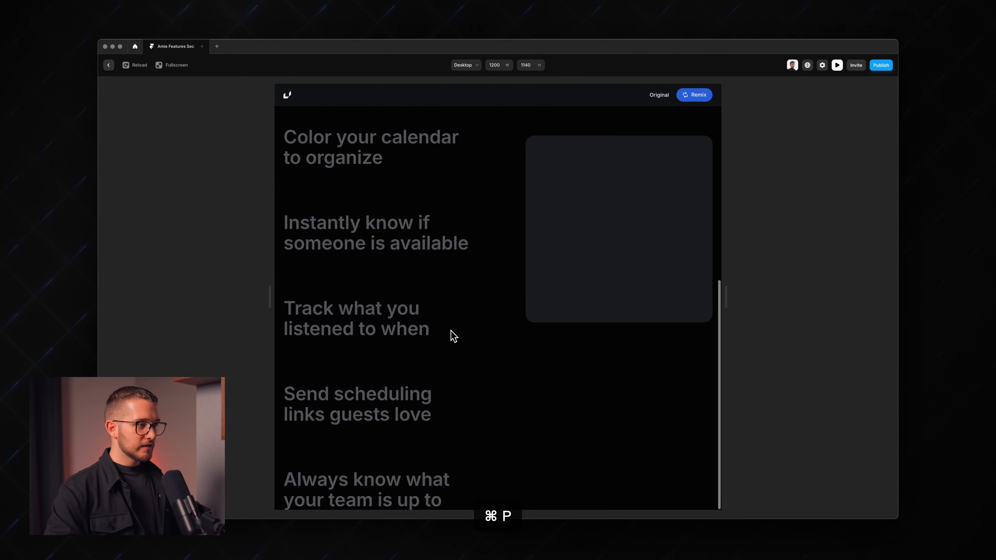
{"action": "key", "text": "Escape"}
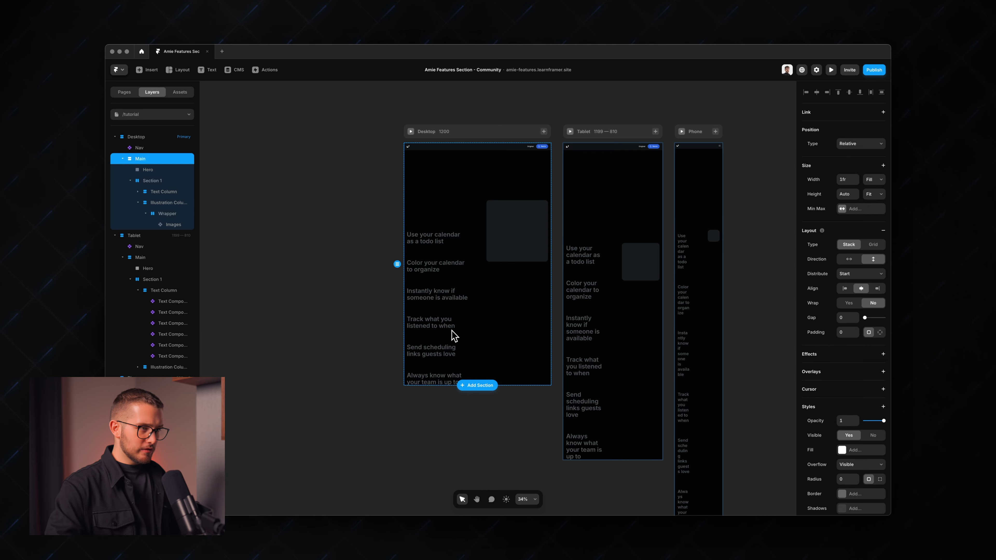
{"action": "key", "text": "super+p"}
{"action": "scroll", "coordinate": [525, 342], "scroll_direction": "down", "scroll_amount": 10}
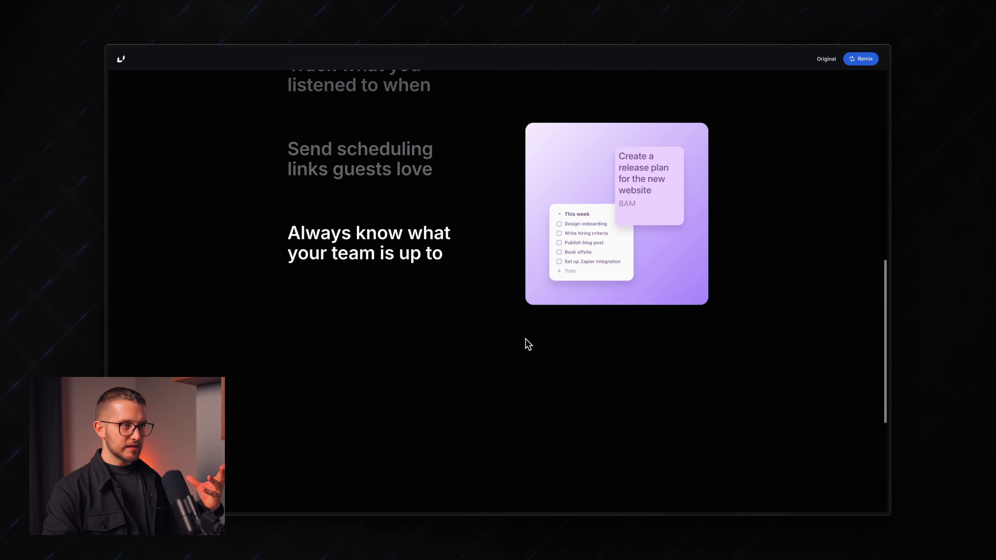
{"action": "scroll", "coordinate": [528, 343], "scroll_direction": "down", "scroll_amount": 5}
{"action": "scroll", "coordinate": [525, 338], "scroll_direction": "up", "scroll_amount": 5}
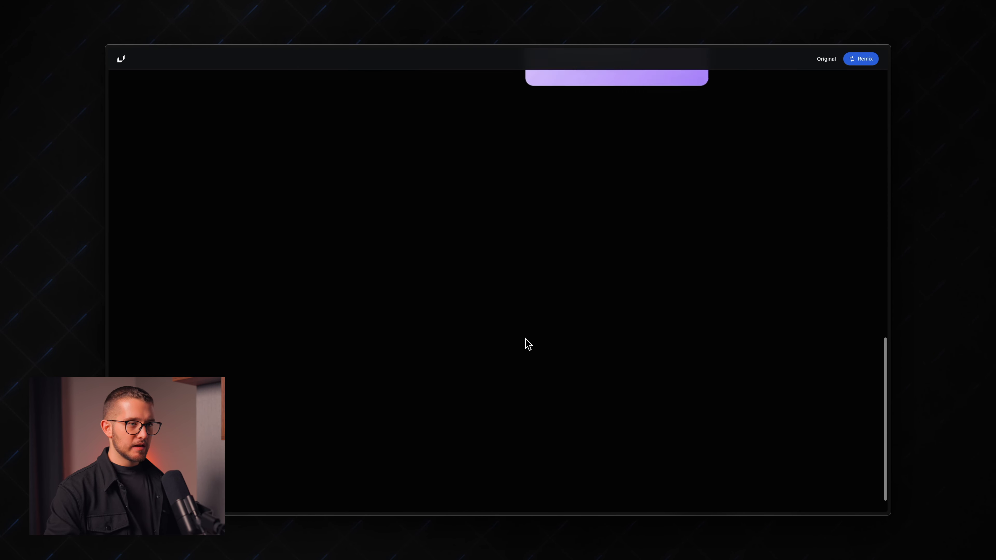
{"action": "key", "text": "super+Tab"}
- Draw a frame about 837 by 305, move it into the desktop Main stack below Section 1, and name it Section 2
{"action": "key", "text": "f"}
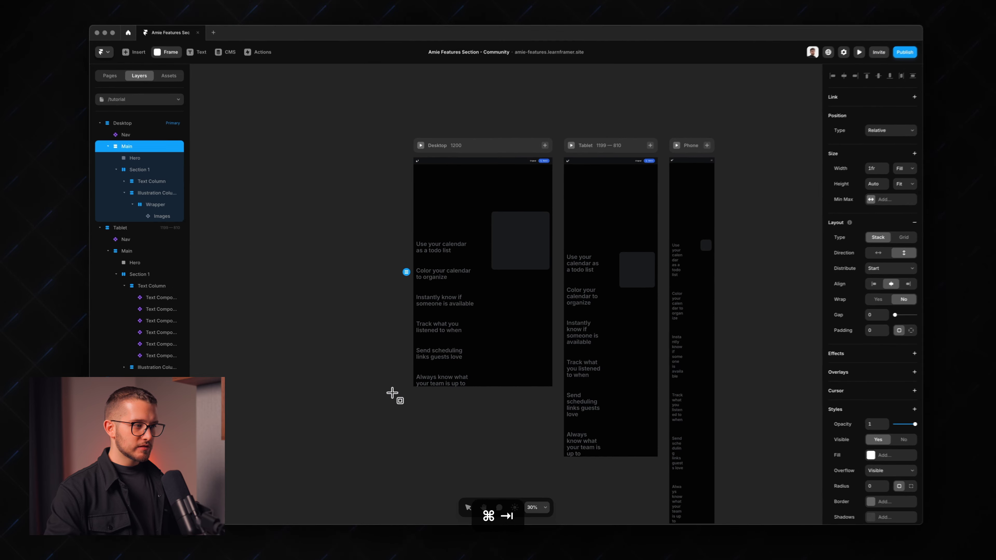
{"action": "left_click_drag", "start_coordinate": [379, 402], "coordinate": [462, 432]}
{"action": "key", "text": "super+x"}
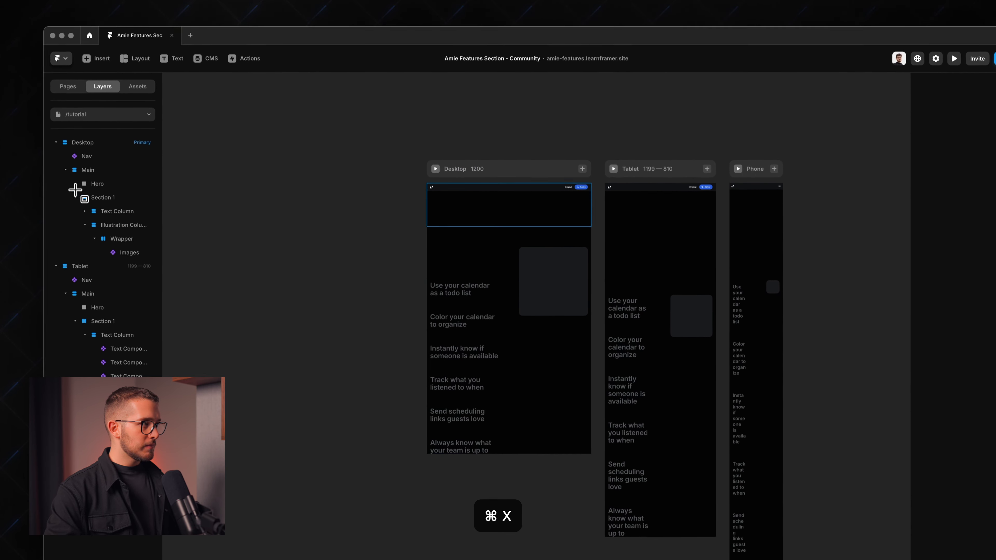
{"action": "left_click", "coordinate": [88, 110]}
{"action": "key", "text": "super+v"}
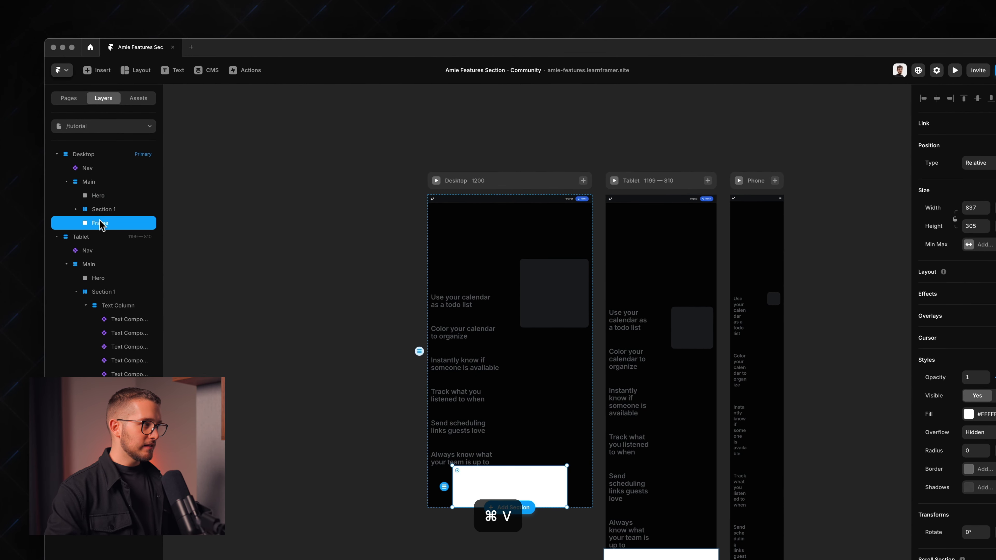
{"action": "key", "text": "Return"}
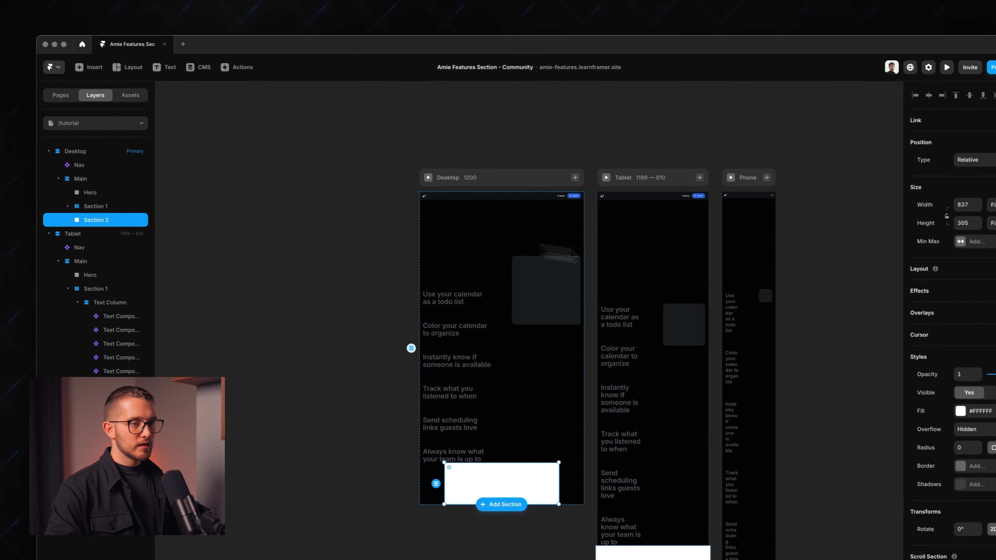
- Remove Section 2's fill and size it to Fill width with a Viewport height of 60
{"action": "left_click", "coordinate": [995, 414]}
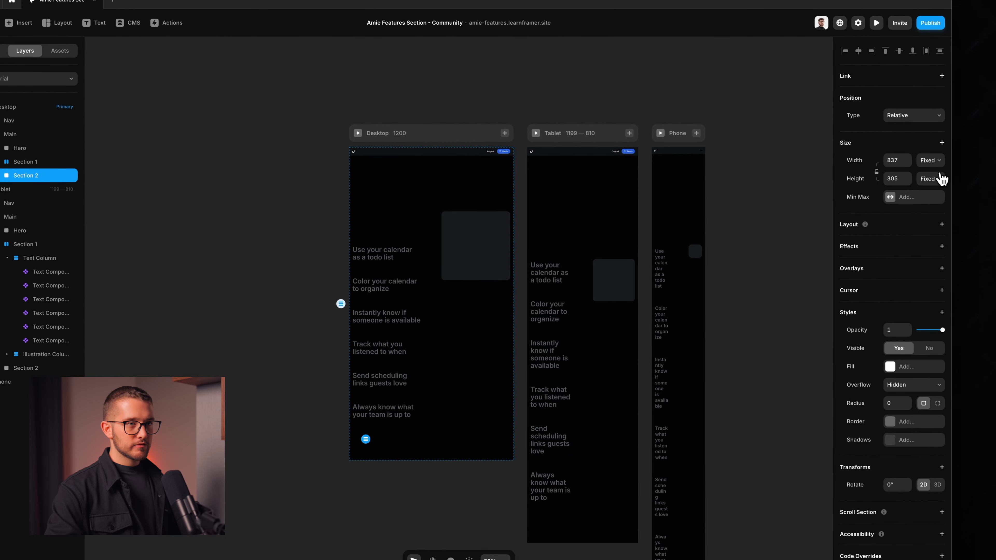
{"action": "left_click", "coordinate": [936, 181]}
{"action": "left_click", "coordinate": [935, 180]}
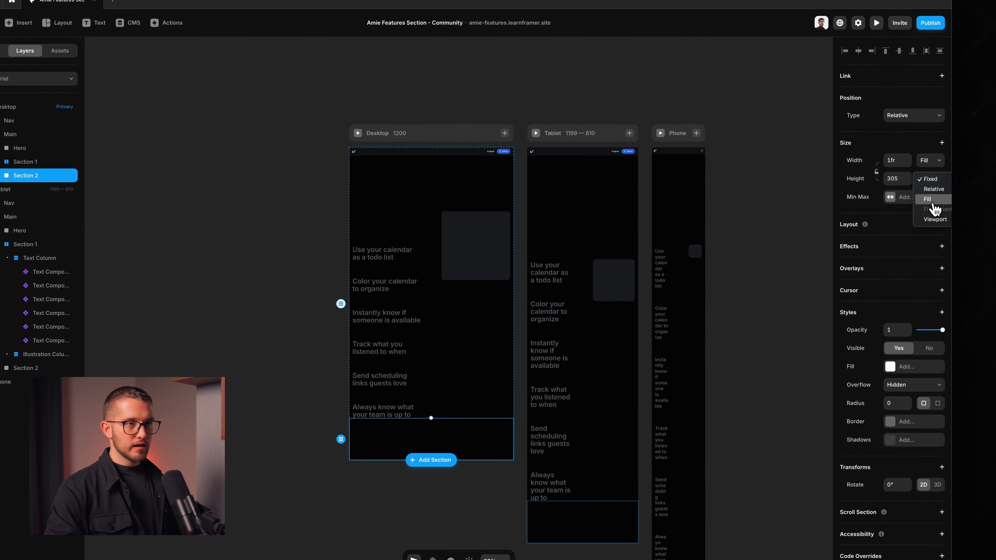
{"action": "left_click", "coordinate": [937, 215]}
{"action": "left_click", "coordinate": [895, 176]}
{"action": "type", "text": "60"}
{"action": "key", "text": "Return"}
- Preview the page and scroll up and down to check the sticky illustration and the spacing below the text
{"action": "key", "text": "super+p"}
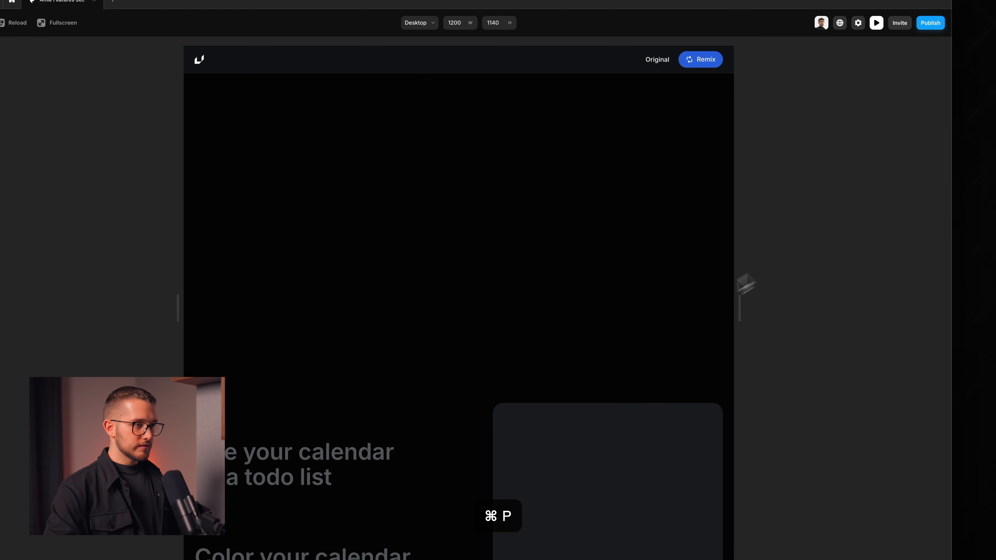
{"action": "scroll", "coordinate": [601, 347], "scroll_direction": "down", "scroll_amount": 5}
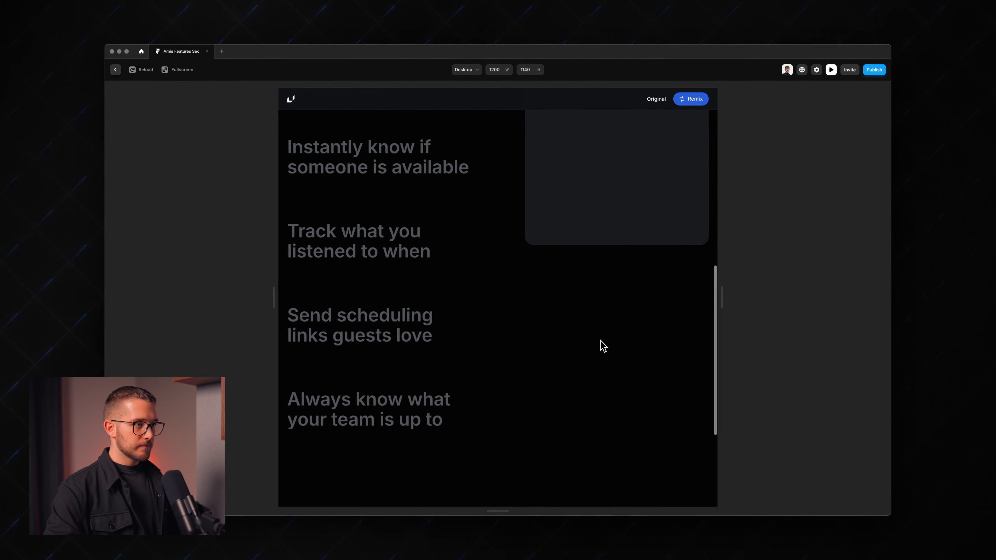
{"action": "scroll", "coordinate": [600, 347], "scroll_direction": "down", "scroll_amount": 5}
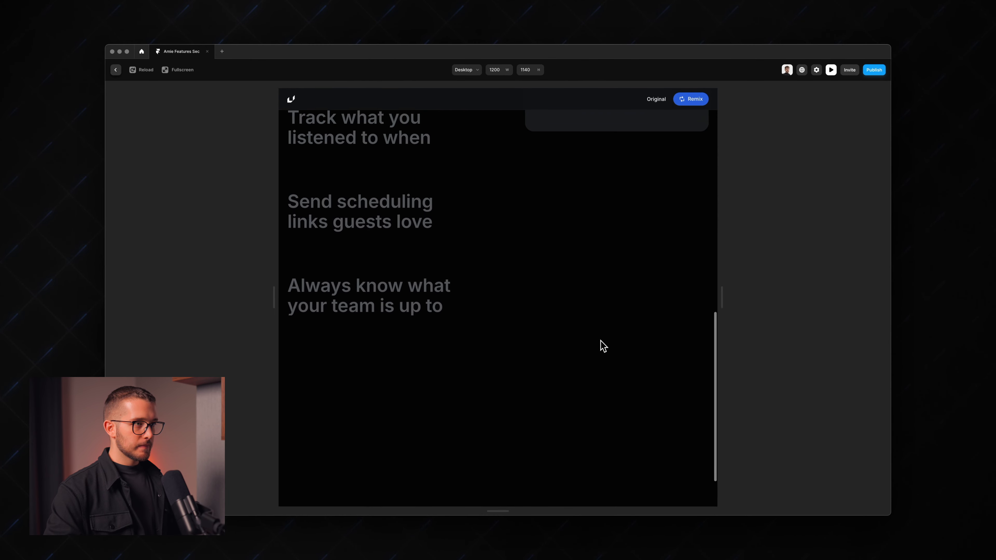
{"action": "scroll", "coordinate": [600, 346], "scroll_direction": "up", "scroll_amount": 15}
{"action": "scroll", "coordinate": [603, 346], "scroll_direction": "down", "scroll_amount": 8}
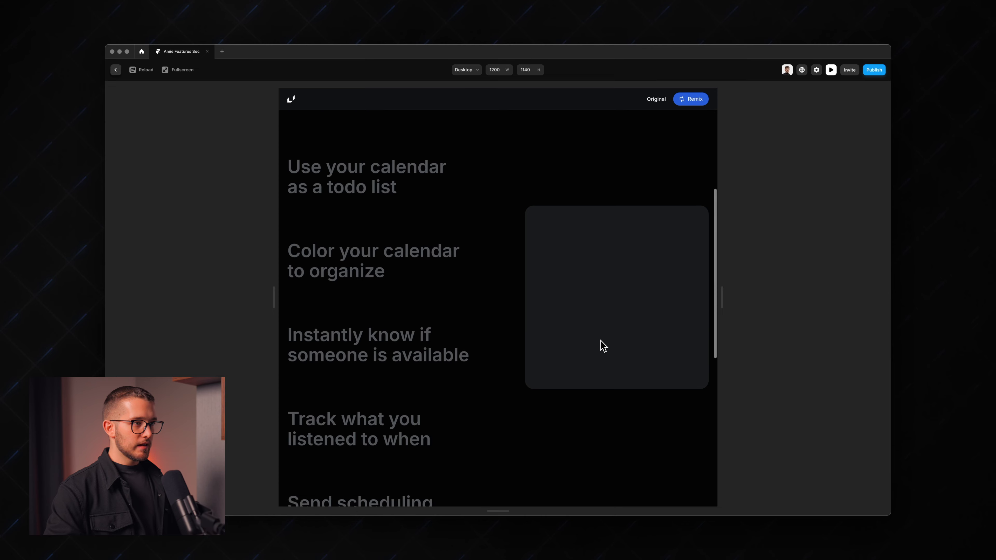
{"action": "scroll", "coordinate": [603, 346], "scroll_direction": "up", "scroll_amount": 4}
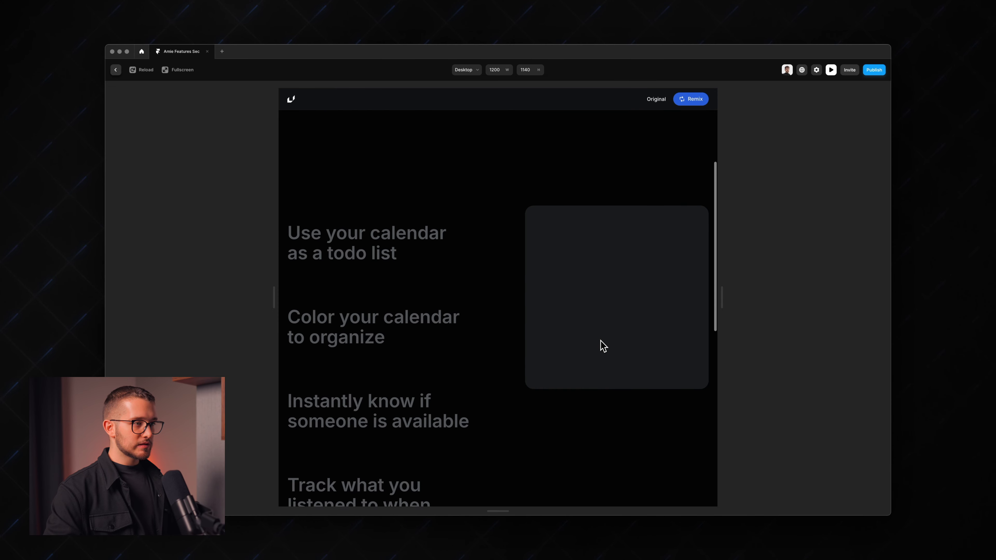
{"action": "scroll", "coordinate": [603, 346], "scroll_direction": "down", "scroll_amount": 6}
{"action": "scroll", "coordinate": [603, 346], "scroll_direction": "up", "scroll_amount": 4}
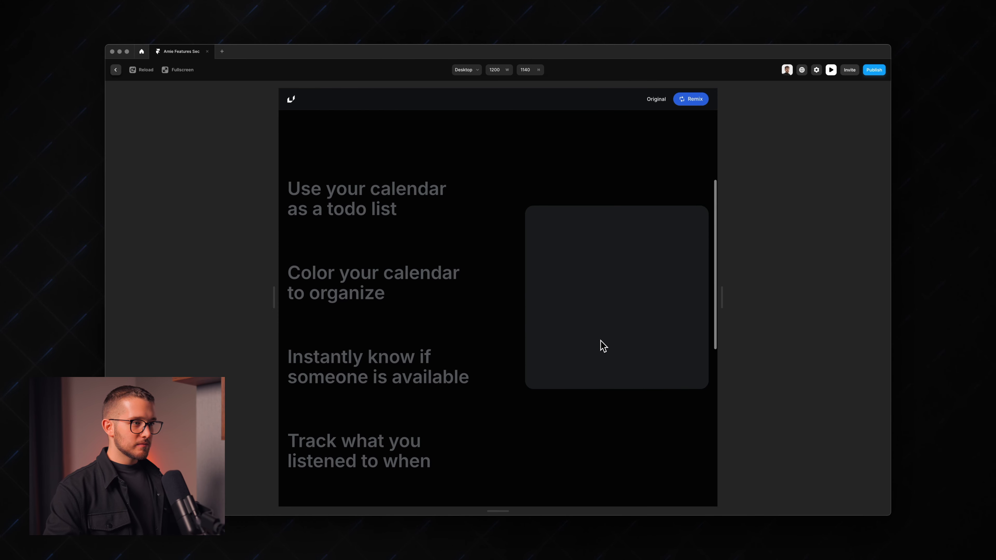
{"action": "scroll", "coordinate": [614, 334], "scroll_direction": "down", "scroll_amount": 8}
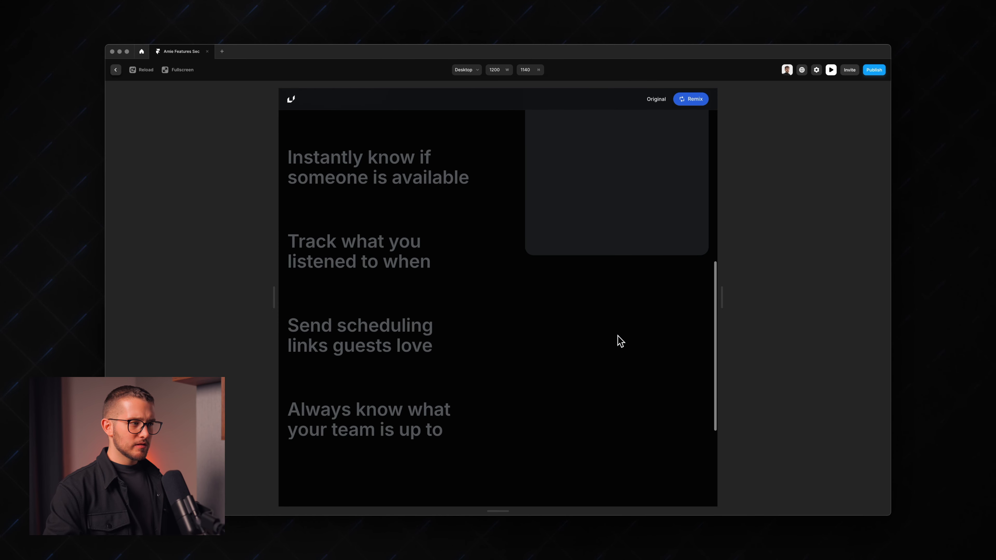
- Scroll through the end of the features section in the preview to examine when the illustration stops sticking, and return to the canvas
{"action": "scroll", "coordinate": [620, 341], "scroll_direction": "down", "scroll_amount": 2}
{"action": "scroll", "coordinate": [620, 342], "scroll_direction": "up", "scroll_amount": 15}
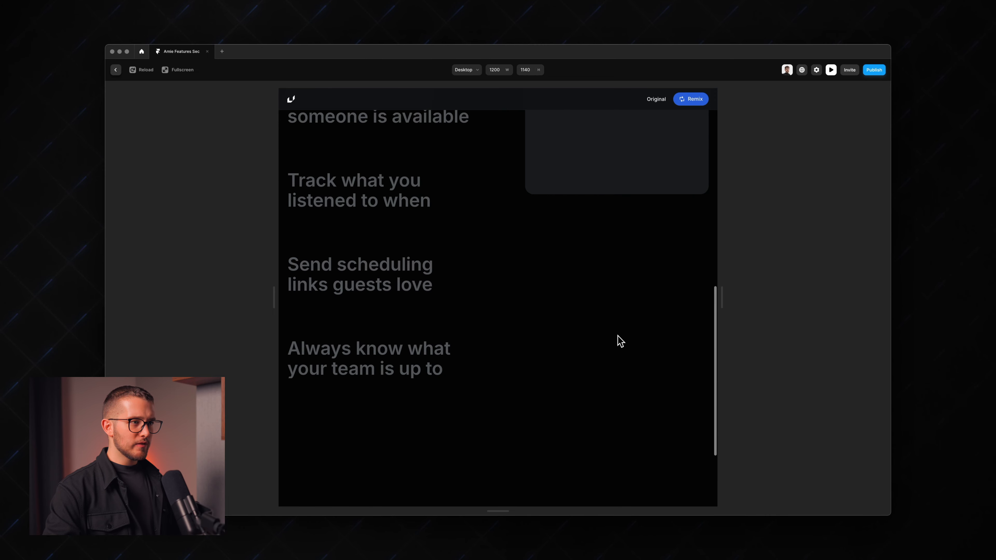
{"action": "scroll", "coordinate": [619, 340], "scroll_direction": "down", "scroll_amount": 11}
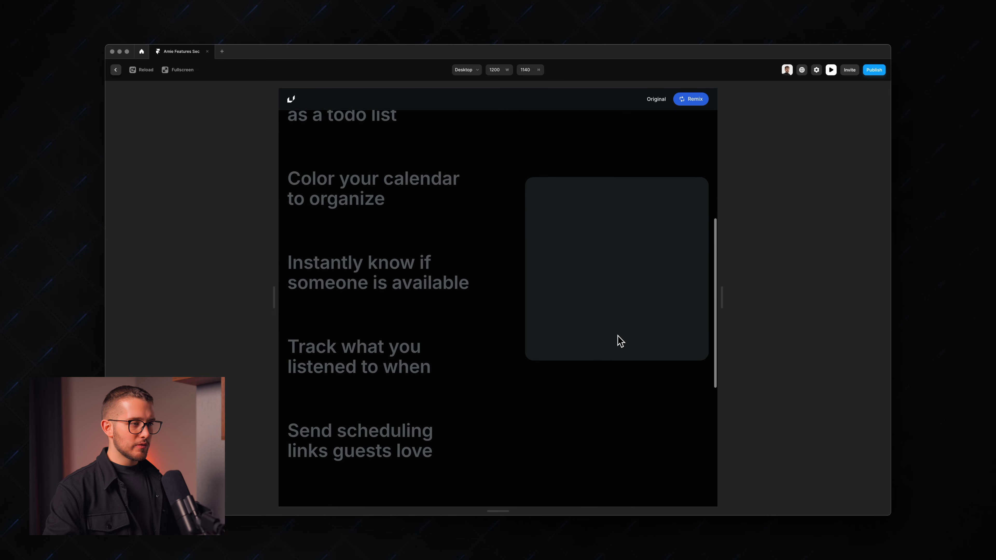
{"action": "scroll", "coordinate": [586, 237], "scroll_direction": "down", "scroll_amount": 4}
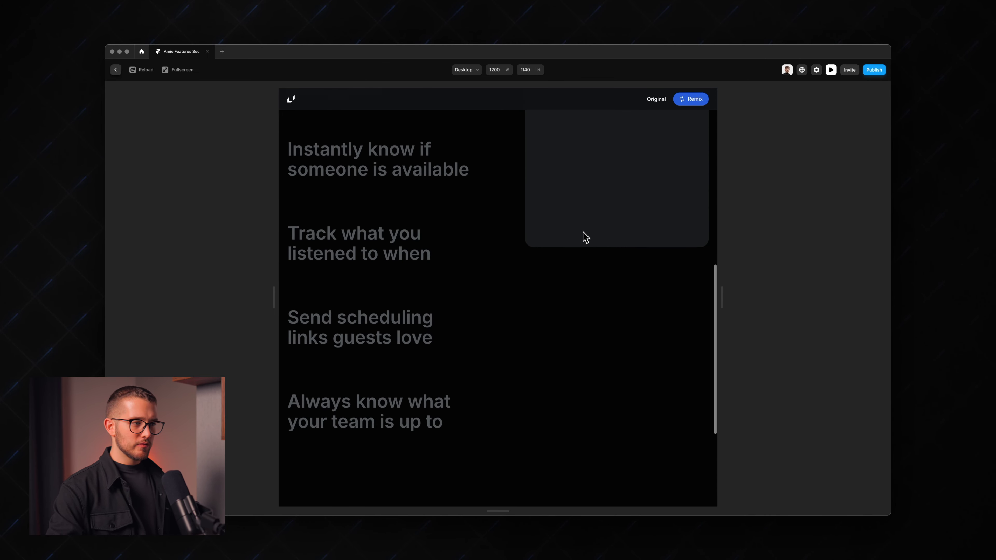
{"action": "key", "text": "Escape"}
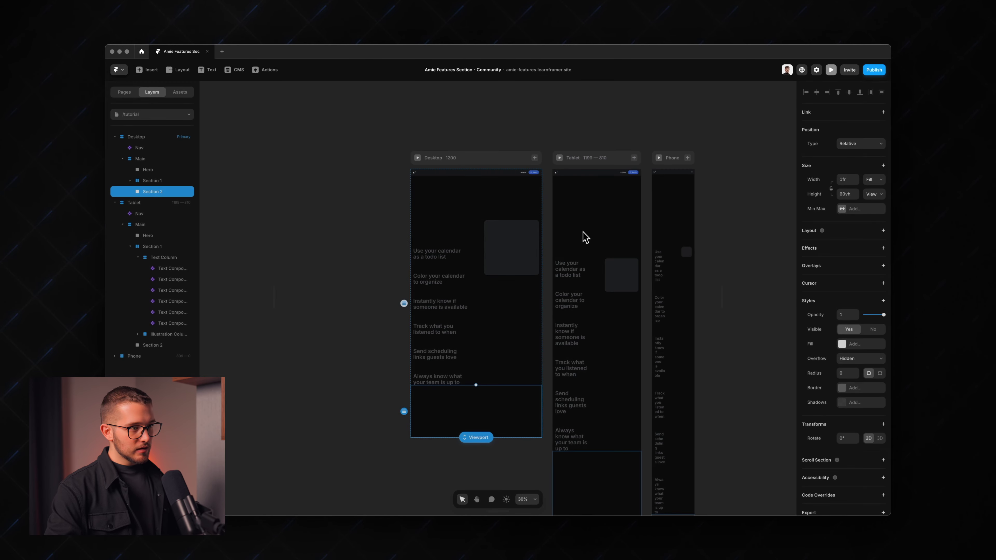
- Inspect the heights of the desktop Illustration Column and its sticky Wrapper, and measure the Wrapper's area against the text beside it
{"action": "scroll", "coordinate": [507, 305], "scroll_direction": "up", "scroll_amount": 4}
{"action": "left_click", "coordinate": [518, 285]}
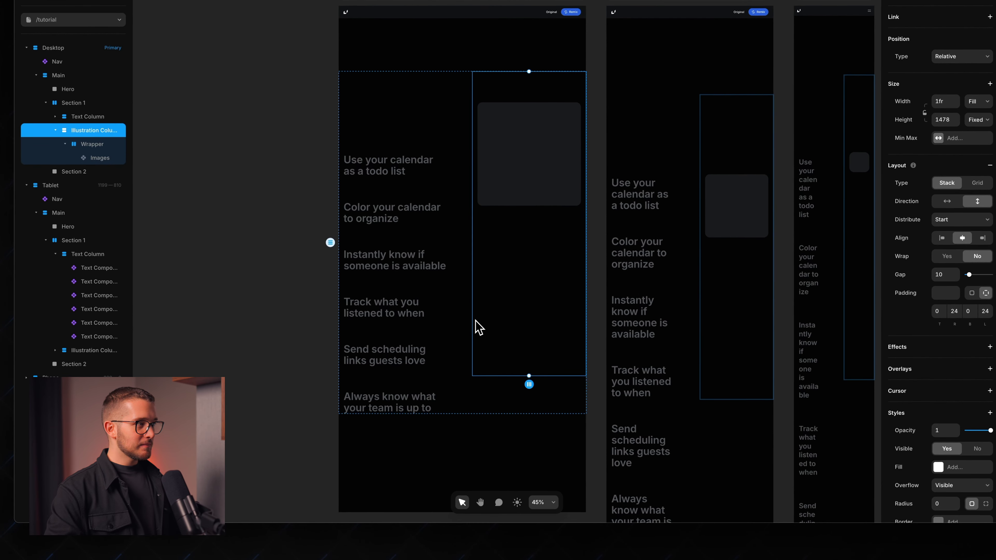
{"action": "scroll", "coordinate": [476, 326], "scroll_direction": "up", "scroll_amount": 3}
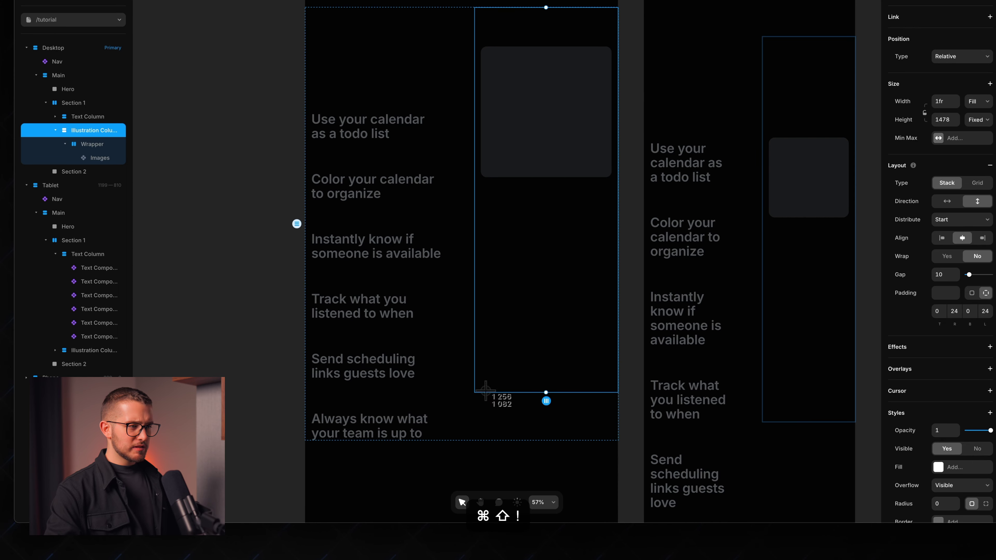
{"action": "key", "text": "Escape"}
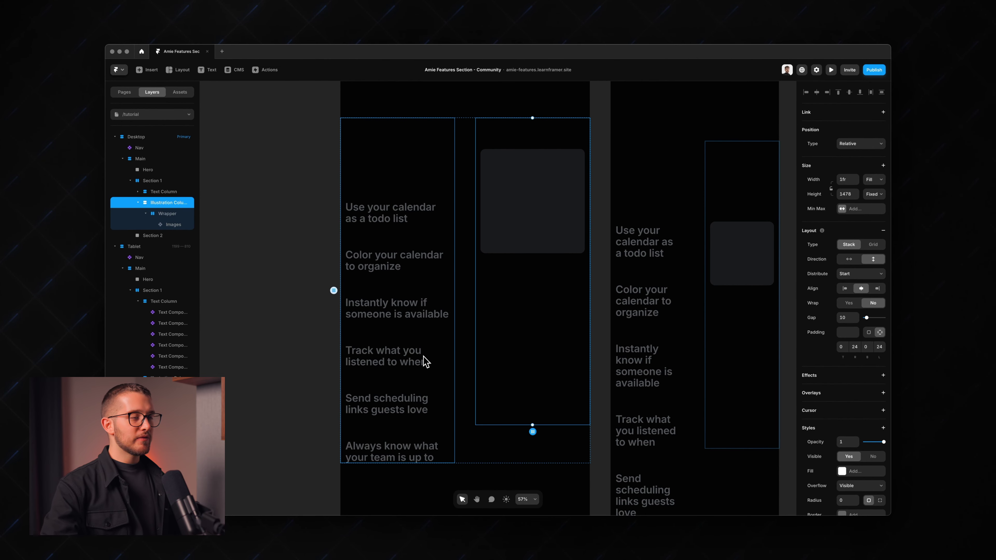
{"action": "left_click", "coordinate": [506, 145]}
{"action": "scroll", "coordinate": [560, 171], "scroll_direction": "up", "scroll_amount": 1}
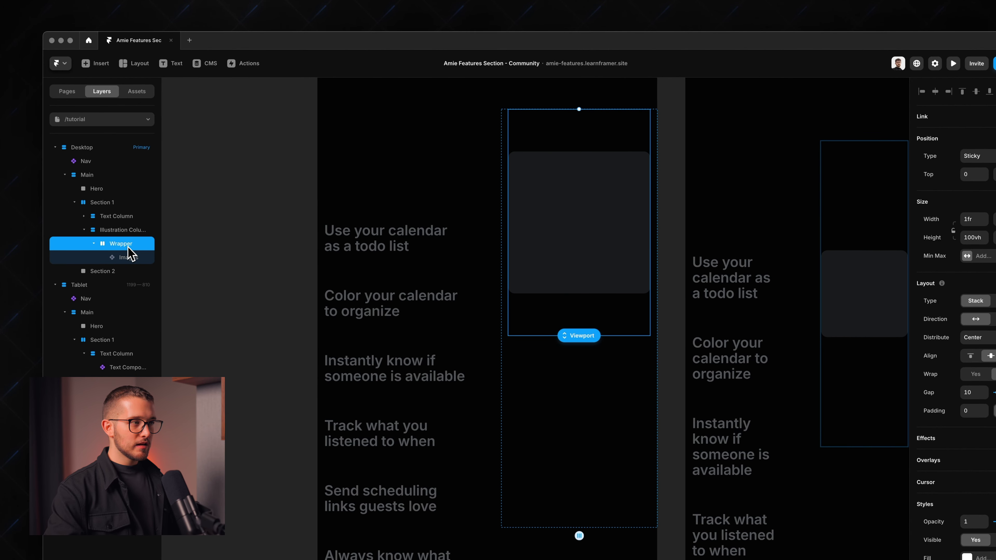
{"action": "key", "text": "super+shift+1"}
{"action": "left_click_drag", "start_coordinate": [506, 110], "coordinate": [617, 330]}
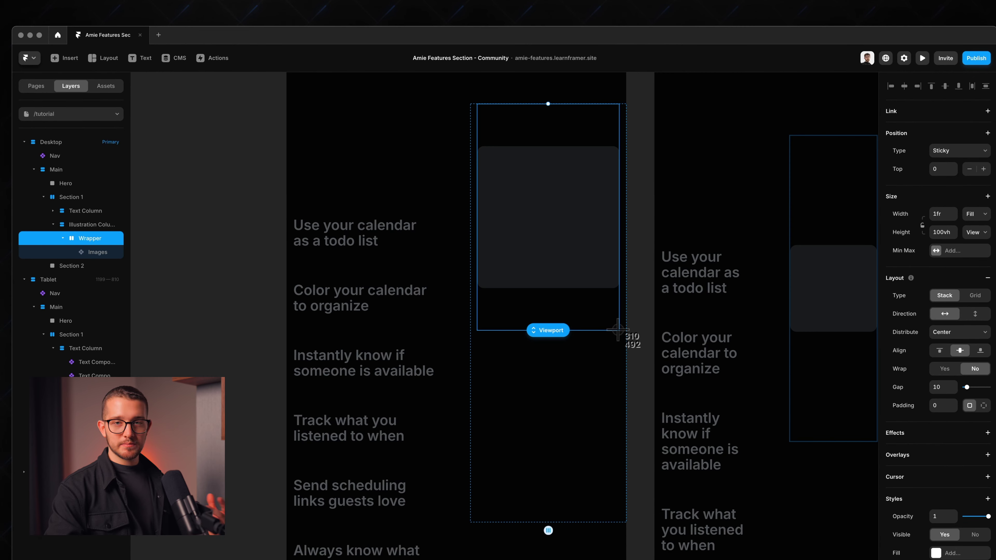
- Set the desktop Illustration Column's height to Fill and gauge how far the Wrapper can travel inside it
{"action": "left_click", "coordinate": [99, 222]}
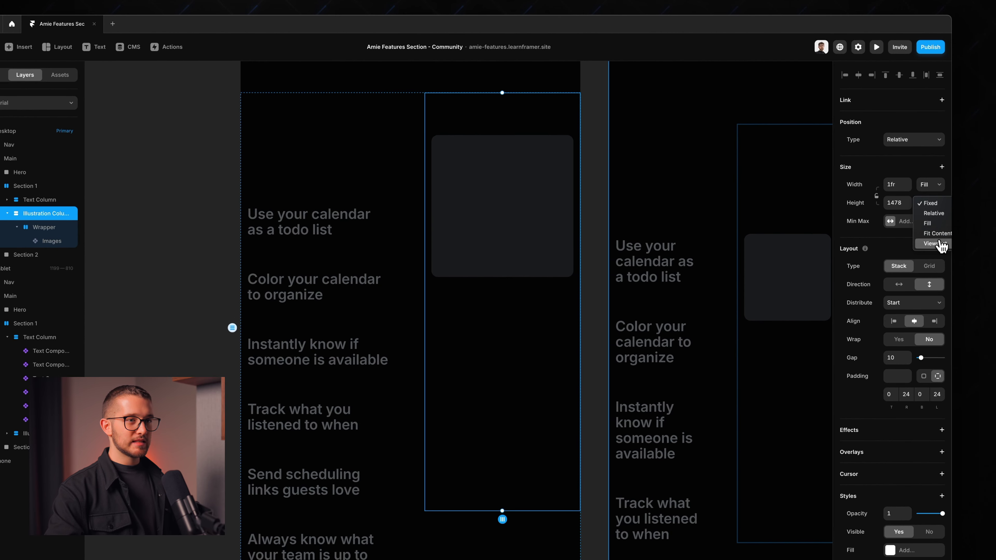
{"action": "left_click", "coordinate": [940, 224]}
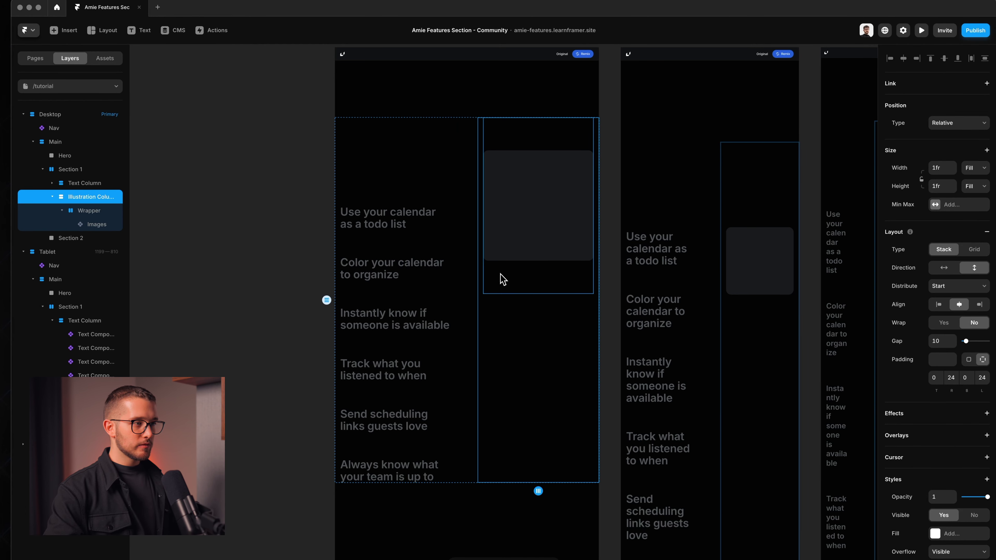
{"action": "left_click", "coordinate": [500, 227], "text": "shift+super"}
{"action": "left_click_drag", "start_coordinate": [484, 118], "coordinate": [593, 483]}
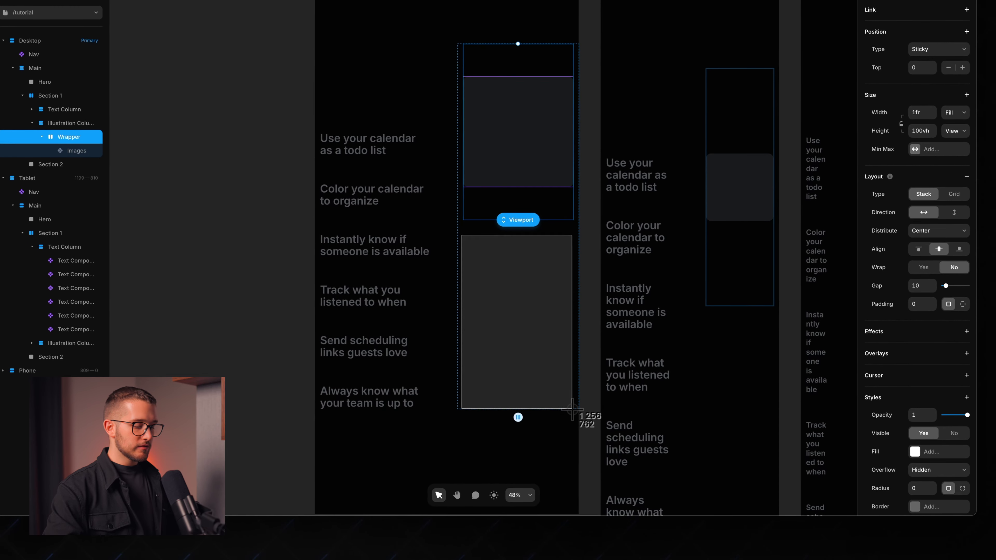
- Preview the page, check how far the illustration follows the last text items, and return to the canvas
{"action": "key", "text": "super+p"}
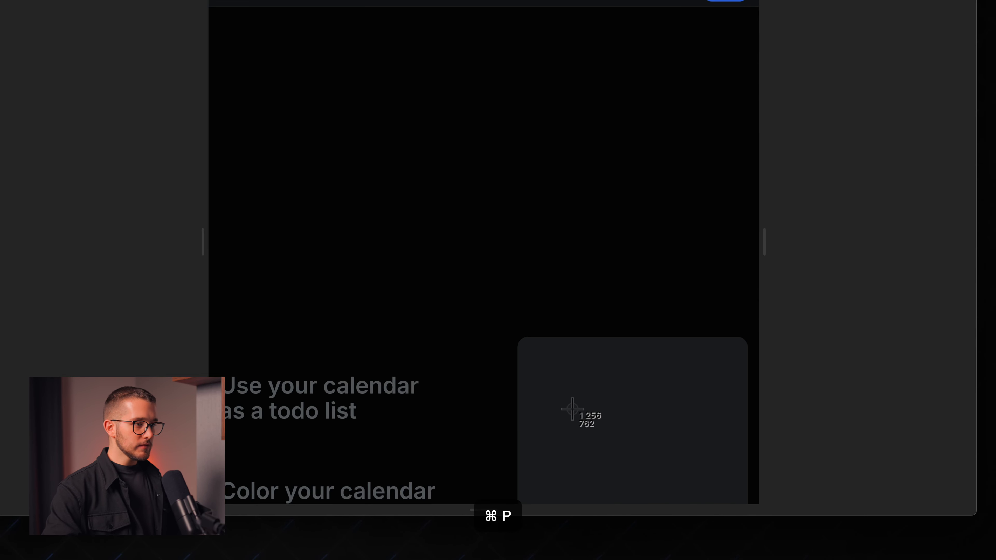
{"action": "scroll", "coordinate": [573, 409], "scroll_direction": "down", "scroll_amount": 10}
{"action": "scroll", "coordinate": [573, 408], "scroll_direction": "down", "scroll_amount": 5}
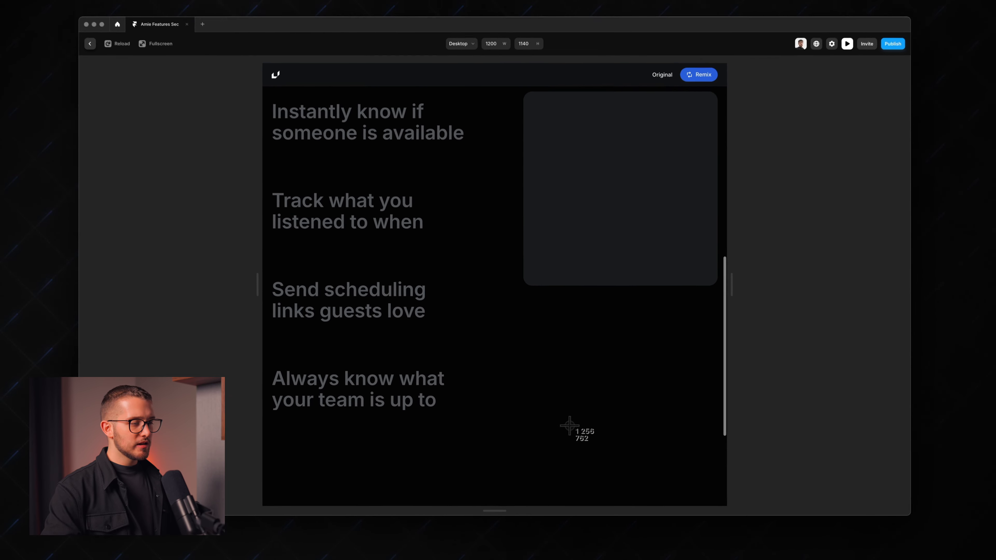
{"action": "scroll", "coordinate": [569, 431], "scroll_direction": "down", "scroll_amount": 1}
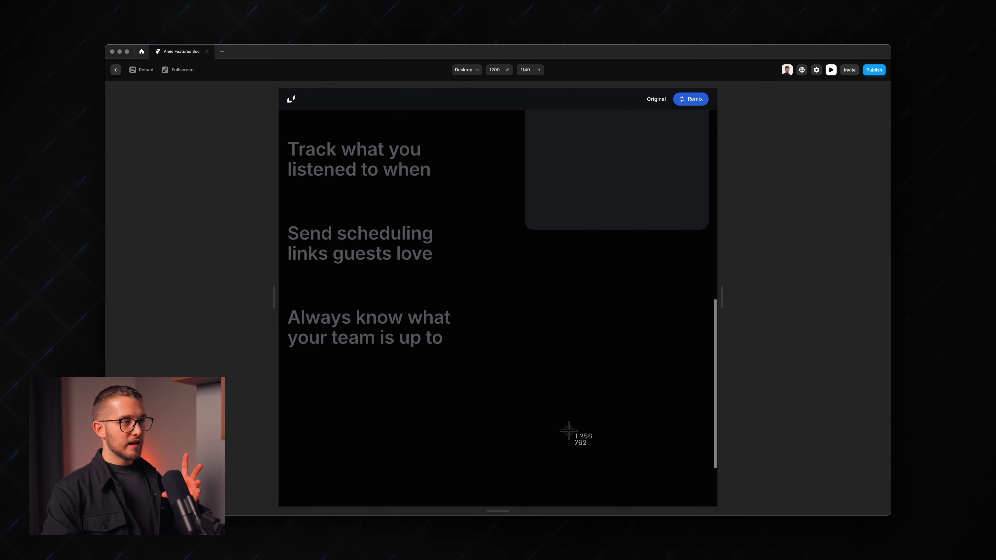
{"action": "scroll", "coordinate": [572, 353], "scroll_direction": "up", "scroll_amount": 2}
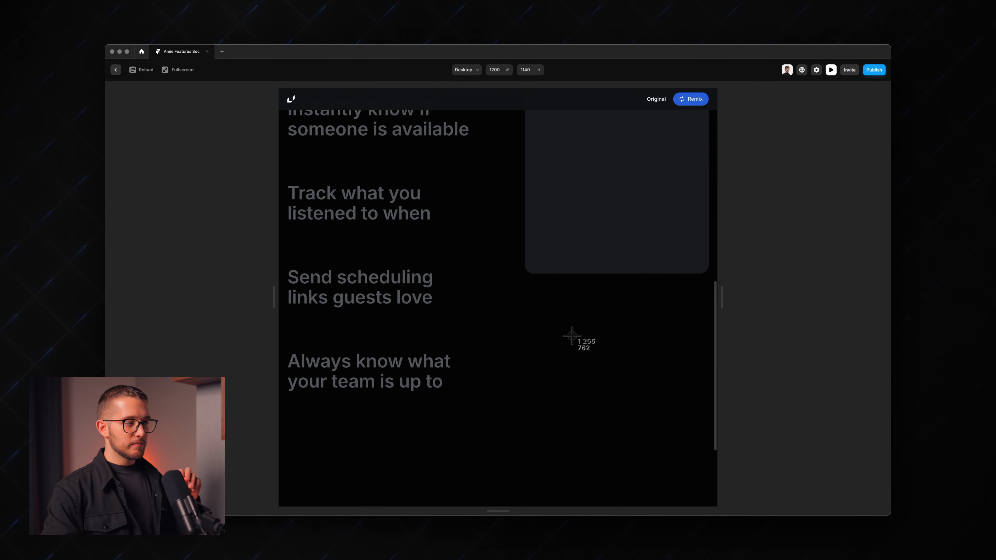
{"action": "scroll", "coordinate": [572, 335], "scroll_direction": "up", "scroll_amount": 3}
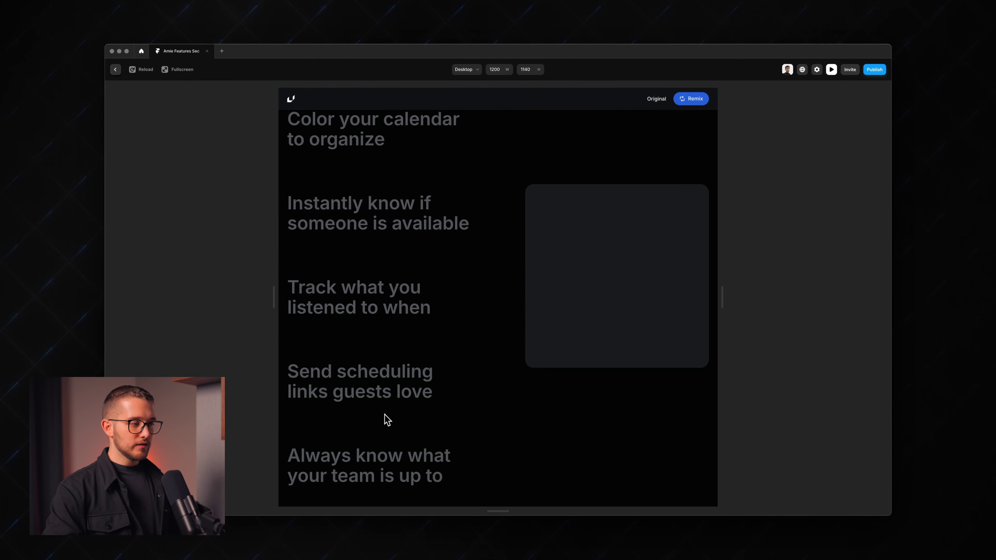
{"action": "key", "text": "Escape"}
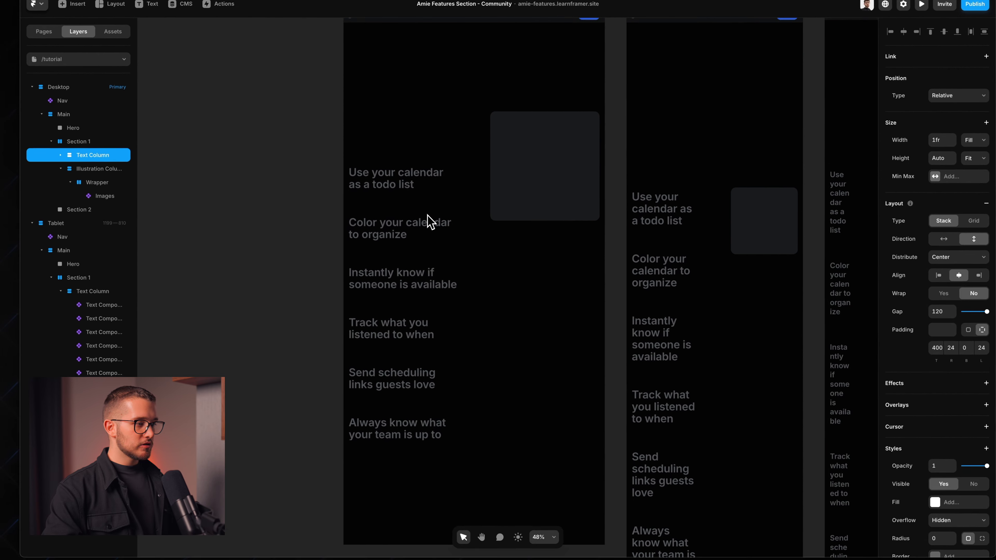
- Draw a frame about 175 by 153 and move it into the desktop Text Column below the last text item
{"action": "key", "text": "f"}
{"action": "left_click_drag", "start_coordinate": [294, 339], "coordinate": [326, 366]}
{"action": "key", "text": "super+x"}
{"action": "left_click", "coordinate": [411, 385]}
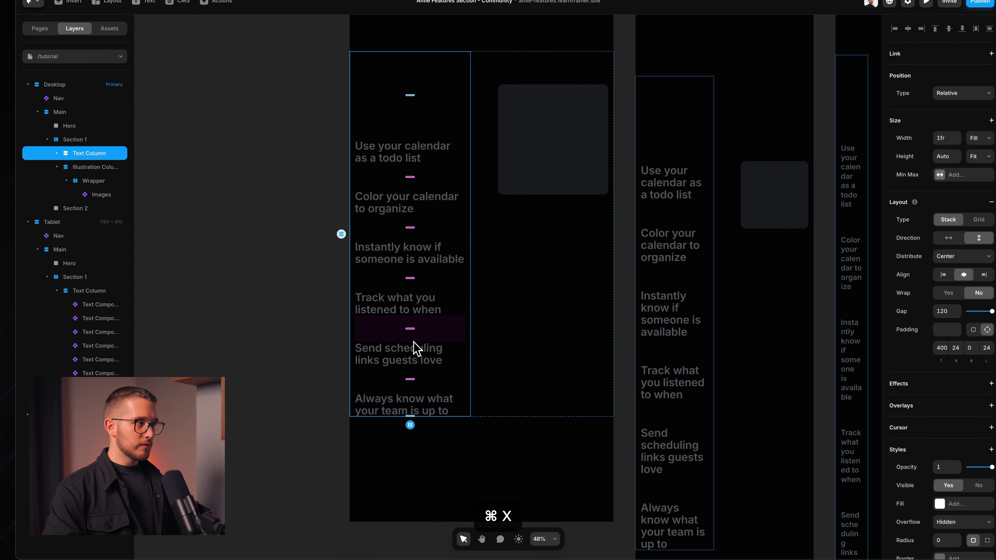
{"action": "key", "text": "super+v"}
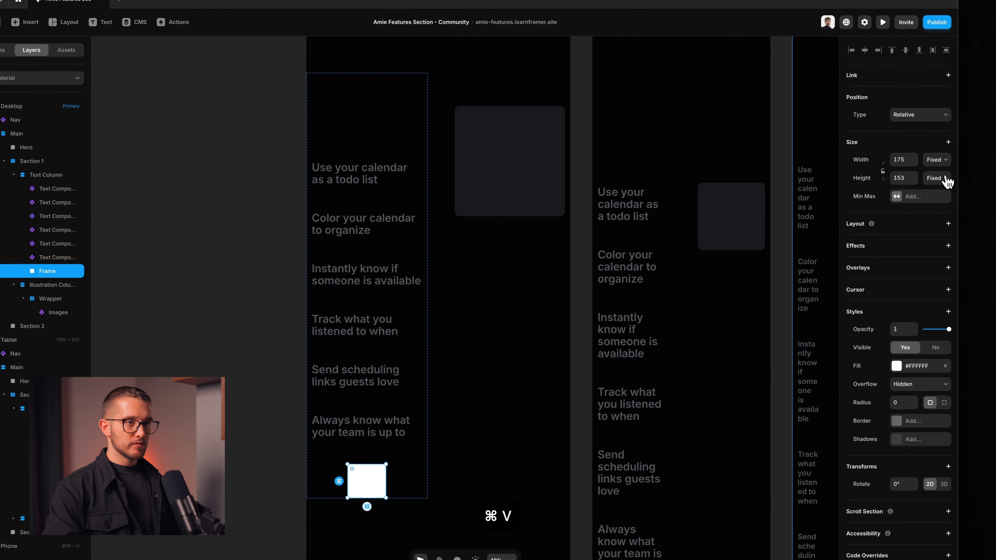
- Size the new Text Column frame to Fill width with a Viewport height of 30, and remove its fill
{"action": "left_click", "coordinate": [980, 138]}
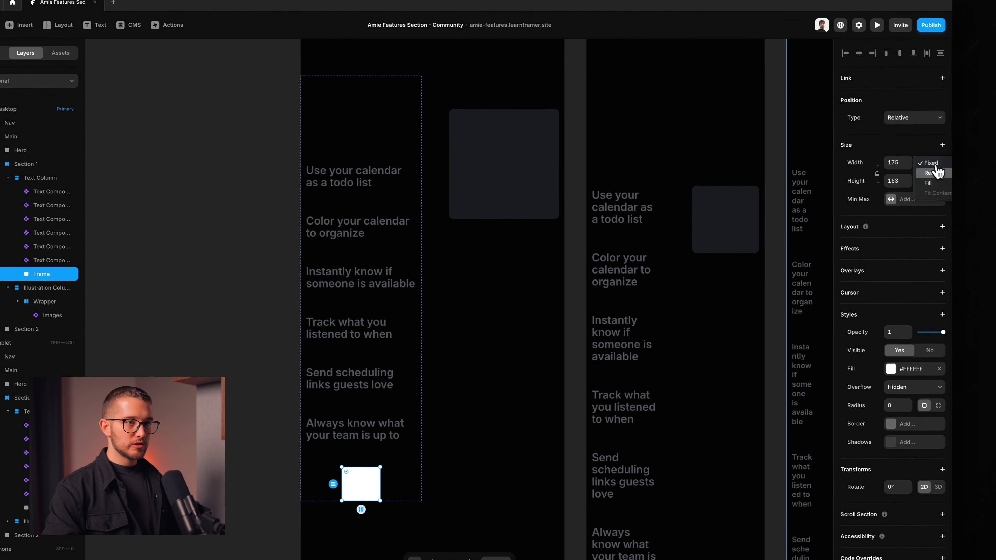
{"action": "left_click", "coordinate": [937, 369]}
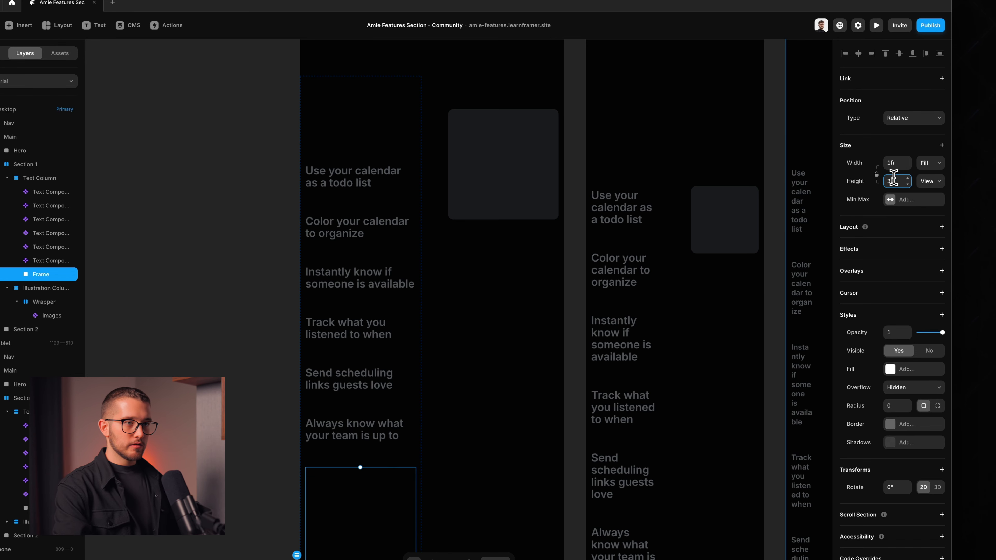
{"action": "scroll", "coordinate": [578, 258], "scroll_direction": "down", "scroll_amount": 2}
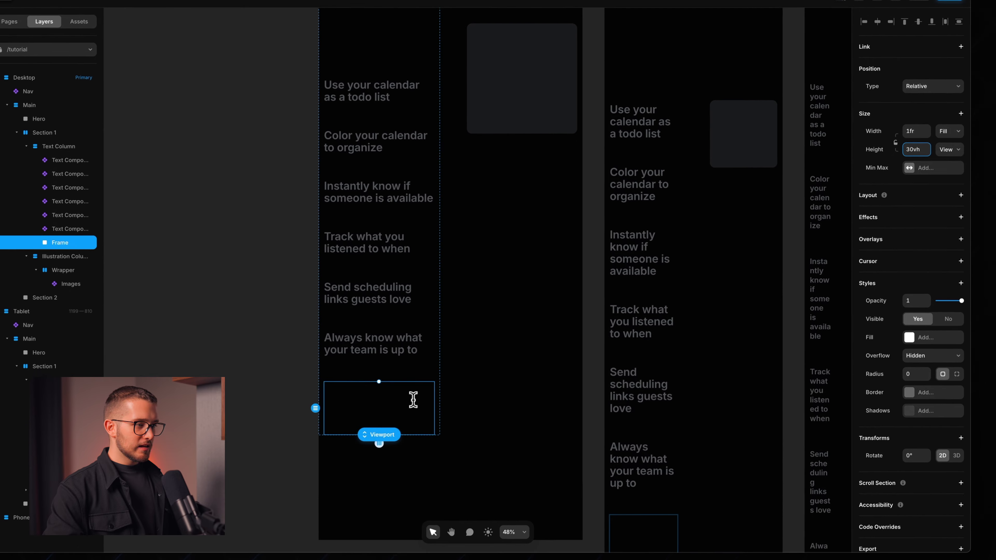
- Give the desktop Section 1 individual padding values with a bottom padding of 100
{"action": "left_click", "coordinate": [418, 469]}
{"action": "left_click", "coordinate": [456, 368]}
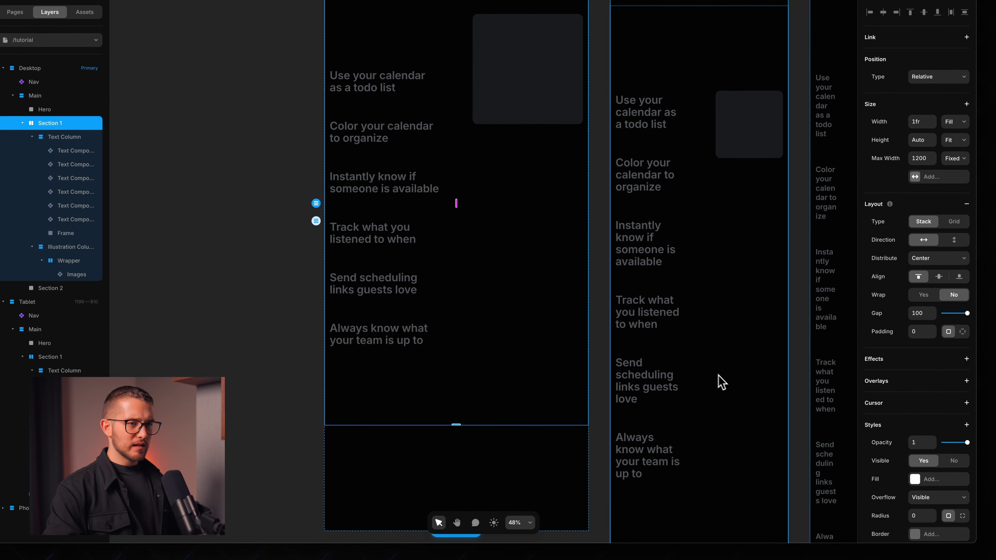
{"action": "left_click", "coordinate": [962, 331]}
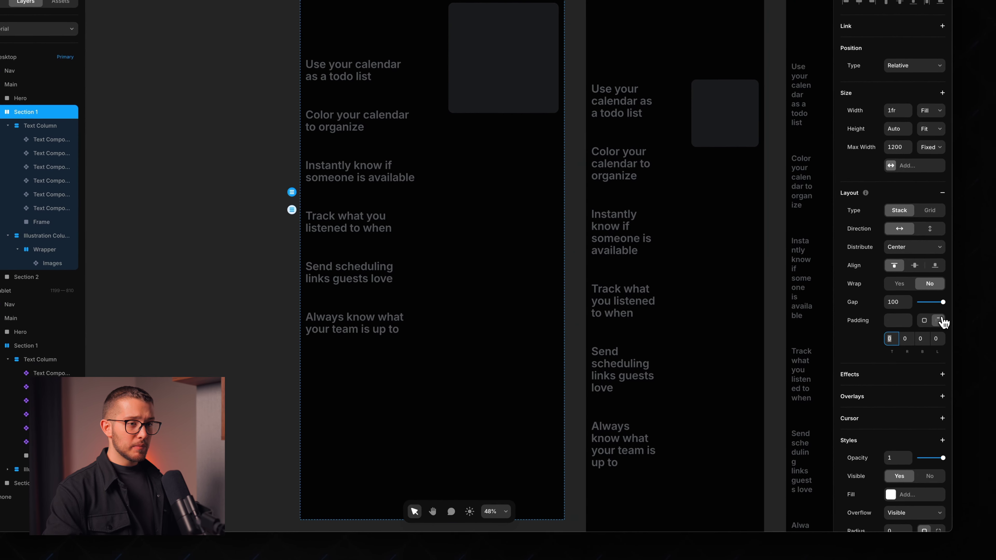
{"action": "left_click", "coordinate": [924, 339]}
{"action": "type", "text": "100"}
- Preview the page at a width of 1990 and compare how the features section ends with the finished reference
{"action": "key", "text": "super+p"}
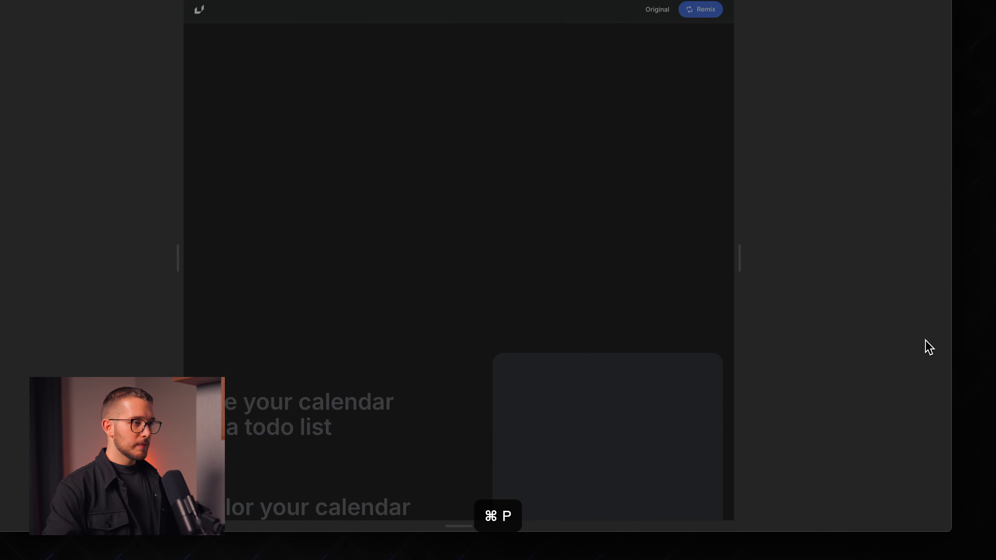
{"action": "scroll", "coordinate": [554, 400], "scroll_direction": "down", "scroll_amount": 10}
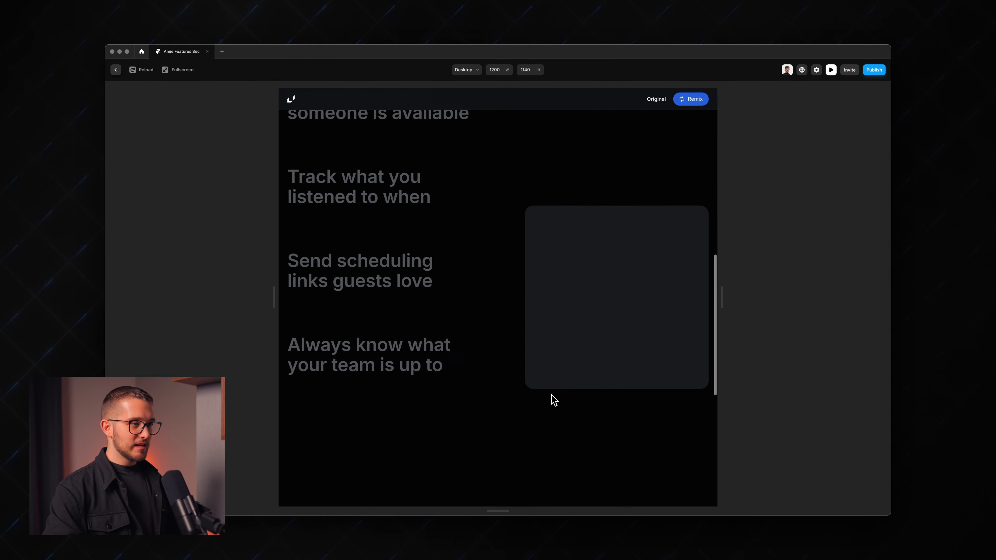
{"action": "scroll", "coordinate": [554, 399], "scroll_direction": "up", "scroll_amount": 10}
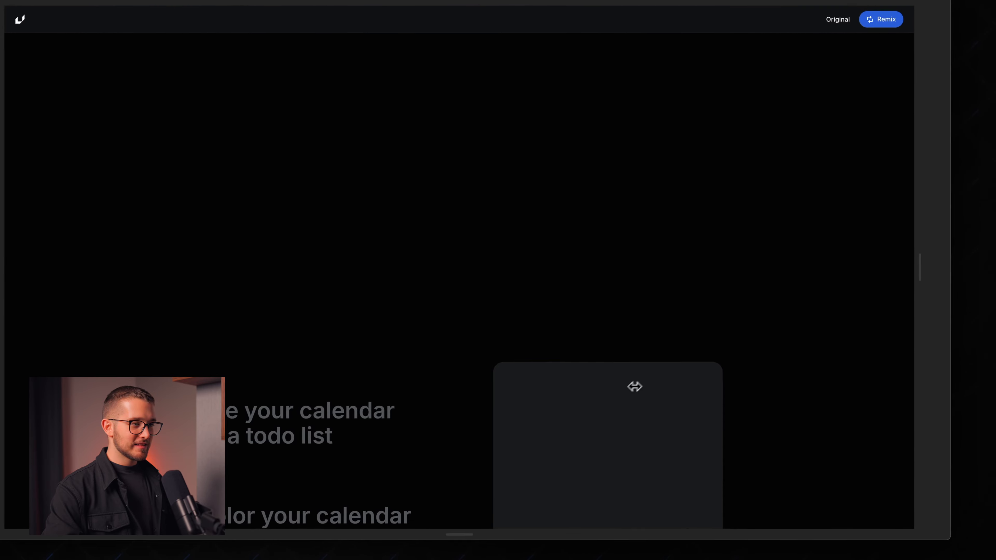
{"action": "scroll", "coordinate": [634, 395], "scroll_direction": "down", "scroll_amount": 5}
{"action": "key", "text": "super+Tab"}
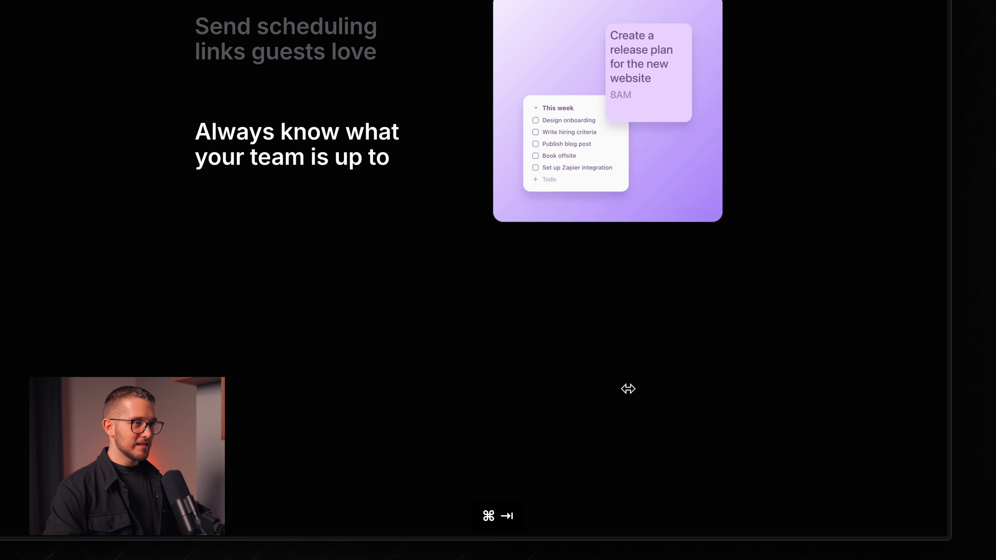
{"action": "scroll", "coordinate": [611, 365], "scroll_direction": "up", "scroll_amount": 5}
{"action": "scroll", "coordinate": [609, 356], "scroll_direction": "down", "scroll_amount": 5}
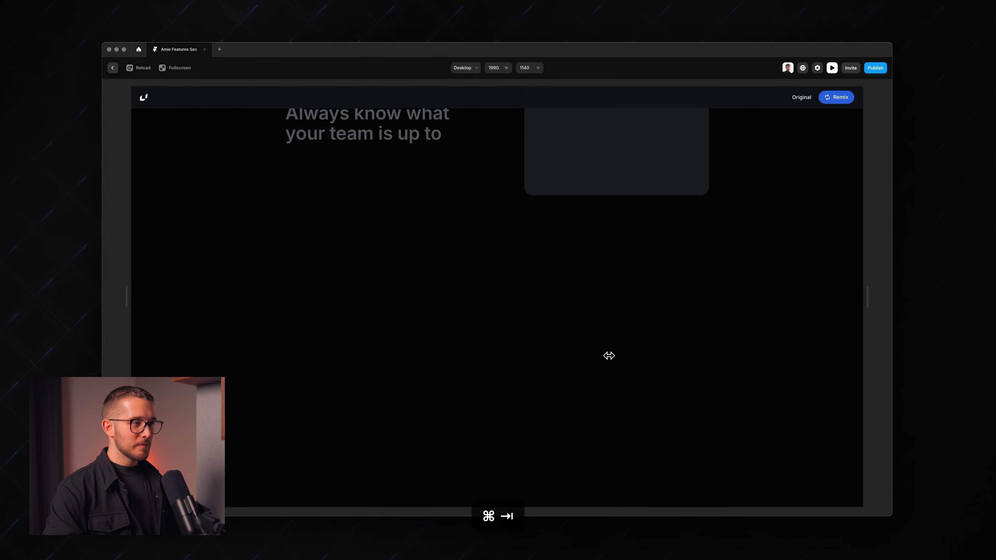
{"action": "scroll", "coordinate": [603, 300], "scroll_direction": "up", "scroll_amount": 6}
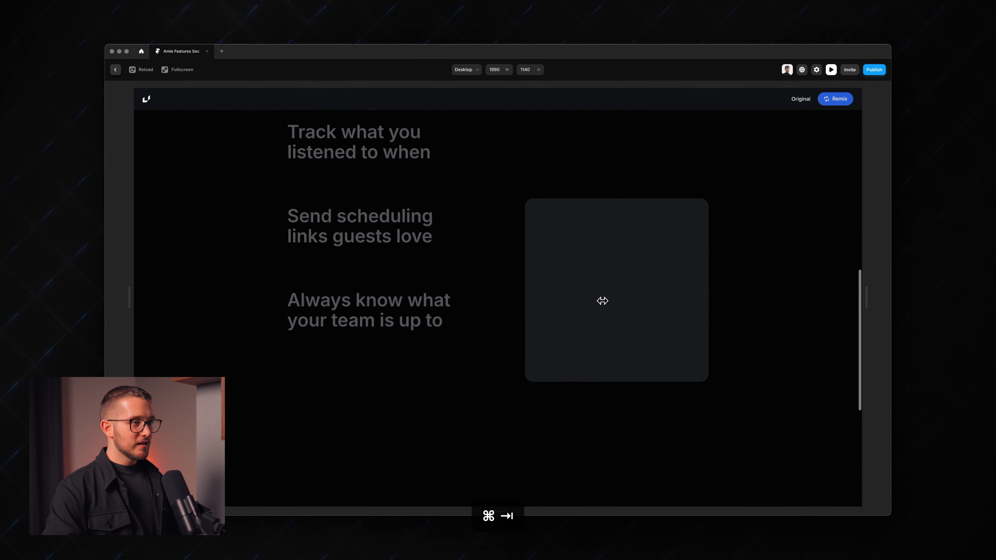
- Review the desktop Section 1 layout on the canvas, and scroll through the reference to examine how text and illustrations change
{"action": "key", "text": "super+Tab"}
{"action": "scroll", "coordinate": [603, 301], "scroll_direction": "down", "scroll_amount": 3}
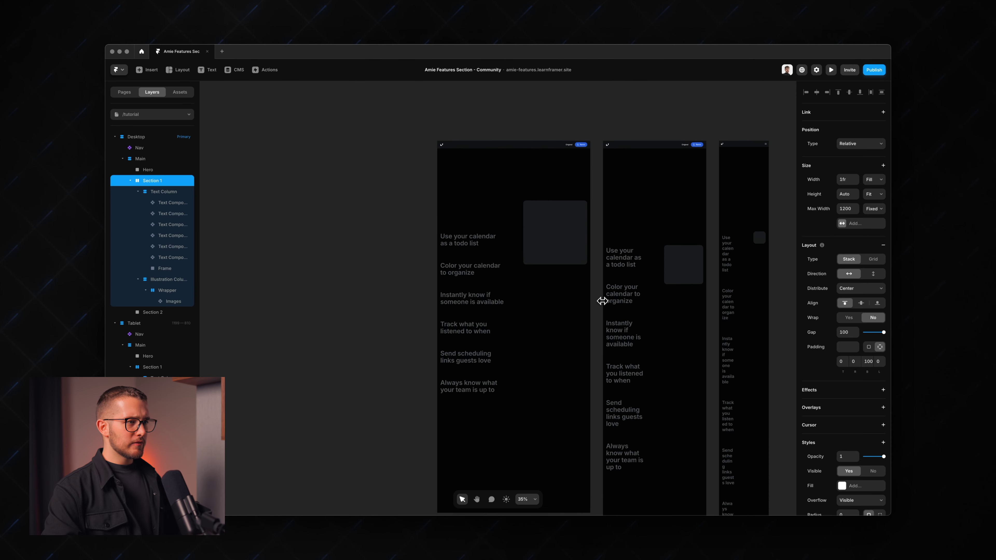
{"action": "scroll", "coordinate": [541, 266], "scroll_direction": "up", "scroll_amount": 5}
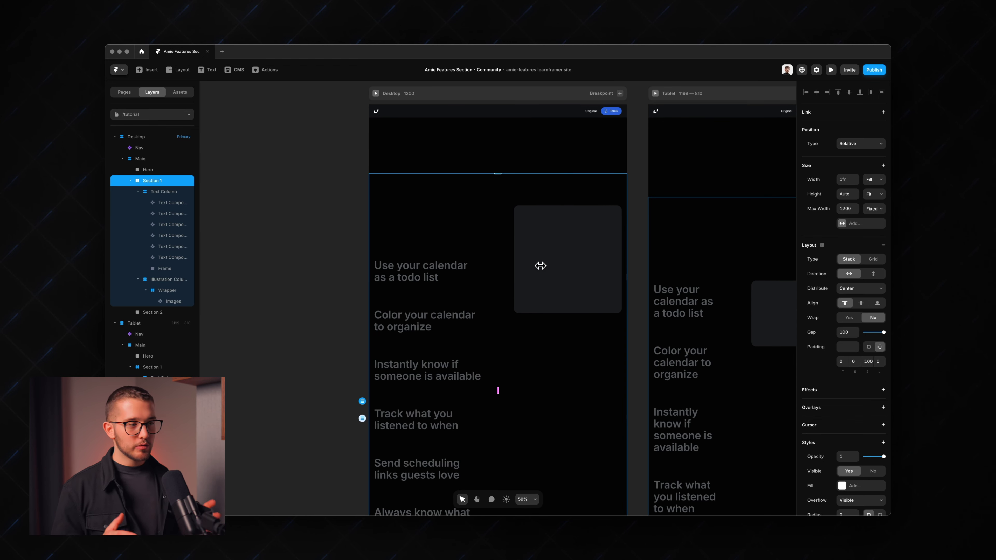
{"action": "key", "text": "super+p"}
{"action": "scroll", "coordinate": [540, 265], "scroll_direction": "down", "scroll_amount": 5}
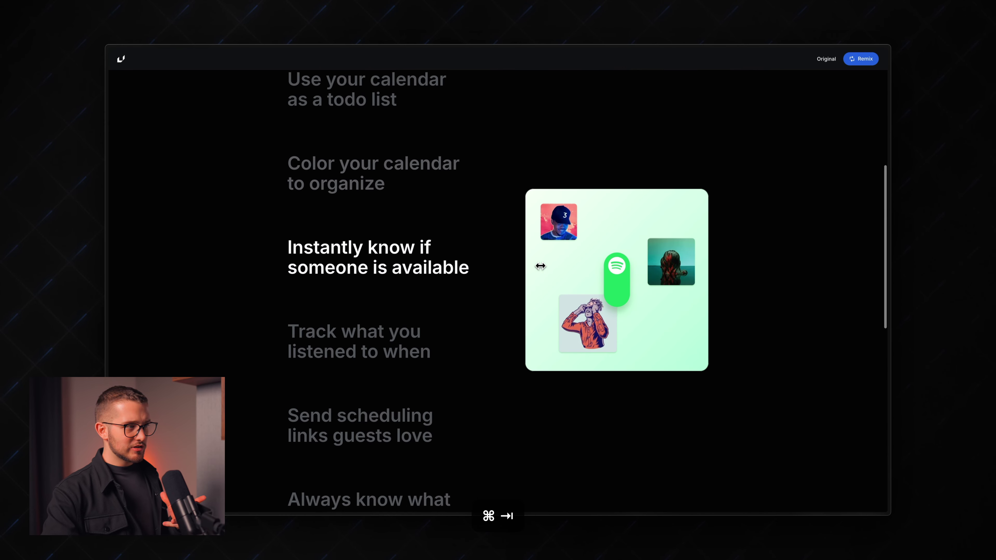
{"action": "scroll", "coordinate": [540, 265], "scroll_direction": "down", "scroll_amount": 2}
{"action": "scroll", "coordinate": [407, 269], "scroll_direction": "up", "scroll_amount": 4}
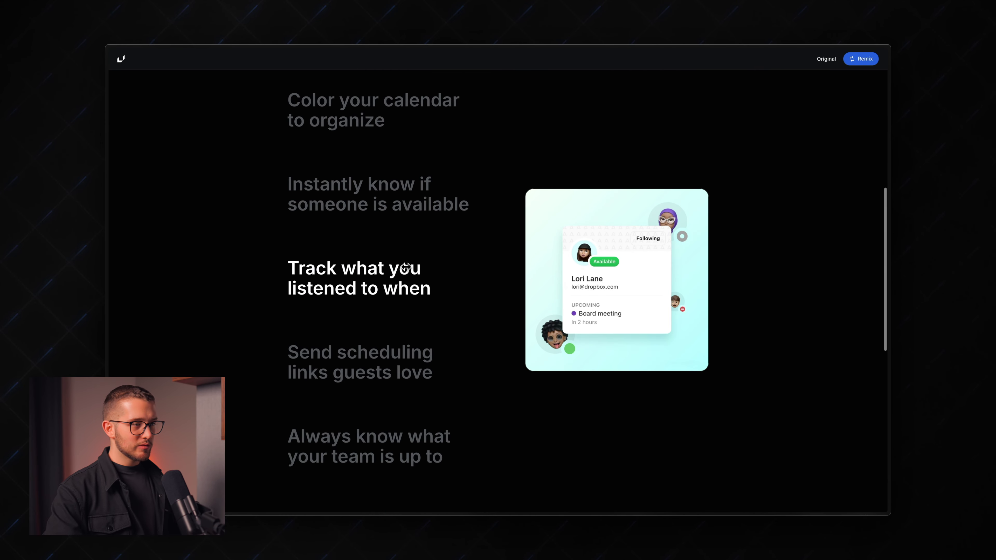
- Preview the page at 1200 wide and examine how the text items move past the illustration while scrolling
{"action": "scroll", "coordinate": [407, 272], "scroll_direction": "up", "scroll_amount": 2}
{"action": "key", "text": "super+Tab"}
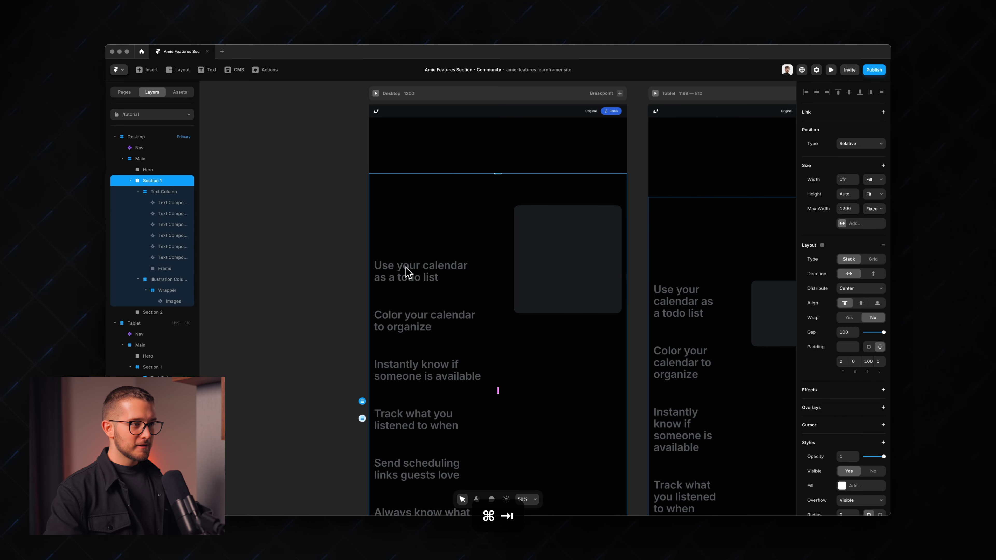
{"action": "scroll", "coordinate": [406, 267], "scroll_direction": "up", "scroll_amount": 3}
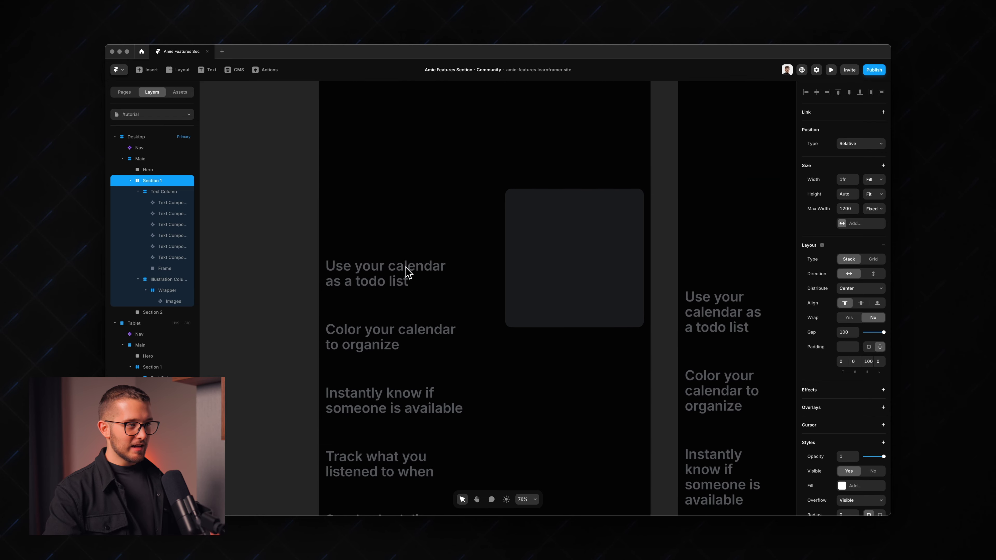
{"action": "key", "text": "super+p"}
{"action": "scroll", "coordinate": [386, 285], "scroll_direction": "down", "scroll_amount": 3}
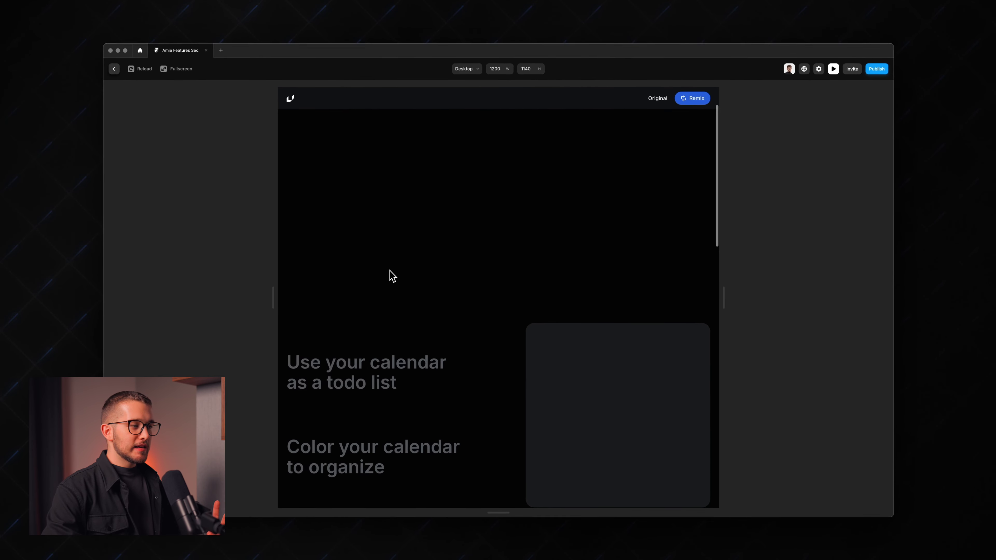
{"action": "scroll", "coordinate": [389, 275], "scroll_direction": "down", "scroll_amount": 3}
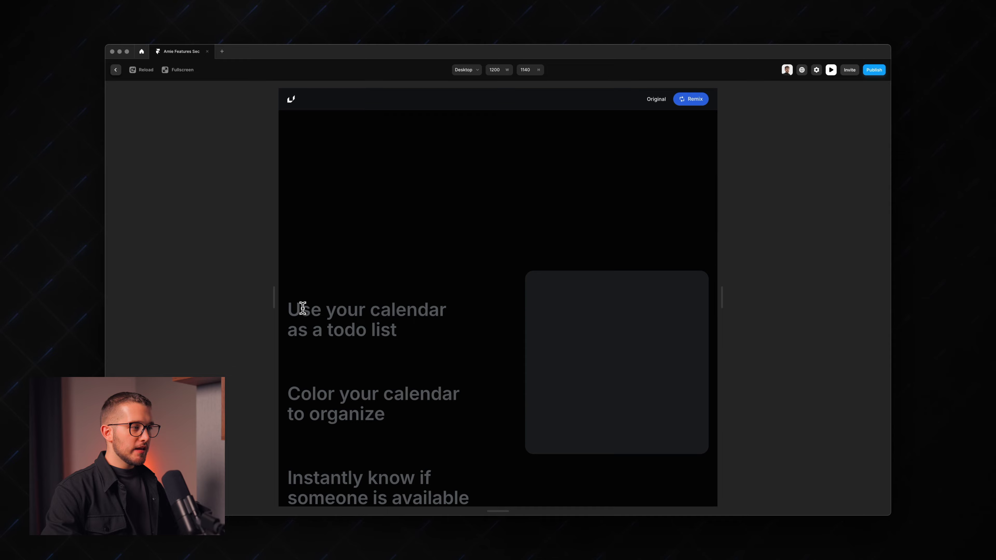
{"action": "left_click_drag", "start_coordinate": [288, 310], "coordinate": [421, 332]}
{"action": "left_click", "coordinate": [426, 321]}
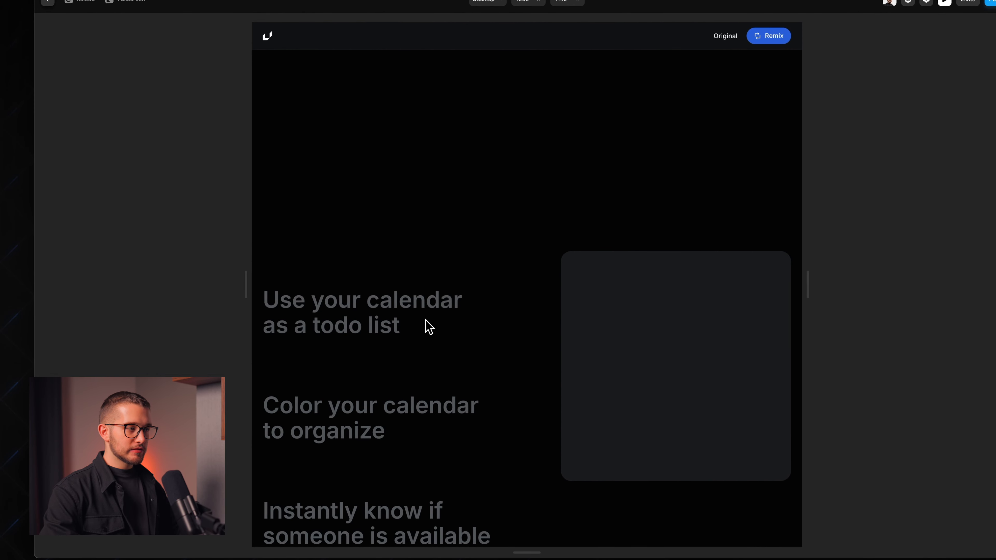
{"action": "scroll", "coordinate": [426, 321], "scroll_direction": "down", "scroll_amount": 1}
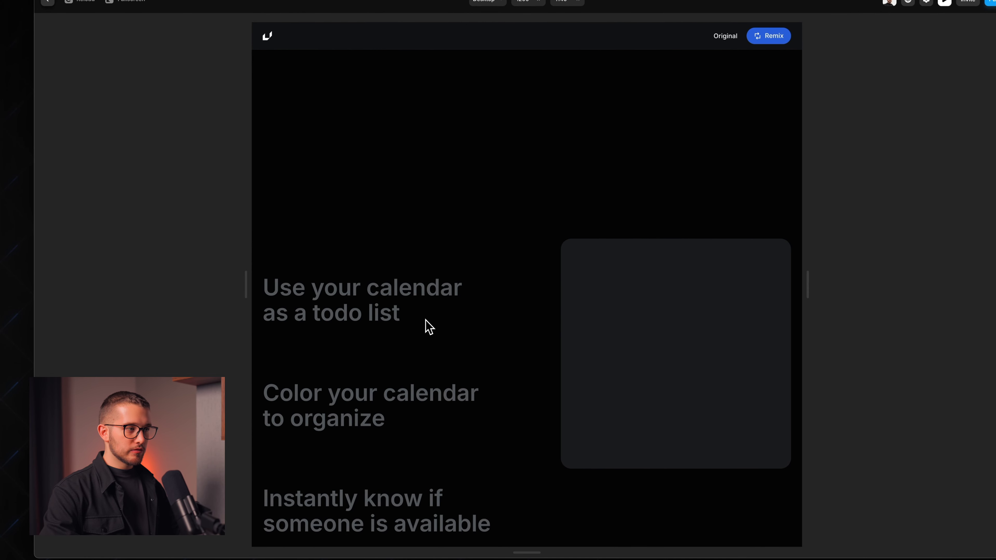
{"action": "scroll", "coordinate": [426, 321], "scroll_direction": "down", "scroll_amount": 3}
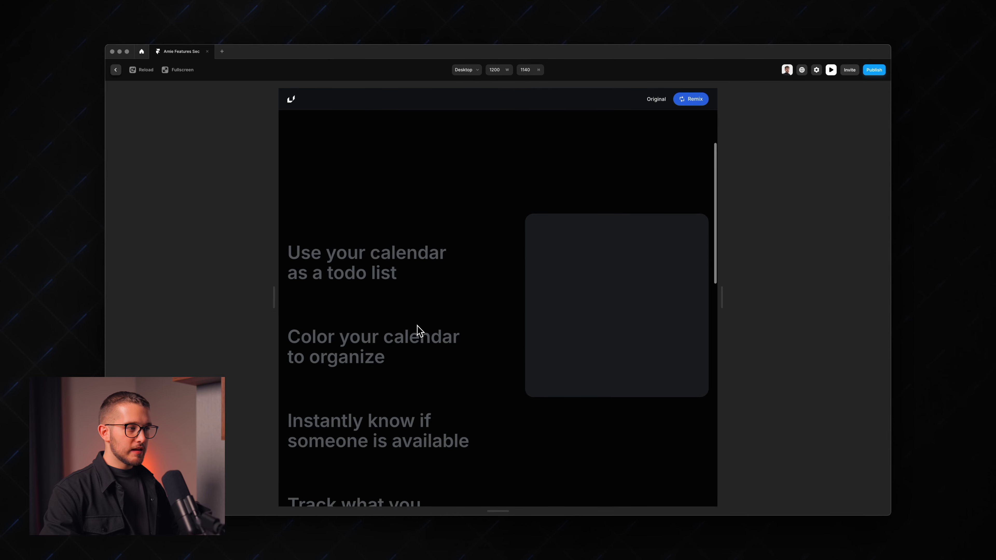
{"action": "scroll", "coordinate": [419, 331], "scroll_direction": "down", "scroll_amount": 4}
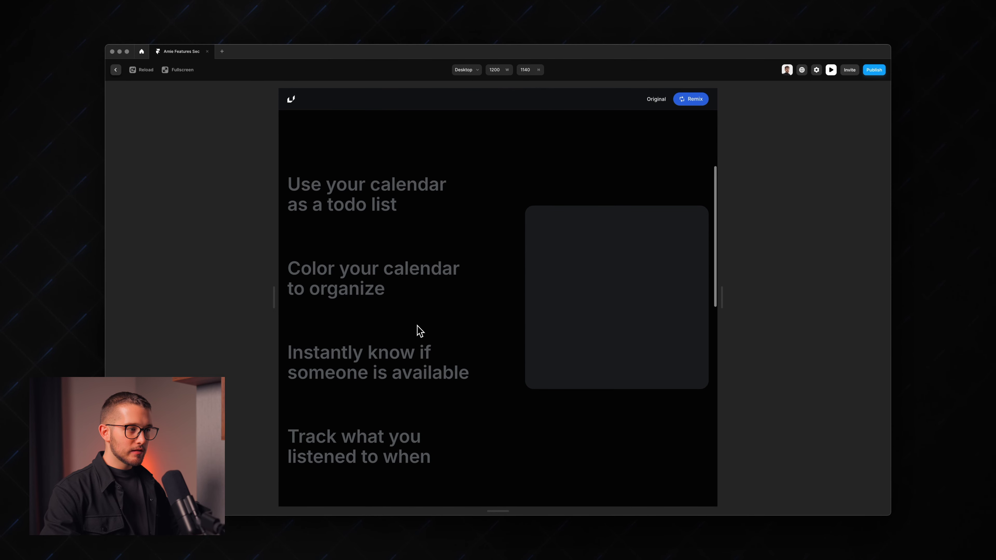
{"action": "key", "text": "Escape"}
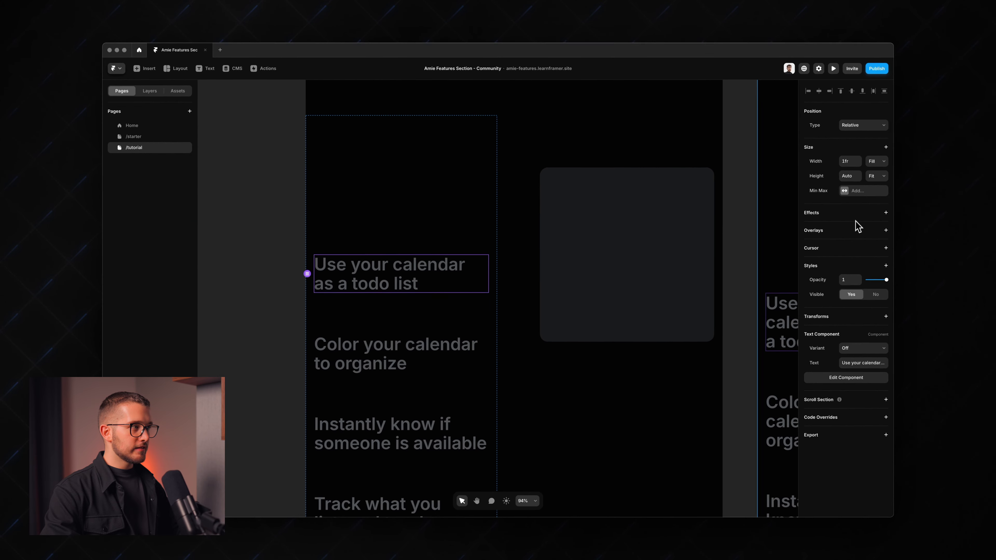
- Add a Scroll Variant effect to the "Use your calendar as a todo list" component, triggered by Section in View with a centred viewport
{"action": "key", "text": "alt+2"}
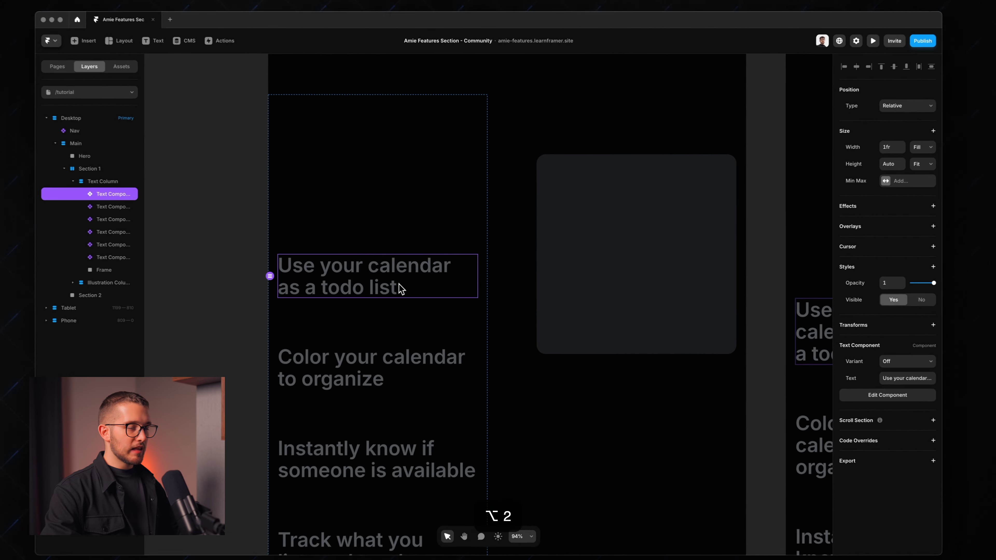
{"action": "left_click", "coordinate": [934, 206]}
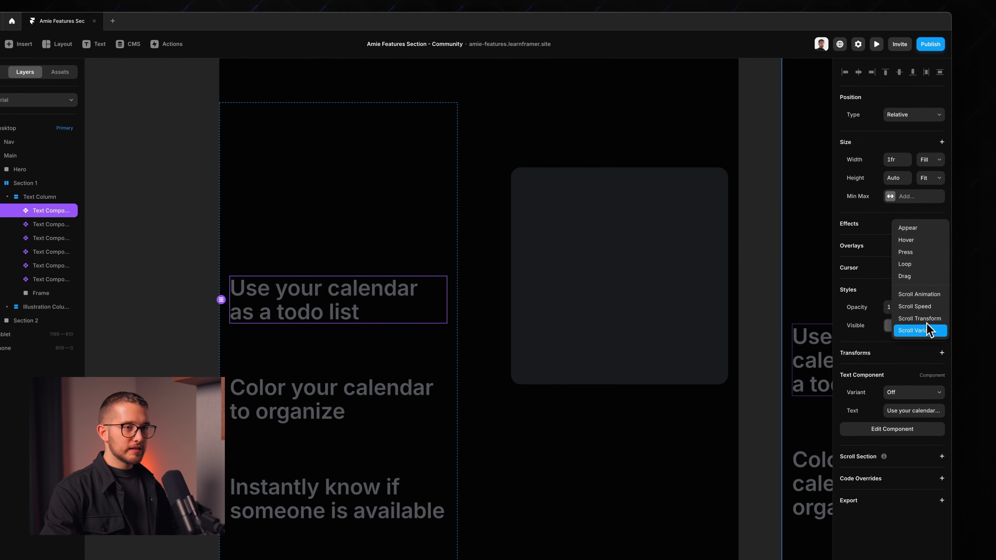
{"action": "left_click", "coordinate": [922, 331]}
{"action": "left_click_drag", "start_coordinate": [784, 244], "coordinate": [739, 150]}
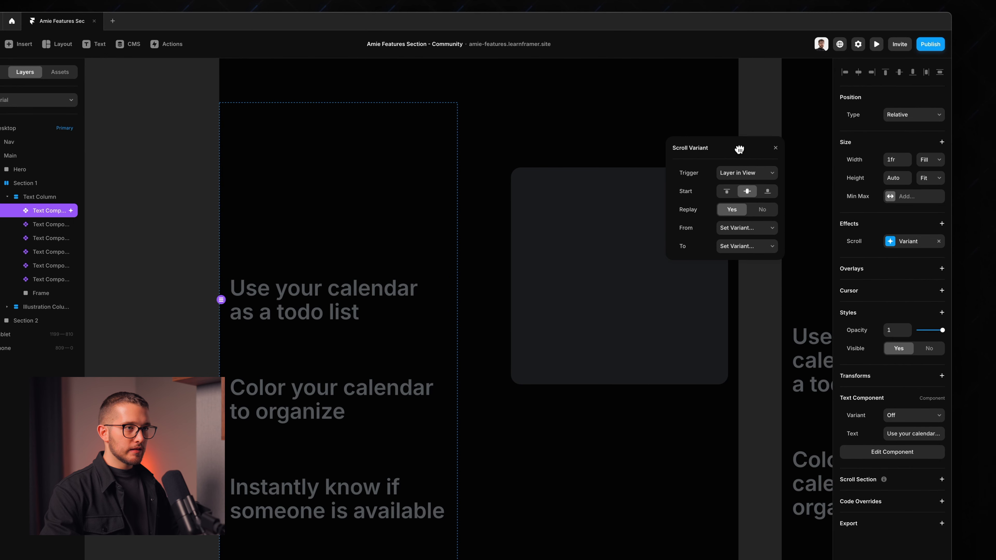
{"action": "left_click", "coordinate": [734, 178]}
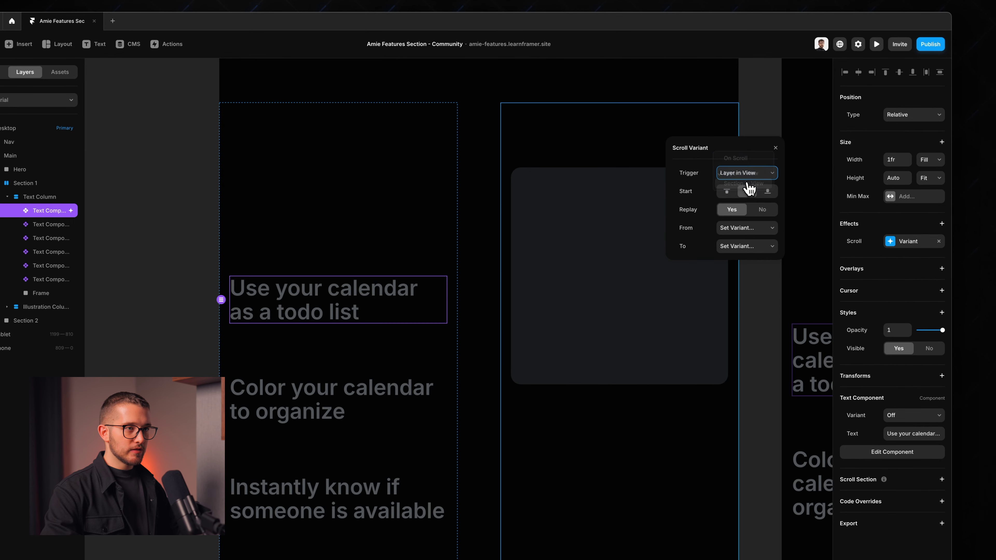
{"action": "left_click", "coordinate": [748, 184]}
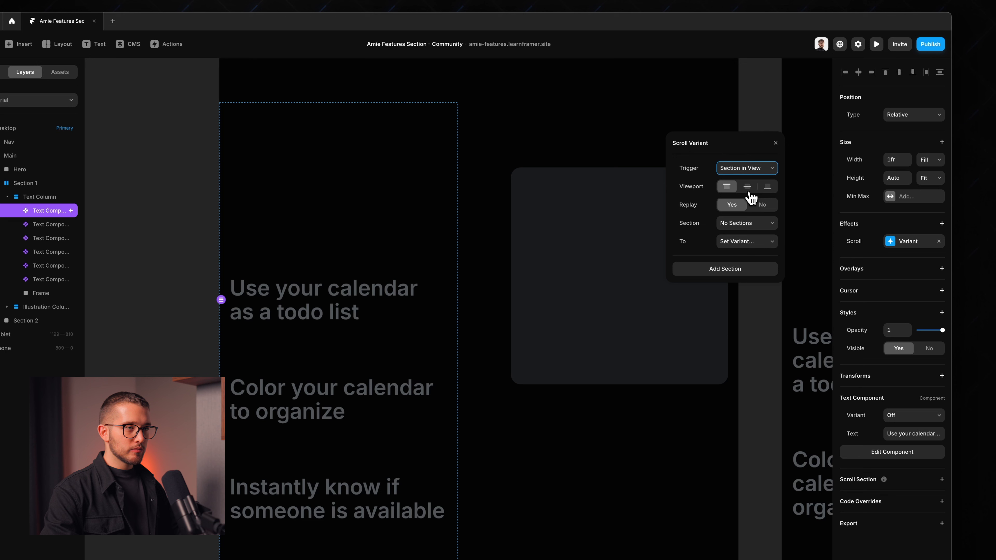
{"action": "left_click", "coordinate": [749, 192]}
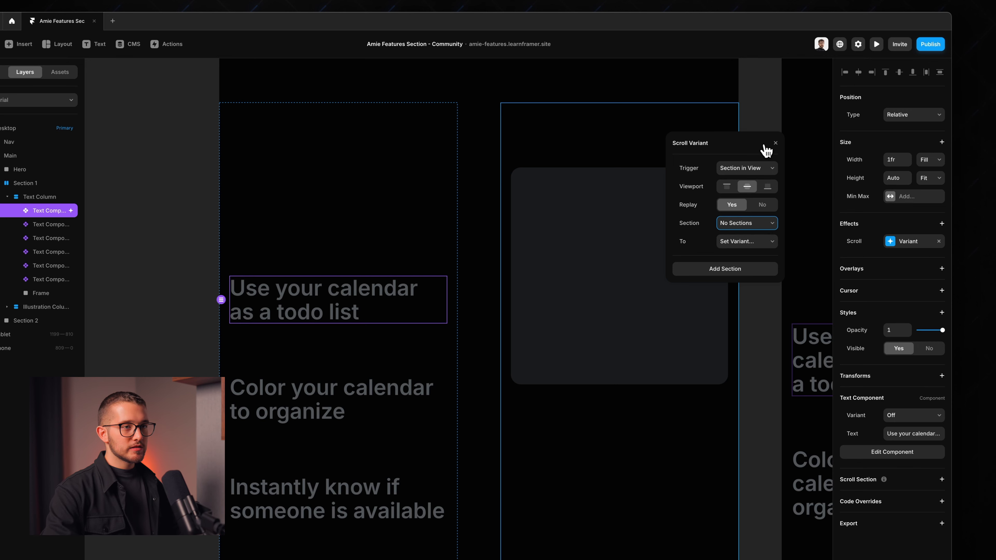
{"action": "left_click", "coordinate": [774, 148]}
- Go through the text components of the desktop Text Column one by one, down to "Always know what your team is up to"
{"action": "scroll", "coordinate": [327, 288], "scroll_direction": "down", "scroll_amount": 5}
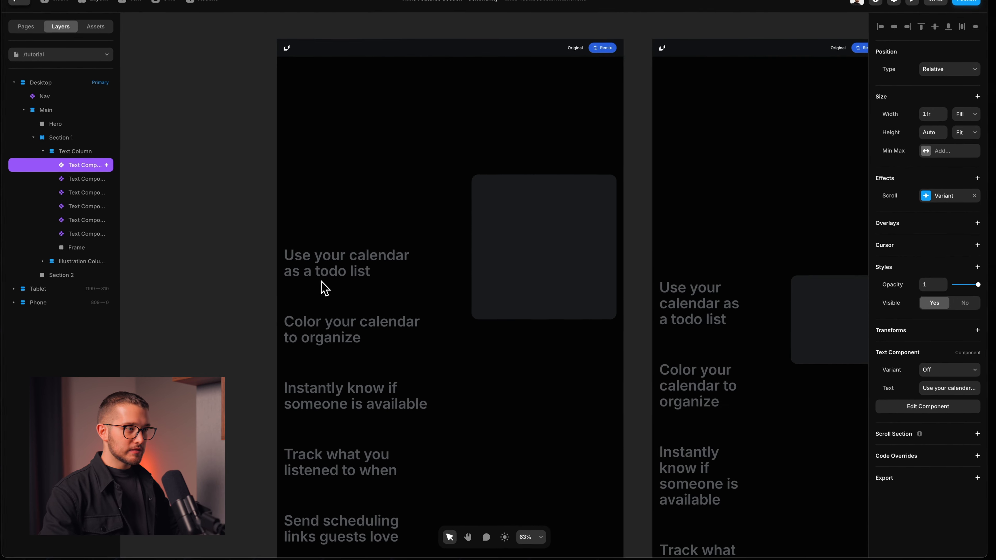
{"action": "scroll", "coordinate": [325, 288], "scroll_direction": "up", "scroll_amount": 3}
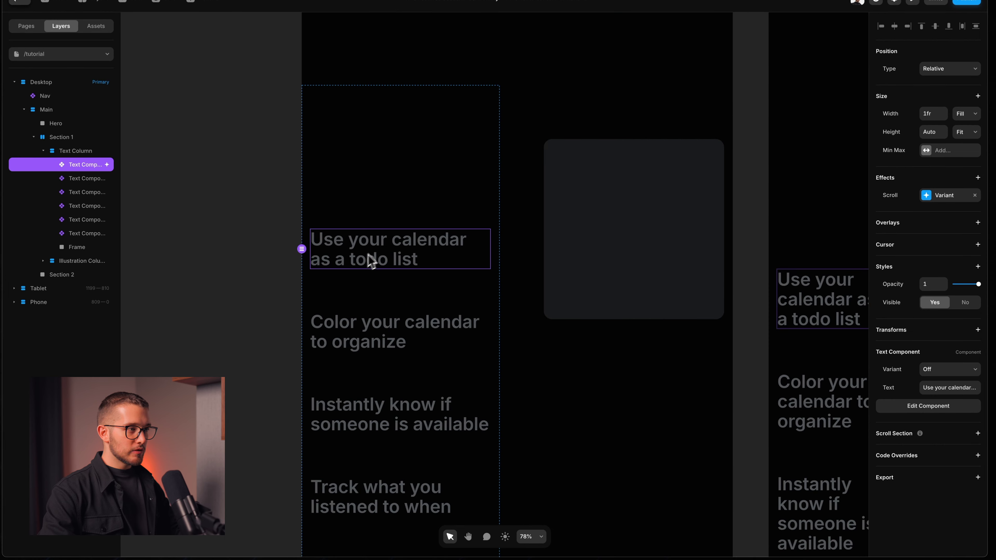
{"action": "left_click", "coordinate": [373, 320]}
{"action": "scroll", "coordinate": [374, 322], "scroll_direction": "down", "scroll_amount": 2}
{"action": "left_click", "coordinate": [380, 330]}
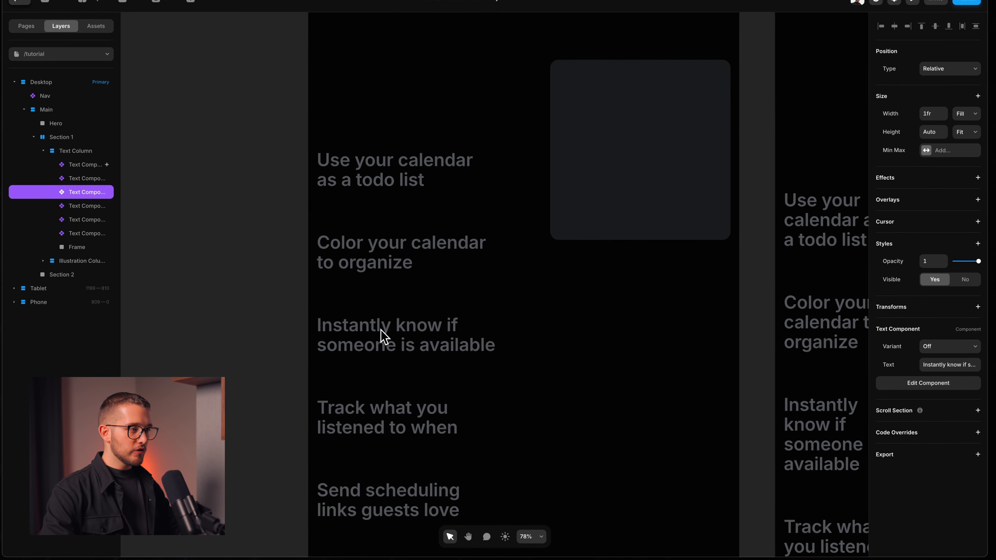
{"action": "scroll", "coordinate": [380, 330], "scroll_direction": "down", "scroll_amount": 3}
{"action": "left_click", "coordinate": [381, 330]}
{"action": "scroll", "coordinate": [383, 342], "scroll_direction": "down", "scroll_amount": 1}
{"action": "left_click", "coordinate": [382, 362]}
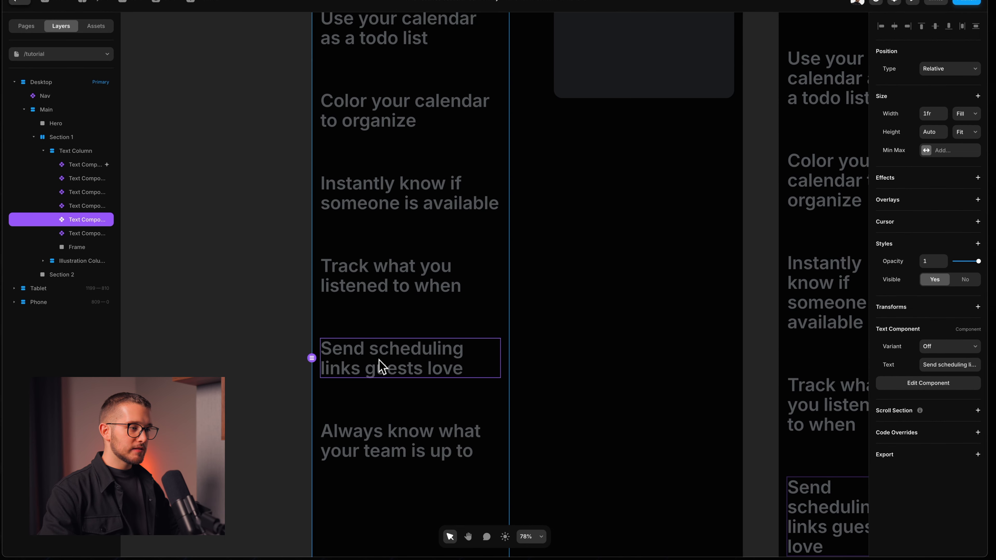
{"action": "left_click", "coordinate": [375, 440]}
{"action": "scroll", "coordinate": [372, 440], "scroll_direction": "up", "scroll_amount": 3}
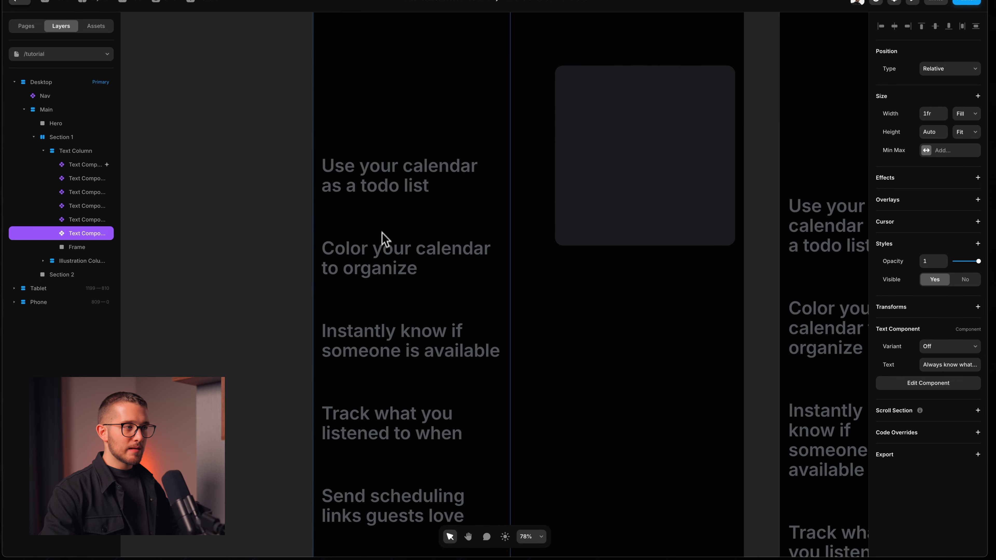
- Give the "Use your calendar as a todo list" component a scroll section named 2
{"action": "left_click", "coordinate": [409, 189]}
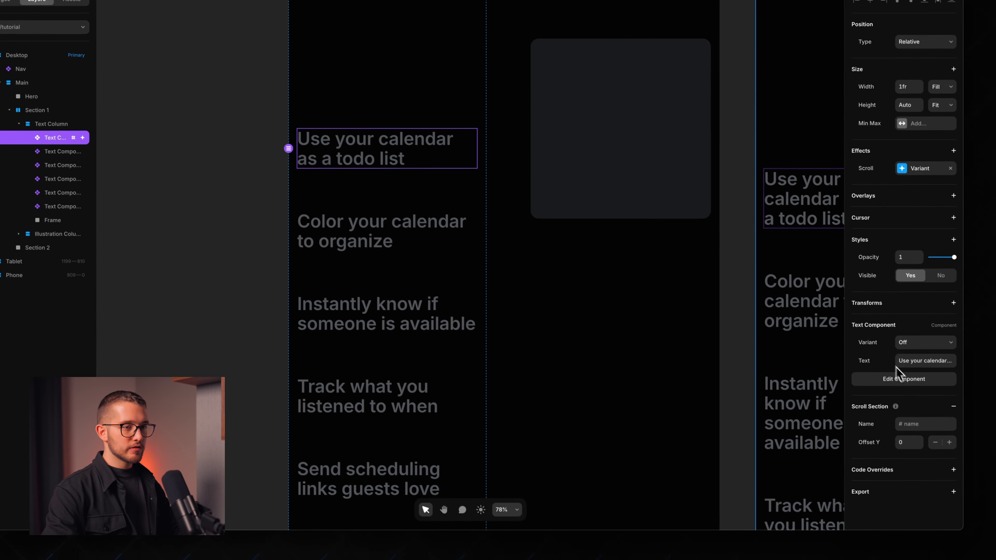
{"action": "left_click", "coordinate": [941, 392]}
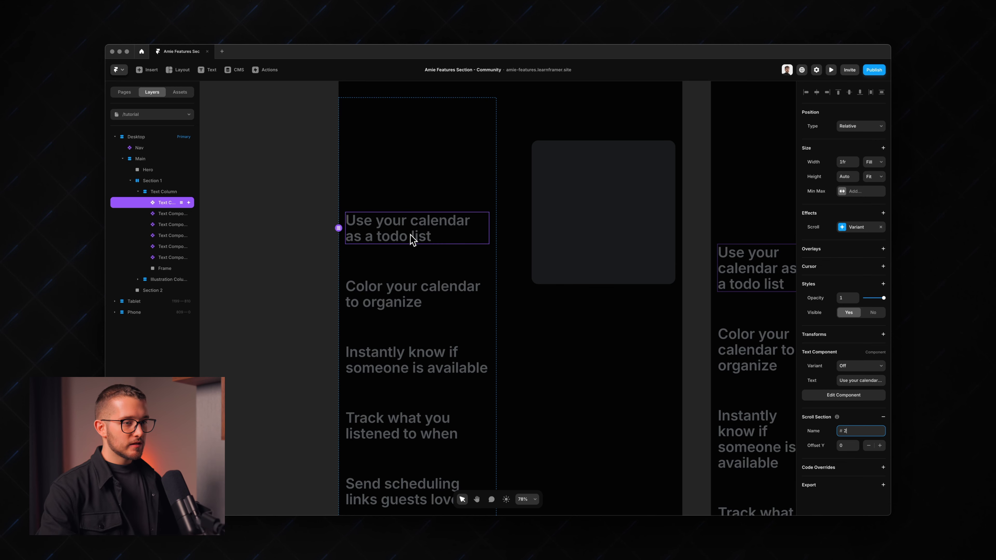
- Try another variant on the desktop Images component and undo the change
{"action": "left_click", "coordinate": [583, 211]}
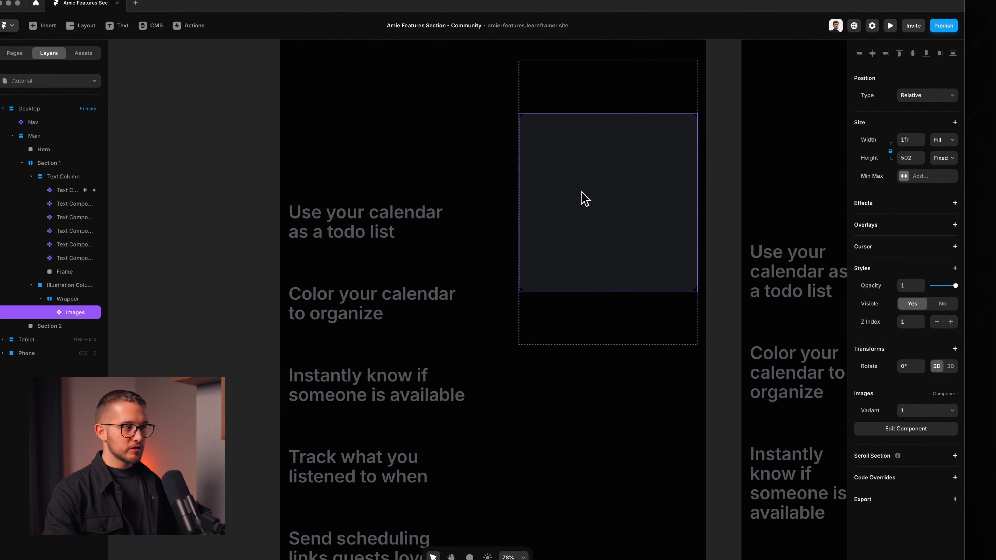
{"action": "left_click", "coordinate": [931, 411]}
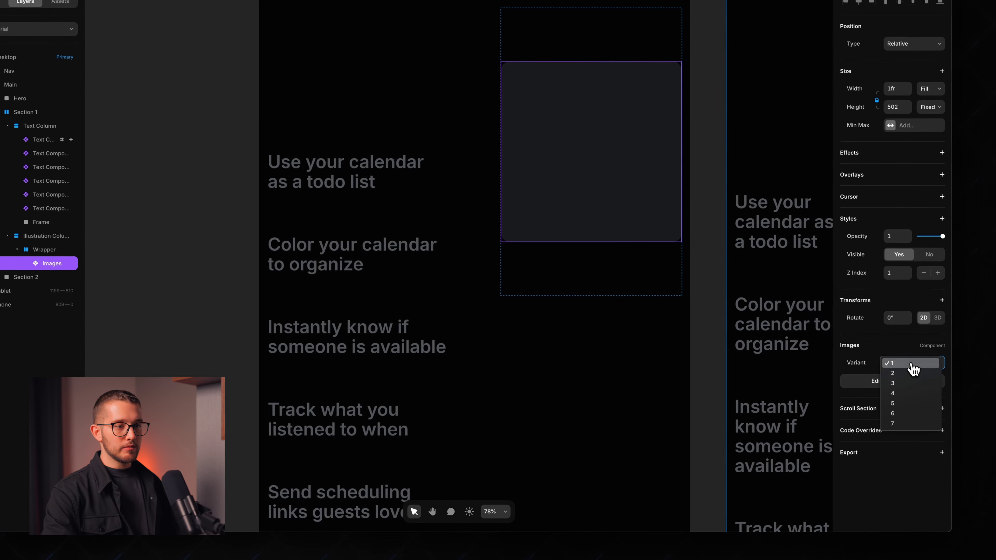
{"action": "left_click", "coordinate": [928, 421]}
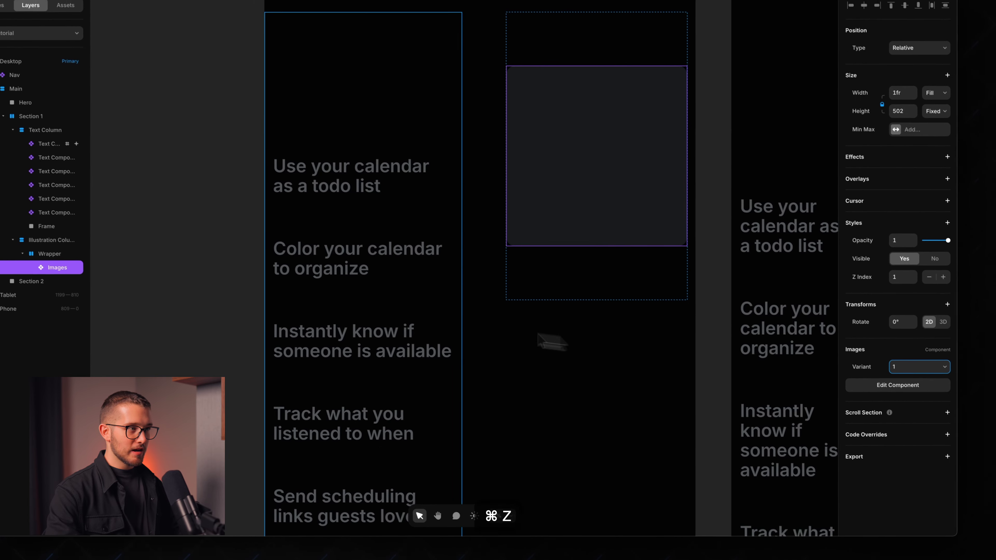
- Add scroll sections named 3 to "Color your calendar to organize" and 4 to "Instantly know if someone is available"
{"action": "left_click", "coordinate": [336, 181]}
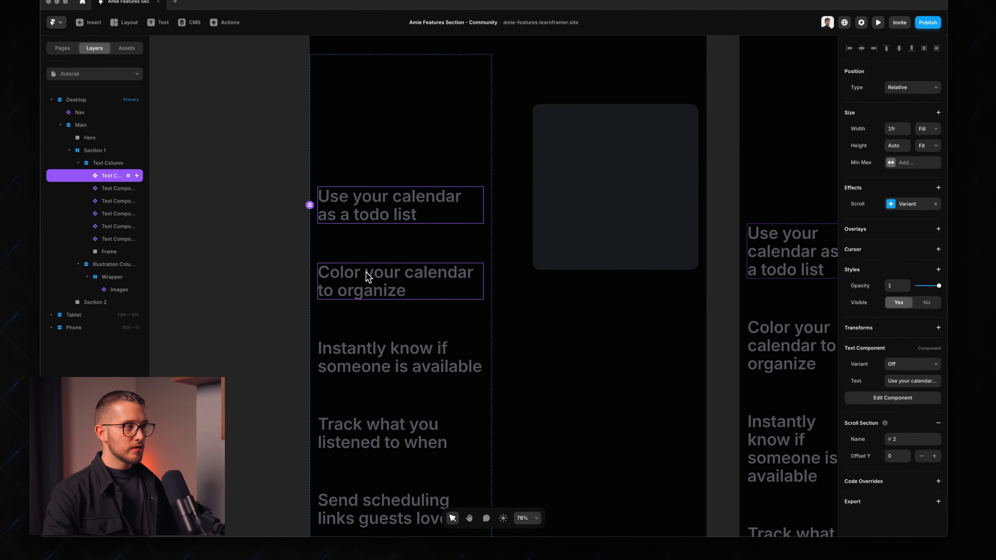
{"action": "left_click", "coordinate": [390, 291]}
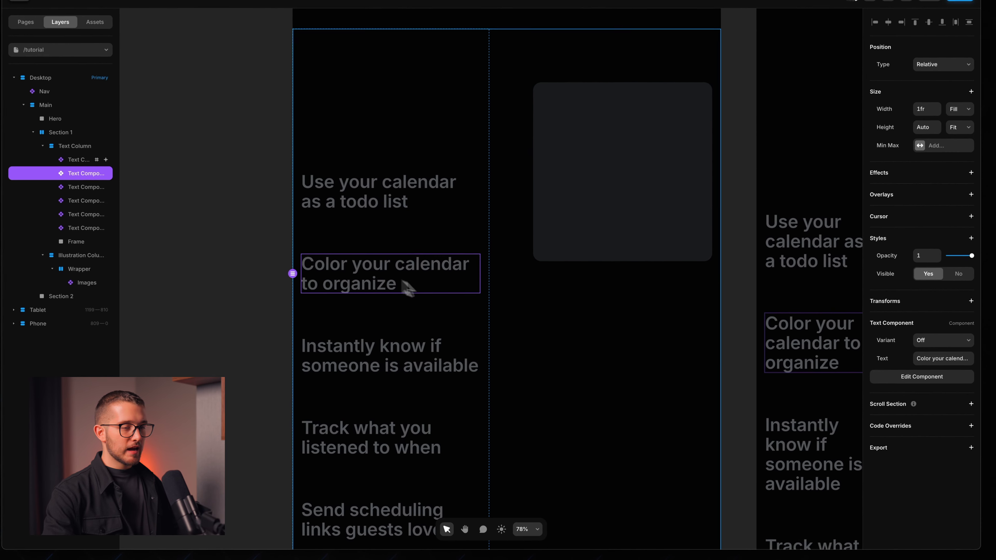
{"action": "left_click", "coordinate": [929, 380]}
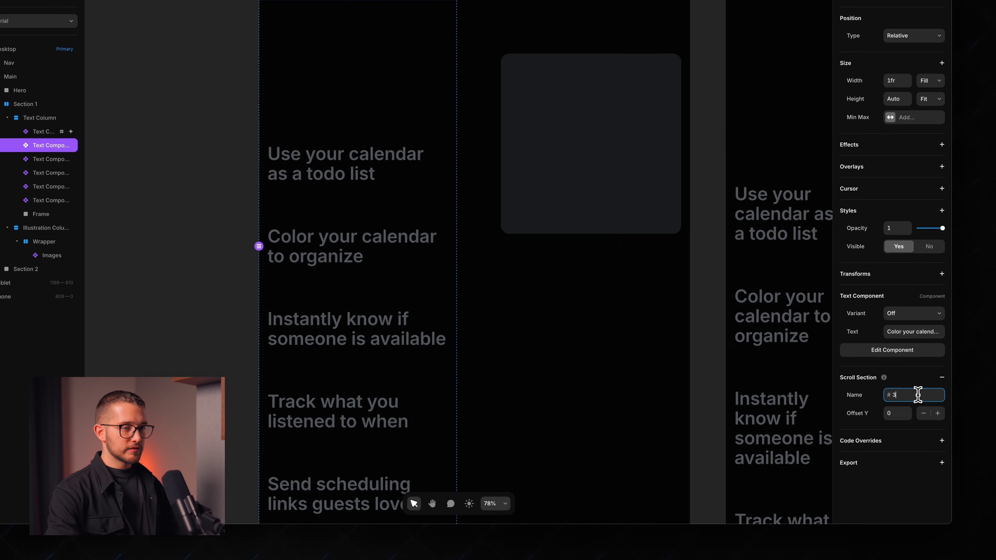
{"action": "scroll", "coordinate": [337, 298], "scroll_direction": "down", "scroll_amount": 3}
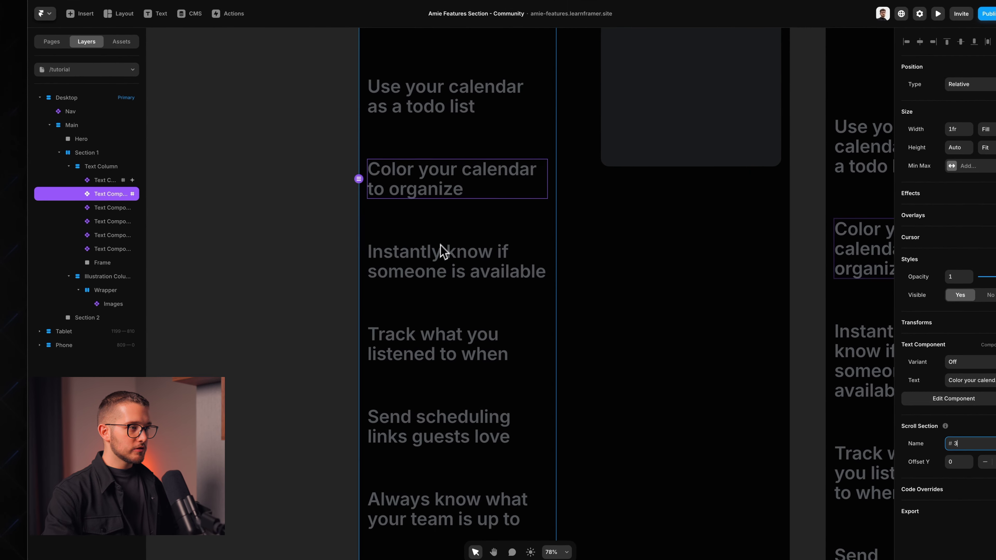
{"action": "left_click", "coordinate": [342, 319]}
{"action": "left_click", "coordinate": [993, 427]}
{"action": "left_click", "coordinate": [982, 444]}
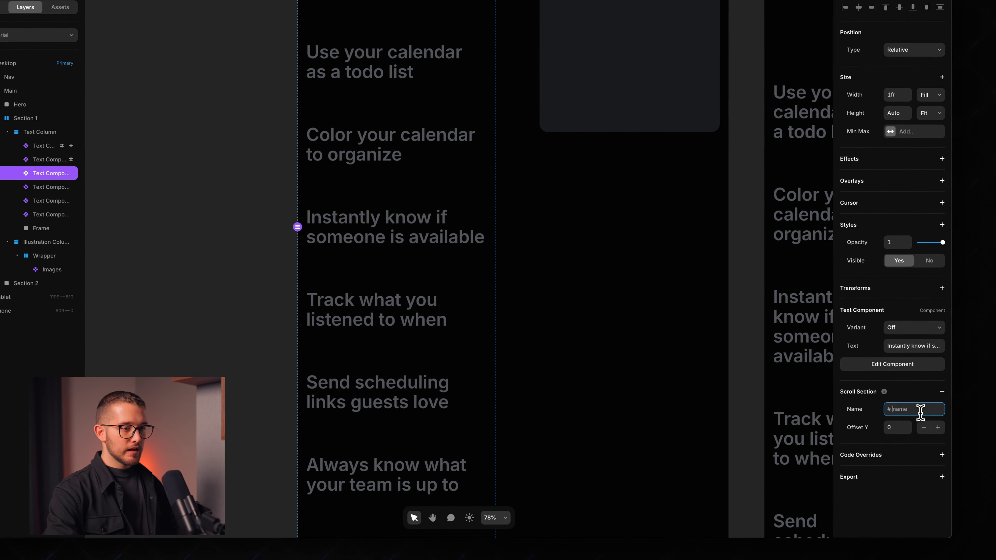
{"action": "type", "text": "4"}
- Add a named scroll section to each of the remaining three text components, starting with "Track what you listened to when"
{"action": "left_click", "coordinate": [345, 310]}
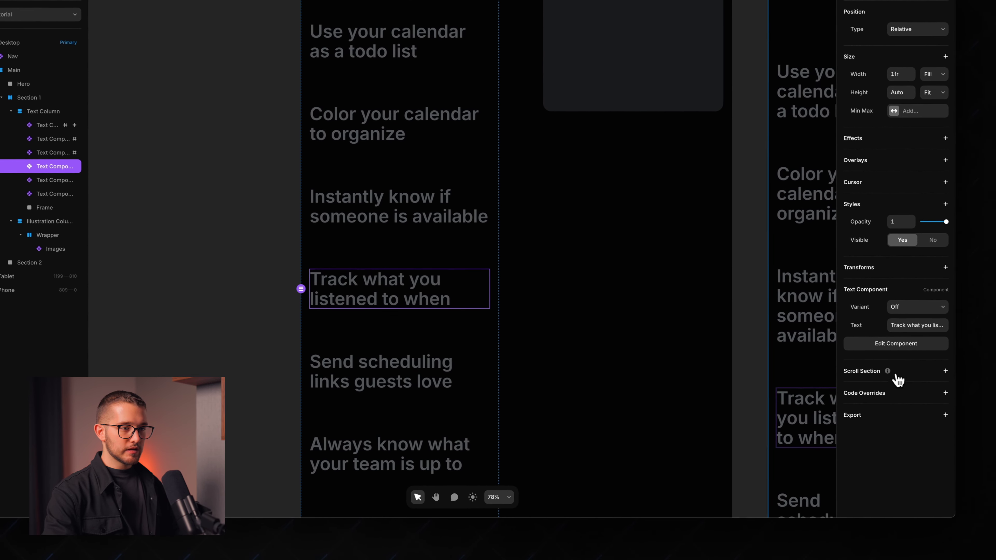
{"action": "left_click", "coordinate": [912, 387]}
{"action": "key", "text": "Tab"}
{"action": "key", "text": "Tab"}
- Set the Scroll Variant effect of "Use your calendar as a todo list" to switch to the On variant for section #2
{"action": "left_click", "coordinate": [385, 40]}
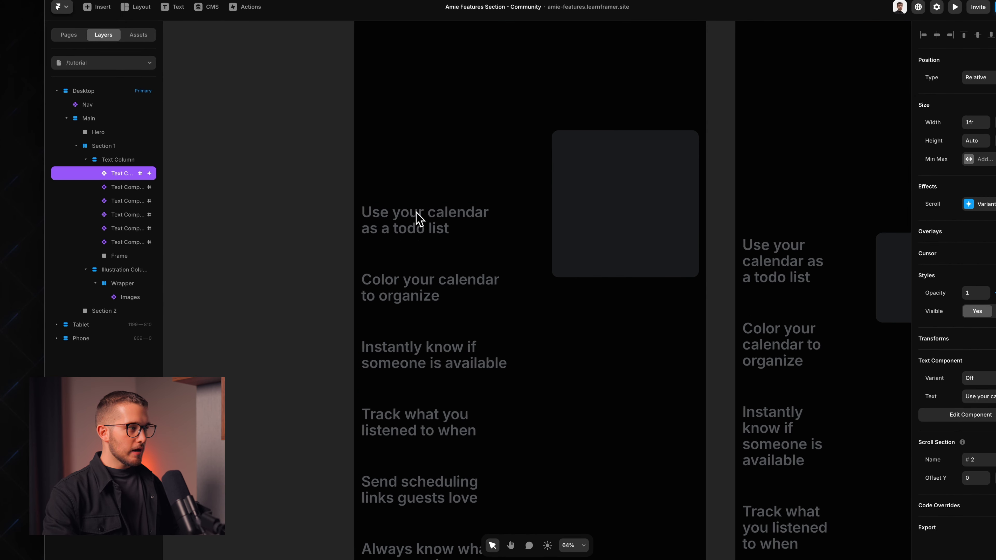
{"action": "scroll", "coordinate": [419, 219], "scroll_direction": "up", "scroll_amount": 5}
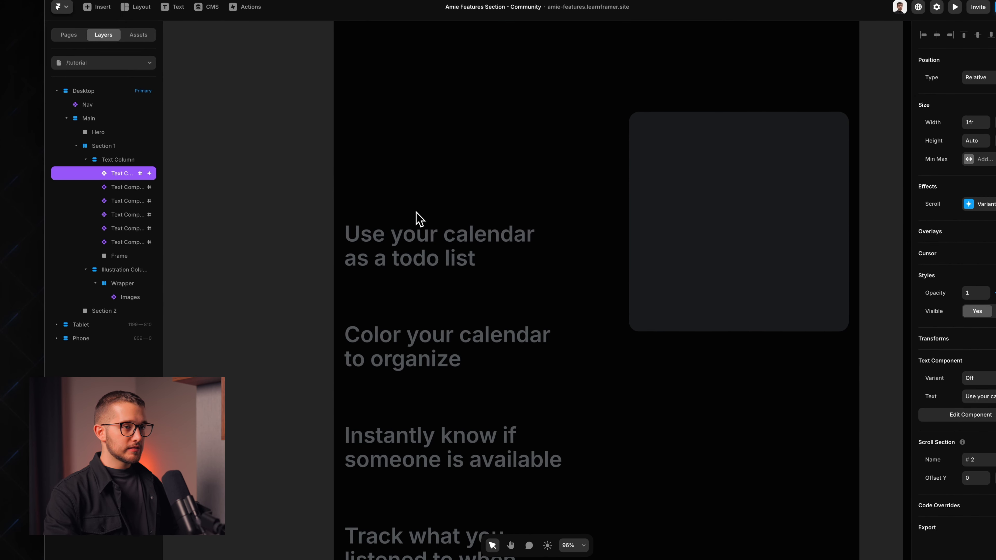
{"action": "scroll", "coordinate": [418, 219], "scroll_direction": "up", "scroll_amount": 1}
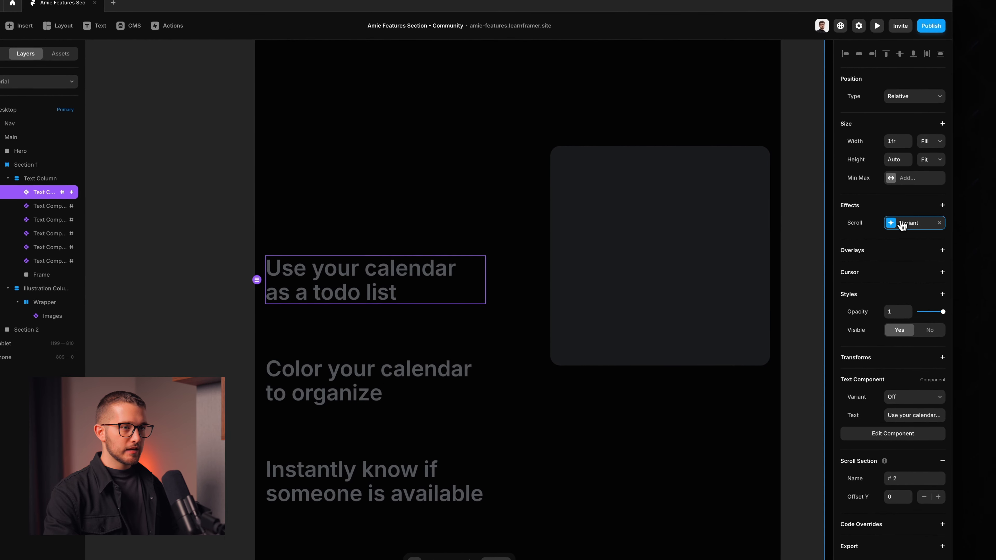
{"action": "left_click", "coordinate": [902, 224]}
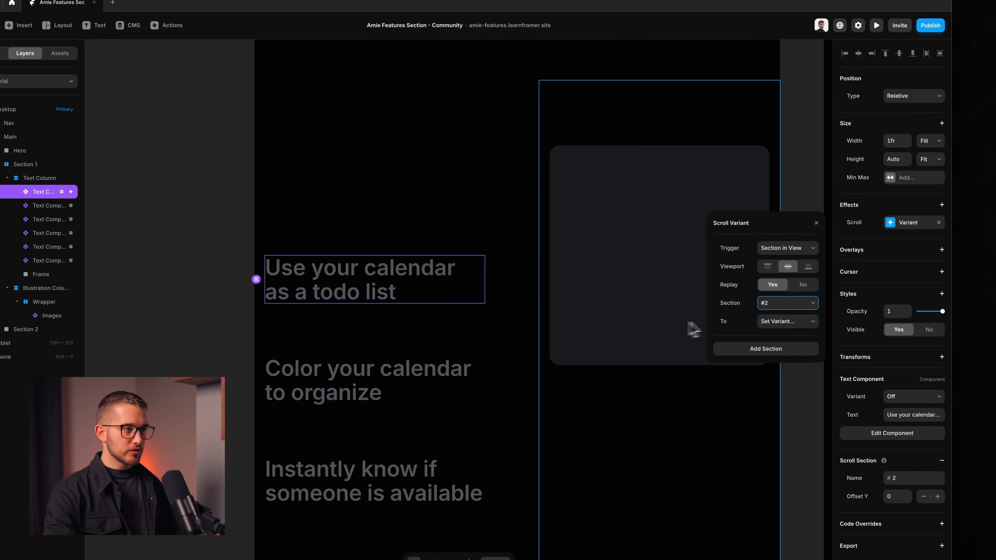
{"action": "left_click_drag", "start_coordinate": [308, 258], "coordinate": [476, 291]}
{"action": "left_click", "coordinate": [811, 321]}
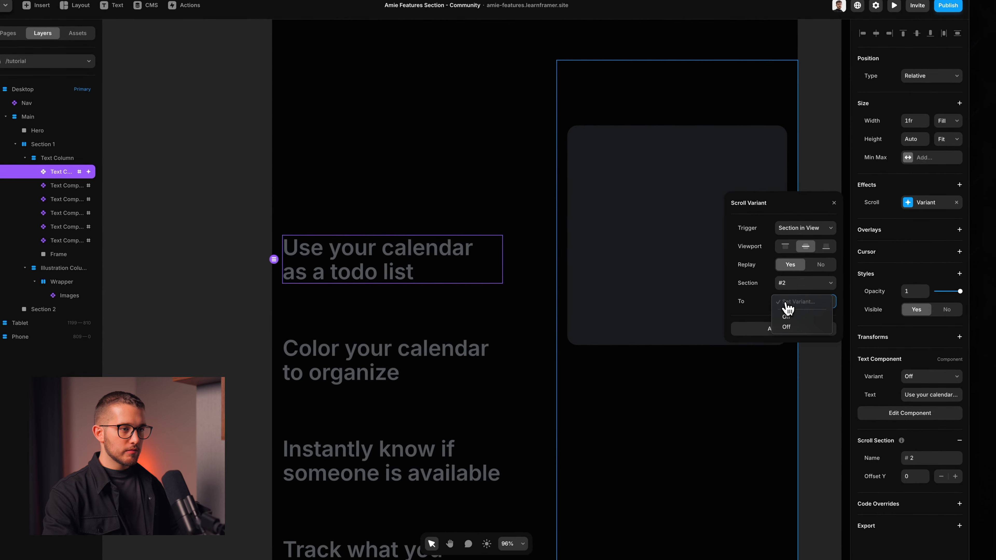
{"action": "left_click", "coordinate": [790, 317]}
{"action": "left_click", "coordinate": [565, 264]}
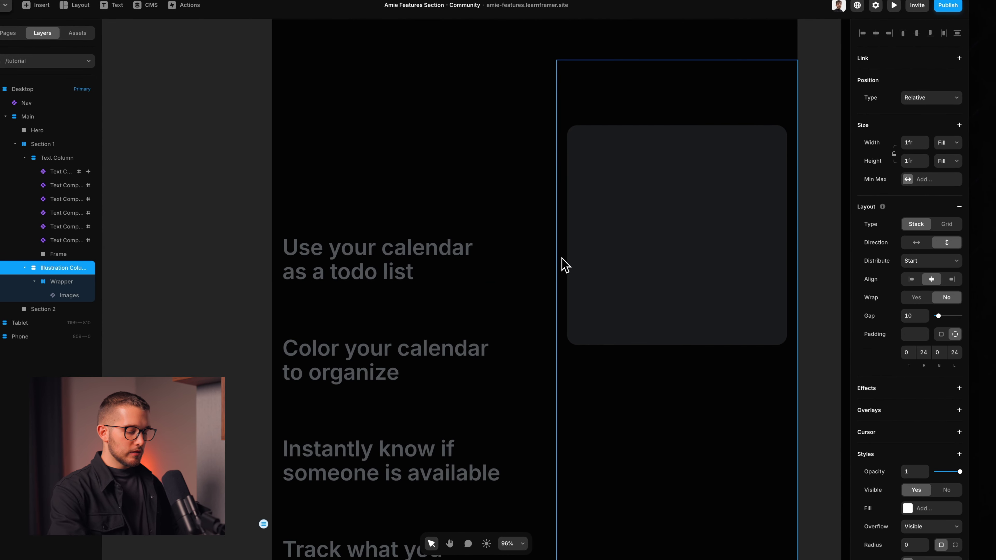
- Preview the page and scroll back and forth to check how "Use your calendar as a todo list" highlights
{"action": "key", "text": "super+p"}
{"action": "scroll", "coordinate": [565, 266], "scroll_direction": "down", "scroll_amount": 2}
{"action": "key", "text": "super+shift+1"}
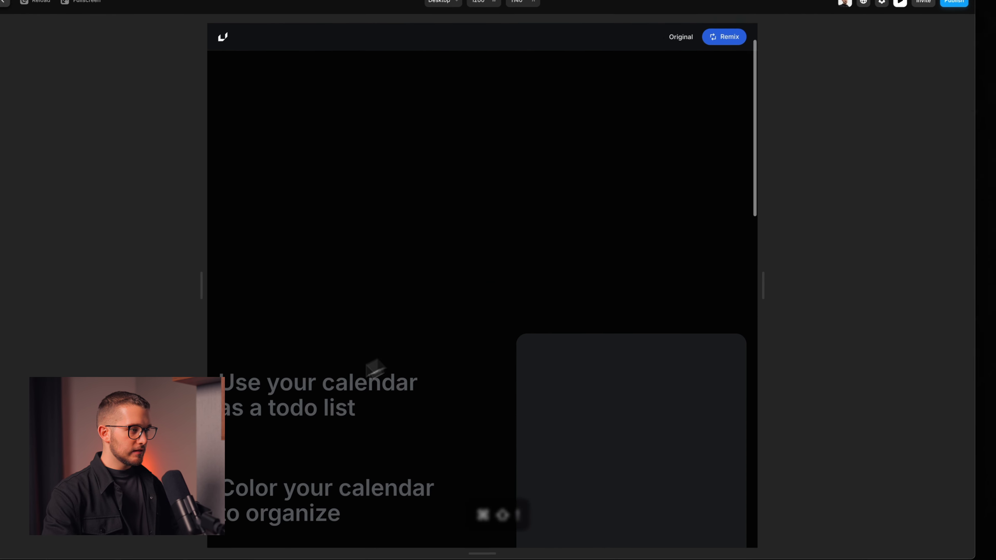
{"action": "left_click_drag", "start_coordinate": [218, 378], "coordinate": [387, 425]}
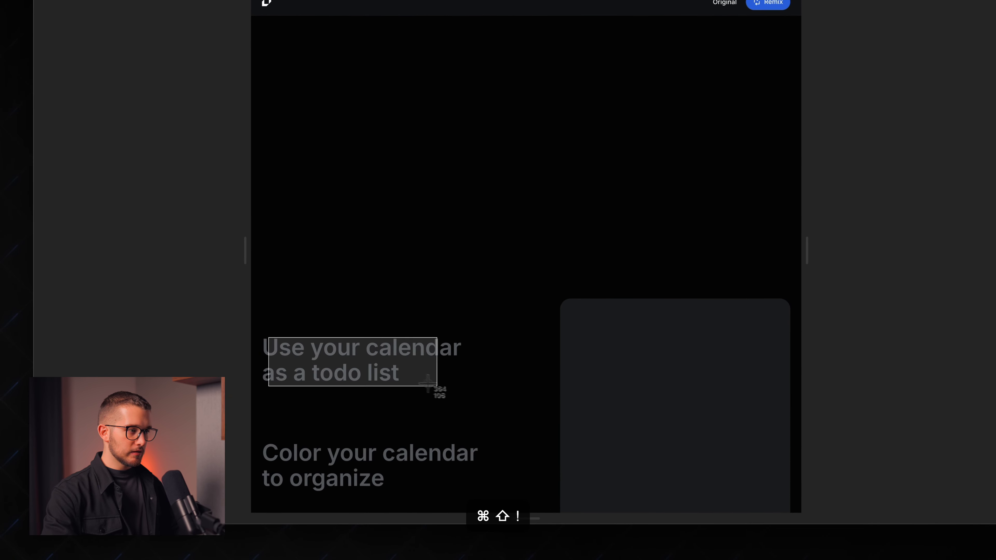
{"action": "left_click_drag", "start_coordinate": [437, 386], "coordinate": [438, 390]}
{"action": "scroll", "coordinate": [439, 390], "scroll_direction": "down", "scroll_amount": 3}
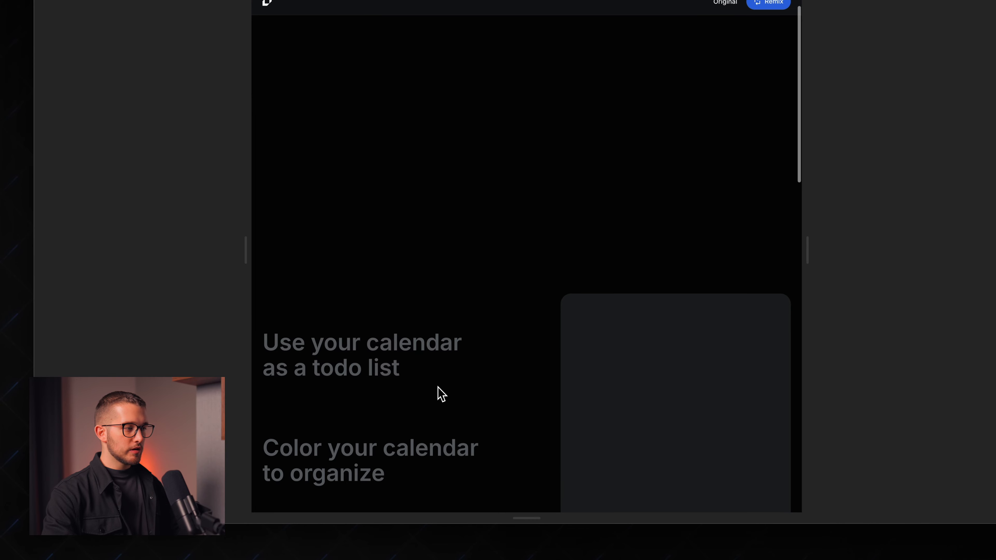
{"action": "scroll", "coordinate": [441, 393], "scroll_direction": "down", "scroll_amount": 2}
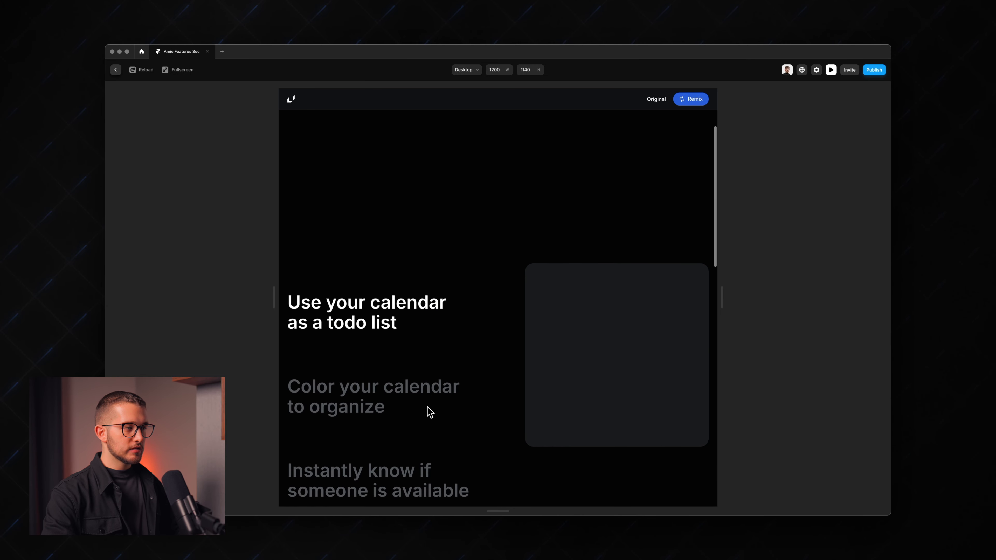
{"action": "scroll", "coordinate": [430, 412], "scroll_direction": "up", "scroll_amount": 1}
{"action": "scroll", "coordinate": [431, 412], "scroll_direction": "down", "scroll_amount": 2}
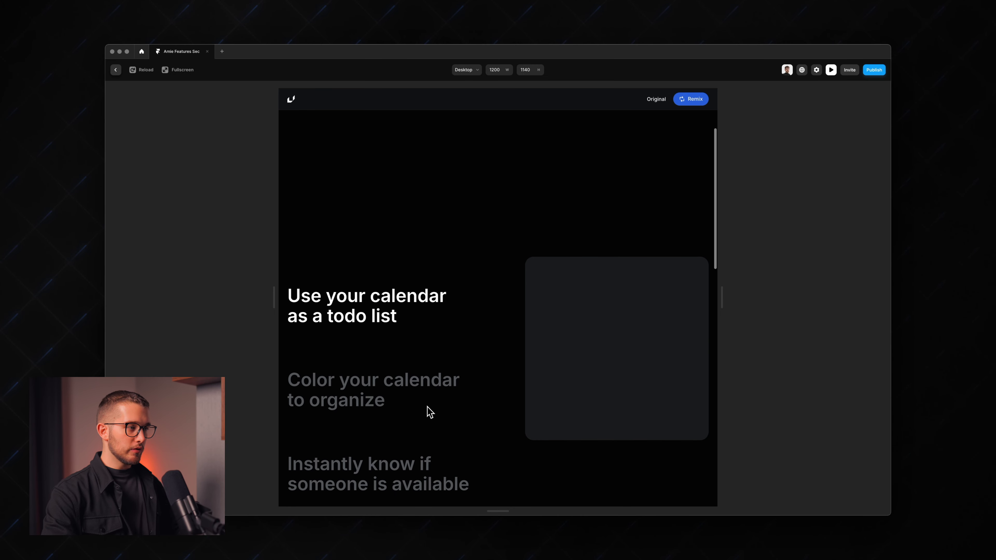
{"action": "scroll", "coordinate": [431, 412], "scroll_direction": "up", "scroll_amount": 2}
{"action": "scroll", "coordinate": [518, 285], "scroll_direction": "down", "scroll_amount": 3}
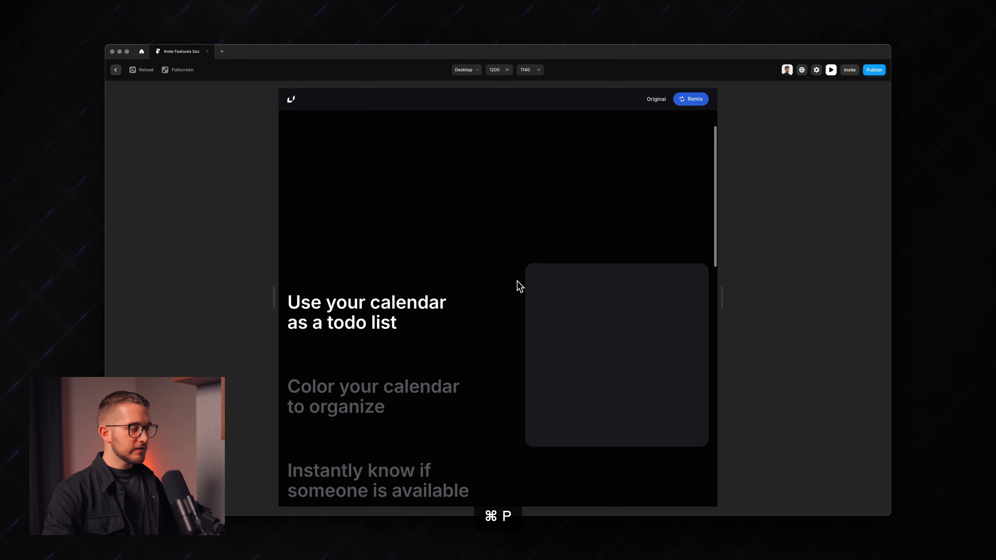
{"action": "scroll", "coordinate": [517, 281], "scroll_direction": "down", "scroll_amount": 4}
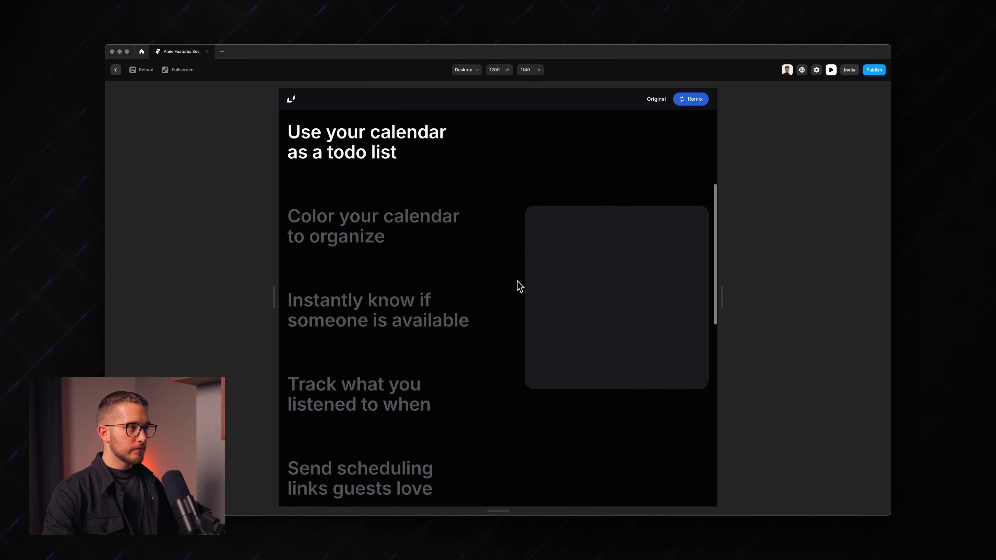
{"action": "scroll", "coordinate": [518, 287], "scroll_direction": "up", "scroll_amount": 2}
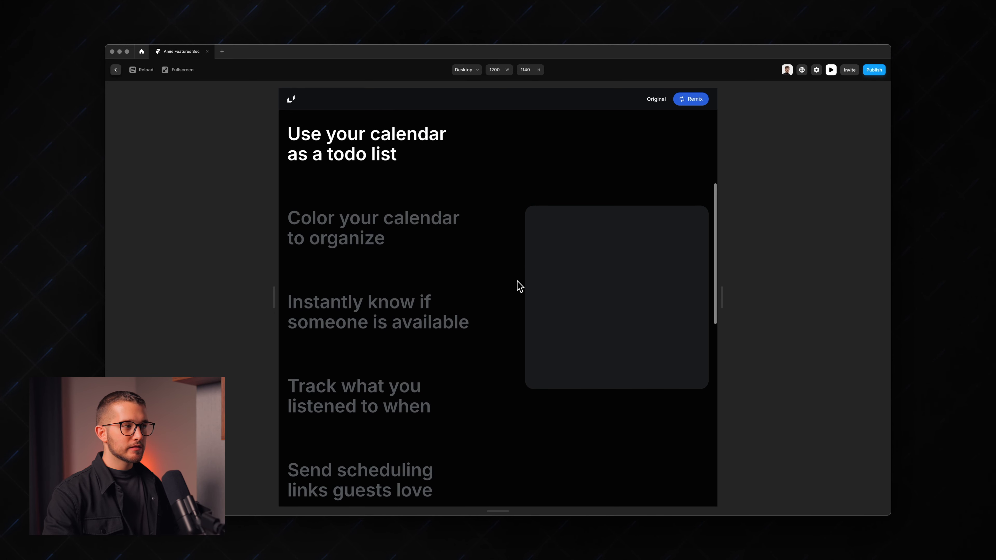
{"action": "scroll", "coordinate": [518, 286], "scroll_direction": "up", "scroll_amount": 1}
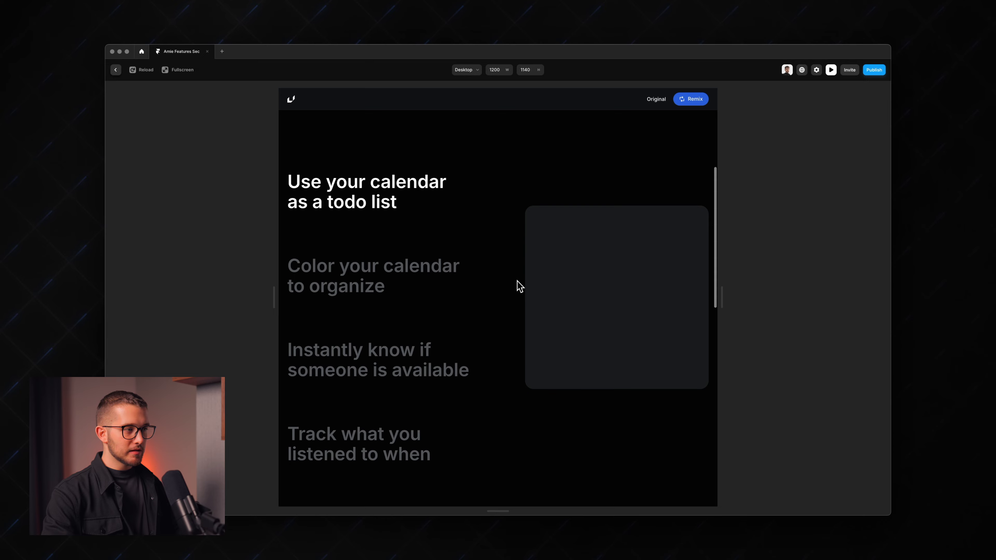
{"action": "key", "text": "Escape"}
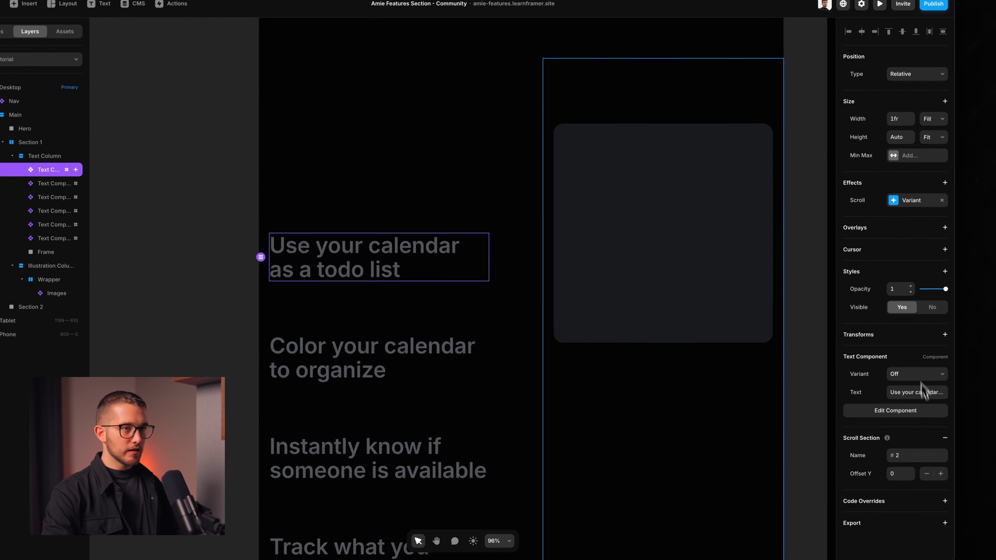
- Add section #3 to the Scroll Variant effect of "Use your calendar as a todo list" and set it to Off
{"action": "left_click", "coordinate": [897, 199]}
{"action": "left_click", "coordinate": [898, 199]}
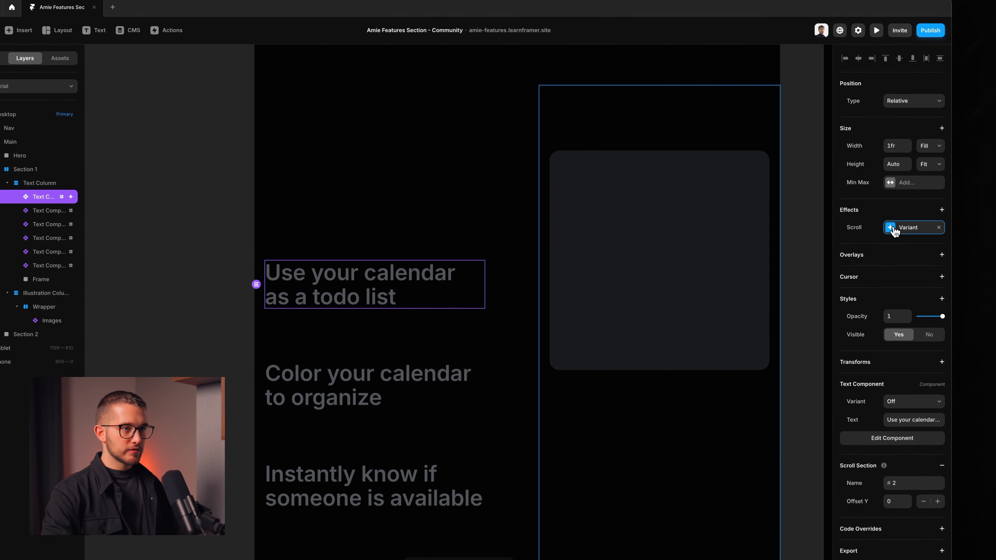
{"action": "left_click", "coordinate": [895, 230]}
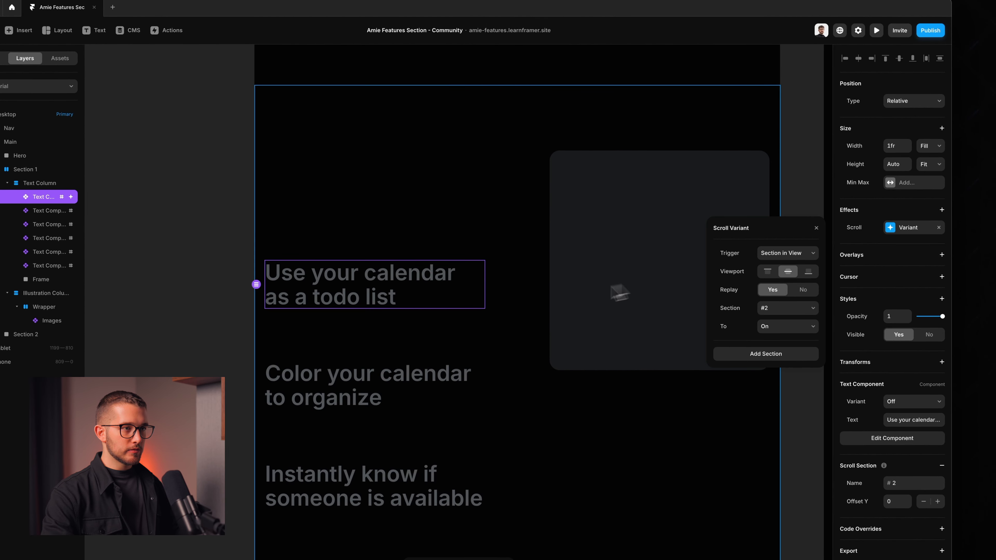
{"action": "left_click_drag", "start_coordinate": [776, 230], "coordinate": [682, 190]}
{"action": "left_click", "coordinate": [672, 313]}
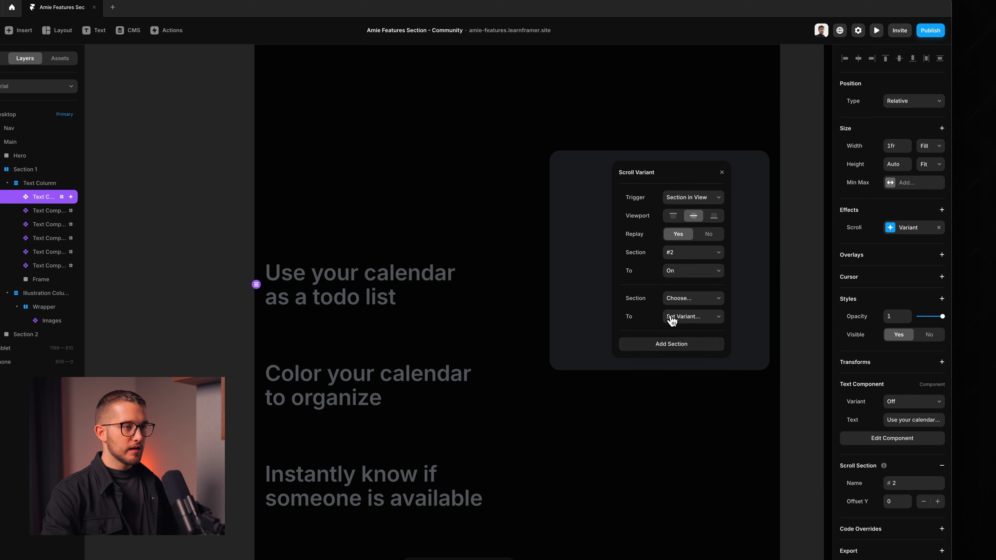
{"action": "left_click", "coordinate": [683, 304]}
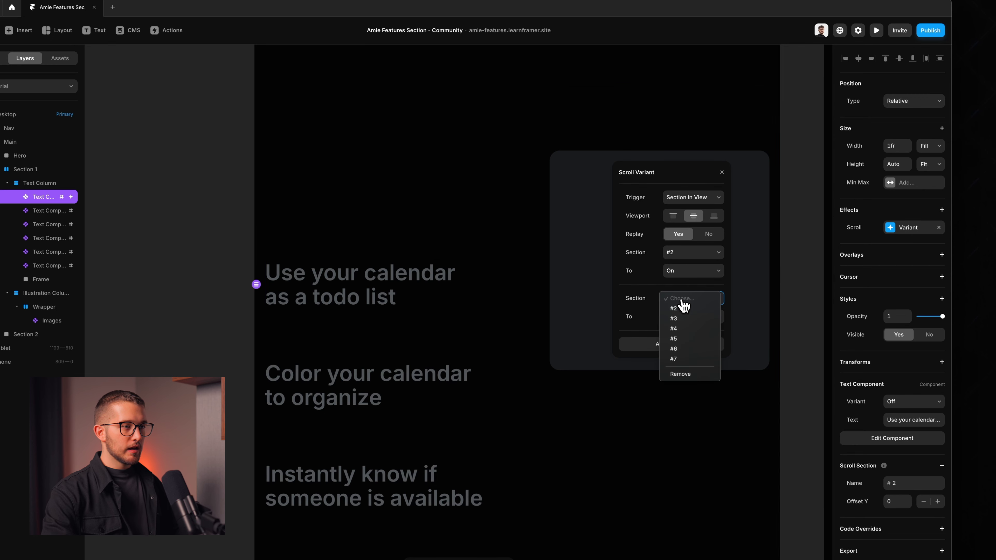
{"action": "left_click", "coordinate": [683, 319]}
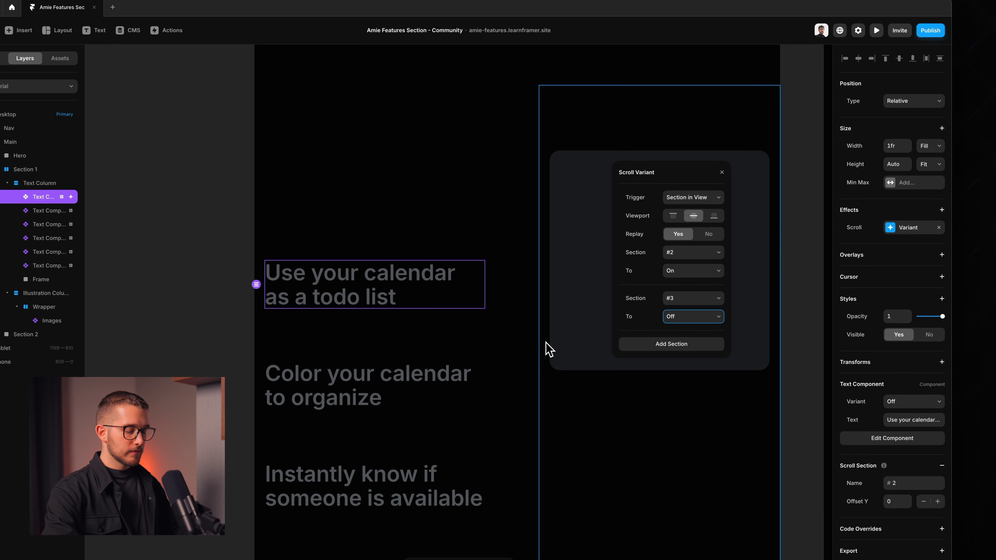
- Preview the page again to check when "Use your calendar as a todo list" switches between its On and Off variants
{"action": "key", "text": "super+p"}
{"action": "scroll", "coordinate": [545, 348], "scroll_direction": "down", "scroll_amount": 2}
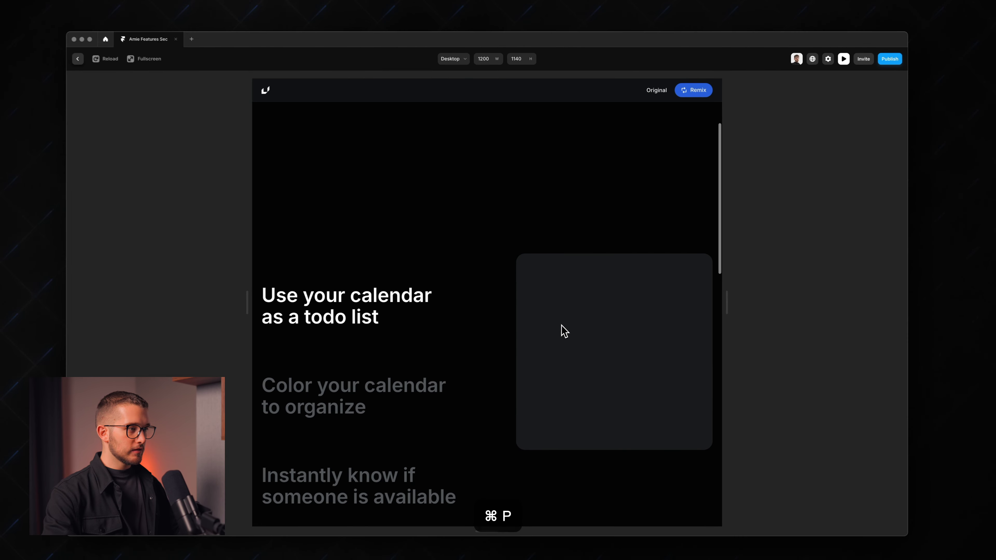
{"action": "scroll", "coordinate": [569, 325], "scroll_direction": "down", "scroll_amount": 3}
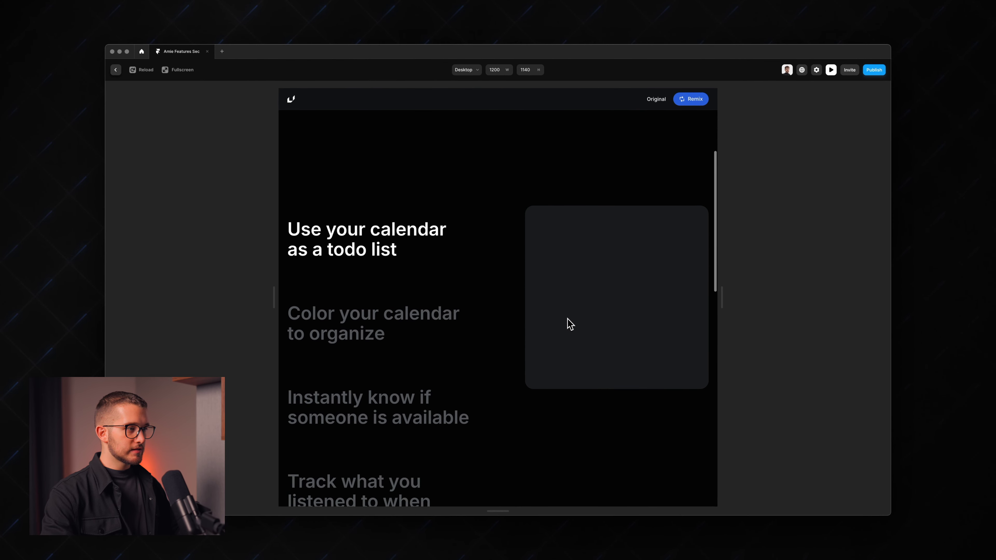
{"action": "scroll", "coordinate": [570, 325], "scroll_direction": "down", "scroll_amount": 1}
{"action": "scroll", "coordinate": [568, 323], "scroll_direction": "up", "scroll_amount": 1}
{"action": "scroll", "coordinate": [569, 324], "scroll_direction": "down", "scroll_amount": 1}
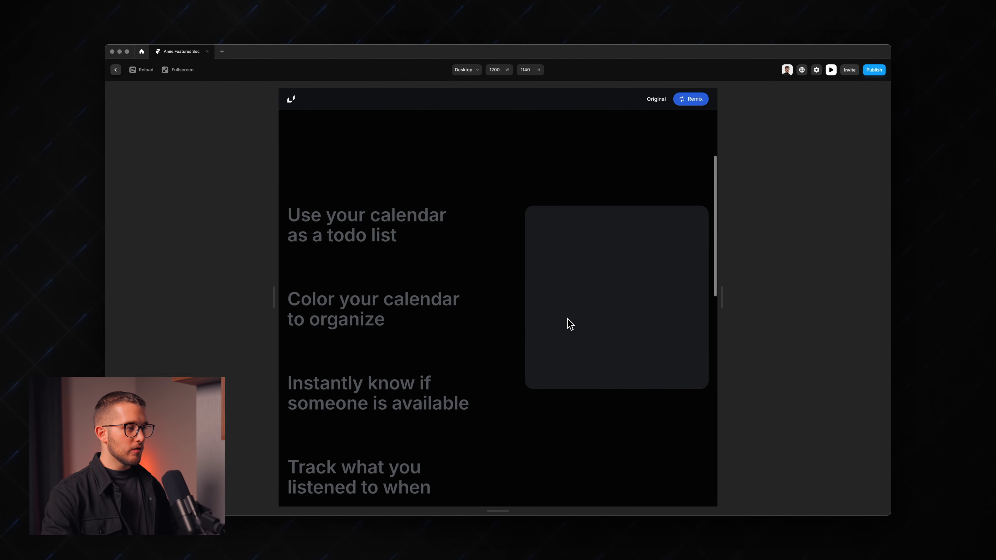
{"action": "key", "text": "Escape"}
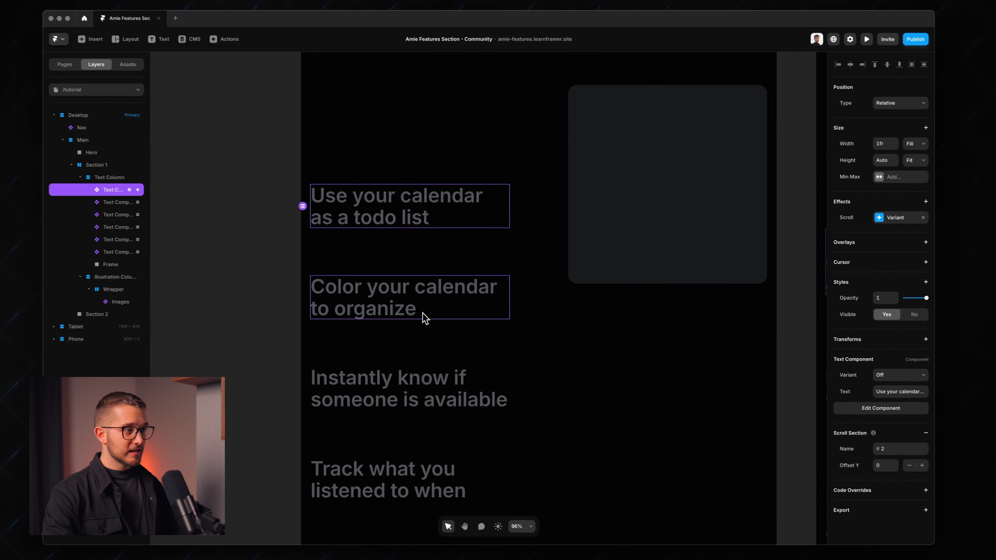
- Give "Color your calendar to organize" a Scroll Variant effect triggered by Section in View, with section #3 set to On and section #4 added
{"action": "left_click", "coordinate": [435, 311]}
{"action": "left_click", "coordinate": [852, 214]}
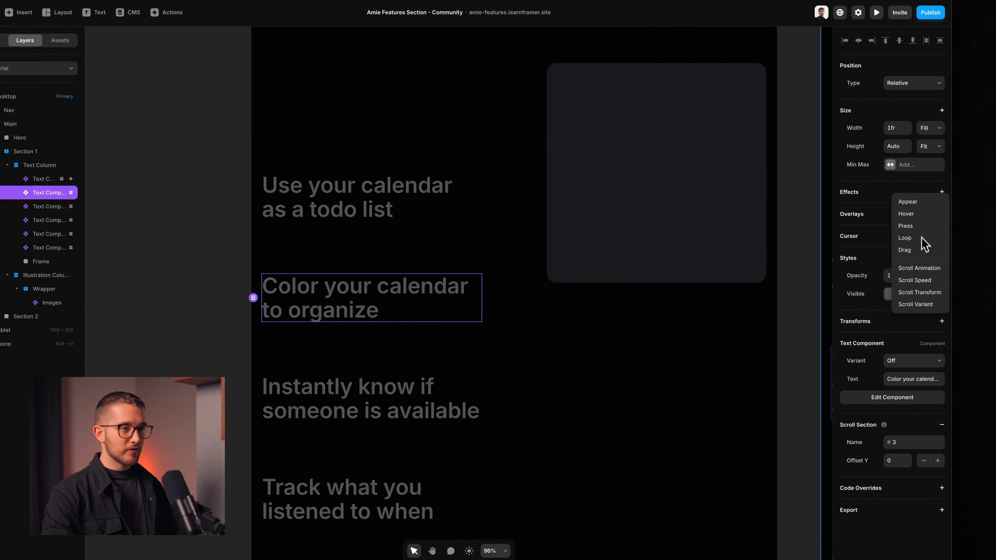
{"action": "left_click", "coordinate": [921, 304]}
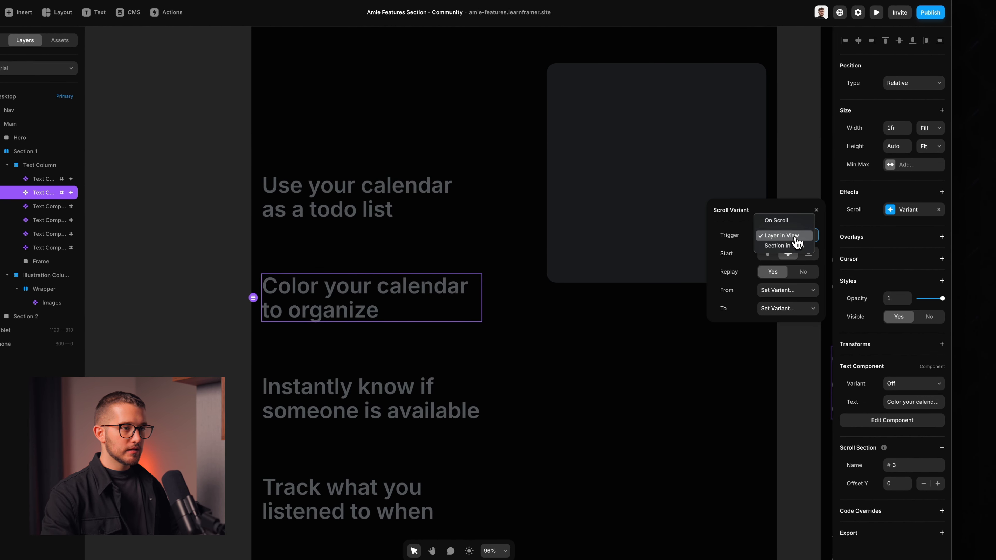
{"action": "left_click", "coordinate": [784, 246]}
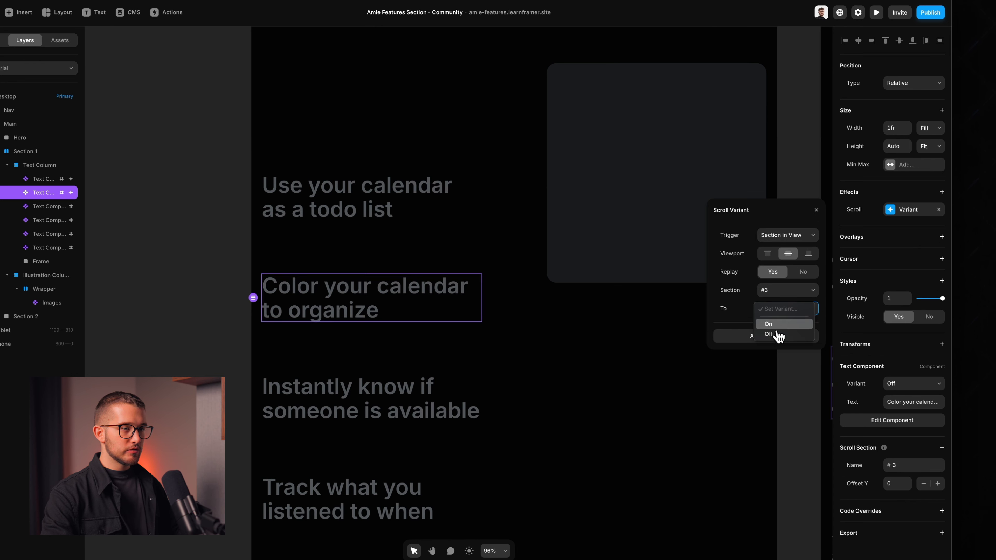
{"action": "left_click", "coordinate": [781, 335]}
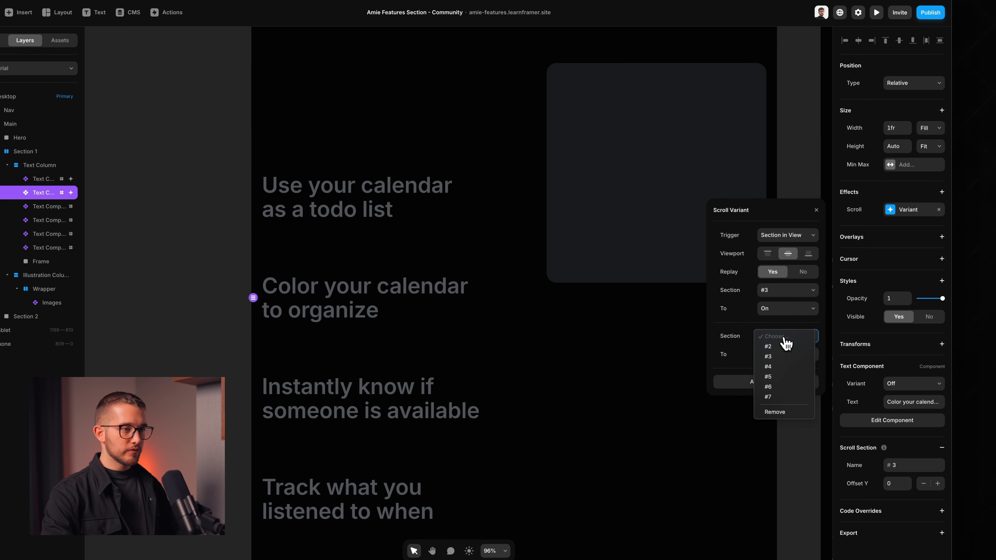
{"action": "left_click", "coordinate": [781, 367]}
{"action": "left_click", "coordinate": [783, 355]}
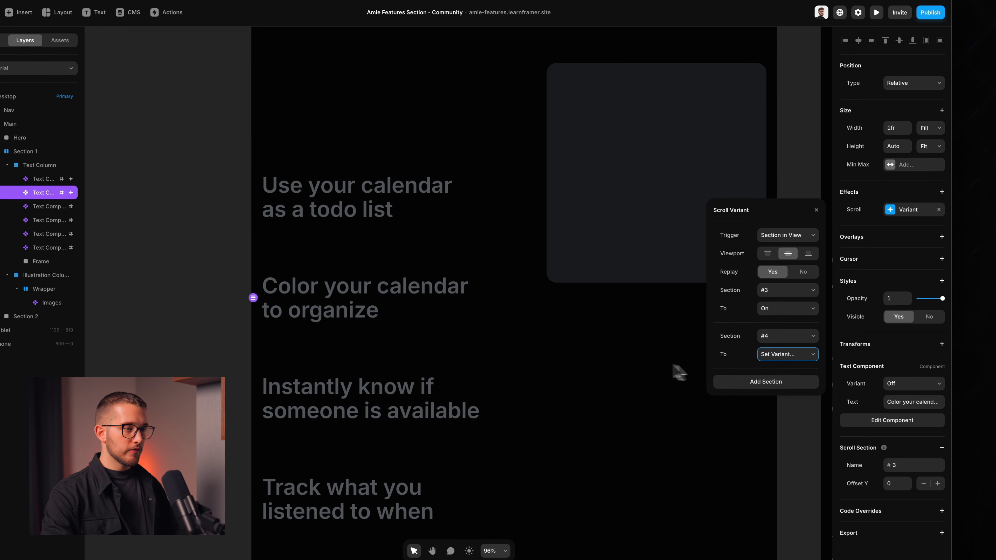
{"action": "left_click", "coordinate": [679, 372]}
- Preview the page to check the highlight passing from "Use your calendar as a todo list" to "Color your calendar to organize"
{"action": "key", "text": "super+p"}
{"action": "scroll", "coordinate": [585, 356], "scroll_direction": "down", "scroll_amount": 4}
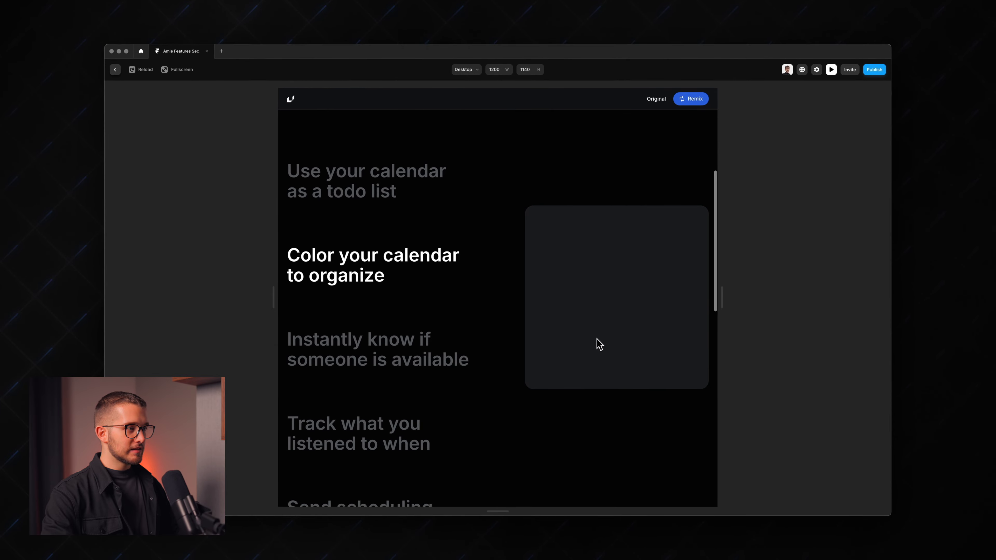
{"action": "key", "text": "Escape"}
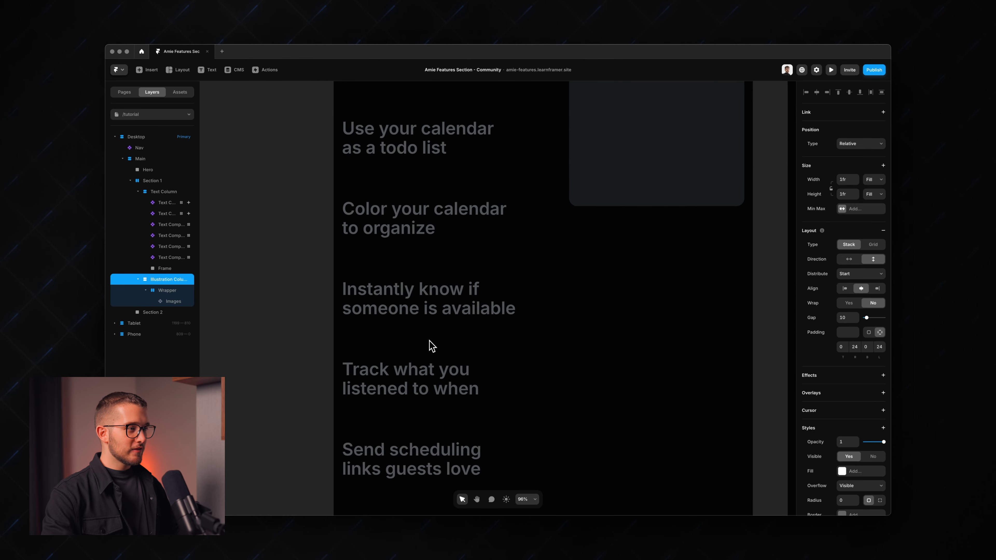
- Add a Scroll Variant effect to the "Instantly know if someone is available" text component
{"action": "scroll", "coordinate": [432, 346], "scroll_direction": "down", "scroll_amount": 2}
{"action": "left_click", "coordinate": [416, 286]}
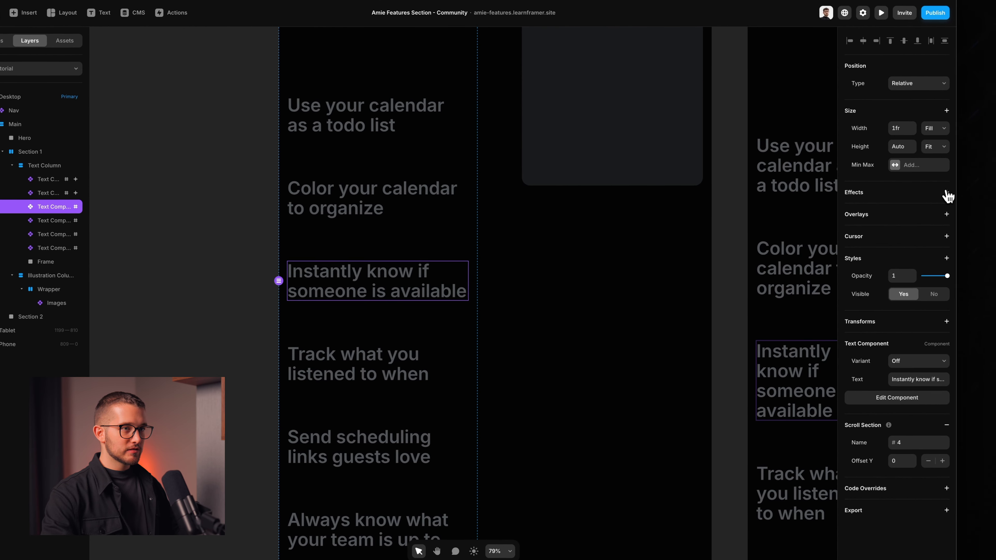
{"action": "left_click", "coordinate": [947, 192]}
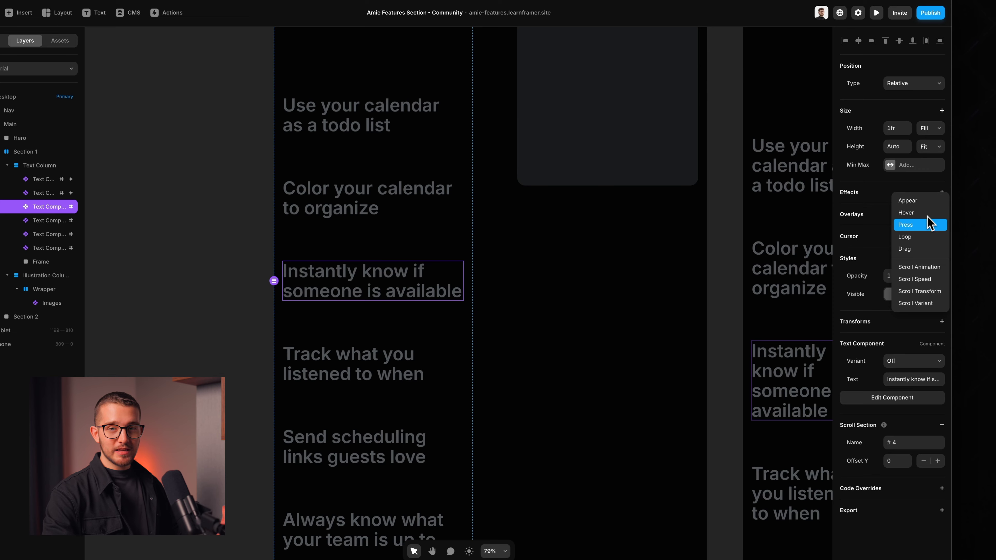
{"action": "left_click", "coordinate": [915, 304]}
{"action": "left_click", "coordinate": [789, 293]}
{"action": "left_click", "coordinate": [783, 284]}
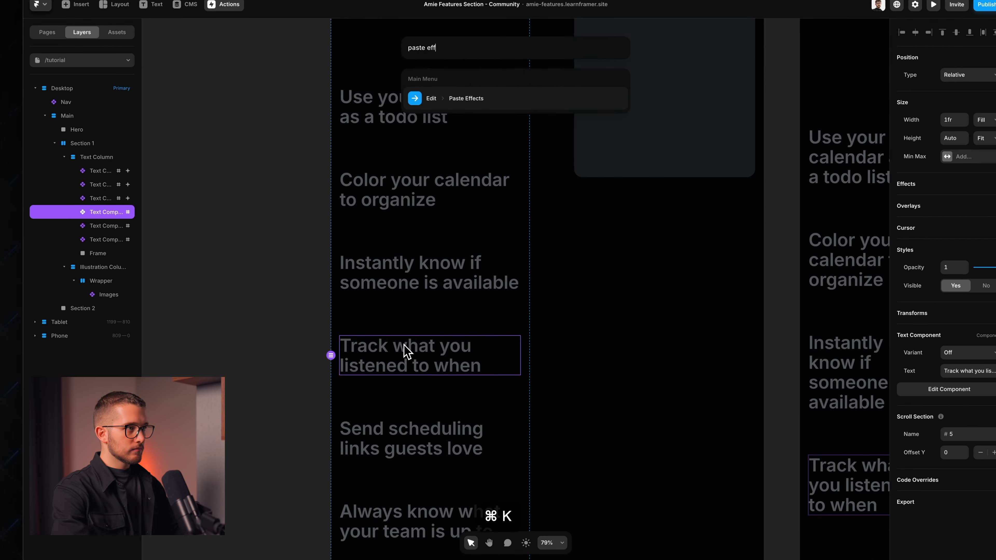
- Paste the Scroll Variant effect onto the "Track what you listened to when", "Send scheduling links guests love" and "Always know what your team is up to" components
{"action": "key", "text": "BackSpace"}
{"action": "key", "text": "BackSpace"}
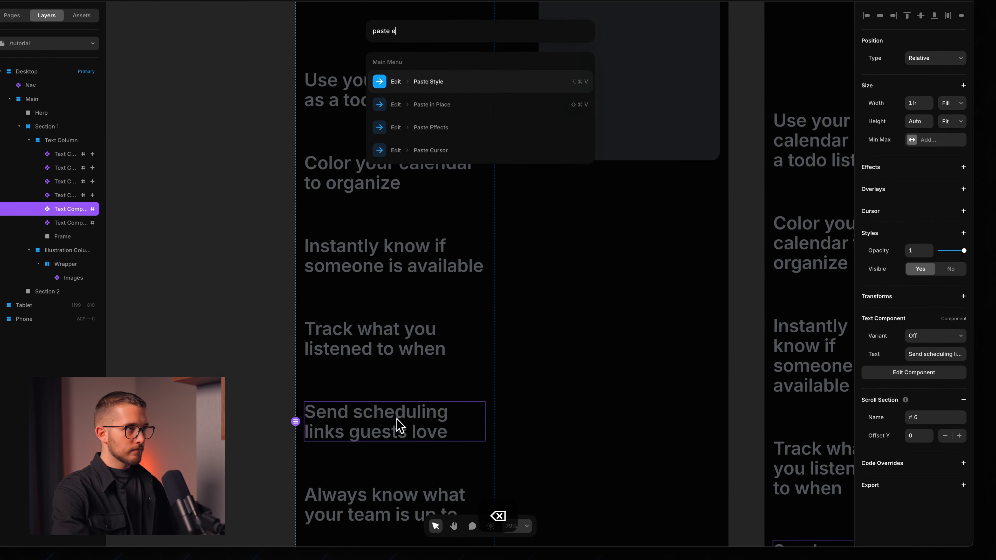
{"action": "key", "text": "super+k"}
- Preview the page and scroll through the features section to check the highlight passing across all six text items
{"action": "key", "text": "super+p"}
{"action": "scroll", "coordinate": [534, 404], "scroll_direction": "down", "scroll_amount": 5}
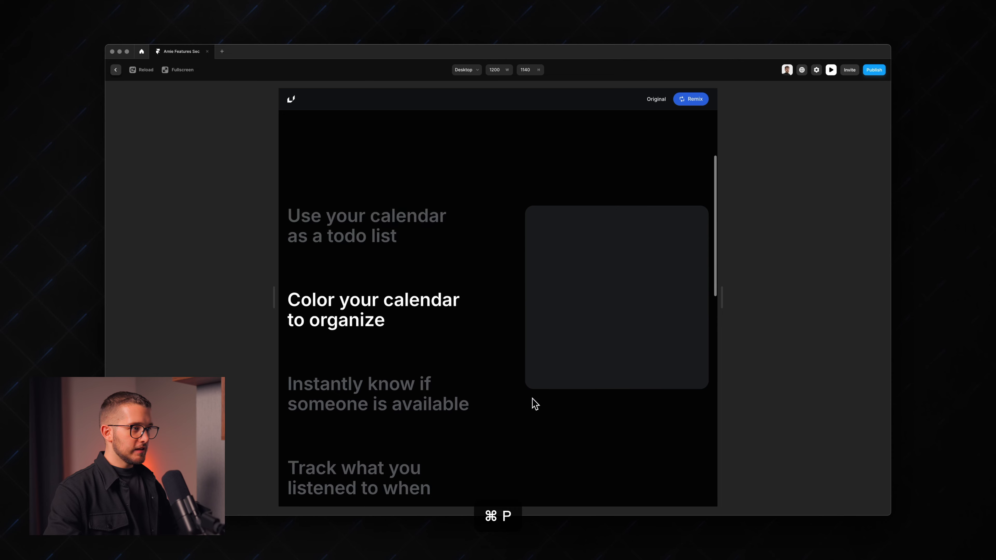
{"action": "scroll", "coordinate": [534, 404], "scroll_direction": "down", "scroll_amount": 10}
{"action": "scroll", "coordinate": [534, 405], "scroll_direction": "down", "scroll_amount": 3}
{"action": "scroll", "coordinate": [534, 404], "scroll_direction": "up", "scroll_amount": 5}
{"action": "scroll", "coordinate": [534, 404], "scroll_direction": "up", "scroll_amount": 8}
{"action": "scroll", "coordinate": [535, 404], "scroll_direction": "down", "scroll_amount": 6}
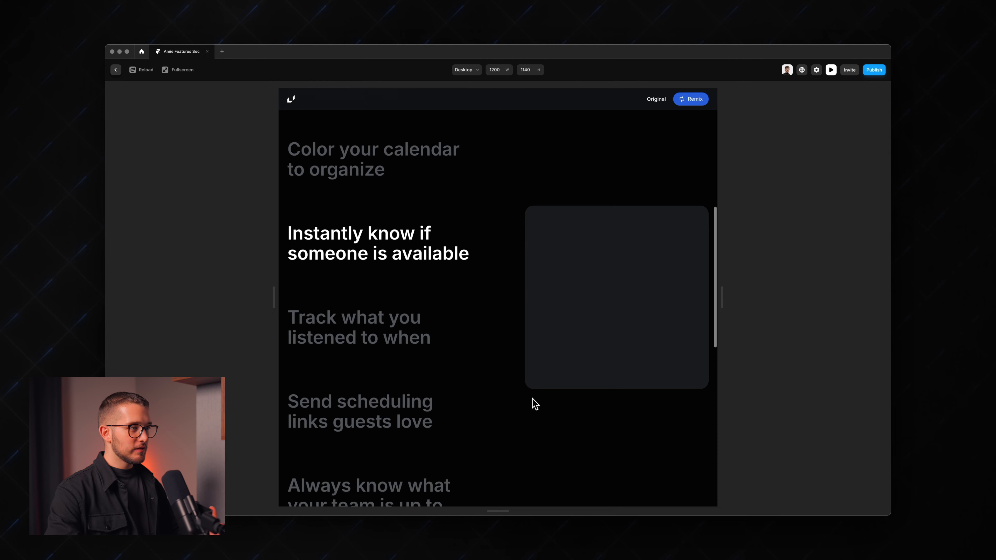
{"action": "scroll", "coordinate": [535, 404], "scroll_direction": "down", "scroll_amount": 4}
{"action": "scroll", "coordinate": [534, 404], "scroll_direction": "up", "scroll_amount": 6}
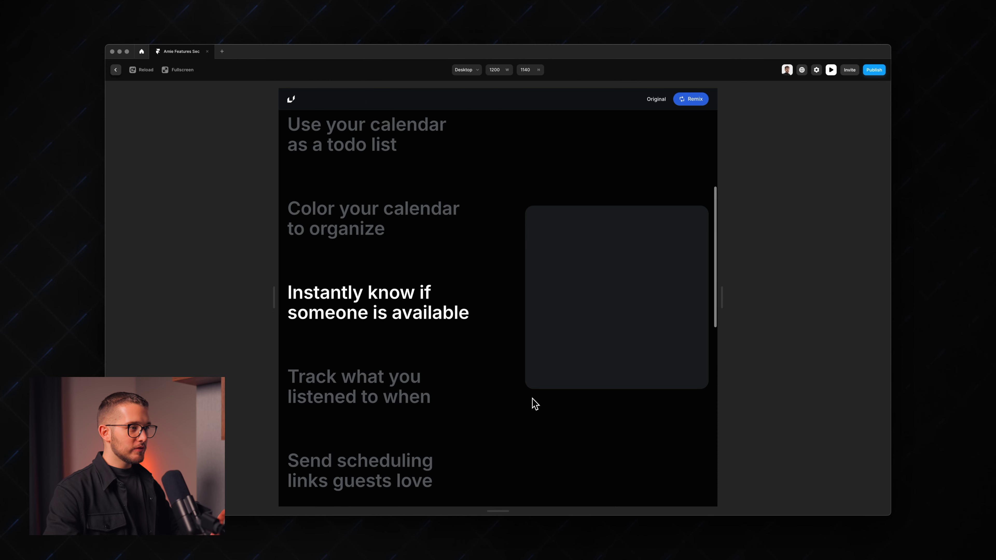
{"action": "scroll", "coordinate": [535, 404], "scroll_direction": "up", "scroll_amount": 3}
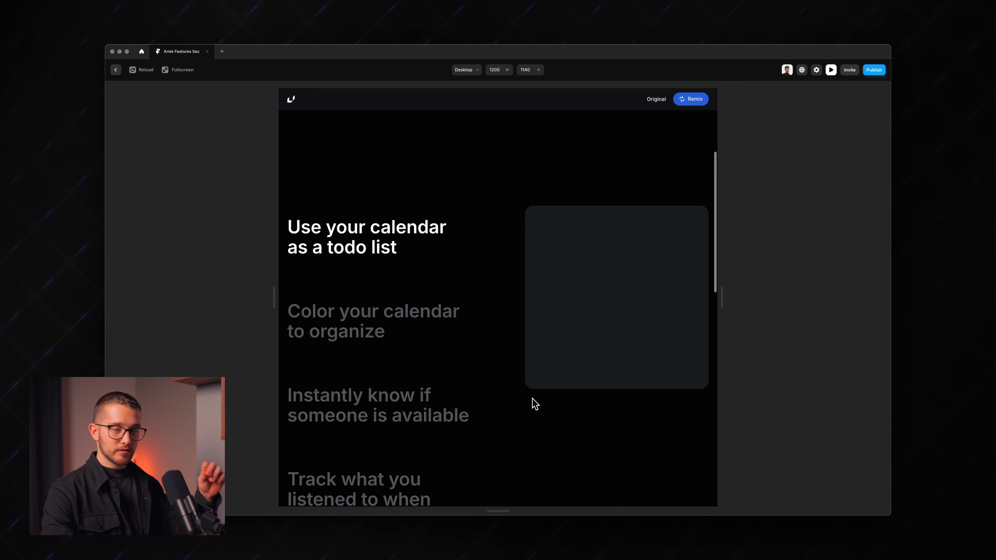
{"action": "scroll", "coordinate": [535, 404], "scroll_direction": "down", "scroll_amount": 3}
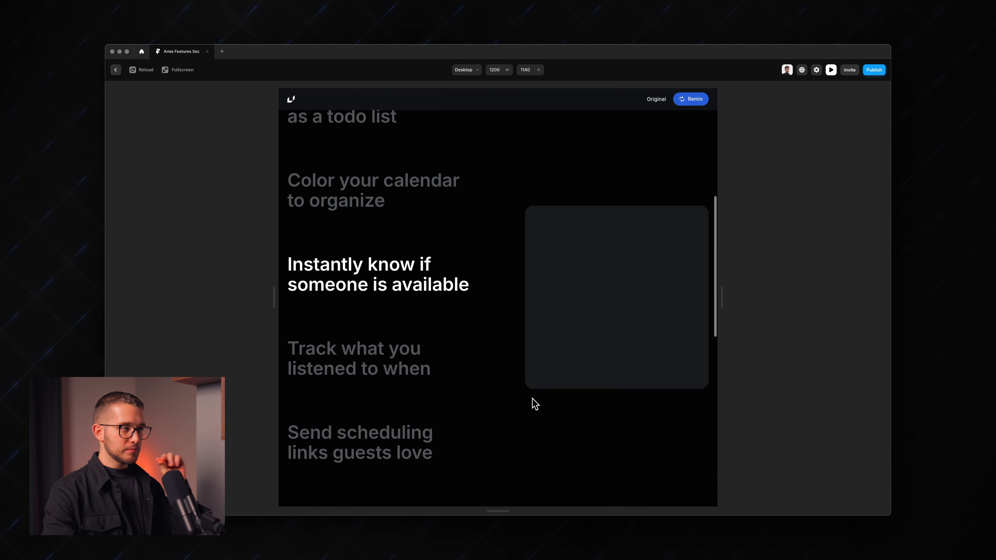
{"action": "scroll", "coordinate": [534, 404], "scroll_direction": "down", "scroll_amount": 3}
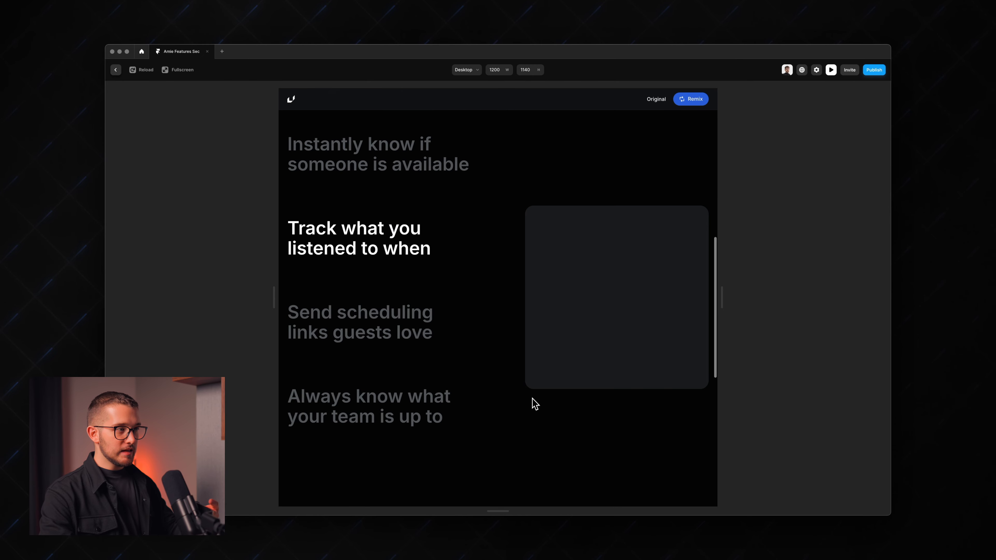
{"action": "scroll", "coordinate": [534, 404], "scroll_direction": "up", "scroll_amount": 5}
{"action": "scroll", "coordinate": [535, 404], "scroll_direction": "down", "scroll_amount": 2}
{"action": "key", "text": "Escape"}
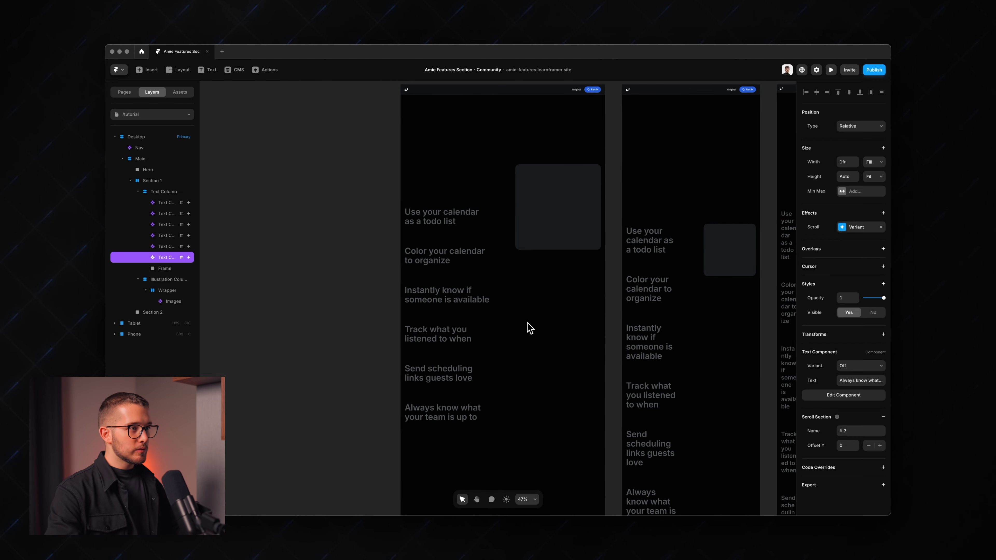
- Give the Images component a Scroll Variant effect triggered by Section in View, with section #2 set to variant 2
{"action": "left_click", "coordinate": [543, 267]}
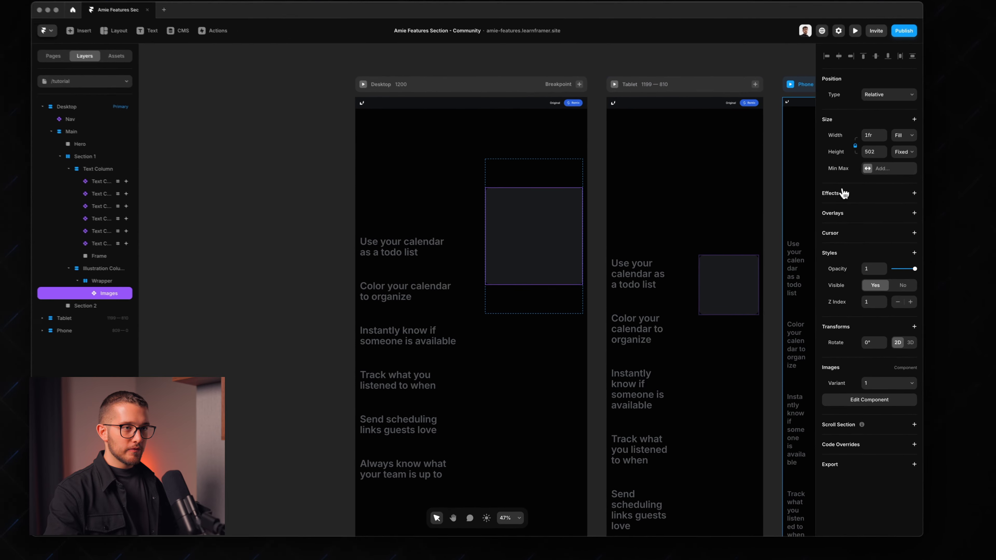
{"action": "left_click", "coordinate": [883, 213]}
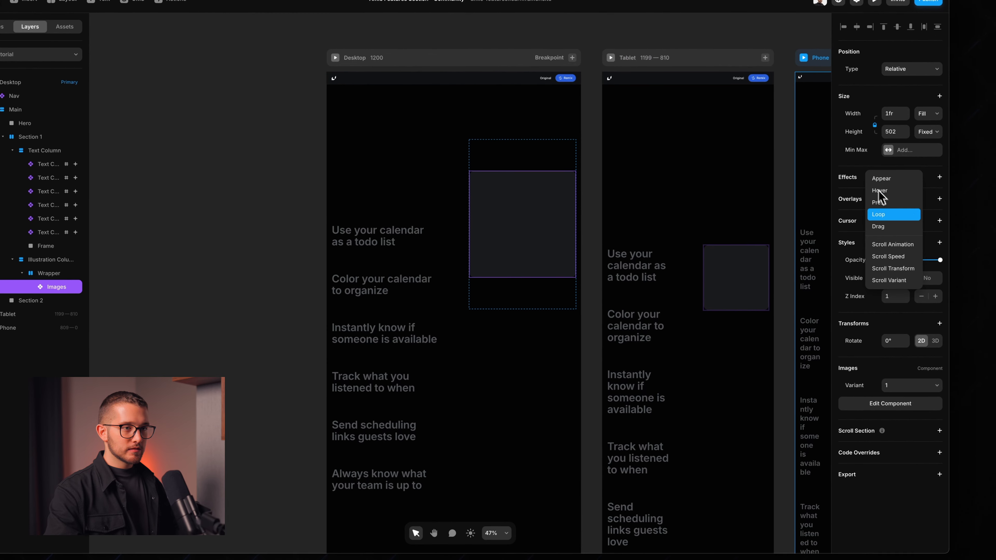
{"action": "left_click", "coordinate": [894, 280]}
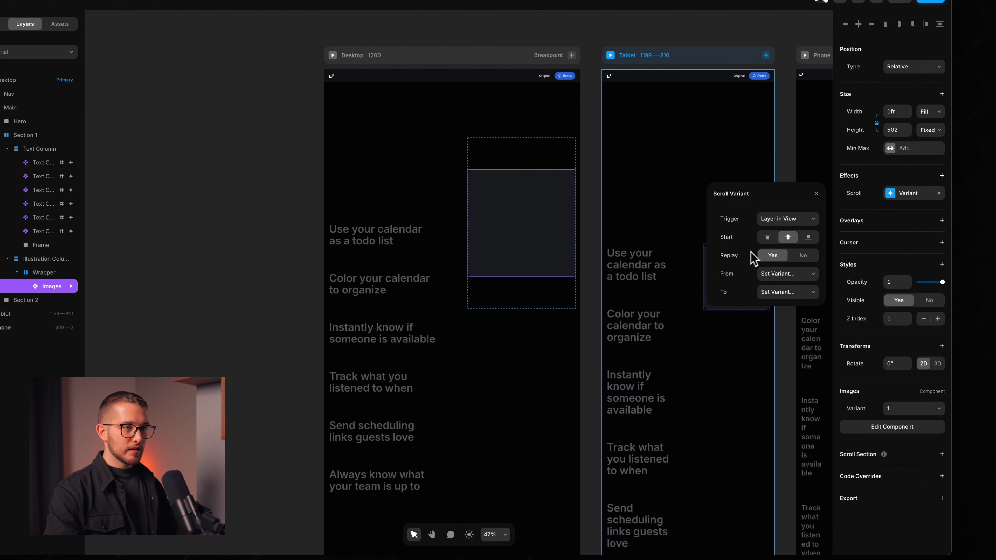
{"action": "left_click", "coordinate": [785, 230]}
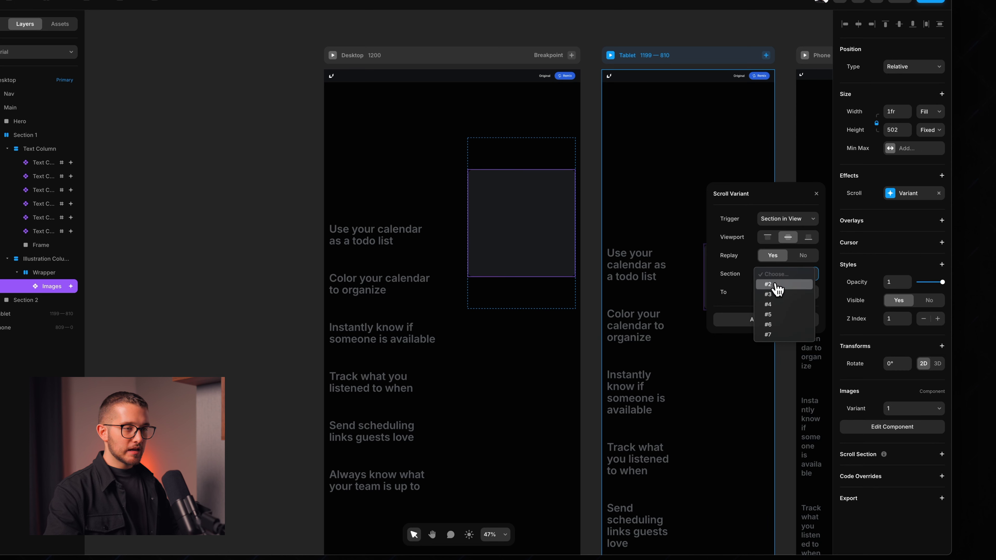
{"action": "left_click", "coordinate": [778, 294]}
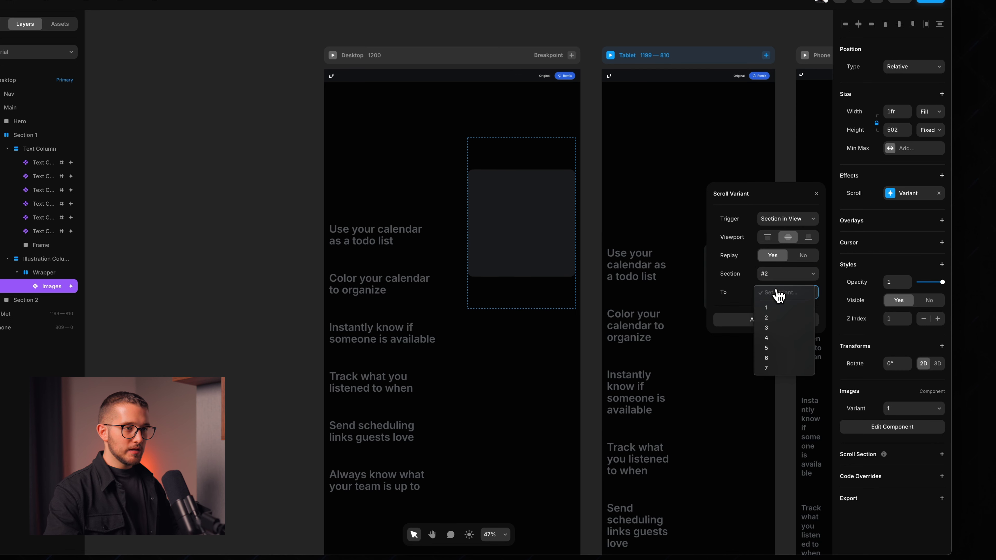
{"action": "left_click", "coordinate": [775, 317]}
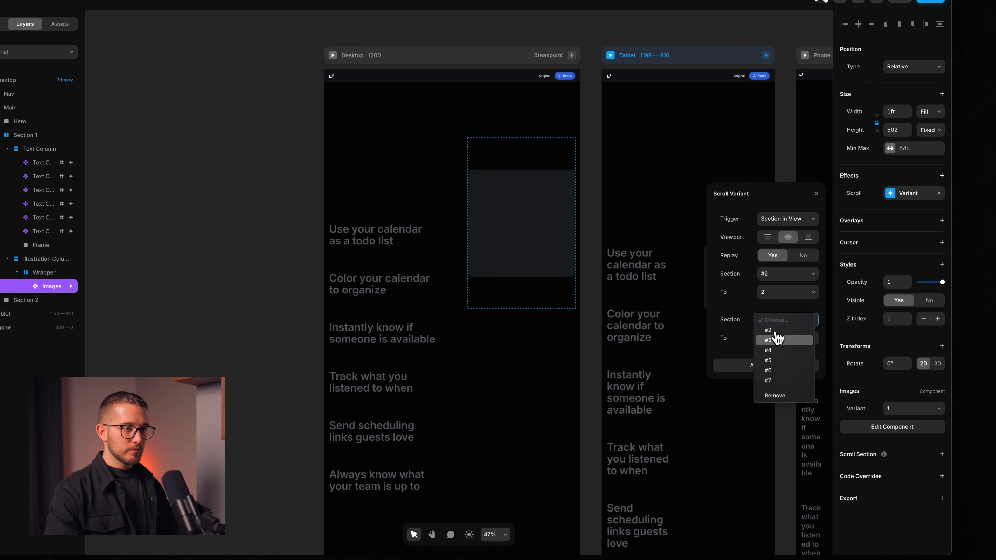
- Add sections #3, #4, #5, #6 and #7 to the Images effect, set to variants 3, 4, 5, 6 and 7 respectively
{"action": "left_click", "coordinate": [776, 341]}
{"action": "left_click", "coordinate": [779, 340]}
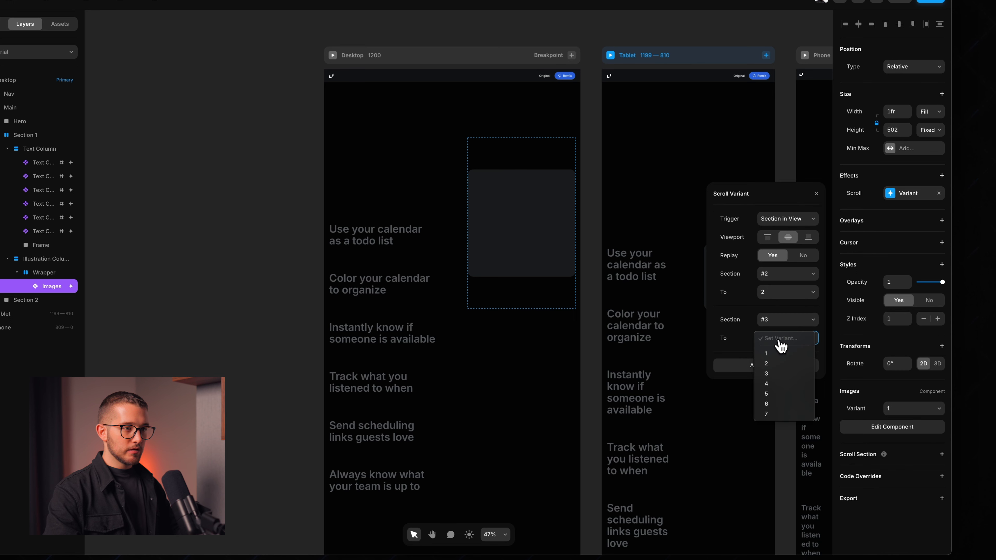
{"action": "left_click", "coordinate": [776, 374]}
{"action": "left_click", "coordinate": [778, 366]}
{"action": "left_click", "coordinate": [783, 367]}
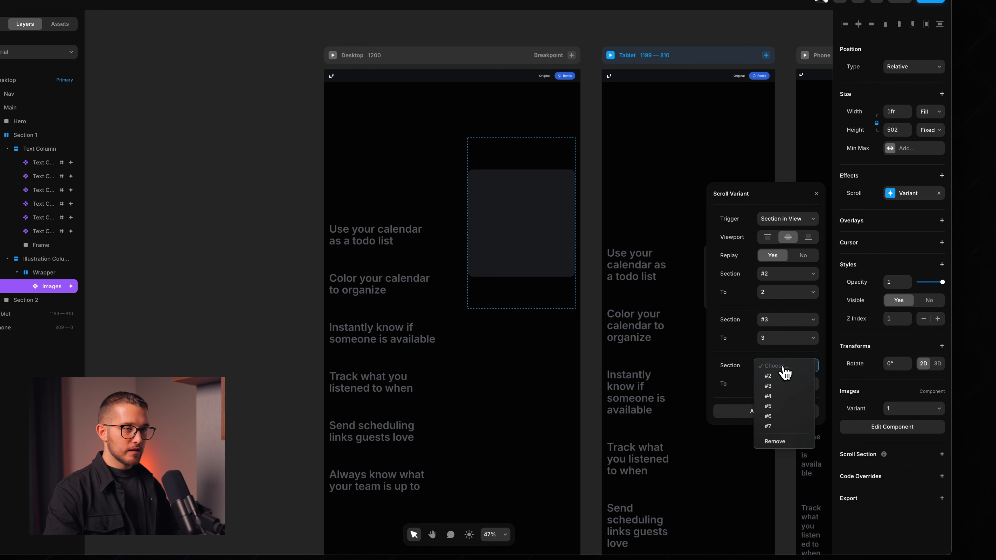
{"action": "left_click", "coordinate": [783, 396]}
{"action": "left_click", "coordinate": [789, 385]}
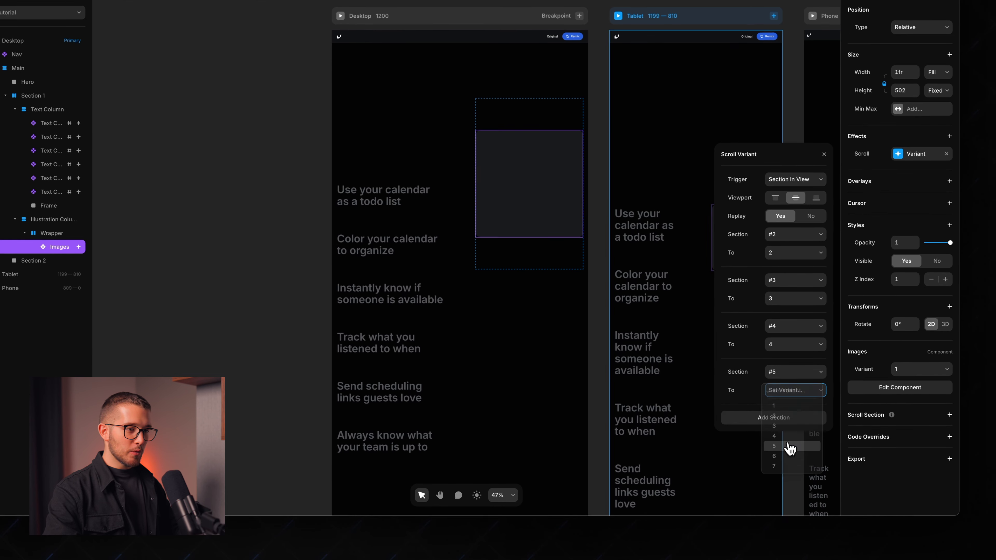
{"action": "left_click", "coordinate": [786, 441]}
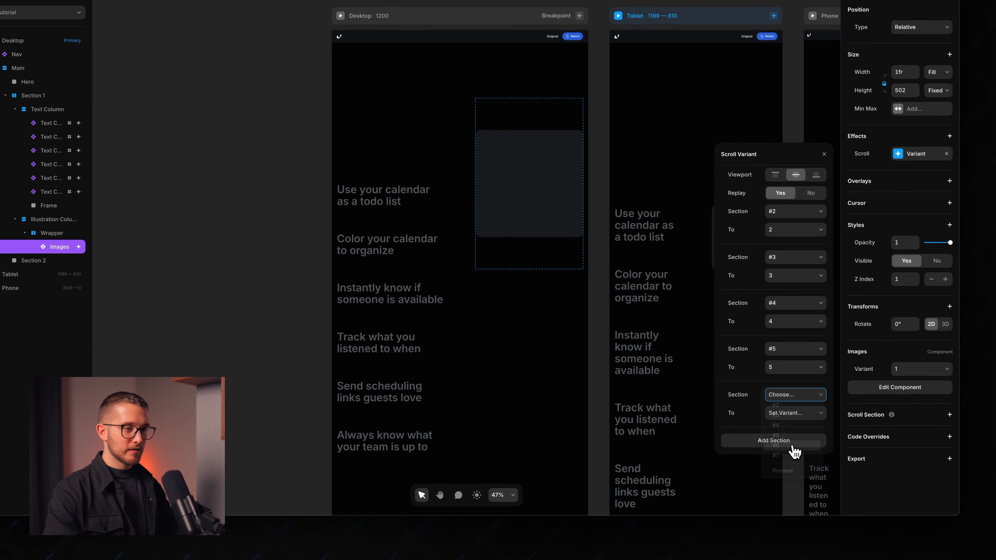
{"action": "left_click", "coordinate": [794, 412]}
{"action": "left_click", "coordinate": [792, 473]}
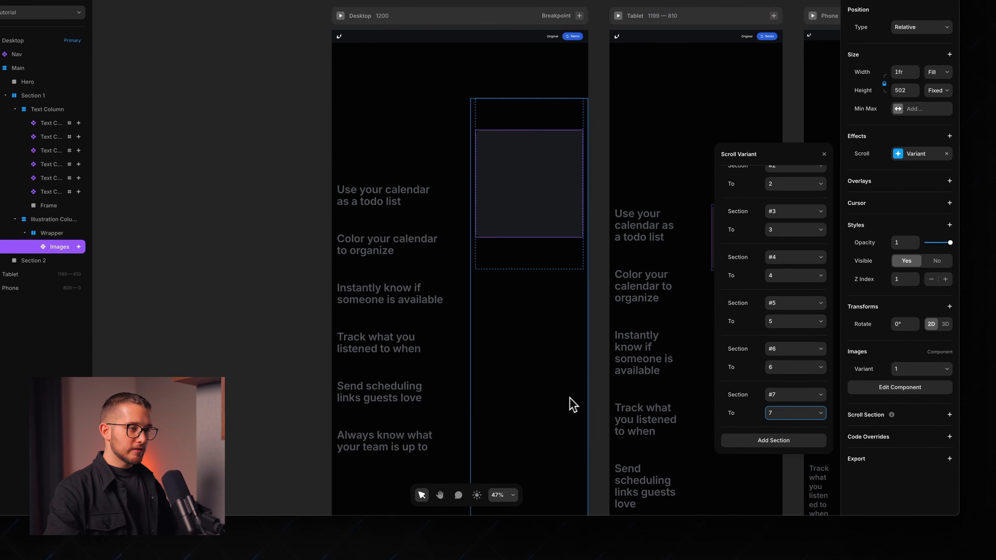
{"action": "left_click", "coordinate": [573, 404]}
- Preview the page and scroll both ways to check the illustration changing with each highlighted text item
{"action": "key", "text": "super+p"}
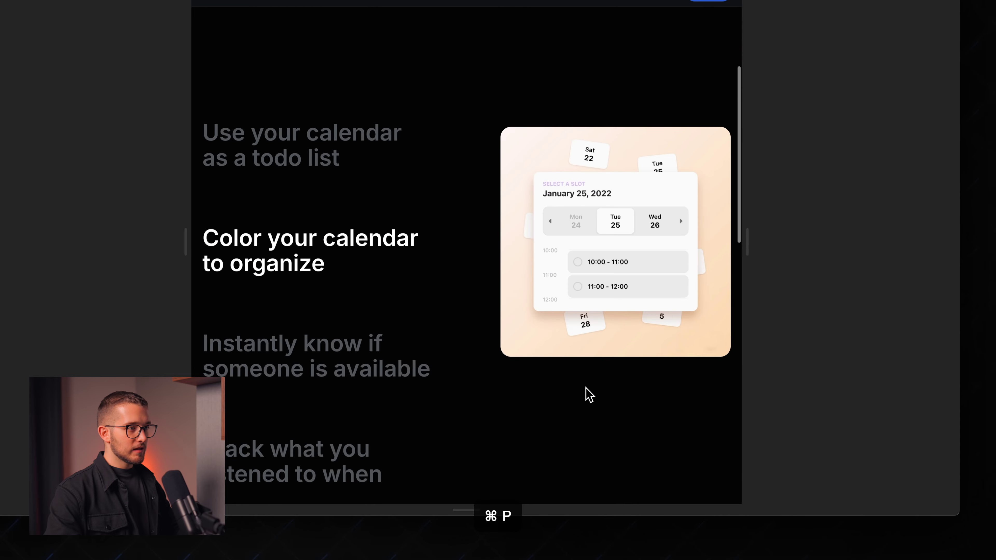
{"action": "scroll", "coordinate": [591, 400], "scroll_direction": "down", "scroll_amount": 5}
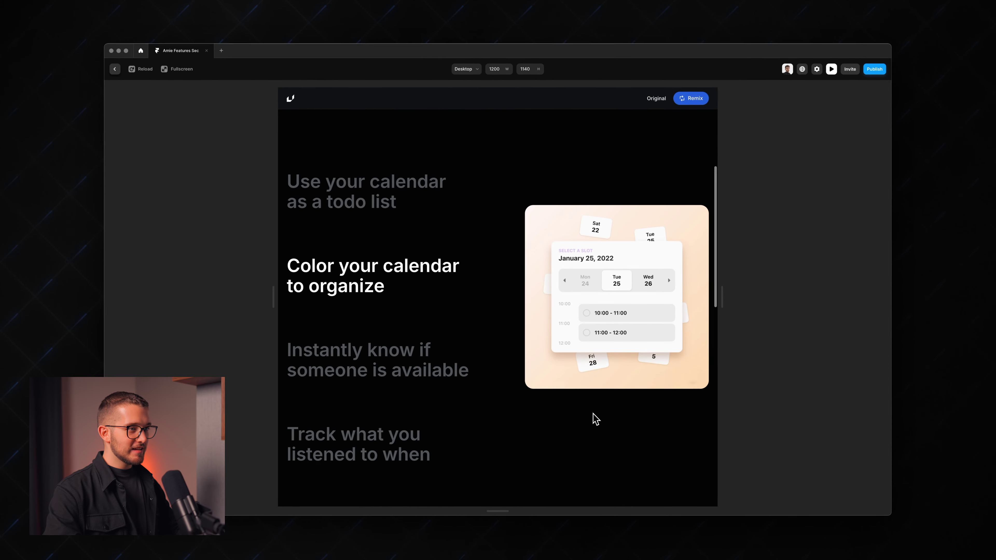
{"action": "scroll", "coordinate": [595, 419], "scroll_direction": "down", "scroll_amount": 3}
{"action": "scroll", "coordinate": [596, 419], "scroll_direction": "up", "scroll_amount": 6}
{"action": "scroll", "coordinate": [596, 419], "scroll_direction": "down", "scroll_amount": 8}
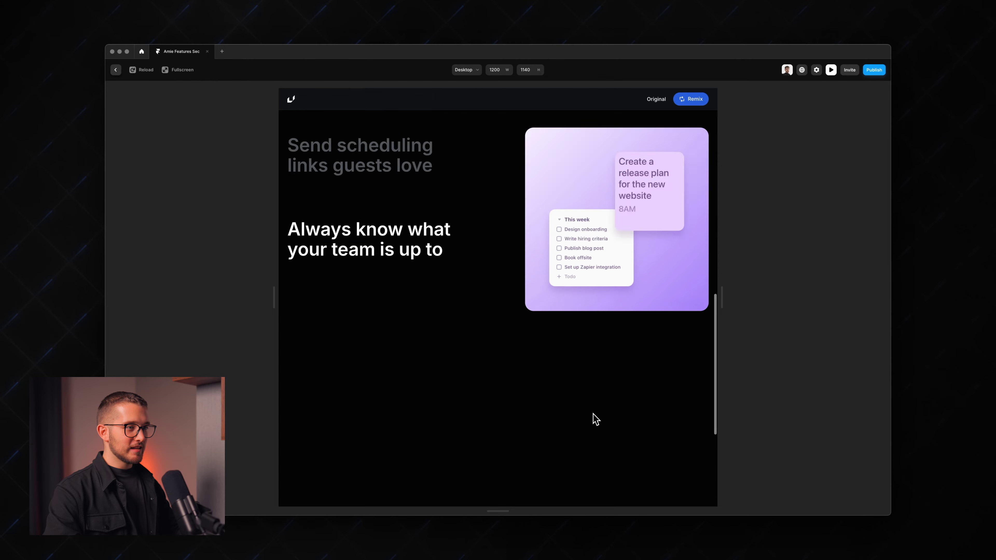
{"action": "scroll", "coordinate": [596, 419], "scroll_direction": "up", "scroll_amount": 2}
{"action": "scroll", "coordinate": [595, 419], "scroll_direction": "up", "scroll_amount": 8}
{"action": "scroll", "coordinate": [596, 419], "scroll_direction": "down", "scroll_amount": 7}
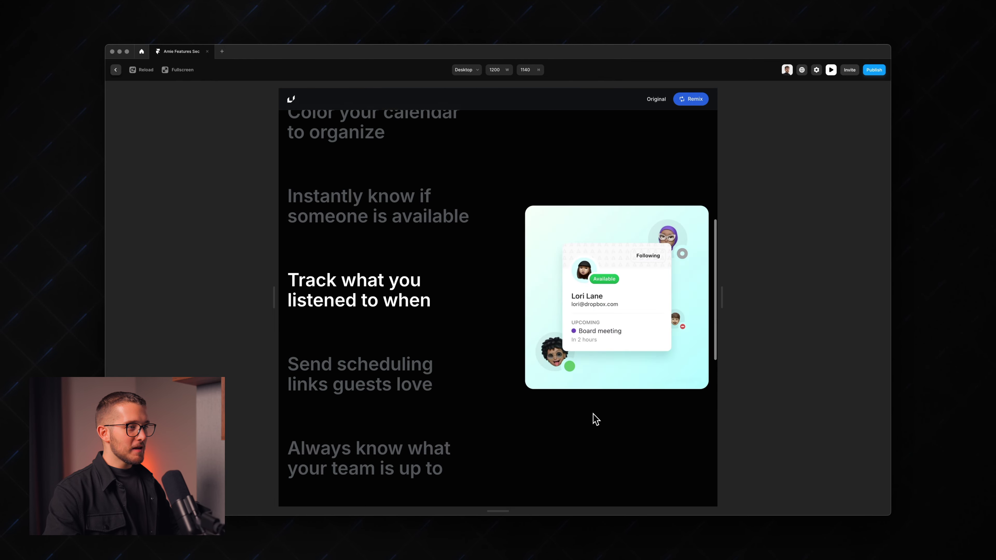
{"action": "scroll", "coordinate": [595, 419], "scroll_direction": "down", "scroll_amount": 5}
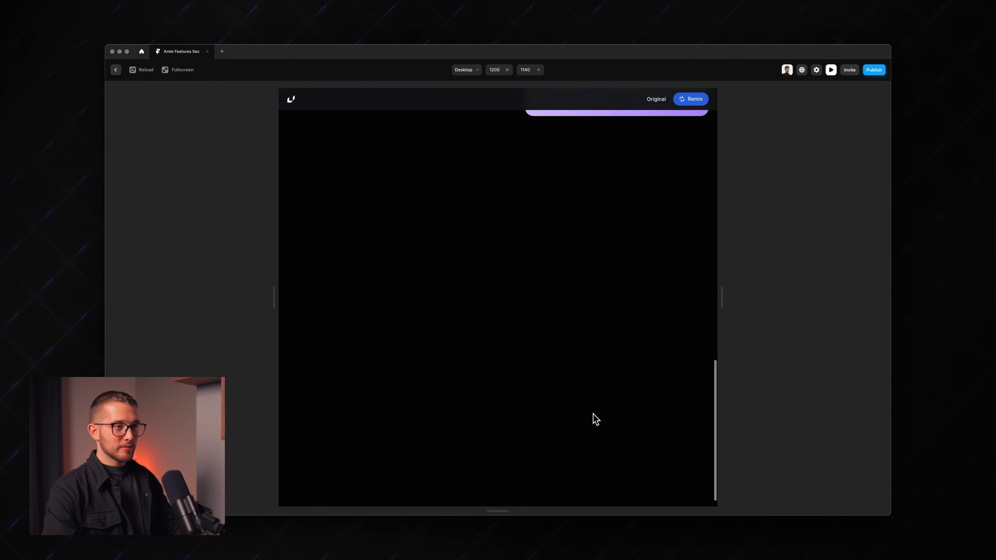
{"action": "scroll", "coordinate": [596, 419], "scroll_direction": "up", "scroll_amount": 10}
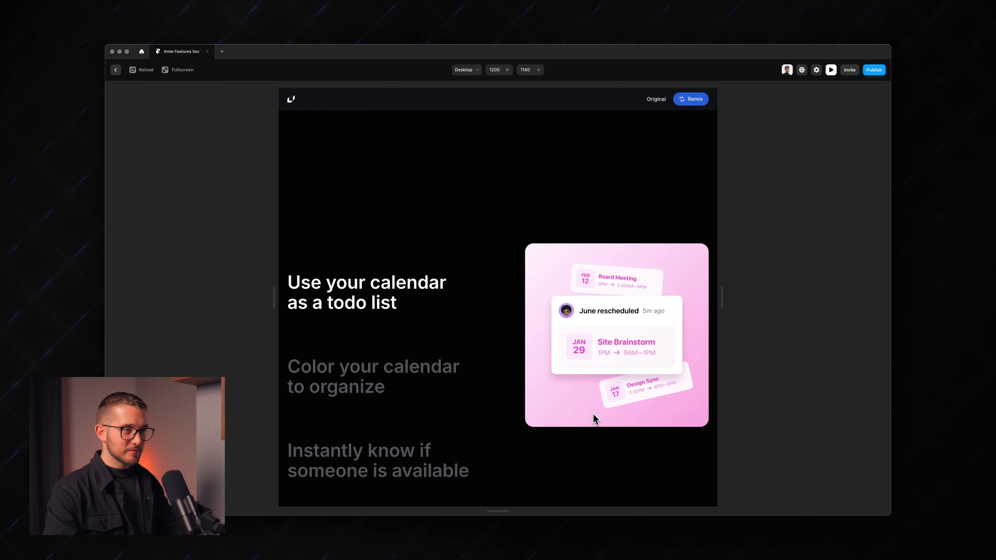
- Narrow the preview to phone width and scroll through it to examine the mobile layout of the features section
{"action": "left_click_drag", "start_coordinate": [721, 300], "coordinate": [569, 292]}
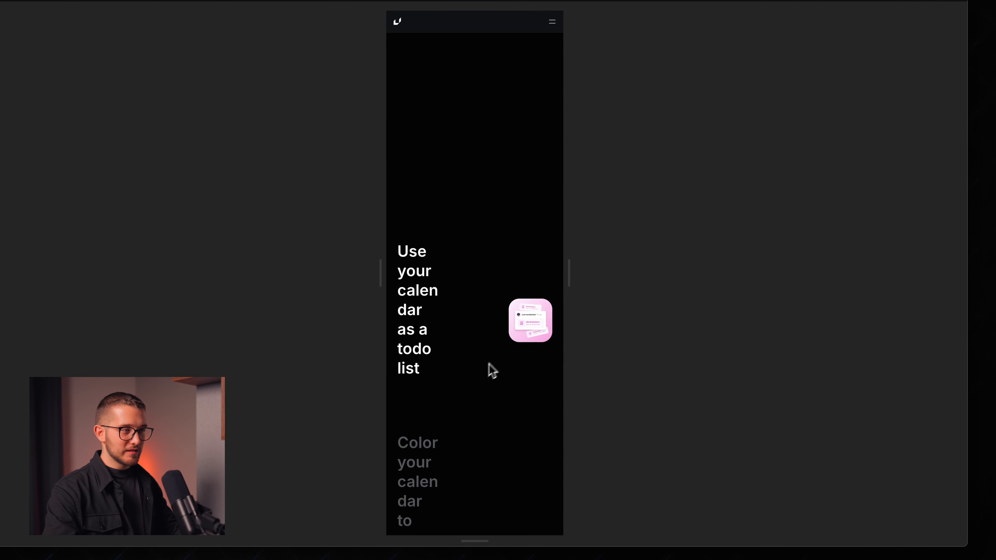
{"action": "scroll", "coordinate": [478, 373], "scroll_direction": "down", "scroll_amount": 10}
{"action": "key", "text": "Escape"}
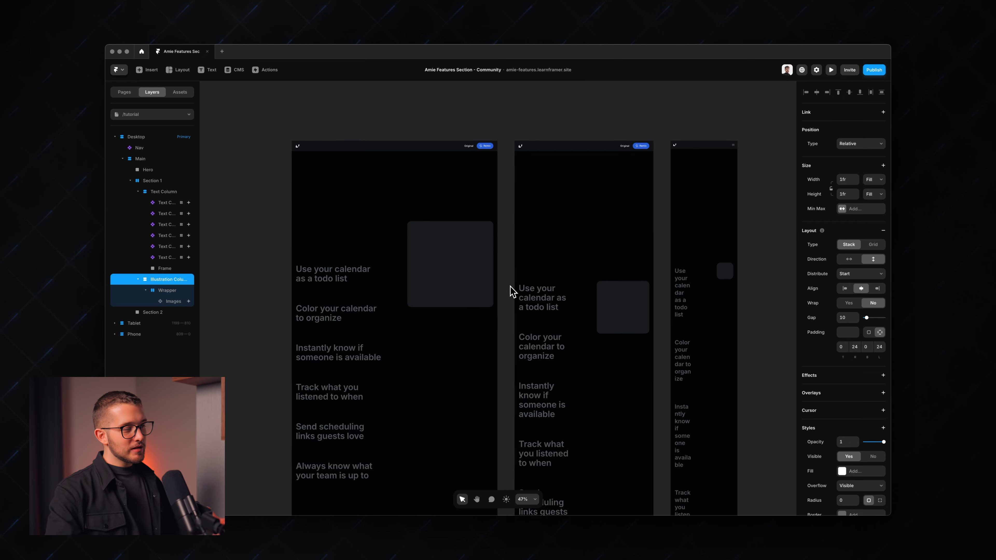
{"action": "left_click", "coordinate": [297, 180]}
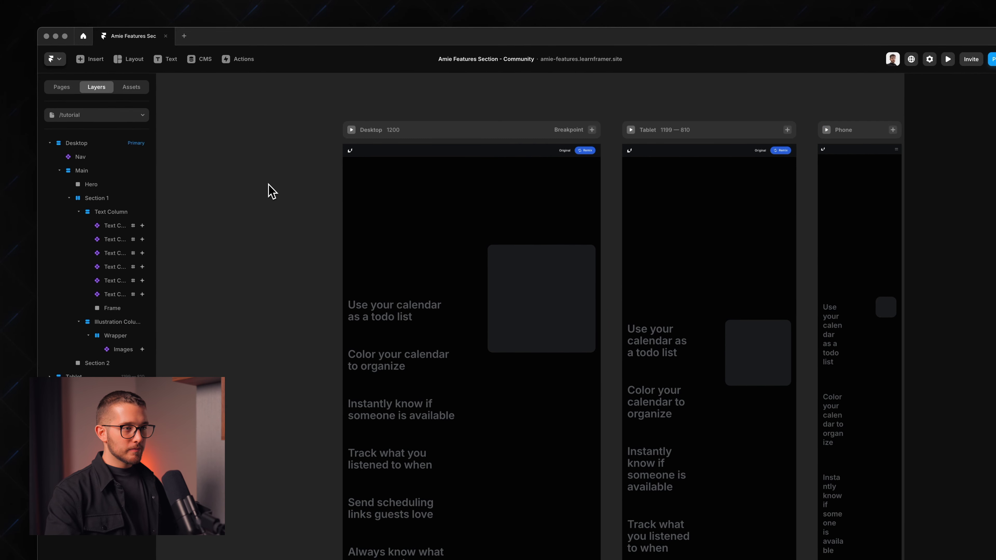
{"action": "scroll", "coordinate": [270, 191], "scroll_direction": "right", "scroll_amount": 10}
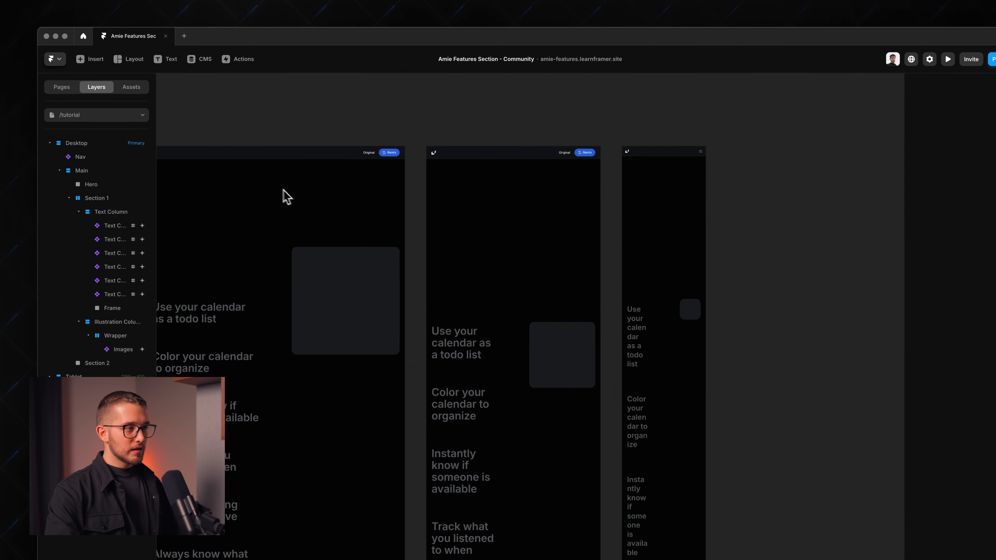
{"action": "scroll", "coordinate": [510, 298], "scroll_direction": "left", "scroll_amount": 5}
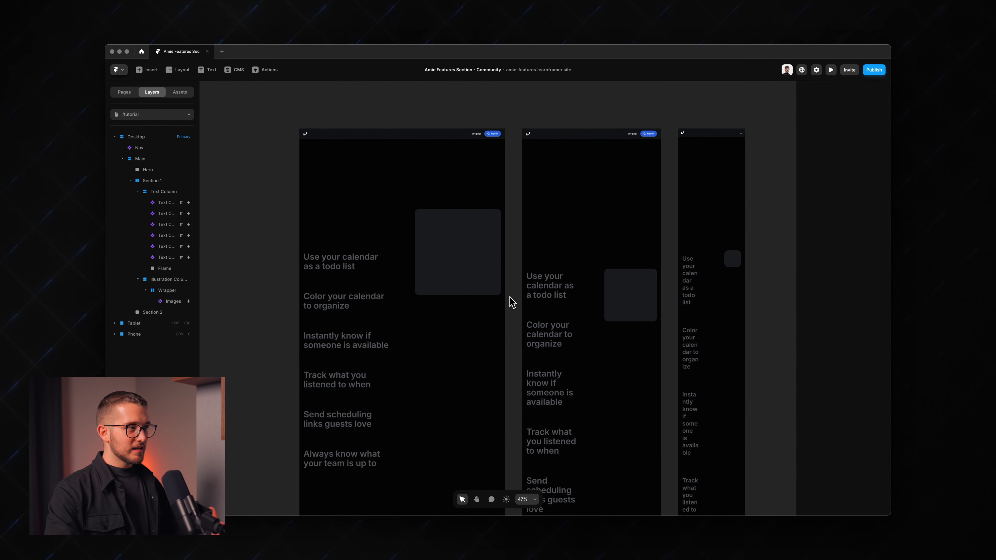
{"action": "scroll", "coordinate": [388, 266], "scroll_direction": "up", "scroll_amount": 3}
{"action": "scroll", "coordinate": [388, 267], "scroll_direction": "up", "scroll_amount": 3}
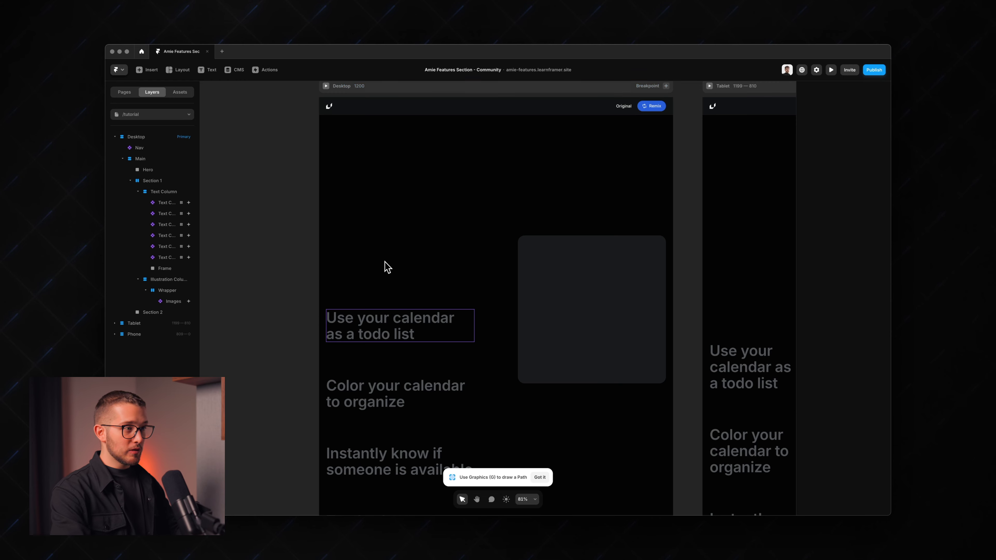
- Preview the features section again at desktop width and at a narrower width to compare the layouts
{"action": "key", "text": "super+p"}
{"action": "scroll", "coordinate": [387, 267], "scroll_direction": "down", "scroll_amount": 10}
{"action": "scroll", "coordinate": [498, 305], "scroll_direction": "up", "scroll_amount": 3}
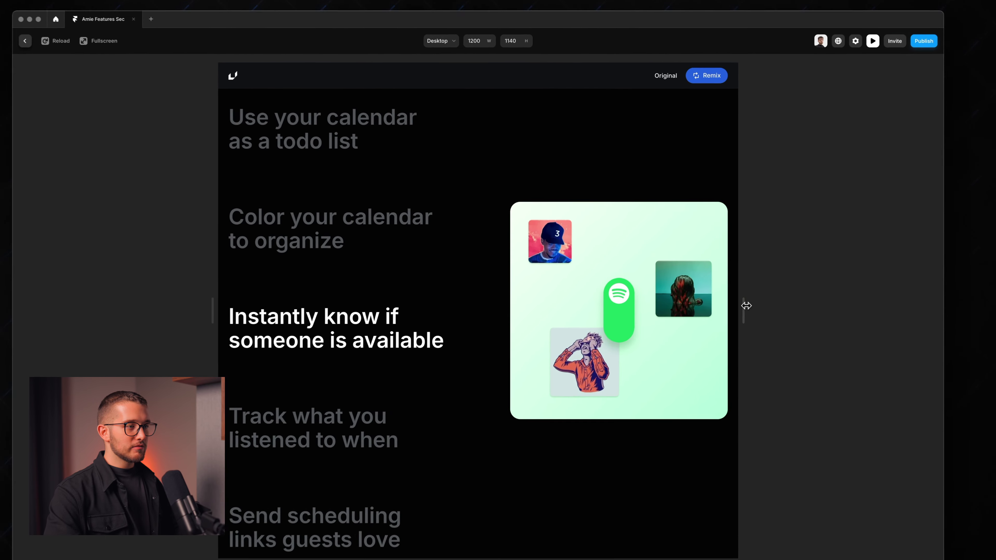
{"action": "left_click_drag", "start_coordinate": [721, 298], "coordinate": [616, 297]}
{"action": "key", "text": "Escape"}
- Copy the Wrapper from the Phone breakpoint's Illustration Column and paste it into Phone as the first layer, above Nav
{"action": "scroll", "coordinate": [619, 305], "scroll_direction": "right", "scroll_amount": 10}
{"action": "scroll", "coordinate": [619, 305], "scroll_direction": "up", "scroll_amount": 3}
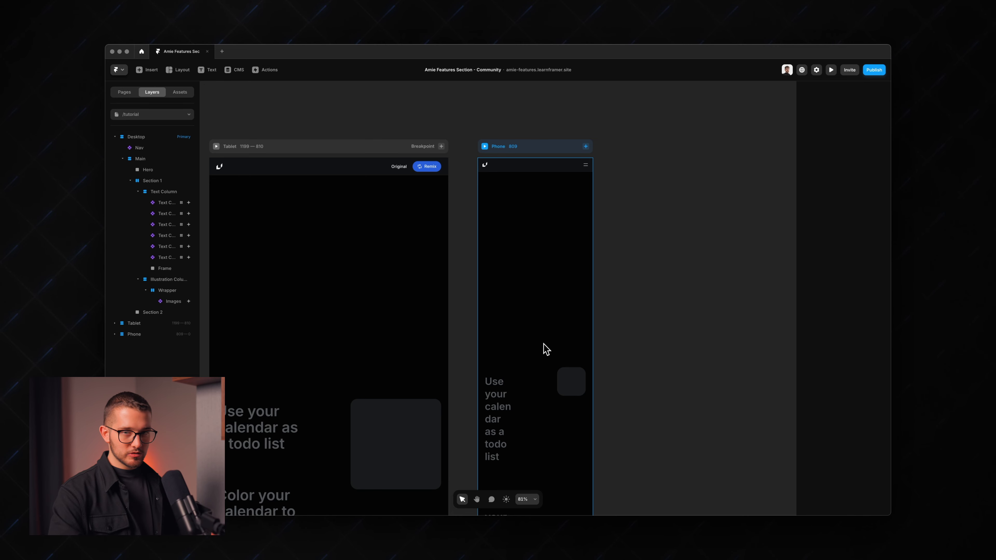
{"action": "left_click", "coordinate": [560, 379]}
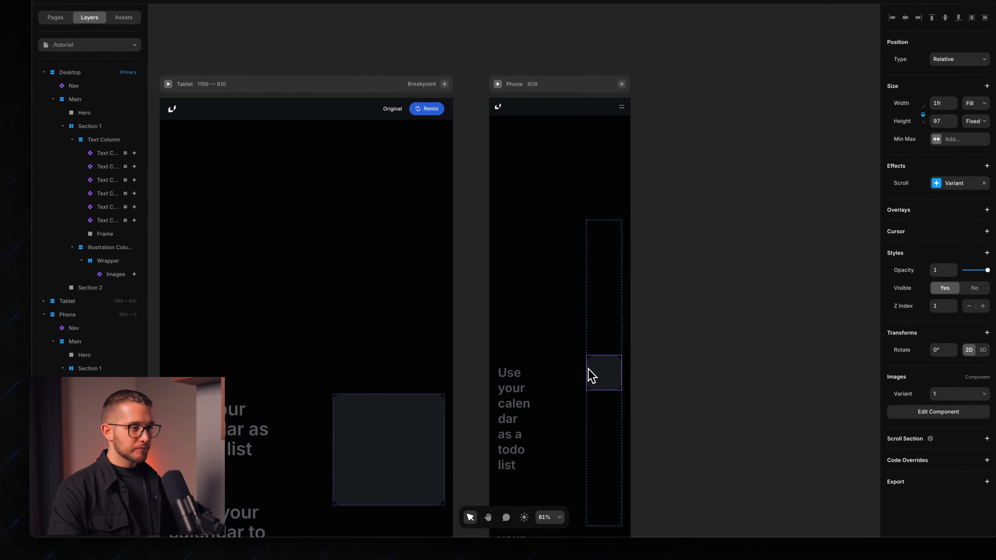
{"action": "scroll", "coordinate": [560, 370], "scroll_direction": "down", "scroll_amount": 5}
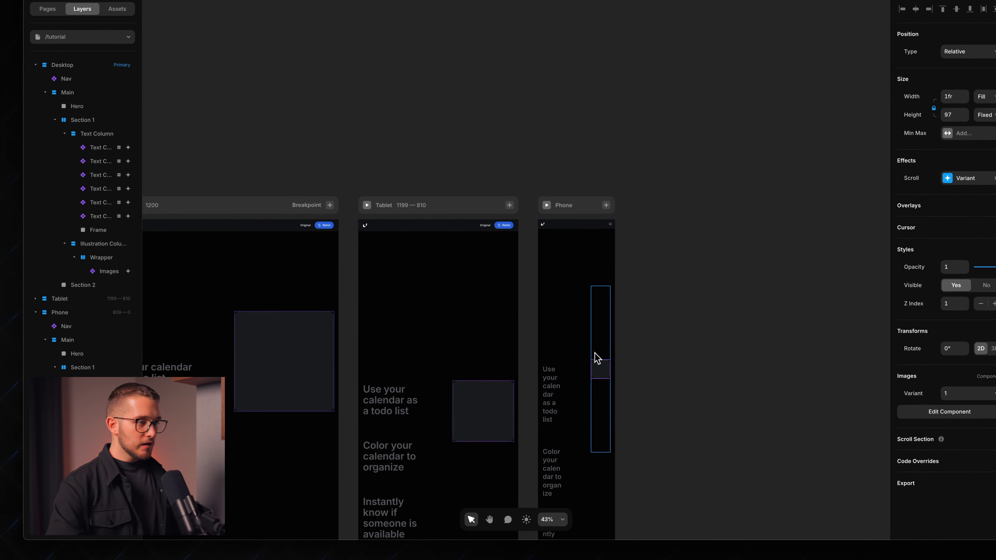
{"action": "left_click", "coordinate": [597, 358]}
{"action": "scroll", "coordinate": [596, 356], "scroll_direction": "up", "scroll_amount": 5}
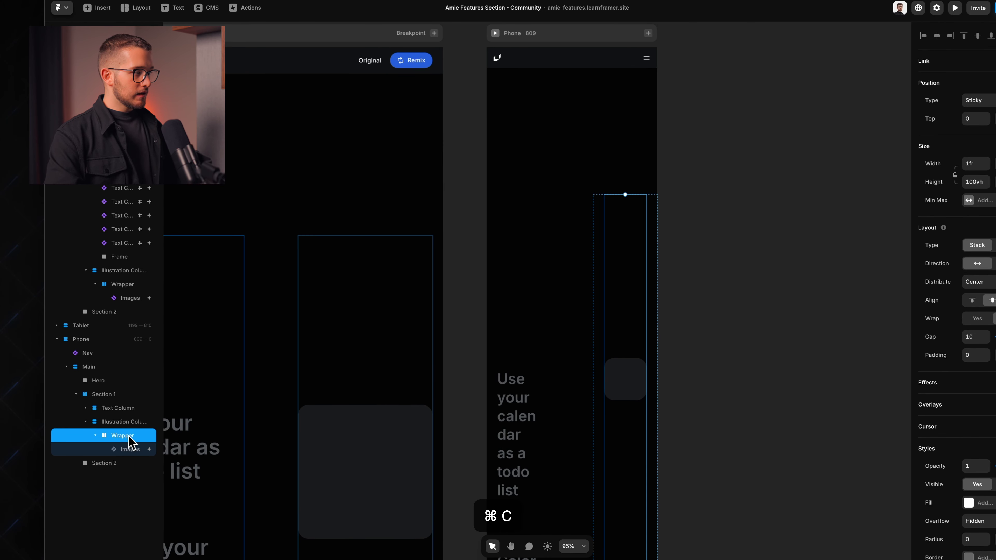
{"action": "left_click", "coordinate": [83, 340]}
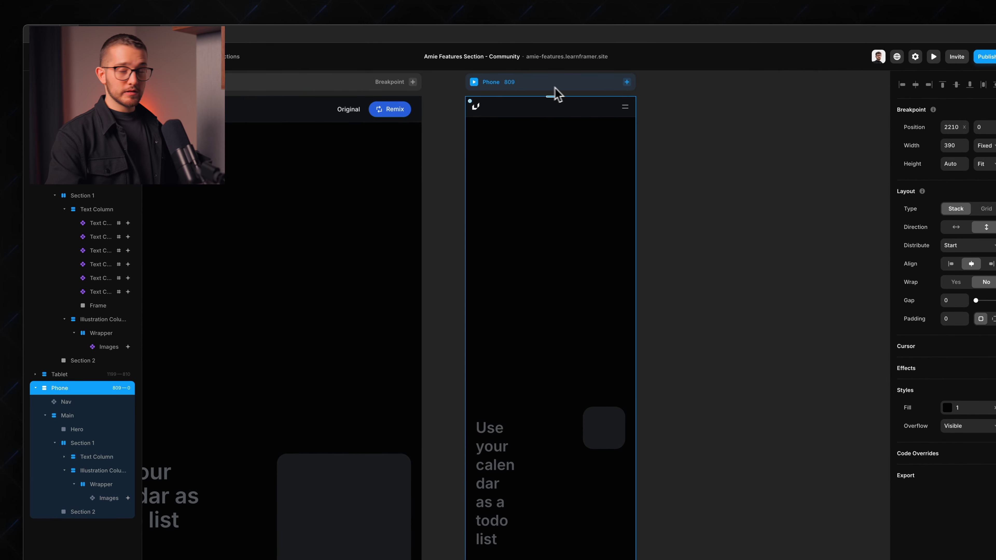
{"action": "scroll", "coordinate": [553, 94], "scroll_direction": "up", "scroll_amount": 2}
{"action": "key", "text": "super+v"}
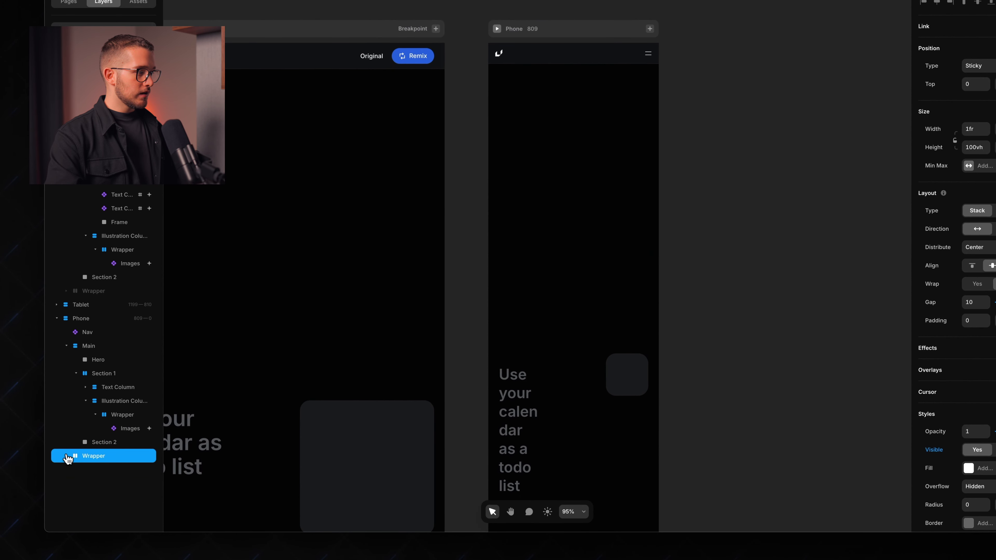
{"action": "left_click_drag", "start_coordinate": [91, 326], "coordinate": [91, 326]}
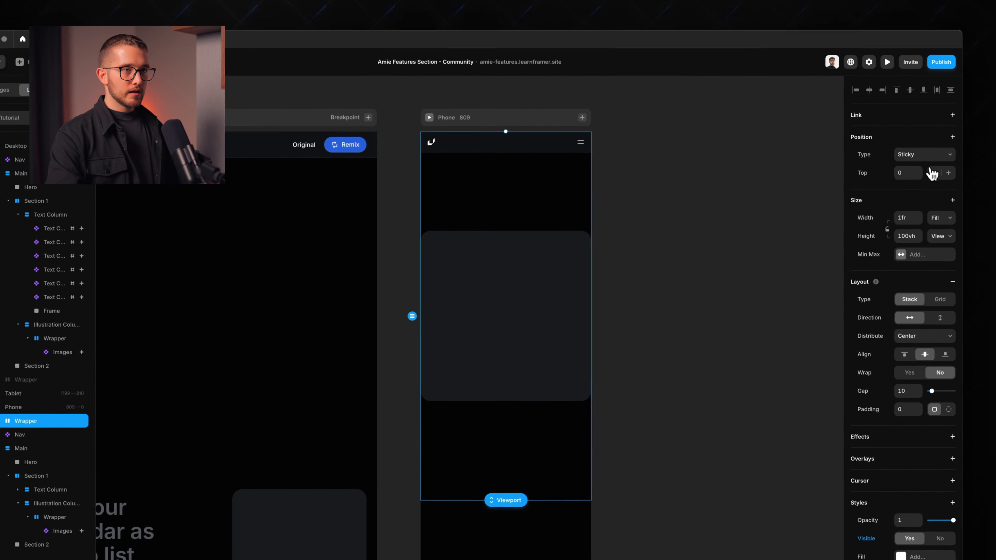
- Set the position type of the pasted Phone Wrapper to Fixed, with 0 offsets on all four sides
{"action": "left_click", "coordinate": [978, 66]}
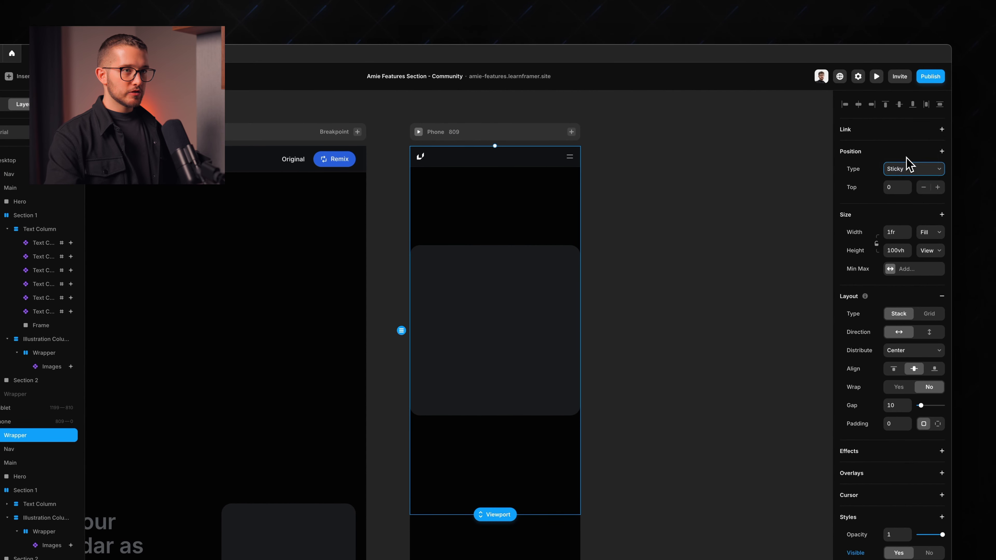
{"action": "left_click", "coordinate": [908, 166]}
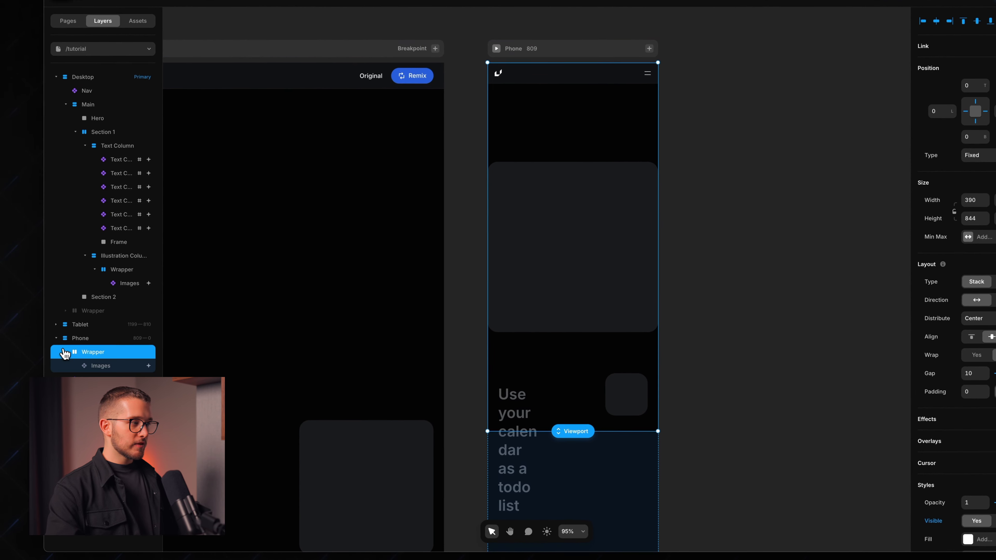
{"action": "left_click", "coordinate": [33, 440]}
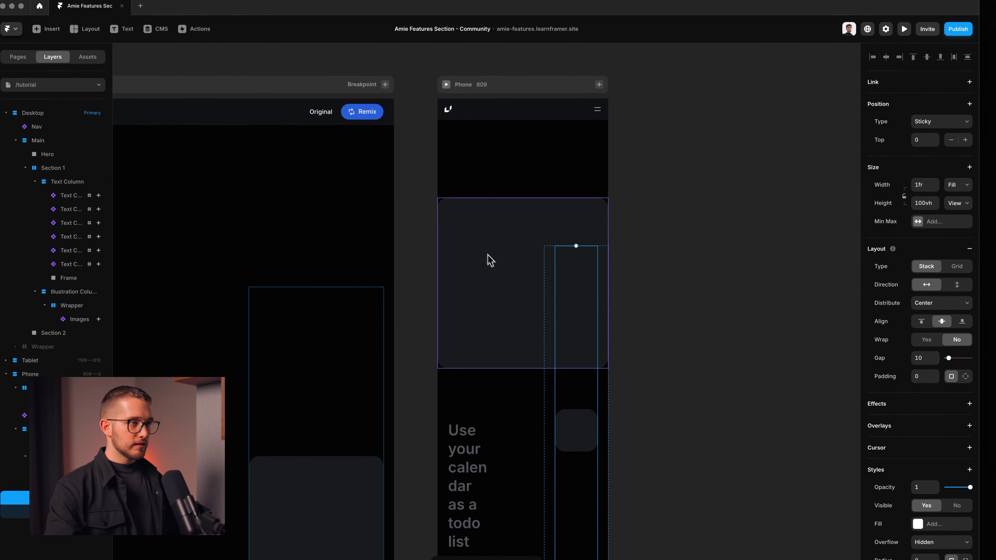
- Set the fixed Wrapper's Images component to Absolute, 16 from the right and bottom, with a relative width reduced to about 70%
{"action": "left_click", "coordinate": [568, 199]}
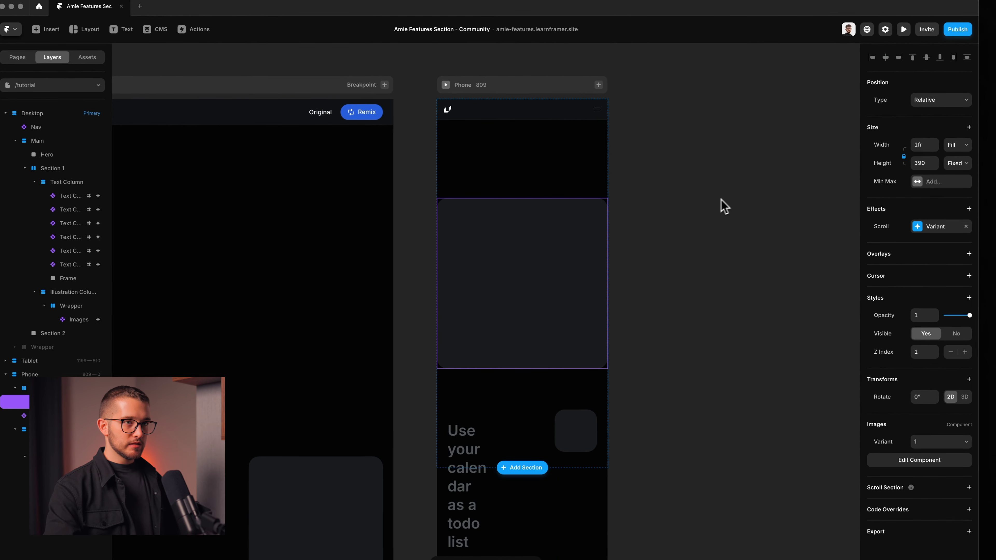
{"action": "left_click", "coordinate": [928, 103]}
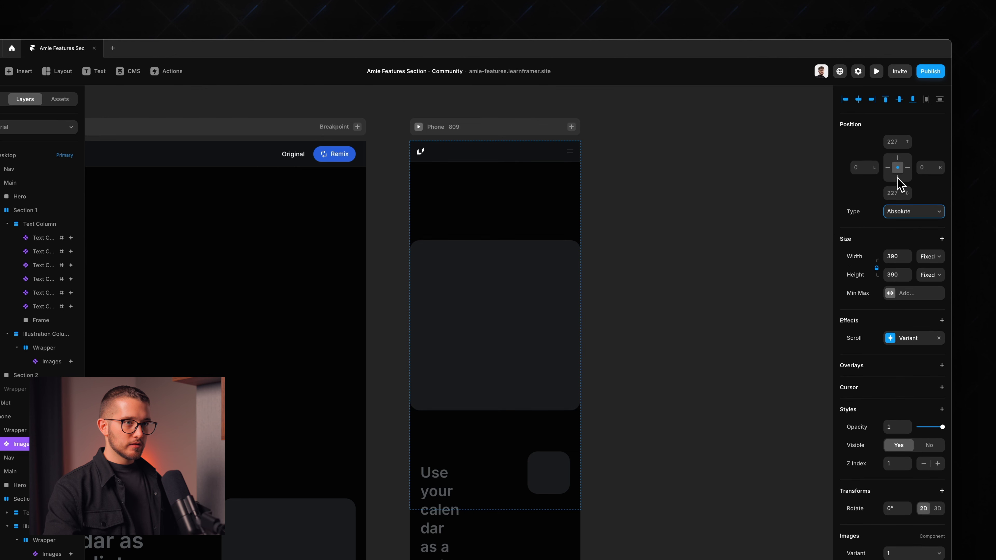
{"action": "key", "text": "Return"}
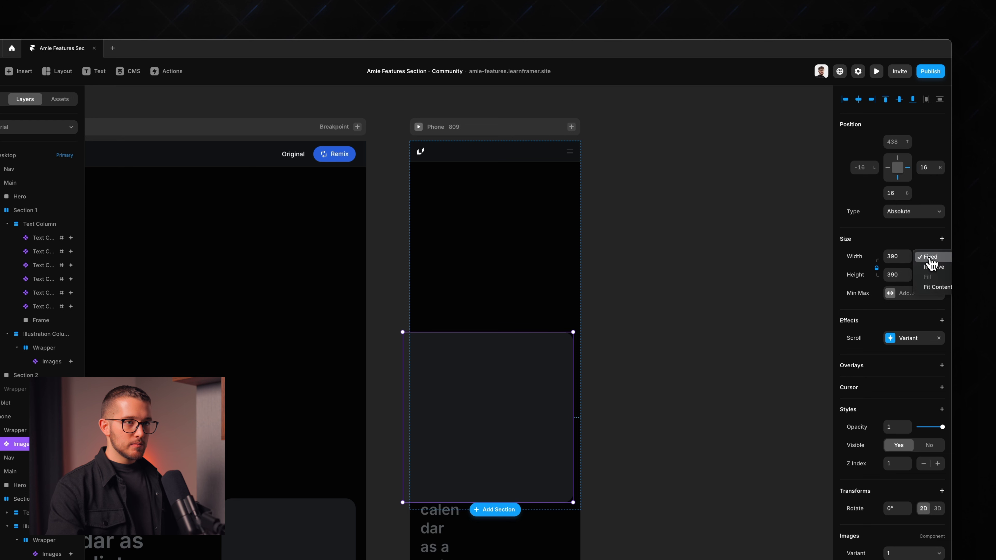
{"action": "left_click", "coordinate": [936, 268]}
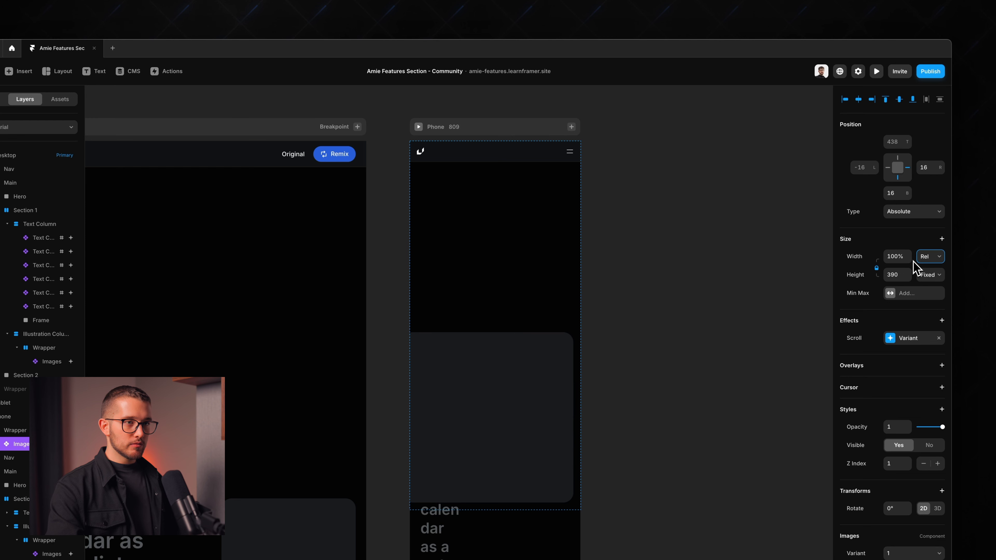
{"action": "left_click_drag", "start_coordinate": [909, 260], "coordinate": [913, 269]}
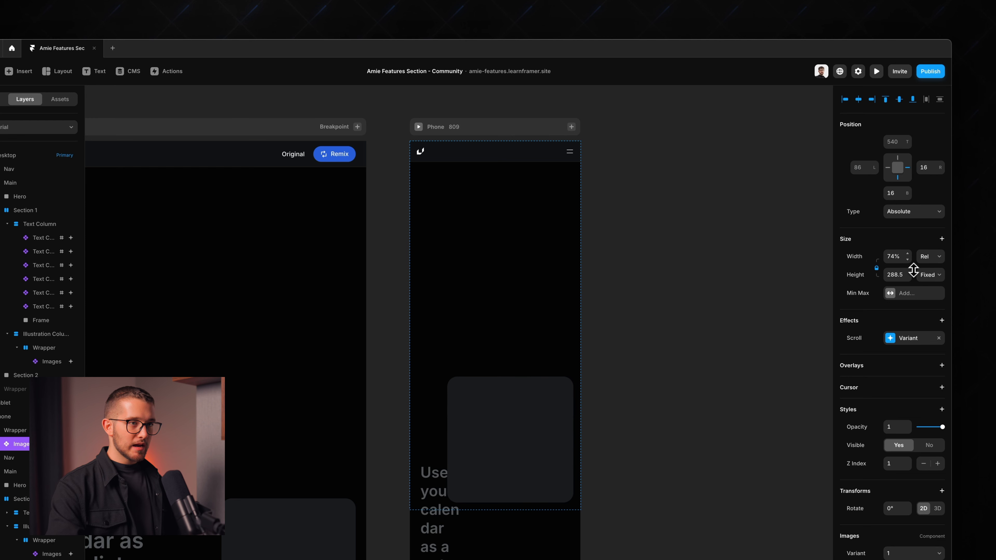
- Hide the original Illustration Column of Section 1 in the Phone breakpoint
{"action": "left_click", "coordinate": [502, 330]}
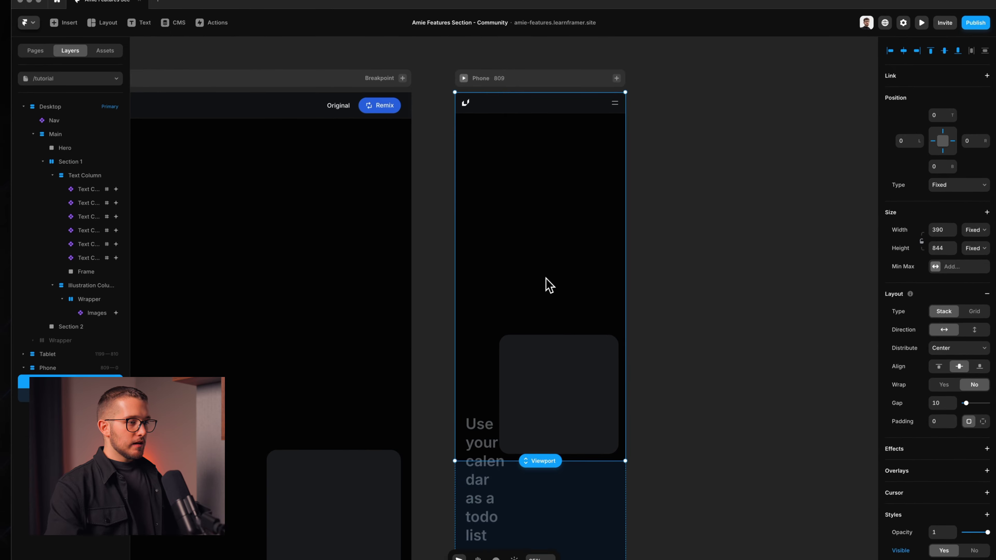
{"action": "scroll", "coordinate": [499, 335], "scroll_direction": "down", "scroll_amount": 5}
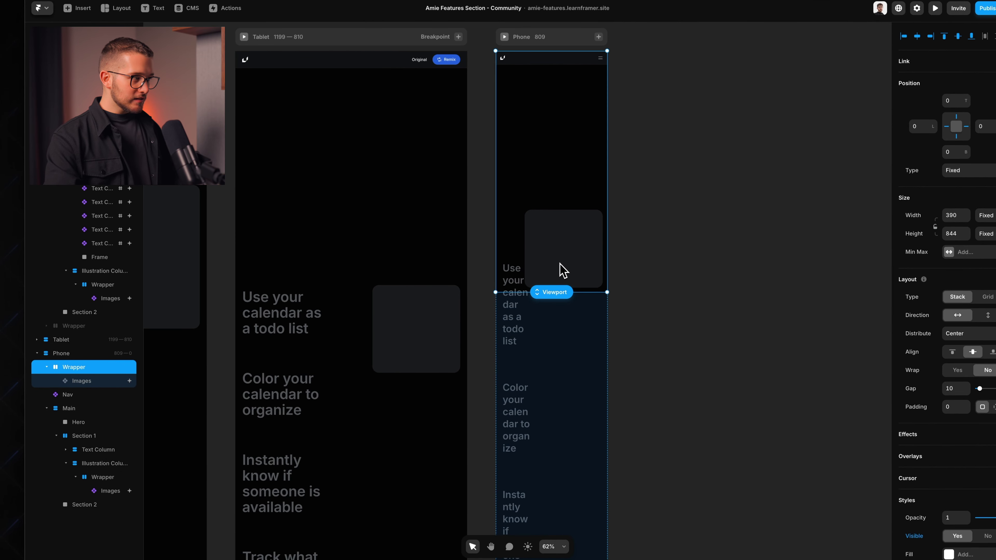
{"action": "left_click", "coordinate": [85, 479]}
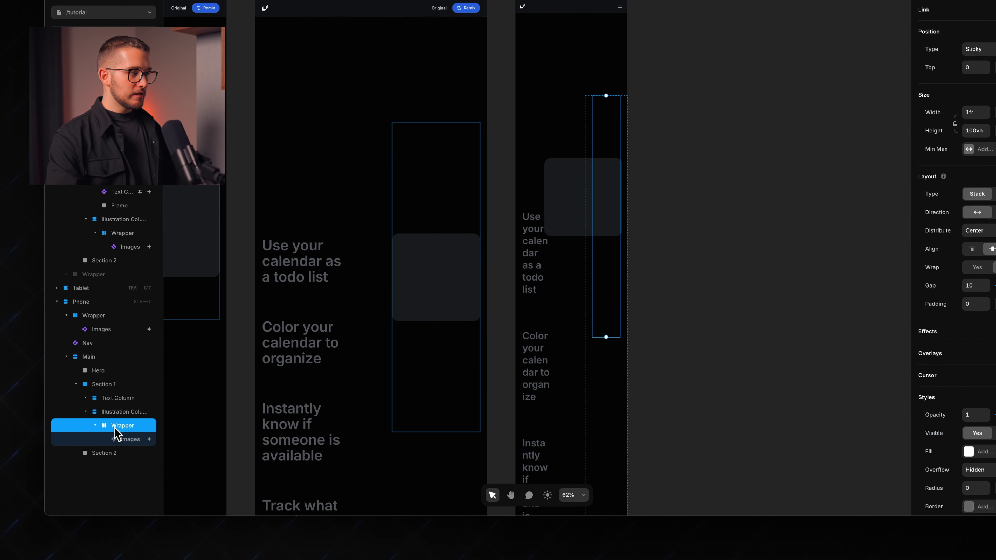
{"action": "left_click", "coordinate": [117, 413]}
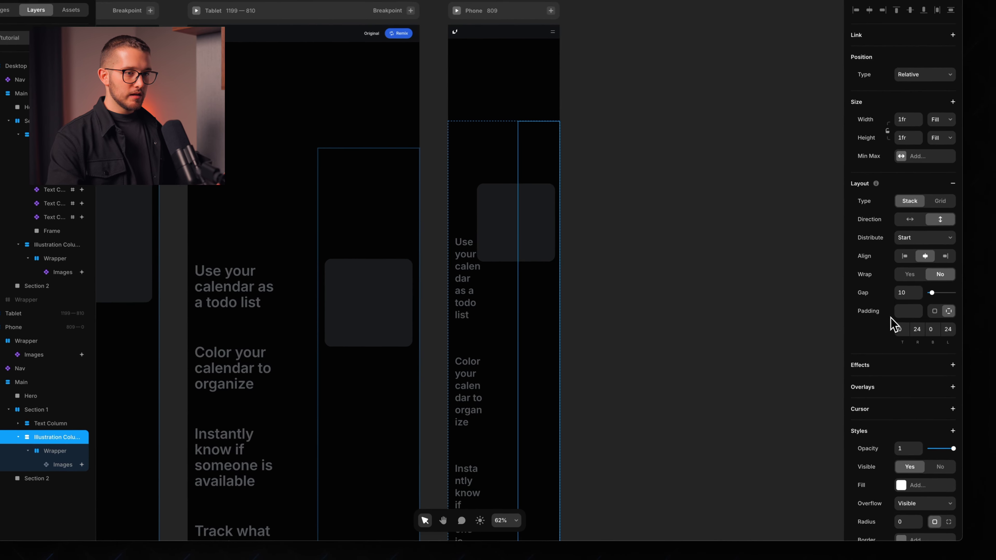
{"action": "scroll", "coordinate": [968, 410], "scroll_direction": "down", "scroll_amount": 3}
{"action": "left_click", "coordinate": [940, 357]}
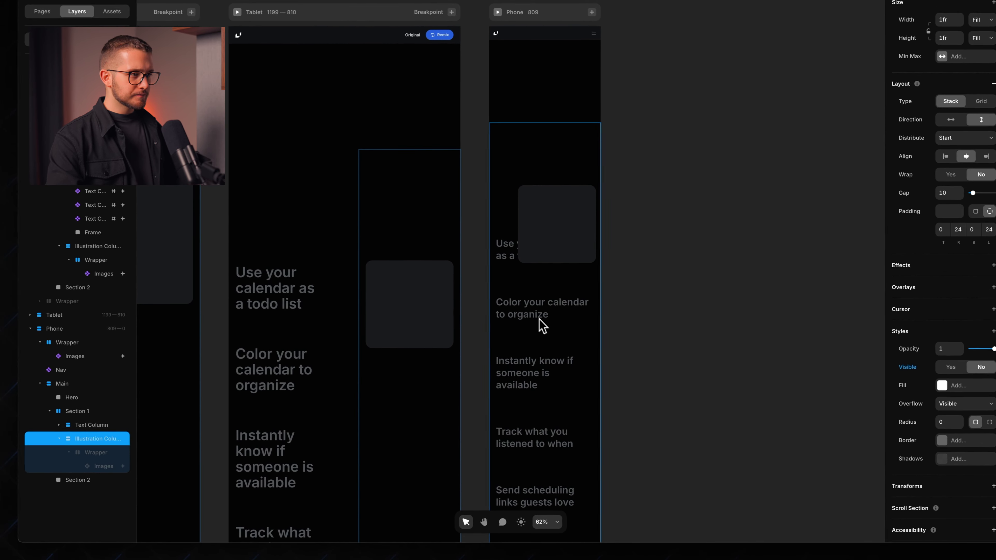
- Set the gap of the Phone breakpoint's Text Column to 90
{"action": "left_click", "coordinate": [471, 294]}
{"action": "left_click", "coordinate": [479, 275]}
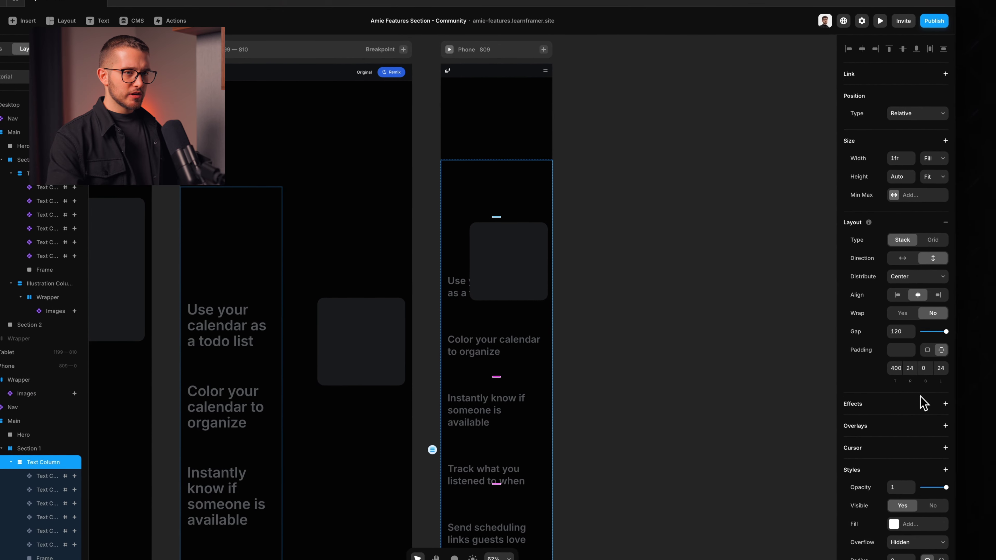
{"action": "left_click", "coordinate": [902, 333]}
{"action": "type", "text": "90"}
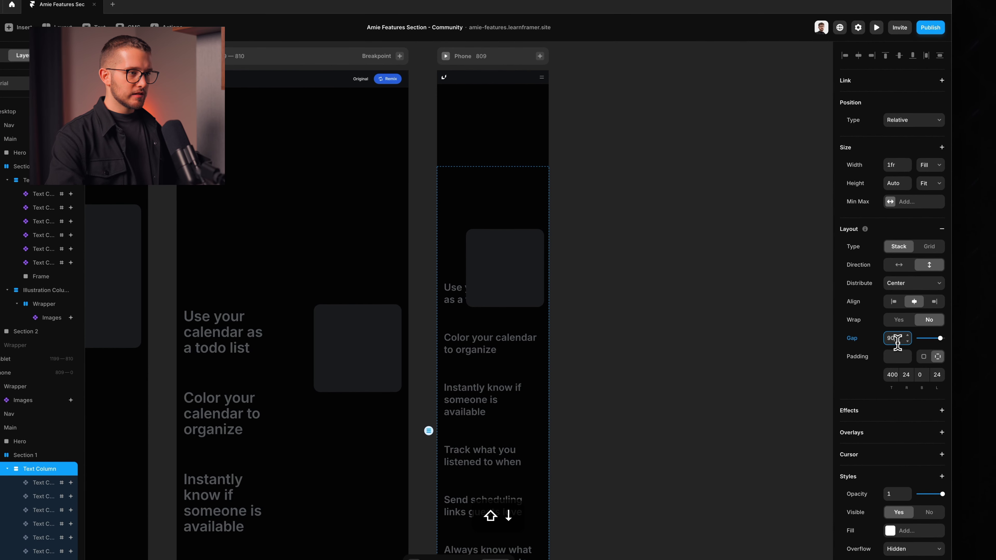
- Preview the page at phone width, shorten the preview height to 813, and scroll through to check the fixed illustration against the text
{"action": "scroll", "coordinate": [616, 174], "scroll_direction": "up", "scroll_amount": 5}
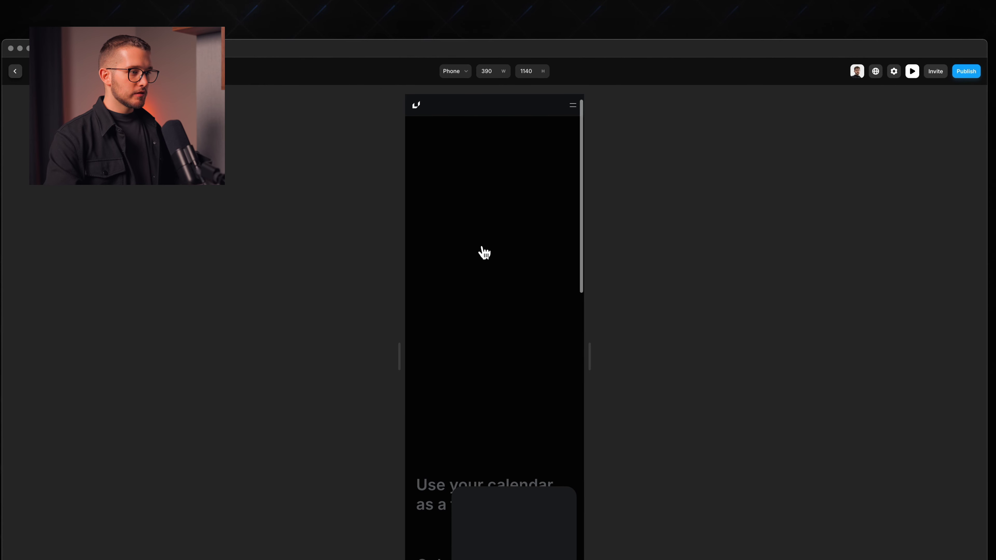
{"action": "scroll", "coordinate": [485, 253], "scroll_direction": "down", "scroll_amount": 10}
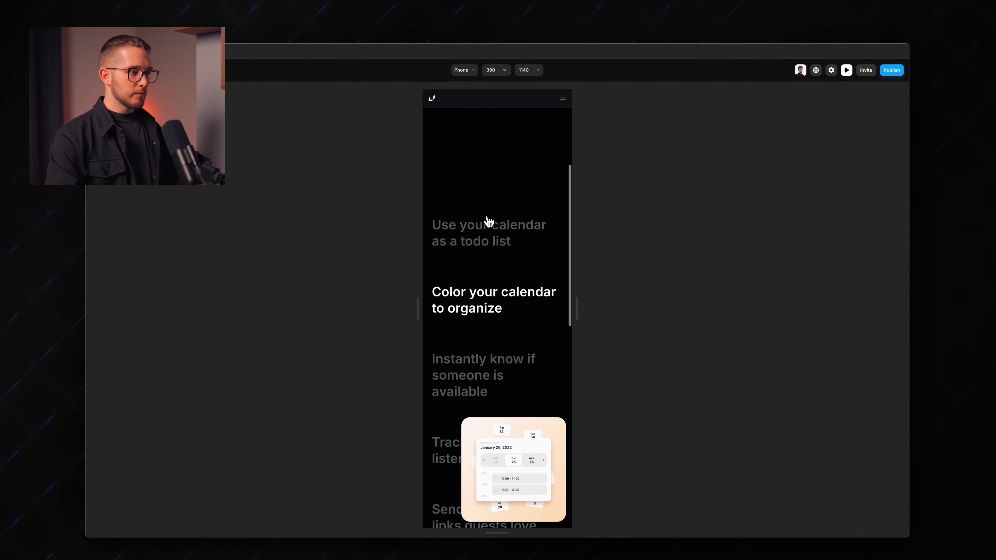
{"action": "scroll", "coordinate": [490, 214], "scroll_direction": "down", "scroll_amount": 4}
{"action": "scroll", "coordinate": [490, 215], "scroll_direction": "up", "scroll_amount": 6}
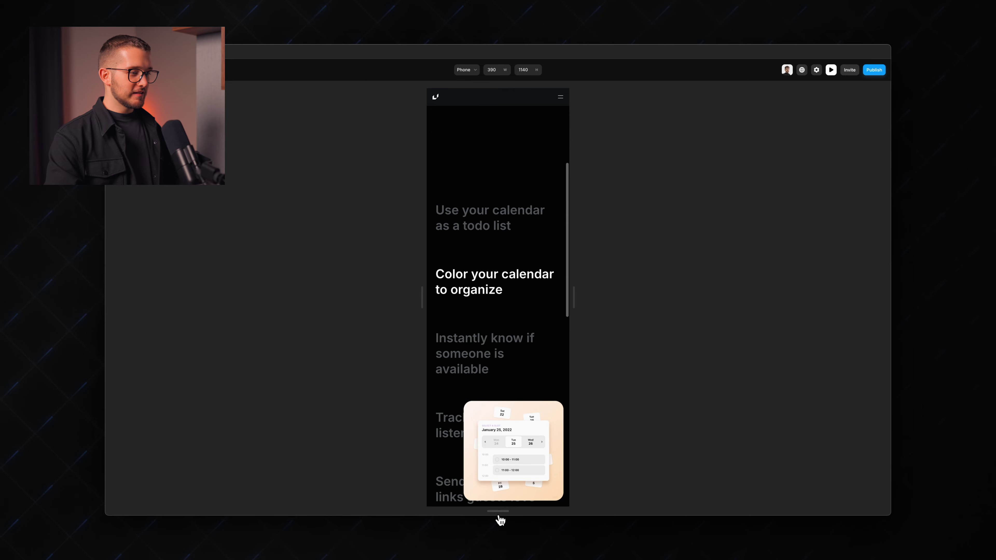
{"action": "left_click_drag", "start_coordinate": [499, 516], "coordinate": [499, 450]}
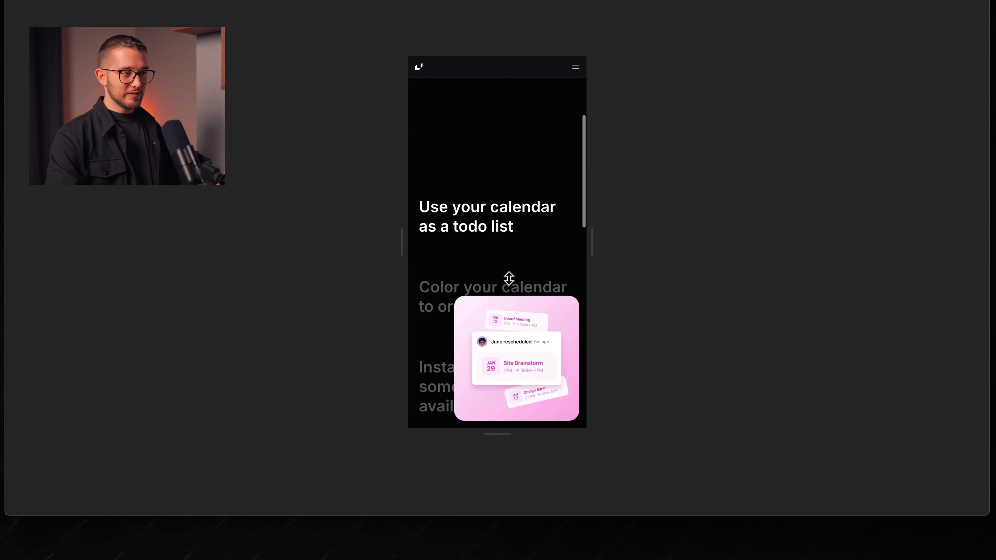
{"action": "scroll", "coordinate": [509, 279], "scroll_direction": "down", "scroll_amount": 8}
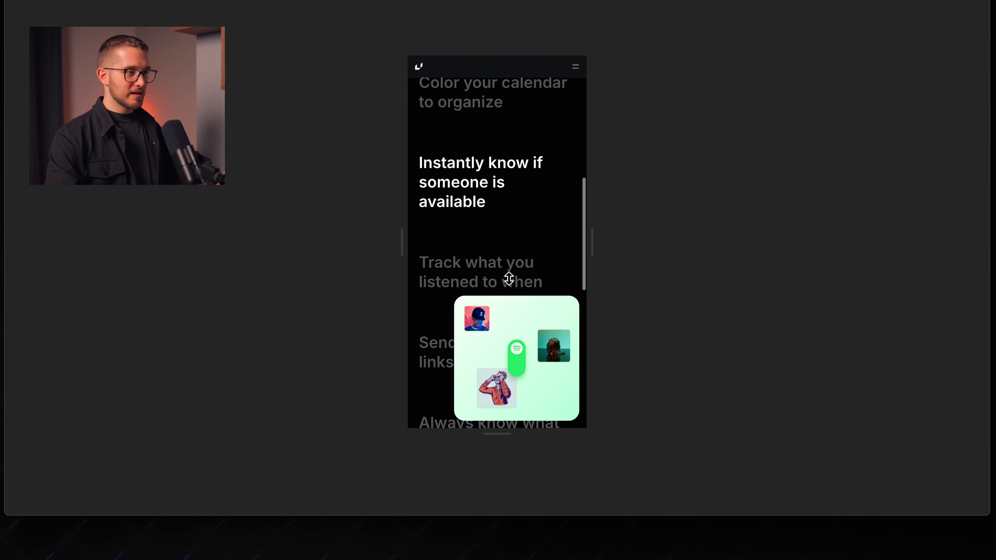
{"action": "scroll", "coordinate": [509, 278], "scroll_direction": "up", "scroll_amount": 8}
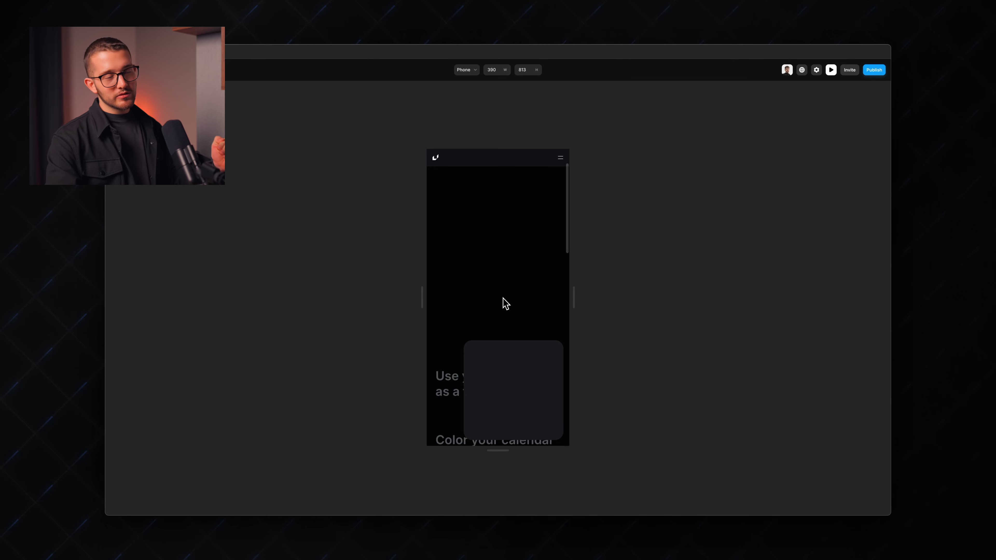
- Scroll the phone preview around the start of the section to examine the empty illustration placeholder before the first text item
{"action": "scroll", "coordinate": [506, 303], "scroll_direction": "down", "scroll_amount": 1}
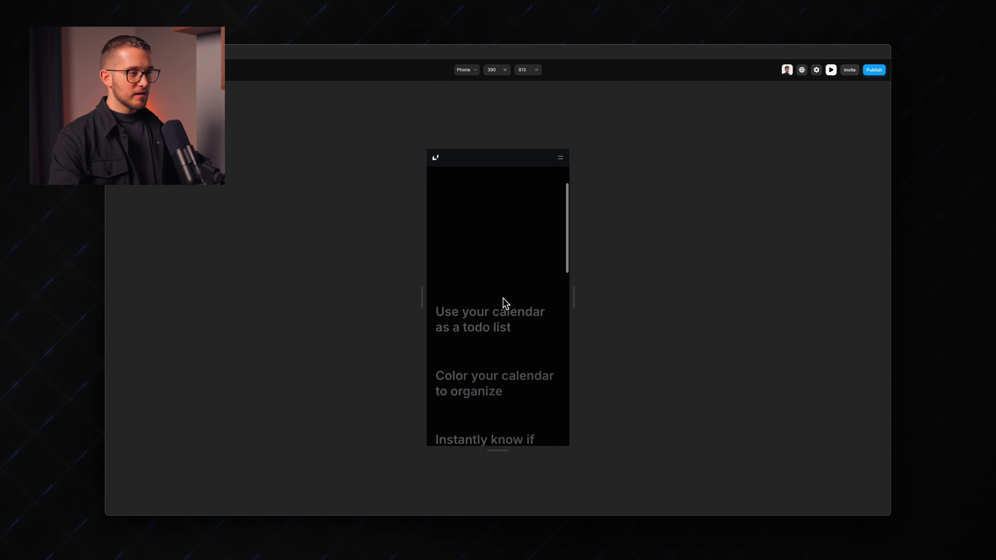
{"action": "scroll", "coordinate": [506, 303], "scroll_direction": "up", "scroll_amount": 2}
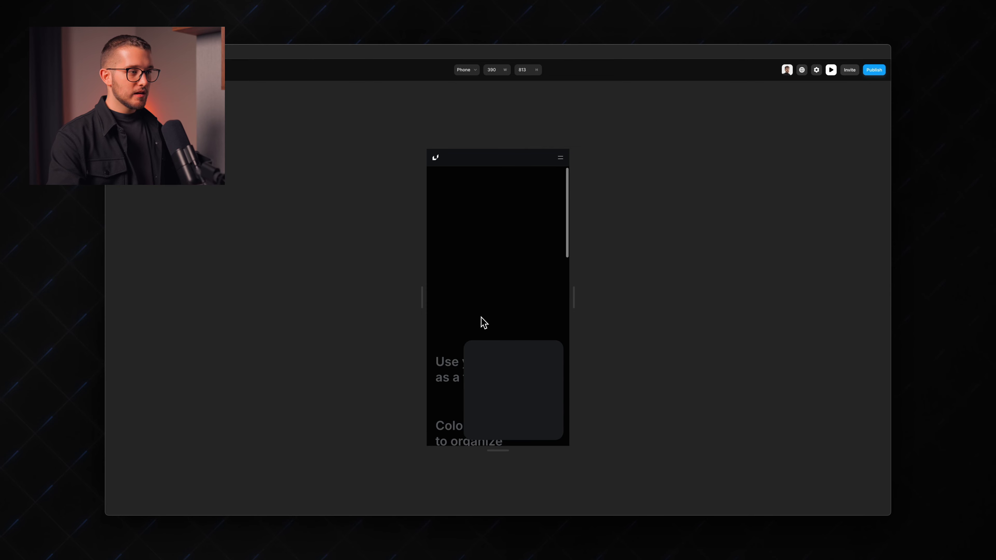
{"action": "scroll", "coordinate": [497, 356], "scroll_direction": "down", "scroll_amount": 2}
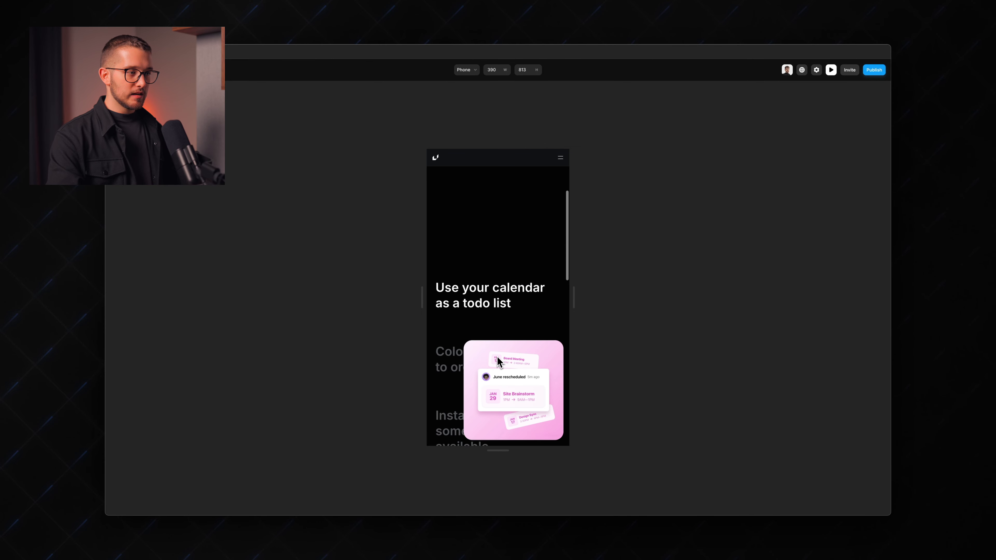
{"action": "scroll", "coordinate": [497, 357], "scroll_direction": "up", "scroll_amount": 3}
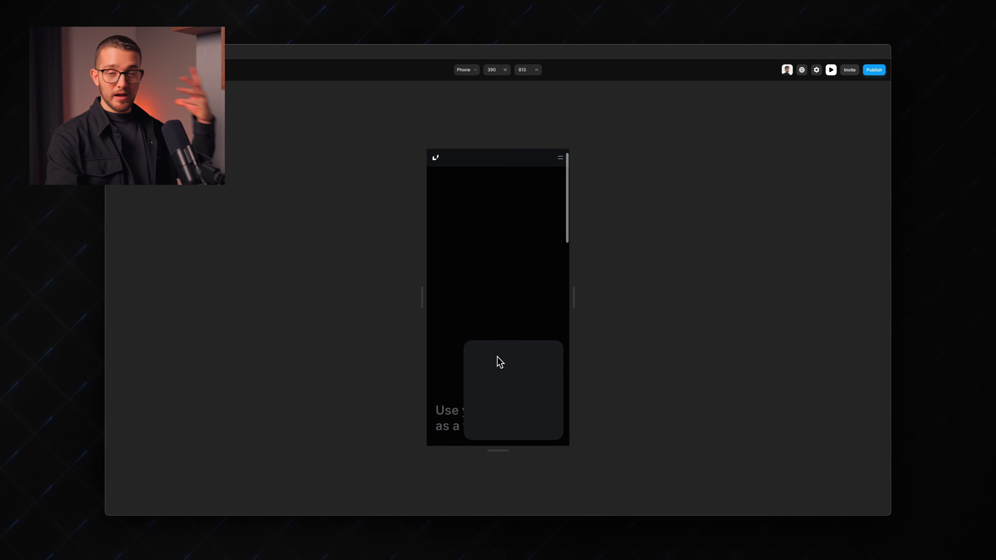
{"action": "scroll", "coordinate": [497, 357], "scroll_direction": "down", "scroll_amount": 3}
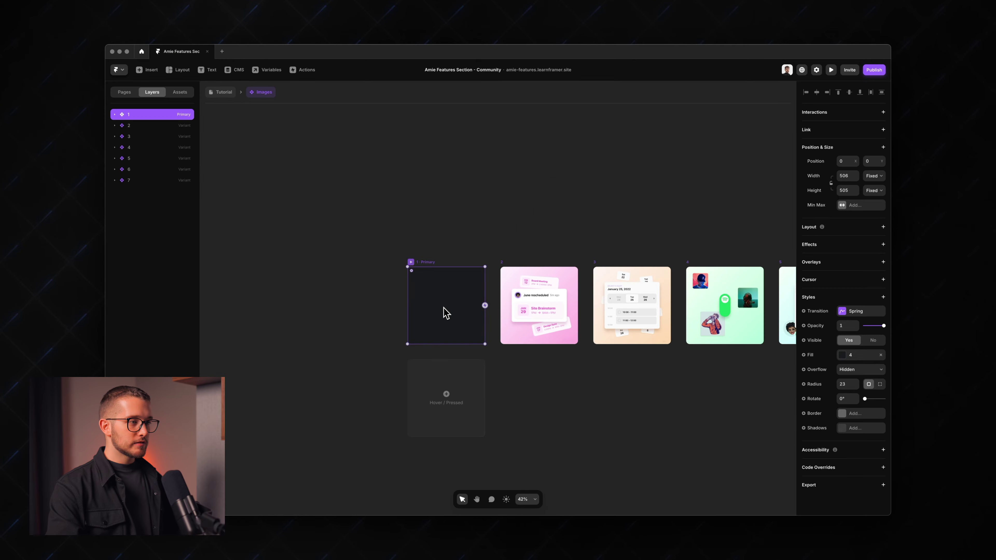
- Add a new variant after variant 7 in the Images component and hide its layer 7 illustration
{"action": "scroll", "coordinate": [545, 281], "scroll_direction": "right", "scroll_amount": 10}
{"action": "left_click", "coordinate": [533, 299]}
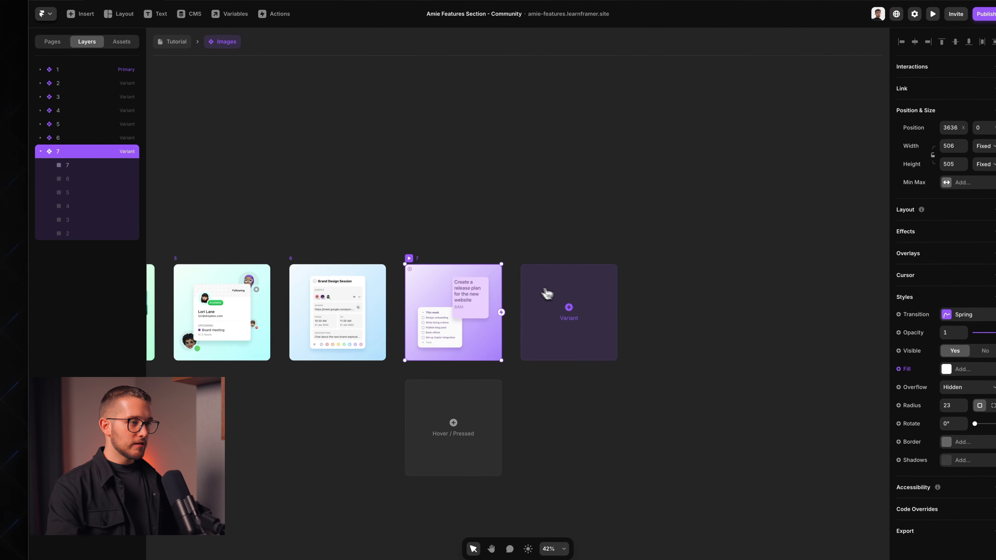
{"action": "left_click", "coordinate": [76, 260]}
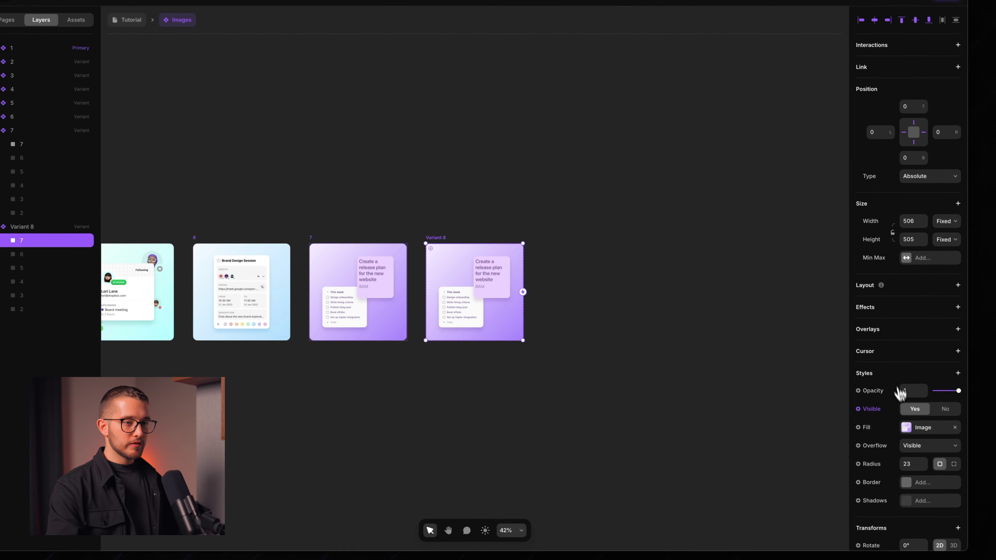
{"action": "left_click", "coordinate": [933, 379]}
- Set the new Images variant's opacity to 0 and rename the variant OFF
{"action": "left_click", "coordinate": [24, 196]}
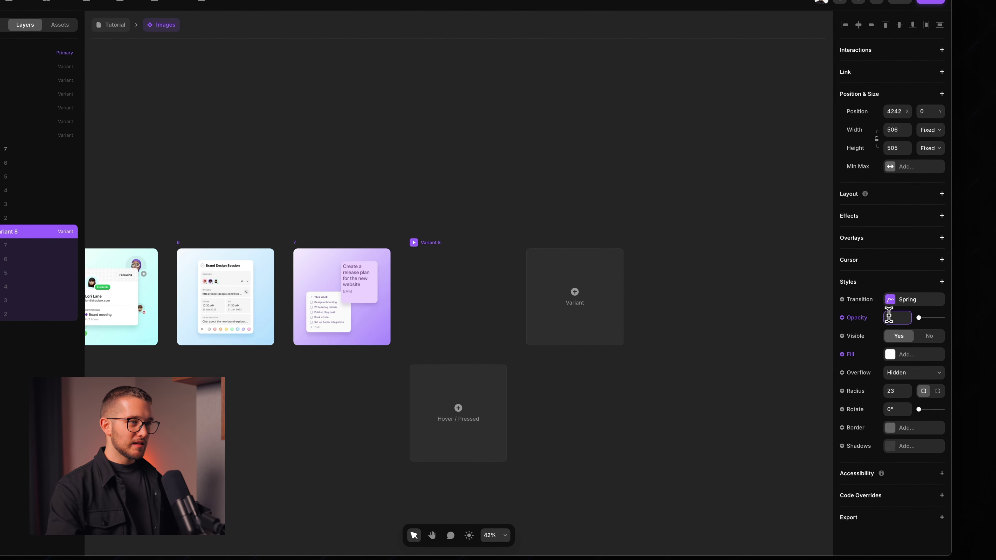
{"action": "type", "text": "0"}
{"action": "key", "text": "Return"}
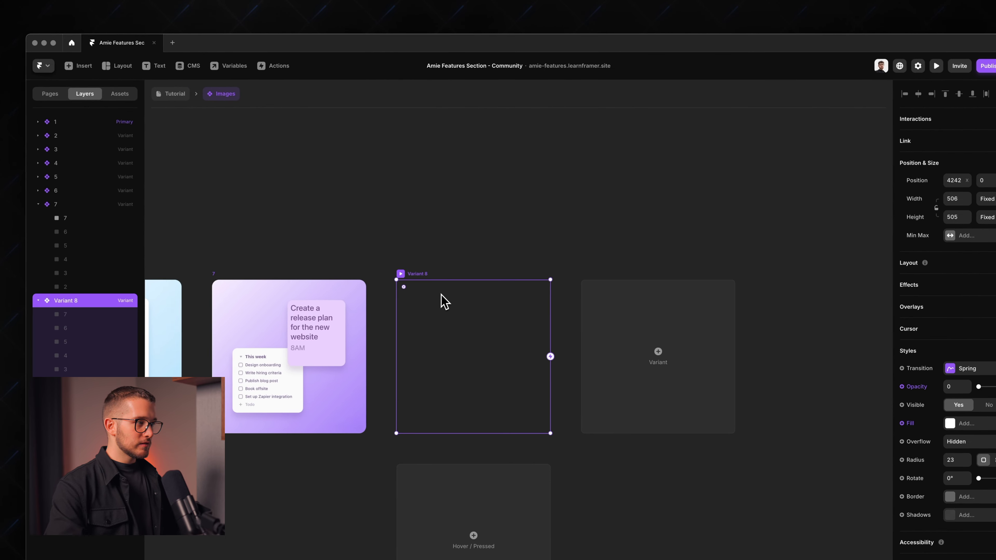
{"action": "key", "text": "super+r"}
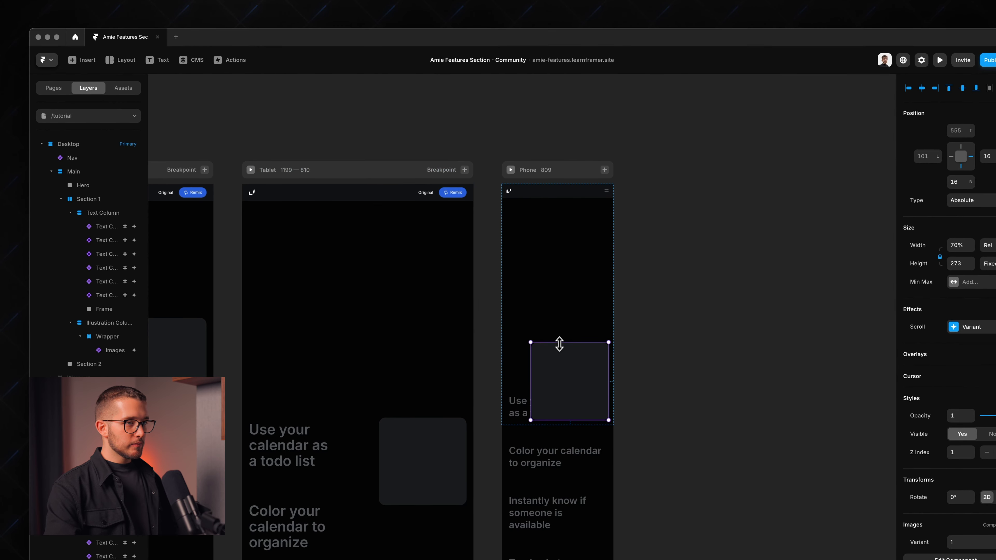
- Set the Phone breakpoint's fixed Images instance to the OFF variant and review its scroll variant effect
{"action": "scroll", "coordinate": [560, 344], "scroll_direction": "up", "scroll_amount": 3}
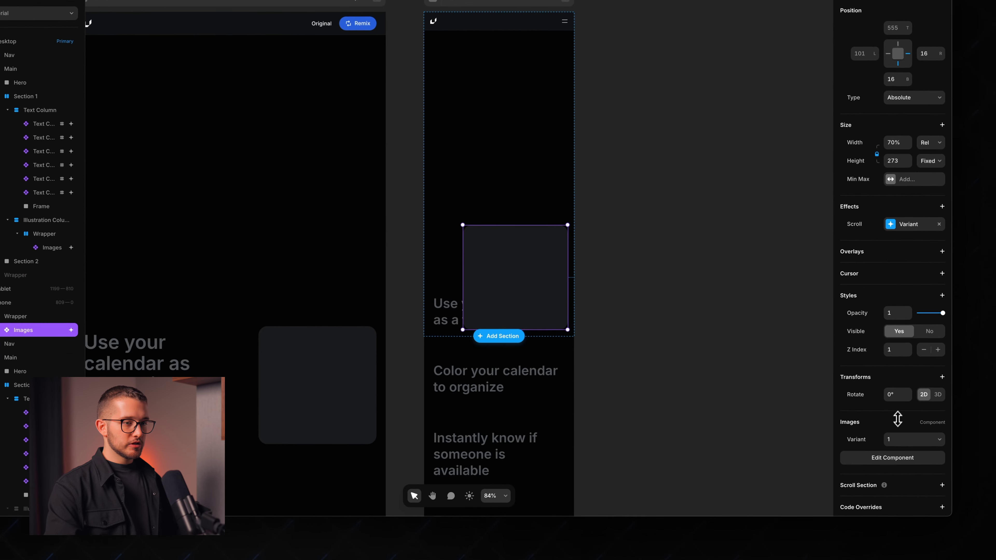
{"action": "left_click", "coordinate": [895, 440]}
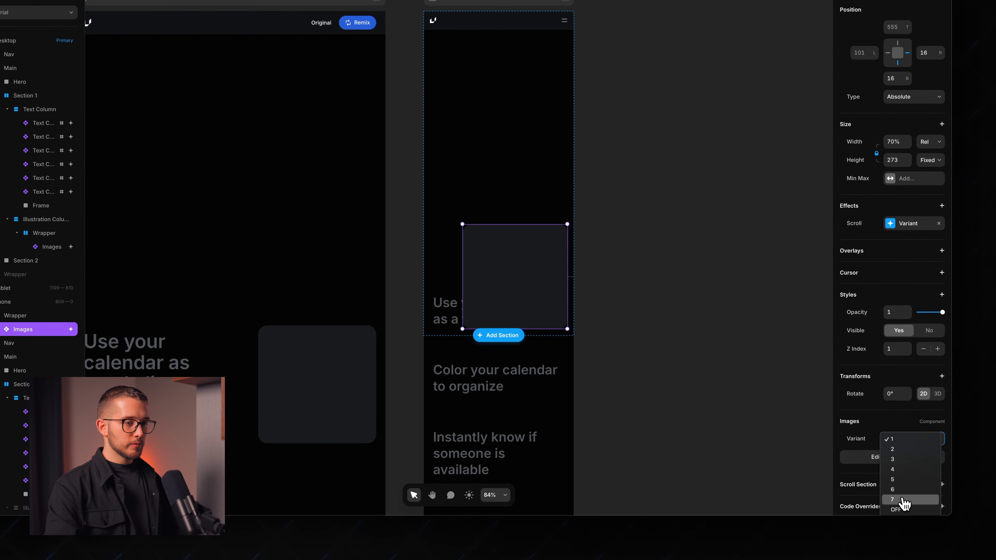
{"action": "left_click", "coordinate": [895, 509]}
{"action": "left_click", "coordinate": [896, 224]}
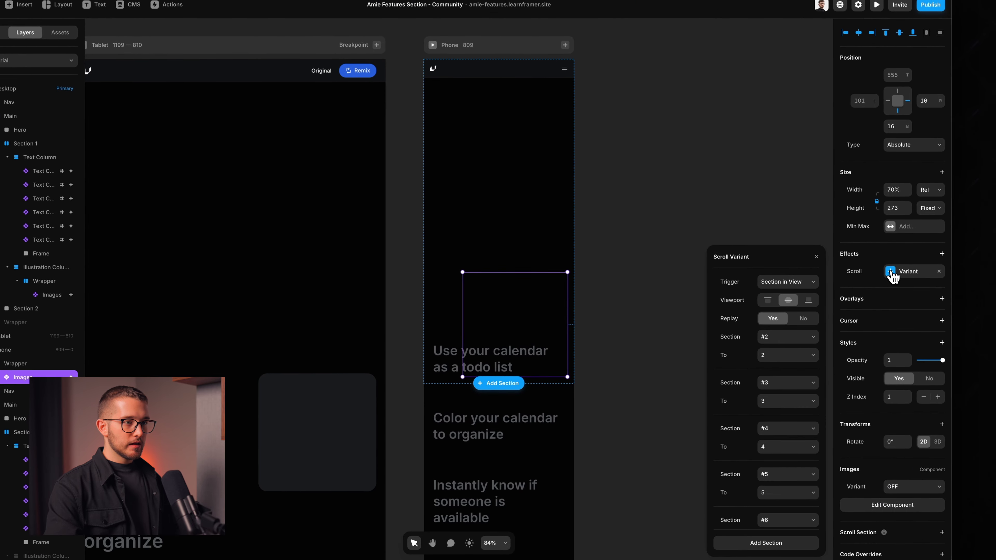
{"action": "left_click", "coordinate": [634, 402]}
- Preview the page at phone width and scroll through Section 1 to check when the illustration shows and hides
{"action": "scroll", "coordinate": [634, 403], "scroll_direction": "down", "scroll_amount": 3}
{"action": "scroll", "coordinate": [588, 274], "scroll_direction": "down", "scroll_amount": 2}
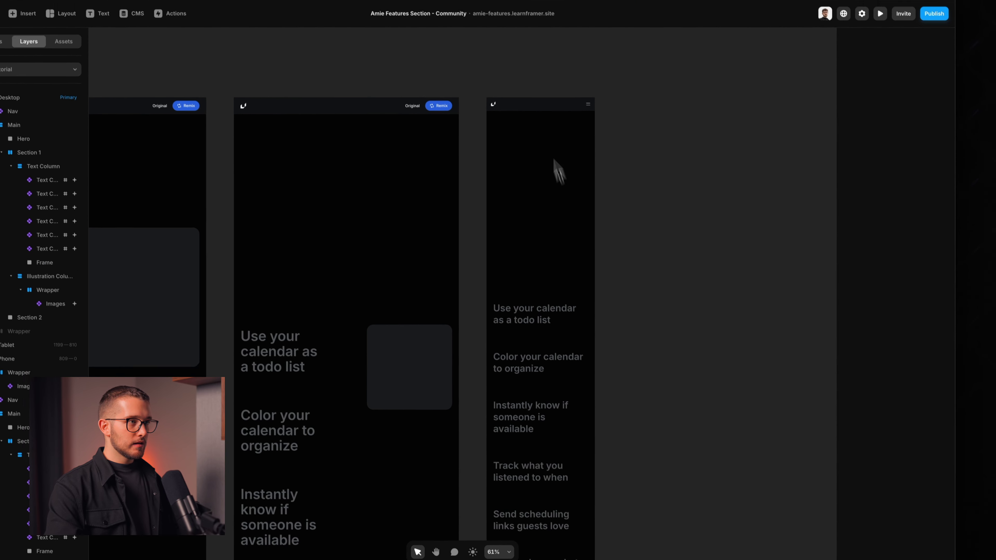
{"action": "left_click", "coordinate": [518, 133]}
{"action": "scroll", "coordinate": [524, 304], "scroll_direction": "down", "scroll_amount": 5}
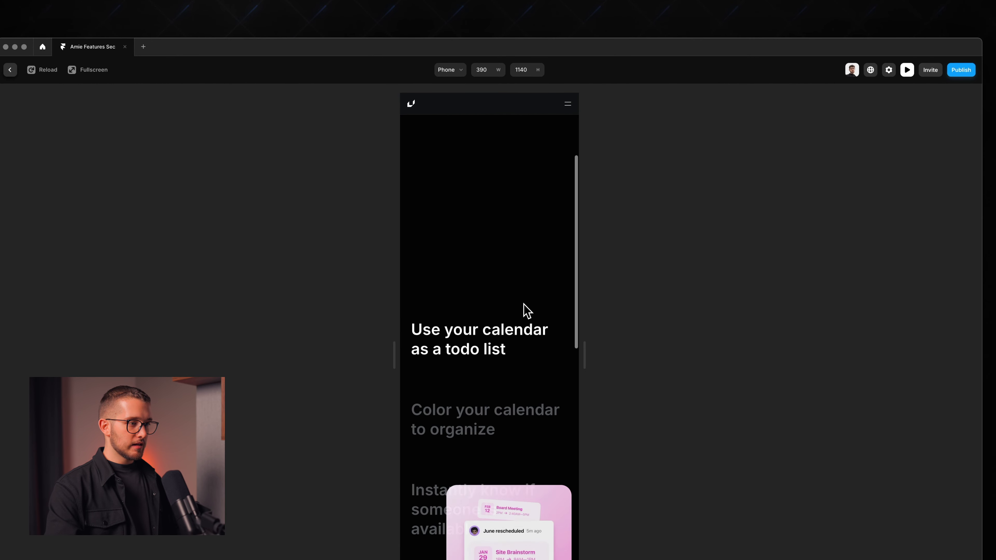
{"action": "scroll", "coordinate": [524, 304], "scroll_direction": "down", "scroll_amount": 8}
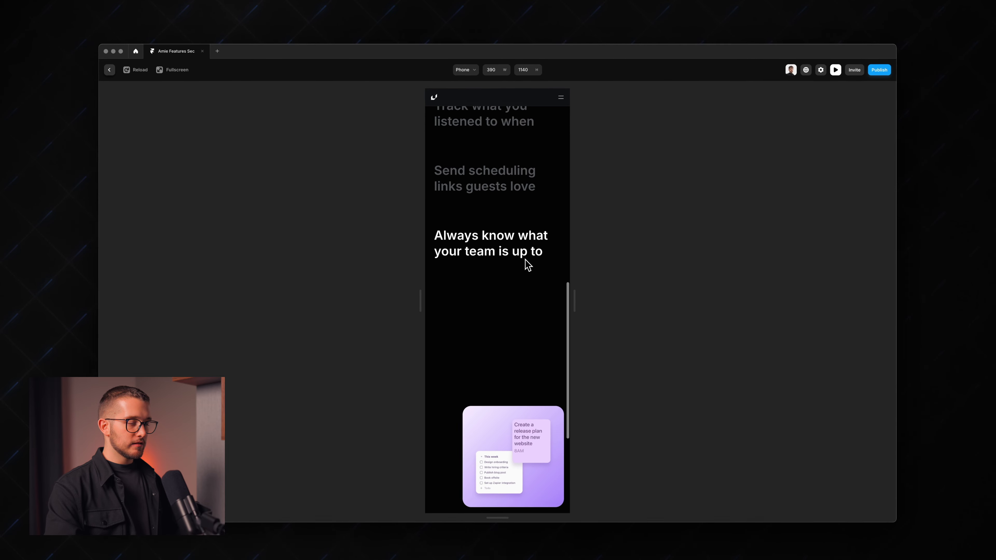
{"action": "scroll", "coordinate": [525, 259], "scroll_direction": "up", "scroll_amount": 3}
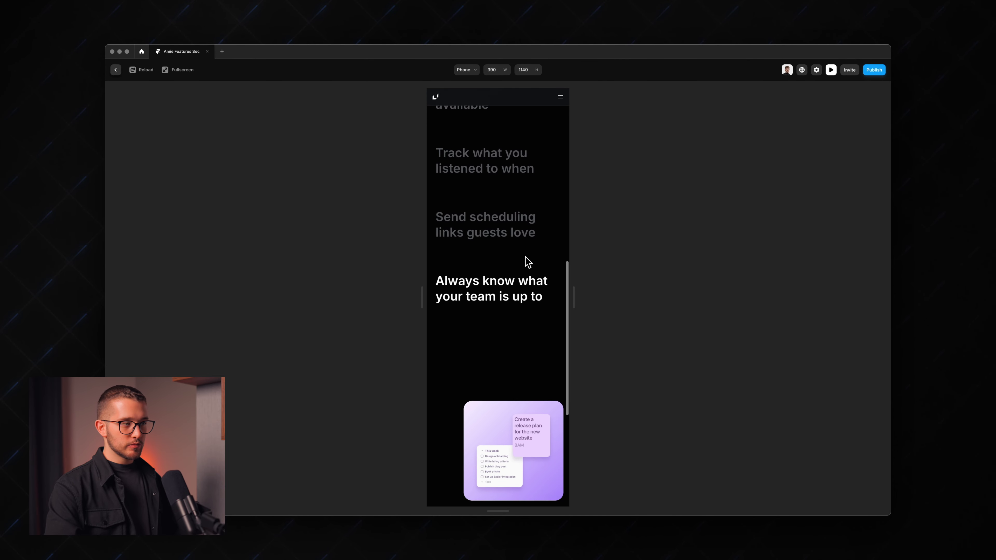
{"action": "scroll", "coordinate": [527, 261], "scroll_direction": "down", "scroll_amount": 3}
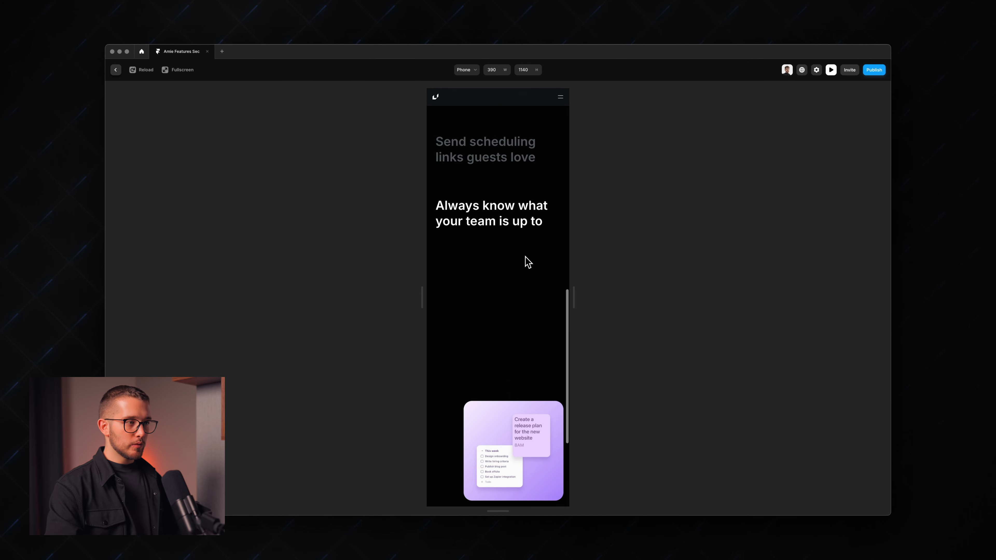
{"action": "key", "text": "Escape"}
- Add a scroll section named off to Section 2 in the Phone breakpoint
{"action": "scroll", "coordinate": [498, 351], "scroll_direction": "down", "scroll_amount": 10}
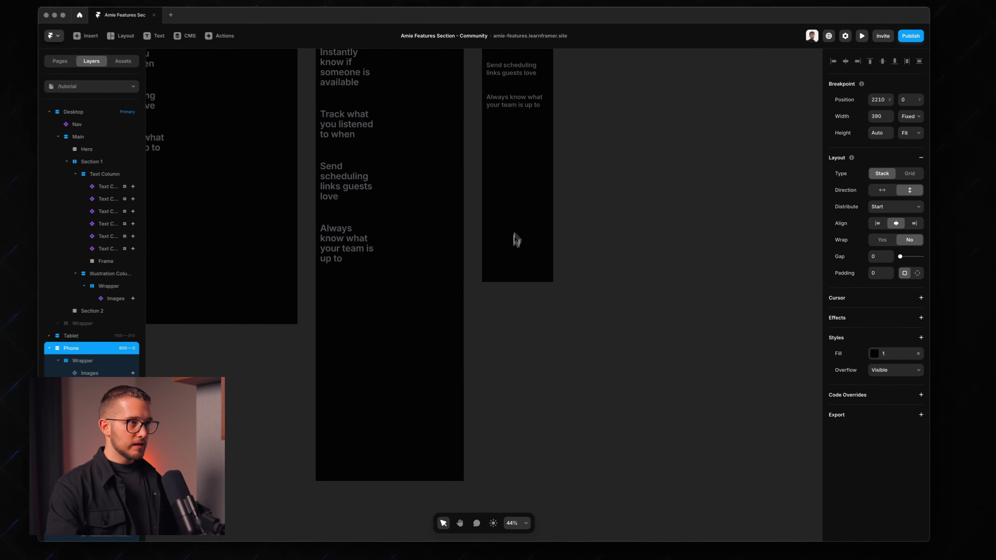
{"action": "left_click", "coordinate": [517, 239]}
{"action": "scroll", "coordinate": [517, 239], "scroll_direction": "up", "scroll_amount": 5}
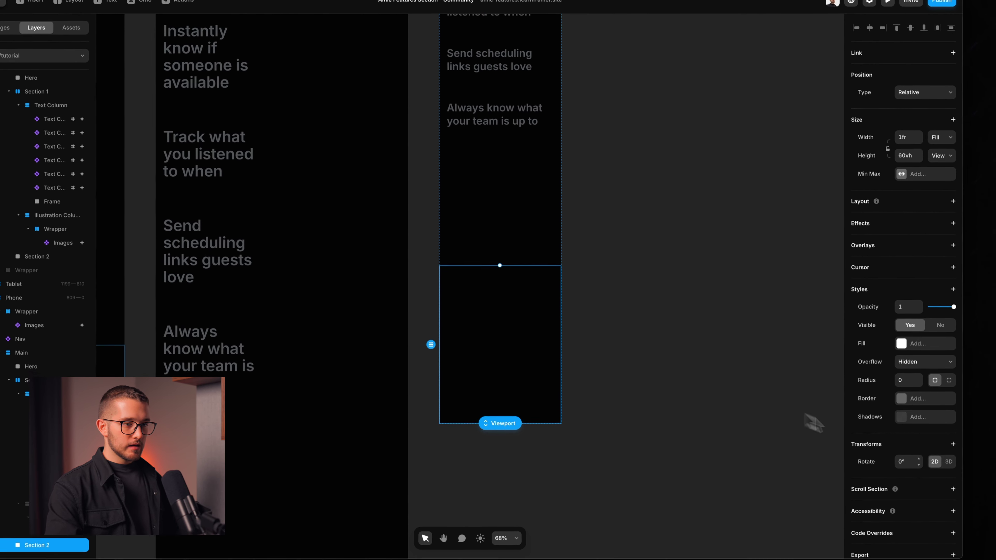
{"action": "left_click", "coordinate": [955, 495]}
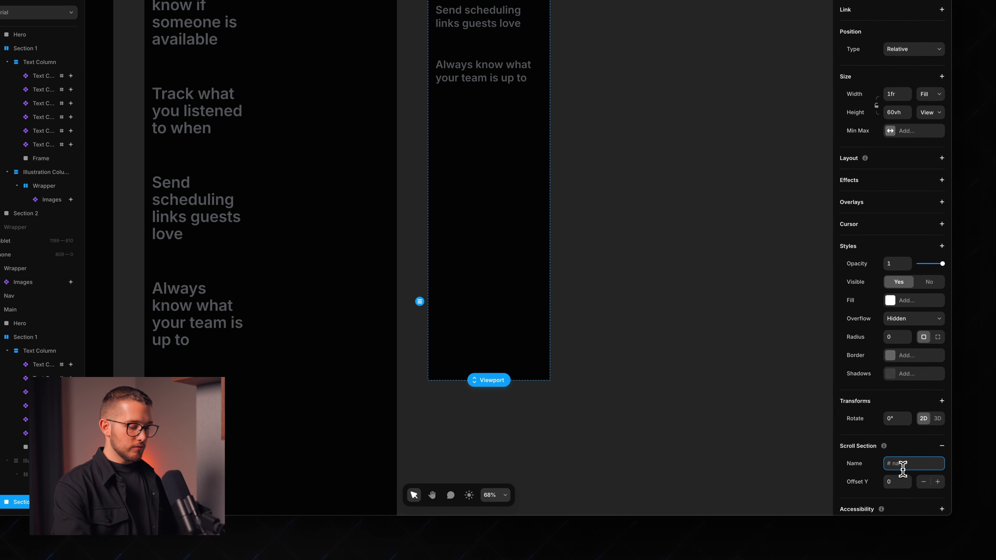
{"action": "left_click", "coordinate": [612, 337]}
- Extend the phone Images instance's scroll variant effect with section #off switching to the OFF variant
{"action": "scroll", "coordinate": [623, 320], "scroll_direction": "up", "scroll_amount": 10}
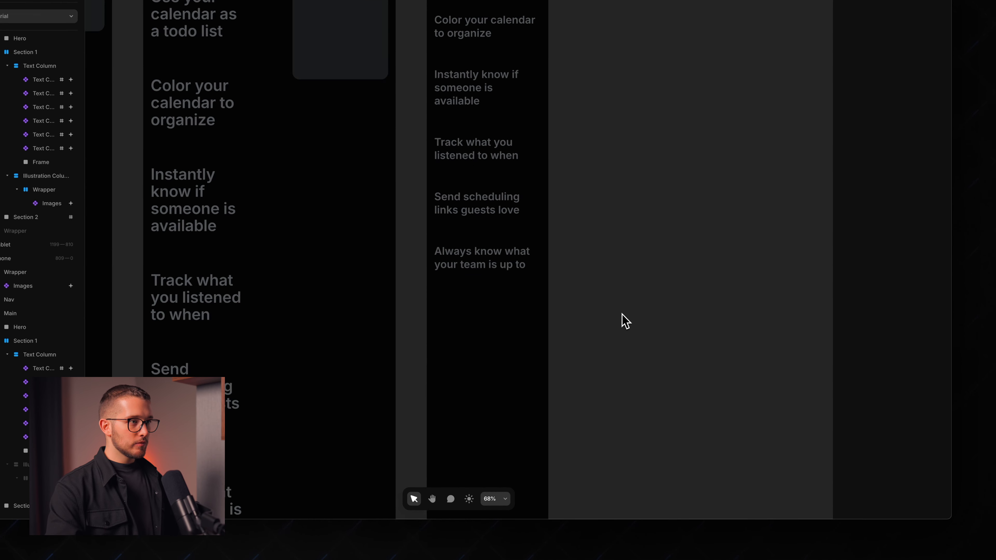
{"action": "scroll", "coordinate": [622, 320], "scroll_direction": "down", "scroll_amount": 3}
{"action": "left_click", "coordinate": [538, 339]}
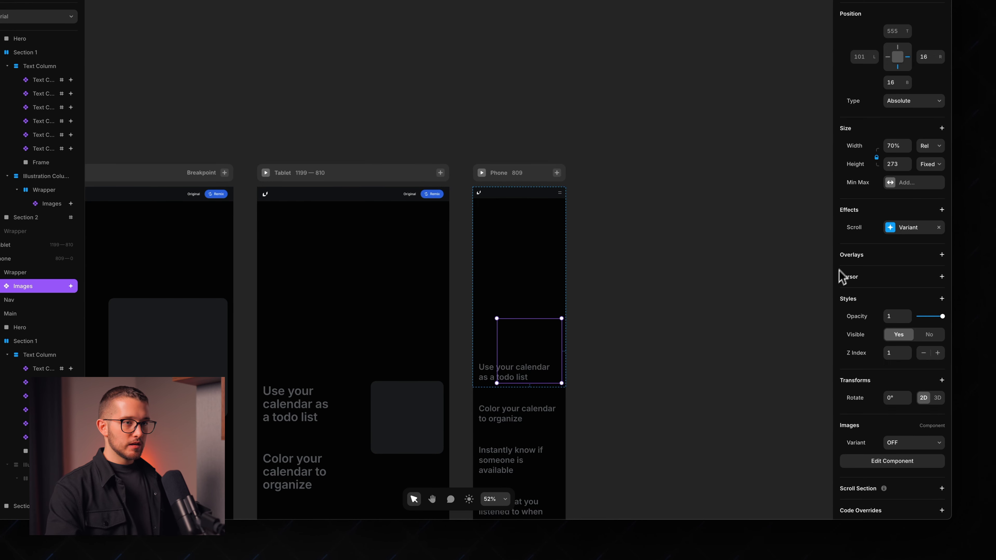
{"action": "left_click", "coordinate": [902, 231]}
{"action": "scroll", "coordinate": [747, 351], "scroll_direction": "down", "scroll_amount": 3}
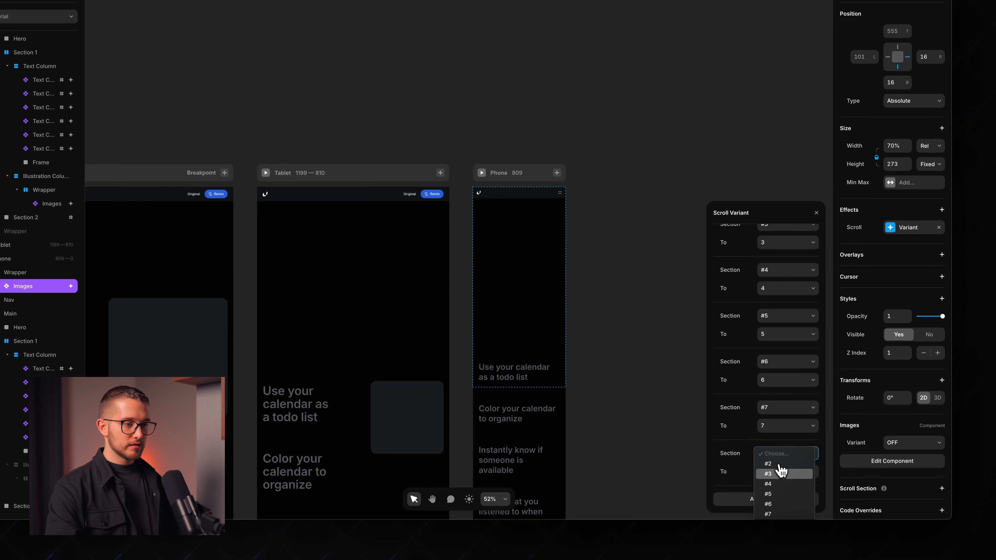
{"action": "left_click", "coordinate": [783, 530]}
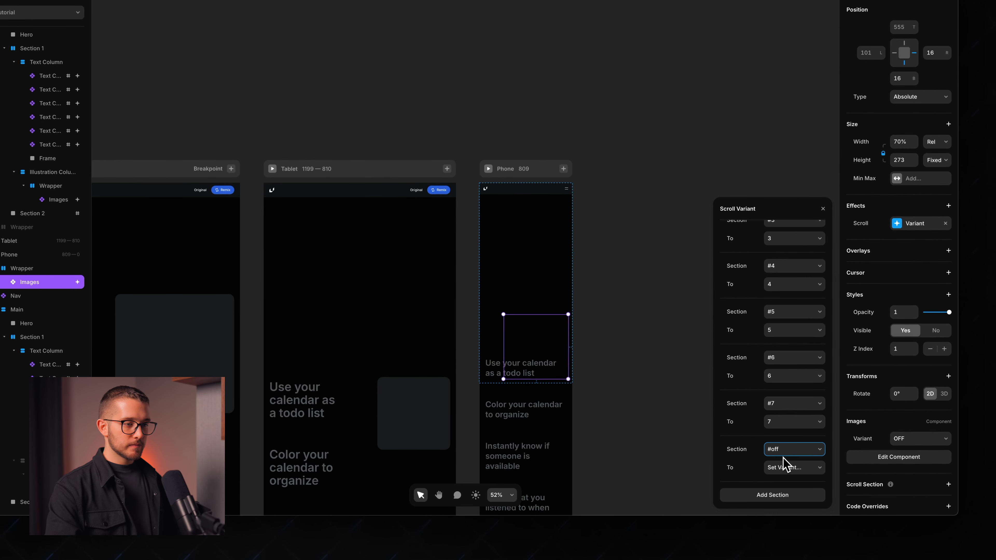
{"action": "left_click", "coordinate": [786, 540]}
- Preview the phone page, shorten the preview height to 823, and scroll both ways to check the illustration at the section's start and end
{"action": "left_click", "coordinate": [488, 169]}
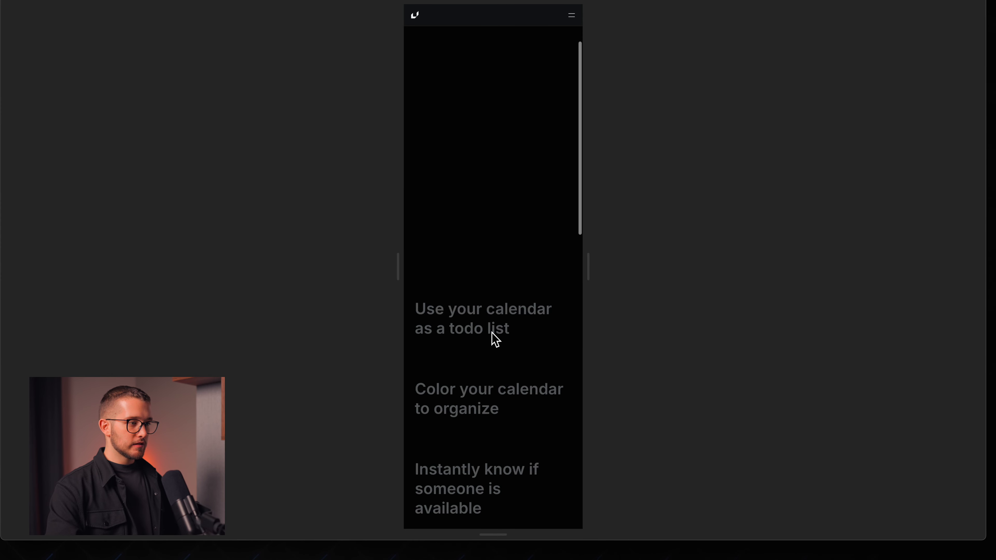
{"action": "scroll", "coordinate": [495, 339], "scroll_direction": "down", "scroll_amount": 15}
{"action": "scroll", "coordinate": [495, 340], "scroll_direction": "down", "scroll_amount": 5}
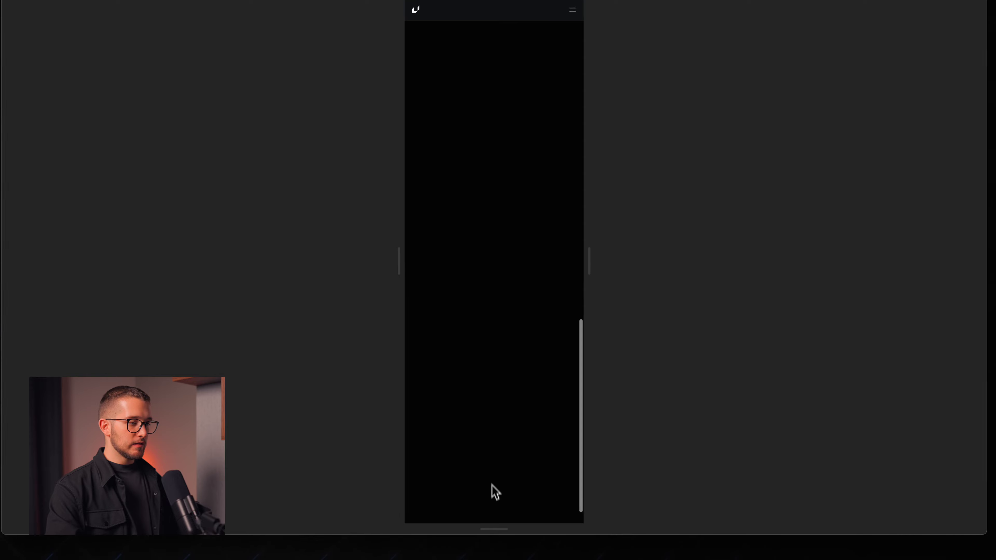
{"action": "left_click_drag", "start_coordinate": [497, 510], "coordinate": [497, 436]}
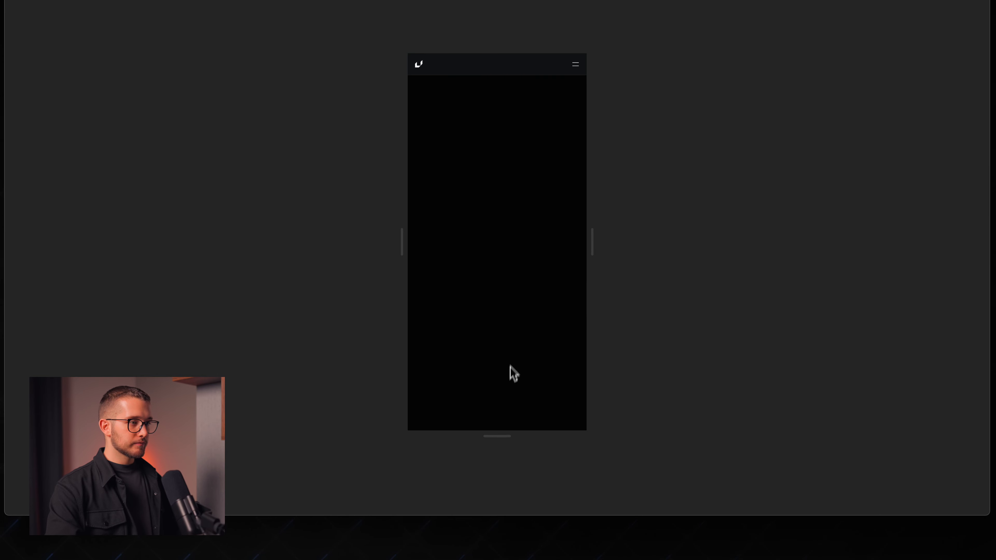
{"action": "scroll", "coordinate": [514, 338], "scroll_direction": "up", "scroll_amount": 8}
{"action": "scroll", "coordinate": [514, 345], "scroll_direction": "down", "scroll_amount": 6}
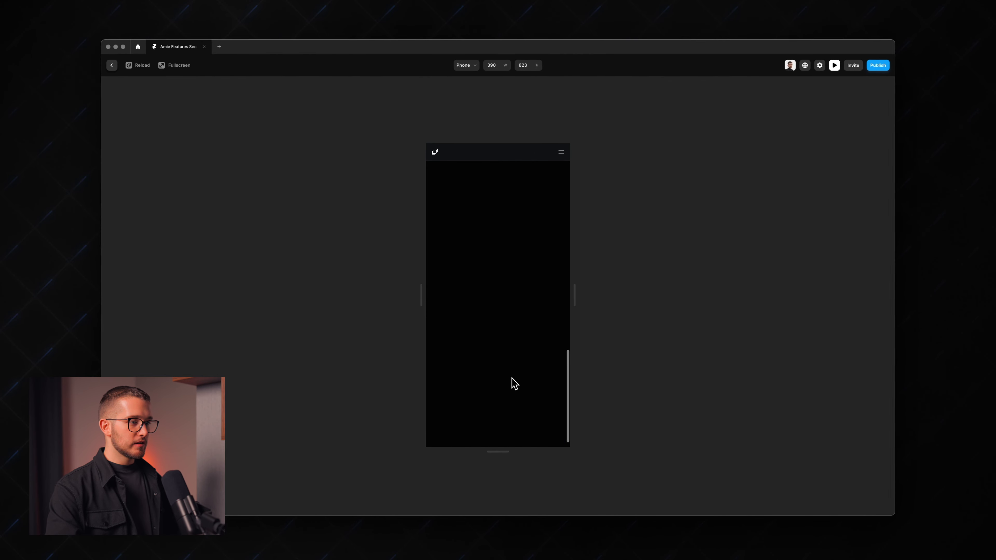
{"action": "scroll", "coordinate": [512, 379], "scroll_direction": "up", "scroll_amount": 3}
{"action": "scroll", "coordinate": [512, 380], "scroll_direction": "down", "scroll_amount": 3}
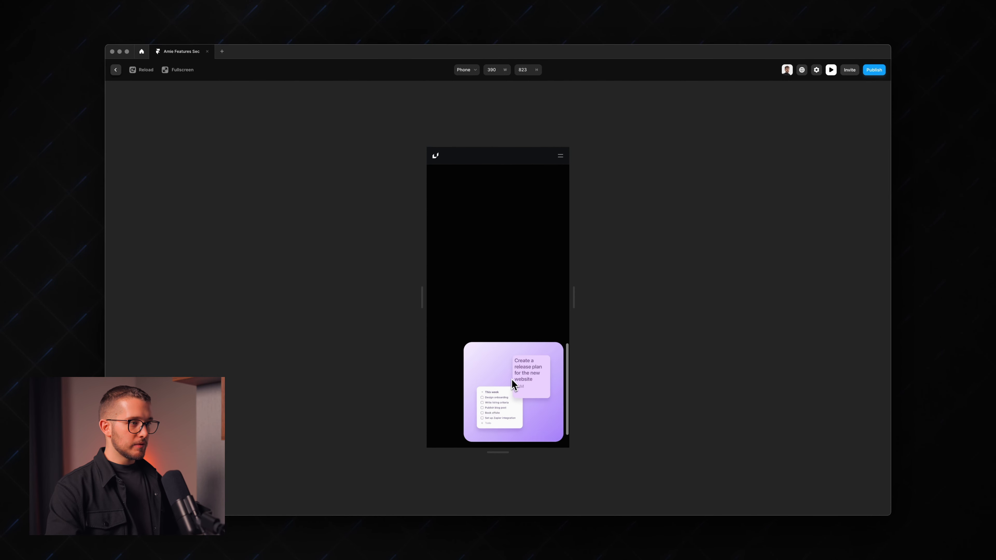
{"action": "scroll", "coordinate": [512, 381], "scroll_direction": "up", "scroll_amount": 4}
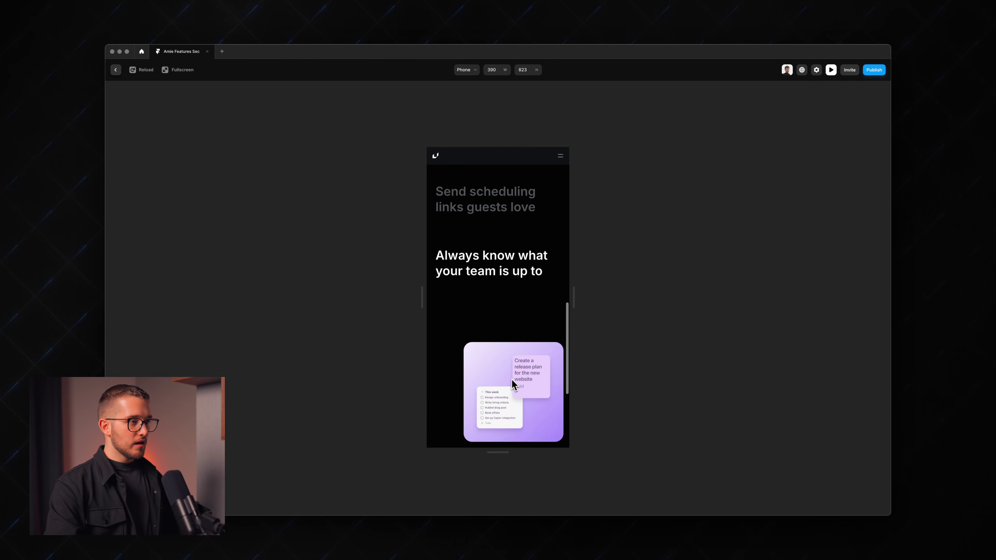
{"action": "scroll", "coordinate": [512, 380], "scroll_direction": "up", "scroll_amount": 10}
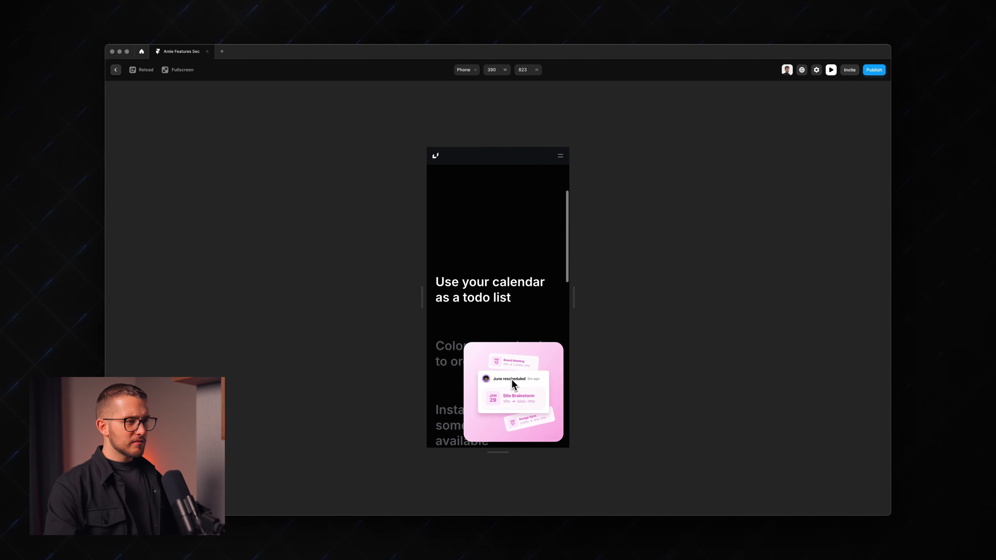
{"action": "scroll", "coordinate": [512, 379], "scroll_direction": "down", "scroll_amount": 3}
{"action": "scroll", "coordinate": [511, 379], "scroll_direction": "down", "scroll_amount": 5}
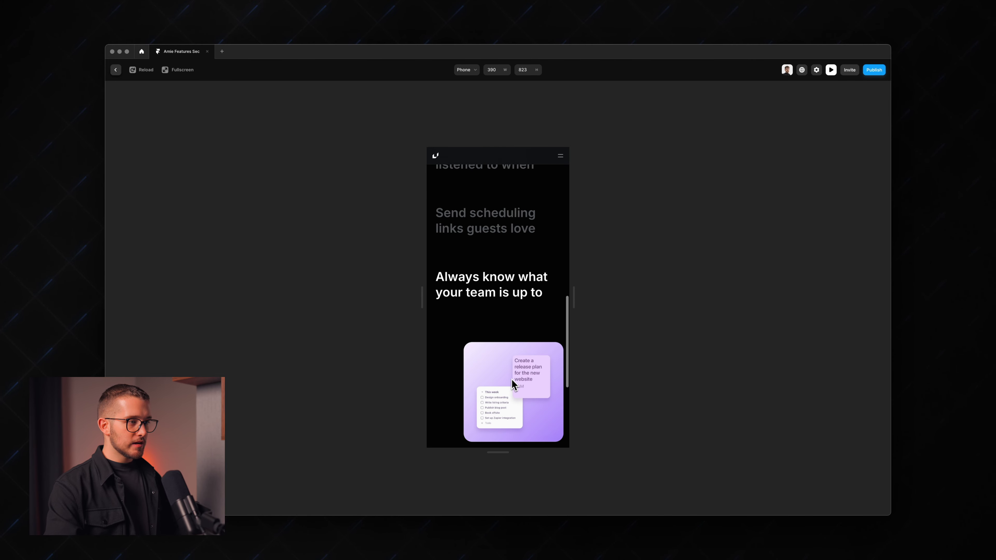
{"action": "key", "text": "Escape"}
- Select the phone's Section 2 and preview the end of the page to examine where the illustration disappears after the last text item
{"action": "scroll", "coordinate": [554, 343], "scroll_direction": "down", "scroll_amount": 13}
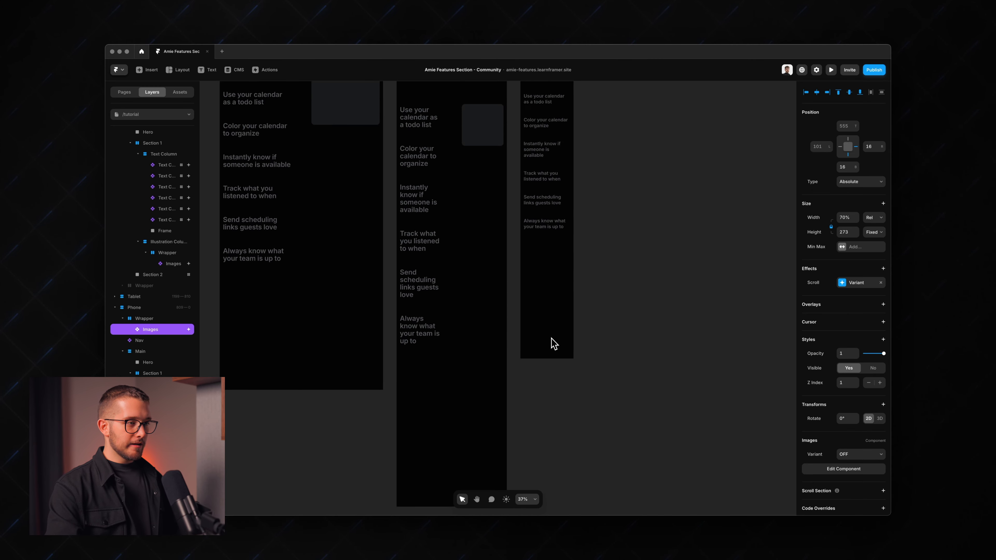
{"action": "left_click", "coordinate": [555, 299]}
{"action": "scroll", "coordinate": [561, 294], "scroll_direction": "up", "scroll_amount": 10}
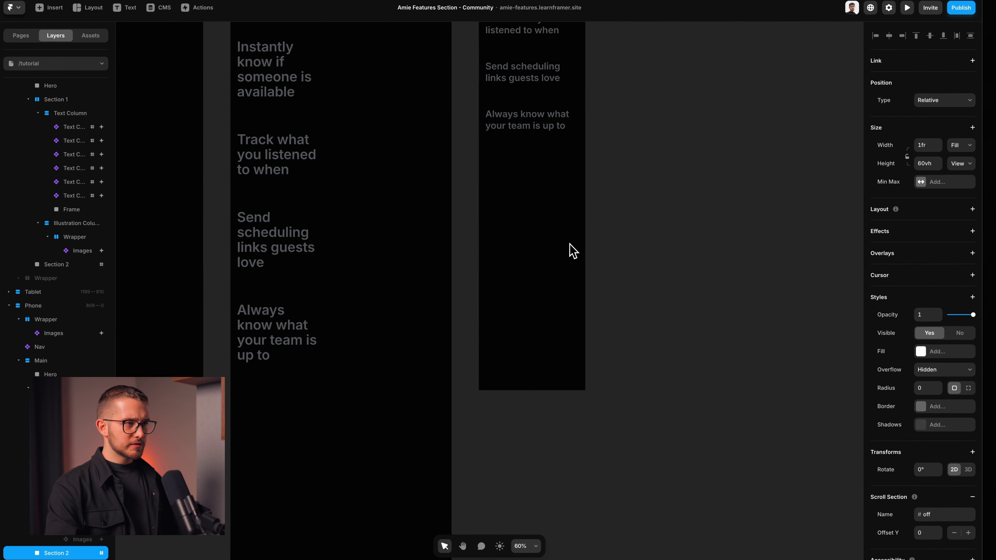
{"action": "key", "text": "super+p"}
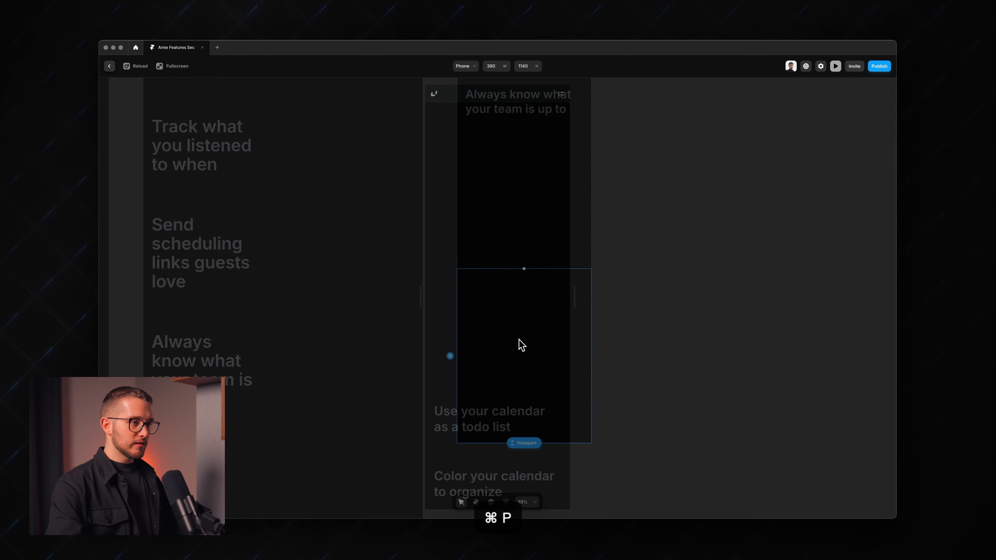
{"action": "scroll", "coordinate": [519, 339], "scroll_direction": "down", "scroll_amount": 5}
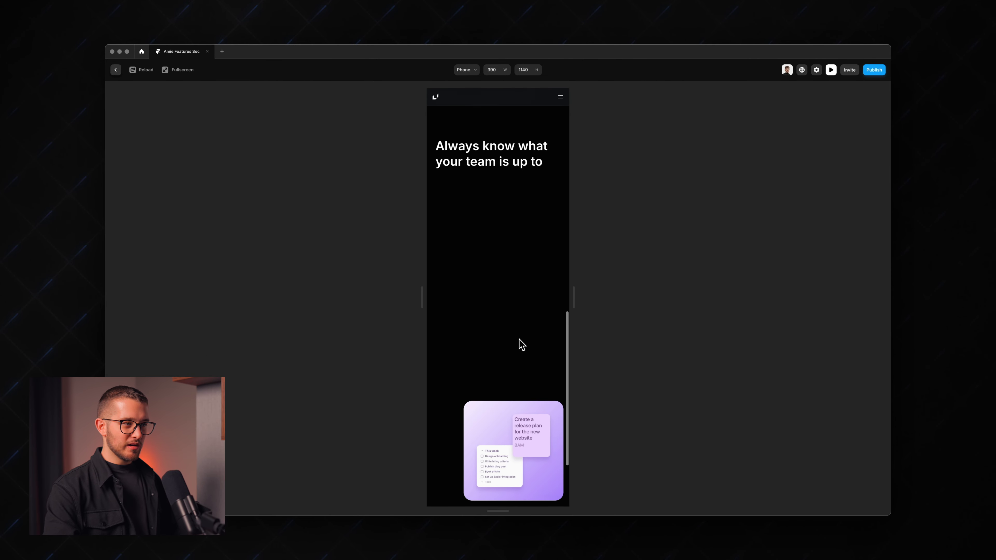
{"action": "scroll", "coordinate": [522, 345], "scroll_direction": "down", "scroll_amount": 2}
{"action": "scroll", "coordinate": [521, 345], "scroll_direction": "up", "scroll_amount": 3}
{"action": "key", "text": "Escape"}
- Remove the off scroll section from the phone's Section 2, rename the frame below the text items Spacer, and add a scroll section to it
{"action": "scroll", "coordinate": [559, 314], "scroll_direction": "up", "scroll_amount": 3}
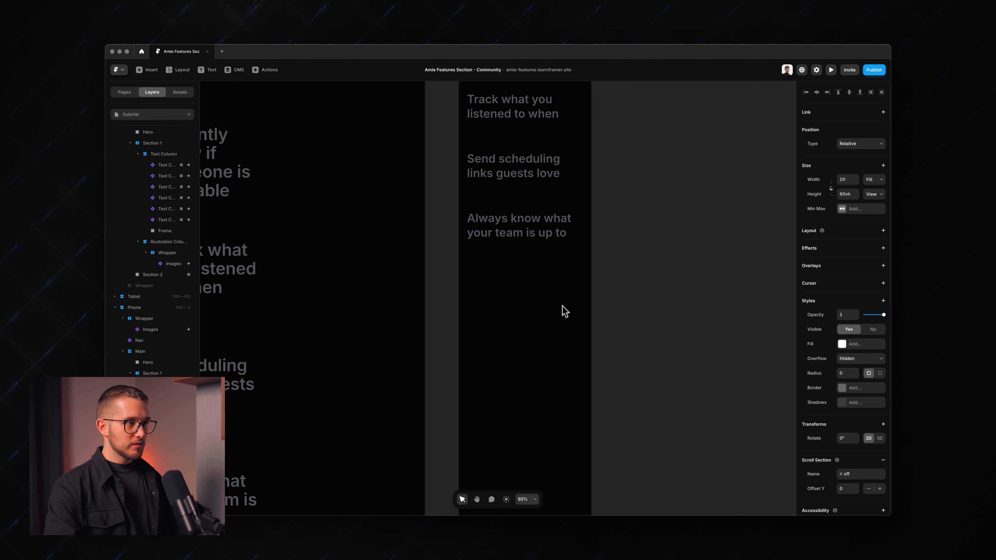
{"action": "key", "text": "super+z"}
{"action": "scroll", "coordinate": [521, 275], "scroll_direction": "down", "scroll_amount": 3}
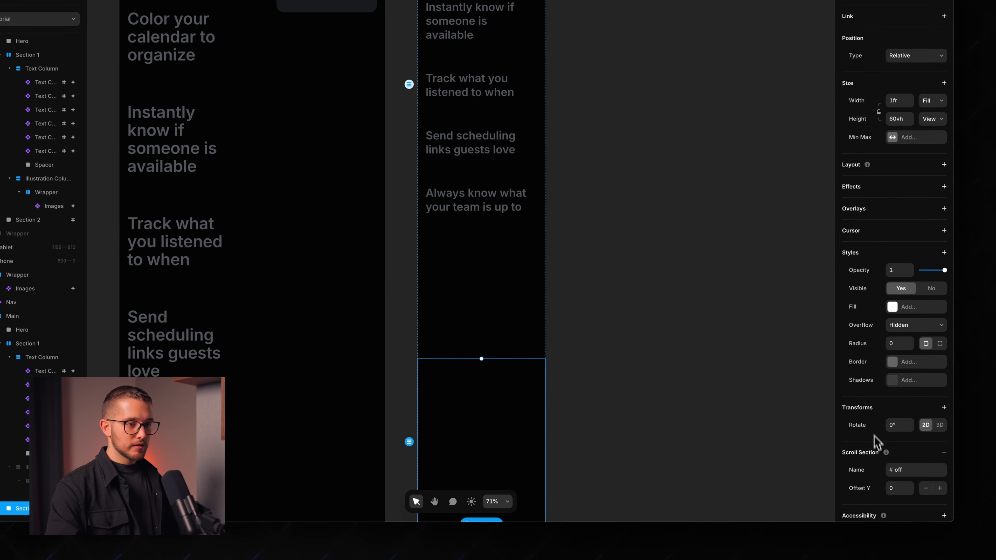
{"action": "left_click", "coordinate": [447, 283]}
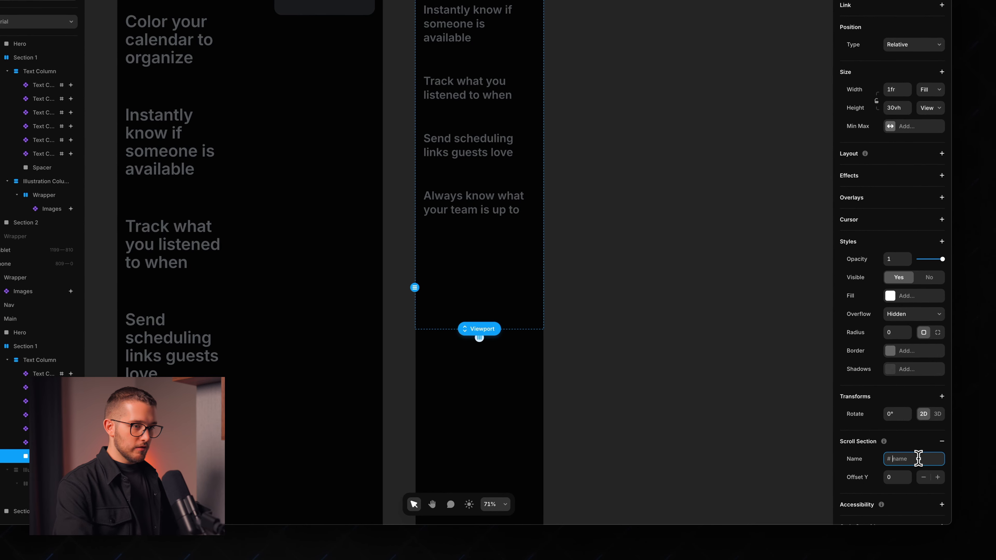
- Reassign the final OFF entry in the phone Images instance's scroll variant effect to the Spacer's scroll section
{"action": "left_click", "coordinate": [506, 181]}
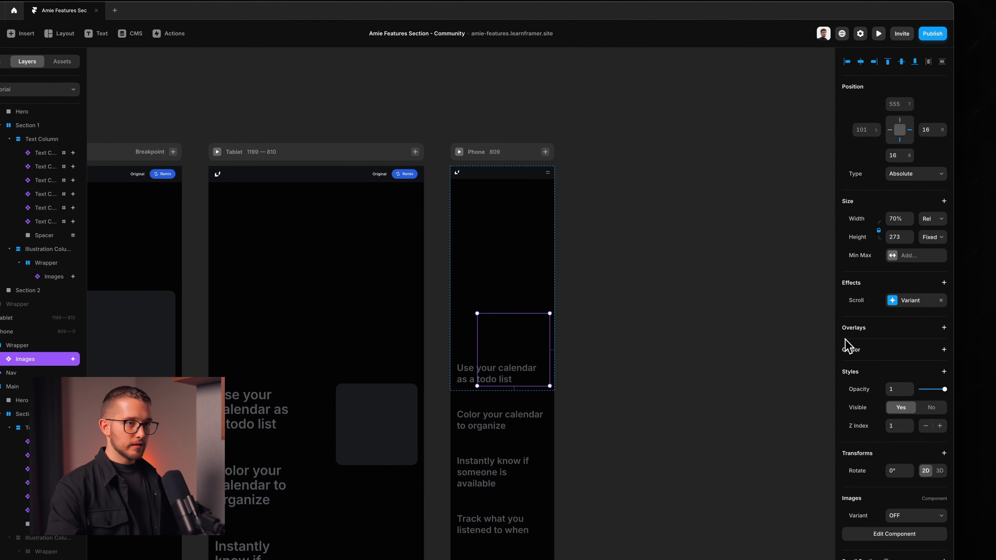
{"action": "left_click", "coordinate": [902, 300]}
{"action": "scroll", "coordinate": [748, 472], "scroll_direction": "down", "scroll_amount": 5}
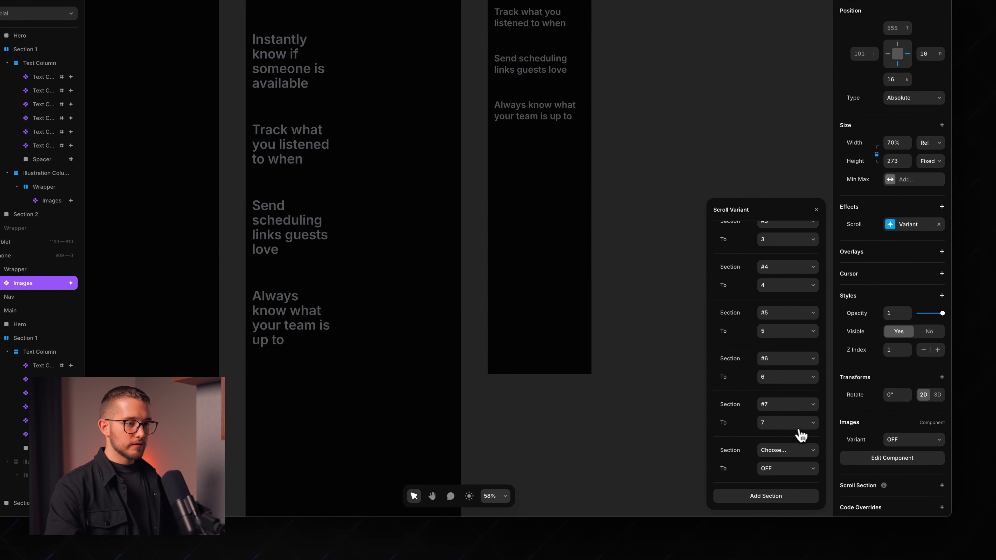
{"action": "left_click", "coordinate": [771, 510]}
- Preview the phone page at a height of 795 and scroll both ways to check when the illustration appears and disappears
{"action": "scroll", "coordinate": [714, 272], "scroll_direction": "up", "scroll_amount": 10}
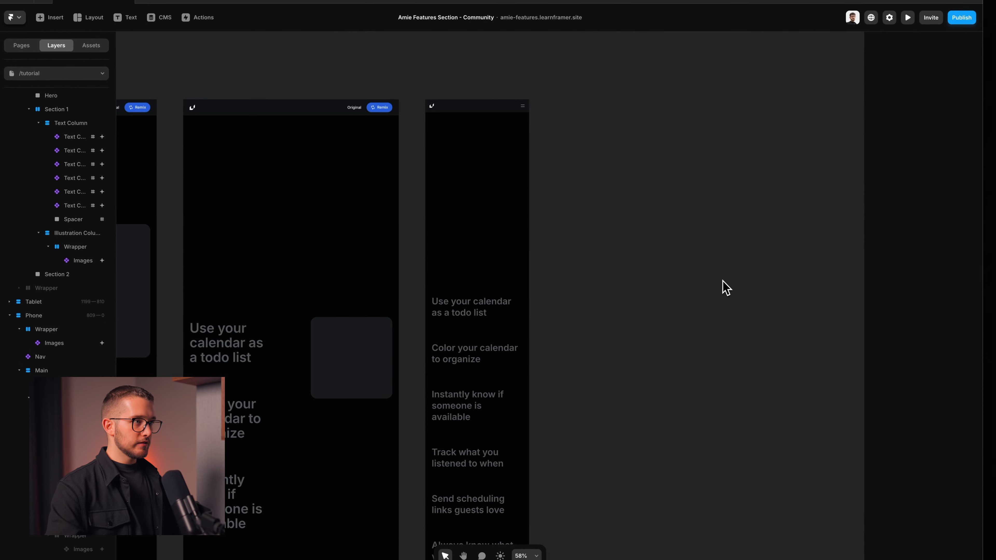
{"action": "left_click", "coordinate": [455, 172]}
{"action": "scroll", "coordinate": [499, 318], "scroll_direction": "down", "scroll_amount": 10}
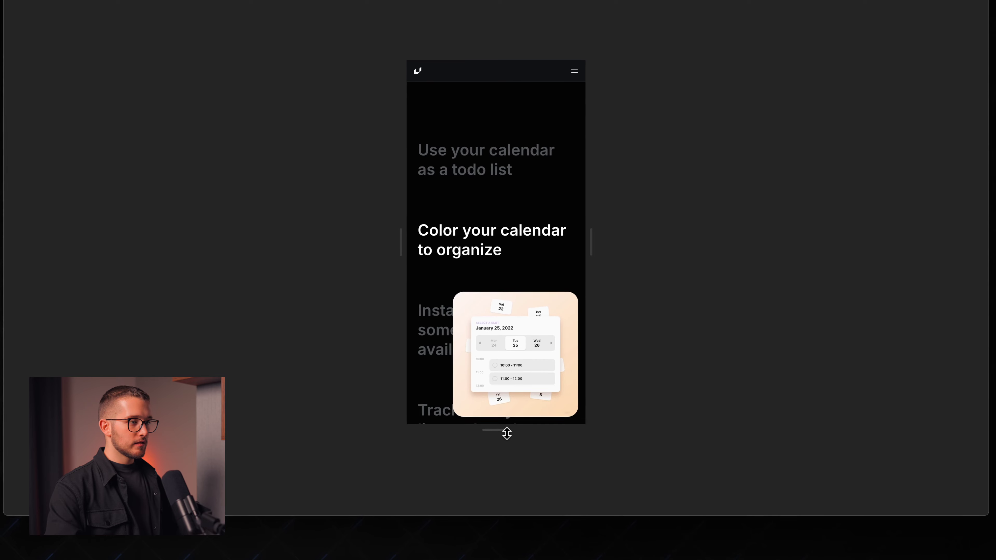
{"action": "scroll", "coordinate": [516, 353], "scroll_direction": "down", "scroll_amount": 6}
{"action": "scroll", "coordinate": [517, 361], "scroll_direction": "down", "scroll_amount": 4}
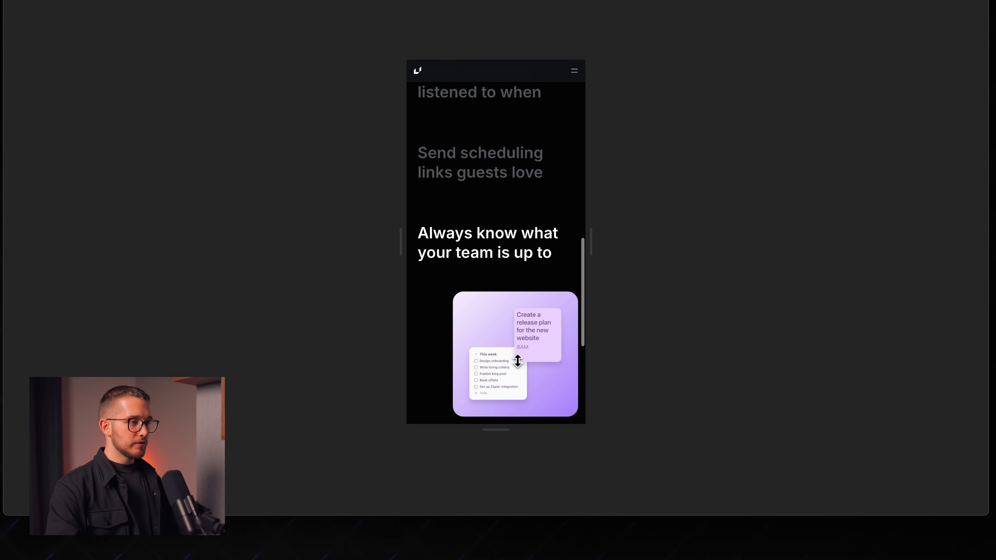
{"action": "scroll", "coordinate": [515, 390], "scroll_direction": "down", "scroll_amount": 2}
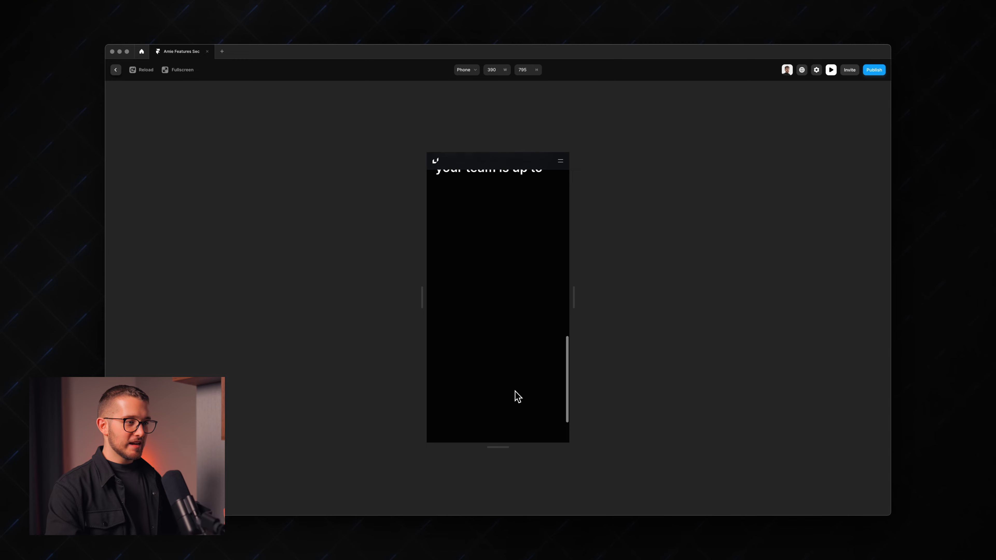
{"action": "scroll", "coordinate": [515, 390], "scroll_direction": "up", "scroll_amount": 10}
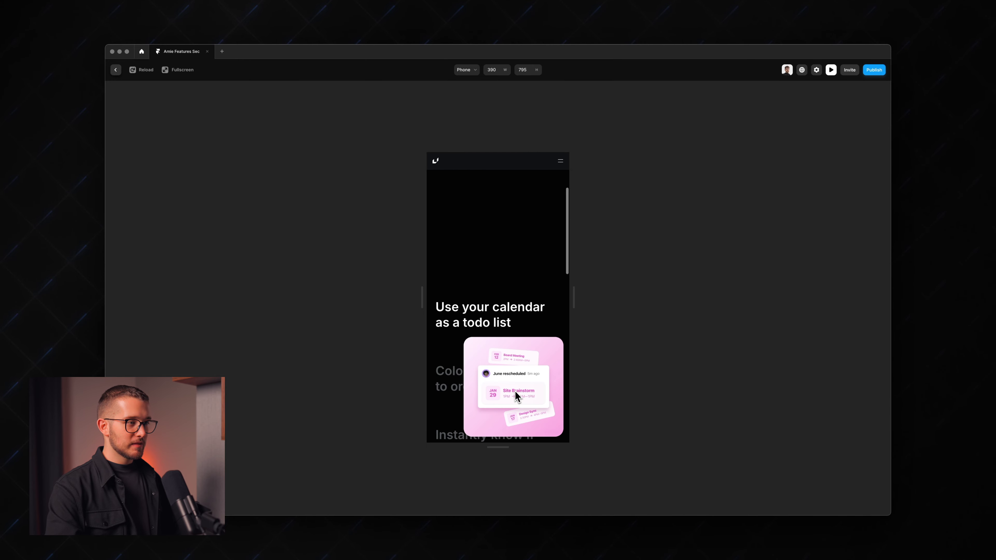
{"action": "key", "text": "Escape"}
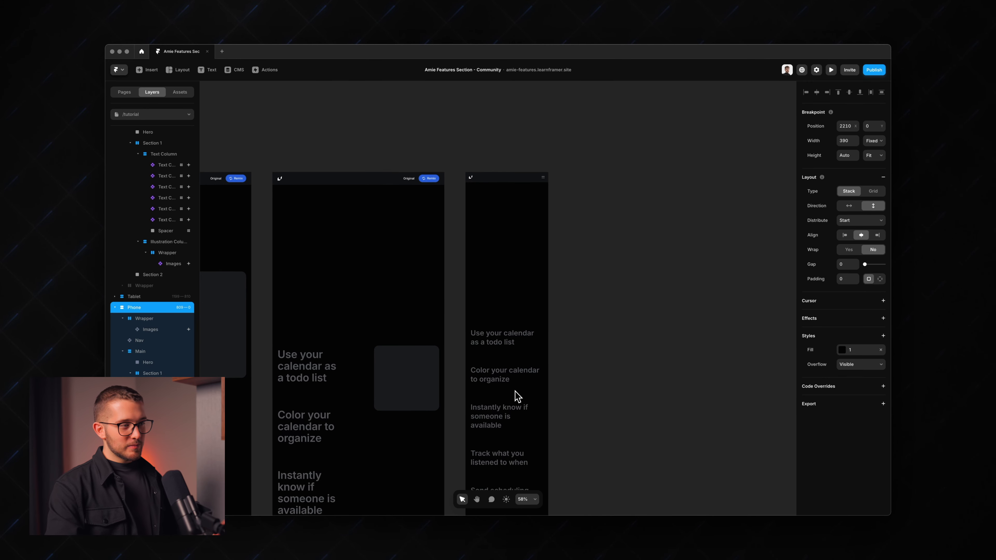
- Select the phone's fixed Wrapper and preview the page to check how its illustration overlays the text list
{"action": "left_click", "coordinate": [517, 359]}
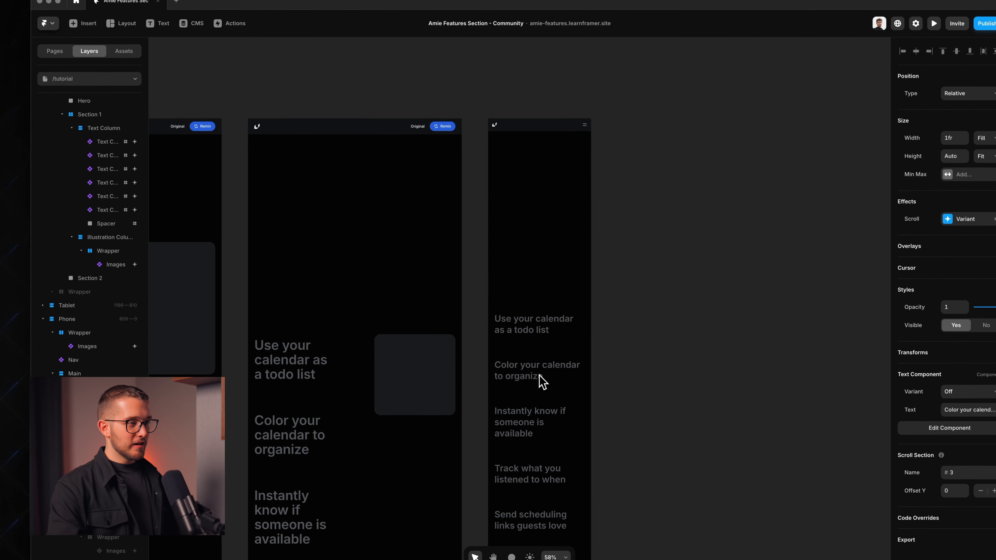
{"action": "scroll", "coordinate": [541, 384], "scroll_direction": "up", "scroll_amount": 3}
{"action": "scroll", "coordinate": [556, 314], "scroll_direction": "up", "scroll_amount": 5}
{"action": "left_click", "coordinate": [561, 203]}
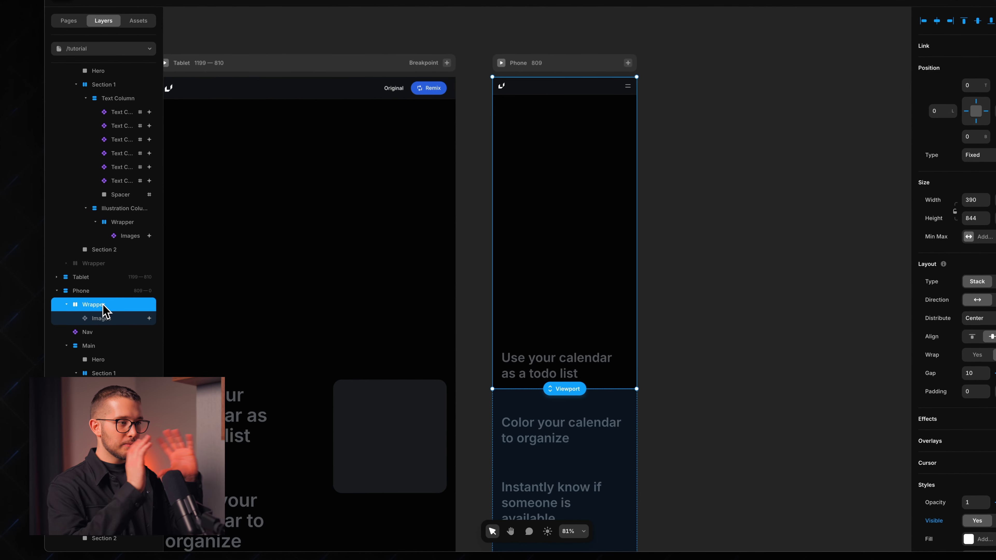
{"action": "key", "text": "super+p"}
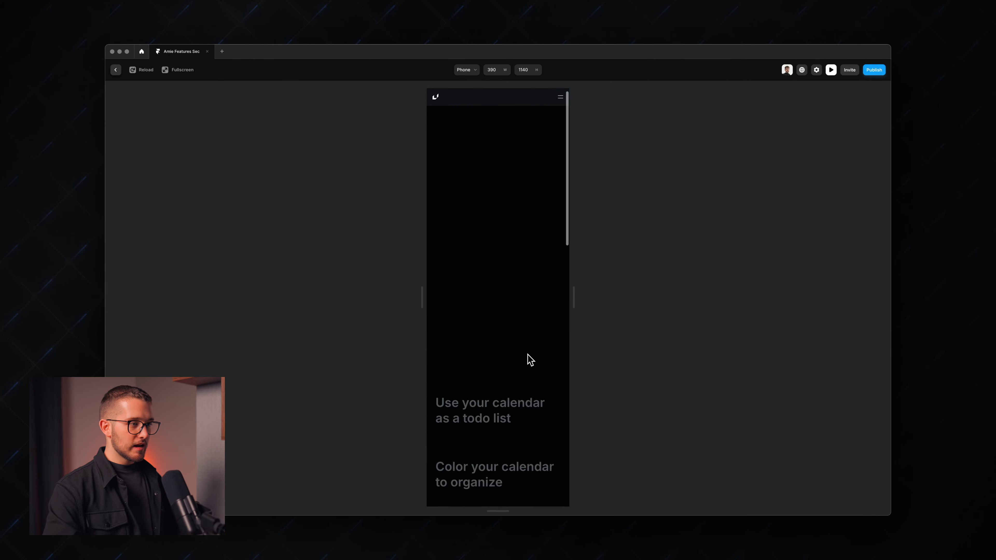
{"action": "scroll", "coordinate": [531, 359], "scroll_direction": "down", "scroll_amount": 3}
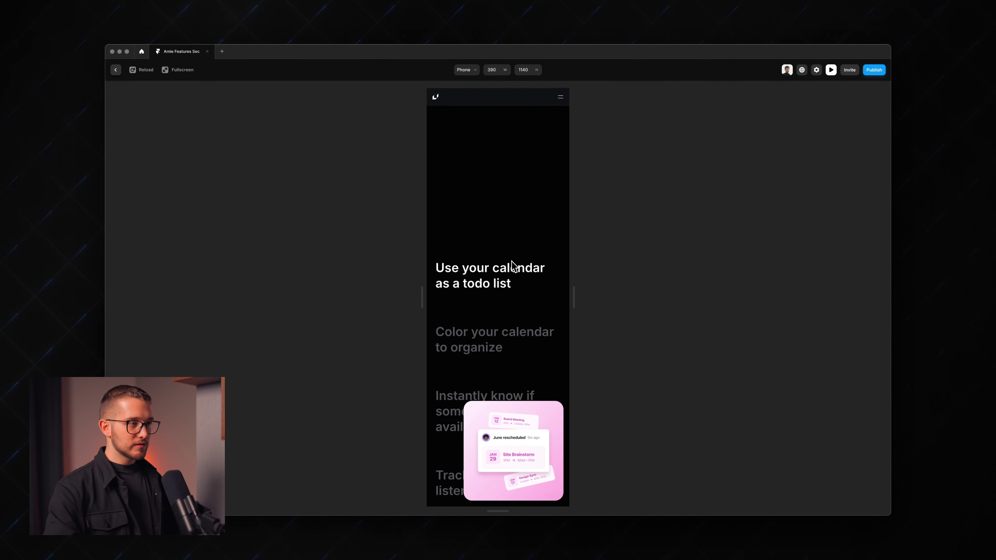
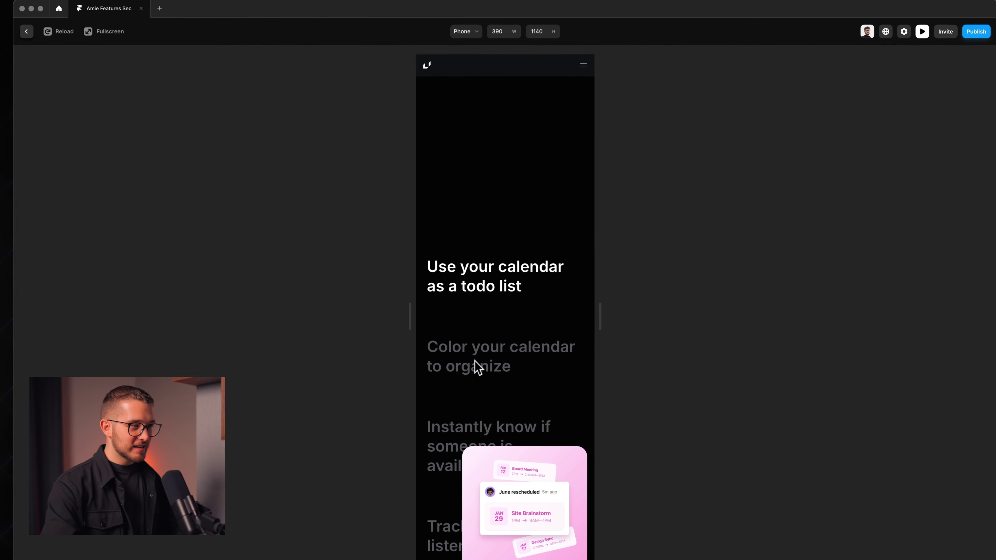
{"action": "key", "text": "Escape"}
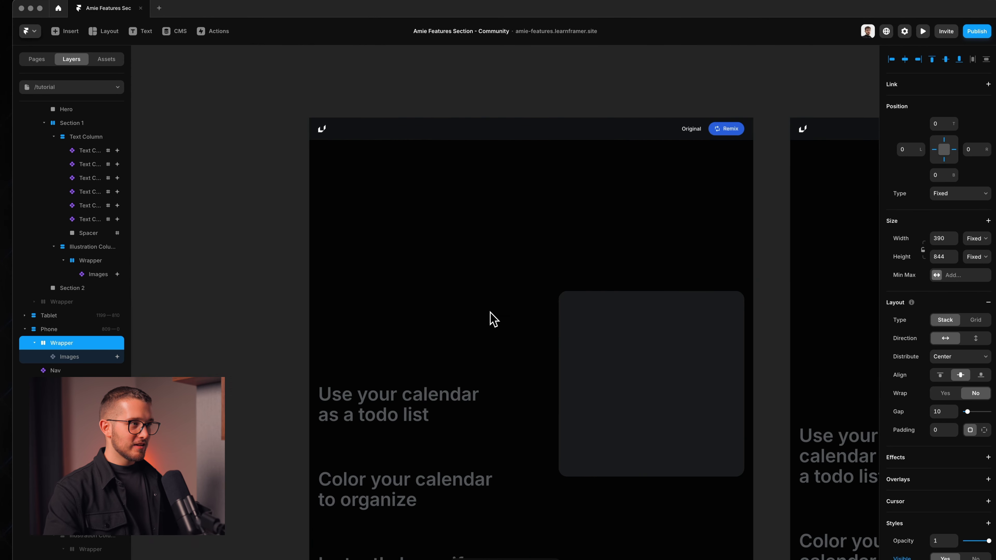
{"action": "left_click", "coordinate": [380, 107]}
{"action": "left_click_drag", "start_coordinate": [301, 465], "coordinate": [373, 503]}
{"action": "left_click", "coordinate": [374, 505]}
{"action": "key", "text": "Escape"}
{"action": "scroll", "coordinate": [382, 438], "scroll_direction": "right", "scroll_amount": 10}
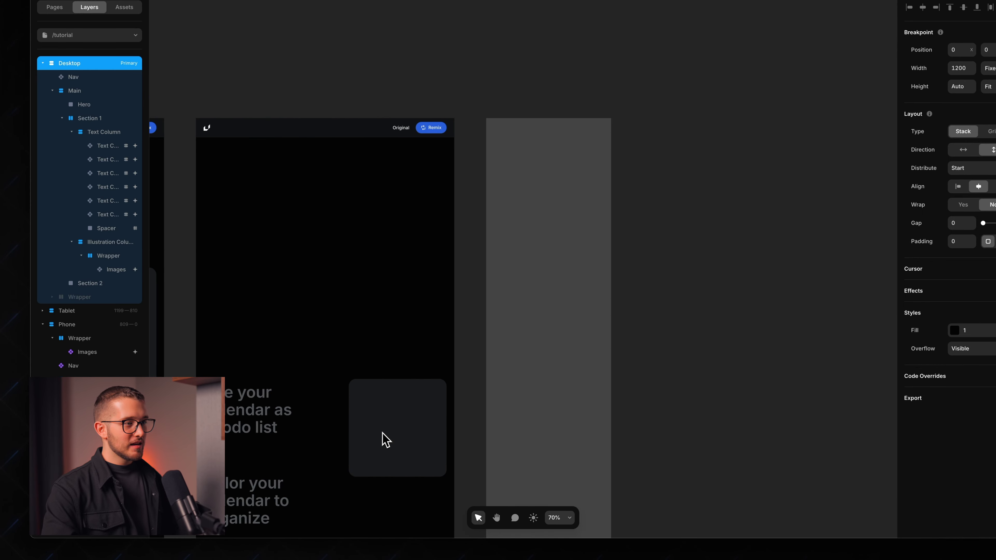
- Review the phone Wrapper's style settings down to Pointer, and scroll the phone preview to see the illustration over the text
{"action": "left_click", "coordinate": [551, 278]}
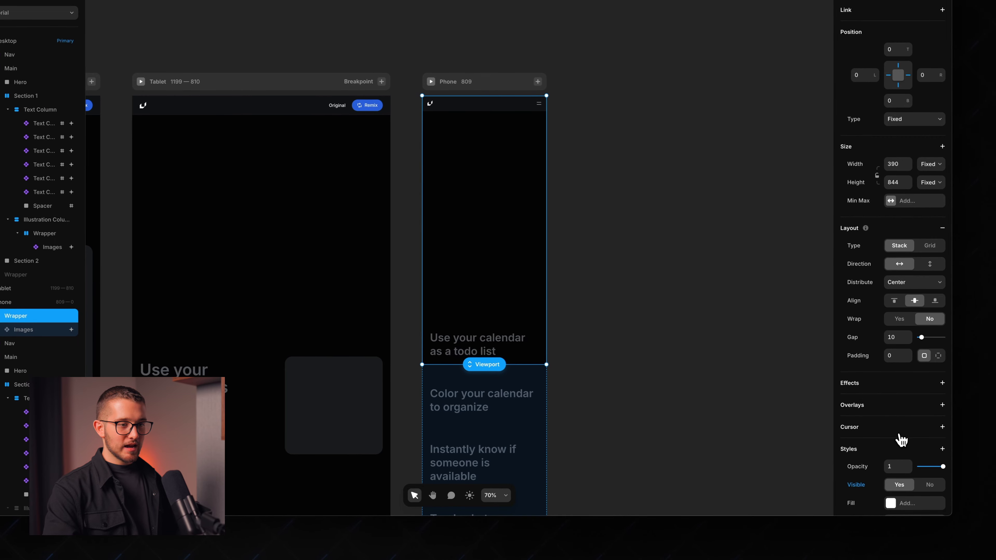
{"action": "left_click", "coordinate": [922, 468]}
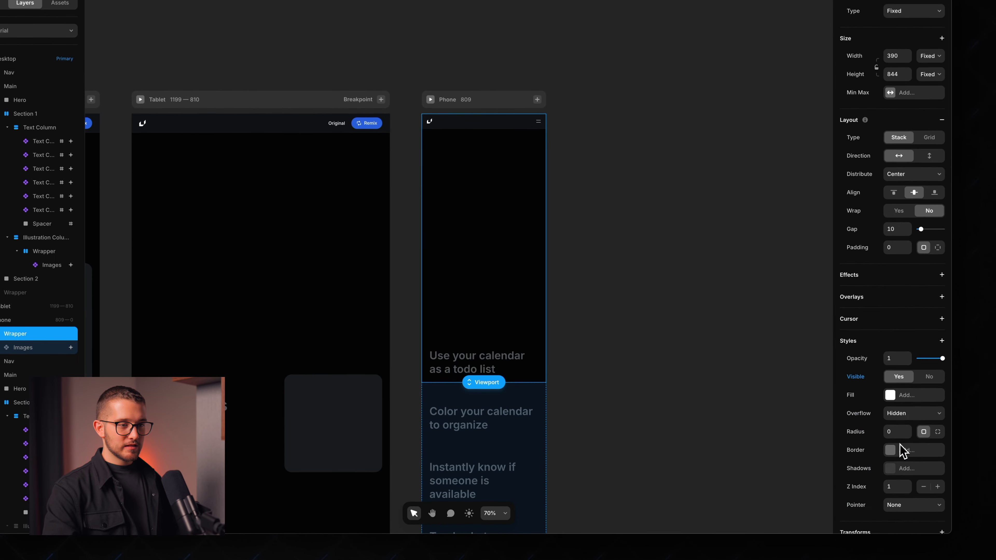
{"action": "left_click", "coordinate": [430, 99]}
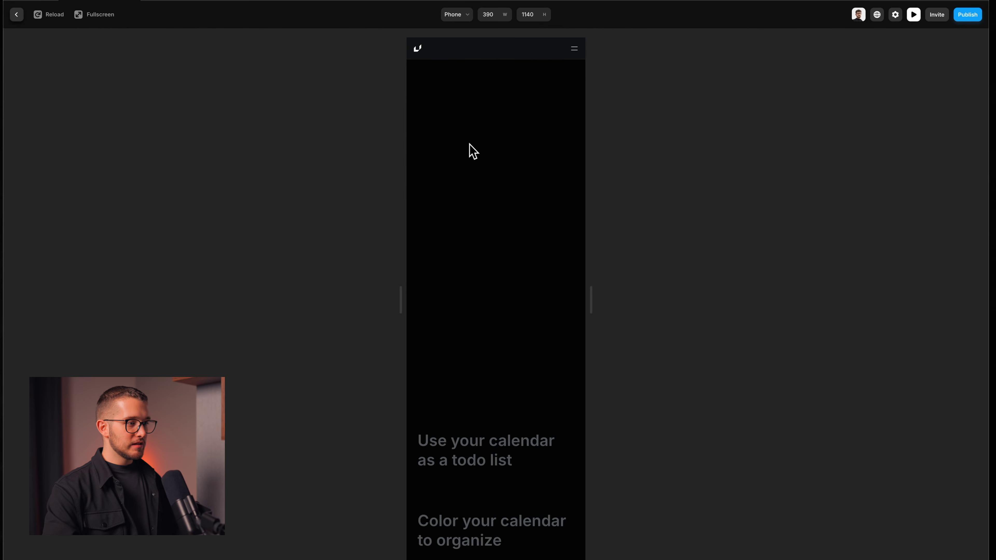
{"action": "scroll", "coordinate": [481, 298], "scroll_direction": "down", "scroll_amount": 5}
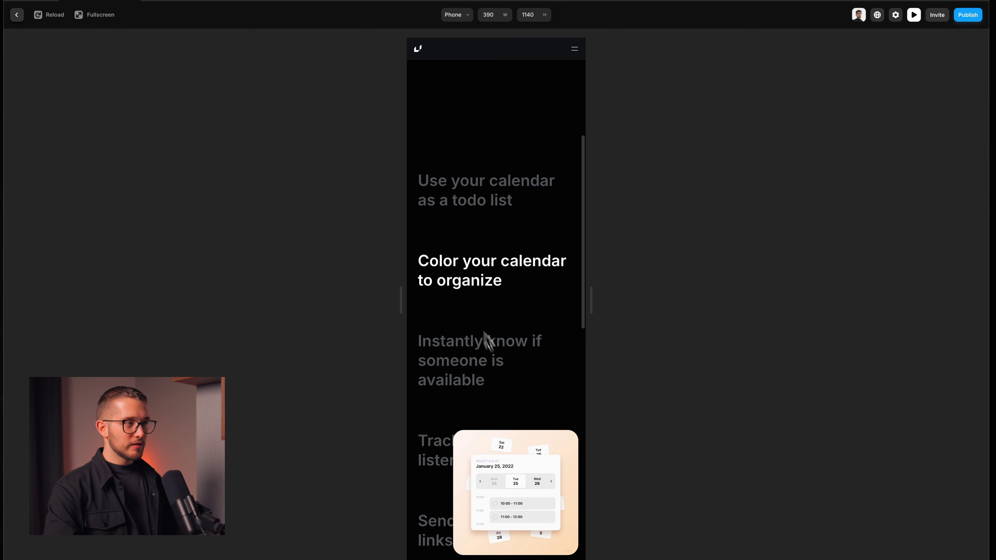
{"action": "key", "text": "super+shift+4"}
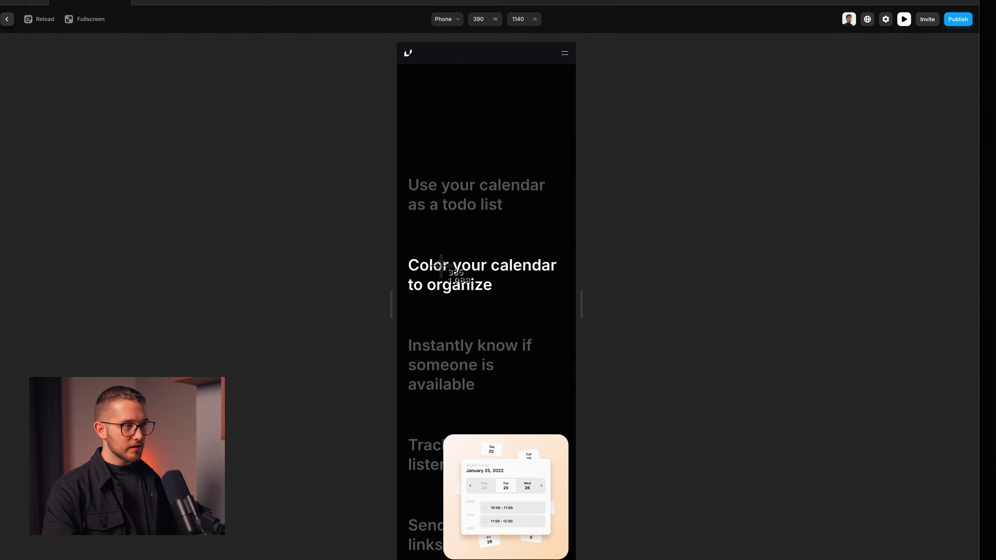
{"action": "left_click_drag", "start_coordinate": [402, 186], "coordinate": [457, 277]}
{"action": "key", "text": "Escape"}
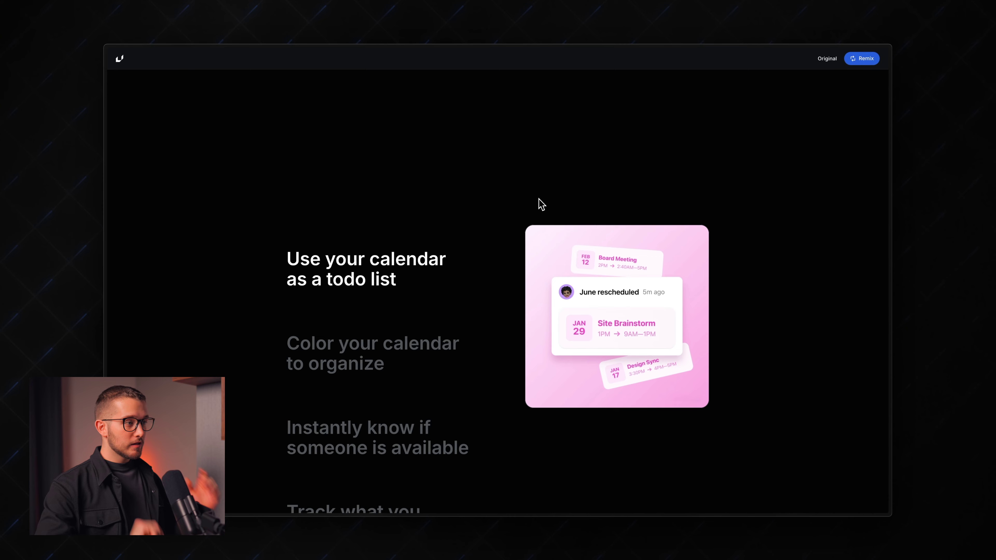
- Scroll the full-screen desktop page both ways to check the text and illustration sync, and return to the editor's desktop preview
{"action": "scroll", "coordinate": [541, 204], "scroll_direction": "down", "scroll_amount": 8}
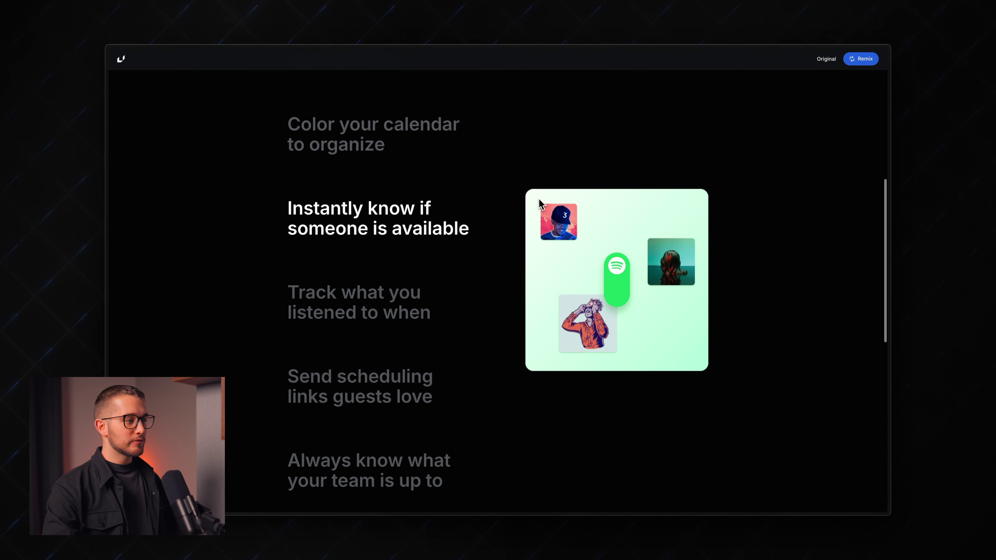
{"action": "scroll", "coordinate": [541, 204], "scroll_direction": "up", "scroll_amount": 10}
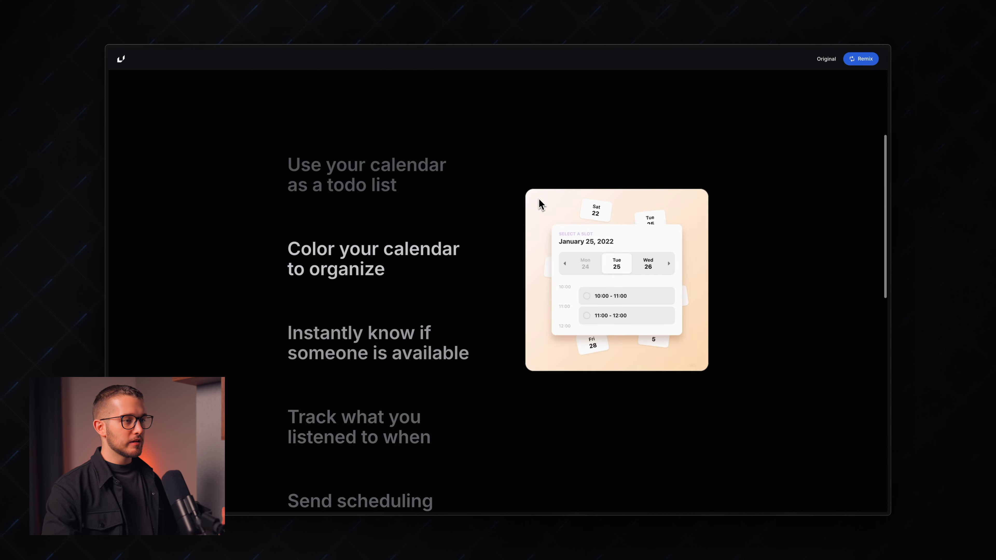
{"action": "scroll", "coordinate": [541, 205], "scroll_direction": "down", "scroll_amount": 3}
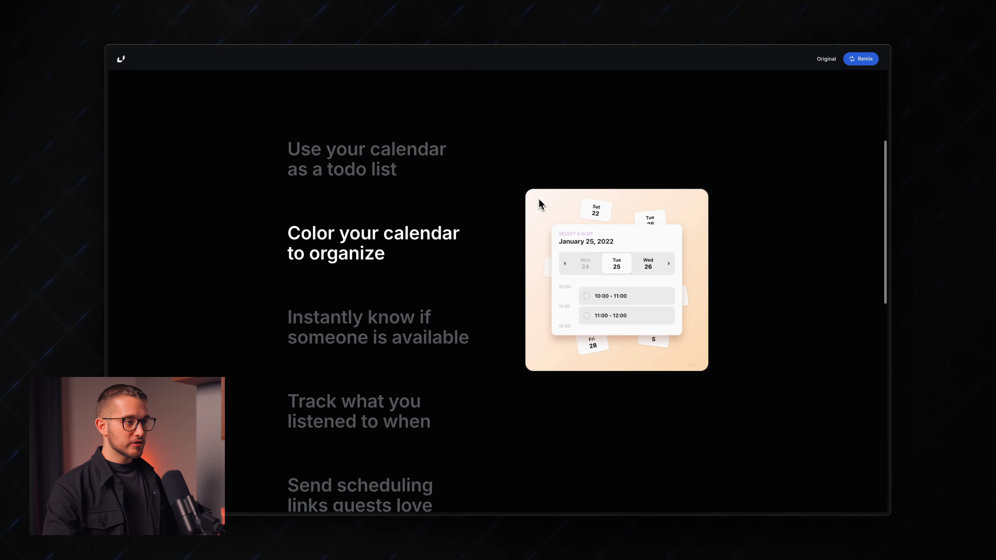
{"action": "scroll", "coordinate": [541, 204], "scroll_direction": "down", "scroll_amount": 3}
{"action": "key", "text": "super+Tab"}
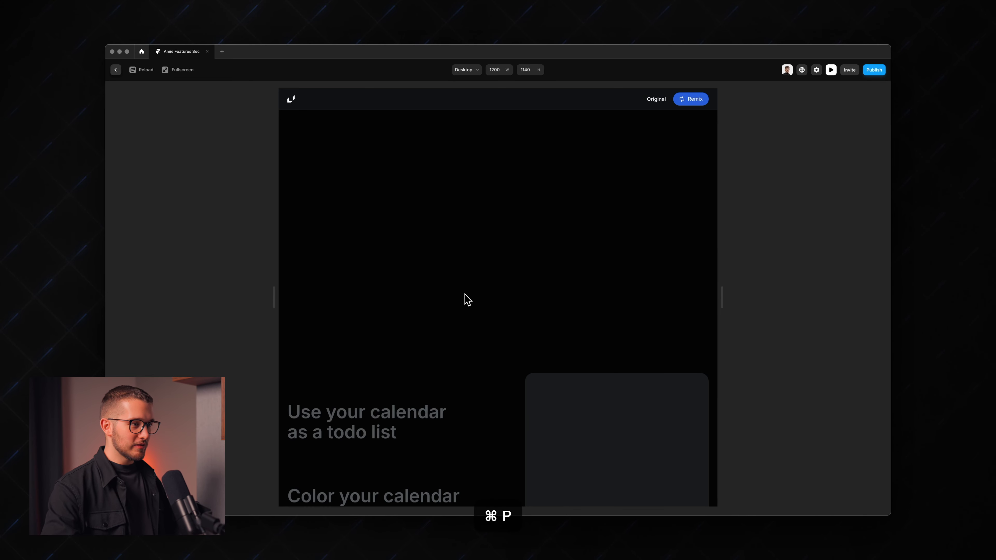
{"action": "scroll", "coordinate": [464, 298], "scroll_direction": "down", "scroll_amount": 3}
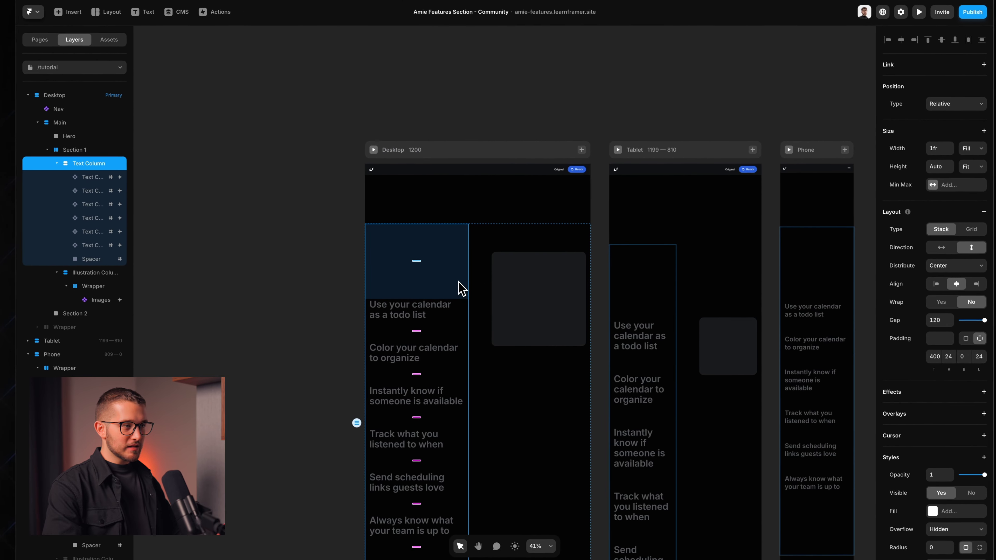
- Reorder the desktop's Section 1 so the Text Column comes after the Illustration Column
{"action": "key", "text": "ctrl+["}
{"action": "key", "text": "ctrl+]"}
{"action": "key", "text": "ctrl+["}
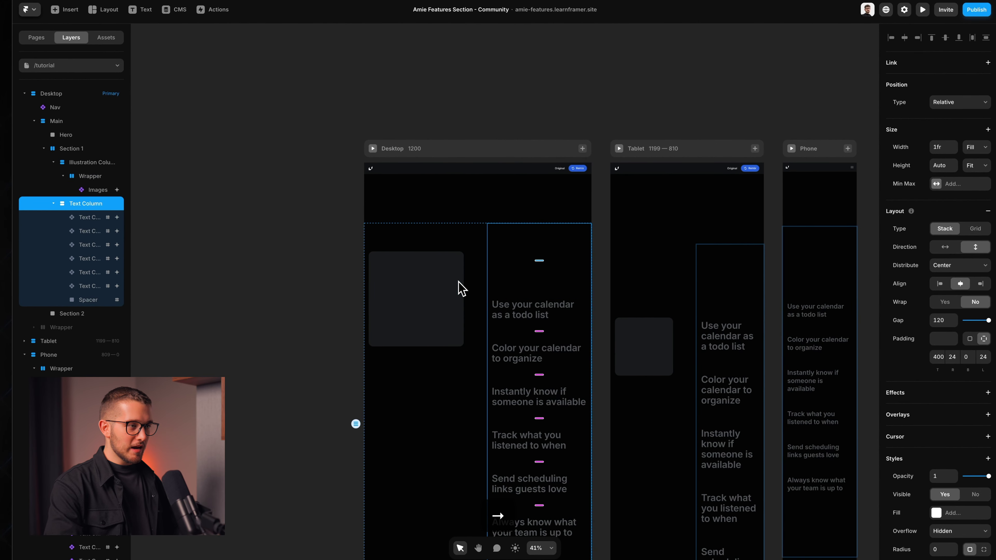
{"action": "key", "text": "ctrl+]"}
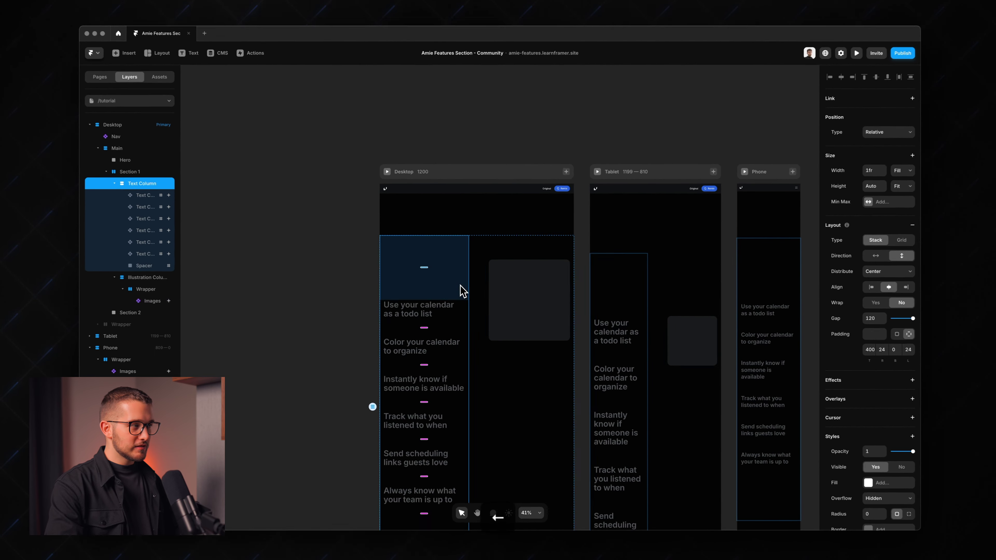
{"action": "scroll", "coordinate": [462, 290], "scroll_direction": "up", "scroll_amount": 2}
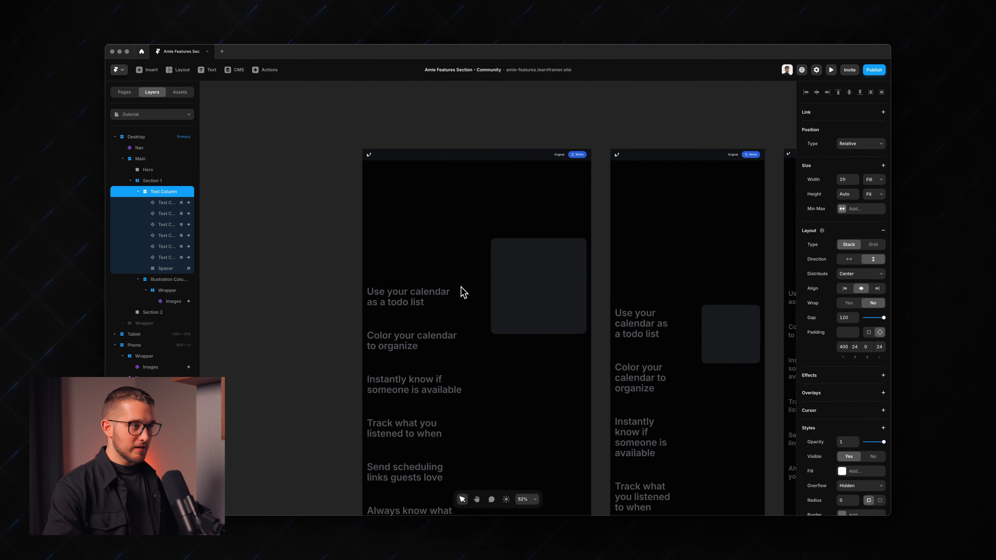
{"action": "key", "text": "ctrl+["}
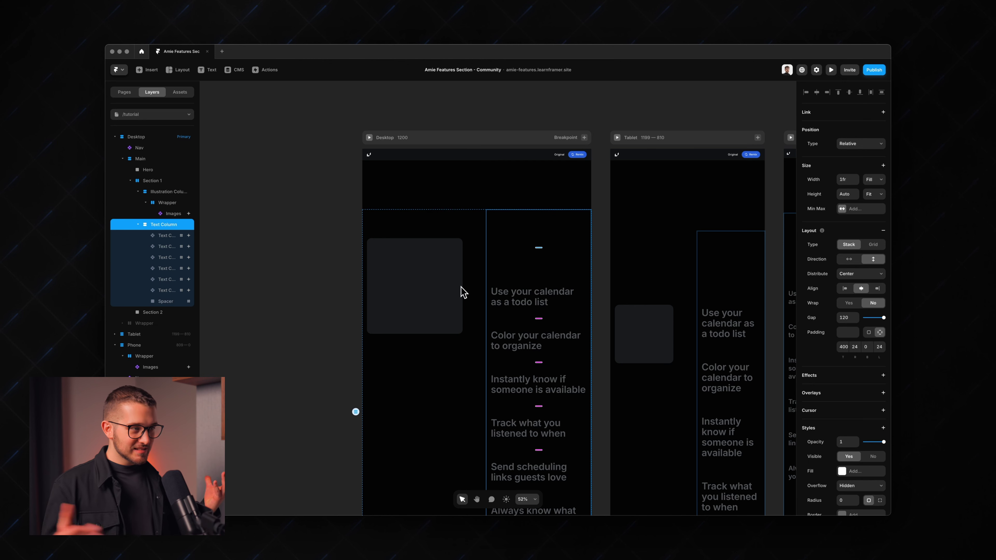
- Preview the desktop page and scroll through the features section to check the swapped column layout
{"action": "key", "text": "ctrl+p"}
{"action": "scroll", "coordinate": [463, 292], "scroll_direction": "down", "scroll_amount": 10}
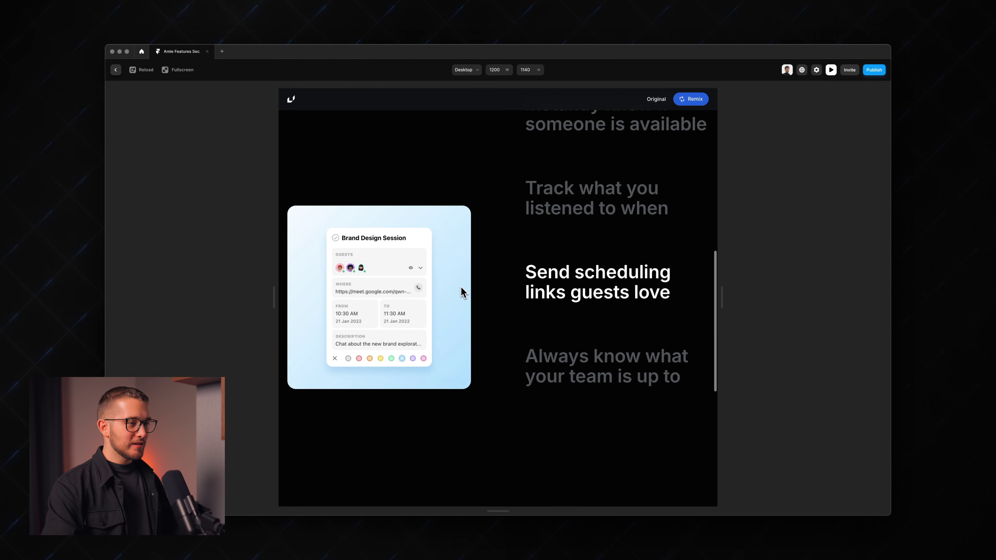
{"action": "scroll", "coordinate": [463, 293], "scroll_direction": "up", "scroll_amount": 5}
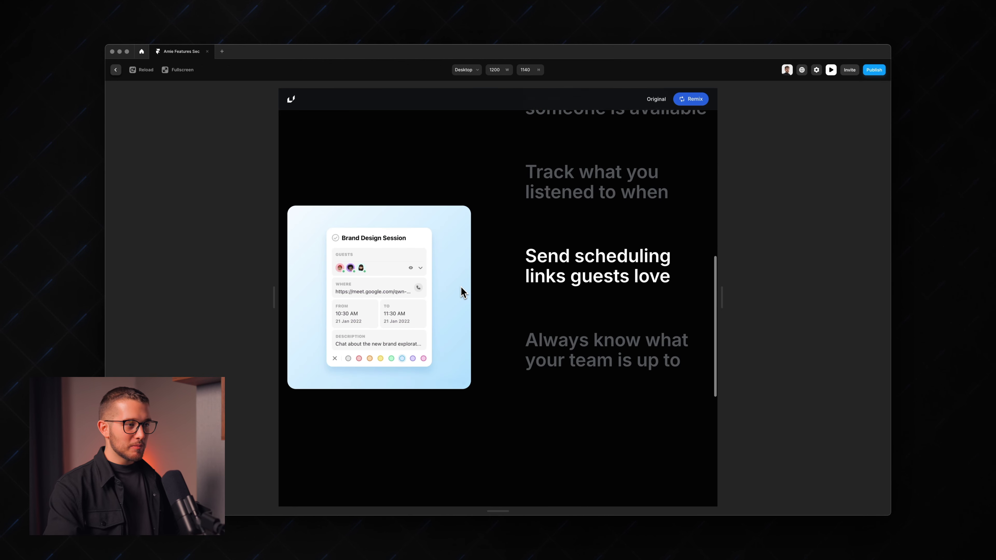
- Scroll the swapped-column desktop preview back and forth to check each illustration against its highlighted feature text
{"action": "scroll", "coordinate": [463, 293], "scroll_direction": "up", "scroll_amount": 1}
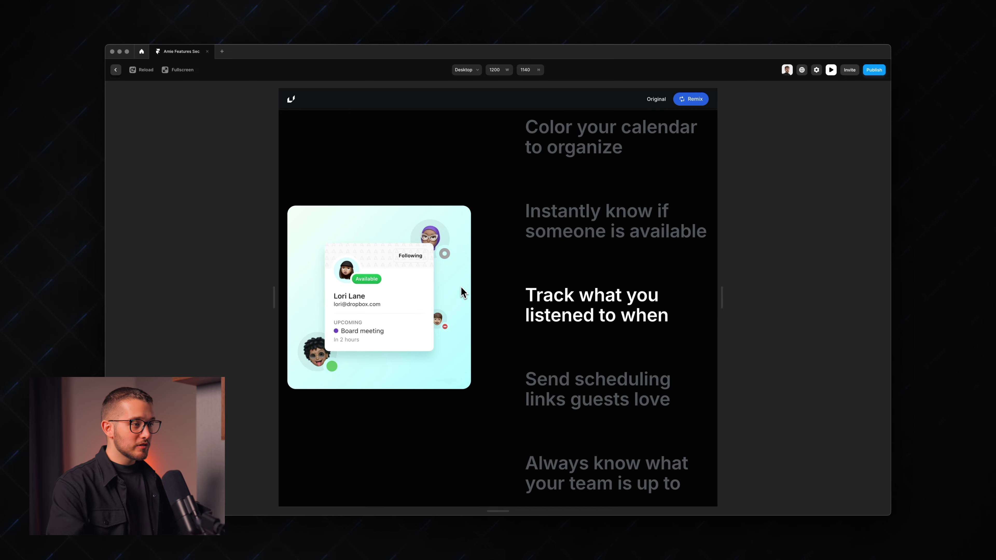
{"action": "scroll", "coordinate": [463, 293], "scroll_direction": "up", "scroll_amount": 3}
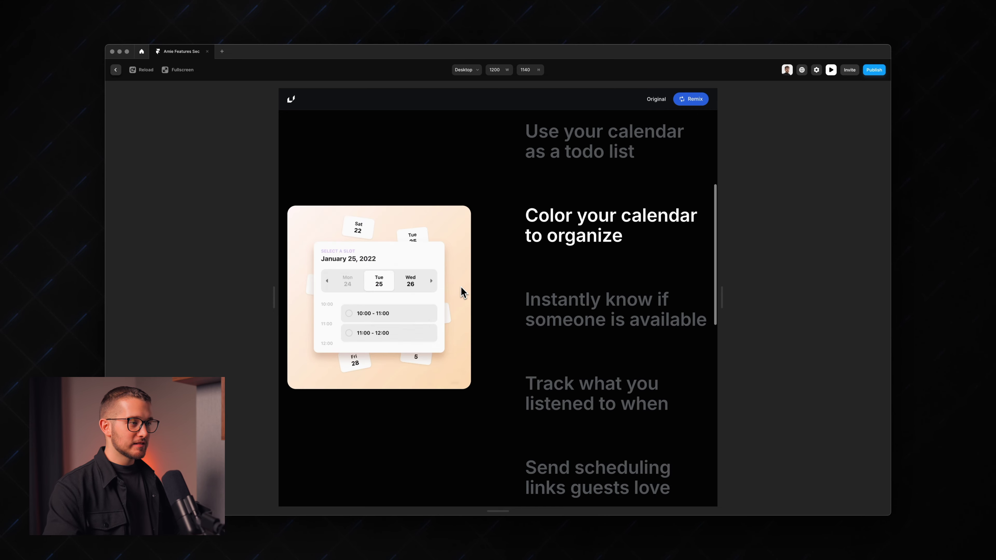
{"action": "scroll", "coordinate": [463, 292], "scroll_direction": "down", "scroll_amount": 6}
{"action": "scroll", "coordinate": [498, 276], "scroll_direction": "up", "scroll_amount": 5}
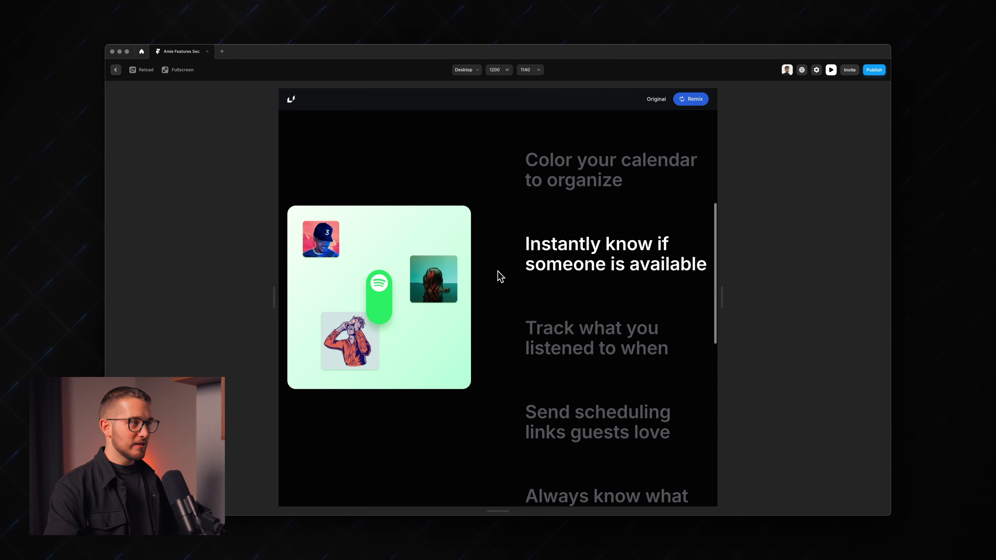
- Show the desktop preview in full screen and scroll the features section both ways to examine the swapped text and illustration columns
{"action": "left_click", "coordinate": [172, 70]}
{"action": "scroll", "coordinate": [584, 248], "scroll_direction": "down", "scroll_amount": 5}
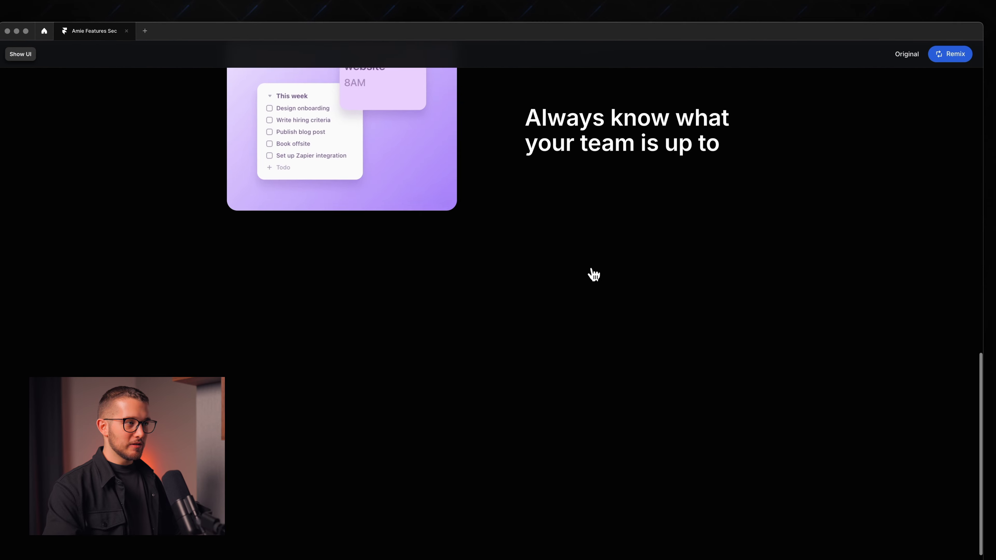
{"action": "scroll", "coordinate": [594, 275], "scroll_direction": "up", "scroll_amount": 5}
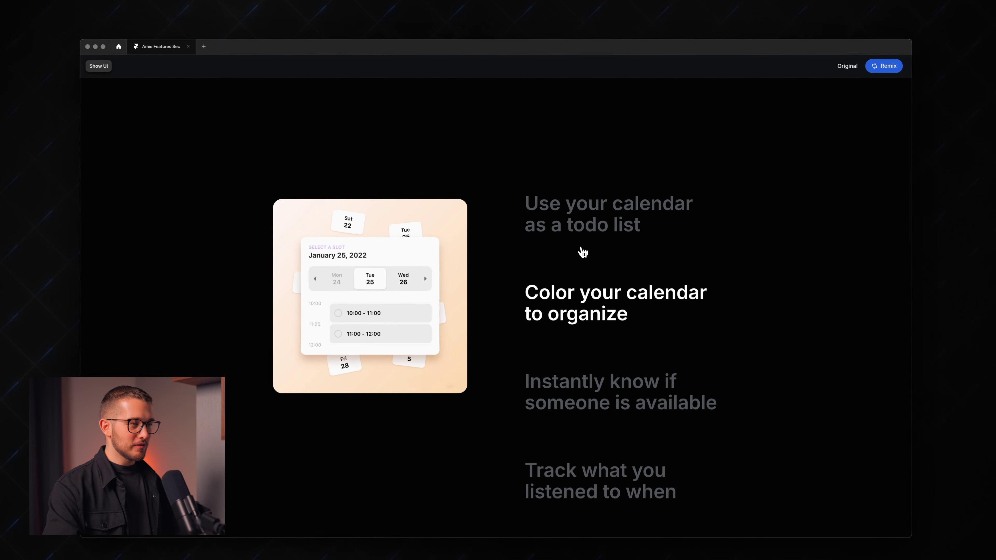
{"action": "scroll", "coordinate": [583, 252], "scroll_direction": "up", "scroll_amount": 2}
{"action": "scroll", "coordinate": [583, 253], "scroll_direction": "down", "scroll_amount": 2}
{"action": "scroll", "coordinate": [578, 247], "scroll_direction": "down", "scroll_amount": 5}
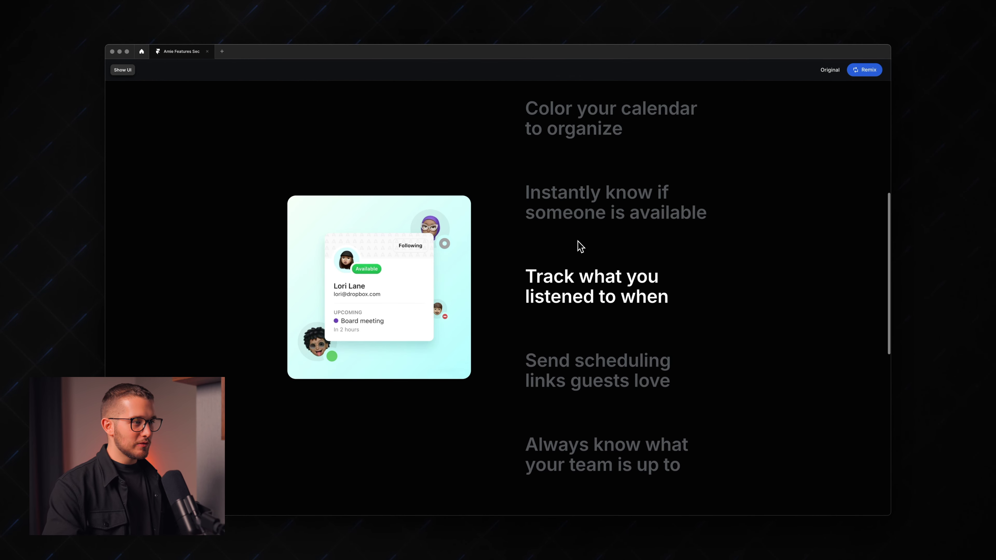